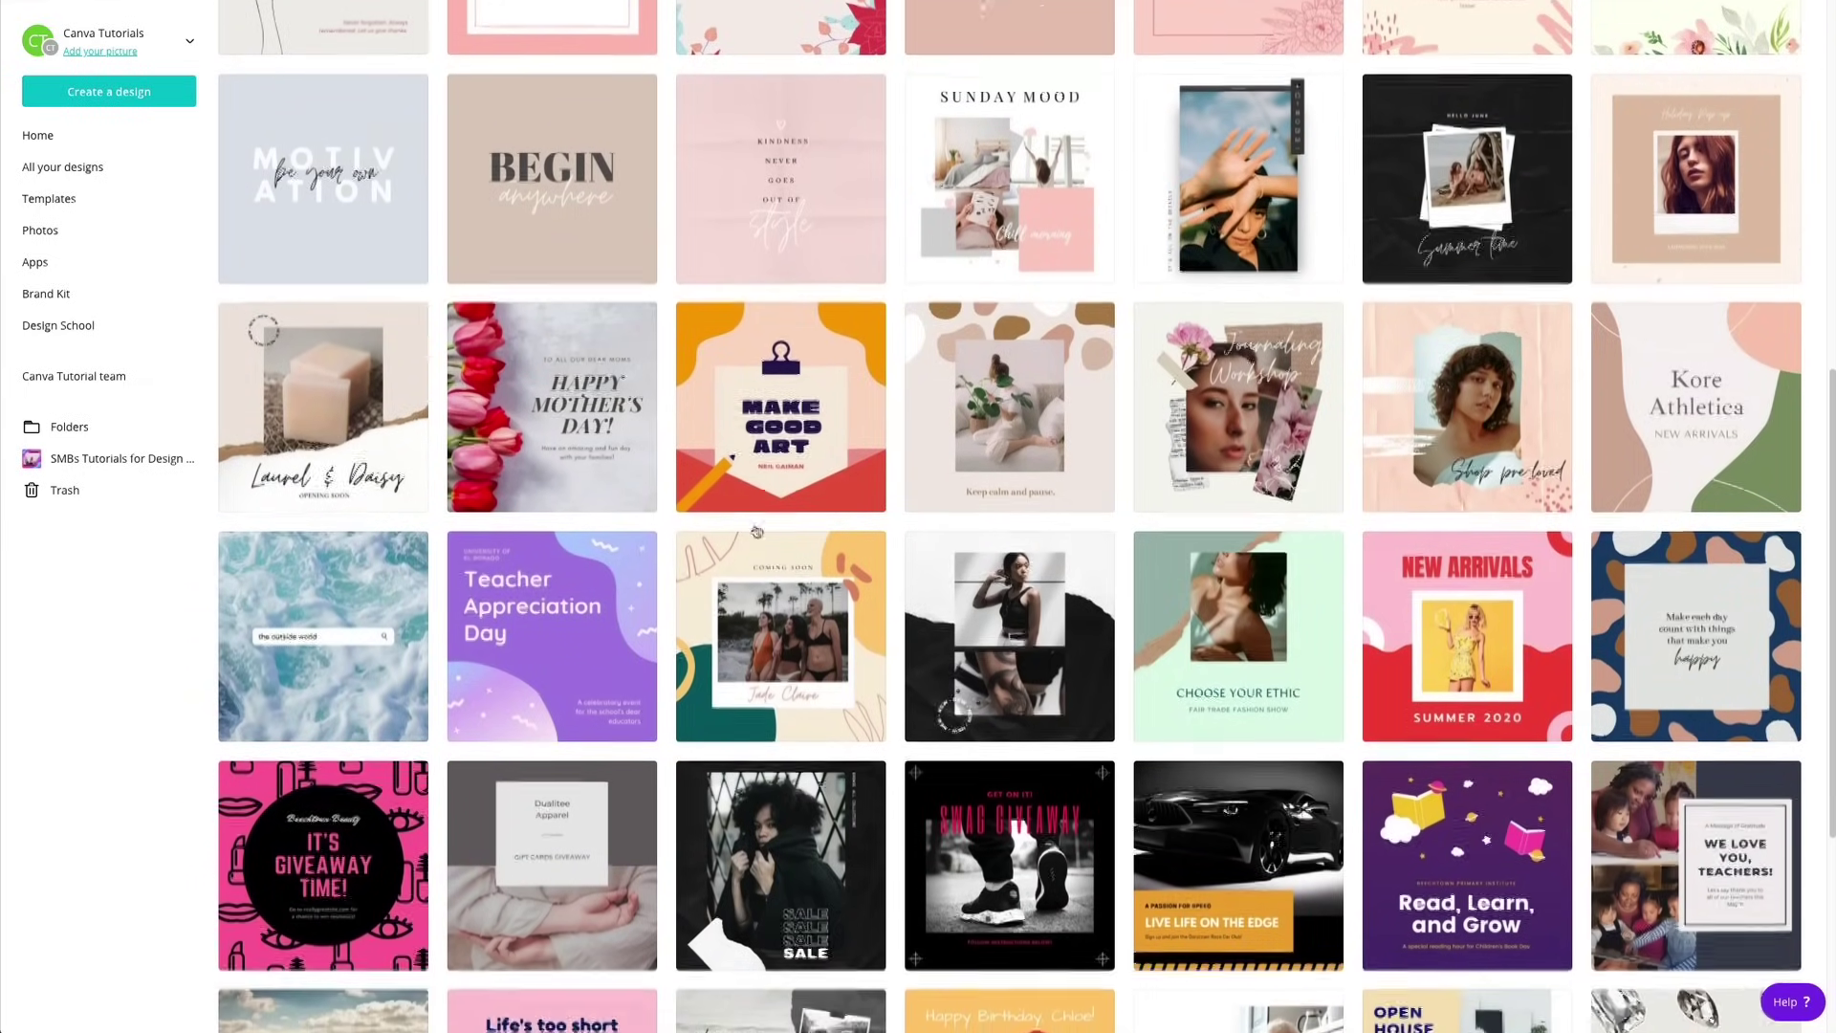
Browse the Instagram Post templates and start a blank design.
scroll(755, 531, down, 7)
scroll(755, 538, up, 5)
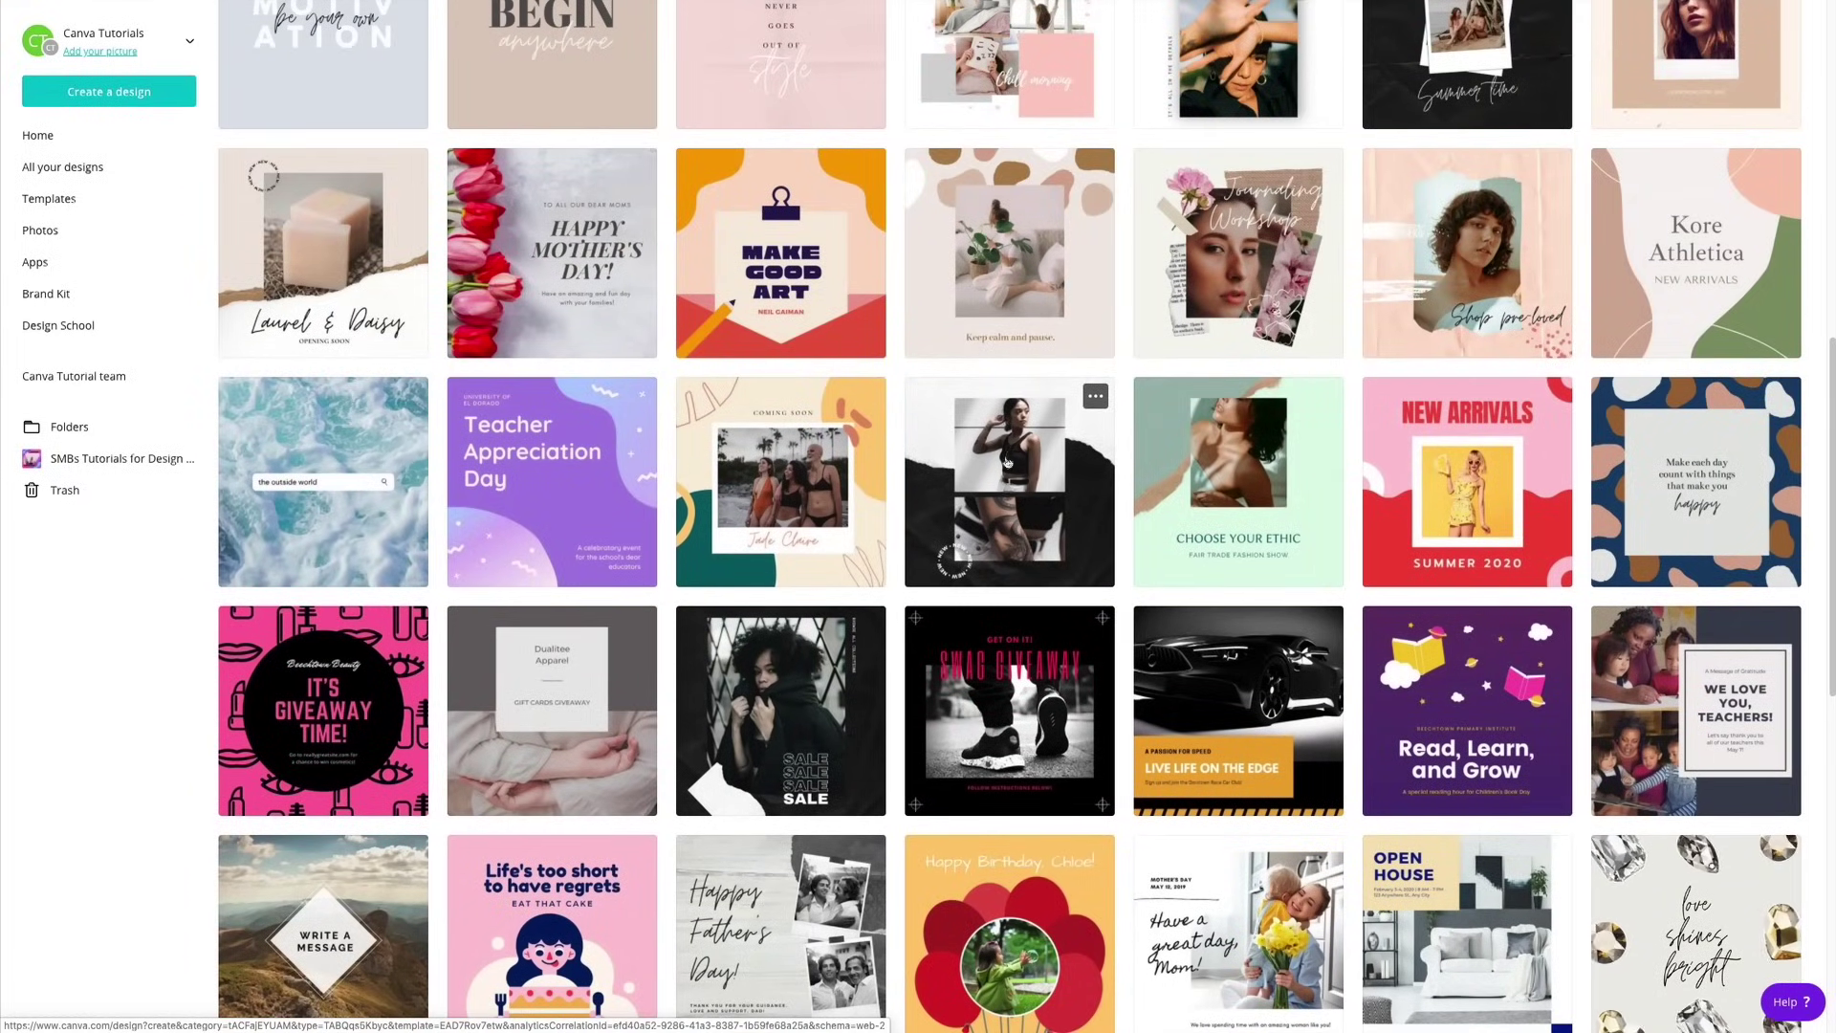
scroll(1041, 467, up, 1)
scroll(1041, 467, down, 1)
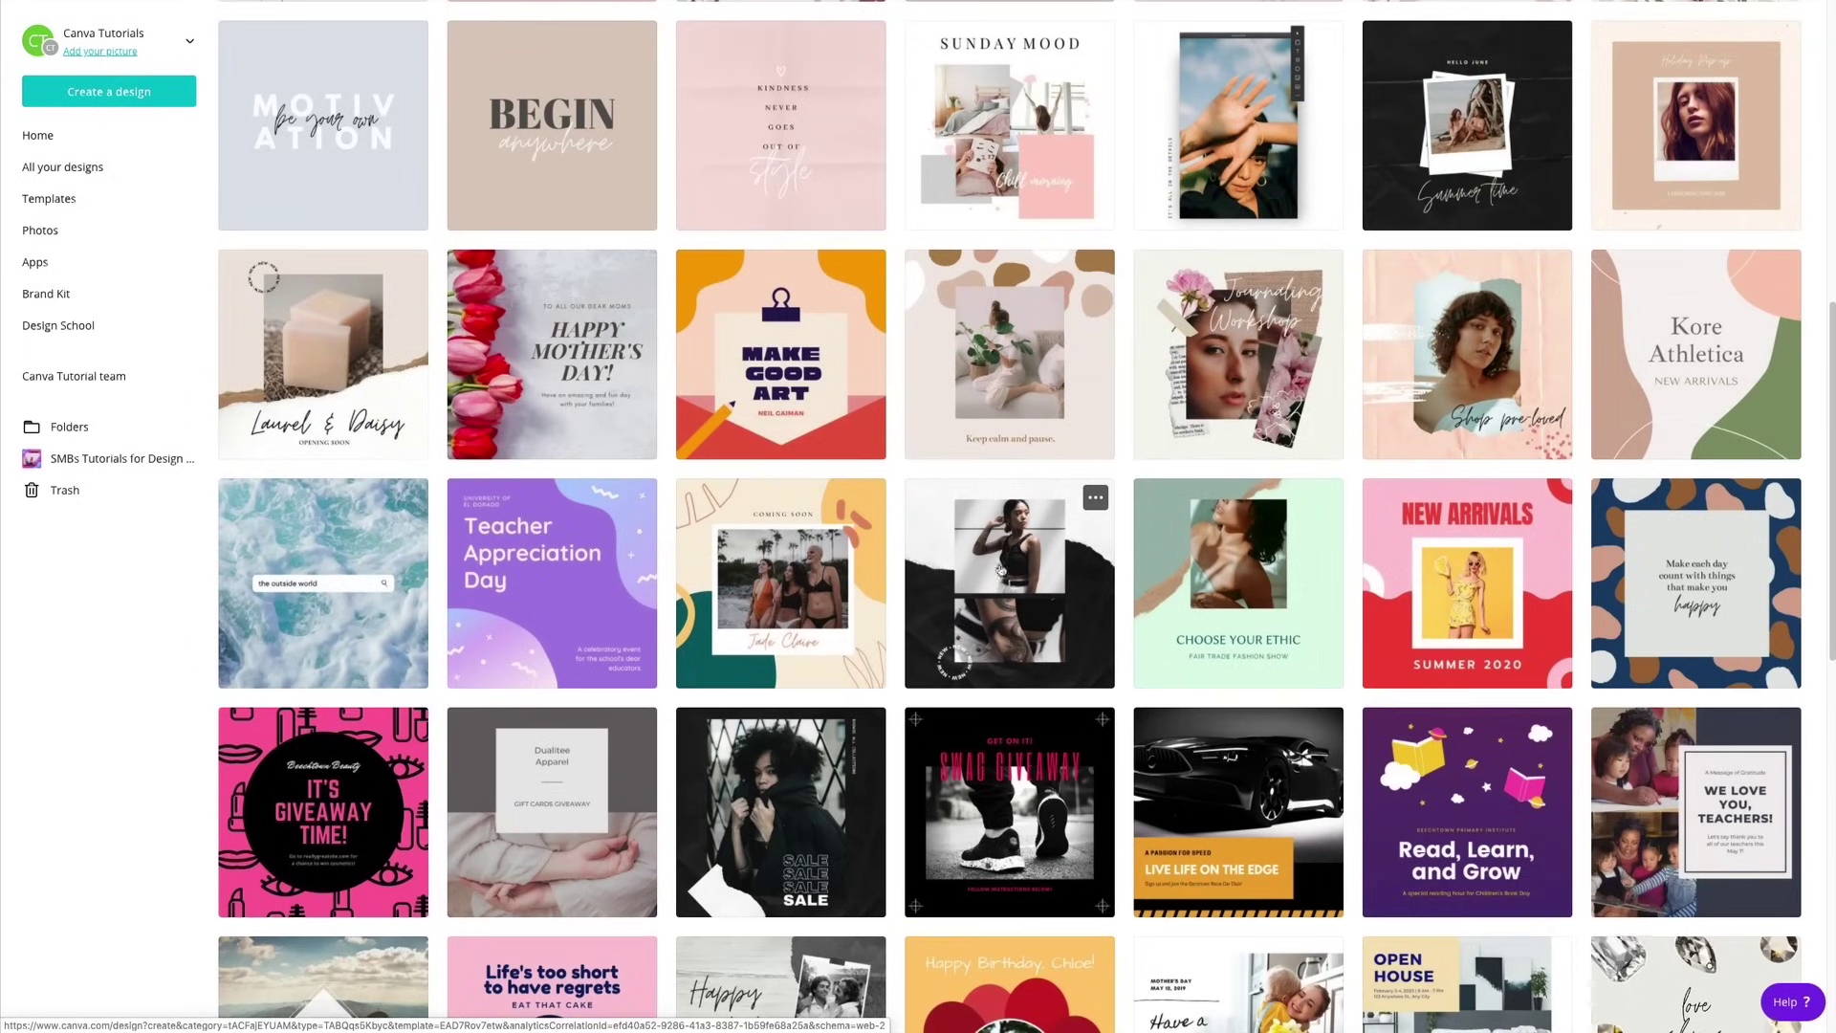
scroll(1032, 679, up, 8)
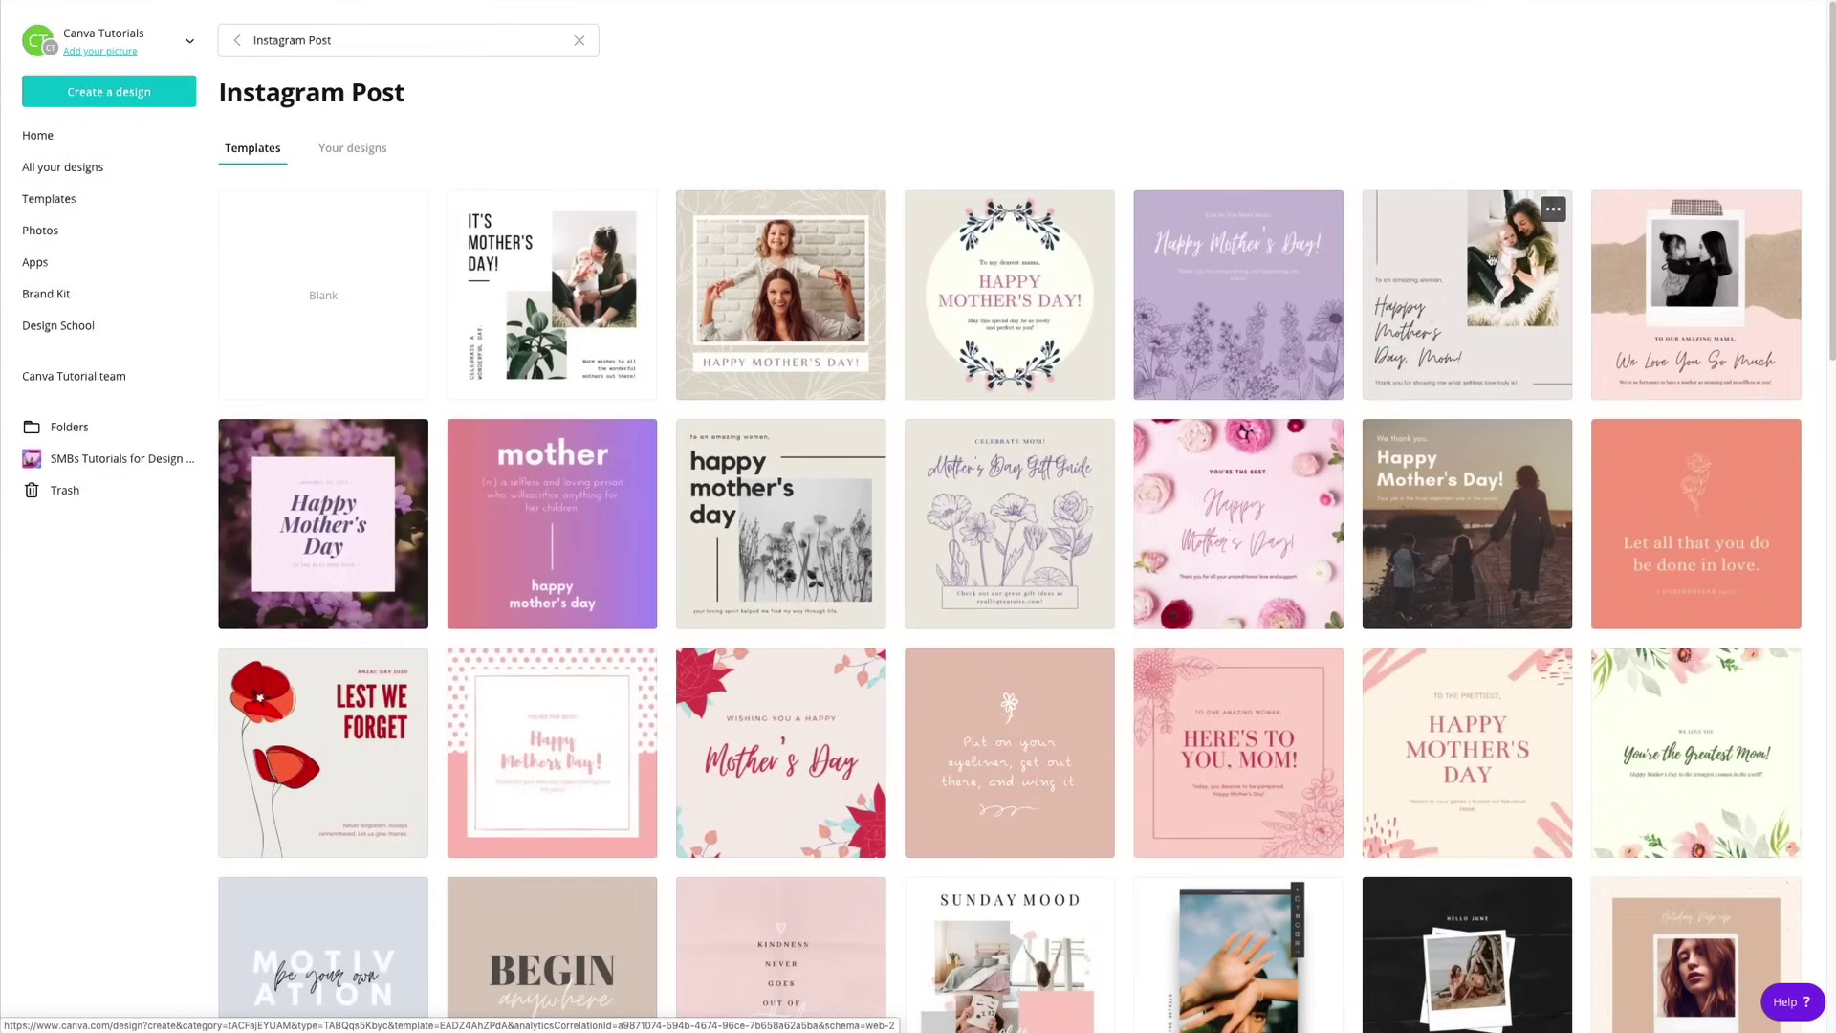
click(362, 315)
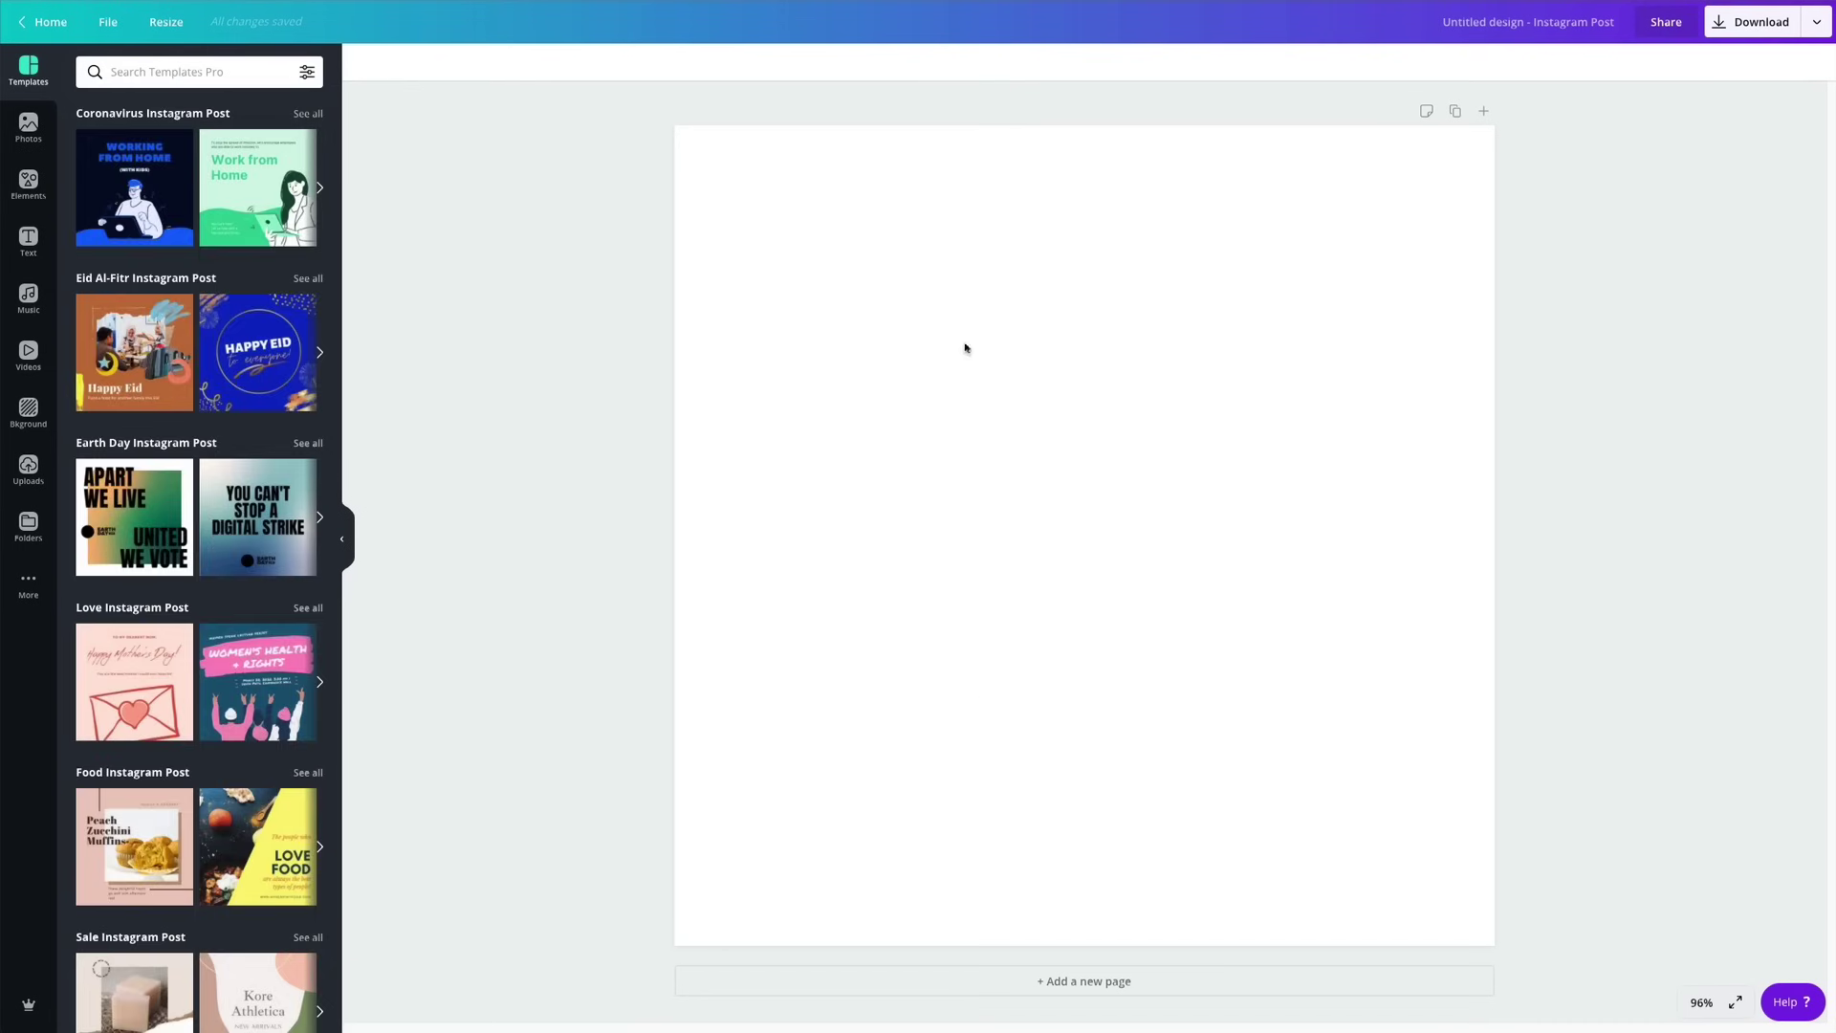
Set the canvas zoom to 75% and select the empty page's background.
click(1697, 1001)
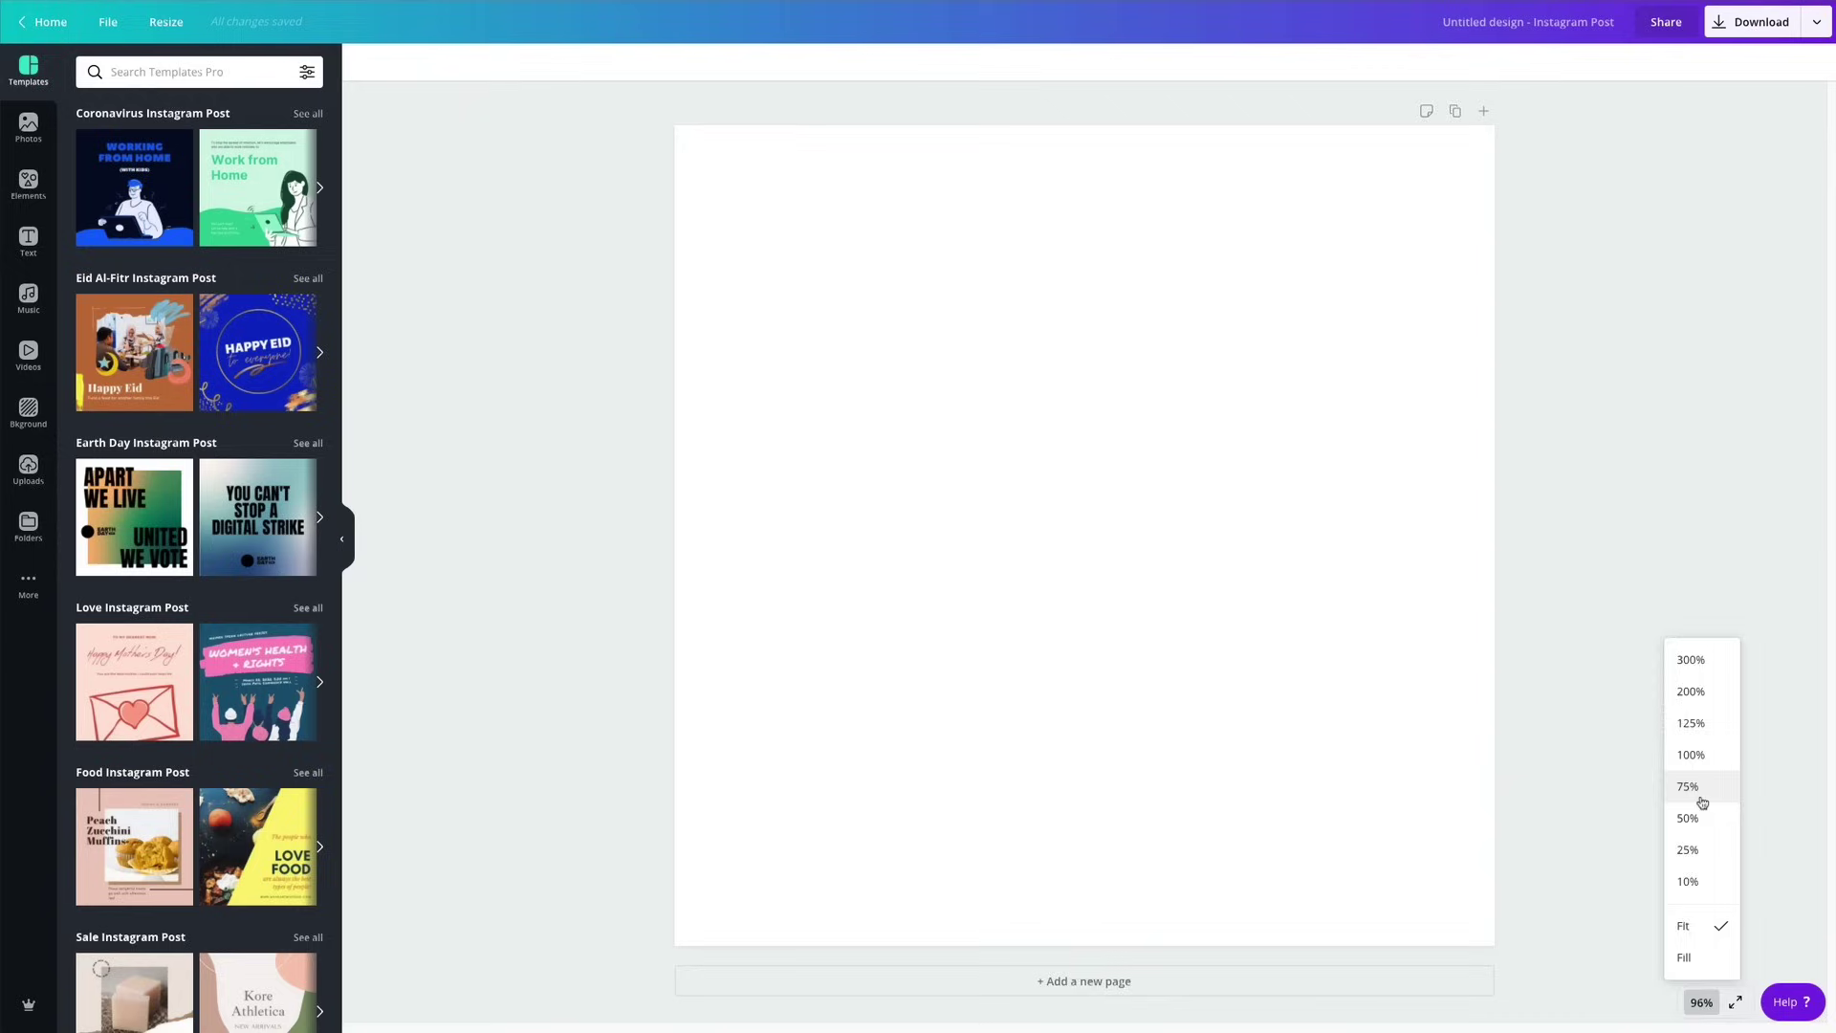
click(1695, 788)
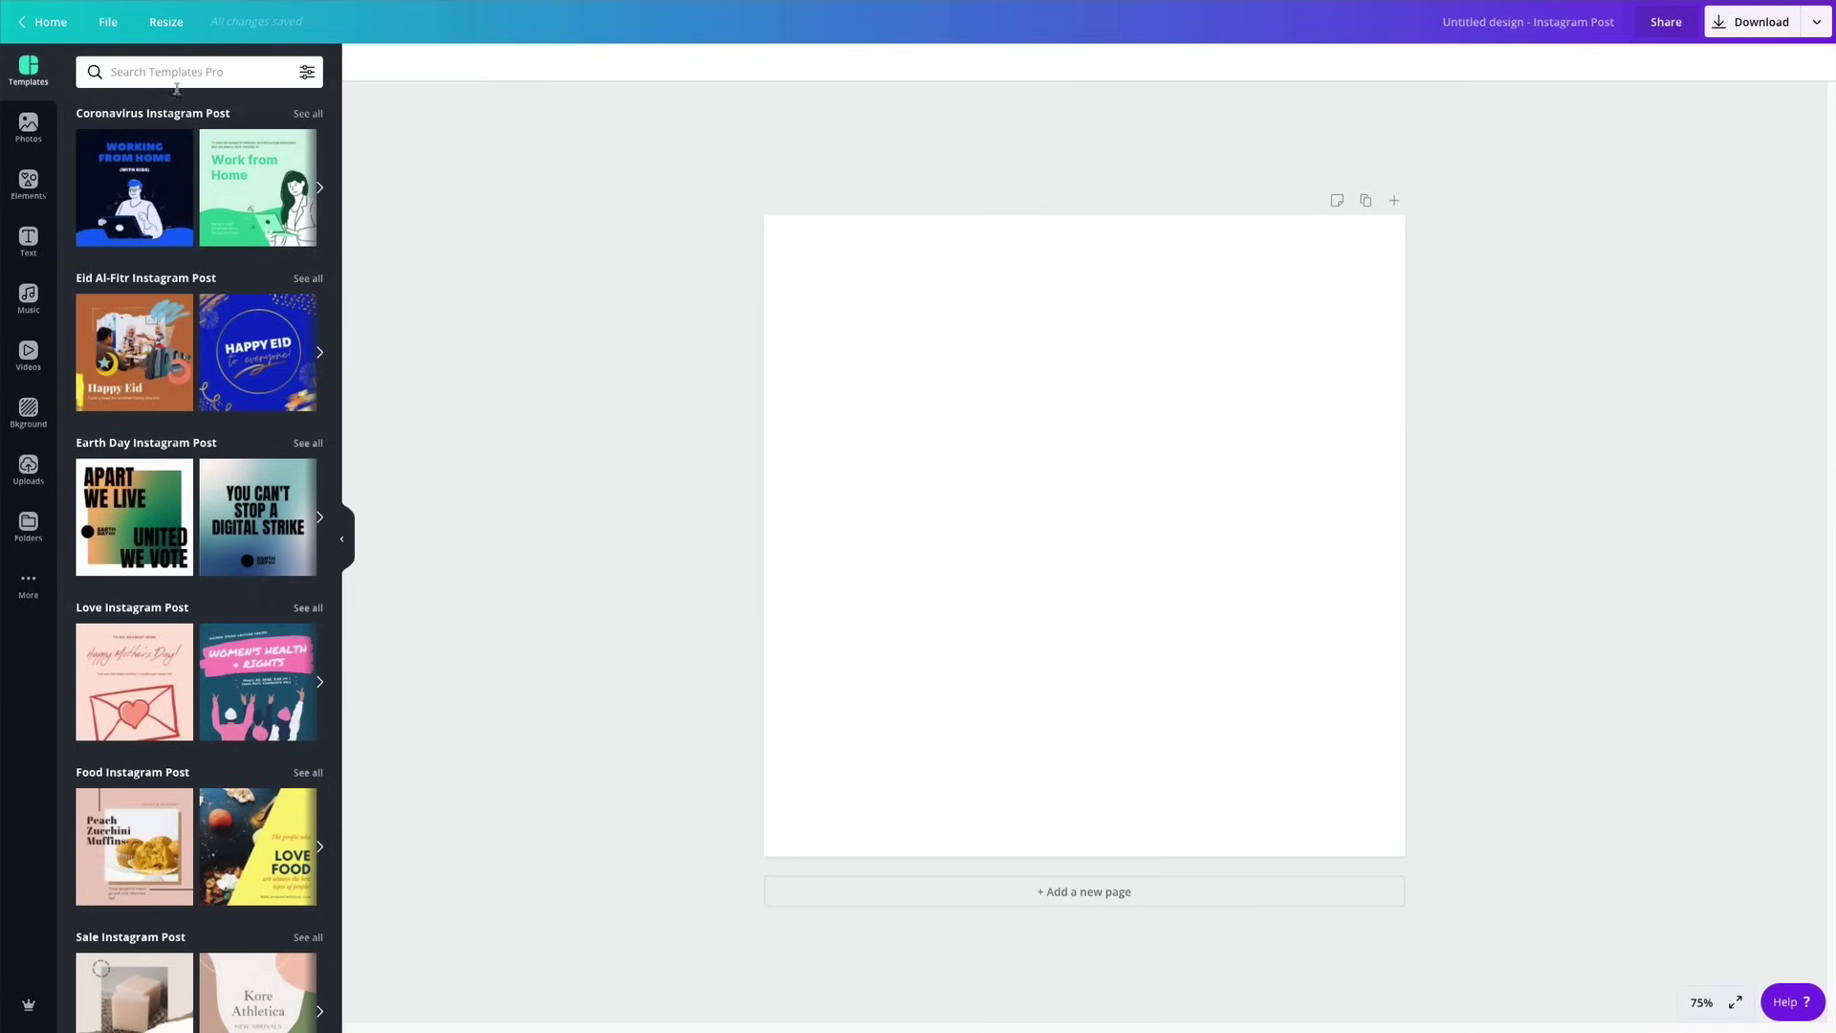
click(894, 471)
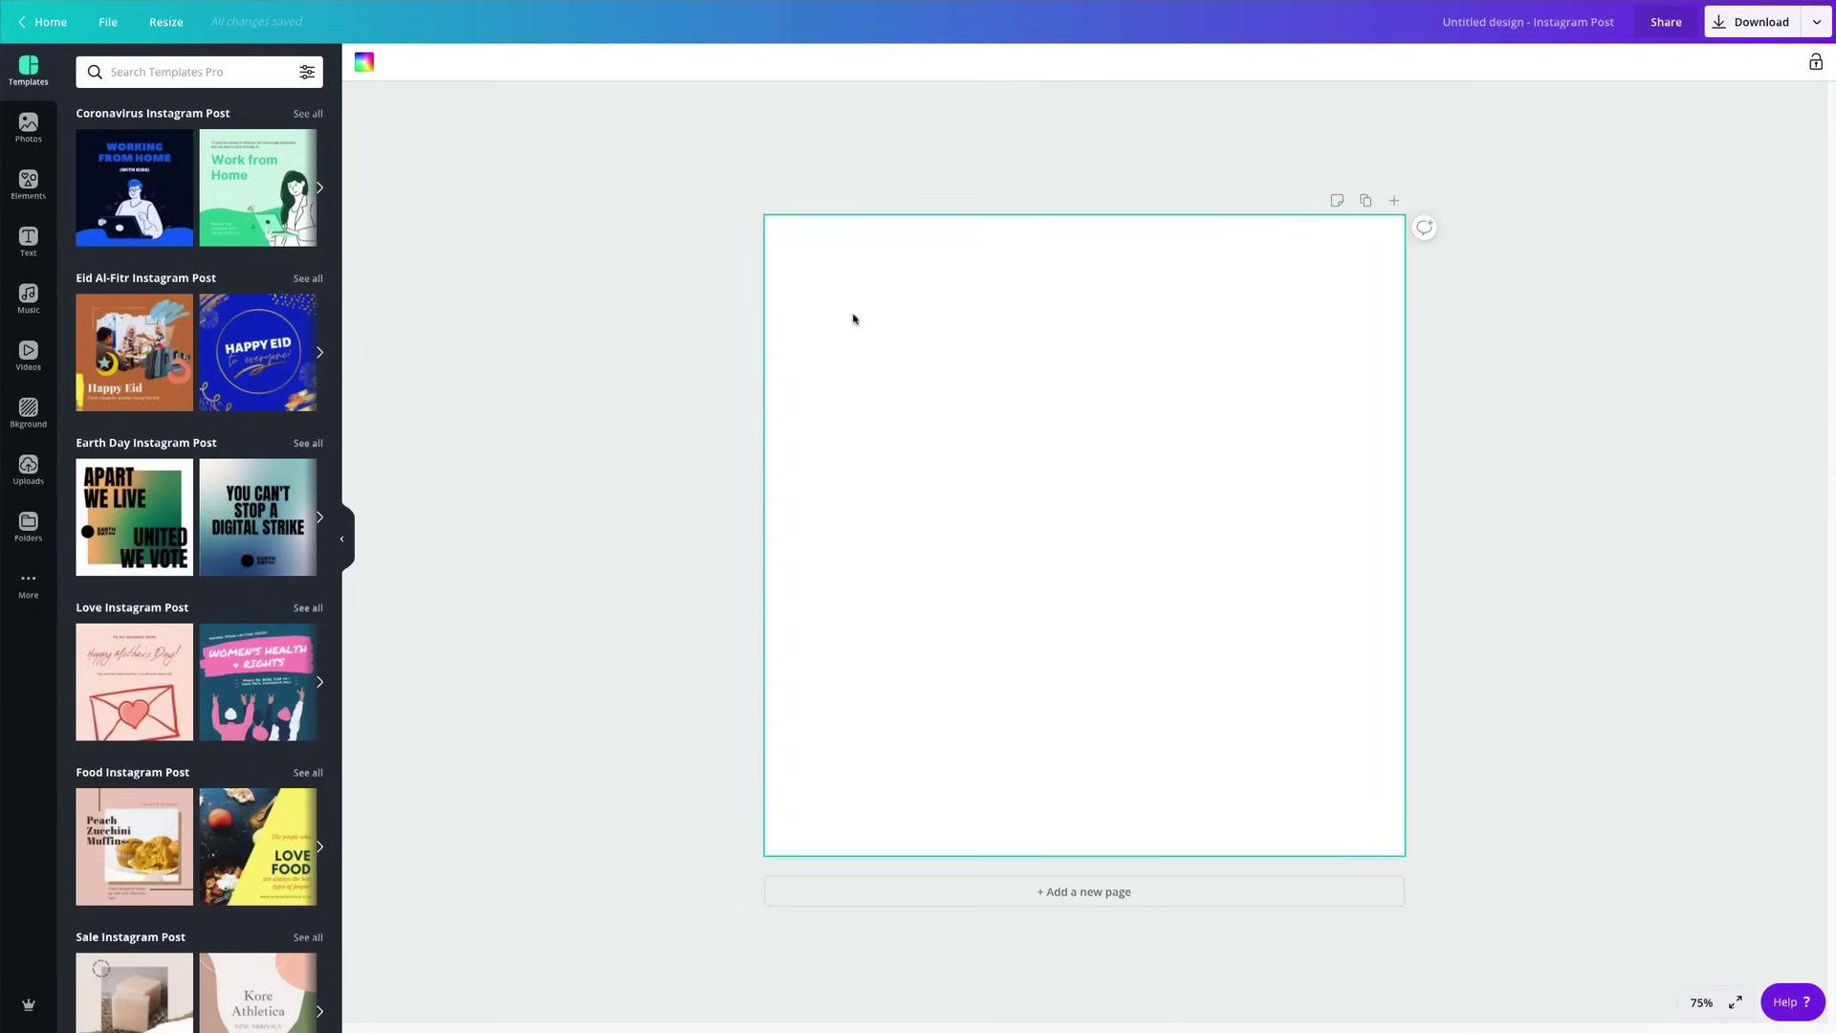
Fill page 1 with salmon pink from a 'salmon' colour search, then add a second page.
click(364, 62)
click(124, 74)
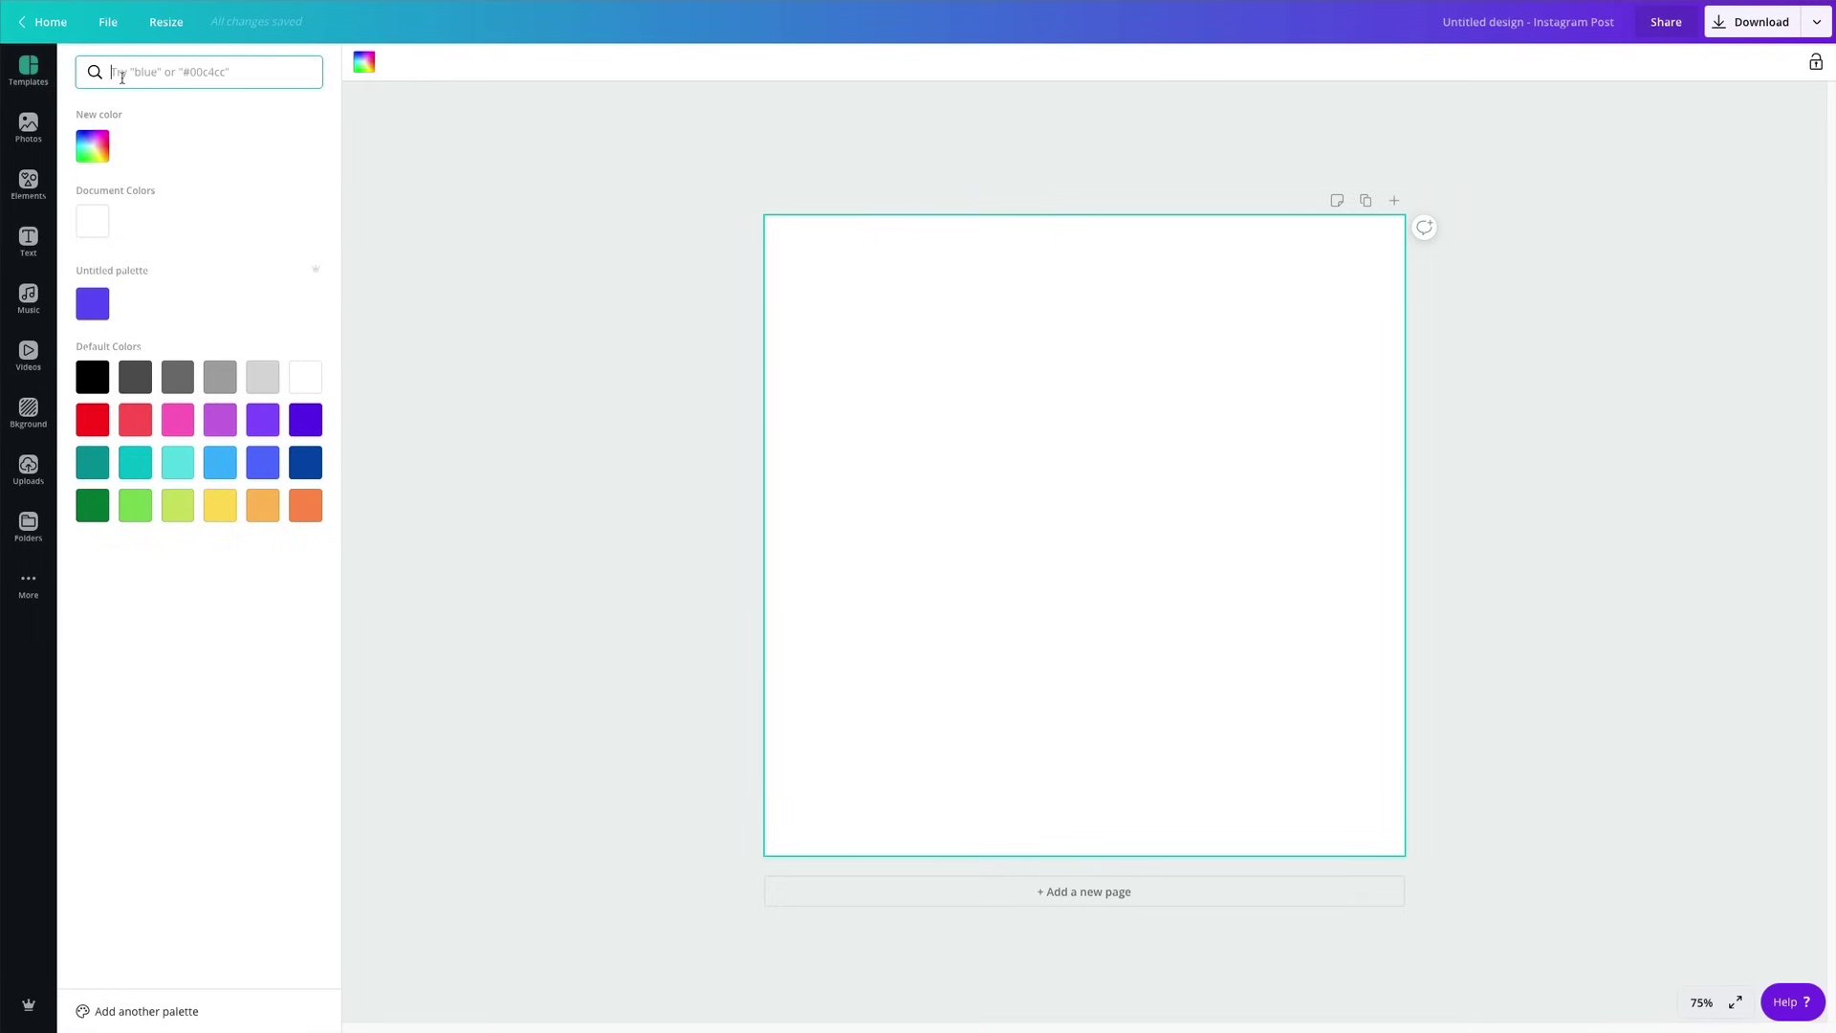
text(salmon)
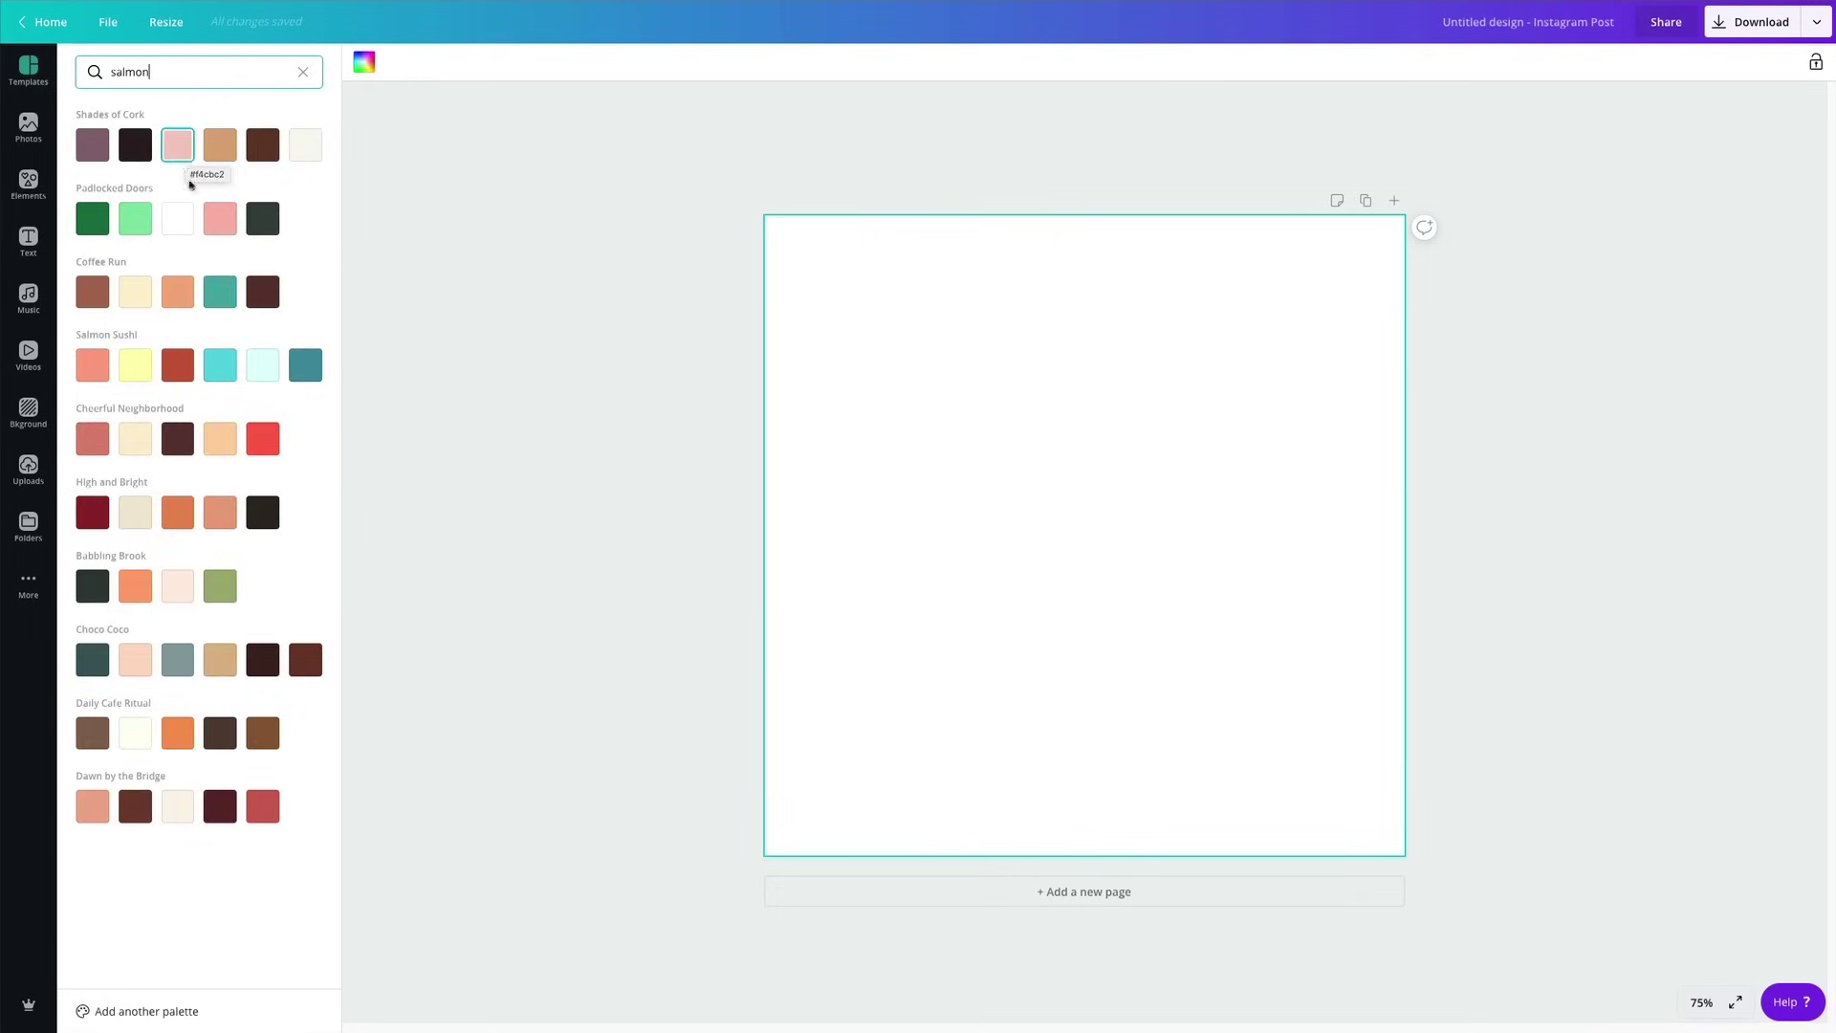
click(224, 236)
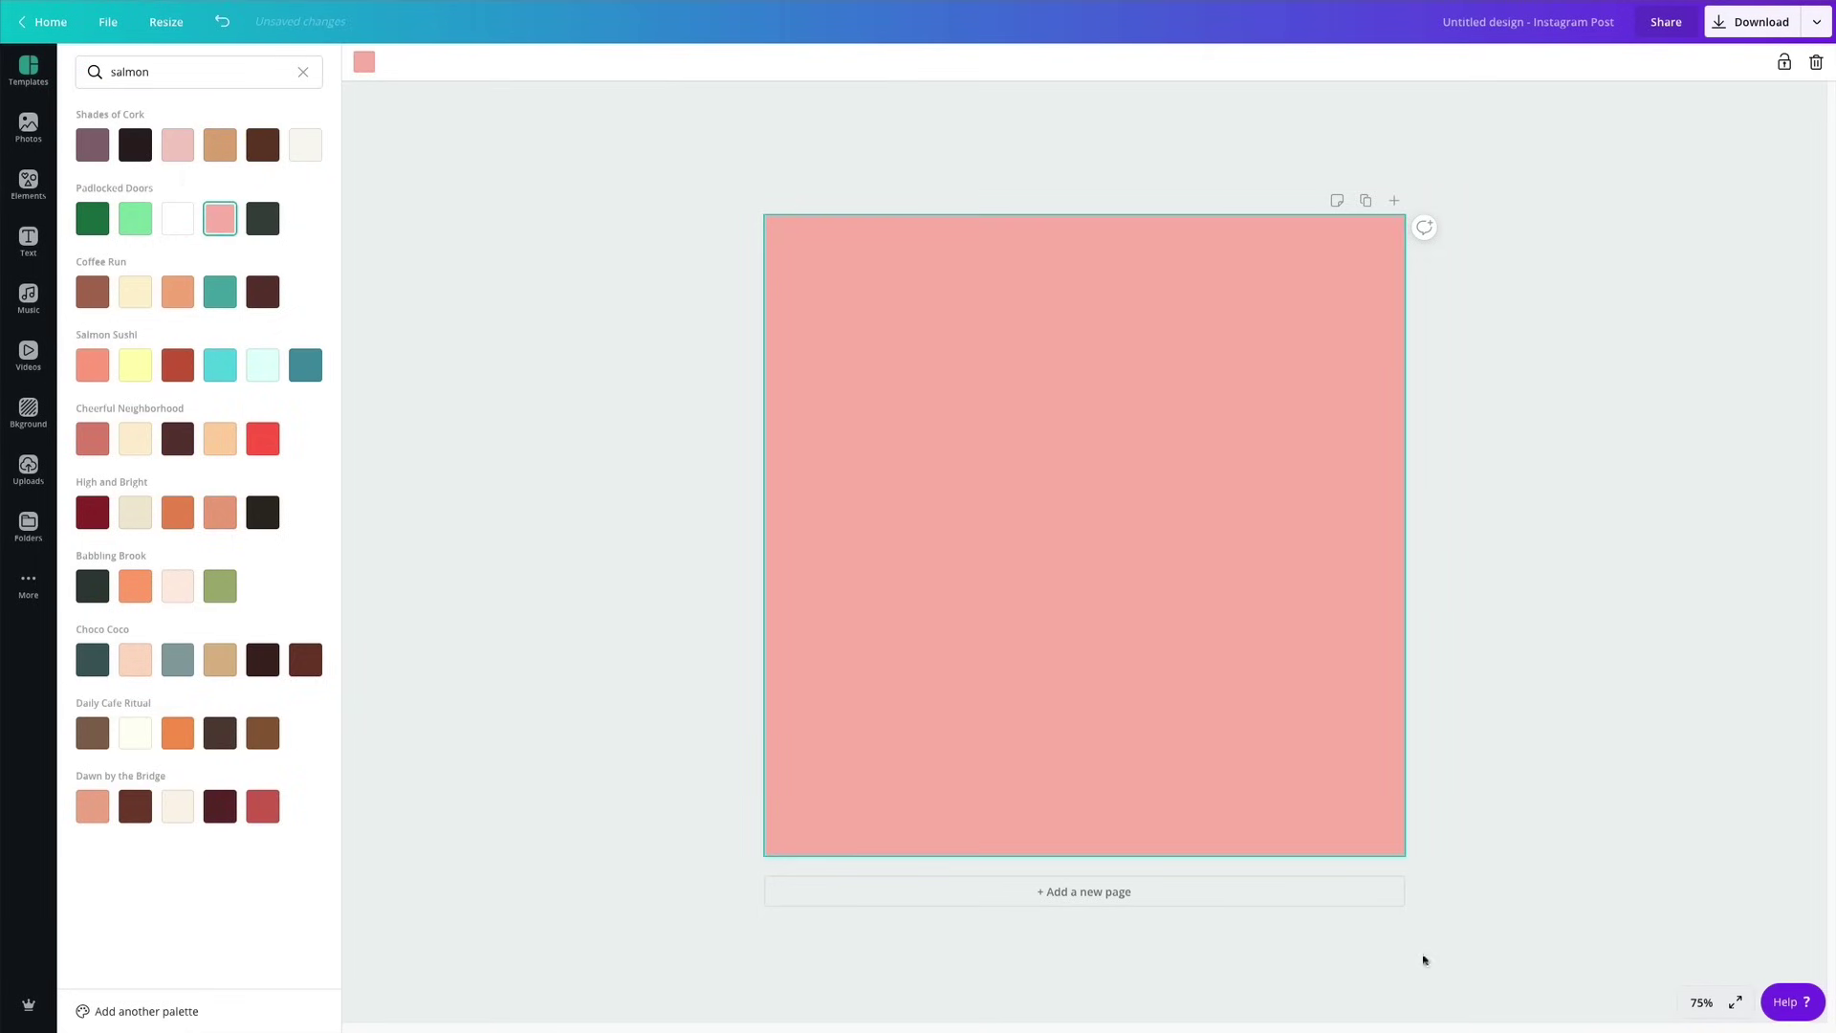
click(1201, 892)
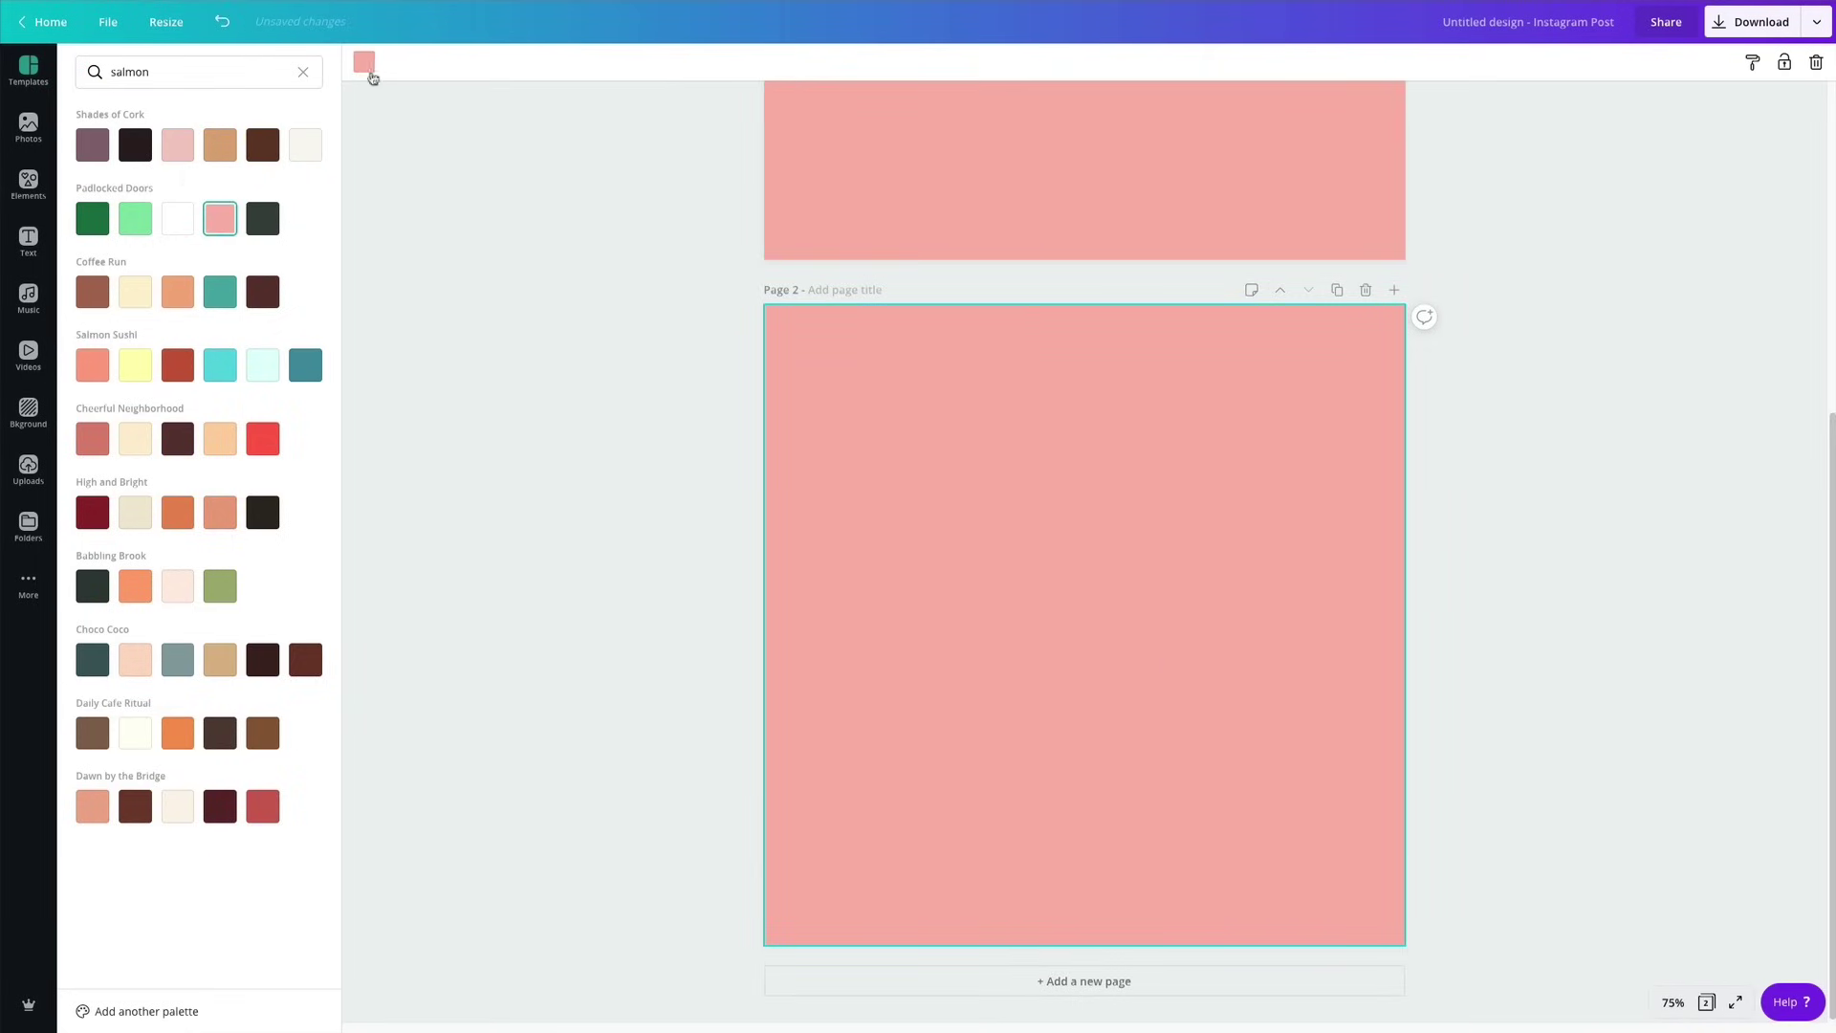
Recolour page 2 dark navy blue using a 'blue' colour search.
click(303, 74)
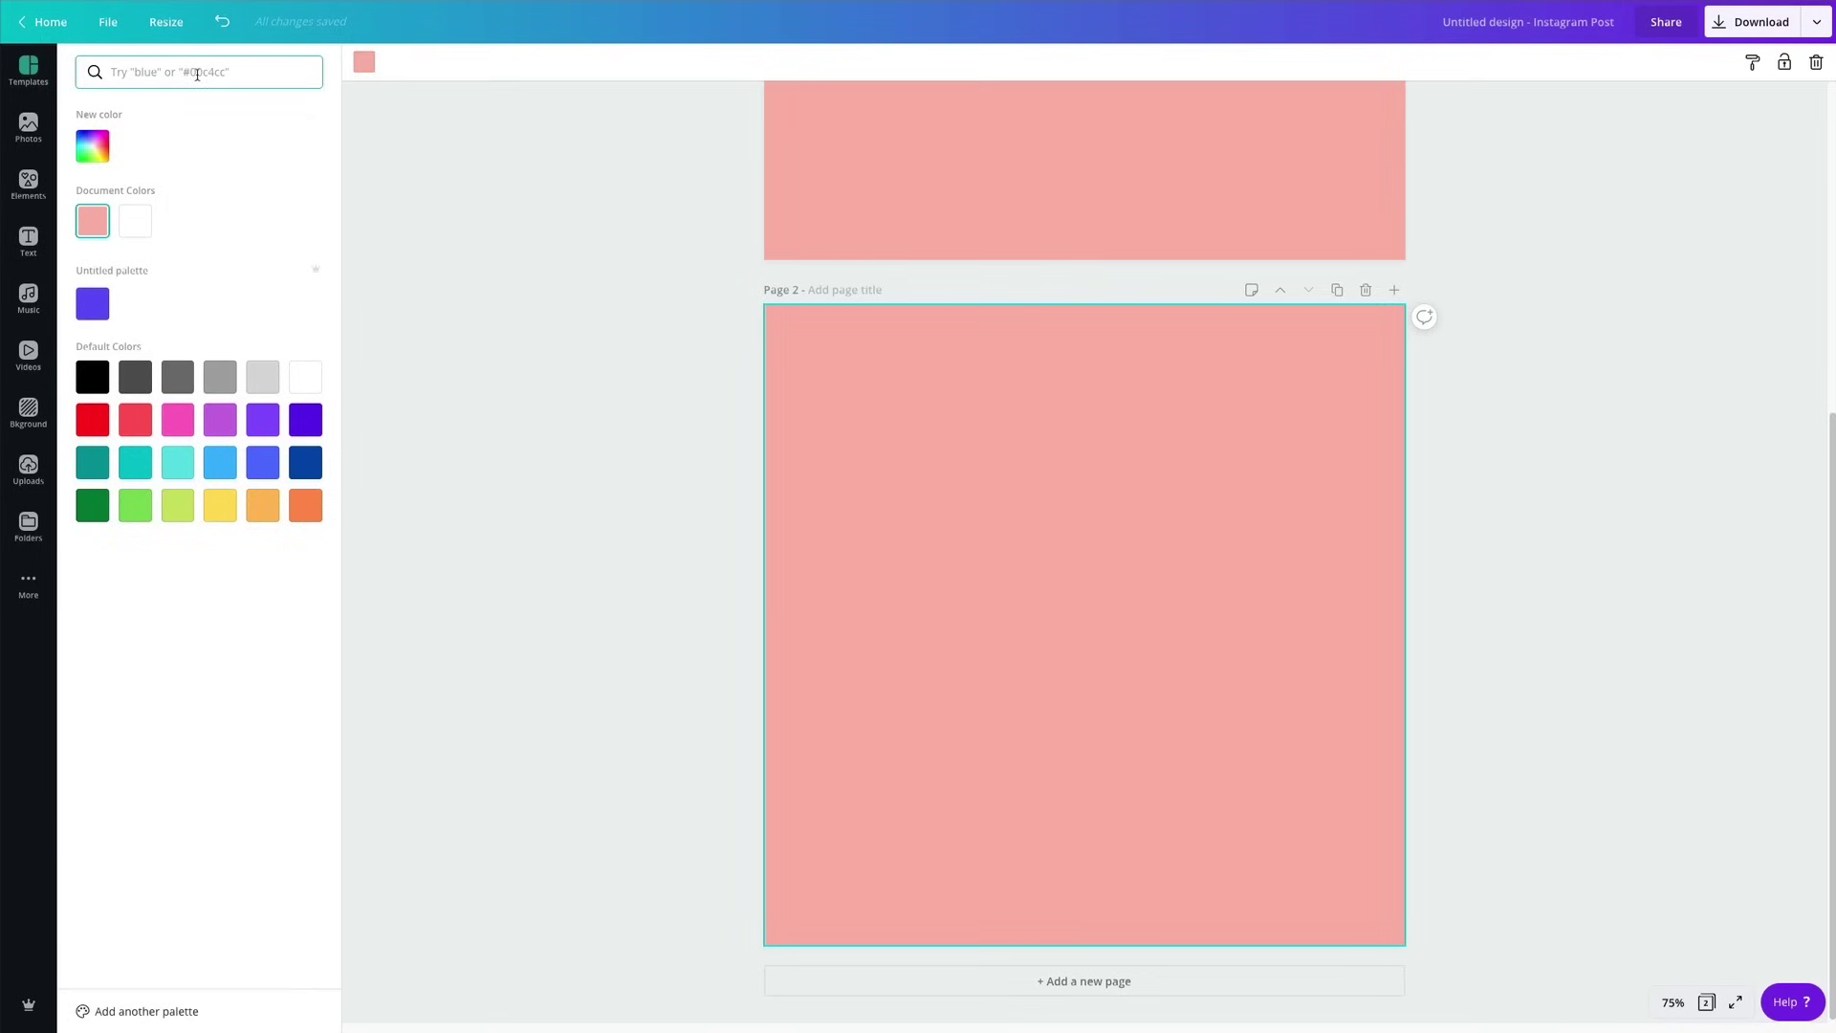
text(blue)
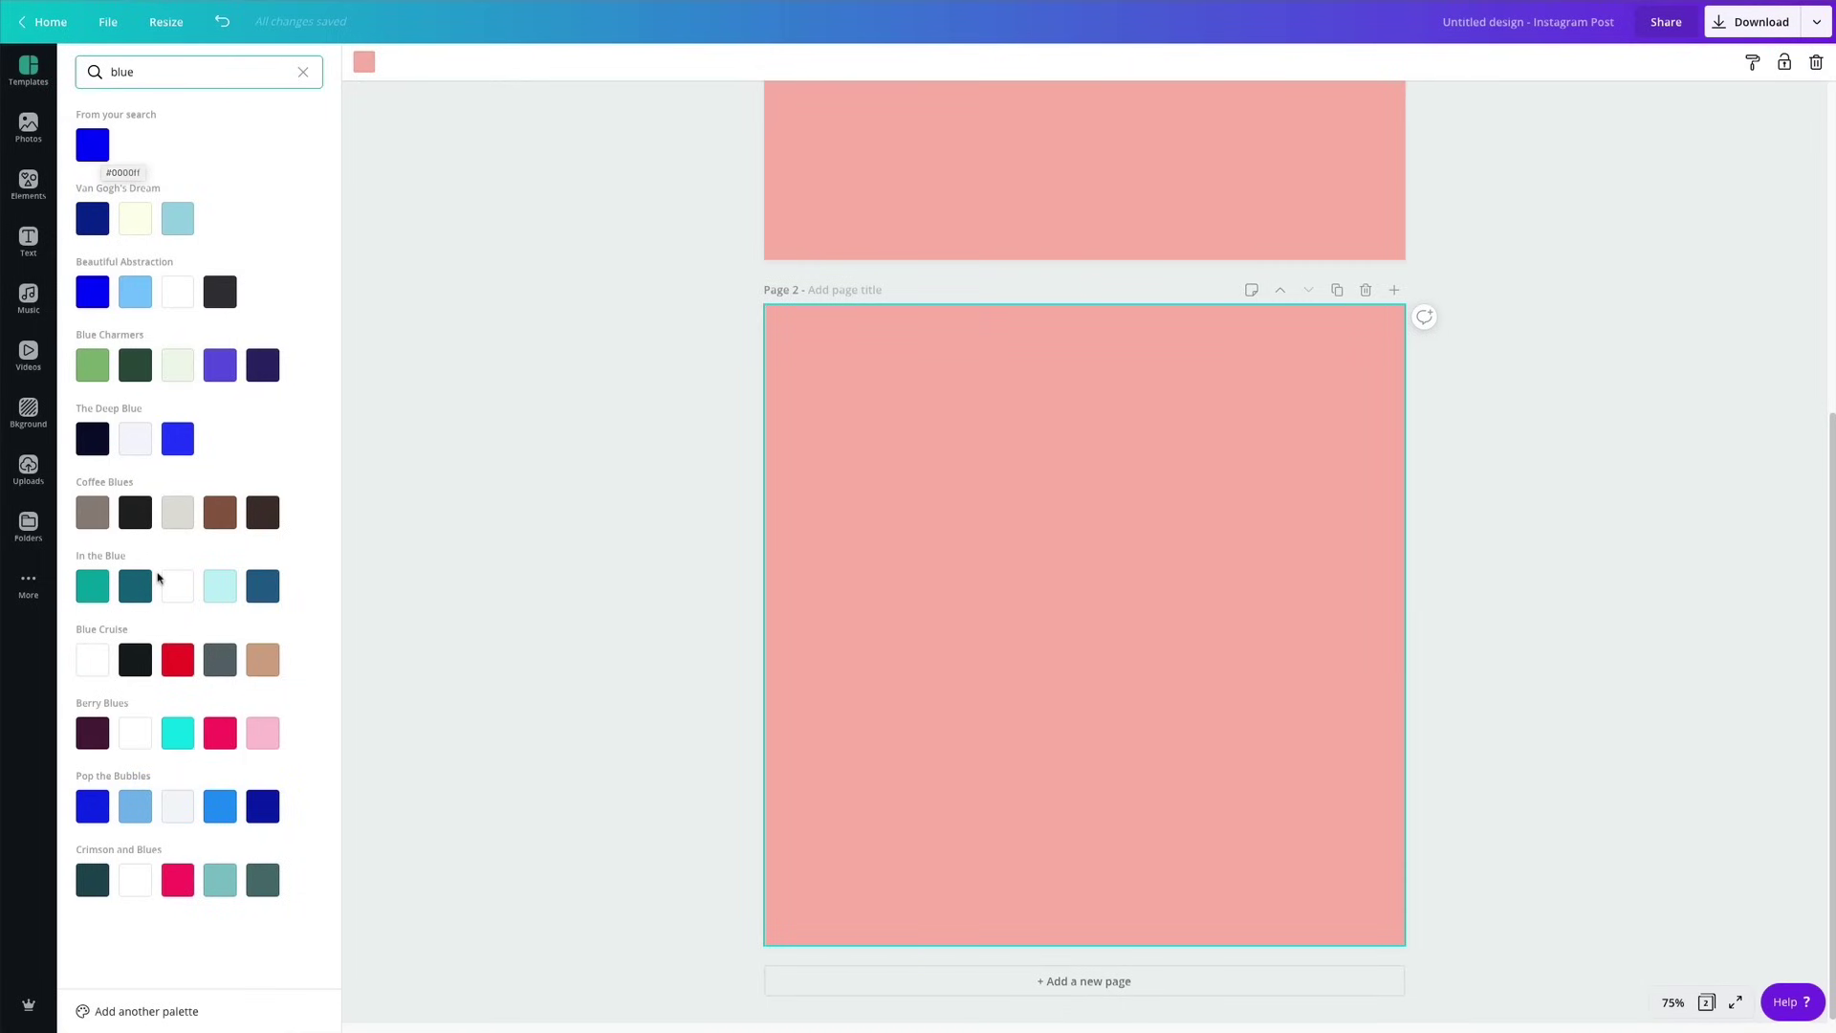
click(89, 815)
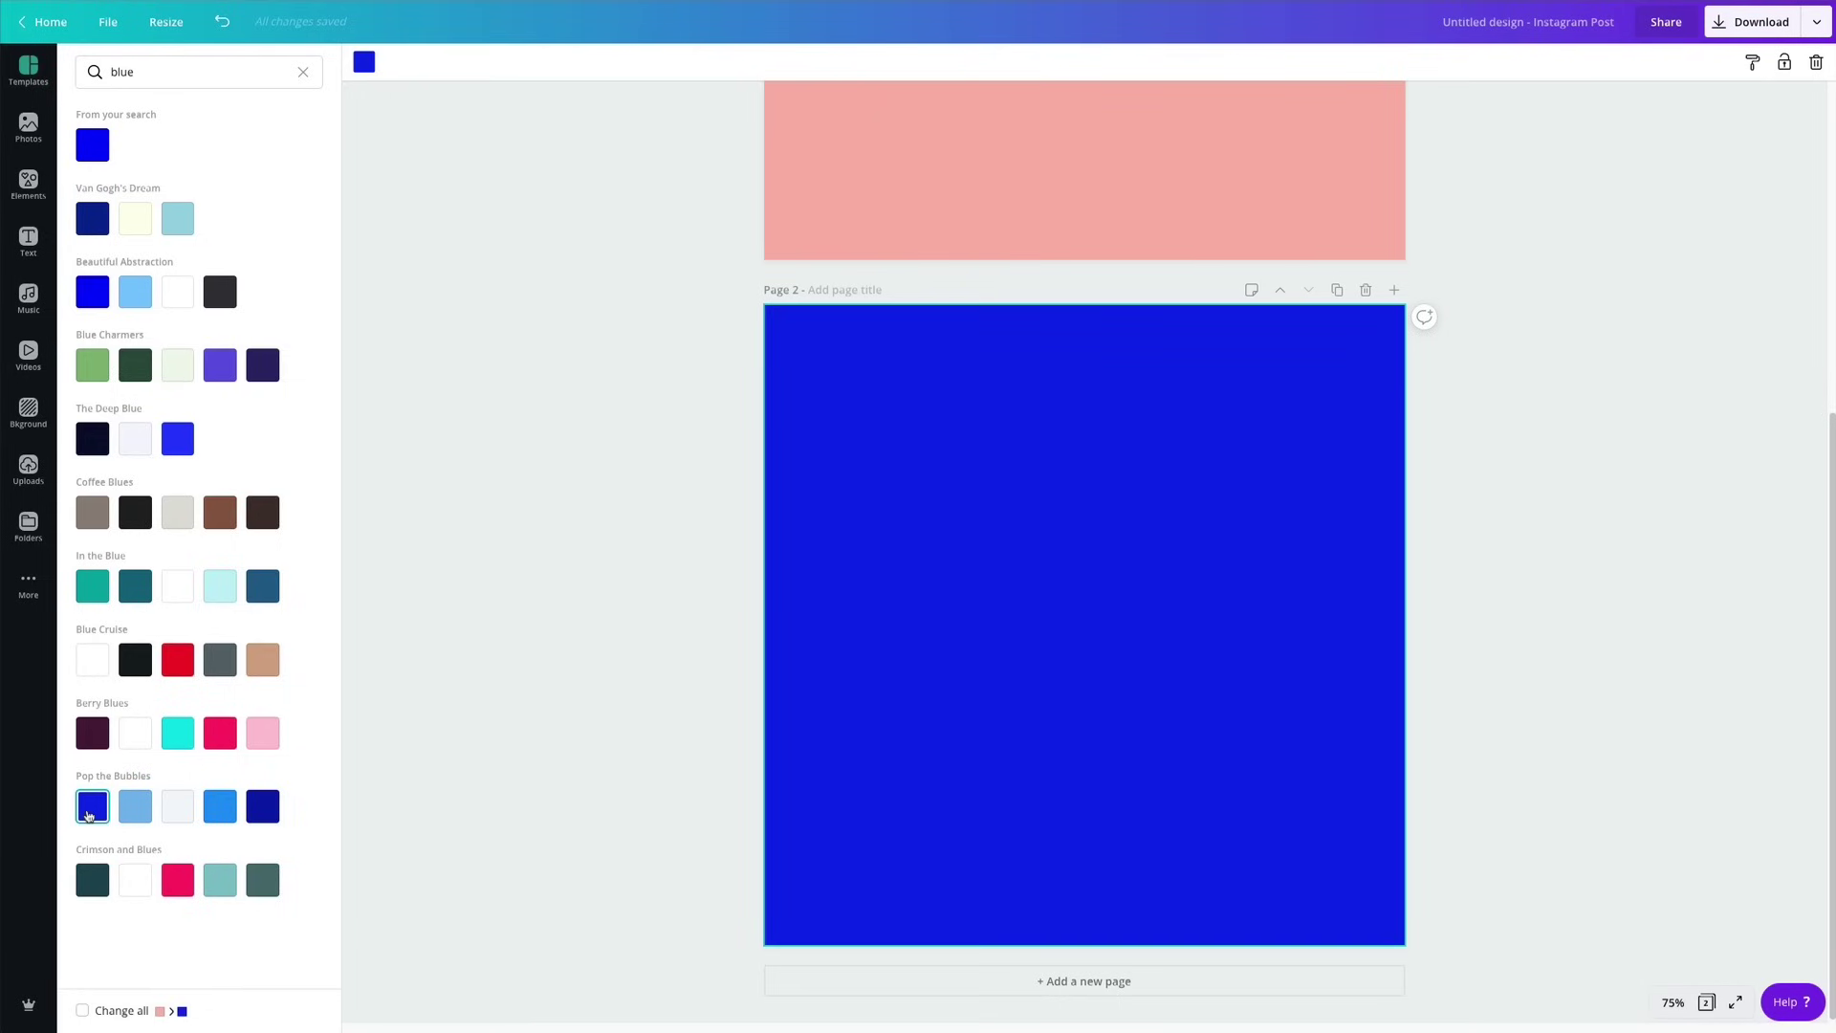
click(255, 815)
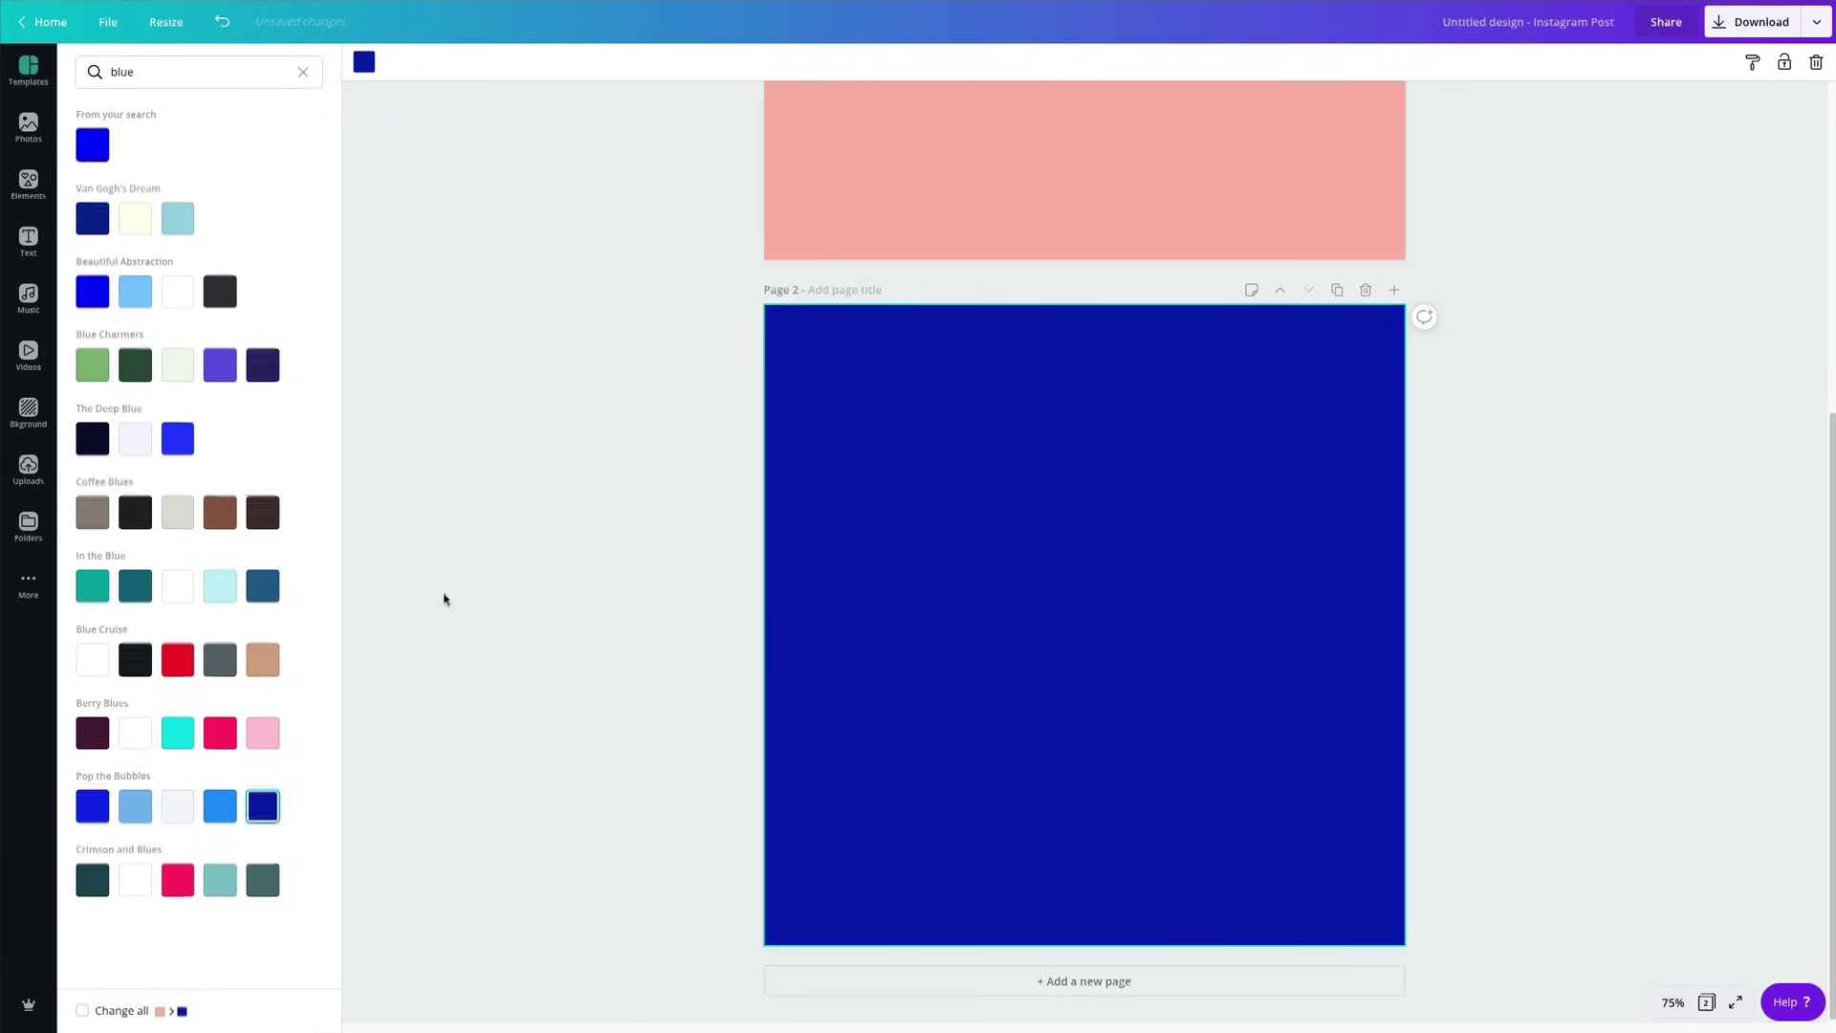
click(443, 606)
scroll(1554, 370, up, 4)
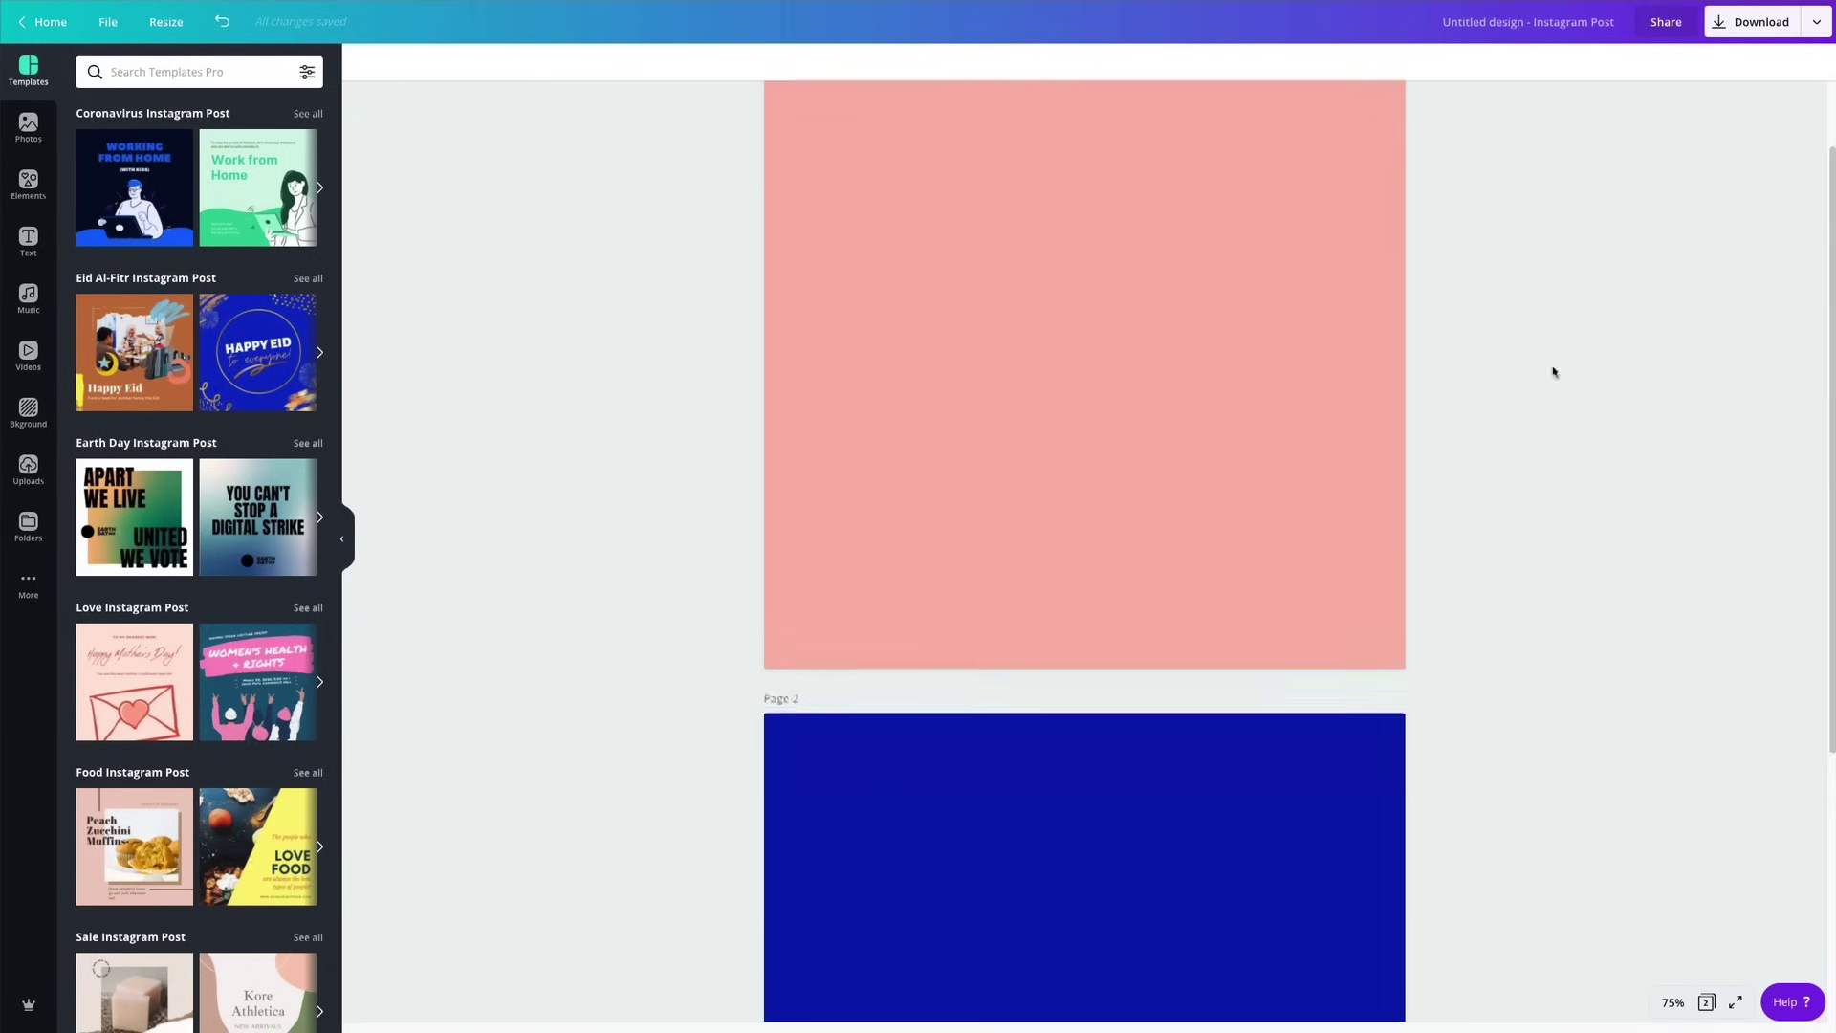
scroll(1555, 370, down, 4)
Zoom out to 10% to preview the pages, then return to 75%.
click(1673, 1002)
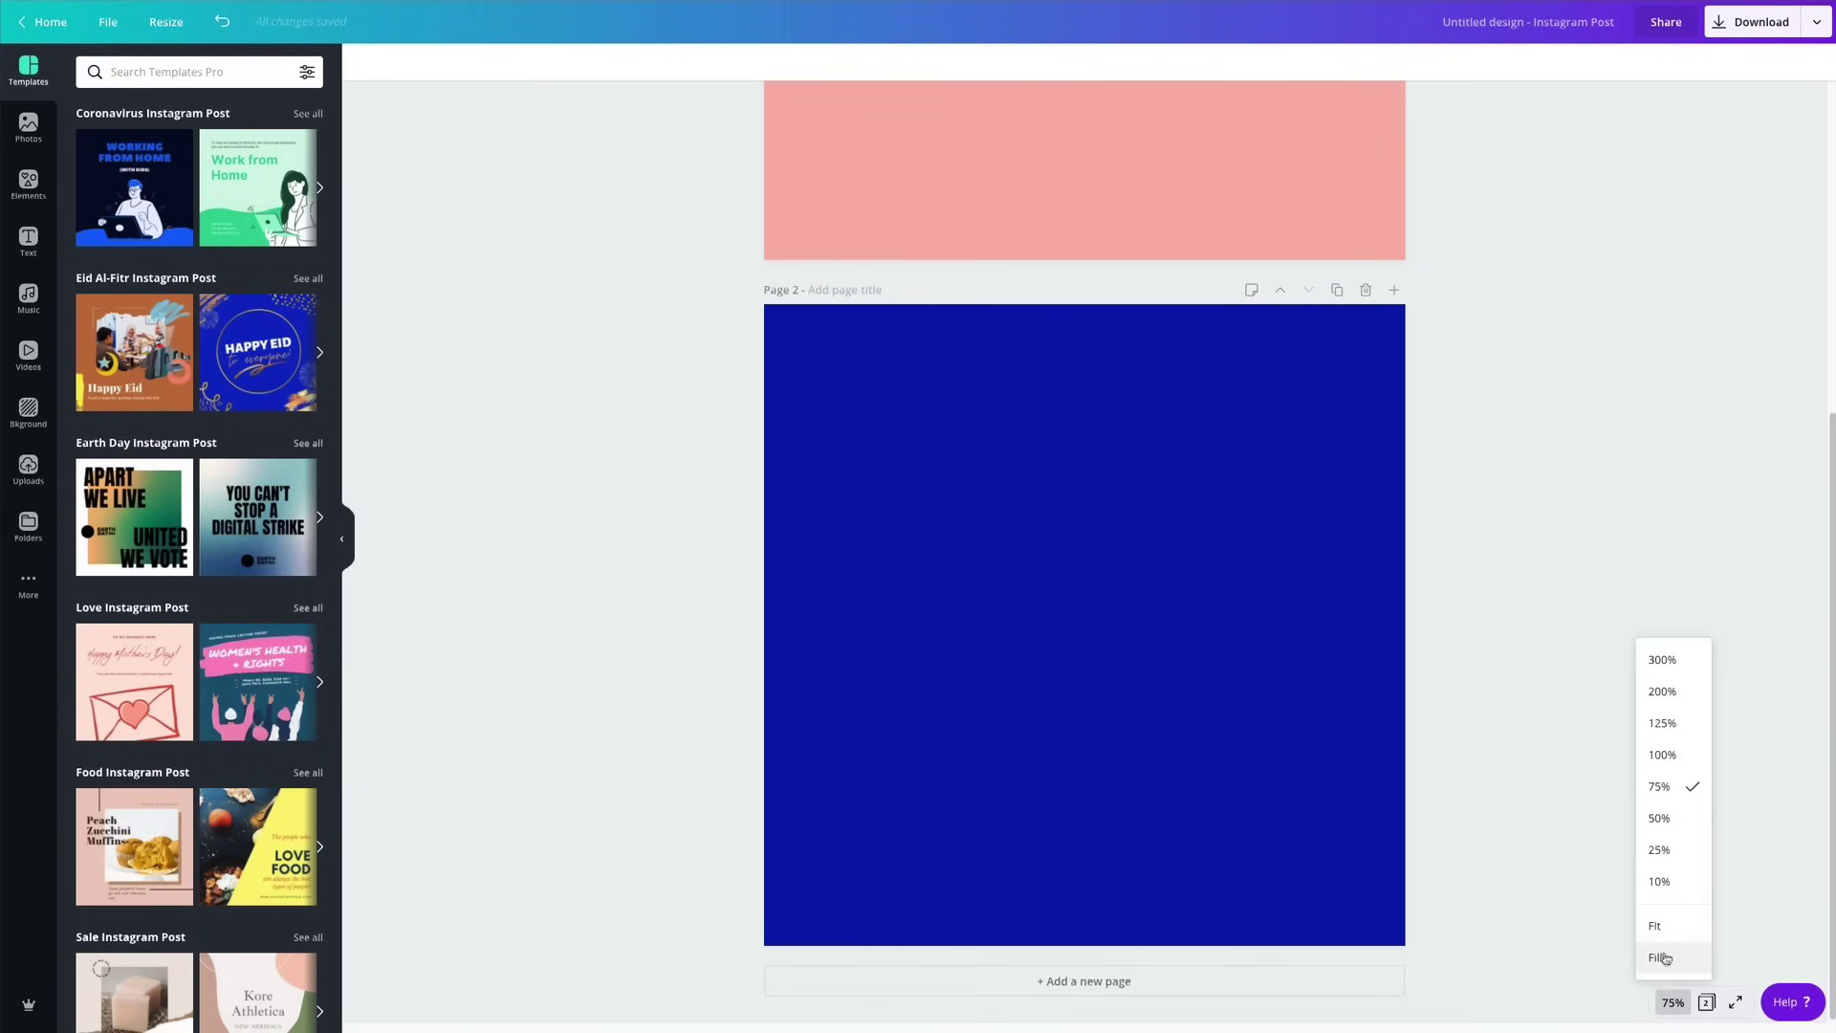
click(1664, 880)
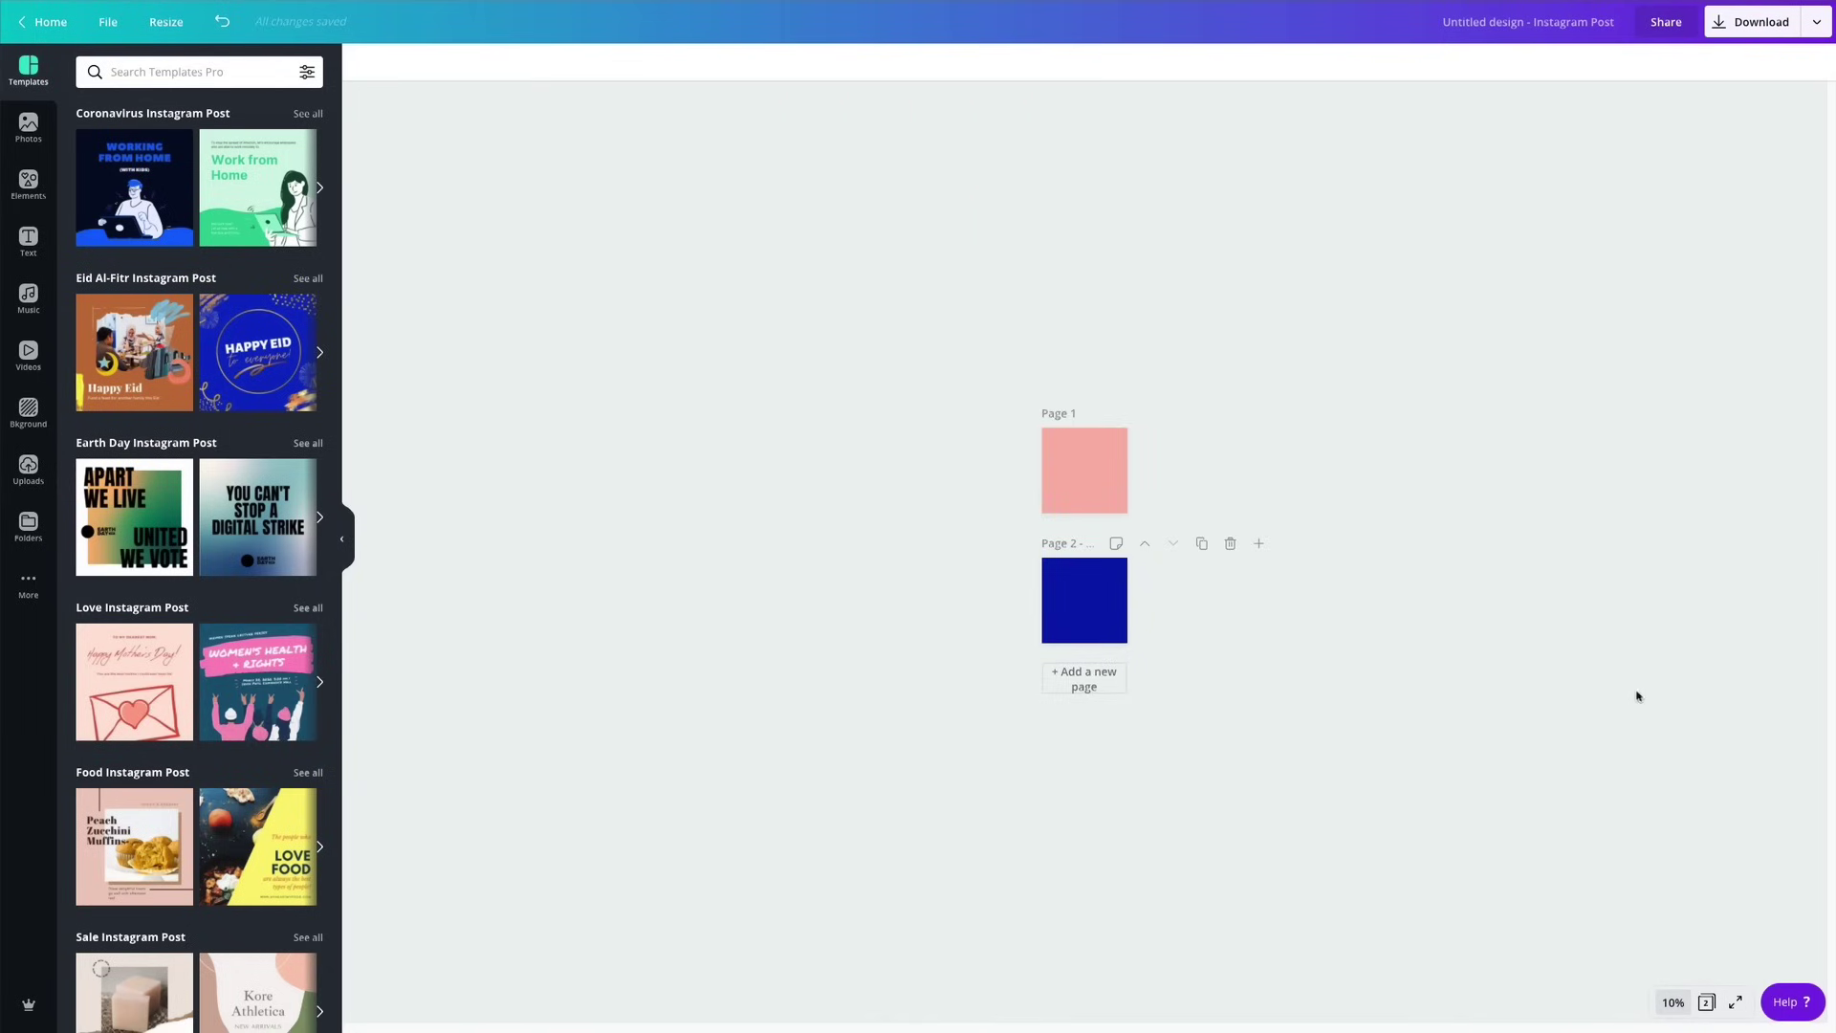
click(1673, 1004)
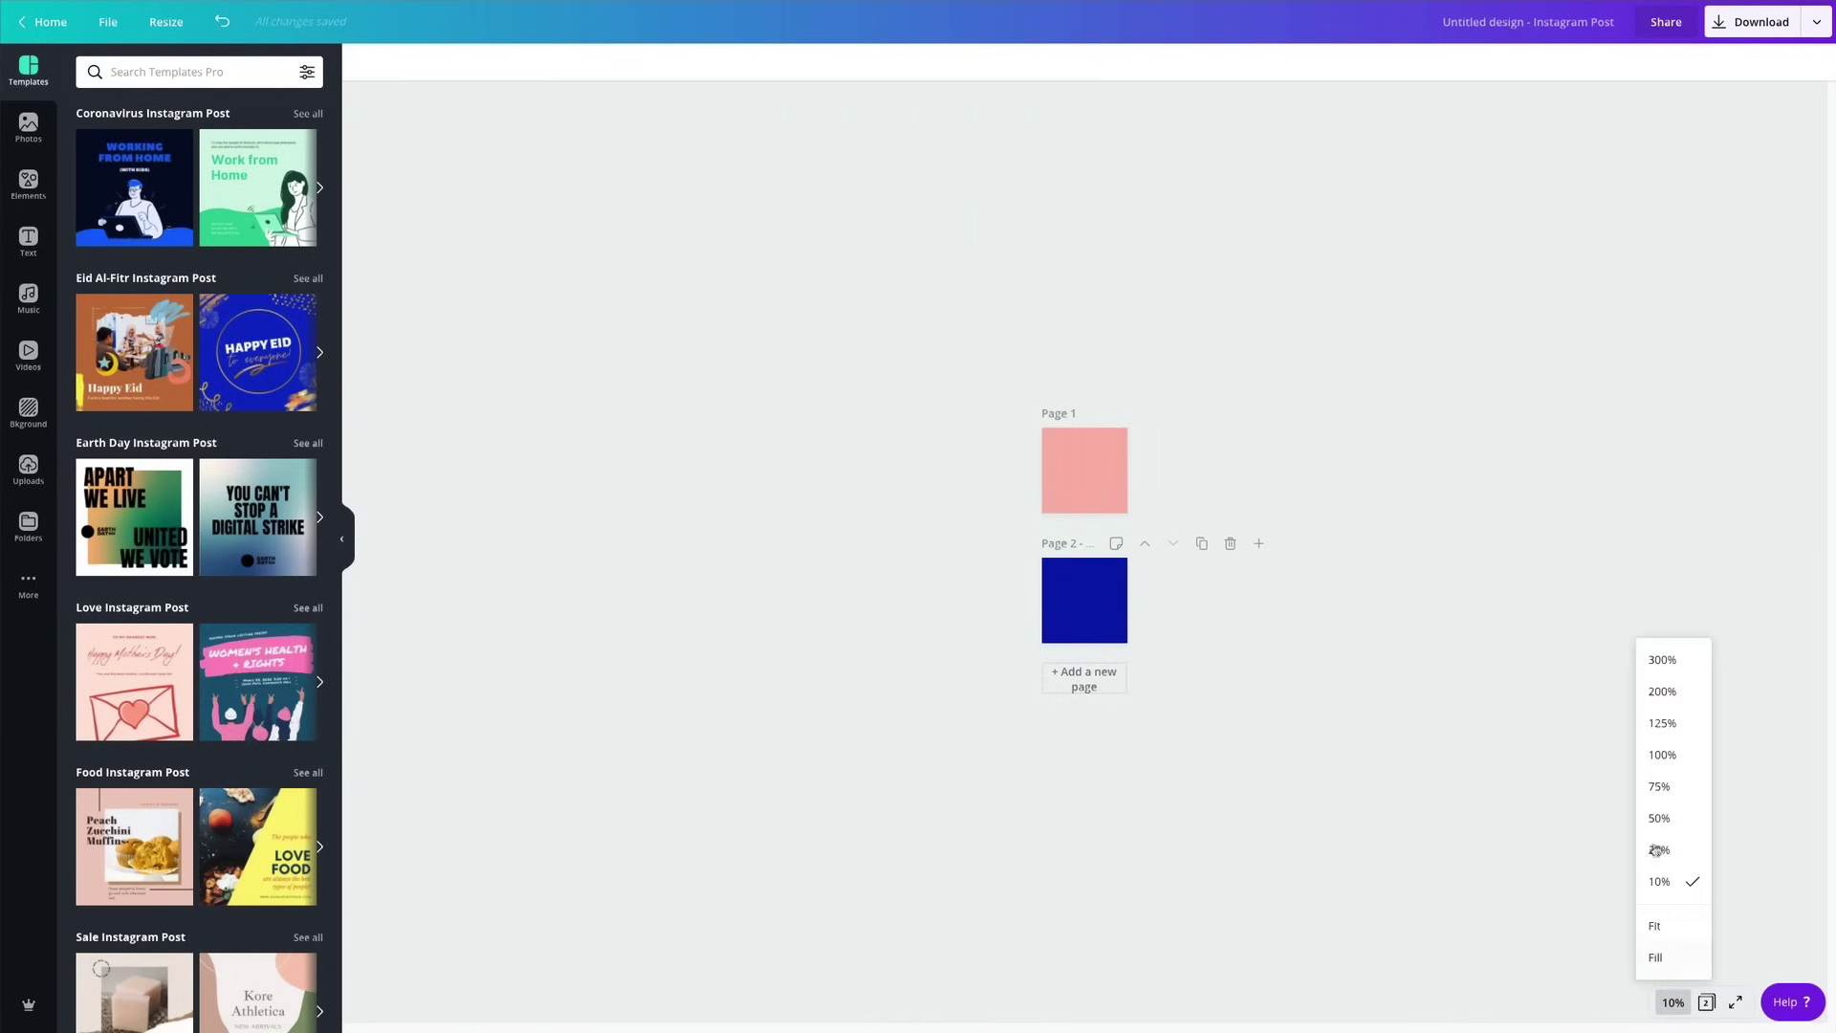
click(1659, 789)
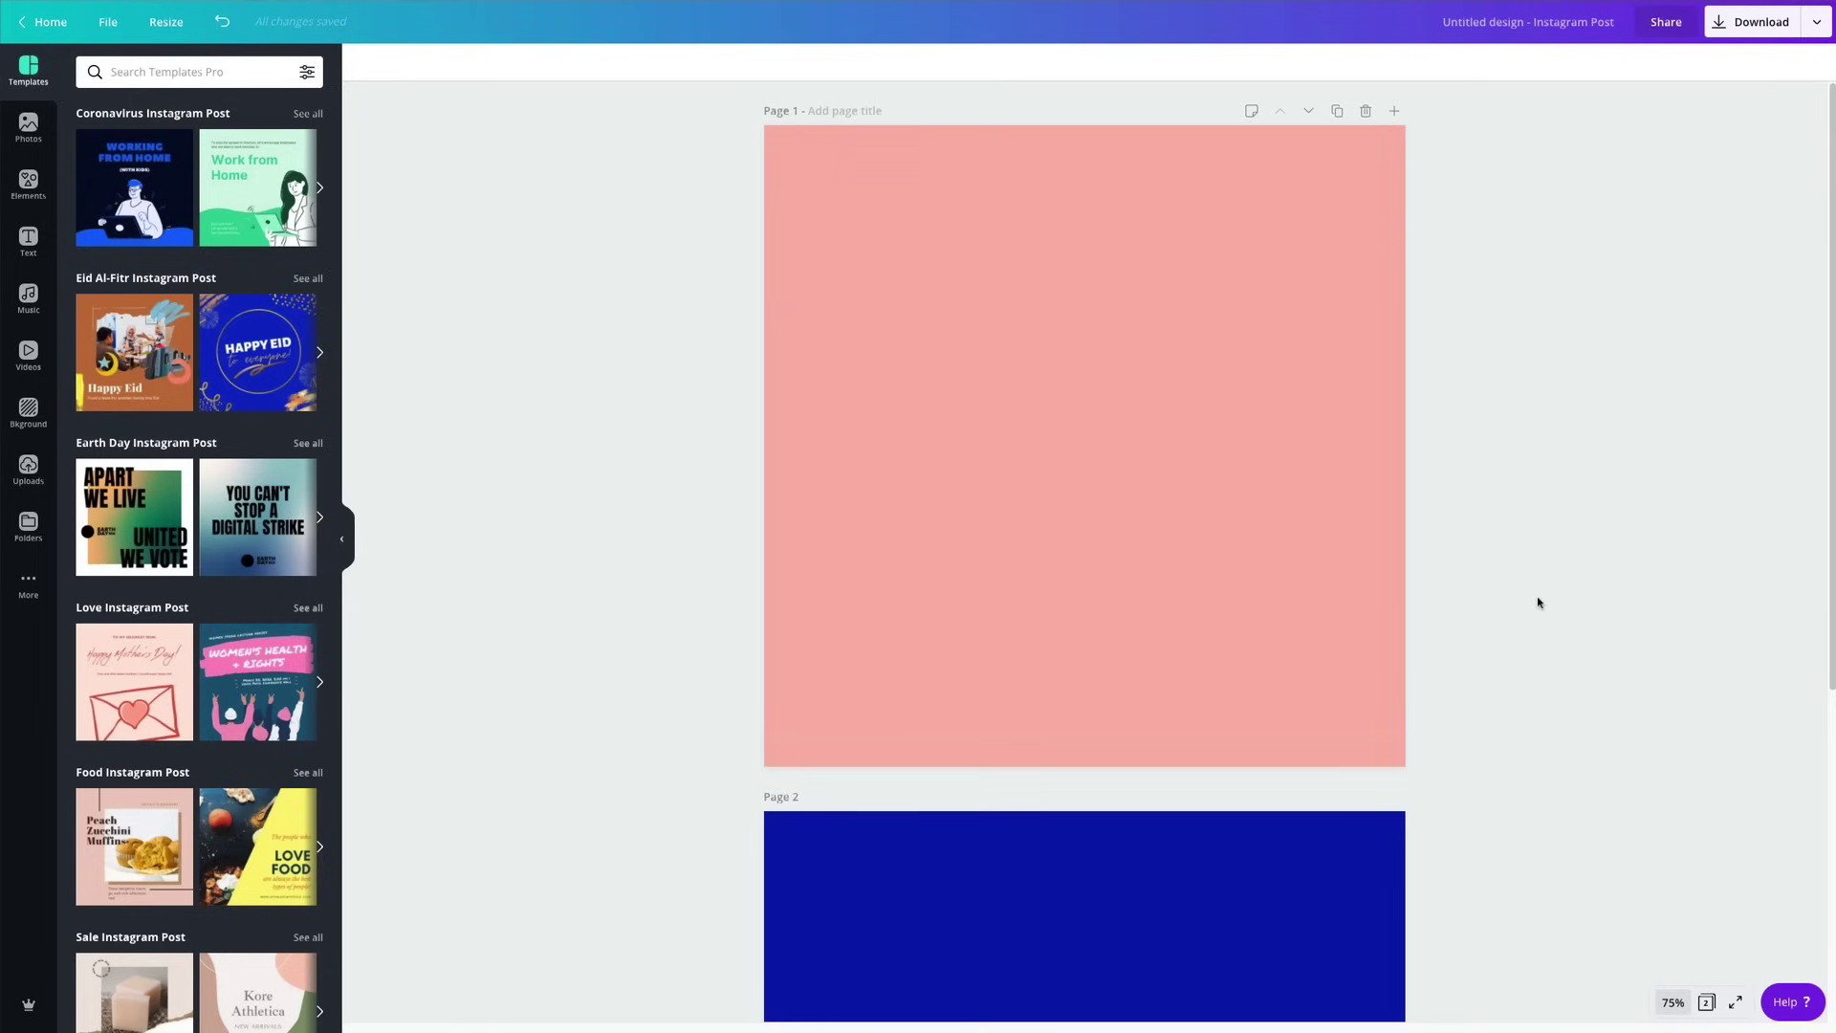
Add a third navy page after page 2.
scroll(1535, 588, down, 5)
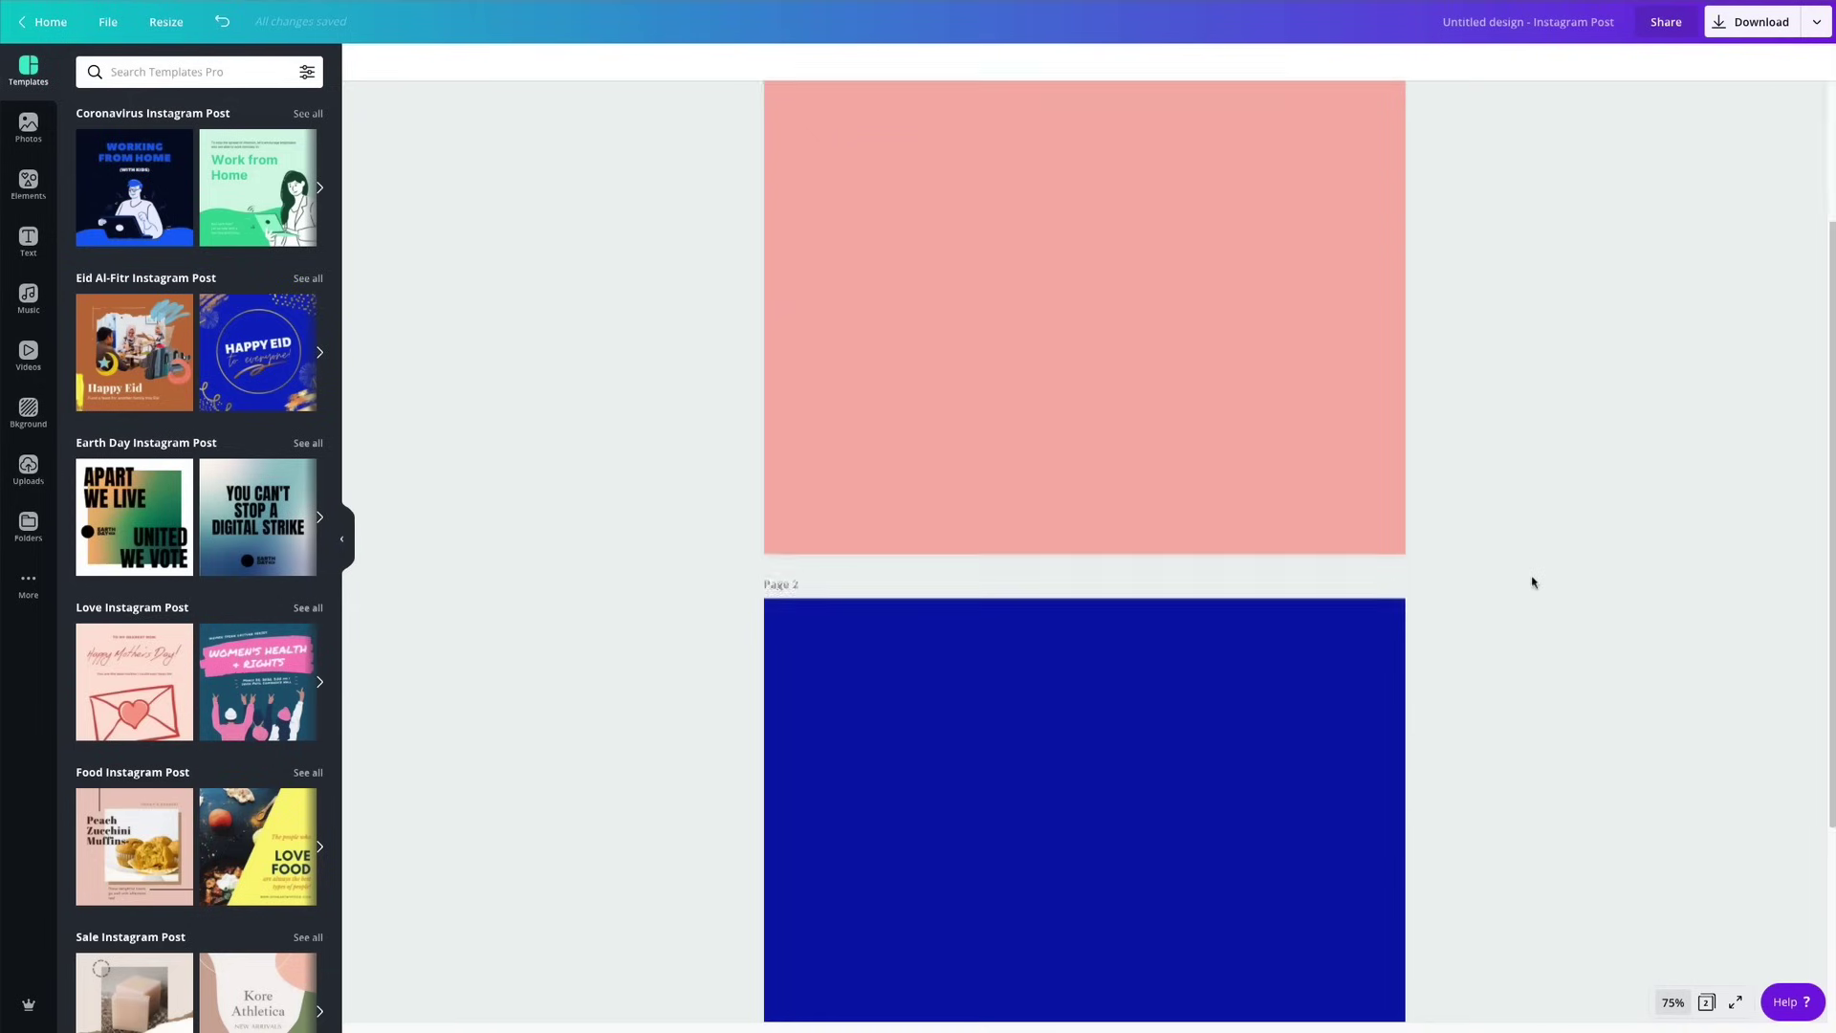
scroll(1532, 581, up, 3)
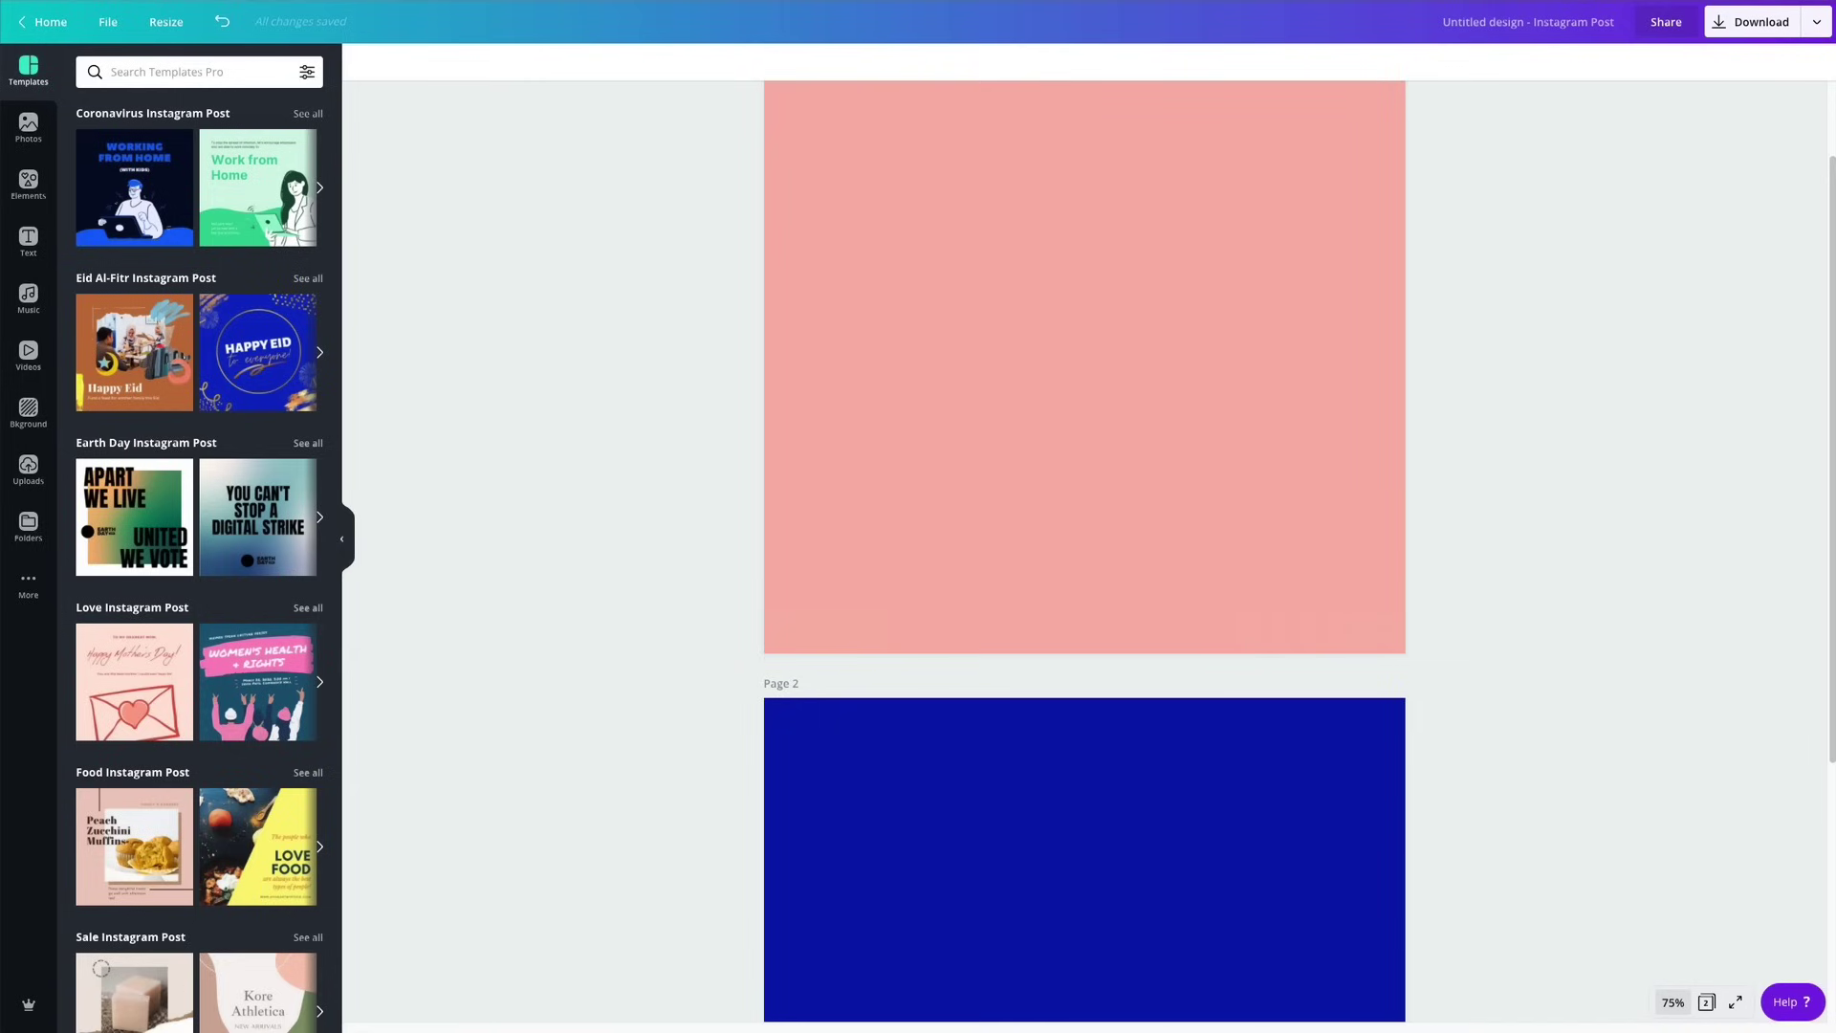
scroll(938, 417, up, 1)
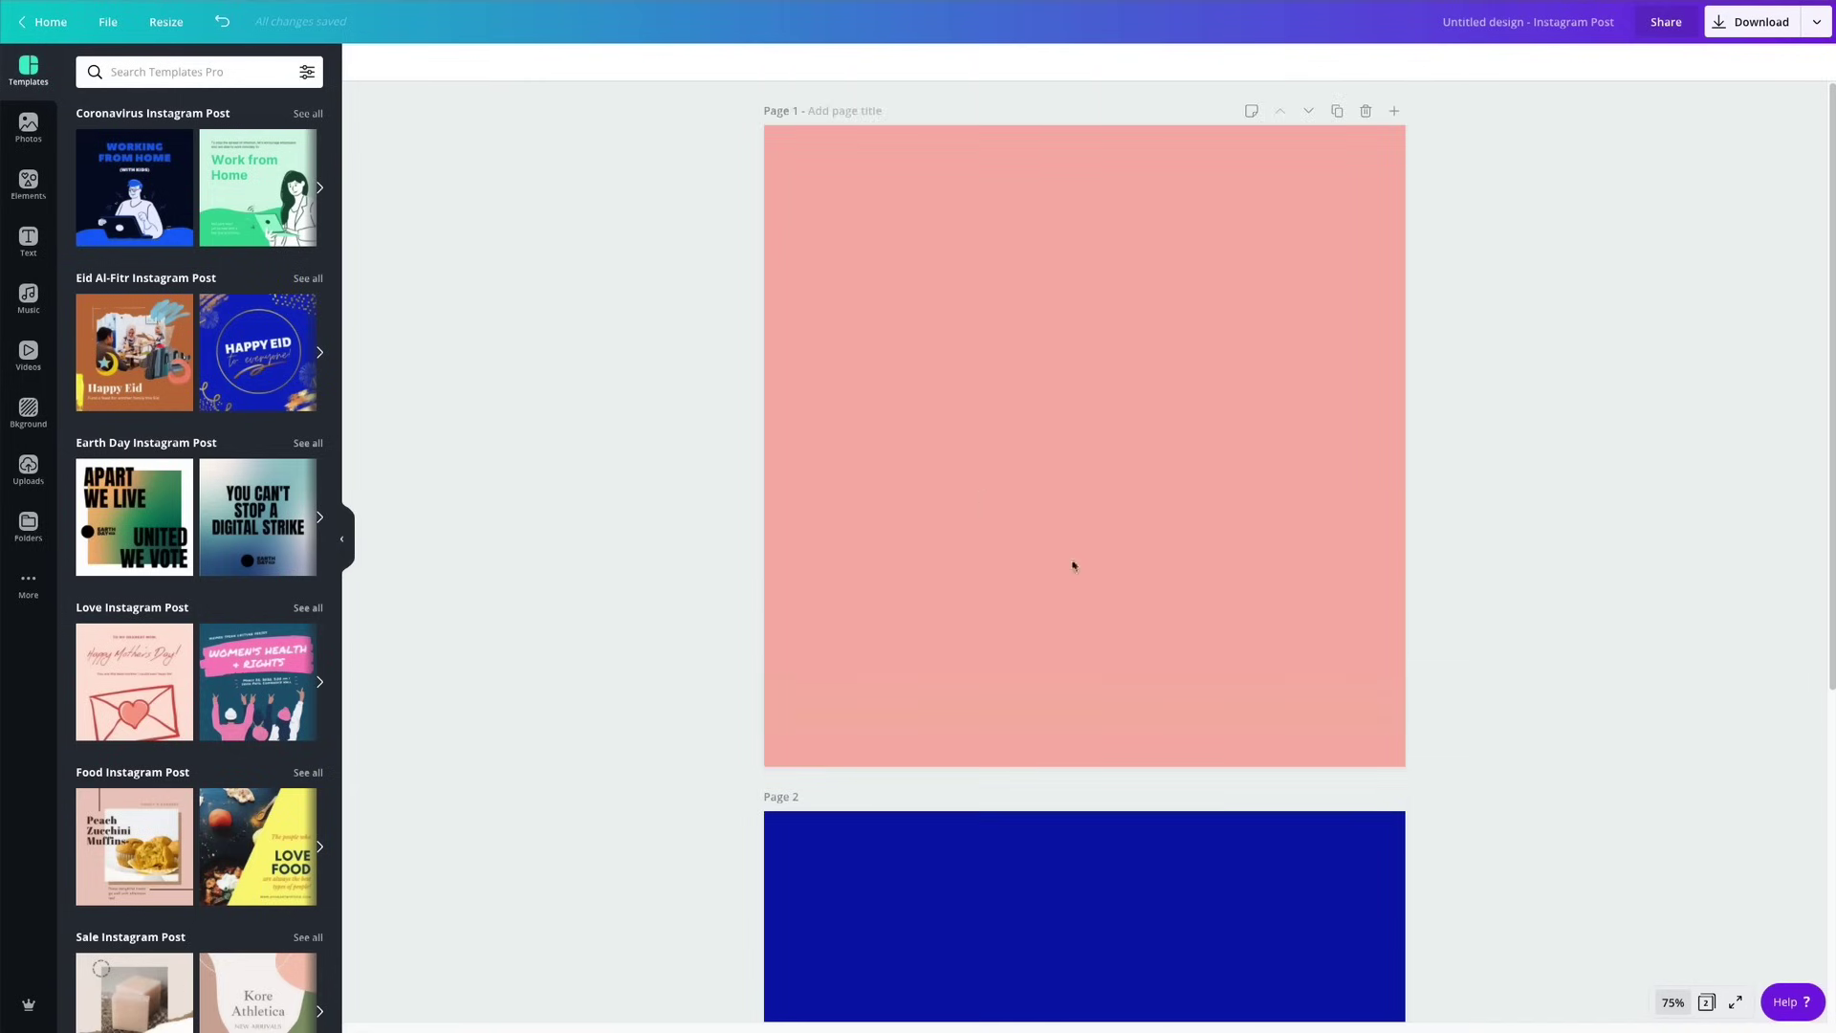
scroll(1081, 612, down, 5)
click(1087, 993)
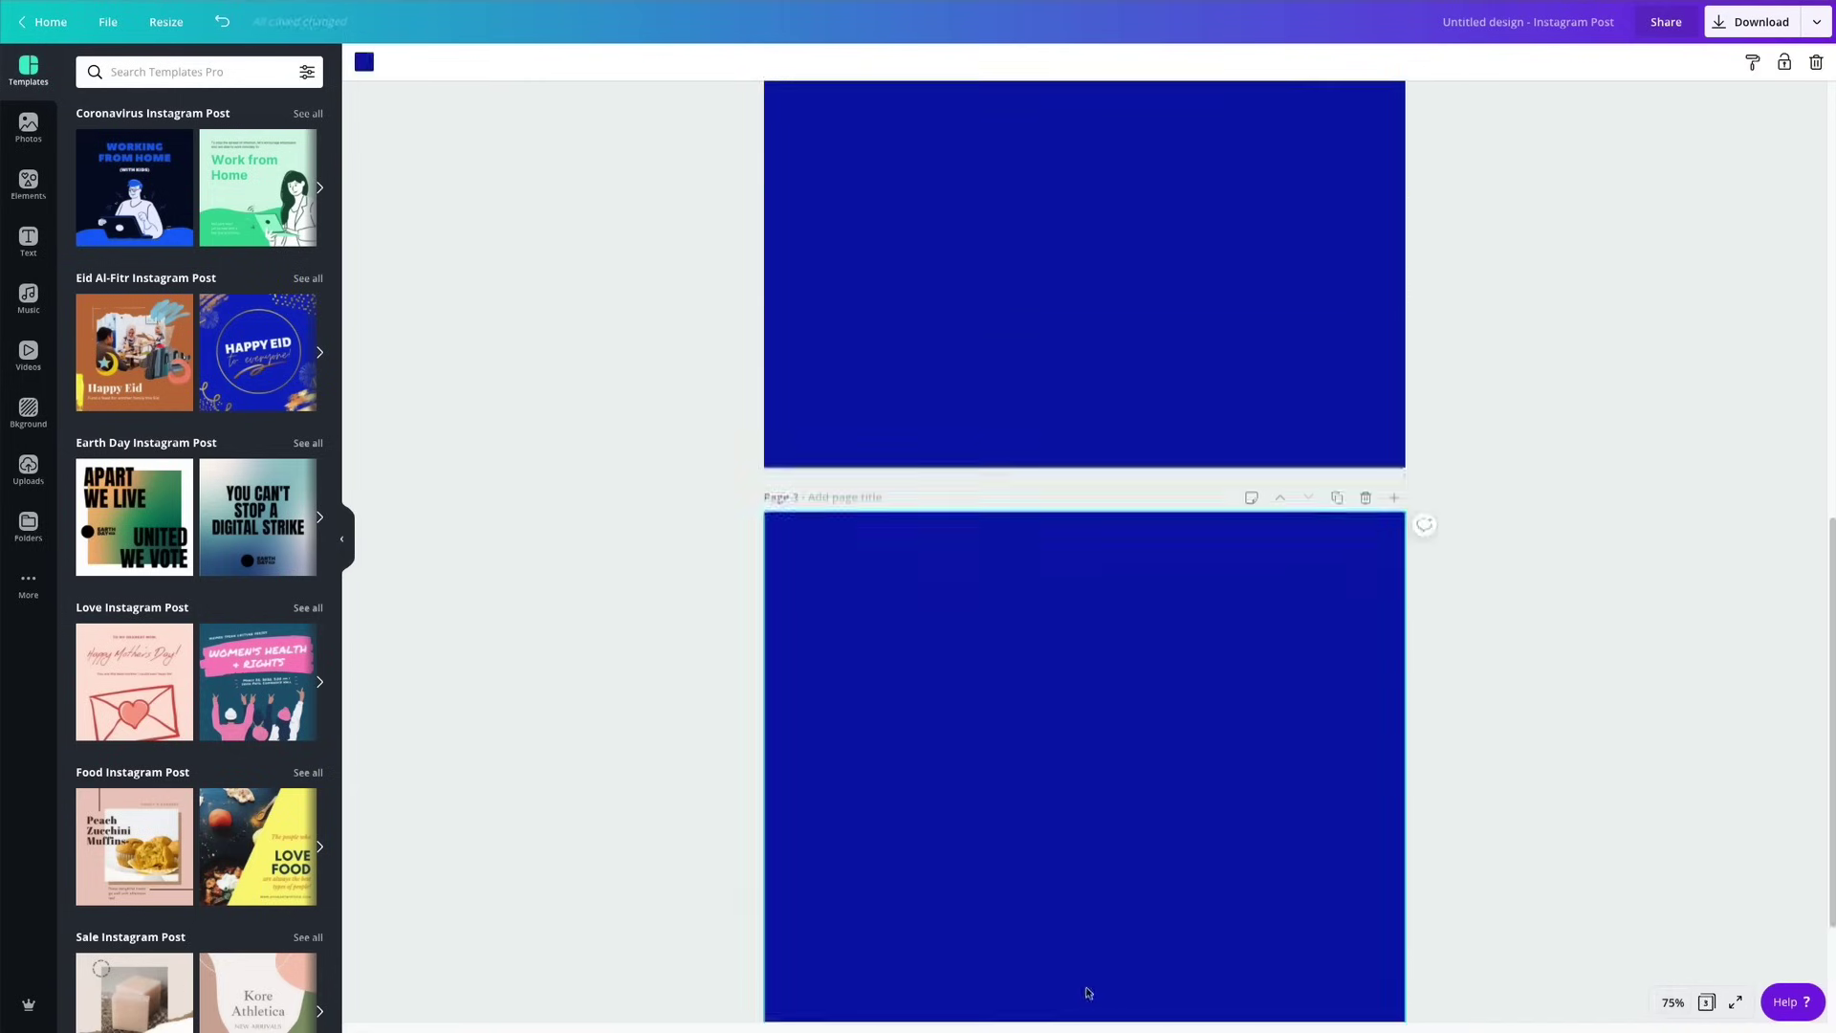
Add a fourth page to the carousel.
click(1088, 987)
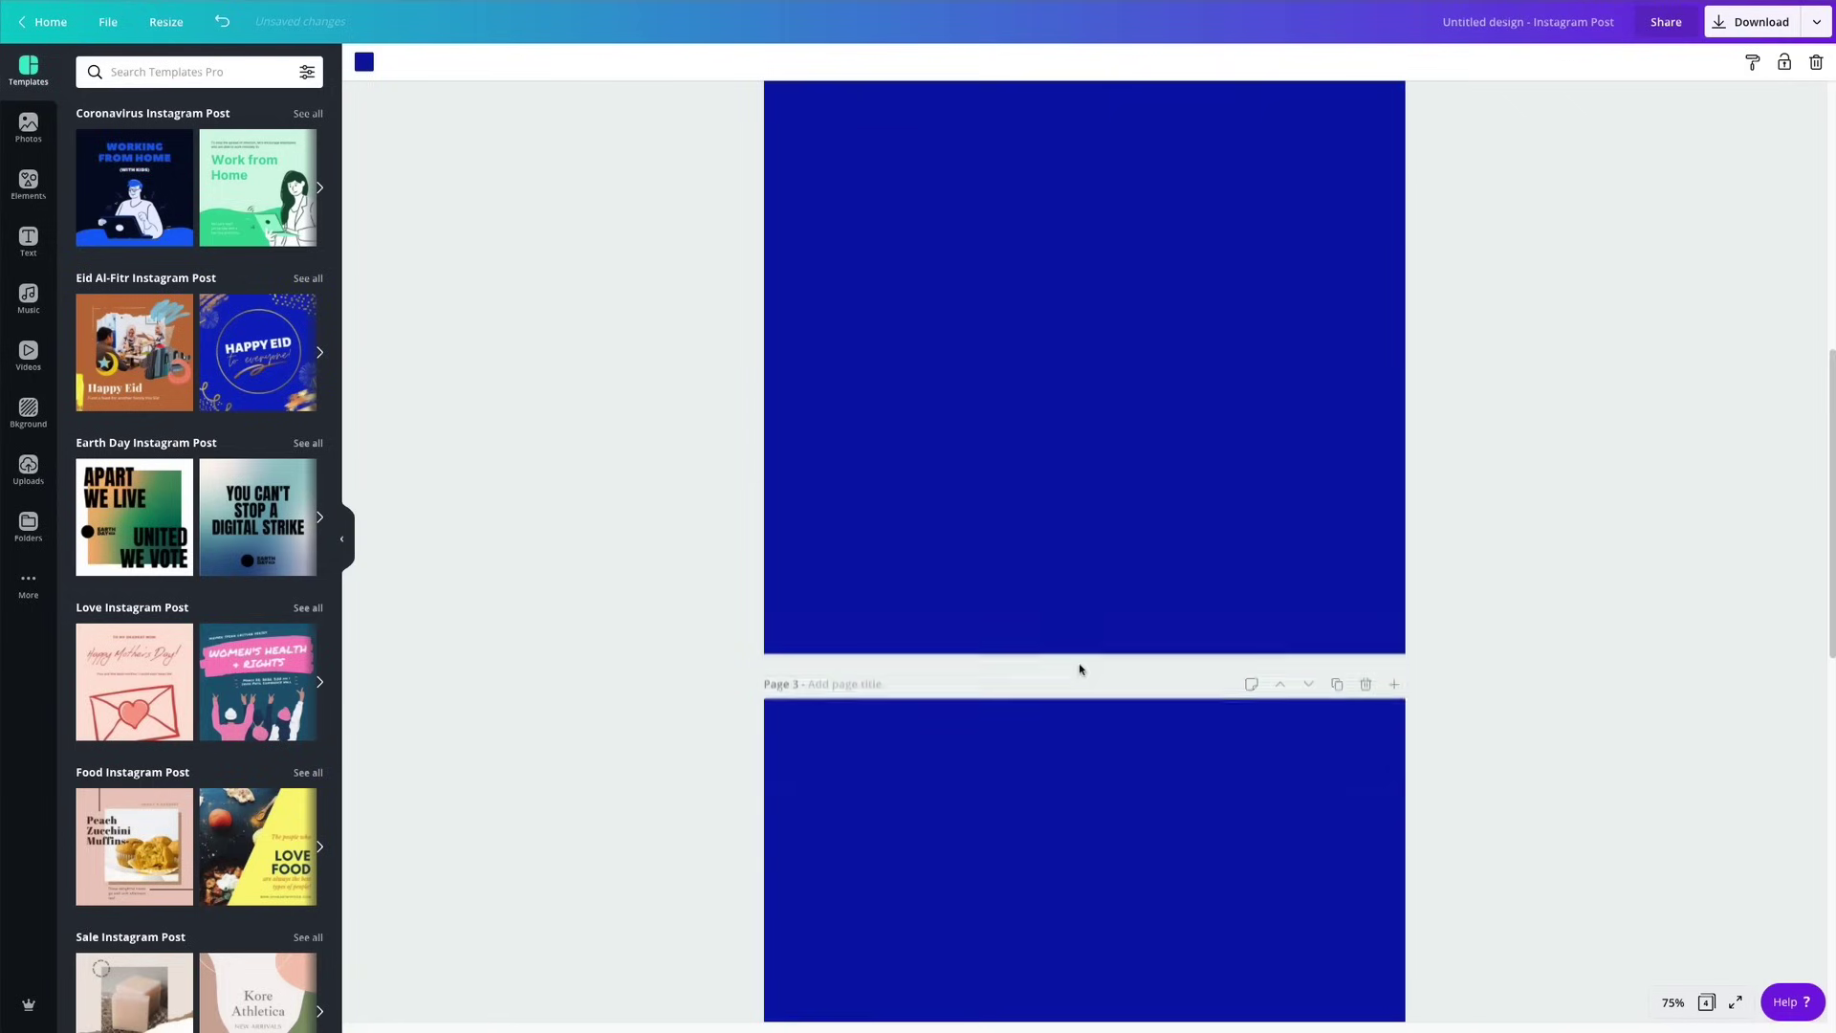
scroll(1079, 669, up, 6)
scroll(1079, 668, down, 7)
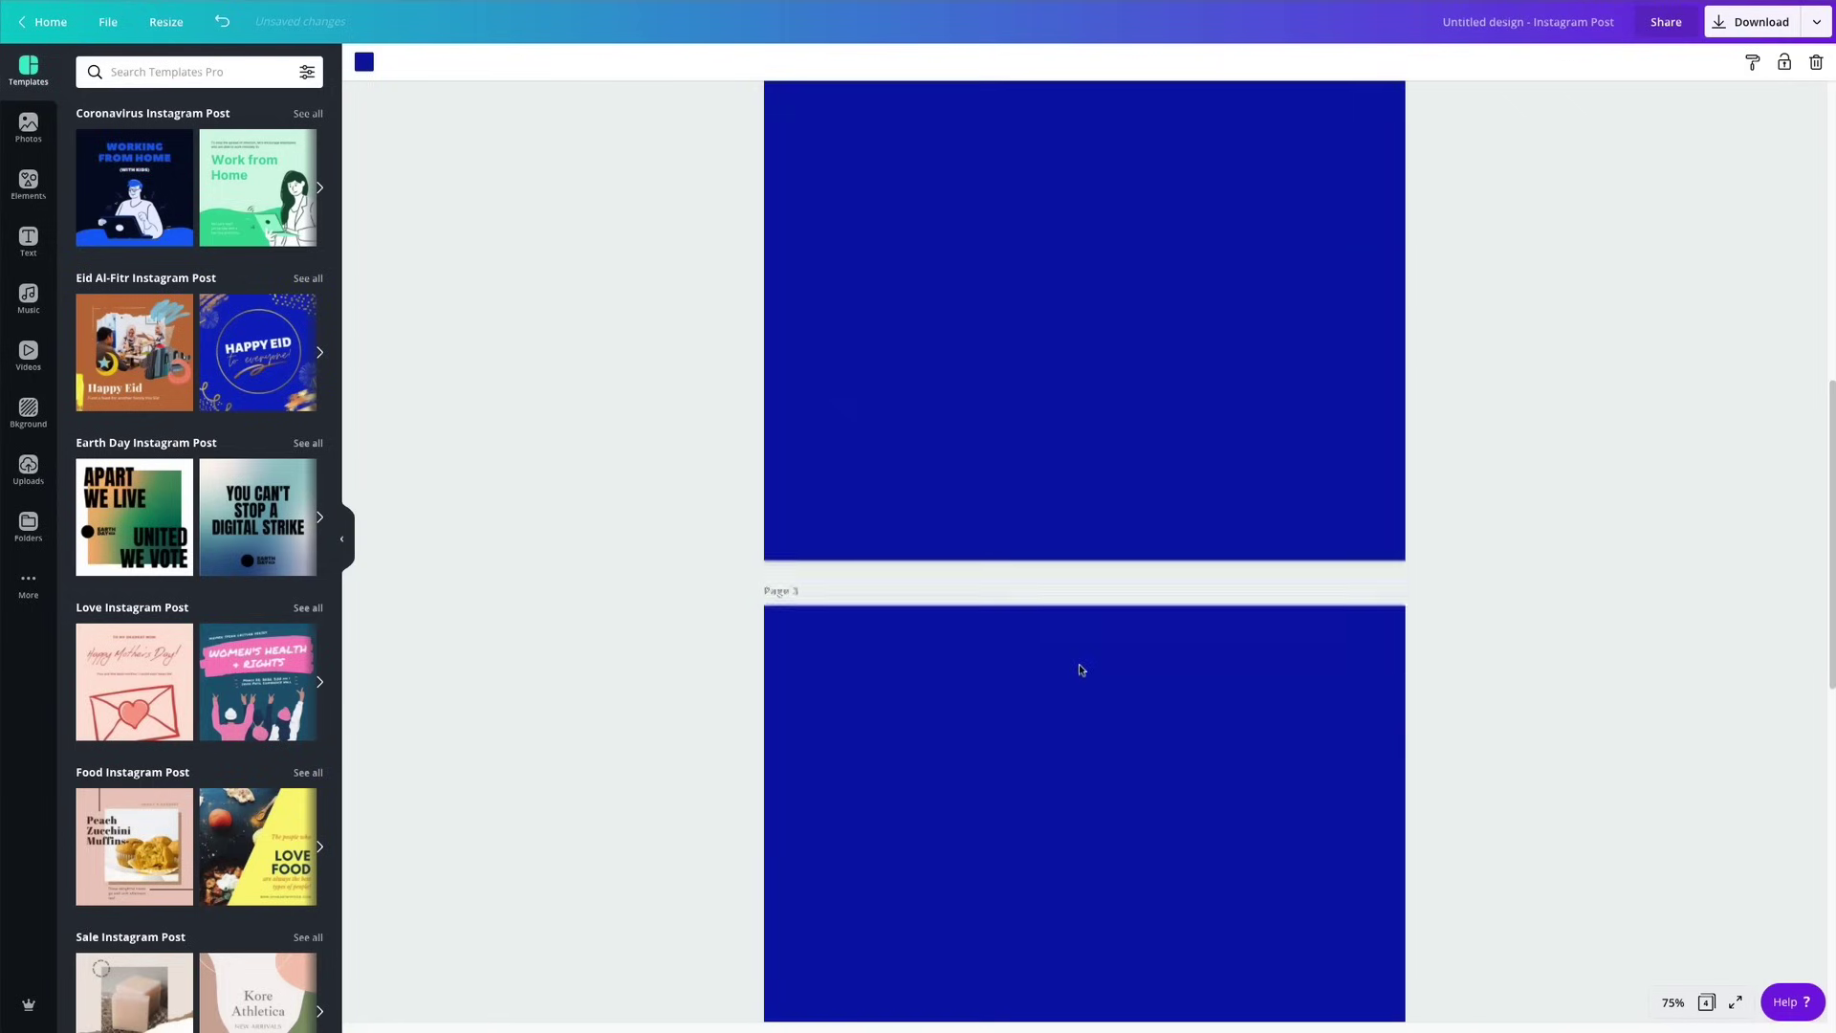
Recolour page 3 with the salmon pink document colour.
click(1081, 670)
click(365, 62)
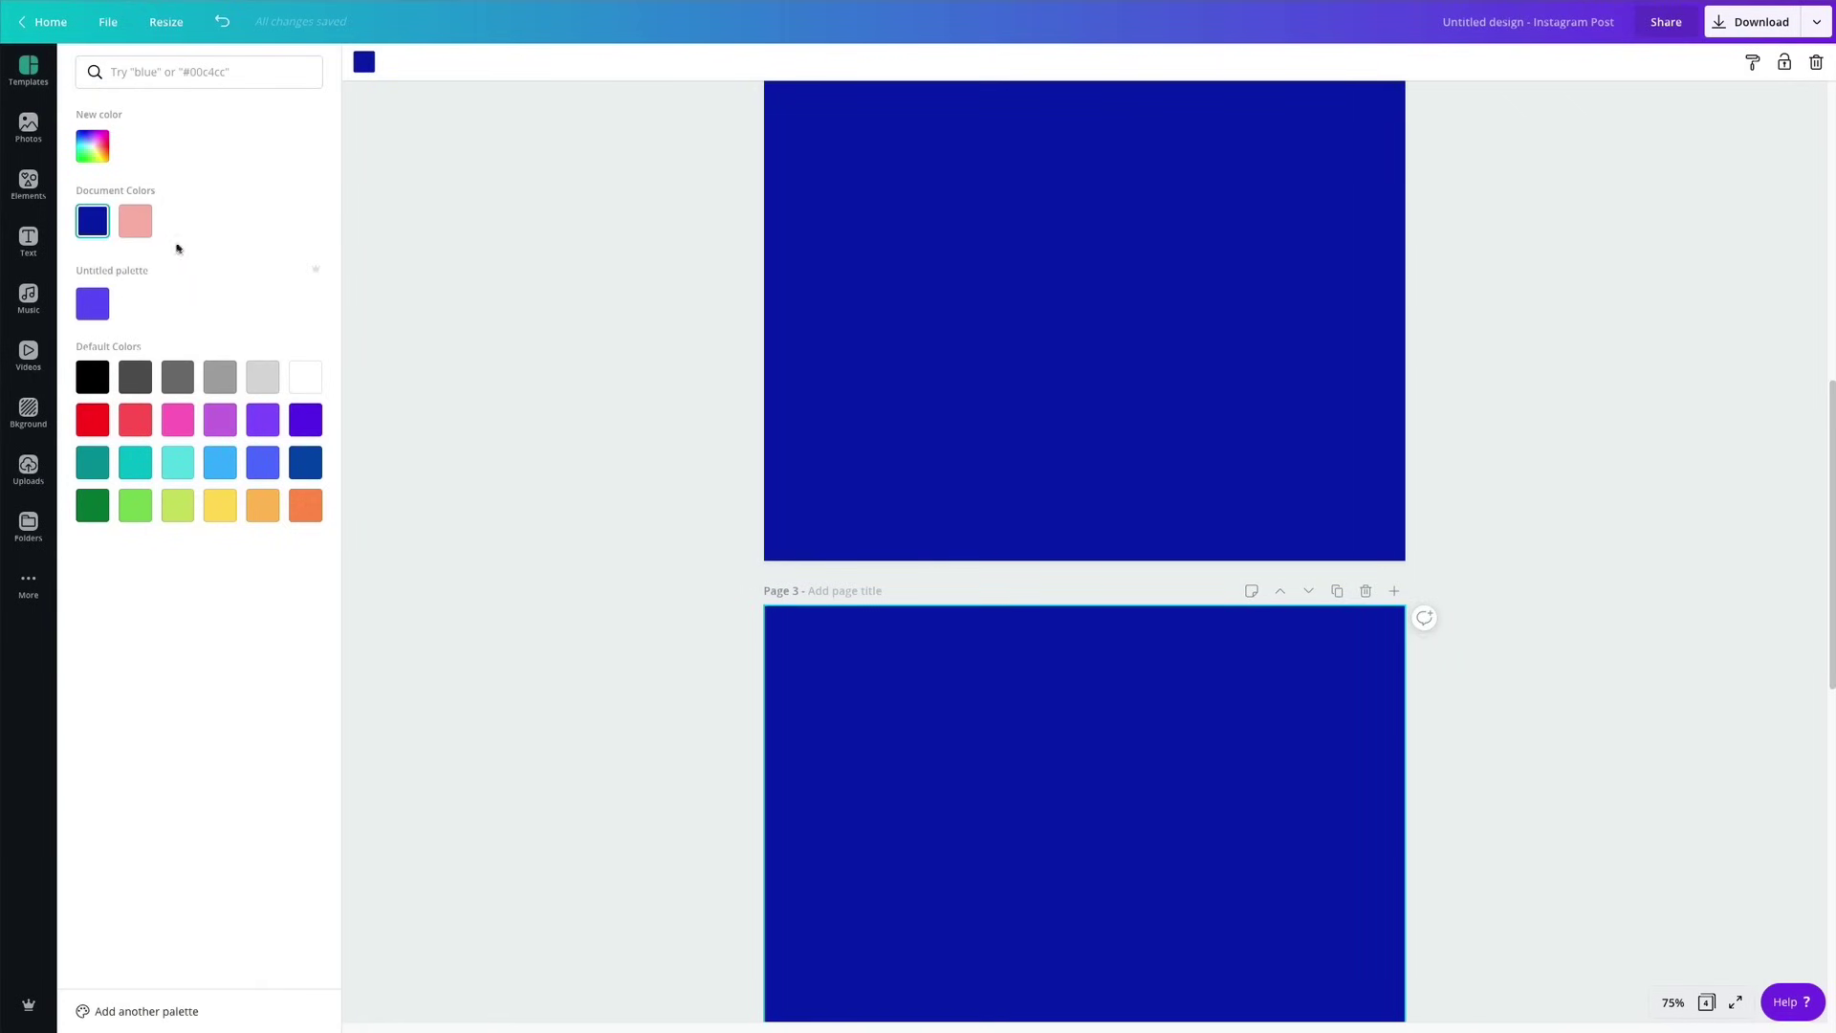
click(135, 221)
click(643, 426)
scroll(938, 549, down, 10)
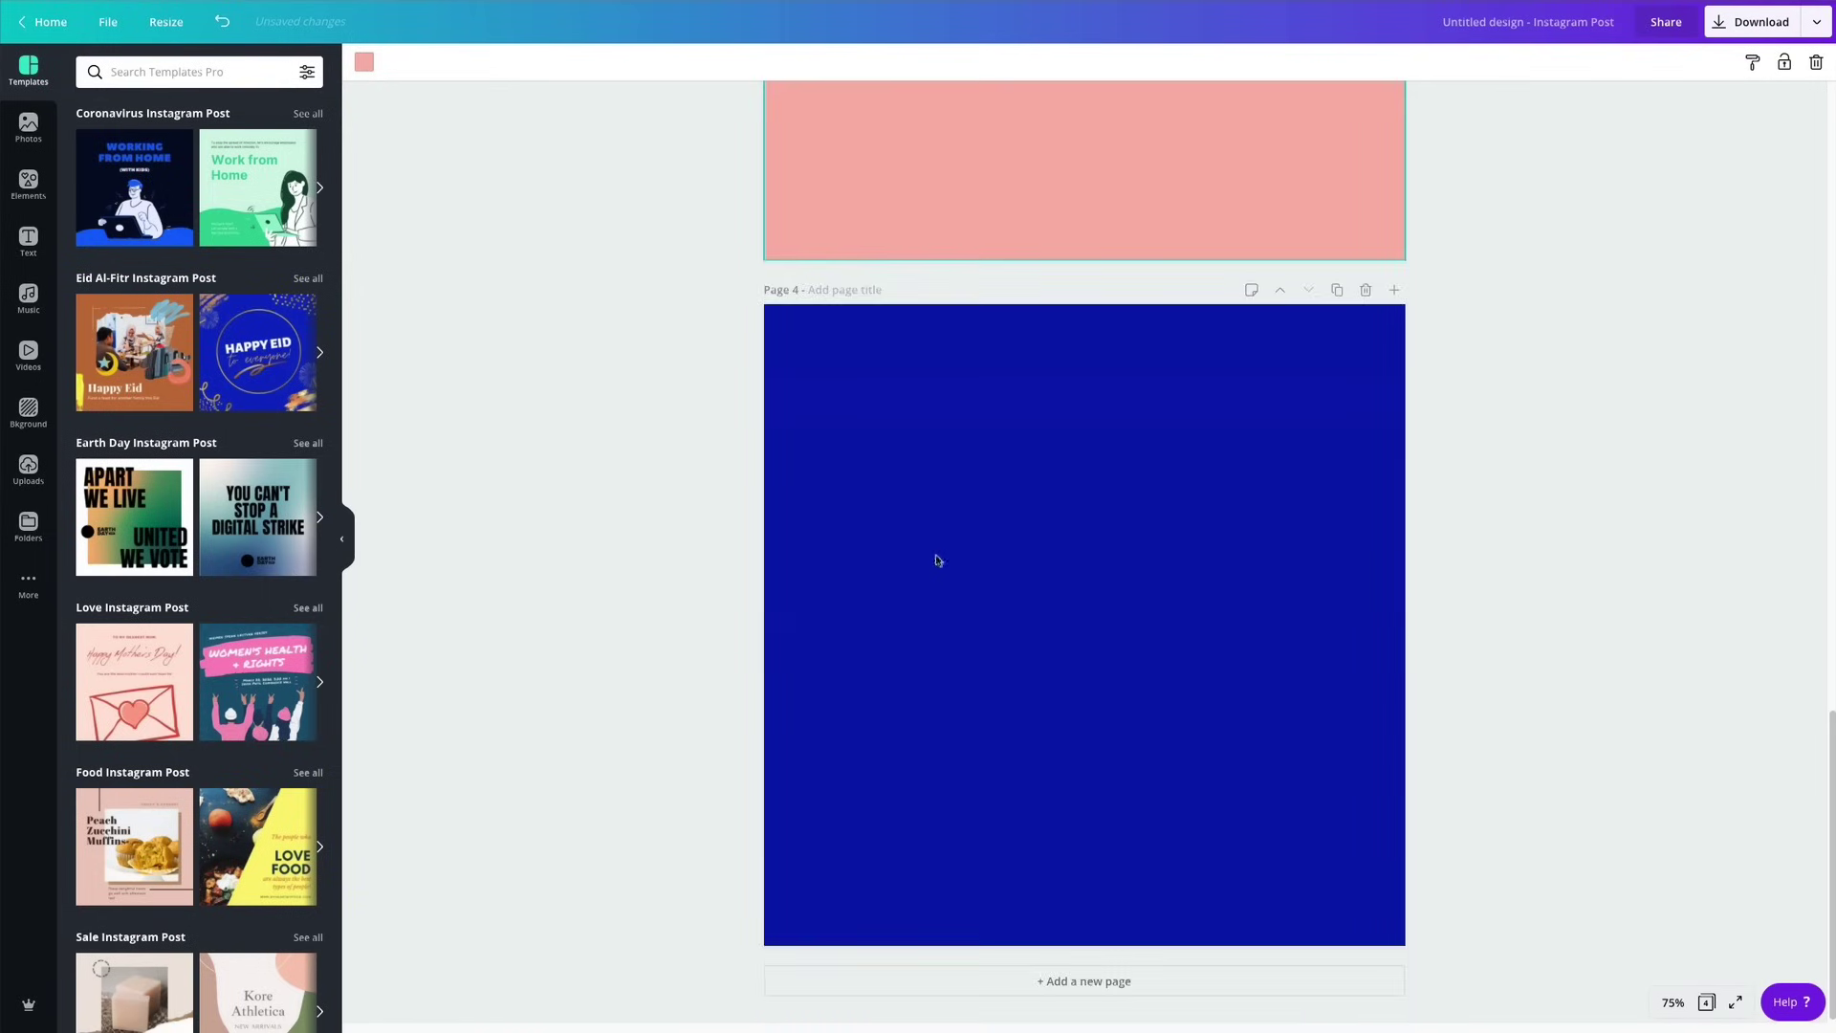
scroll(937, 565, up, 10)
scroll(1173, 369, down, 4)
scroll(1132, 530, down, 4)
scroll(1132, 532, up, 10)
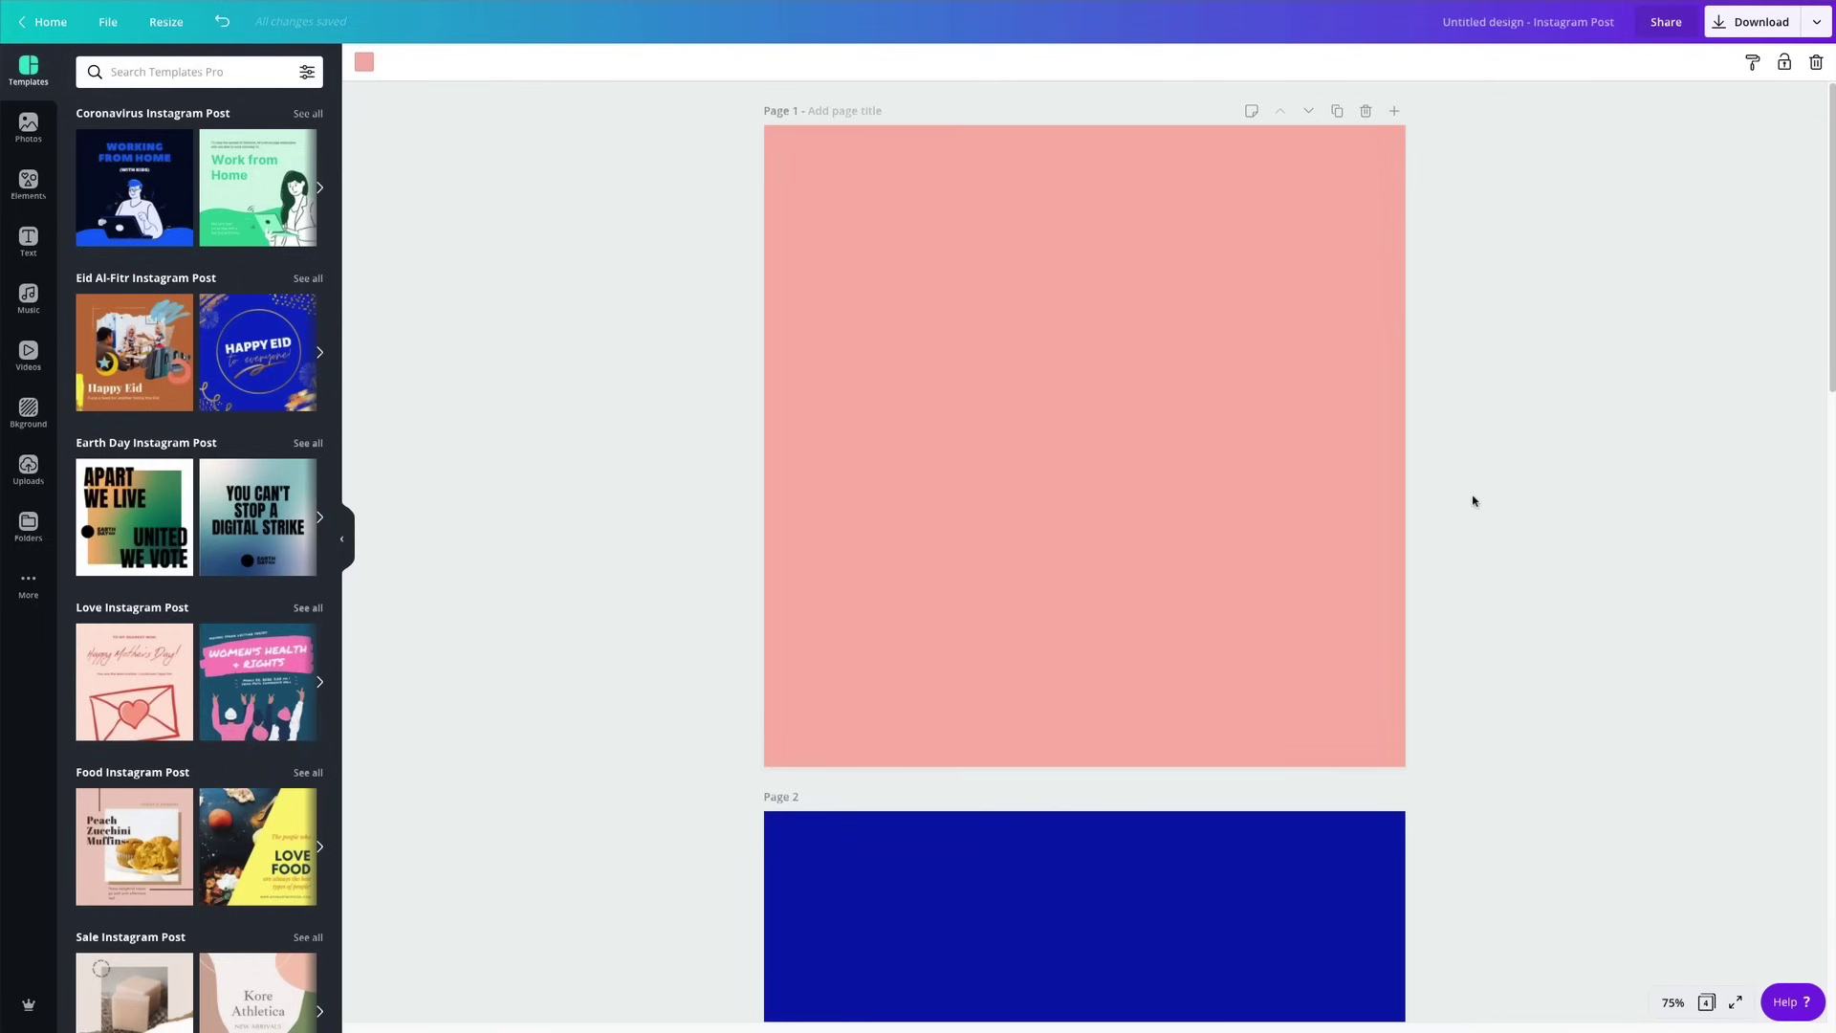
Open the Elements library and scroll through the alternating pink and navy pages.
scroll(1092, 572, down, 12)
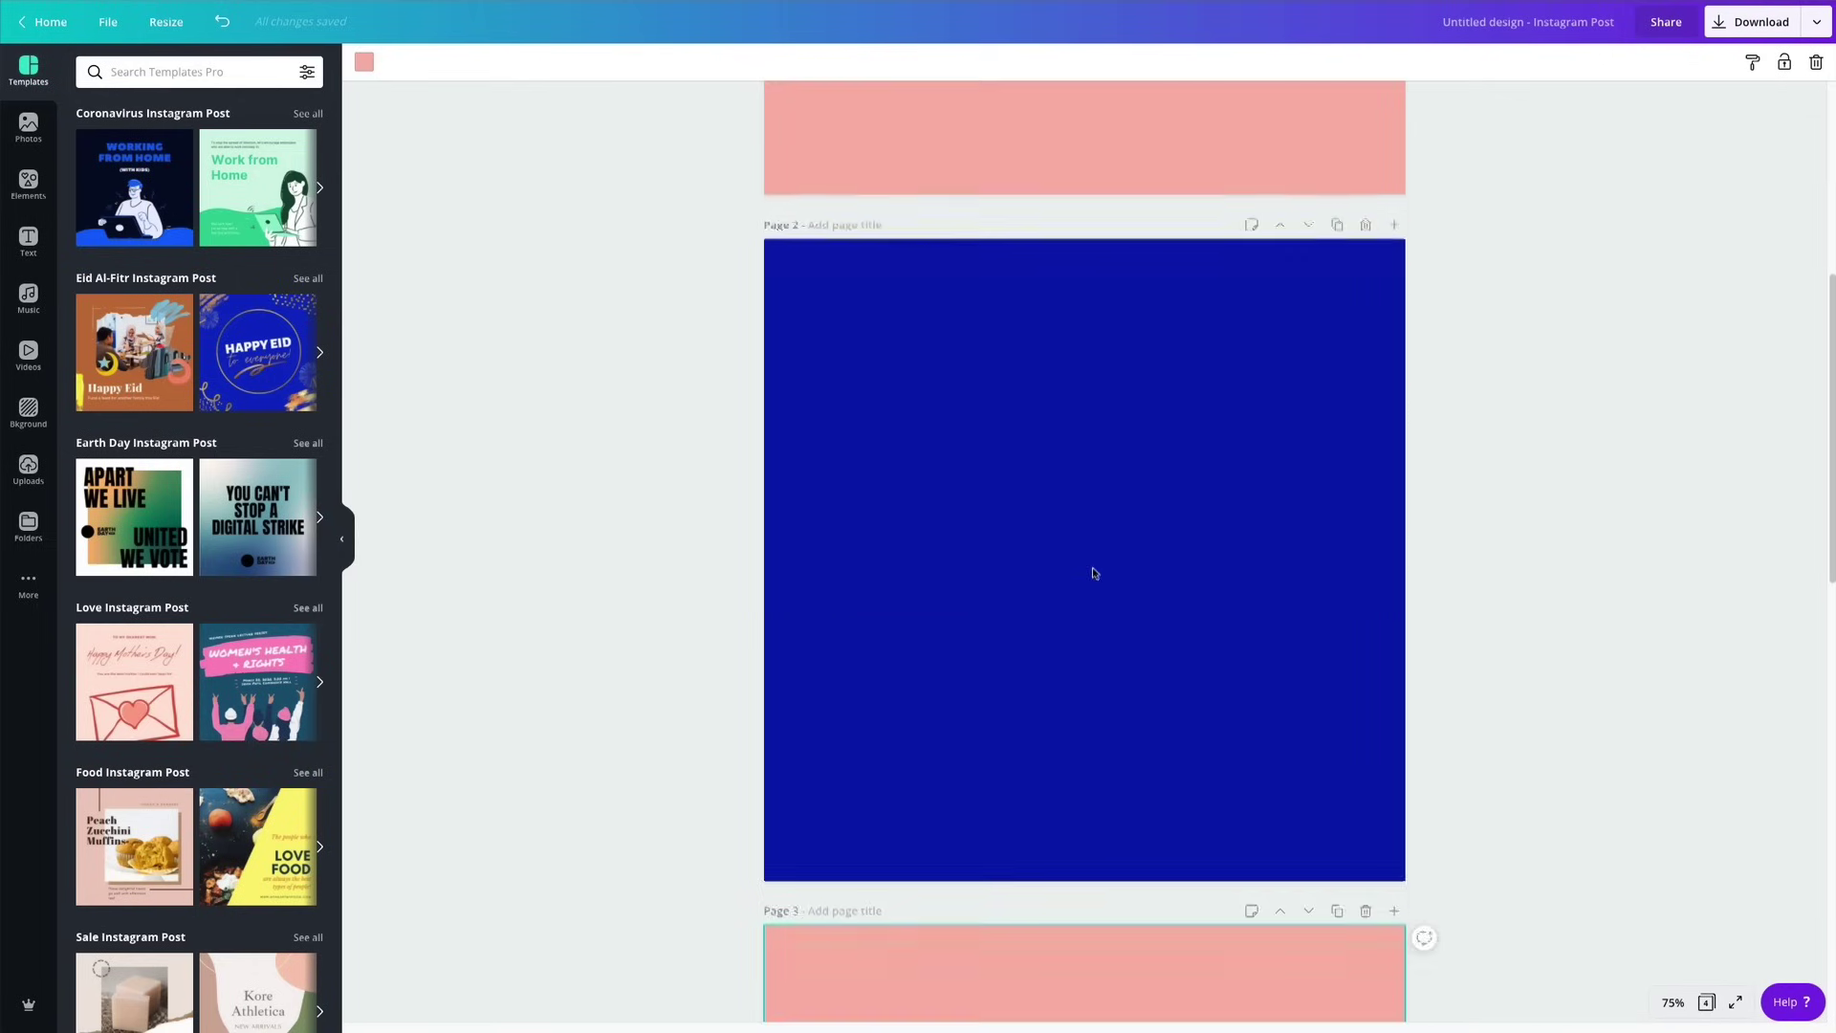
scroll(1092, 575, up, 12)
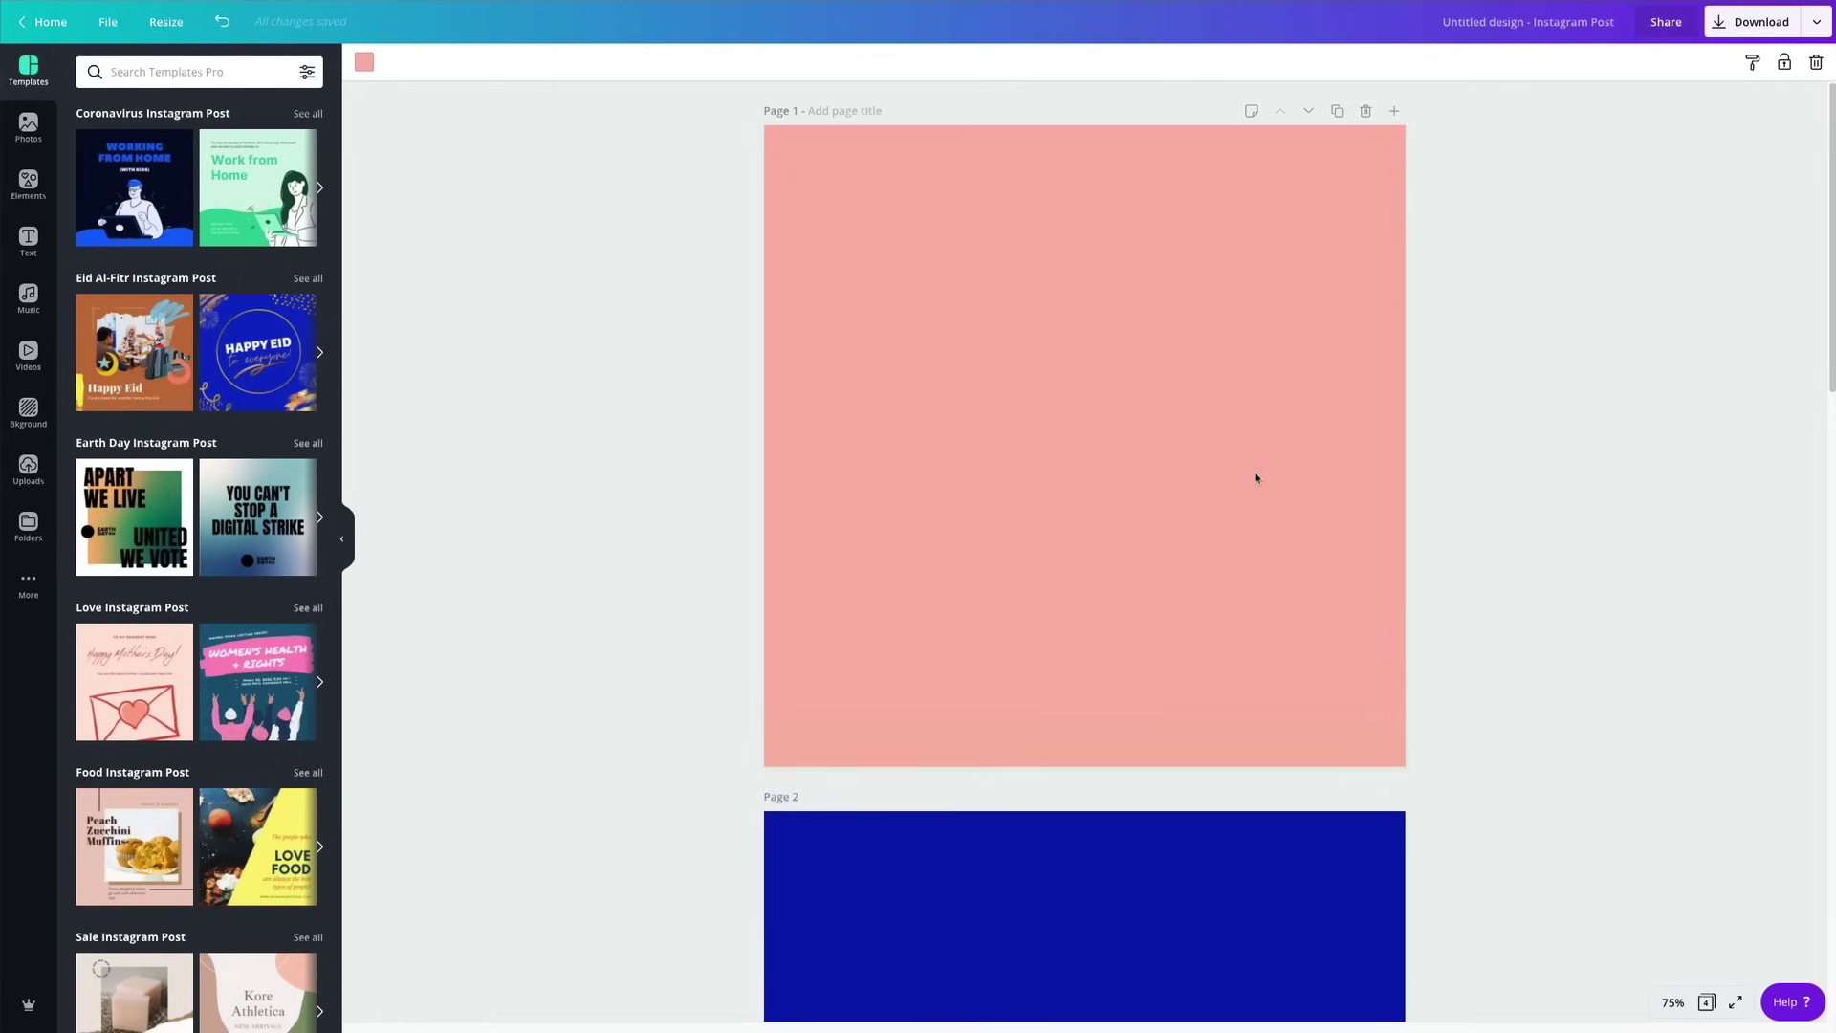
click(27, 183)
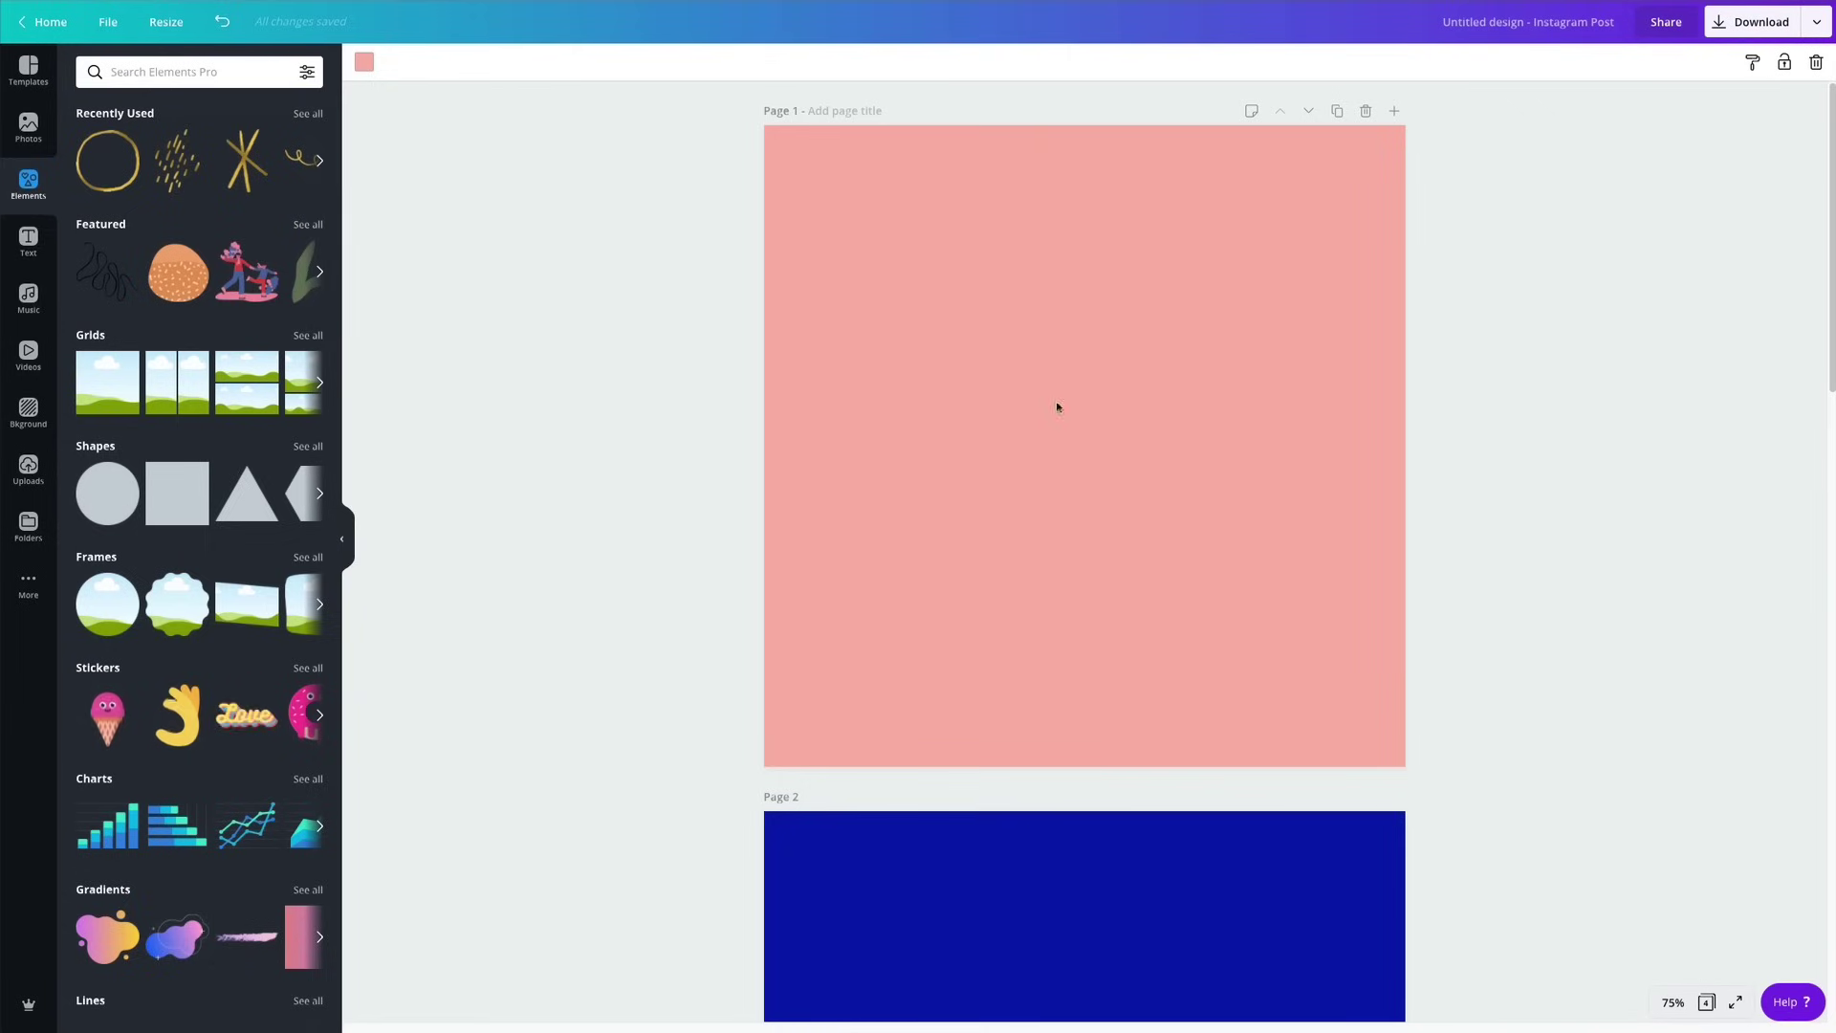
scroll(1169, 421, down, 1)
scroll(1169, 421, down, 18)
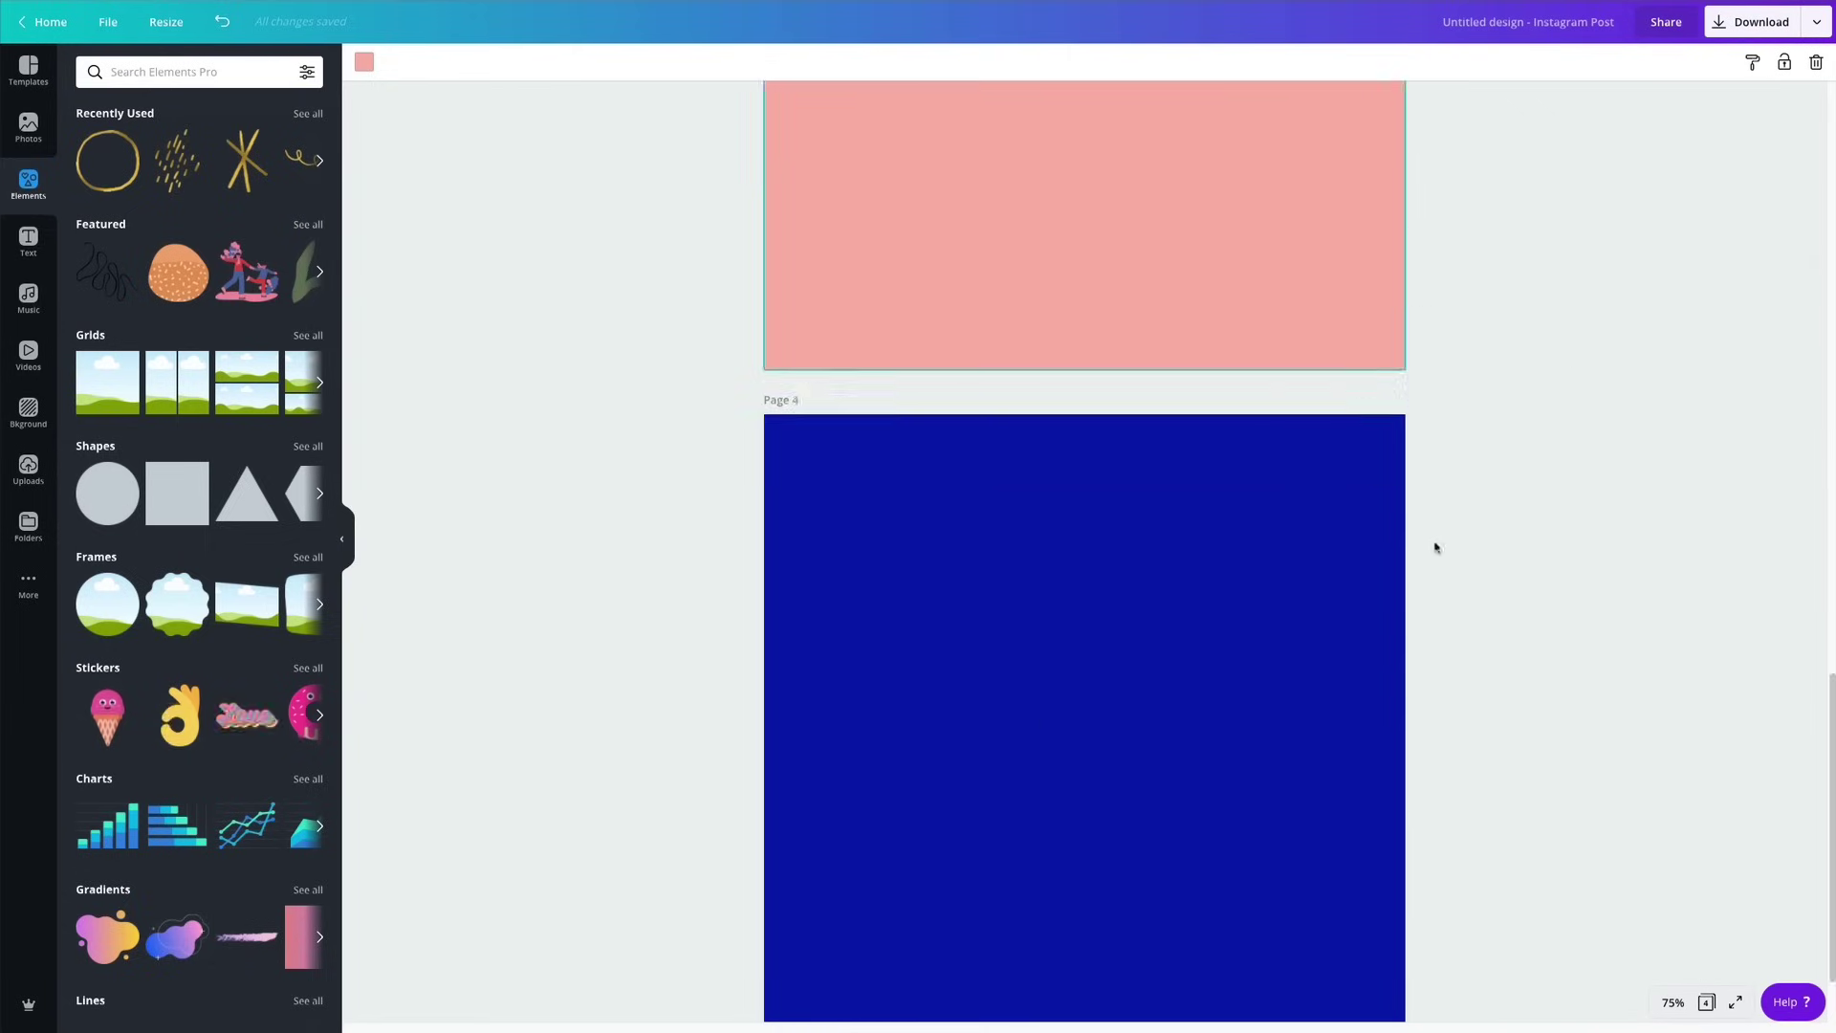
scroll(724, 546, up, 9)
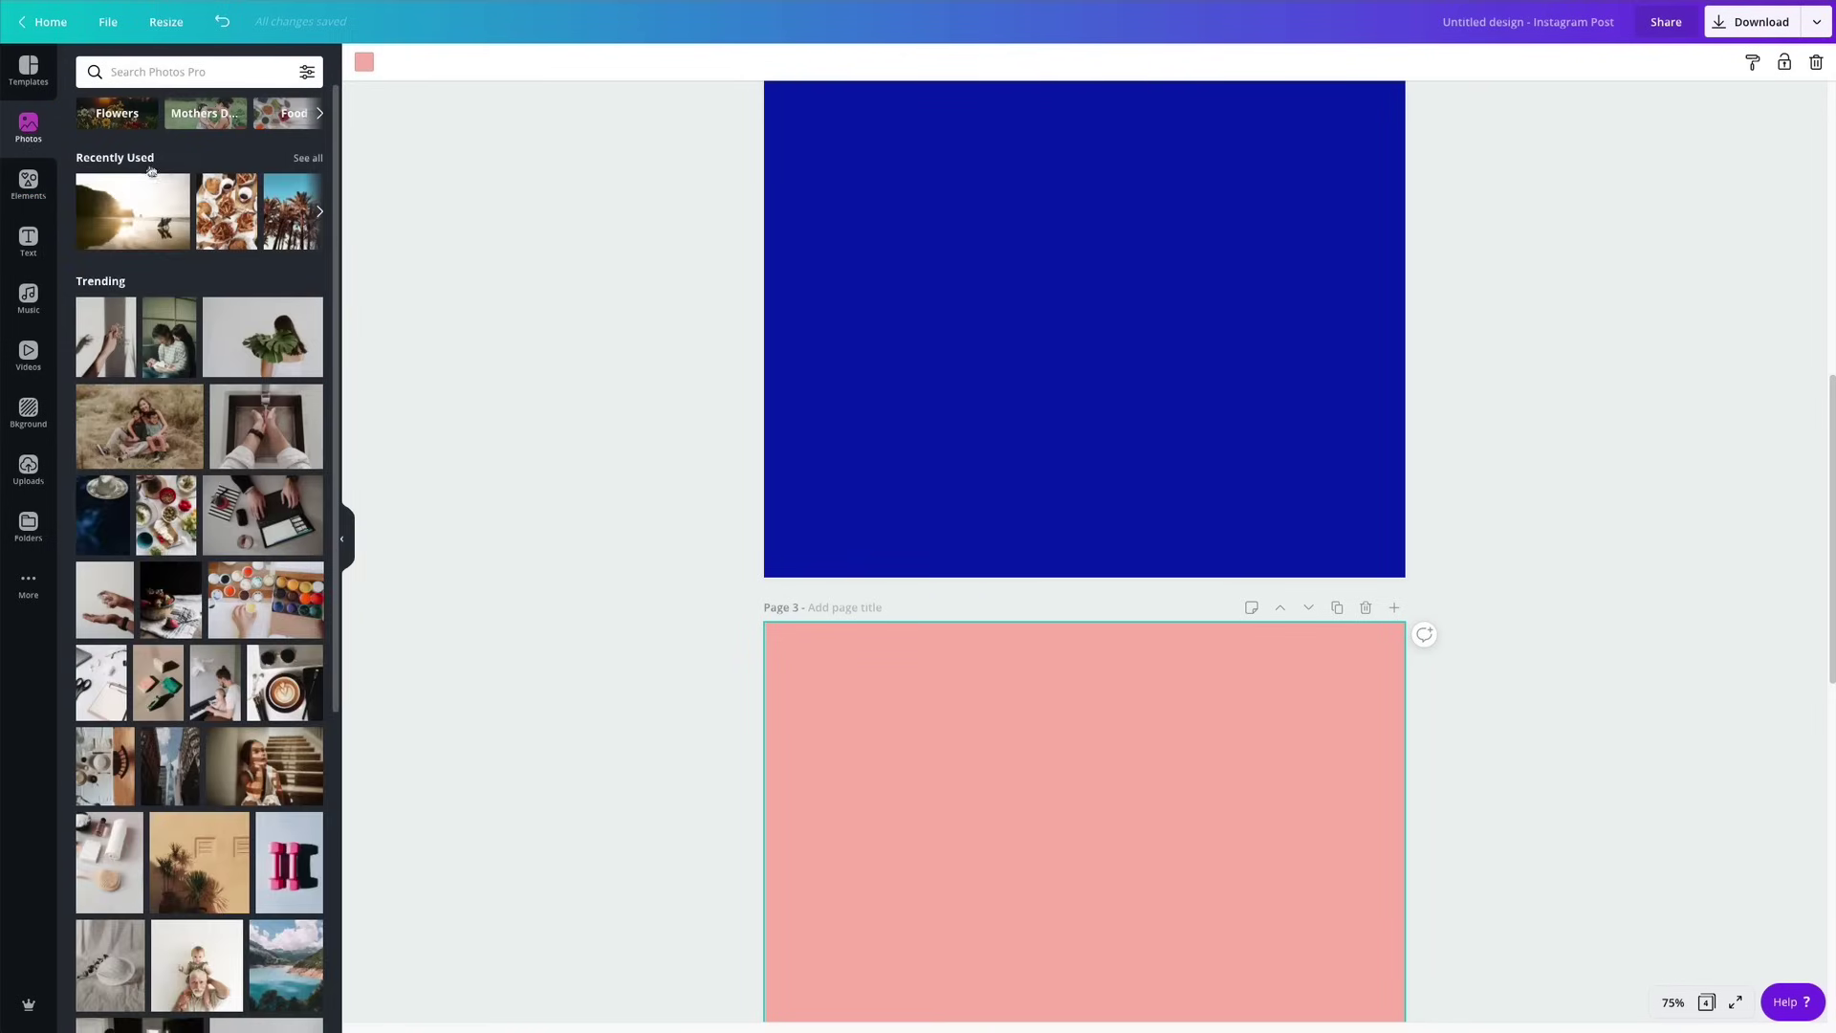
Browse all recently used photos, then return to the Elements library.
click(315, 165)
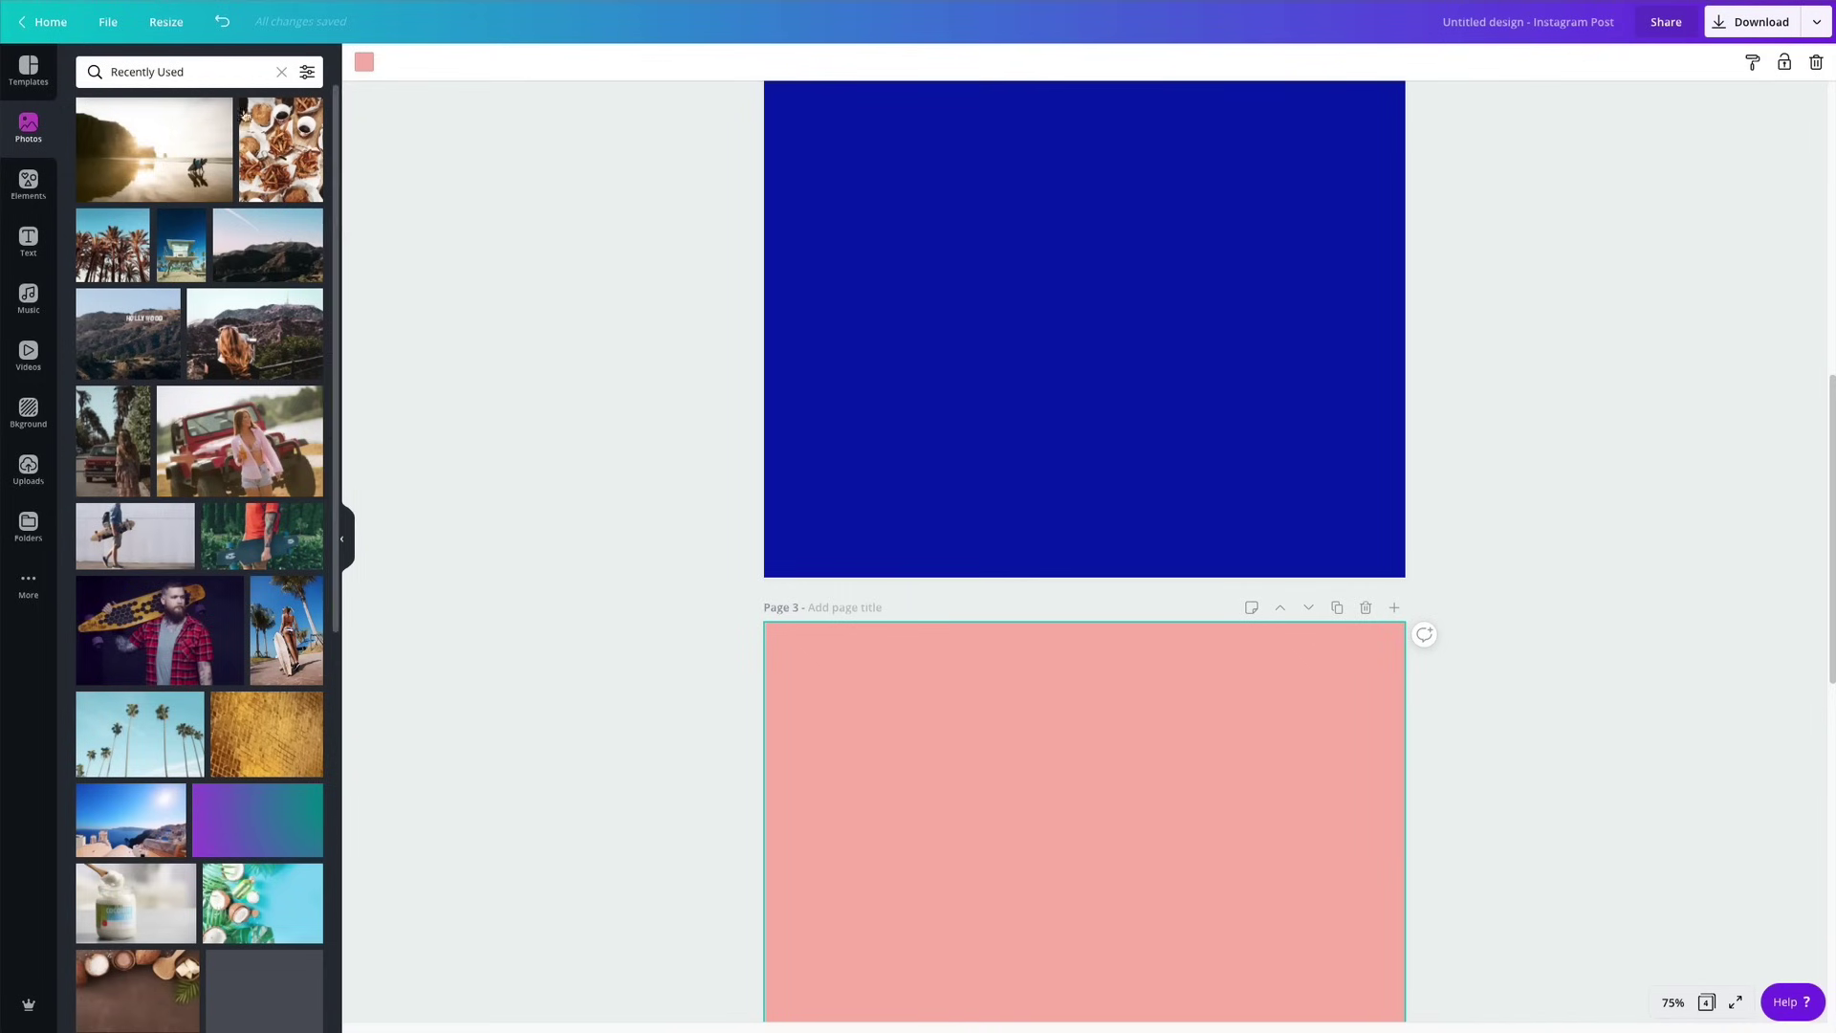
scroll(216, 456, down, 4)
scroll(216, 454, up, 4)
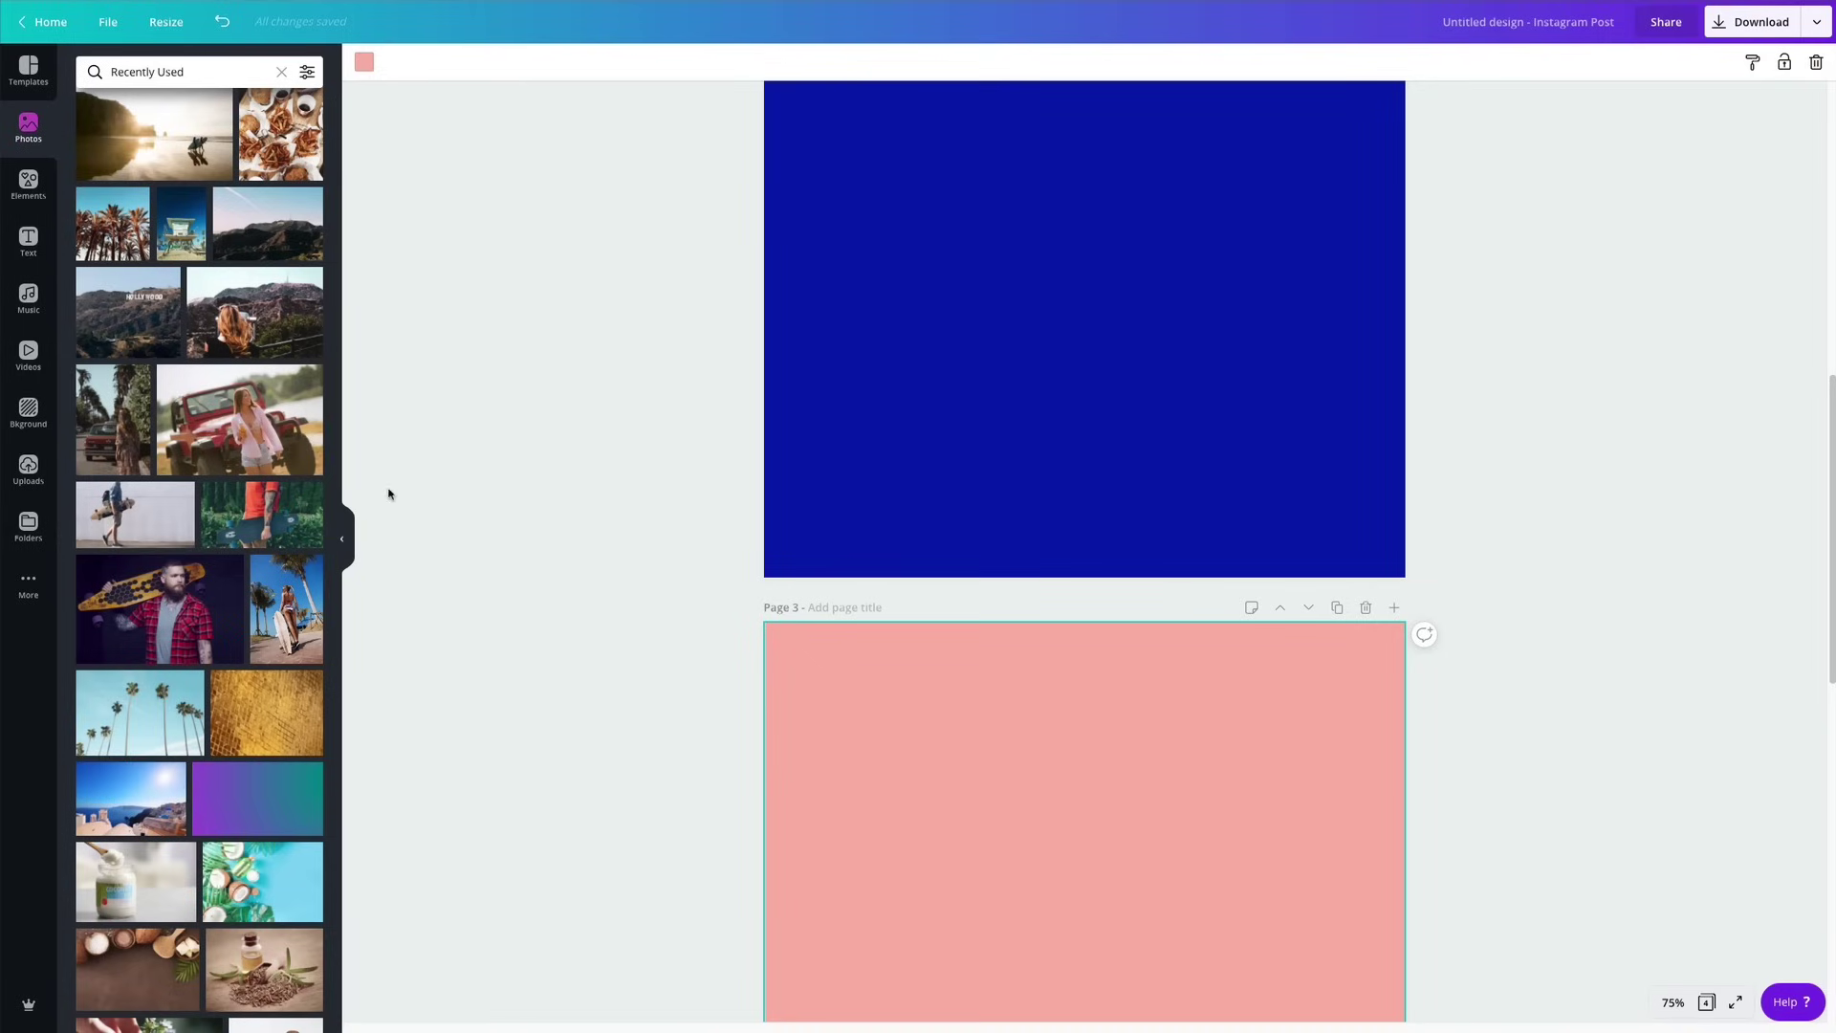
scroll(422, 580, up, 5)
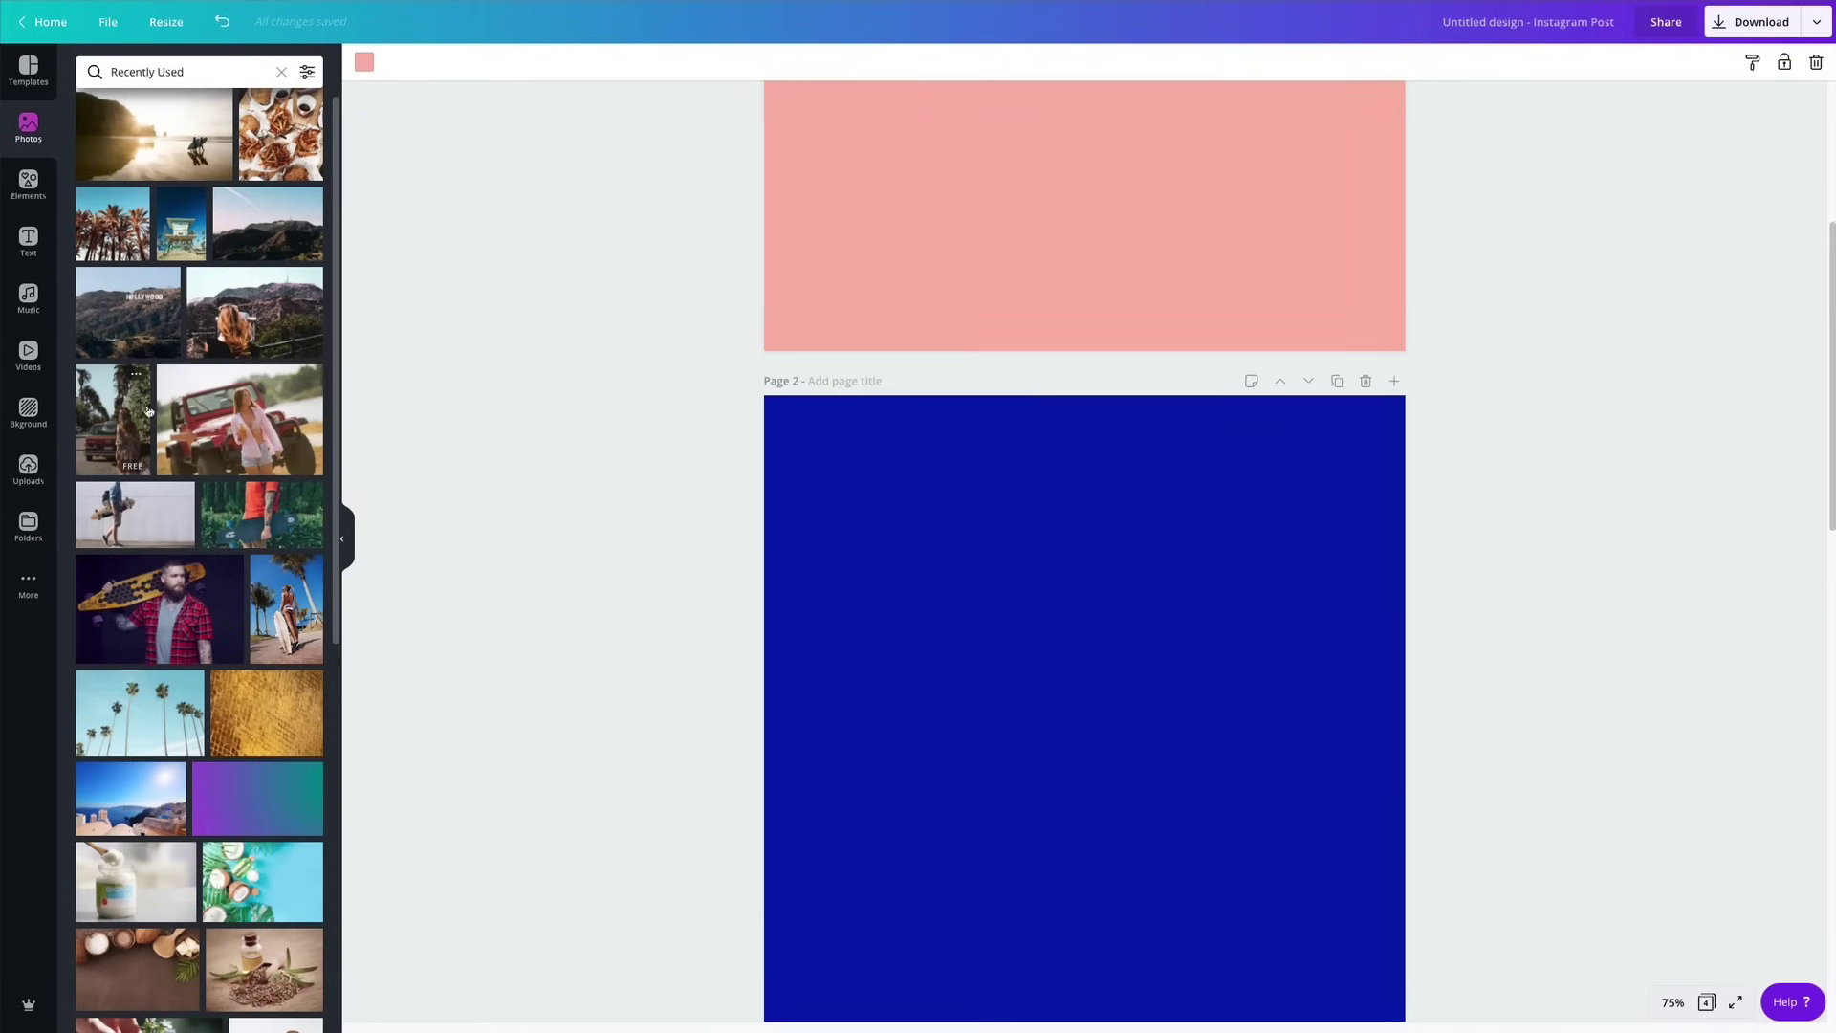
scroll(943, 272, up, 2)
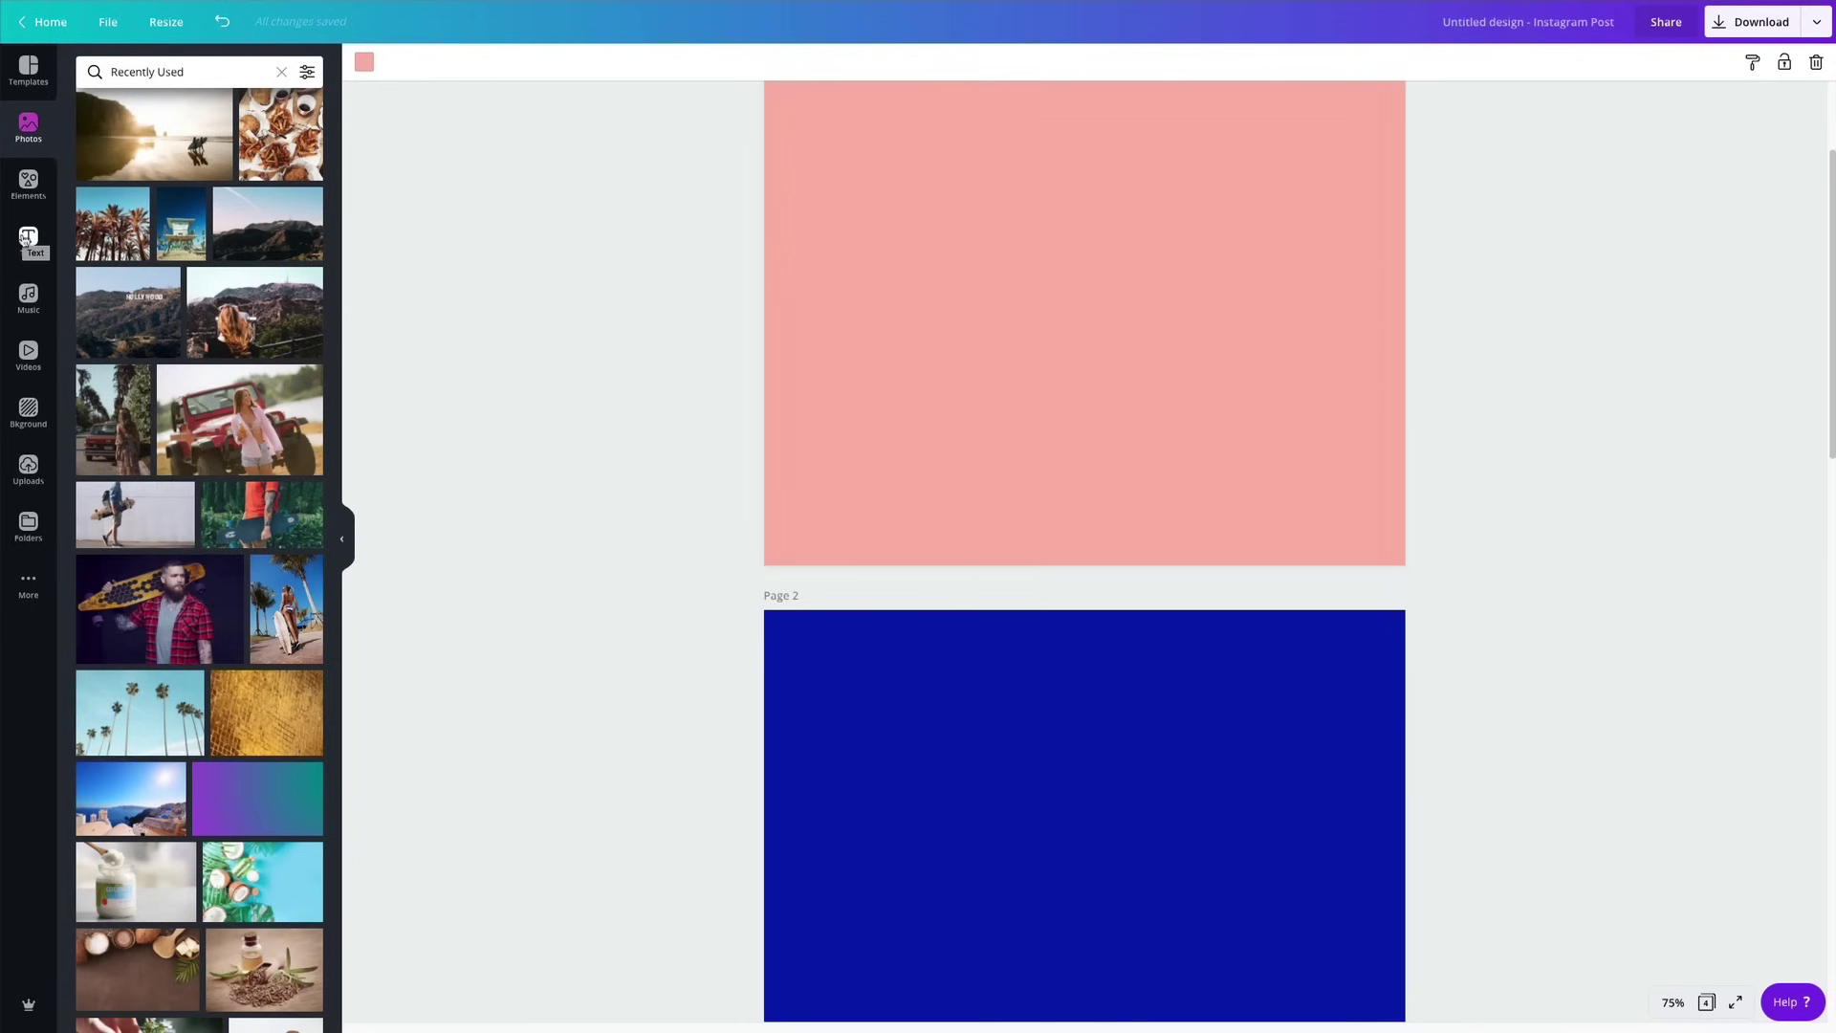
click(19, 179)
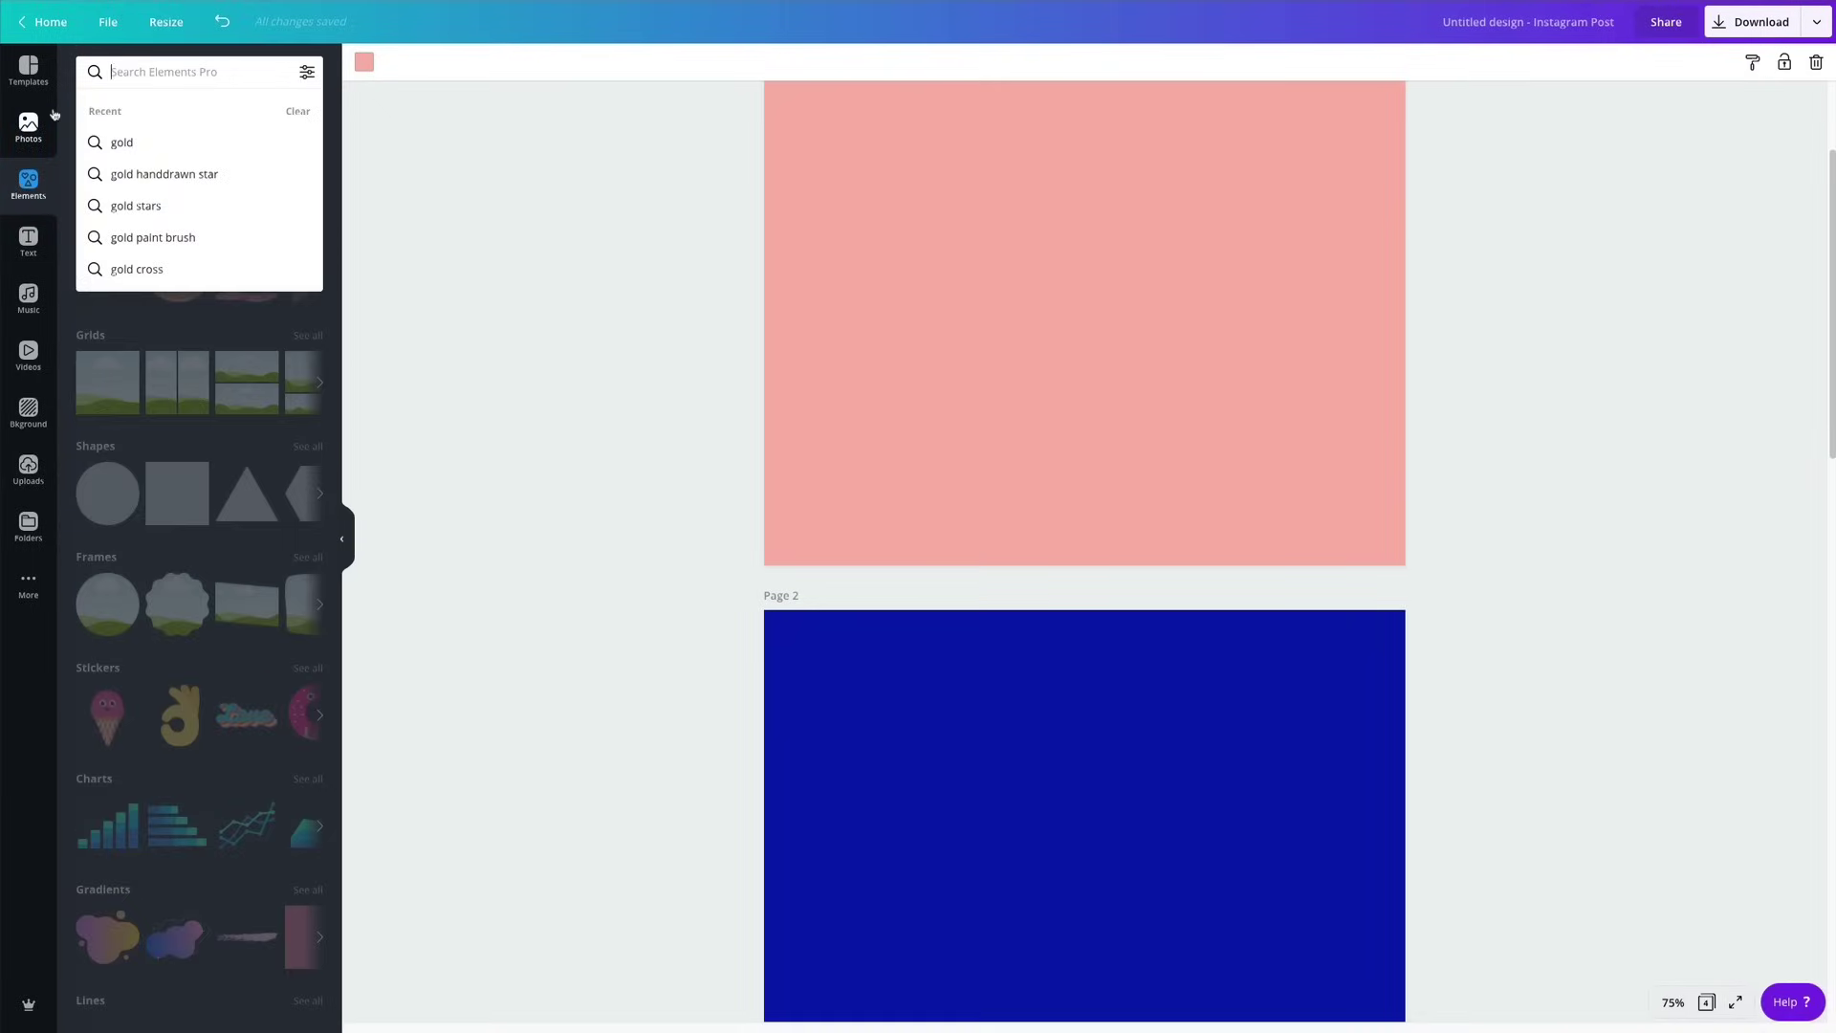
Search Elements for 'gold' and scroll through the results.
text(gold)
key(Return)
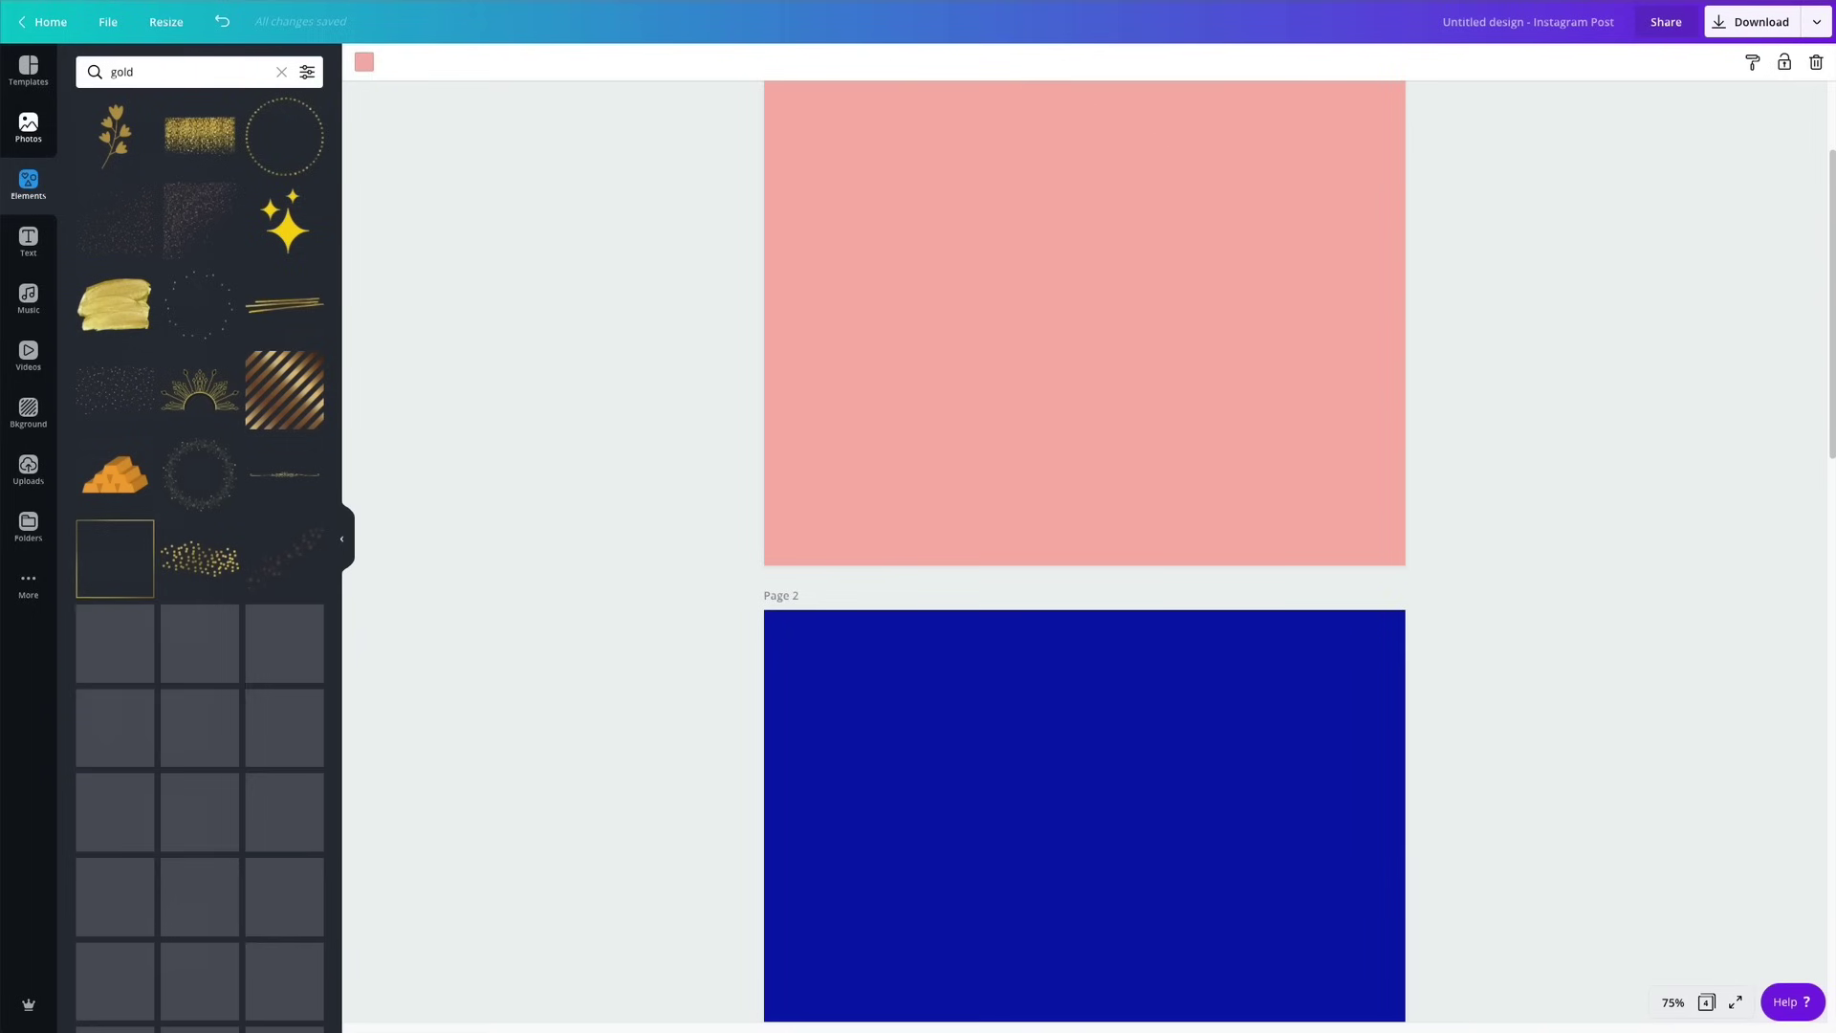
scroll(239, 378, down, 8)
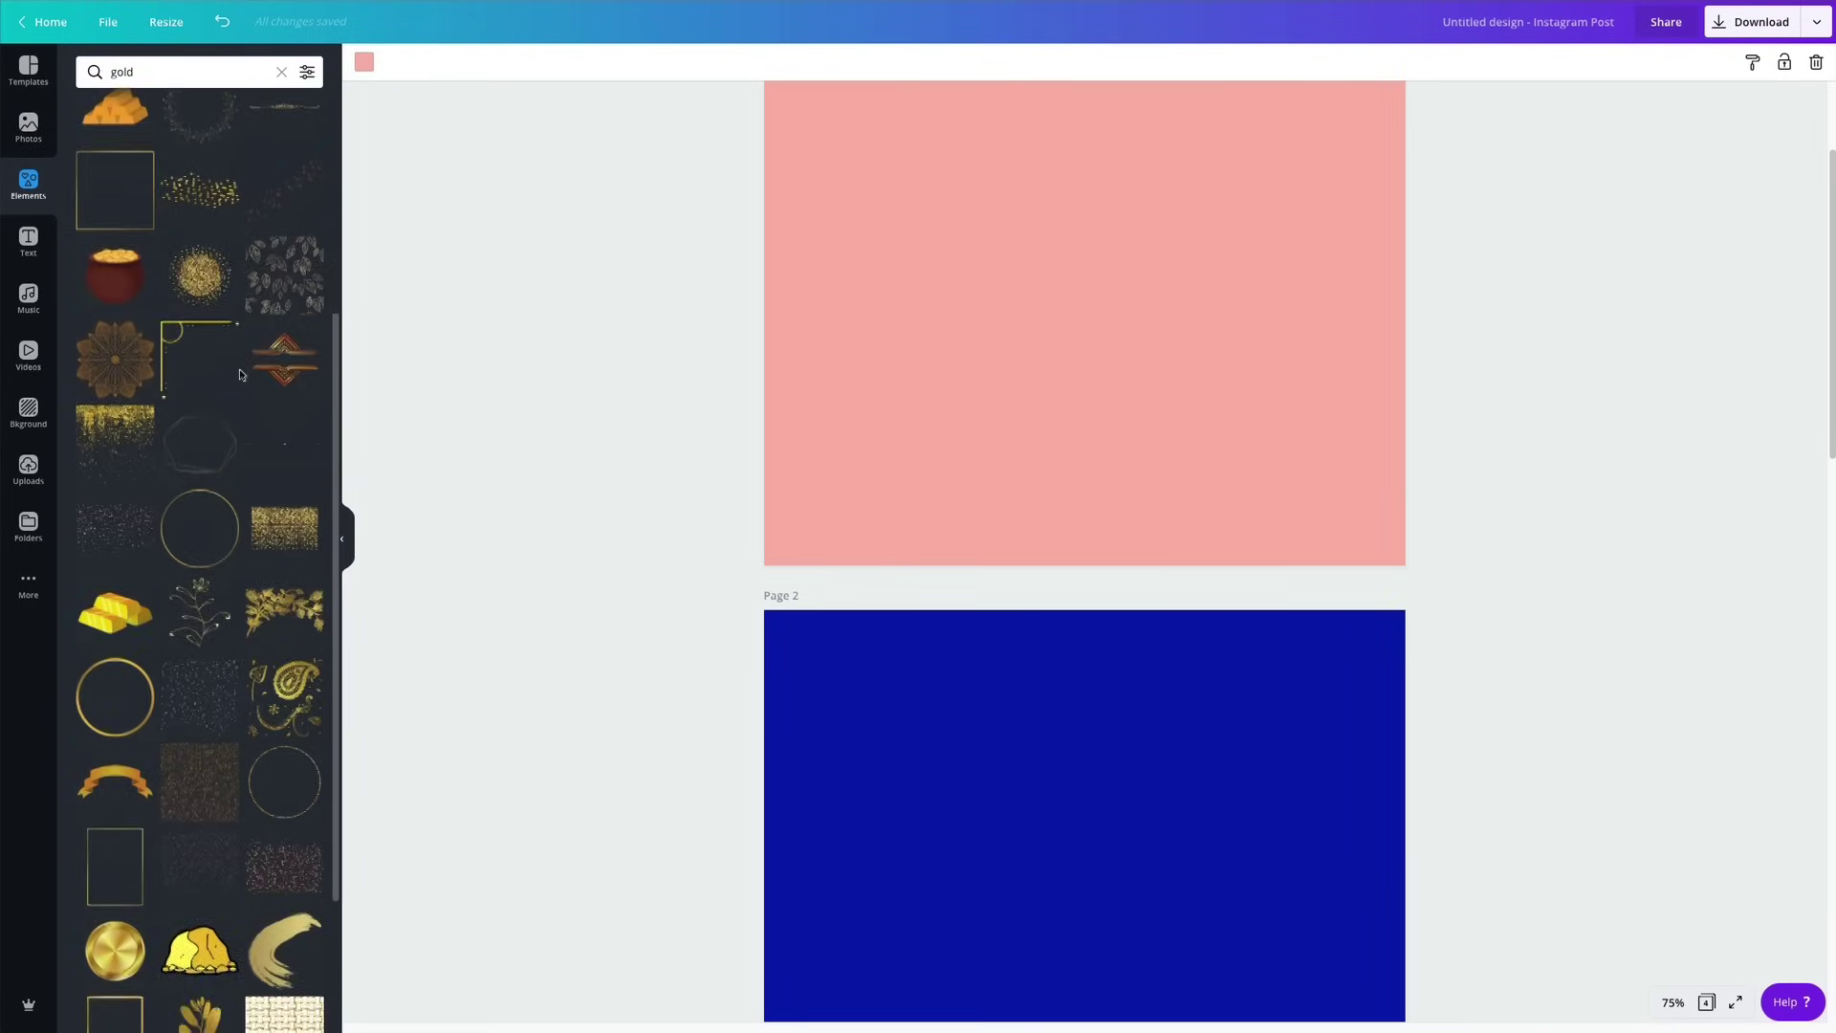
scroll(239, 381, down, 8)
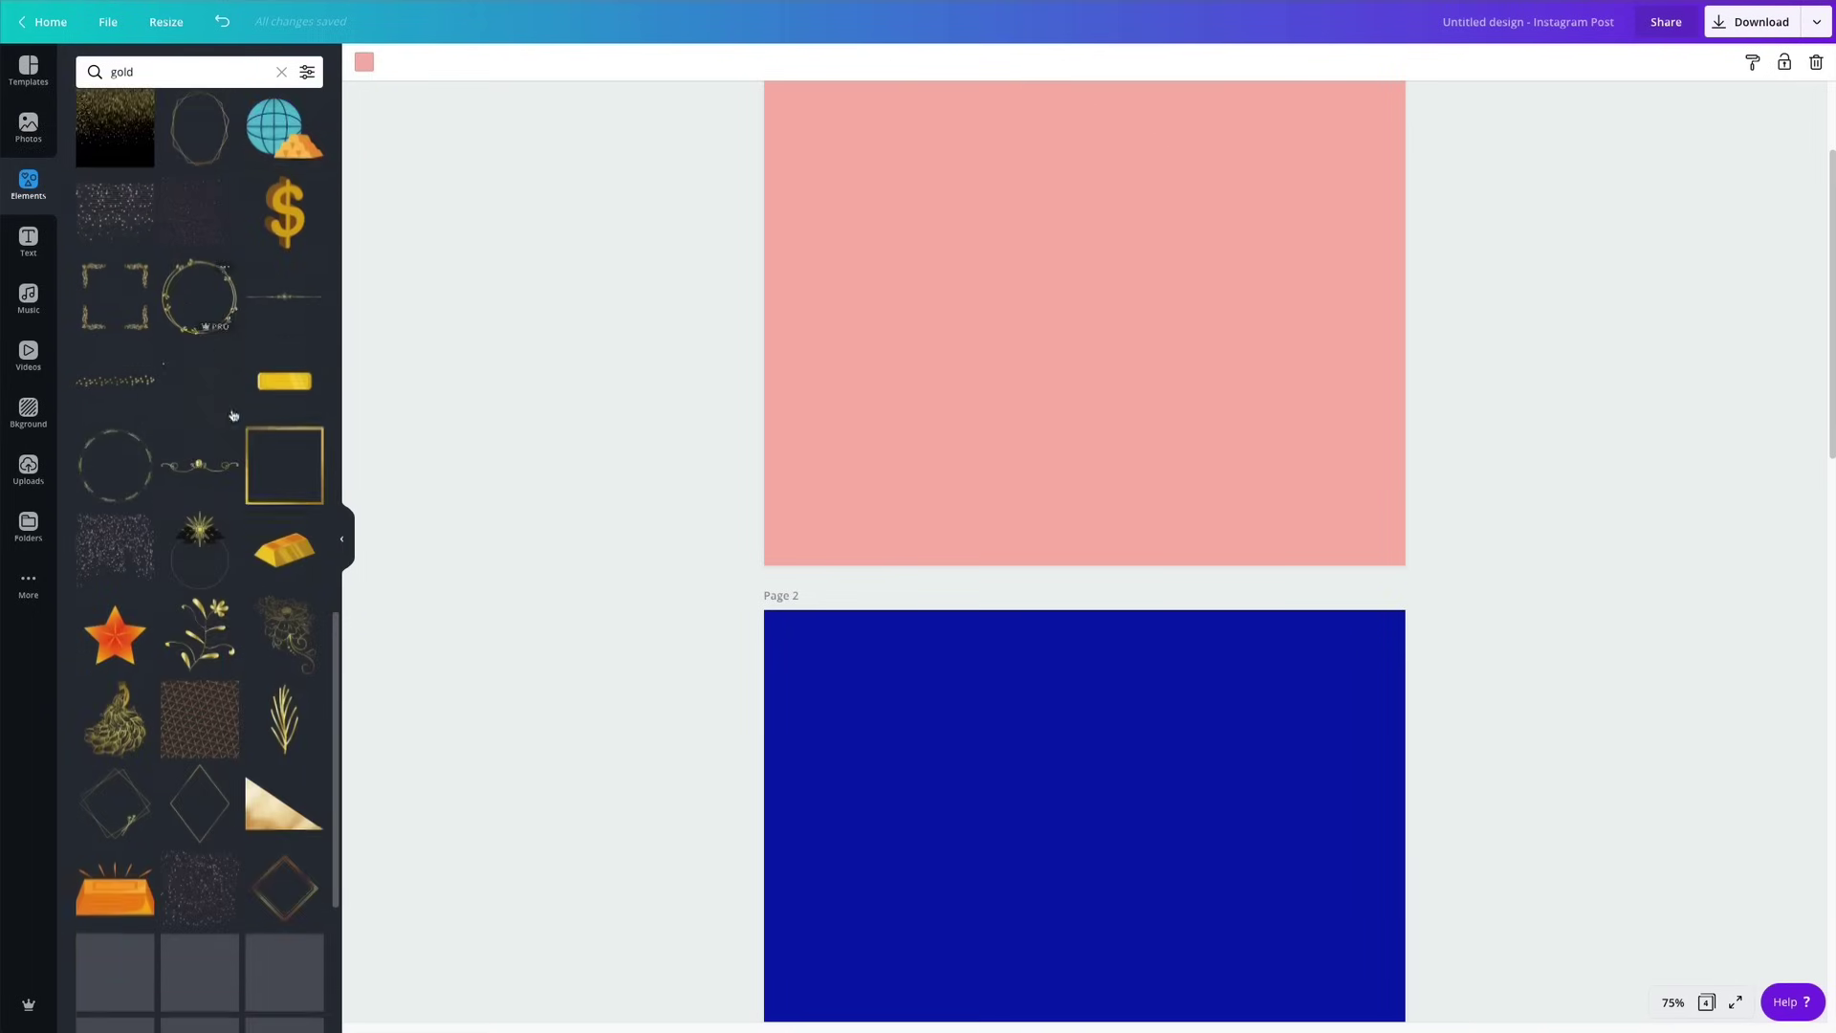
scroll(233, 417, down, 7)
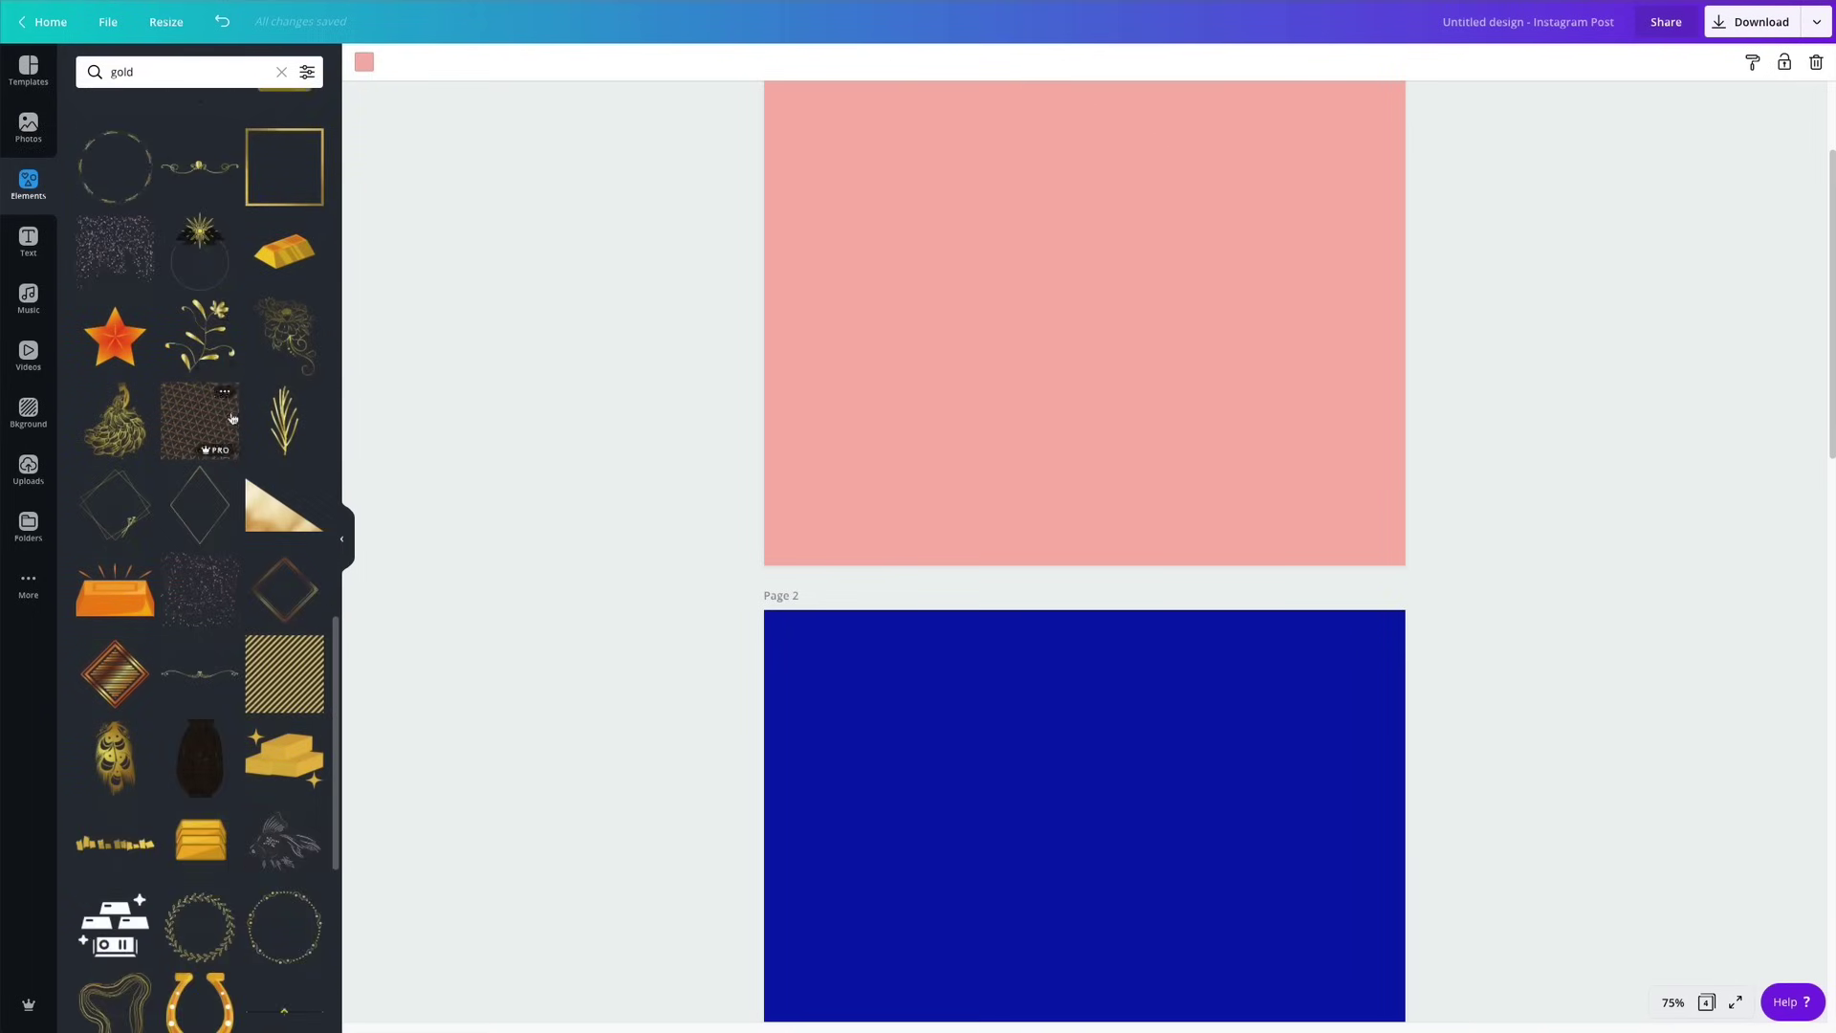
scroll(231, 421, down, 1)
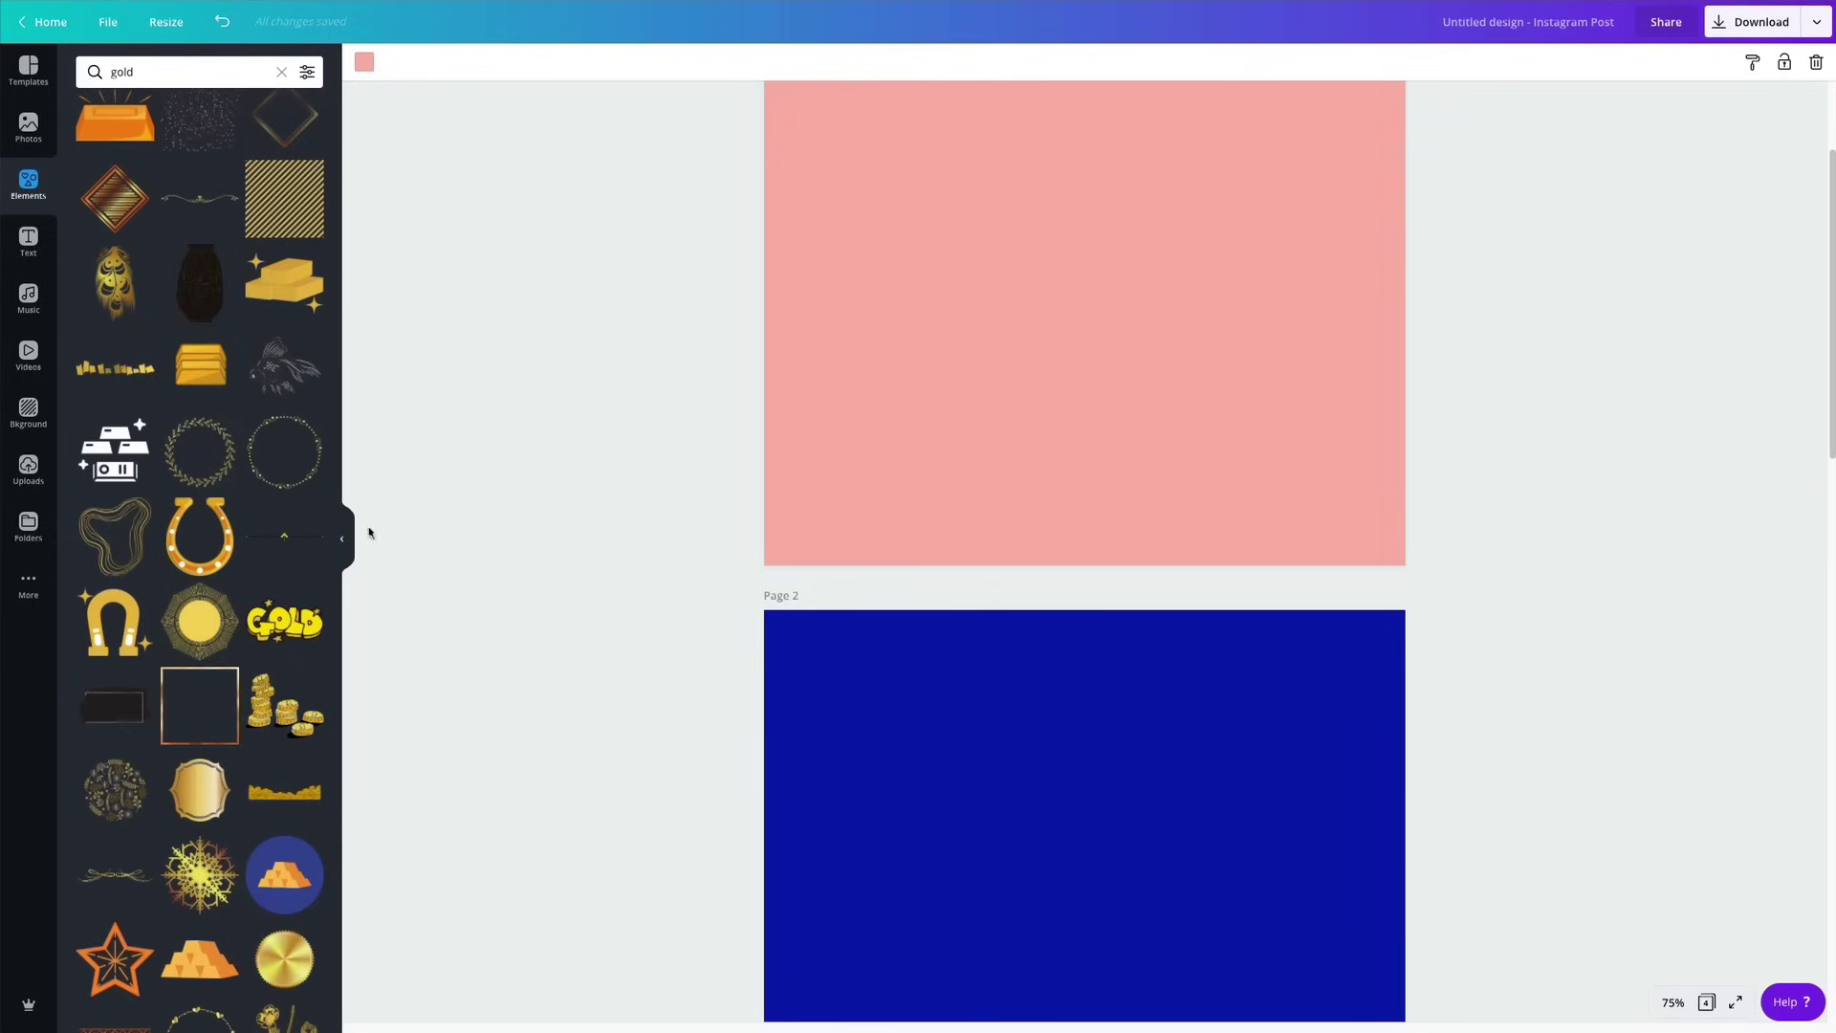
scroll(197, 643, down, 13)
scroll(197, 643, down, 20)
scroll(196, 646, down, 20)
scroll(194, 647, down, 20)
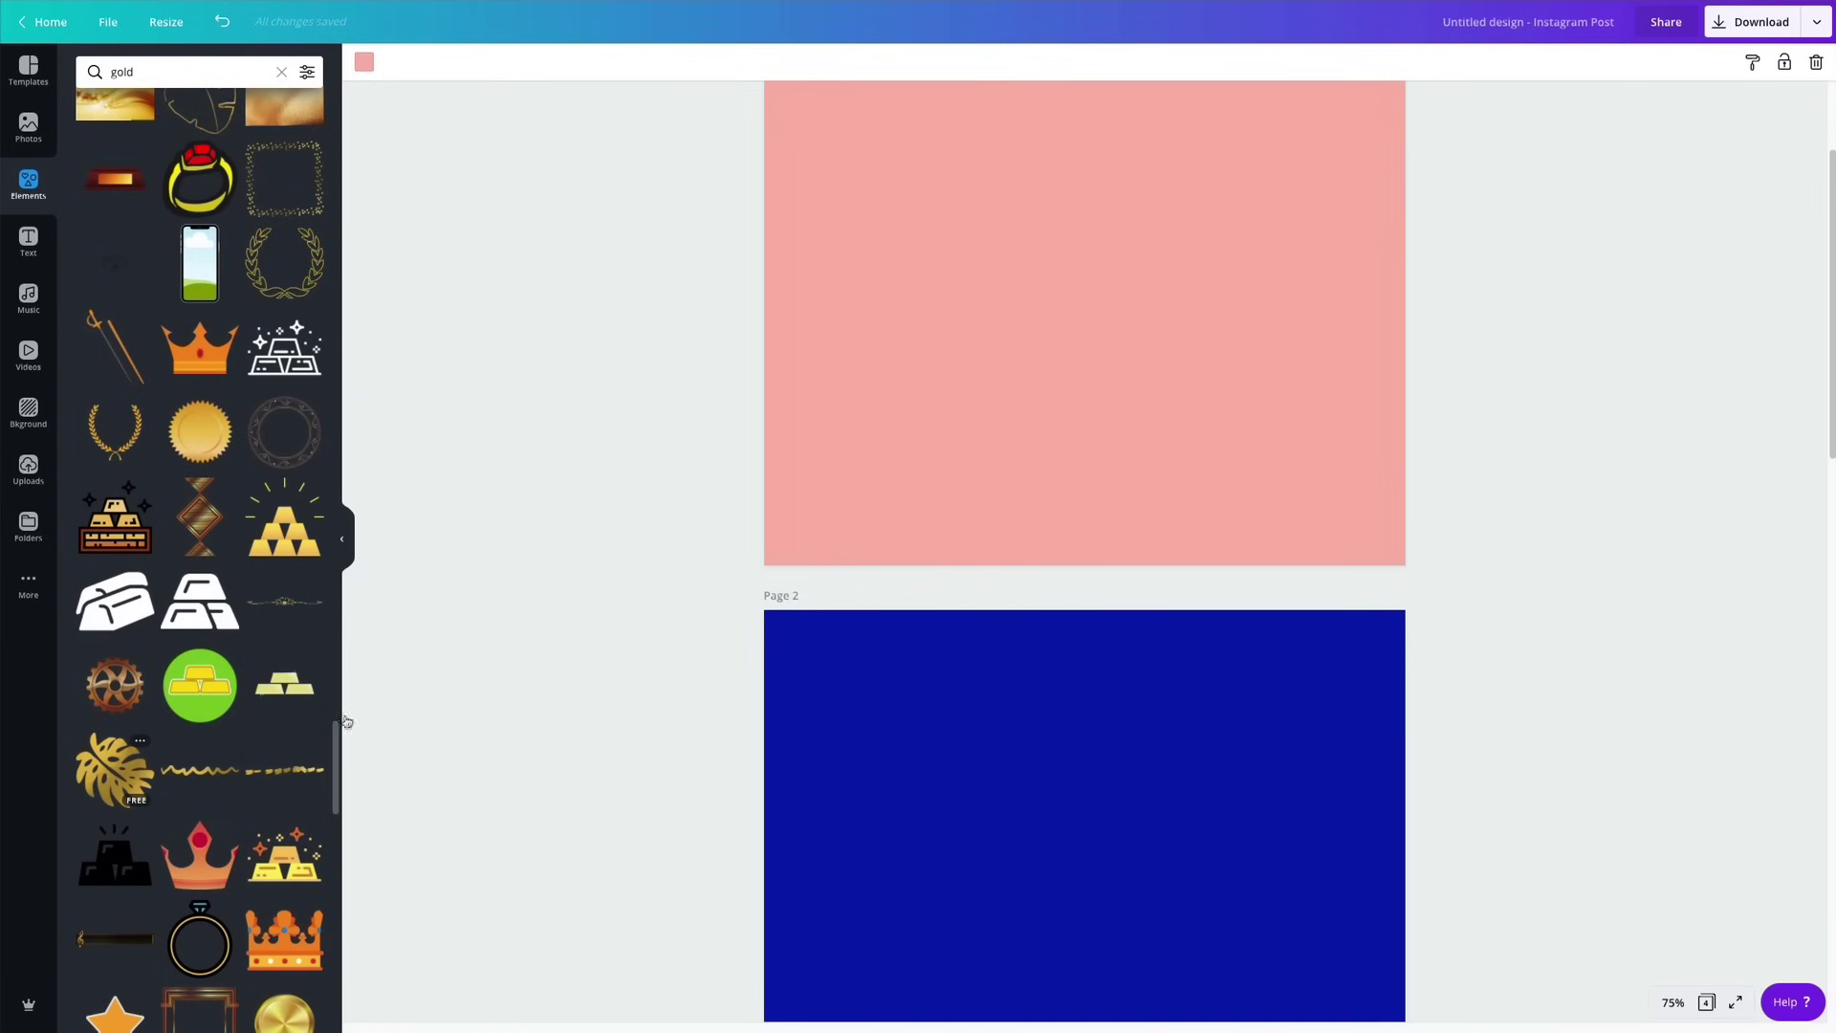
scroll(804, 860, down, 15)
Add a fifth page and place a small gold monstera leaf at its lower left.
click(909, 982)
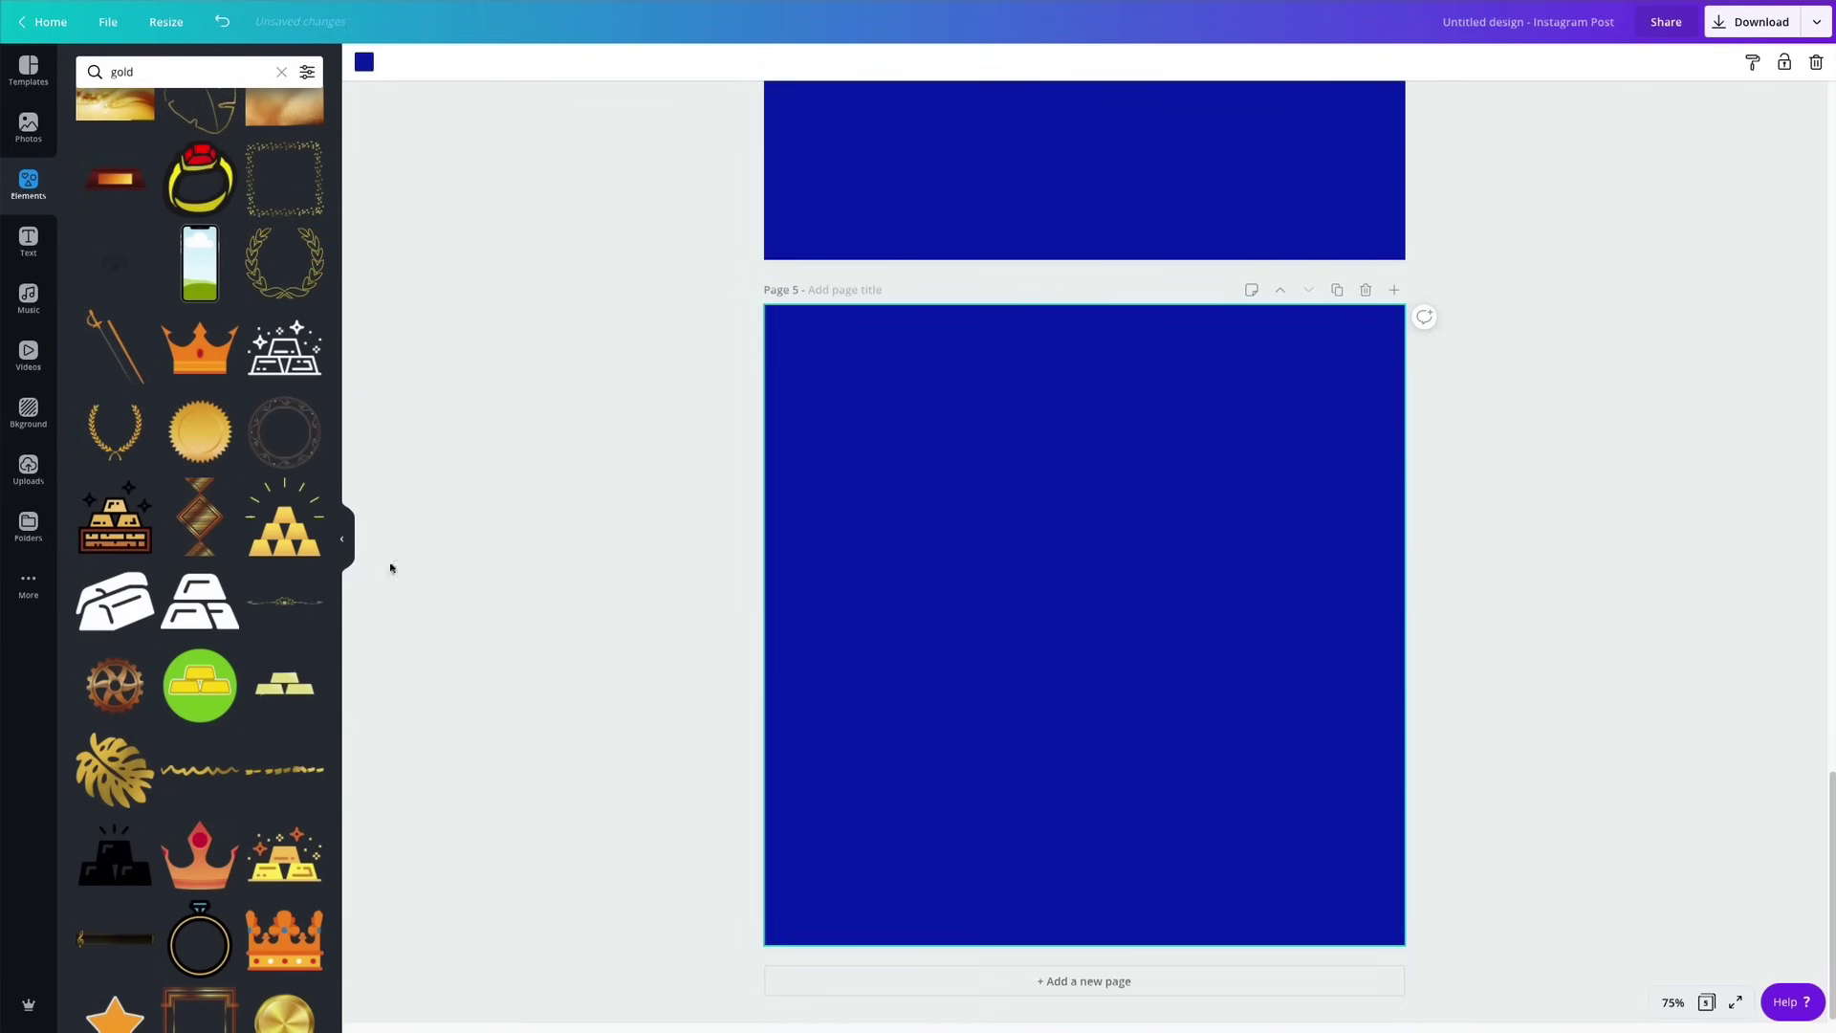
click(114, 770)
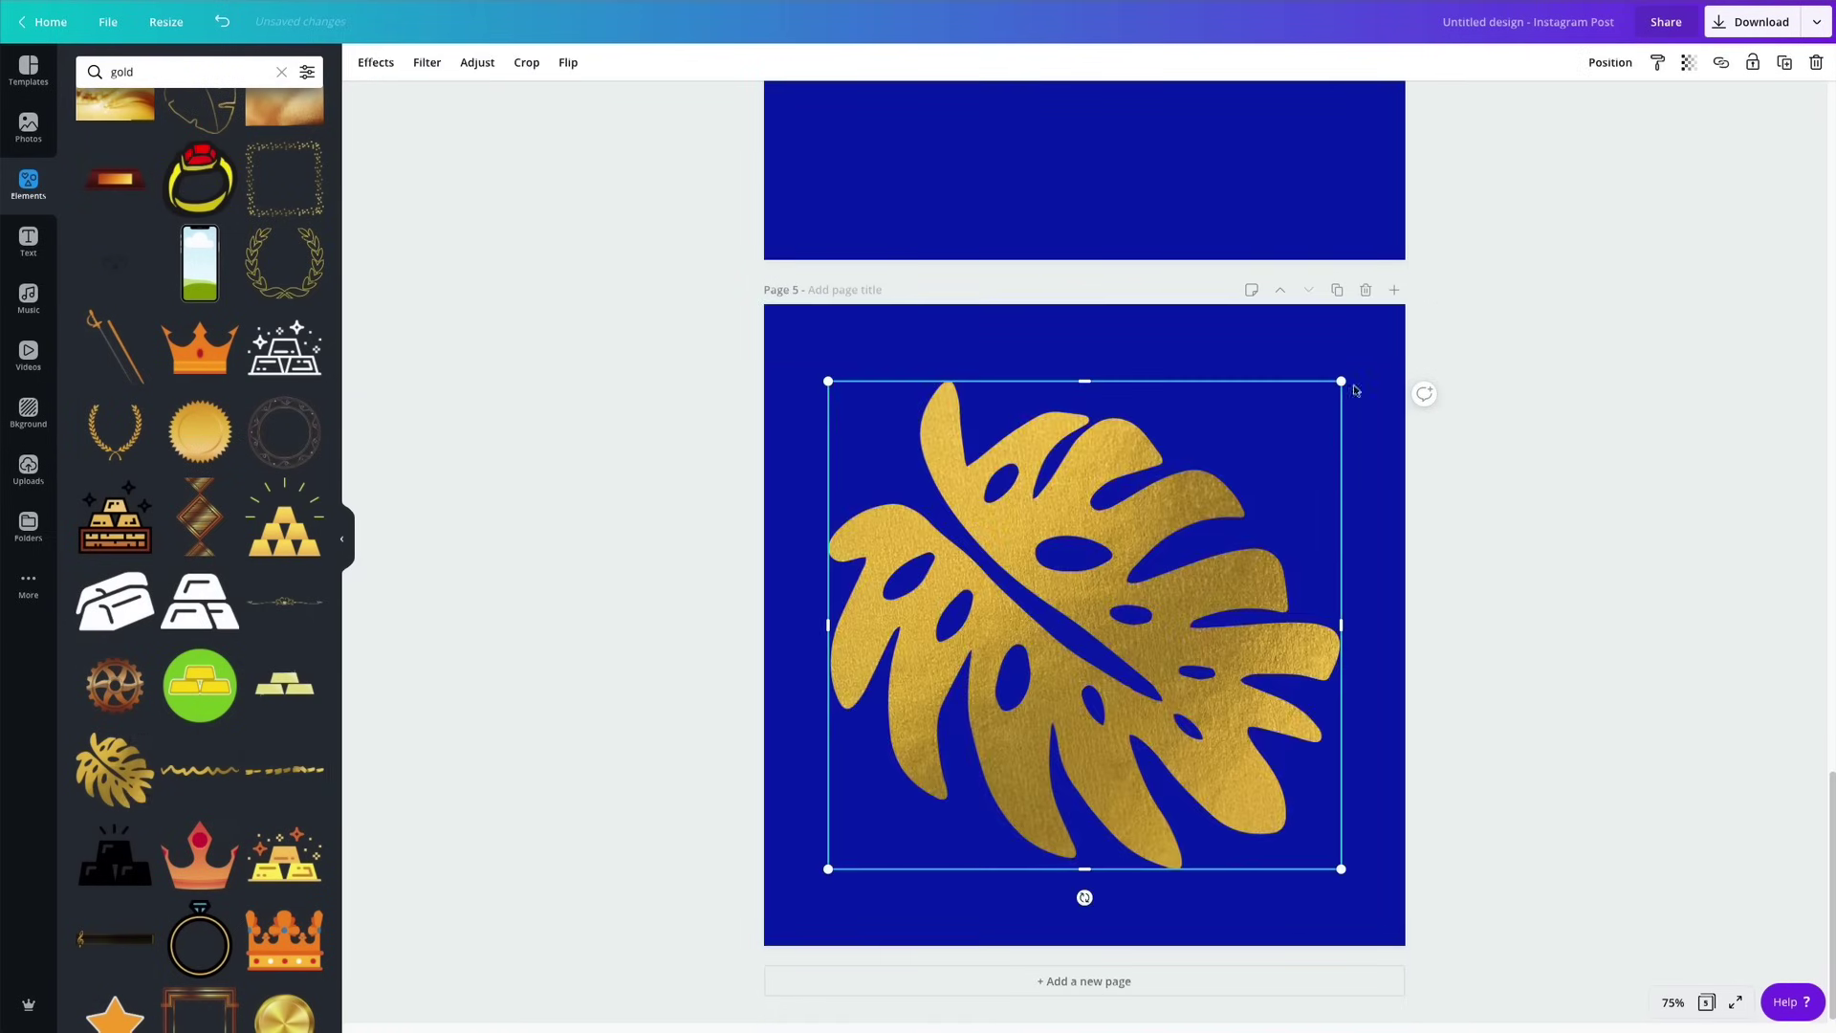
drag(1341, 381, 963, 742)
drag(924, 823, 900, 863)
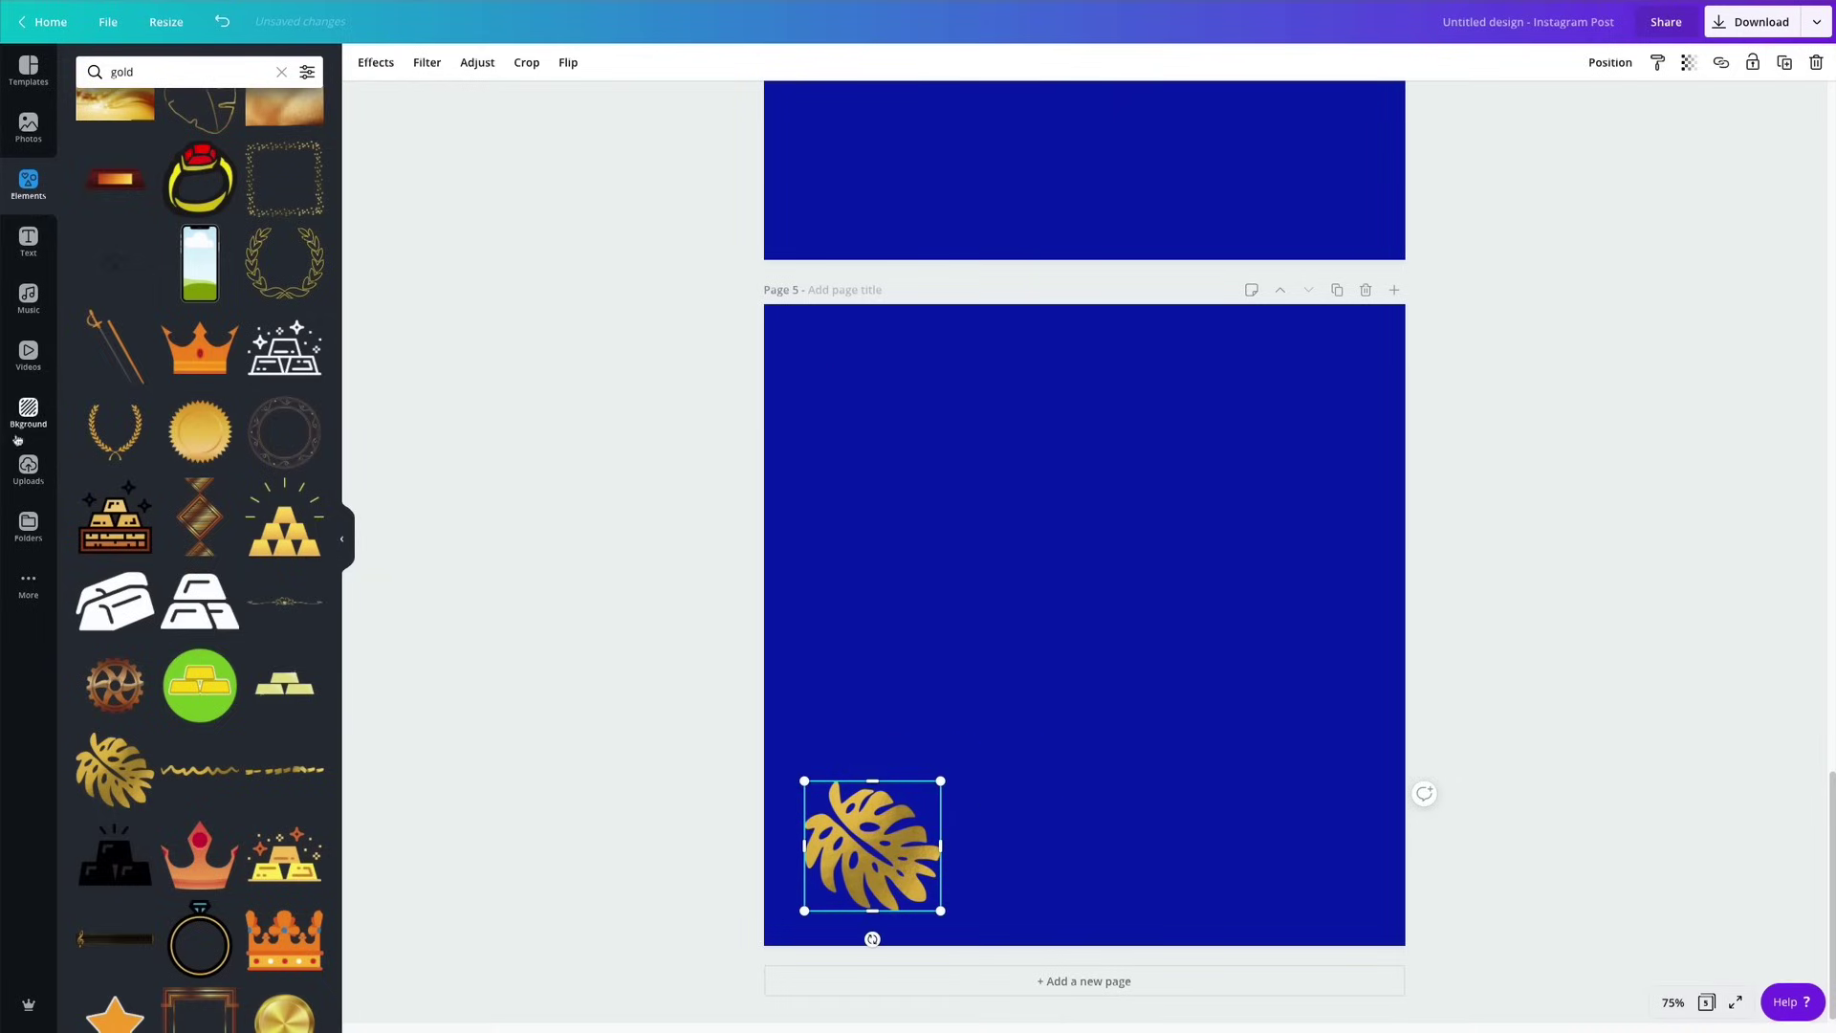
Add a small gold circle frame beside the monstera leaf on page 5.
scroll(322, 749, down, 4)
scroll(162, 581, down, 10)
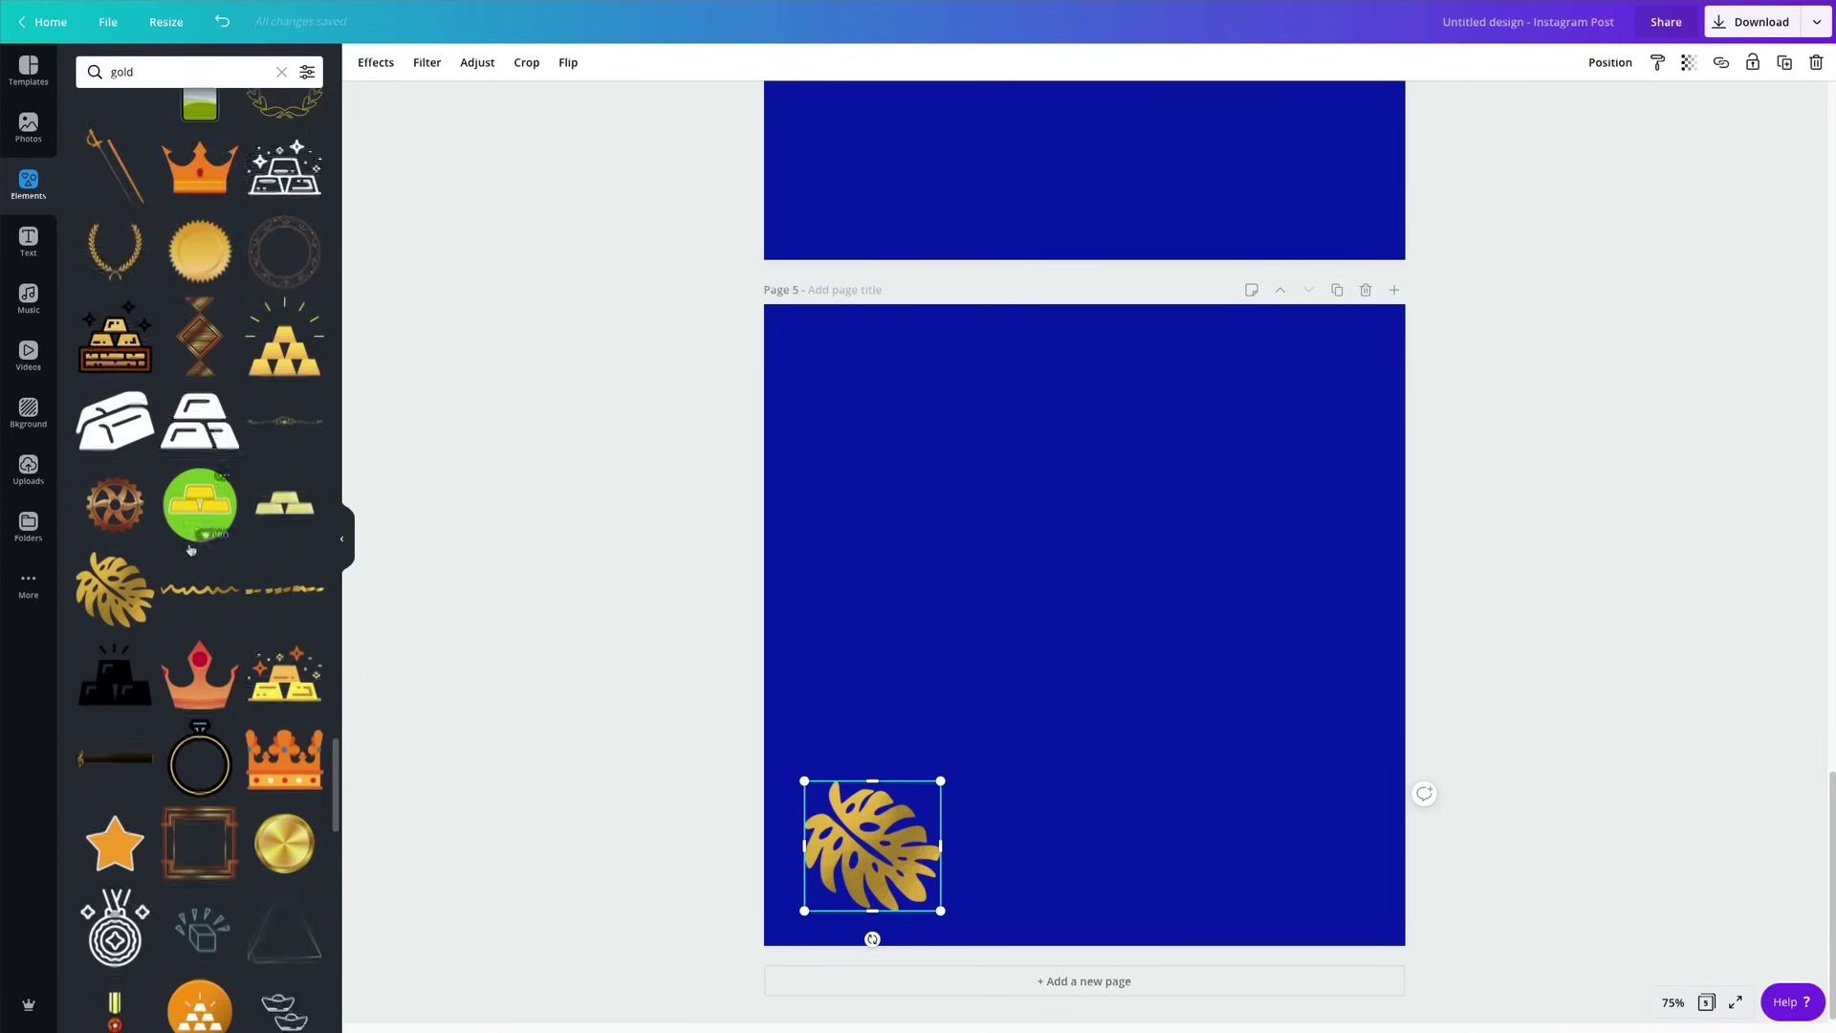
scroll(163, 580, down, 5)
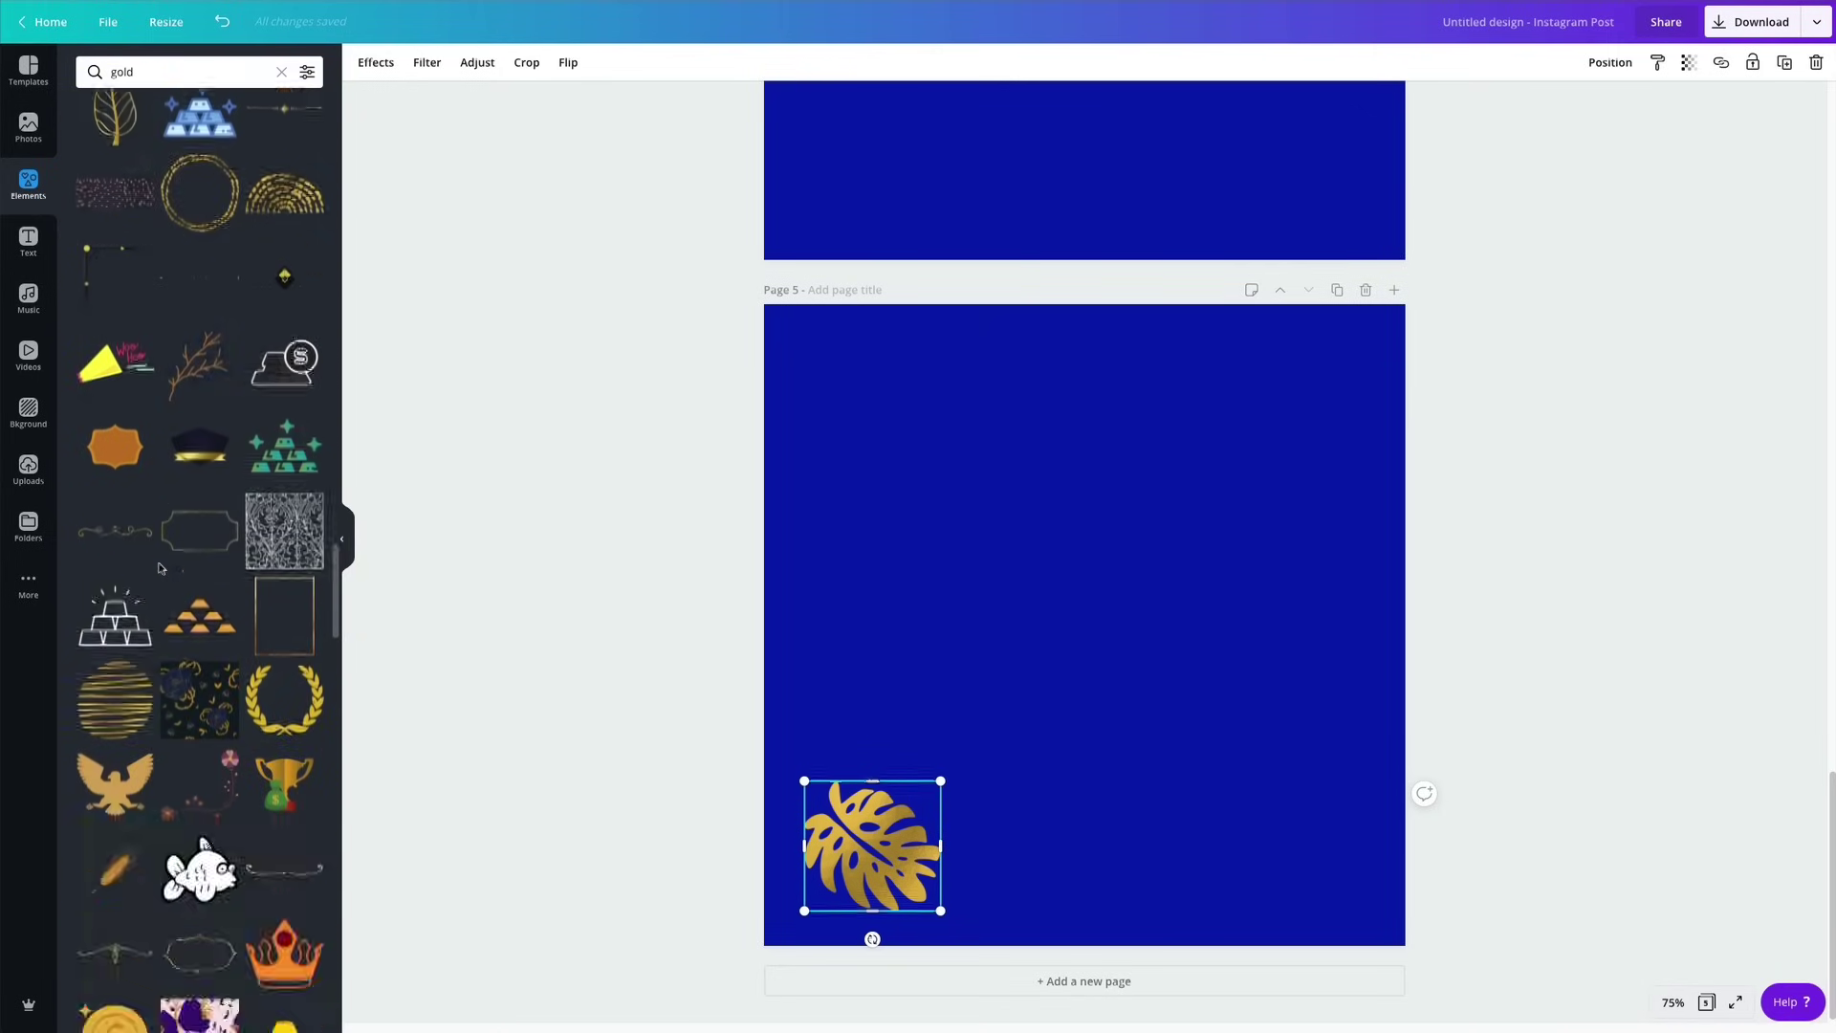
click(115, 591)
drag(828, 373, 1189, 727)
drag(1263, 806, 1039, 850)
click(1016, 642)
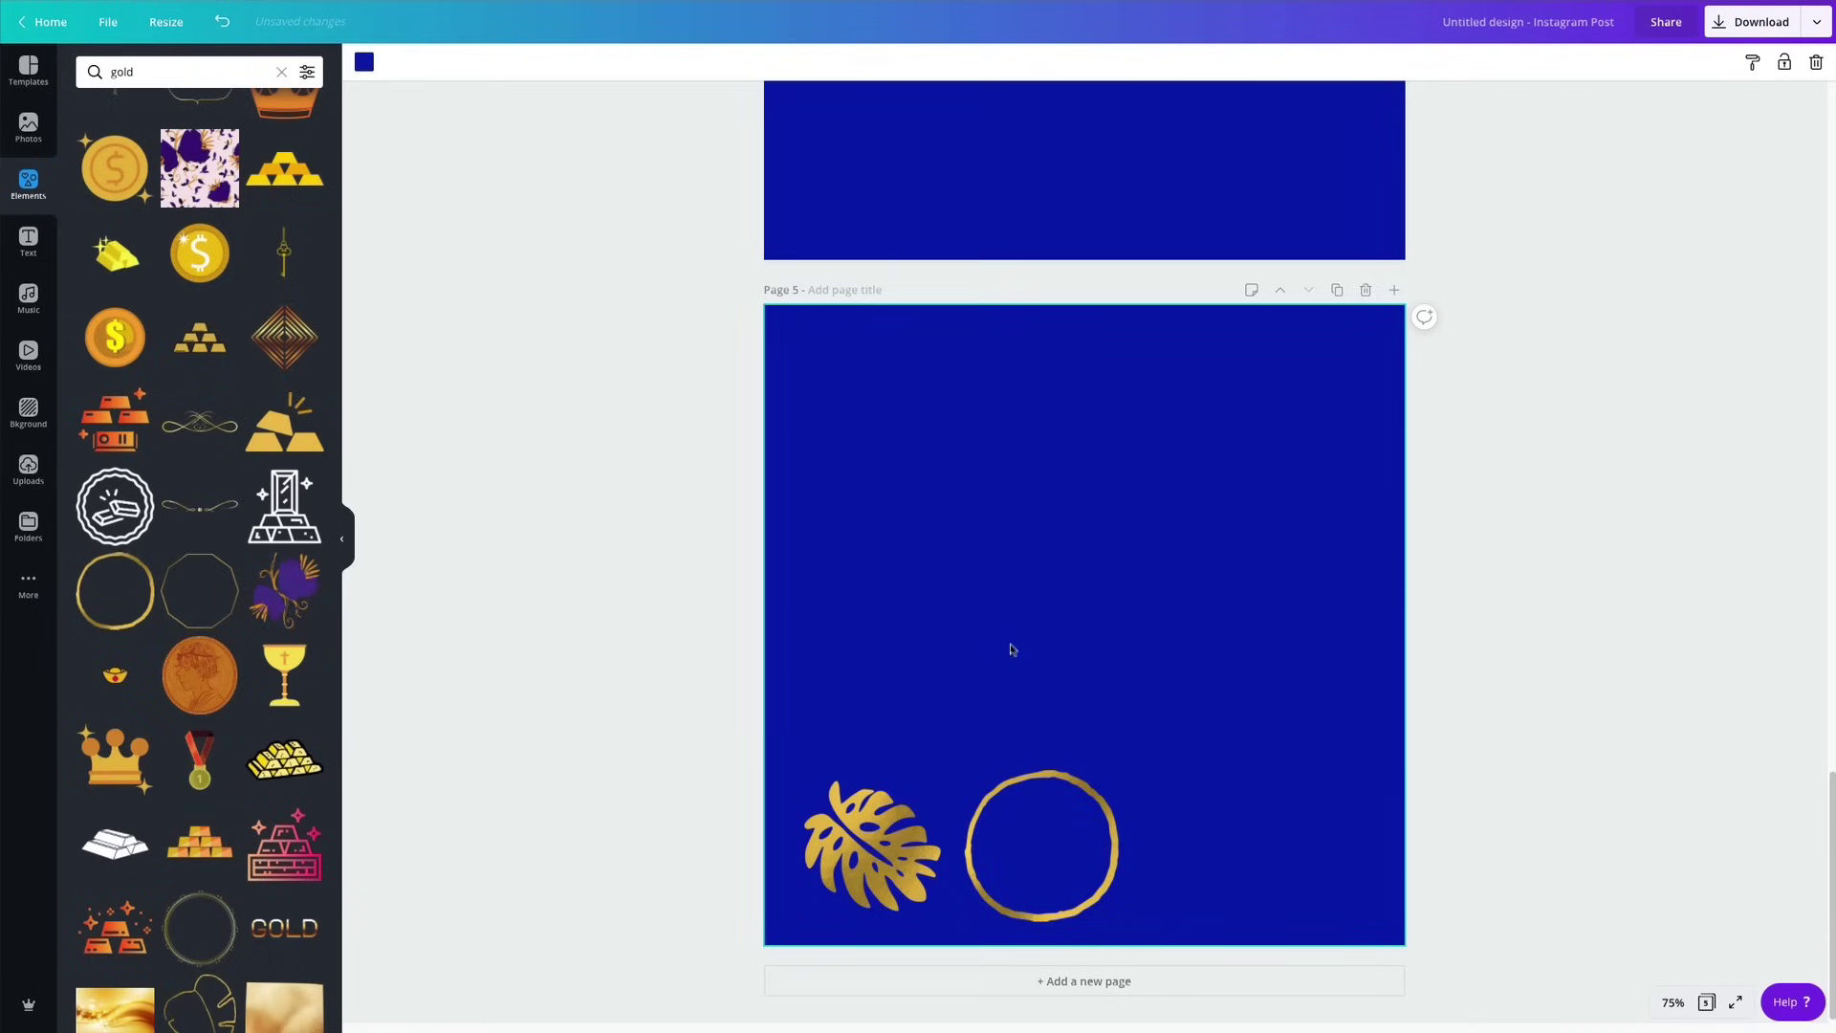
scroll(1012, 653, up, 20)
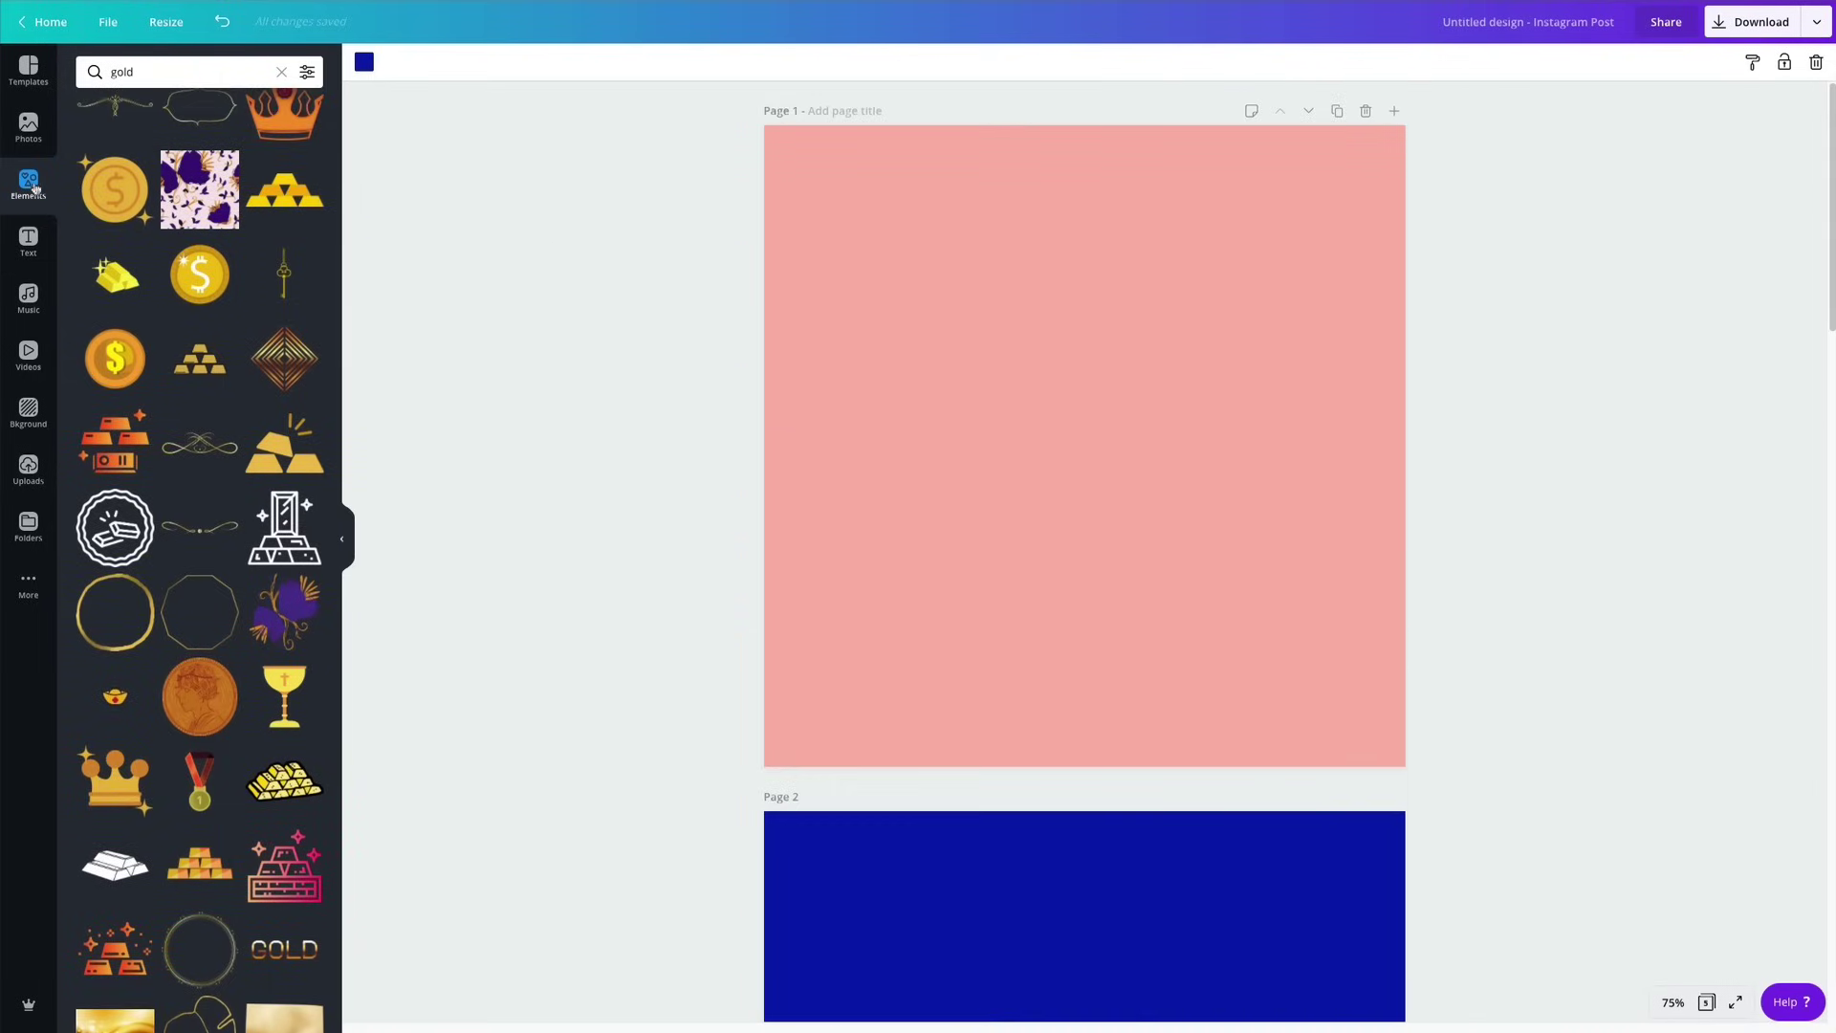
Clear the gold search and add a grey circle shape to the centre of page 1.
click(281, 71)
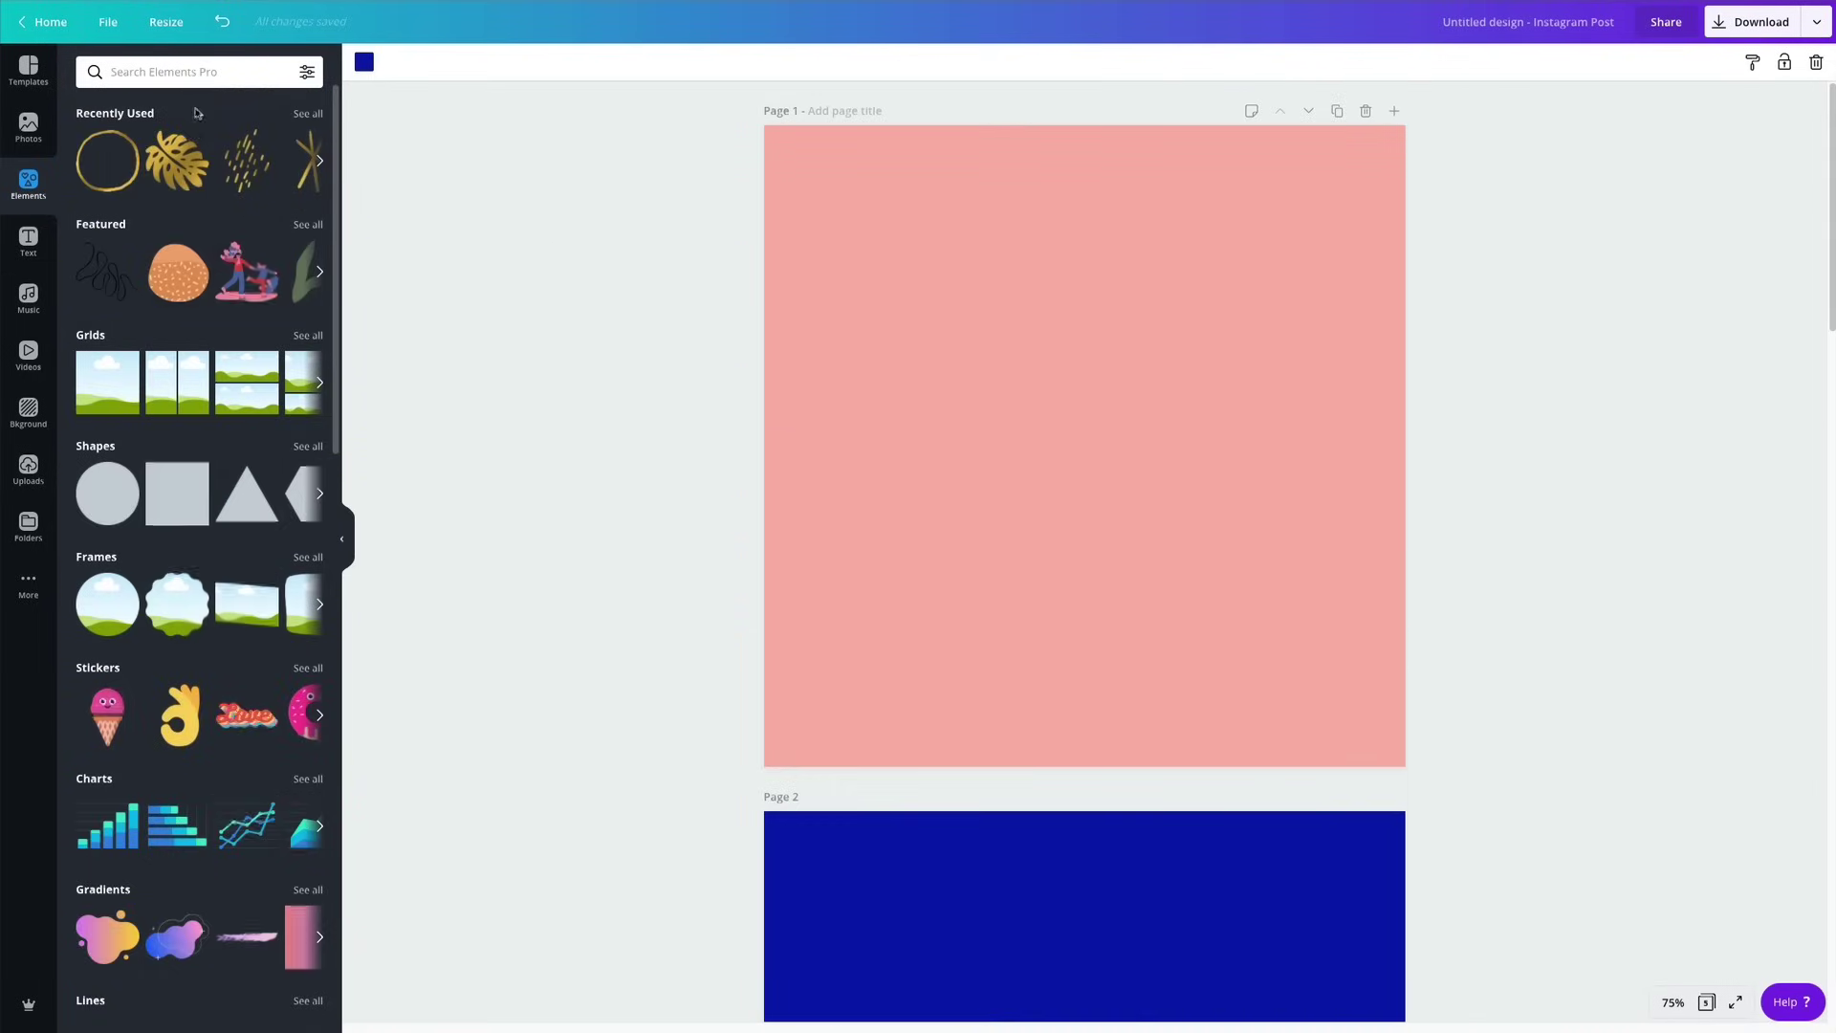
click(306, 114)
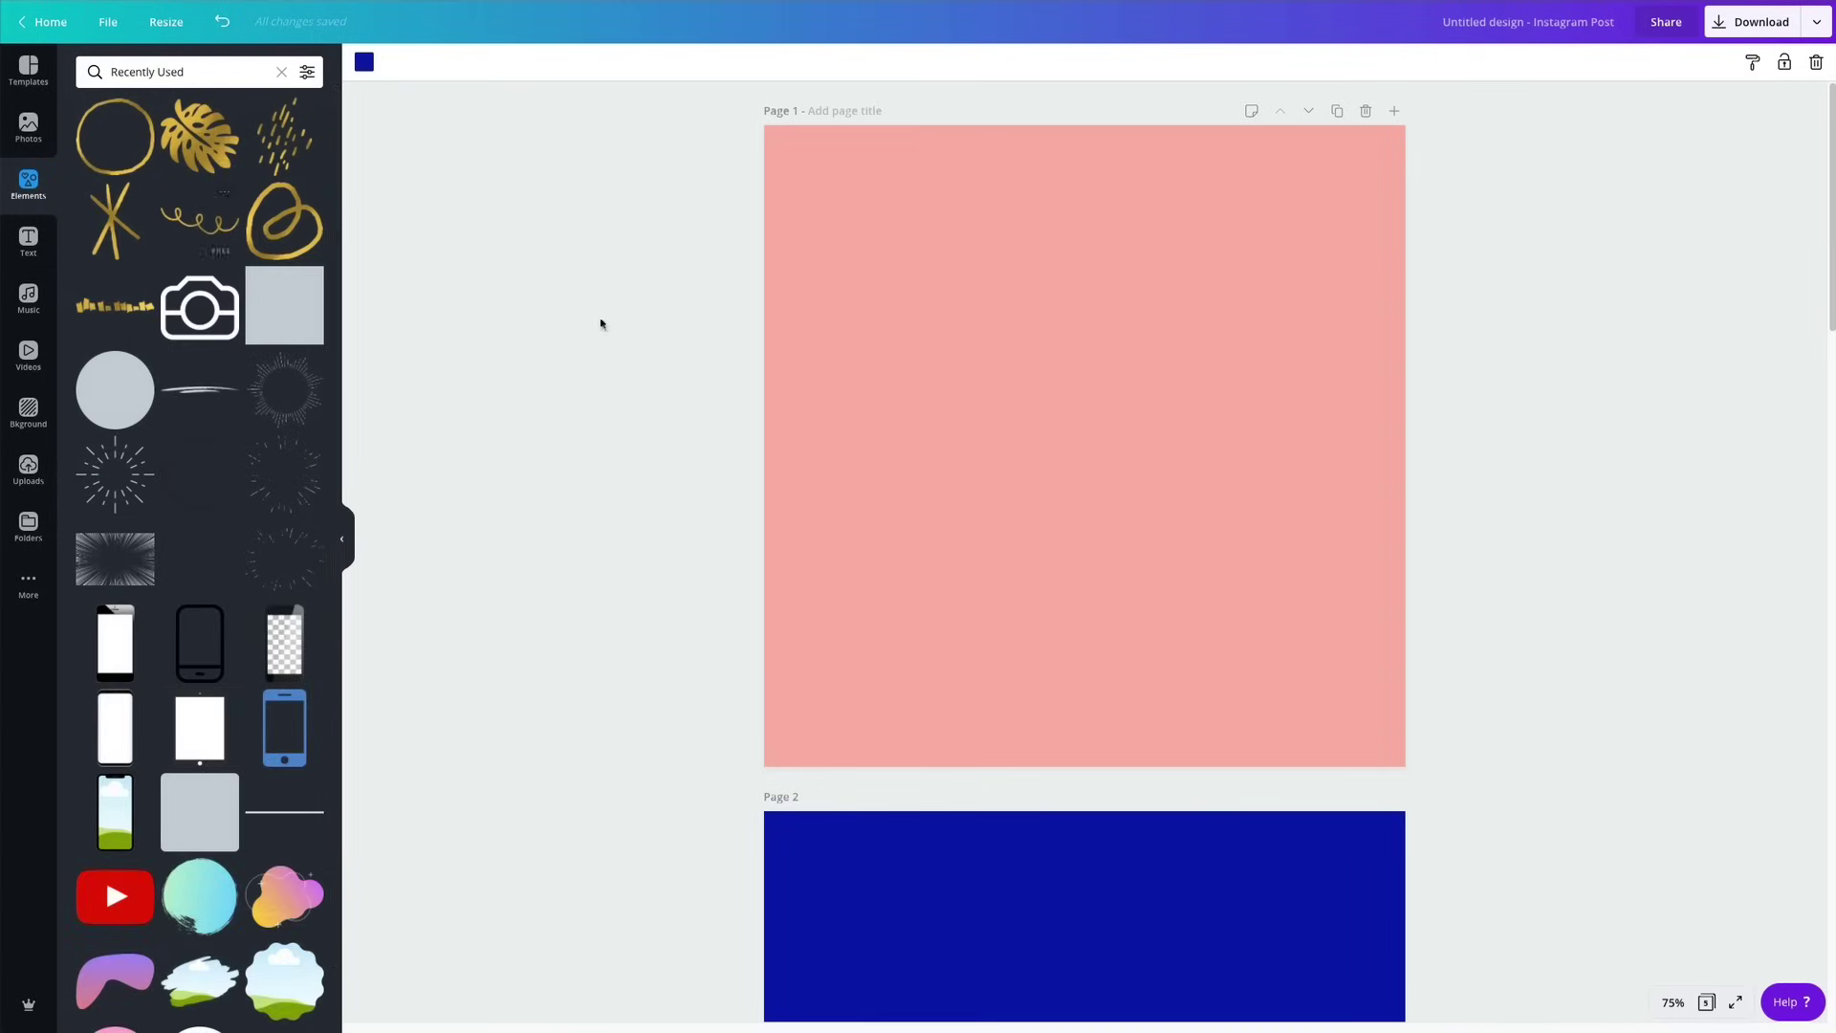
click(282, 75)
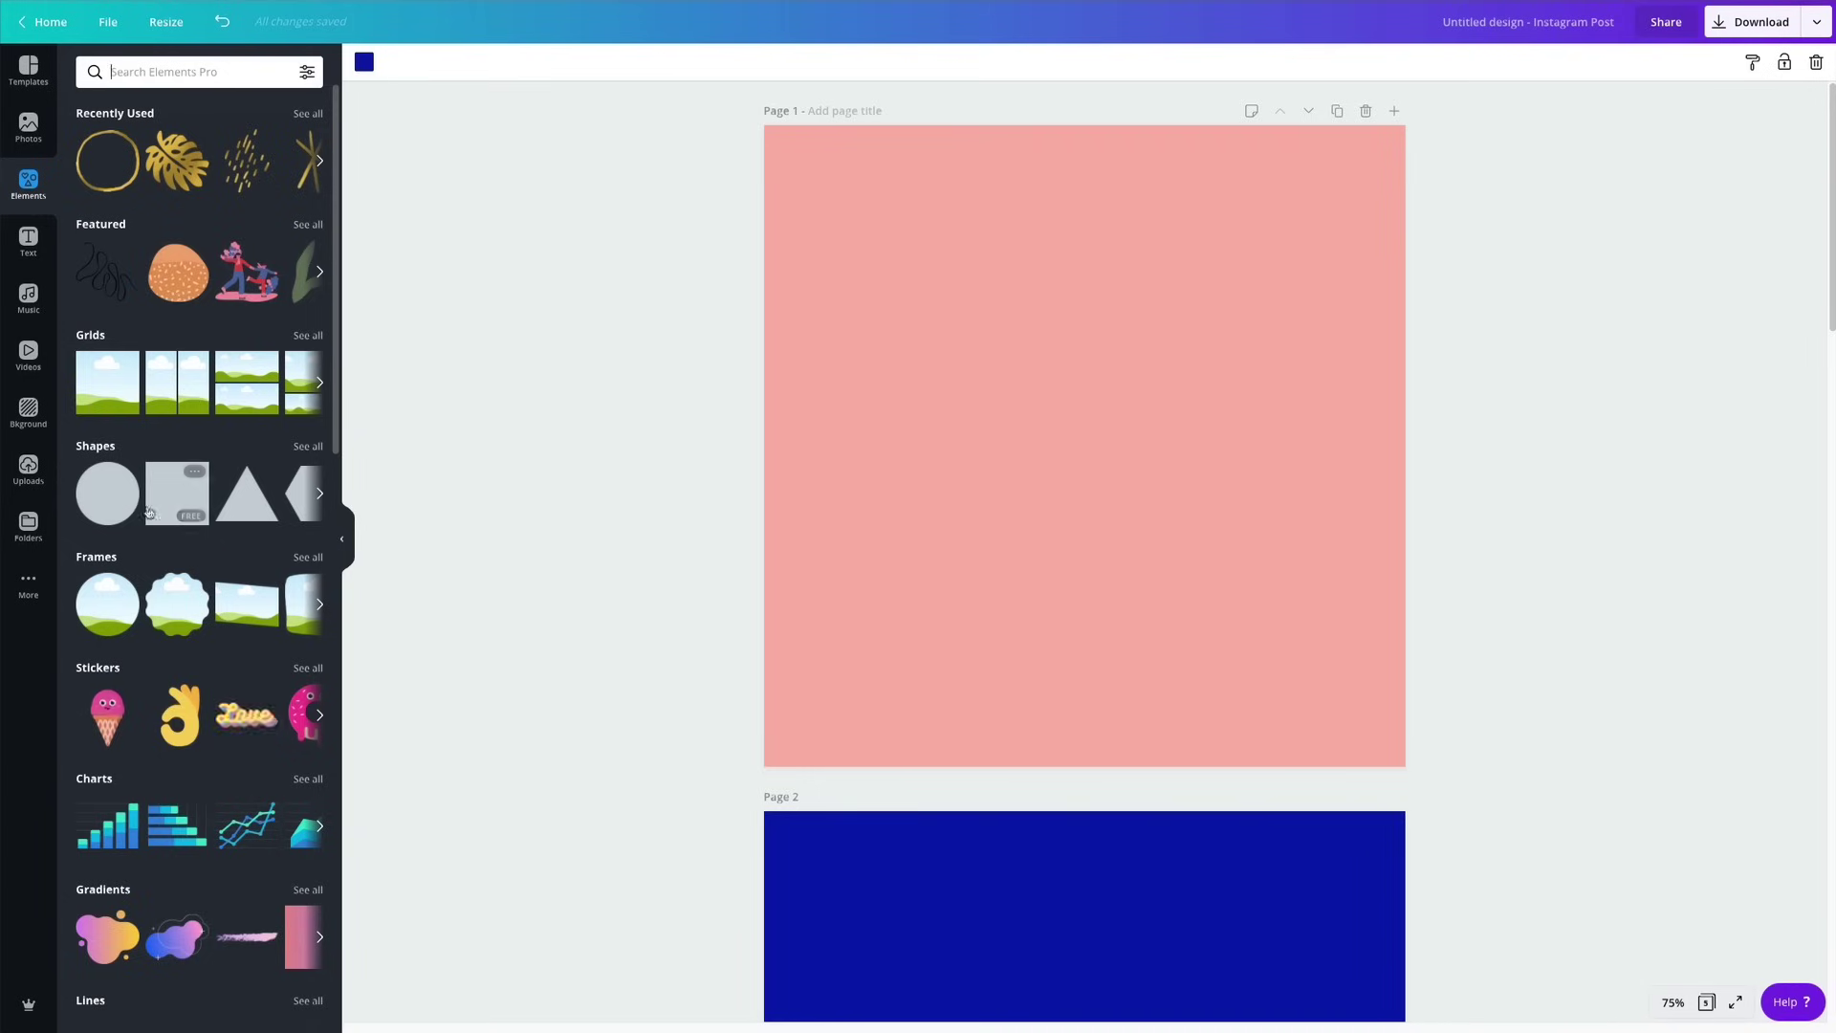
click(107, 493)
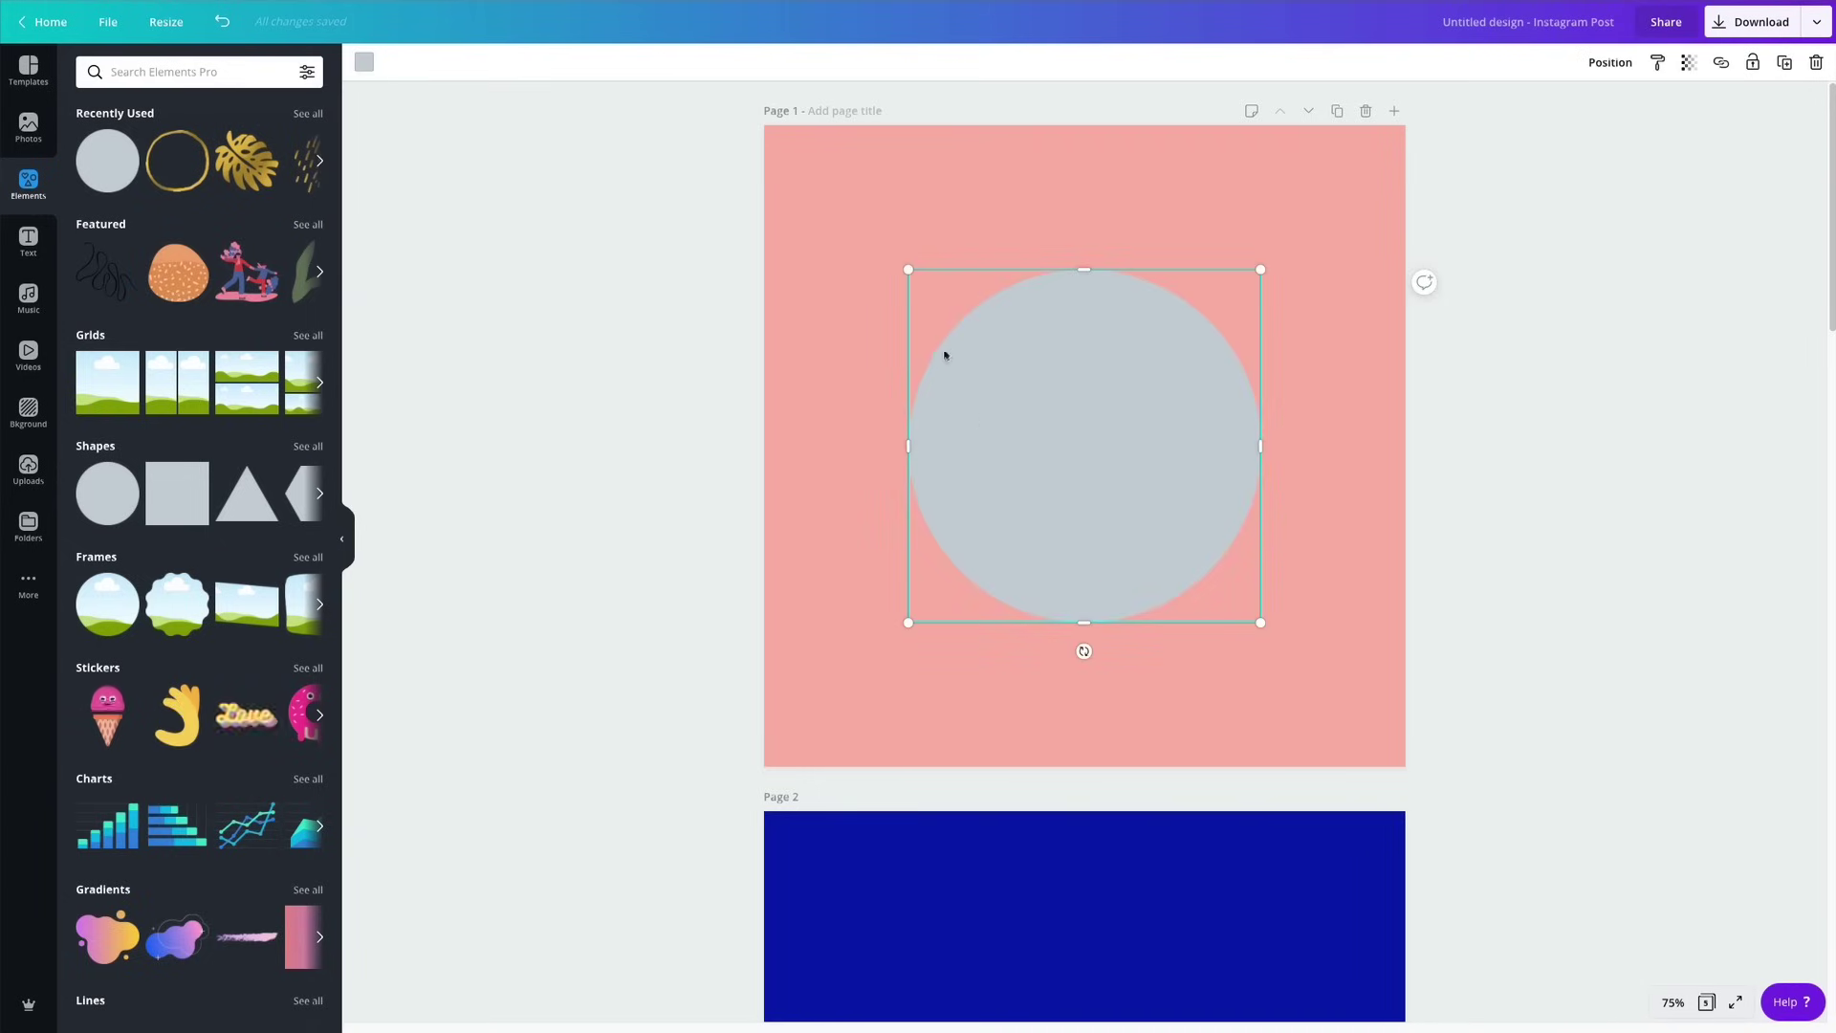
Enlarge the circle on page 1 until it fills most of the page.
drag(908, 270, 785, 243)
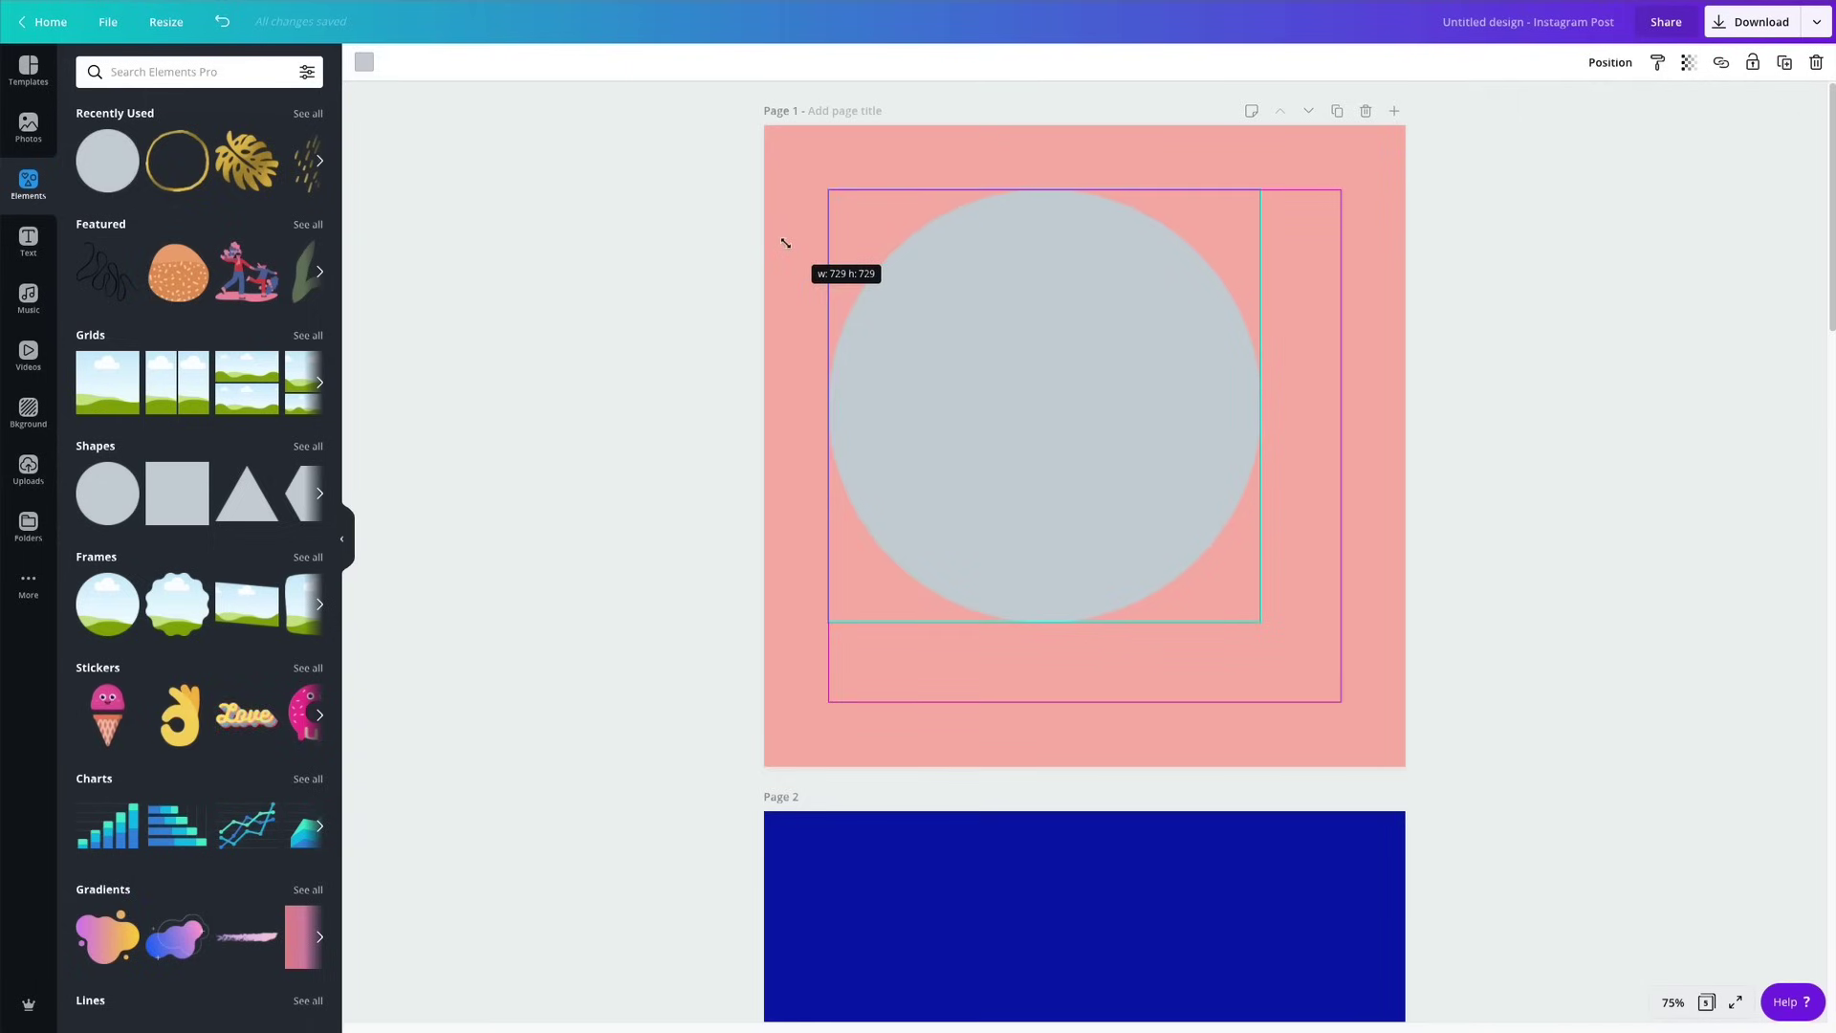
drag(785, 243, 786, 243)
drag(1262, 623, 1332, 705)
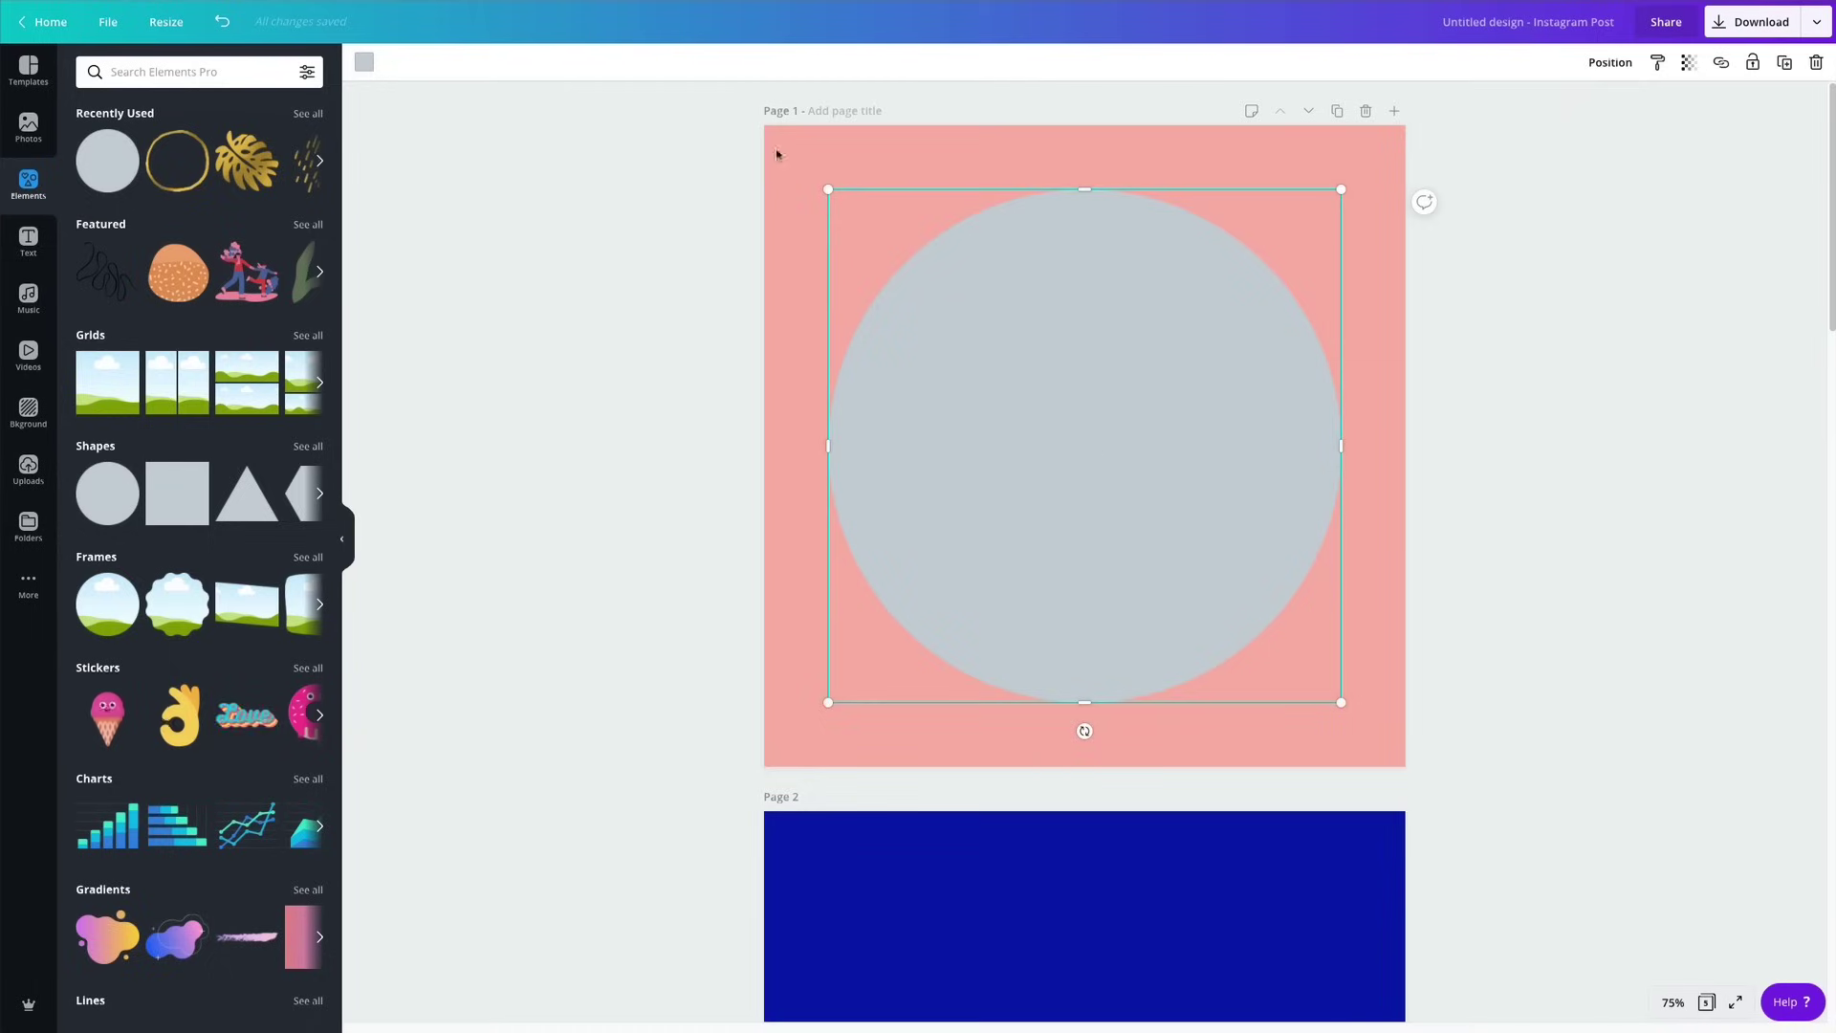
Make the circle white with transparency 20.
click(363, 62)
click(305, 497)
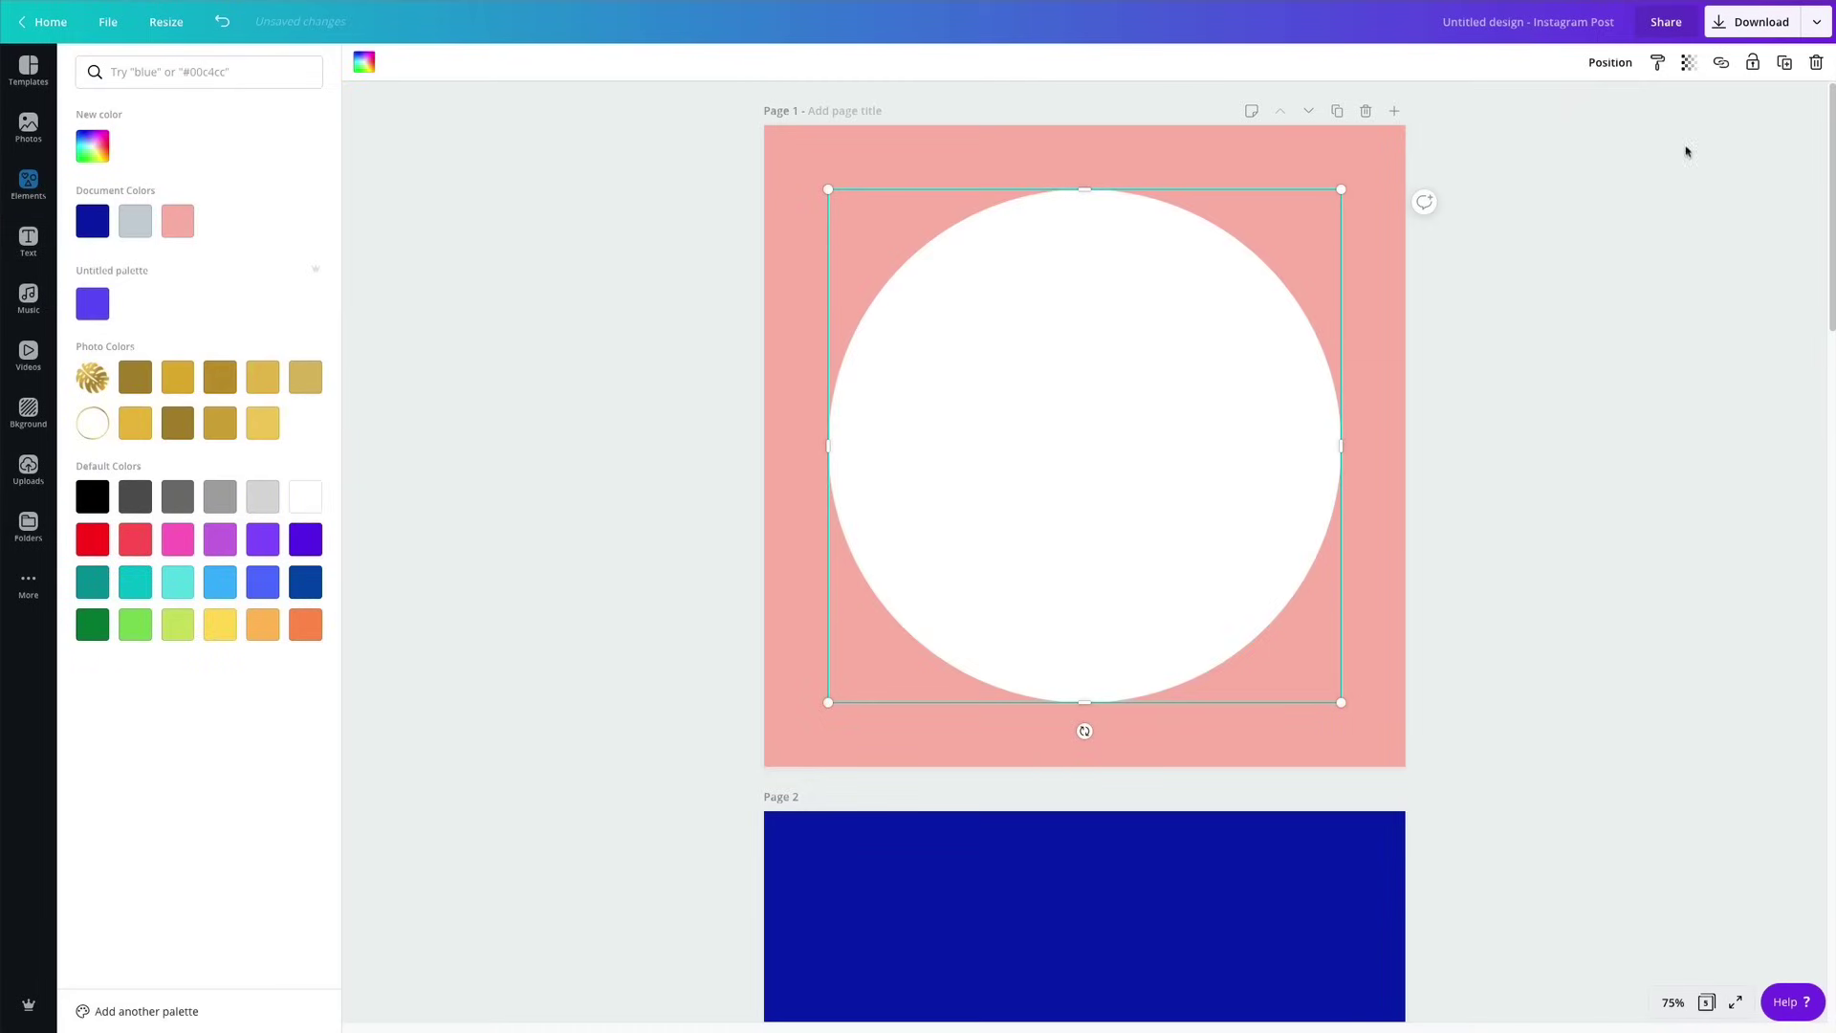
click(1689, 62)
text(2)
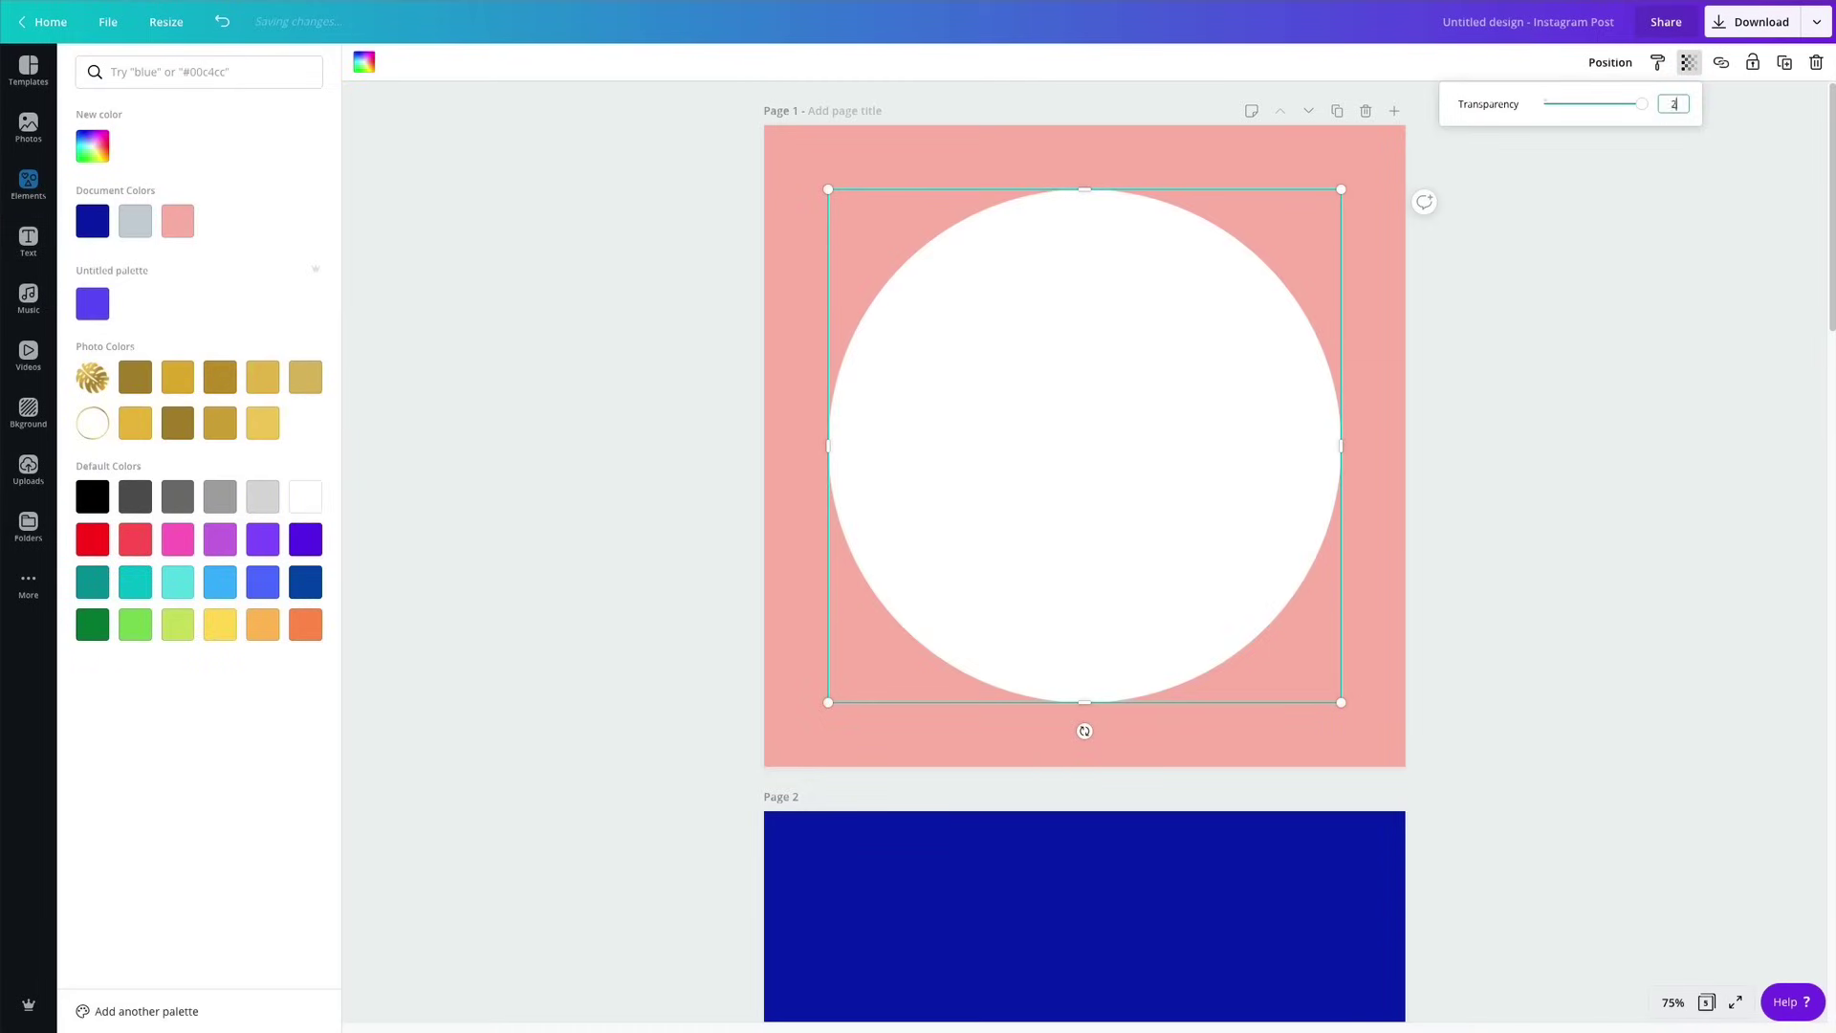
text(0)
key(Return)
click(1665, 398)
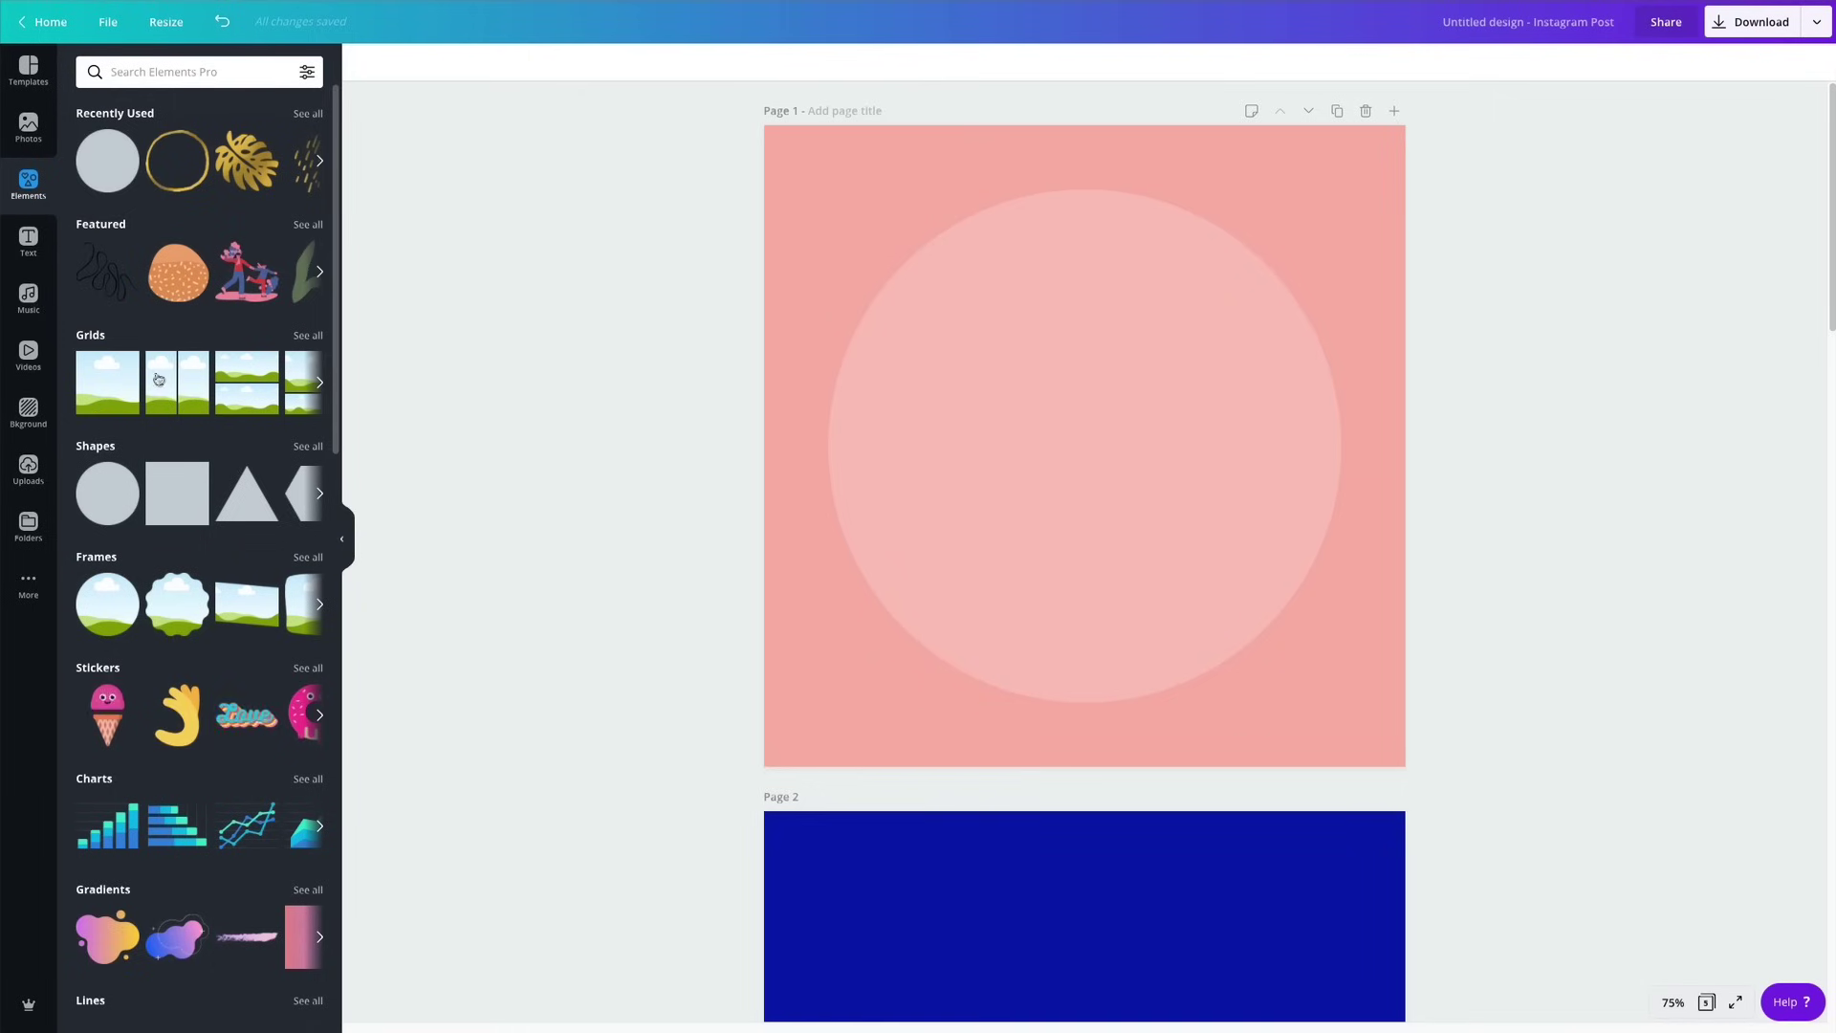
Add a landscape image placeholder and size it as a square at page 1's top-left.
click(117, 382)
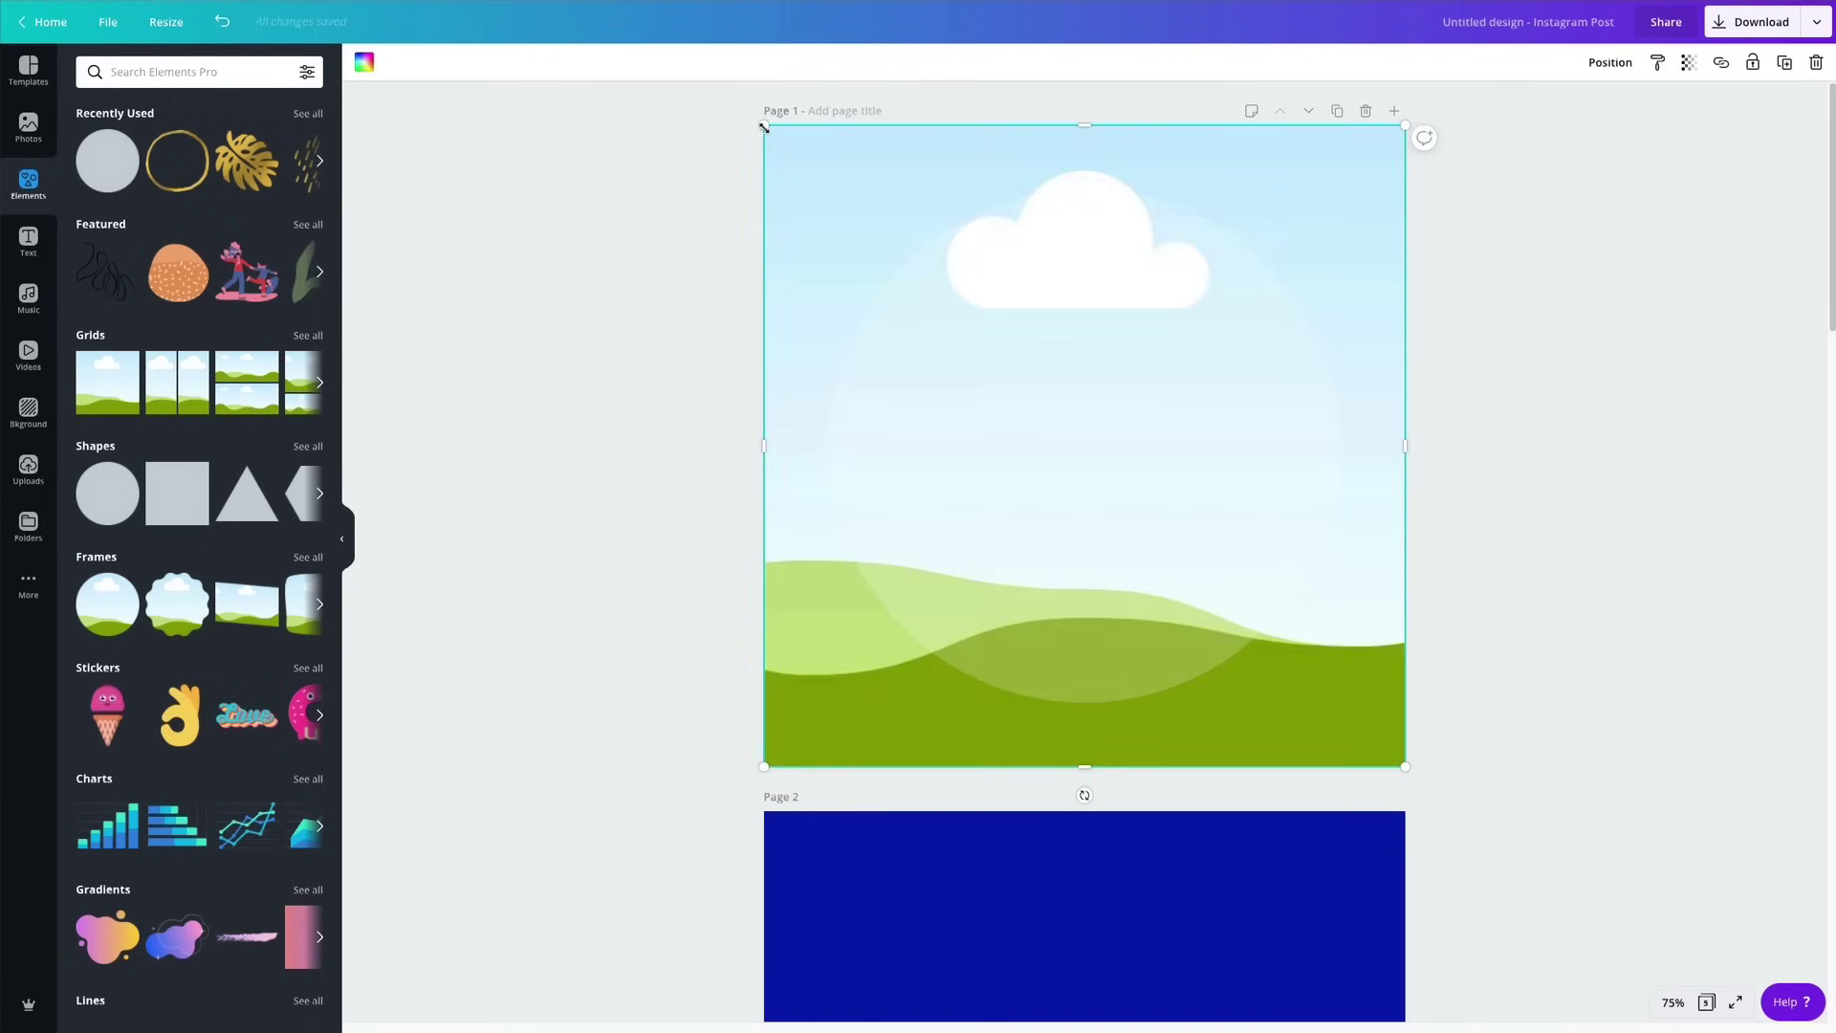
drag(770, 138, 1075, 495)
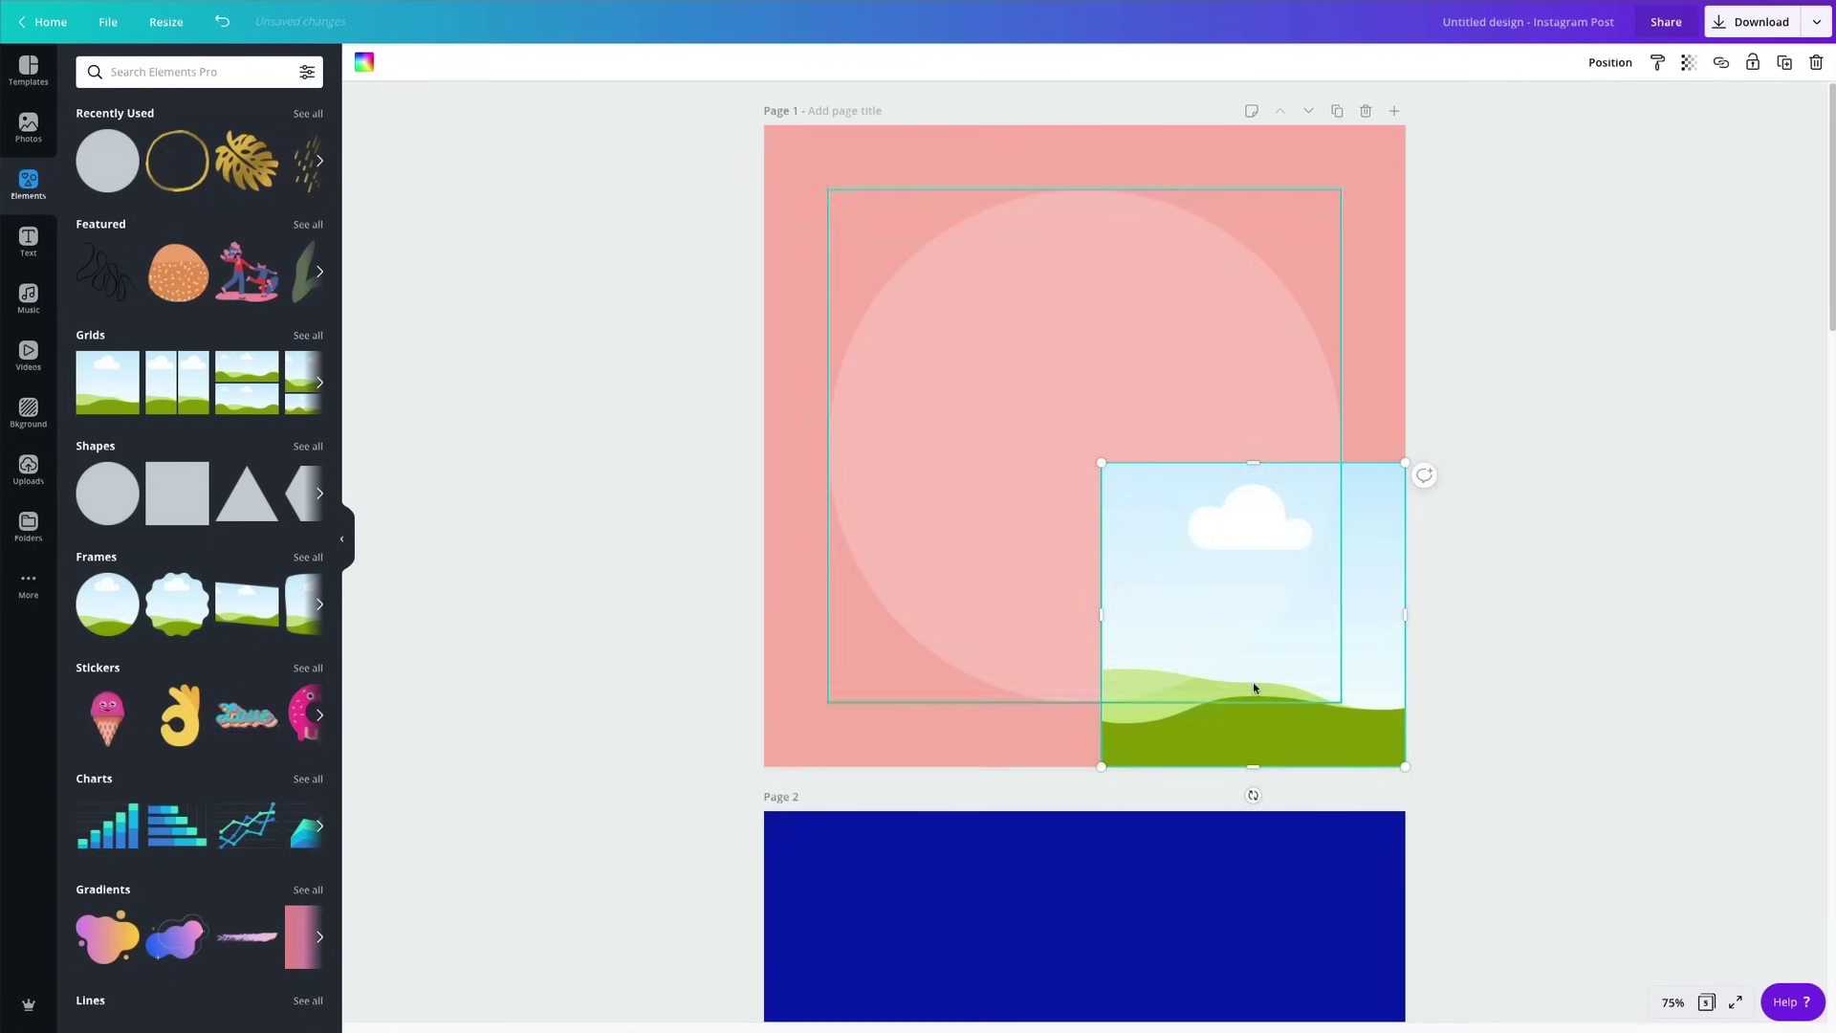
drag(1273, 686, 1120, 515)
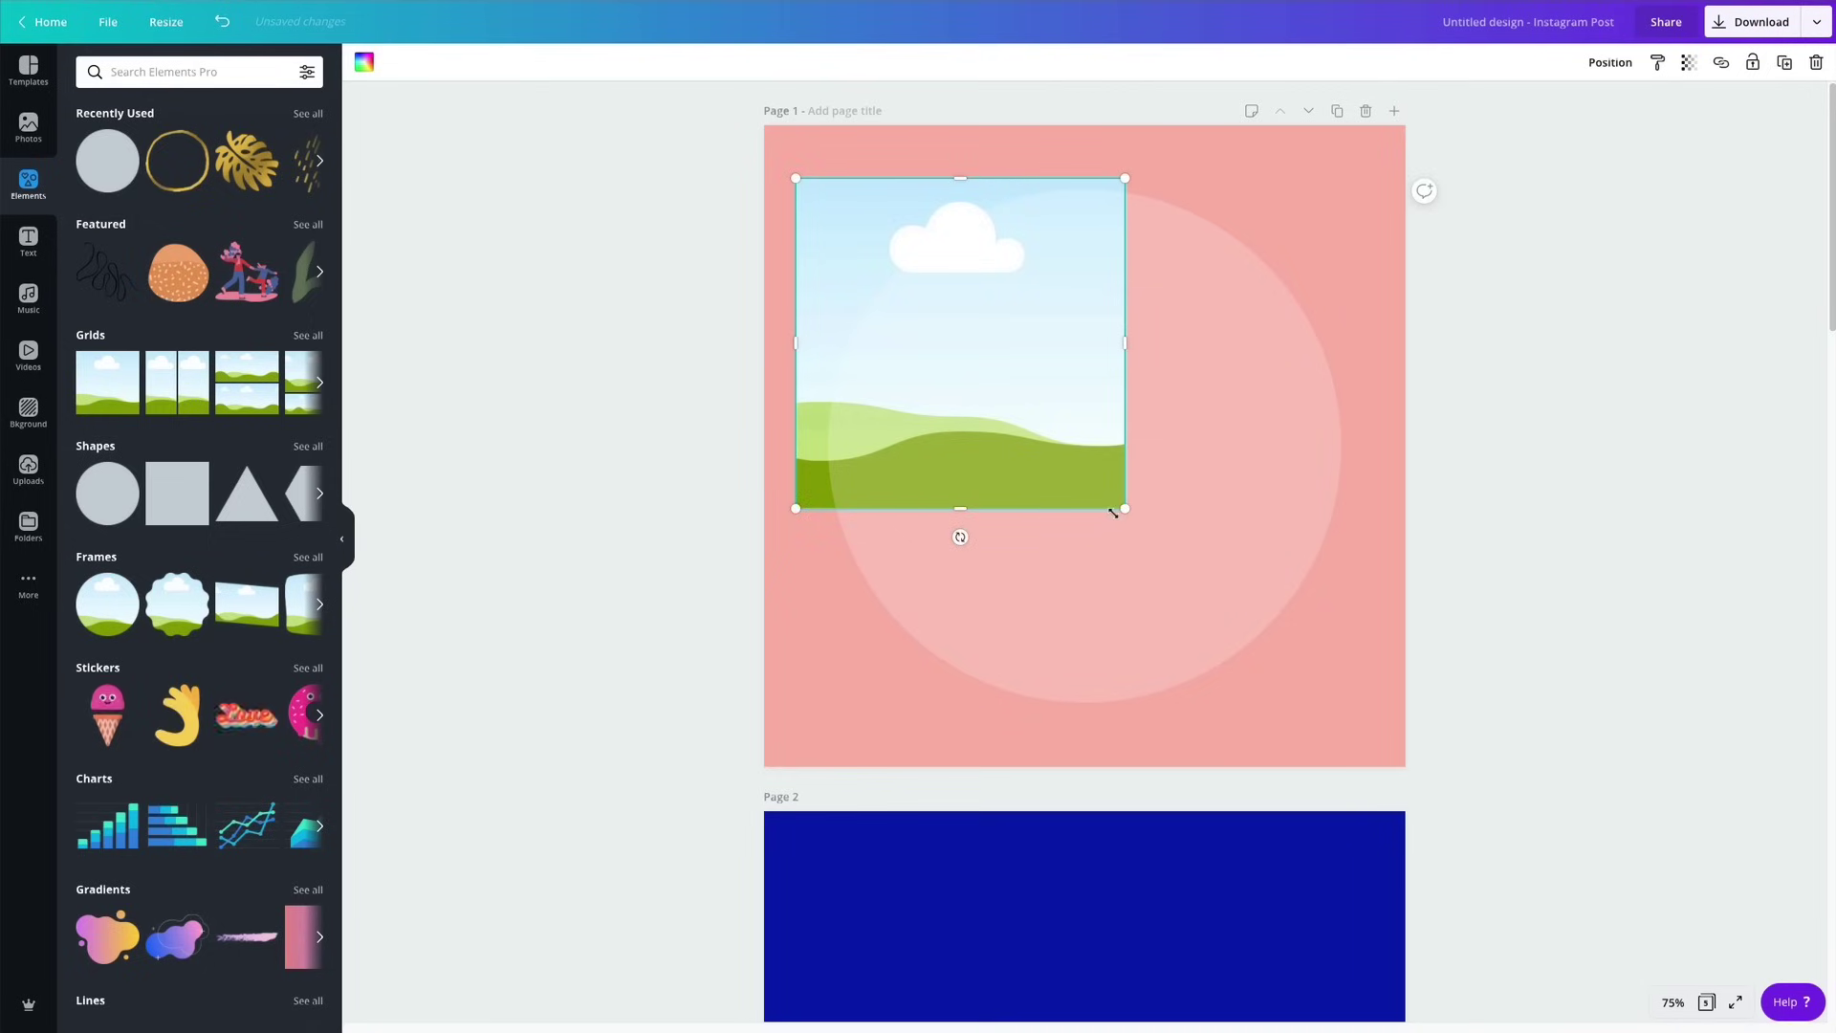
Send the pale circle backward behind the landscape image.
click(1317, 390)
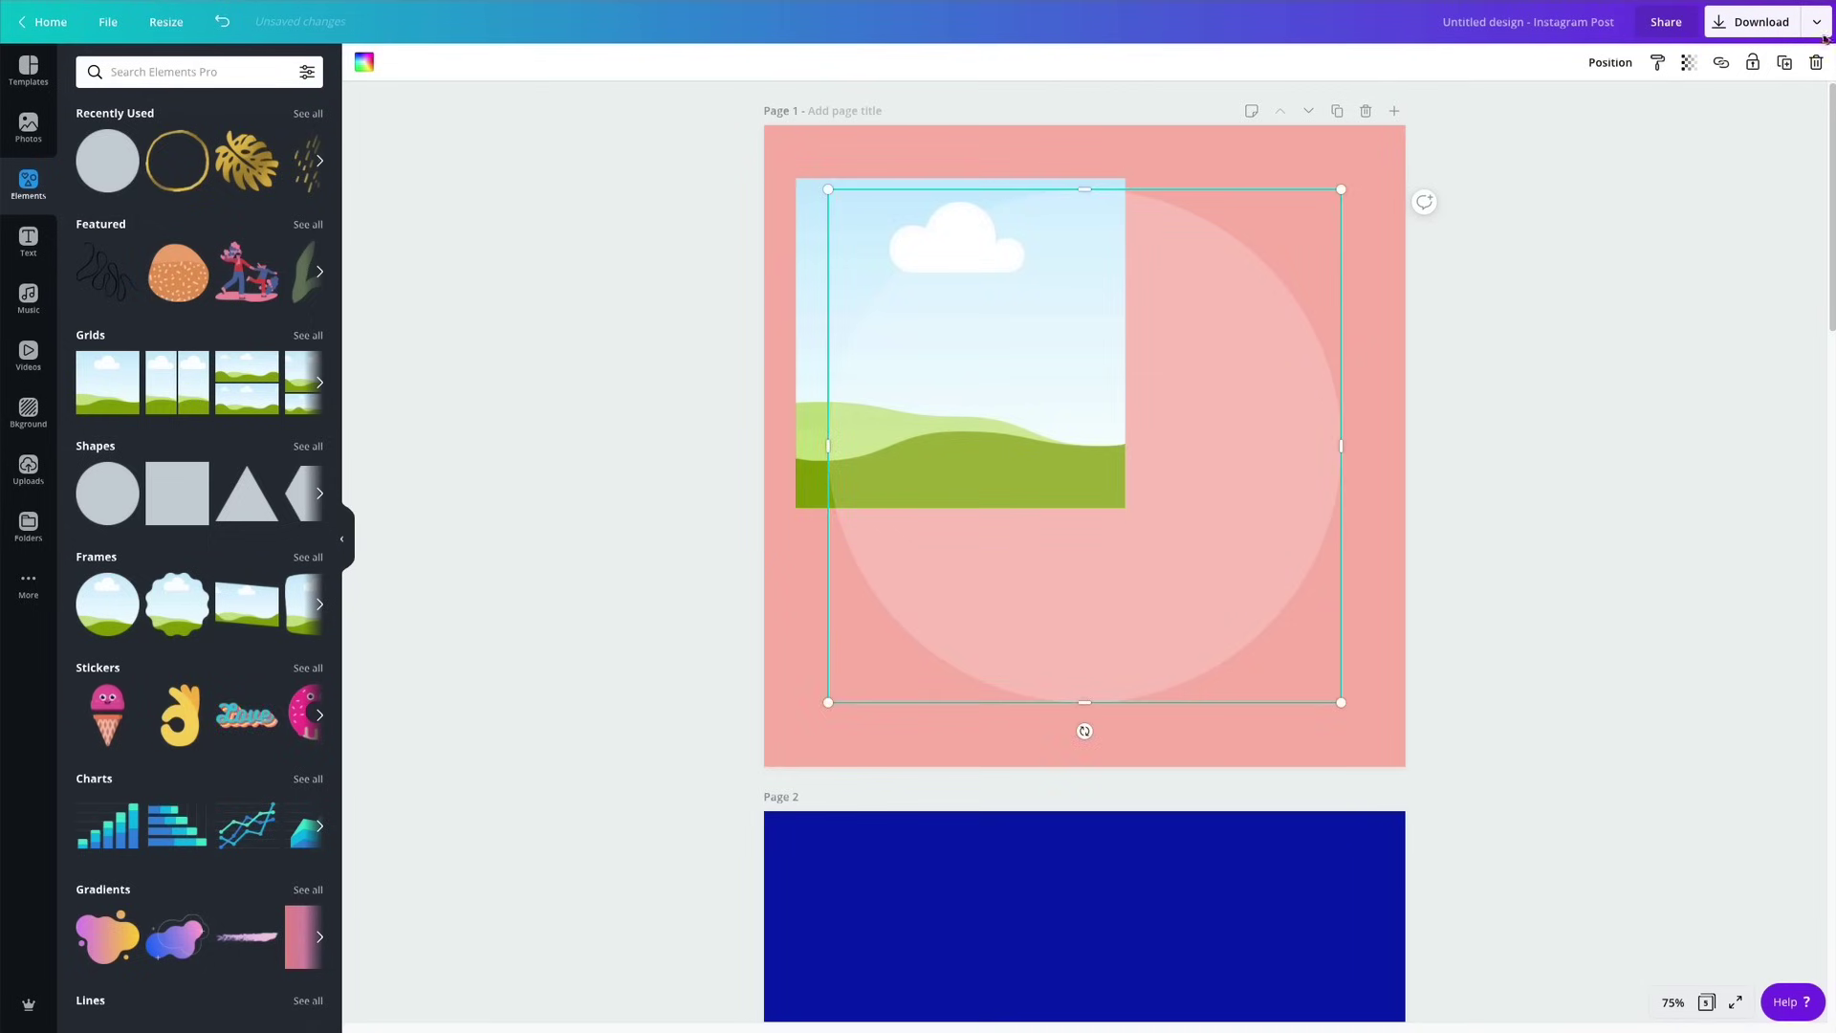
click(1615, 65)
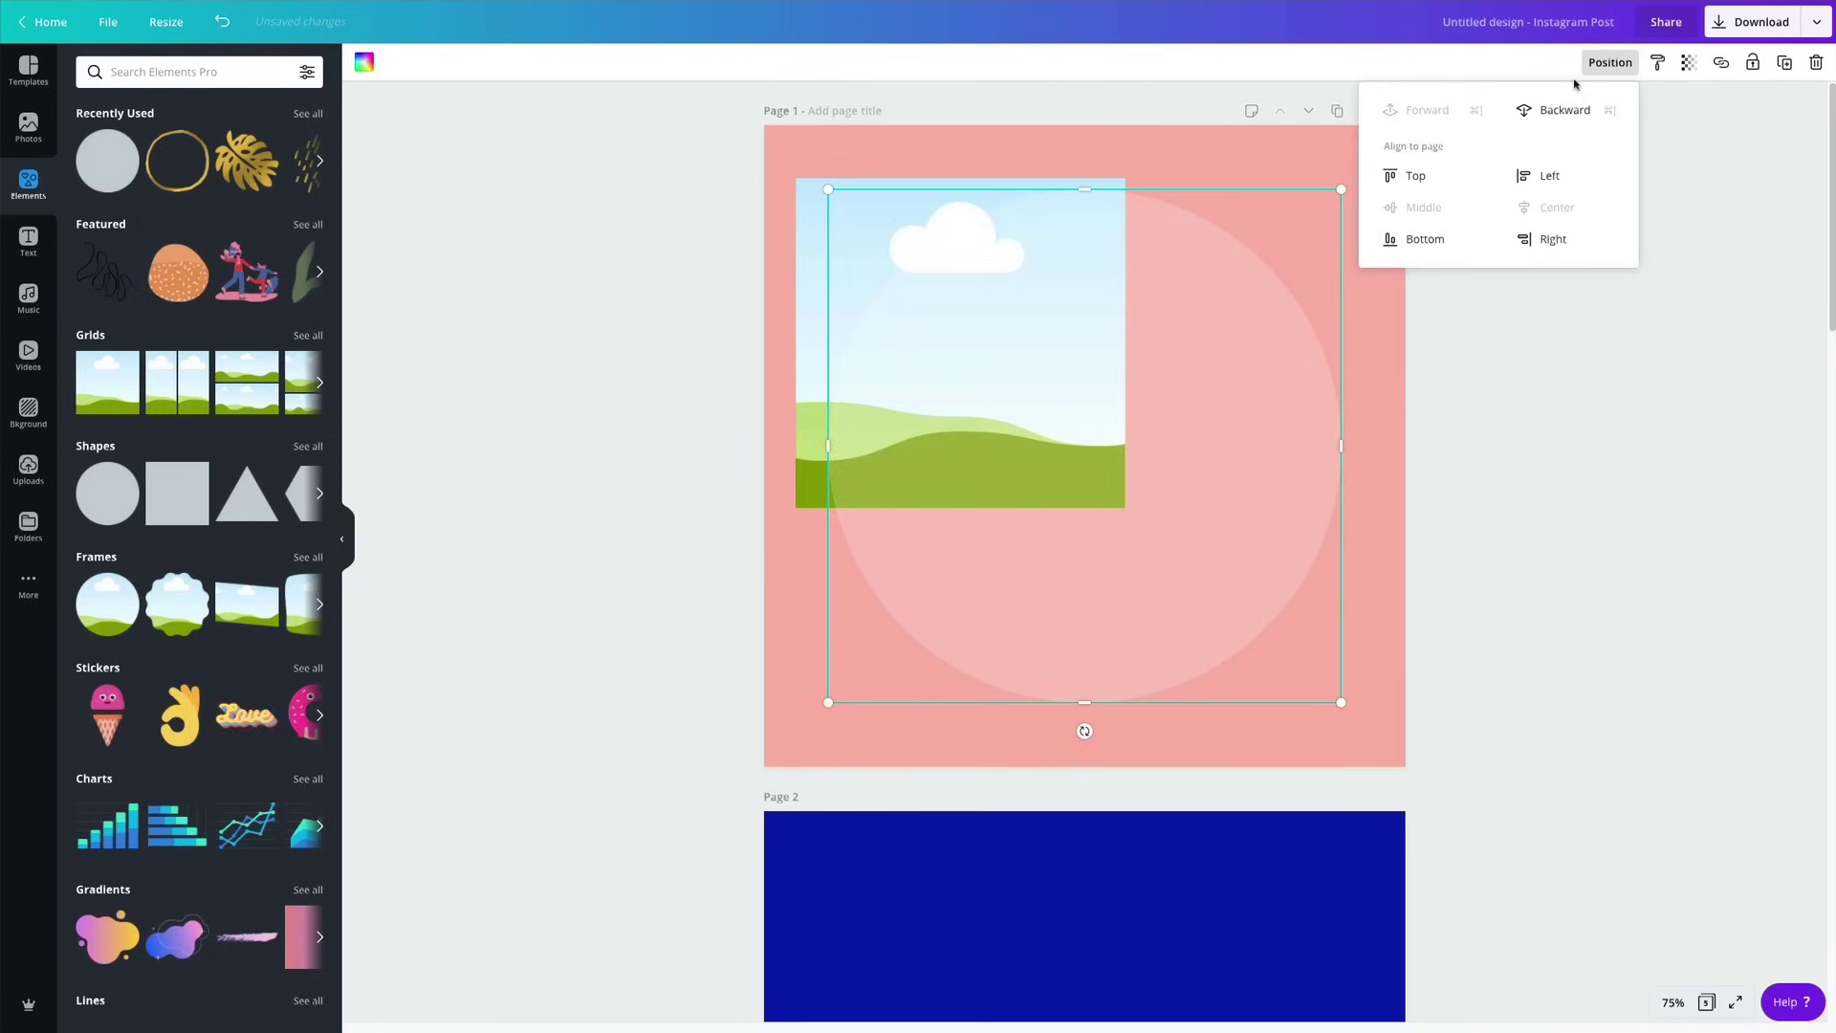
click(1552, 113)
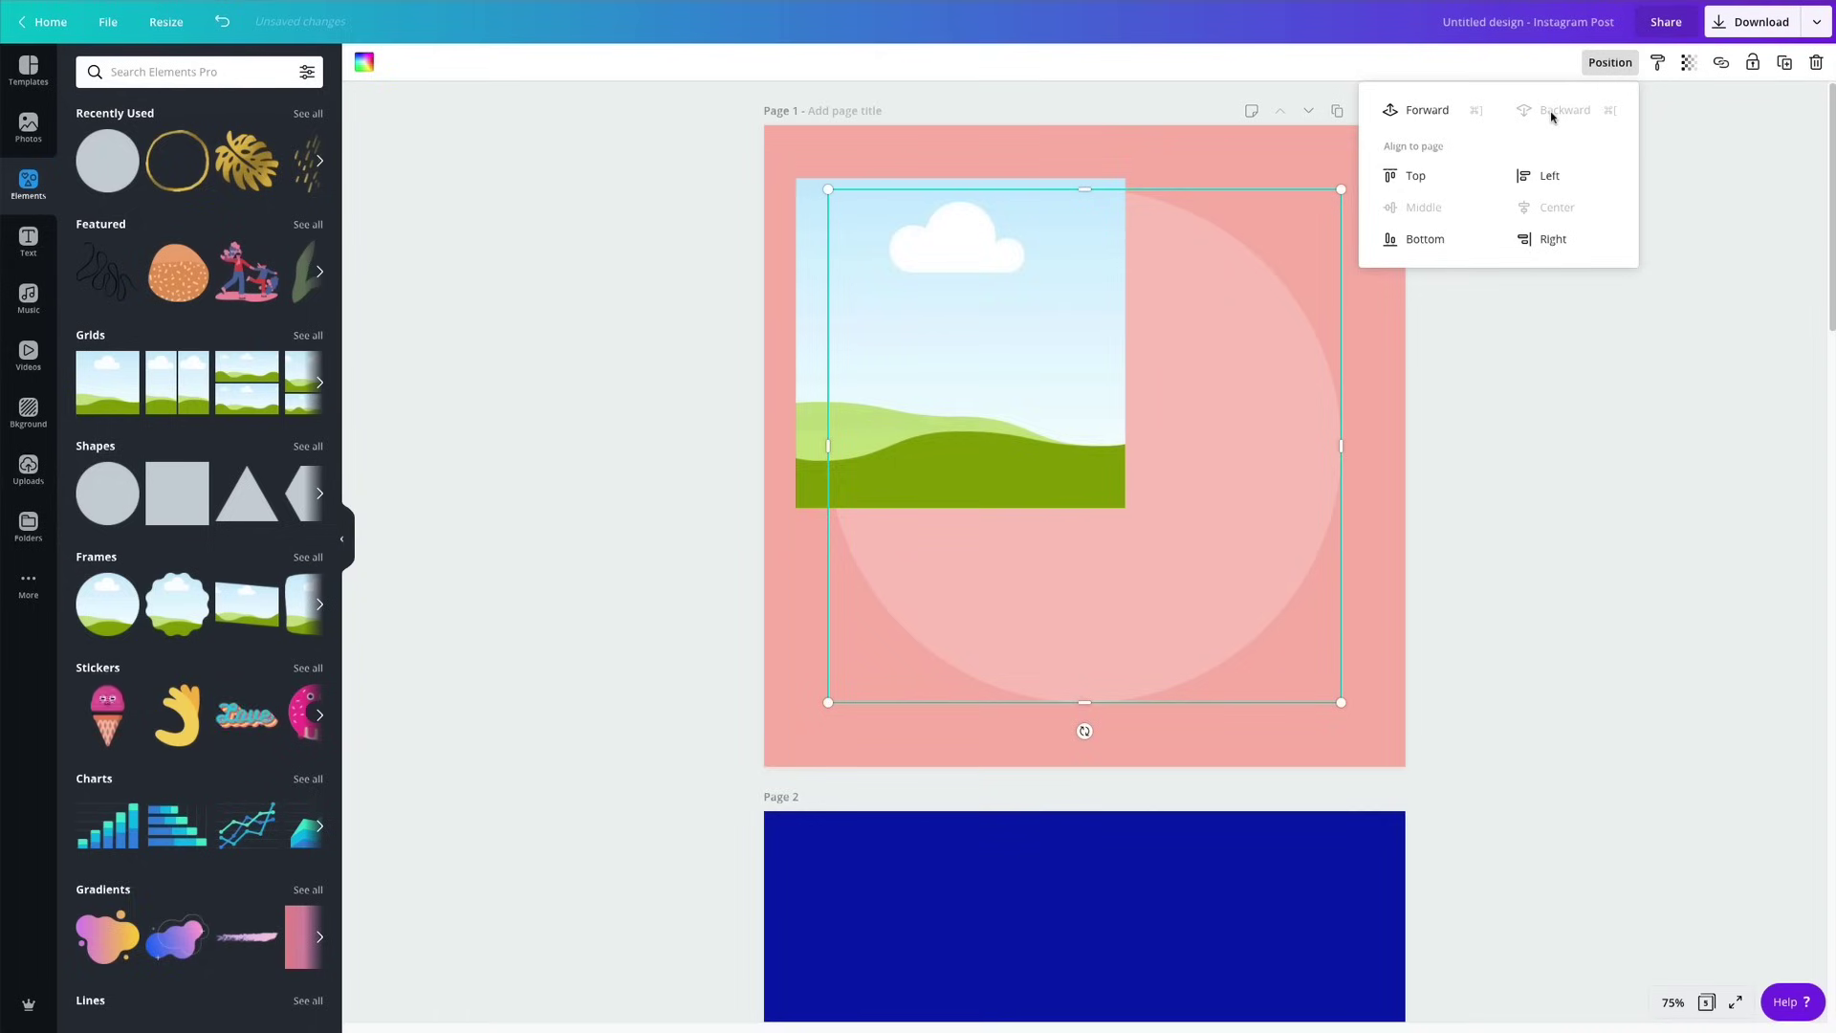
key(Escape)
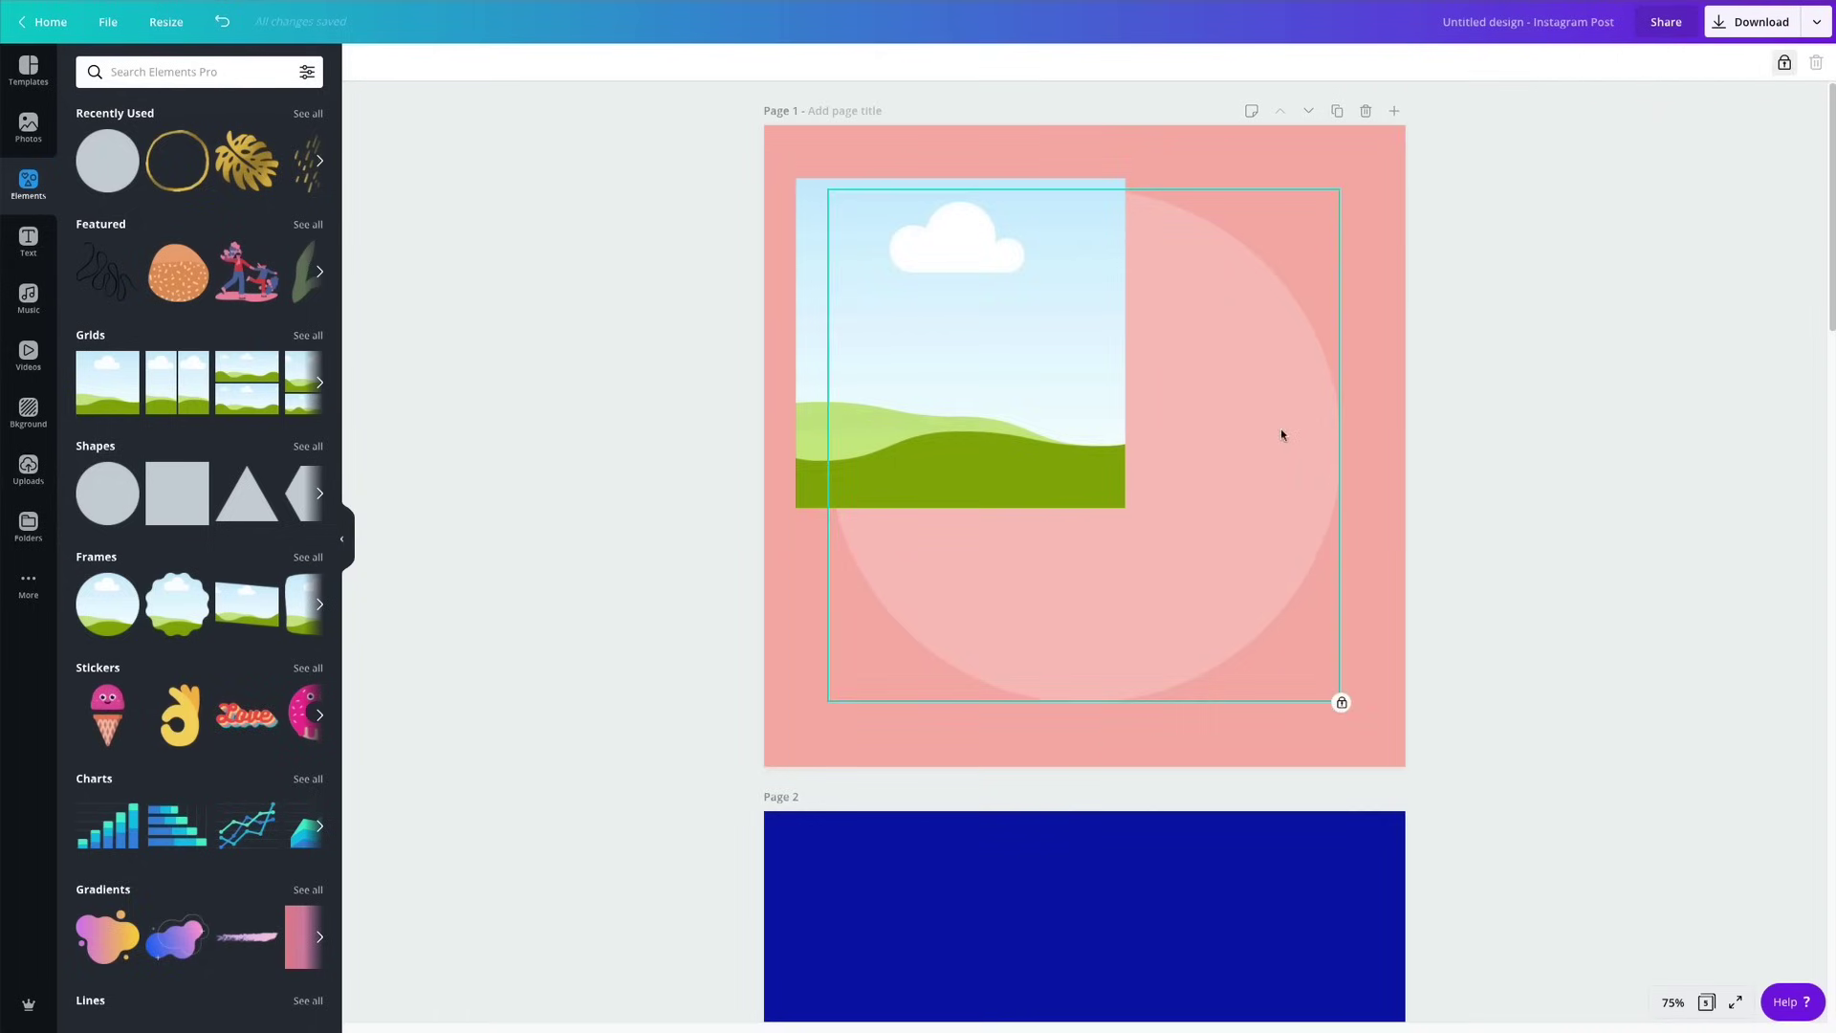
Nudge the landscape image up slightly and add a grey square shape.
click(915, 329)
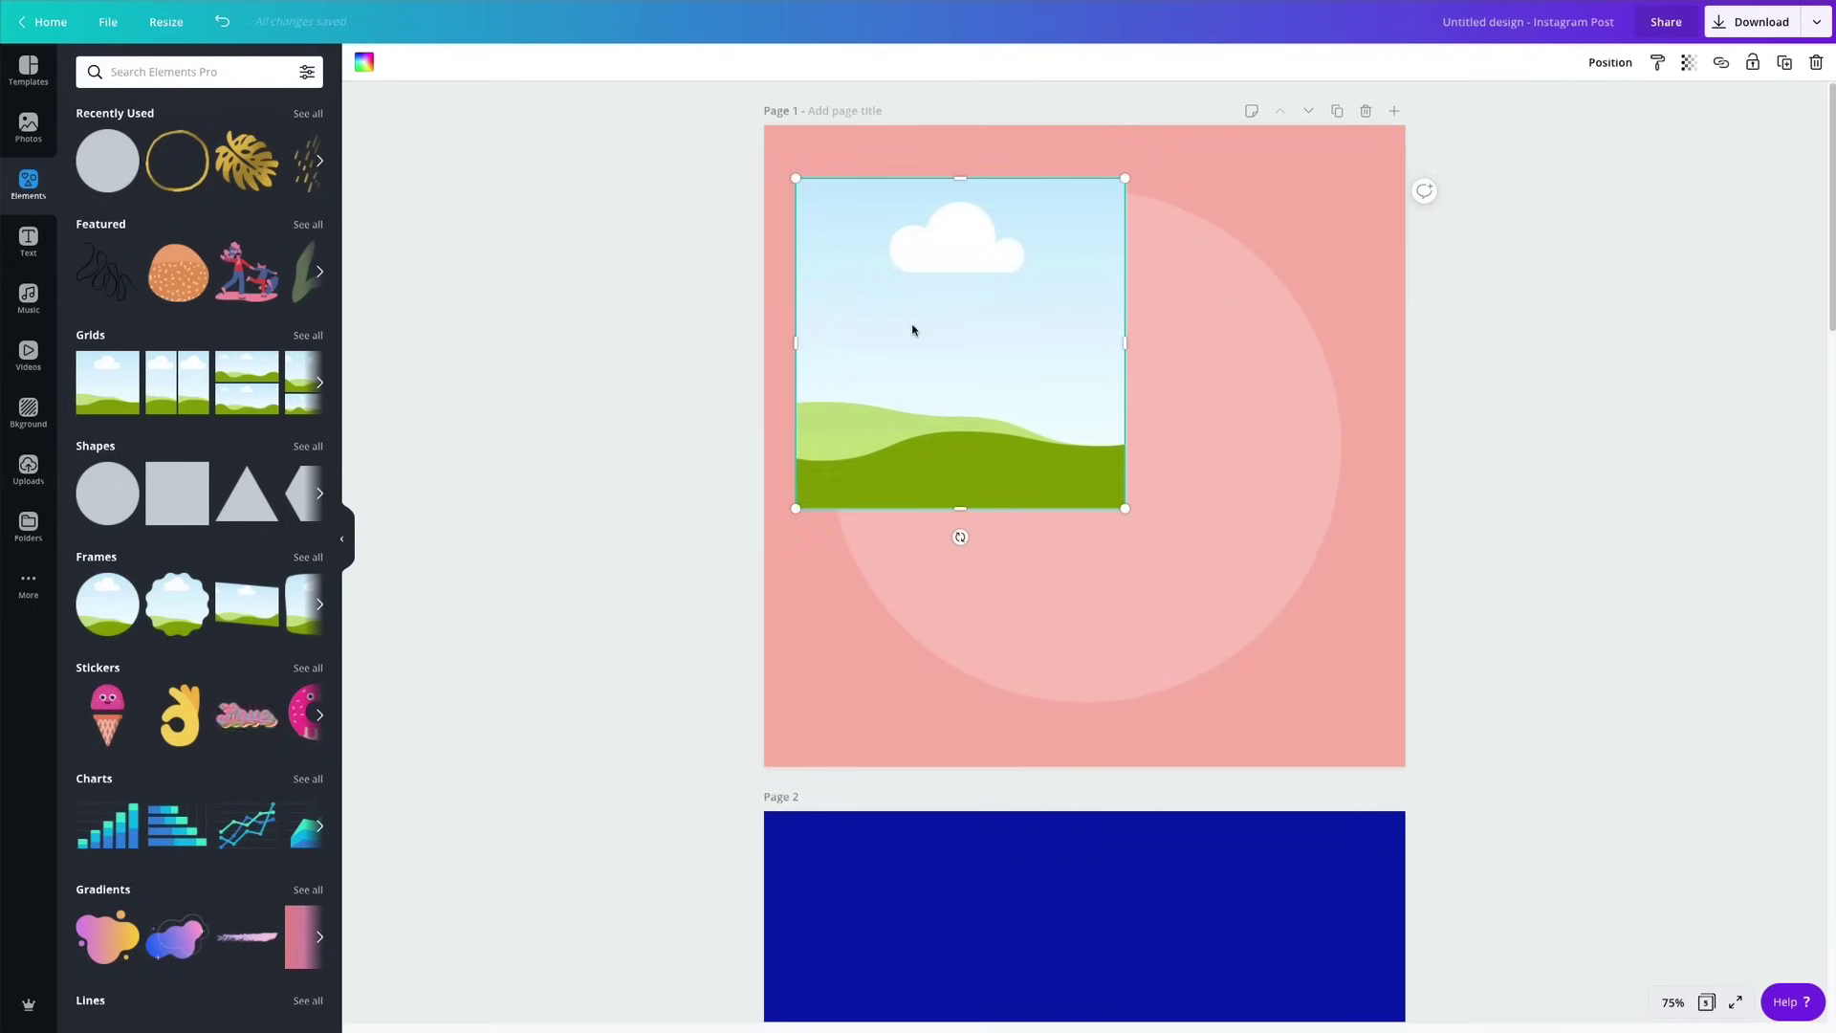
drag(912, 330, 909, 309)
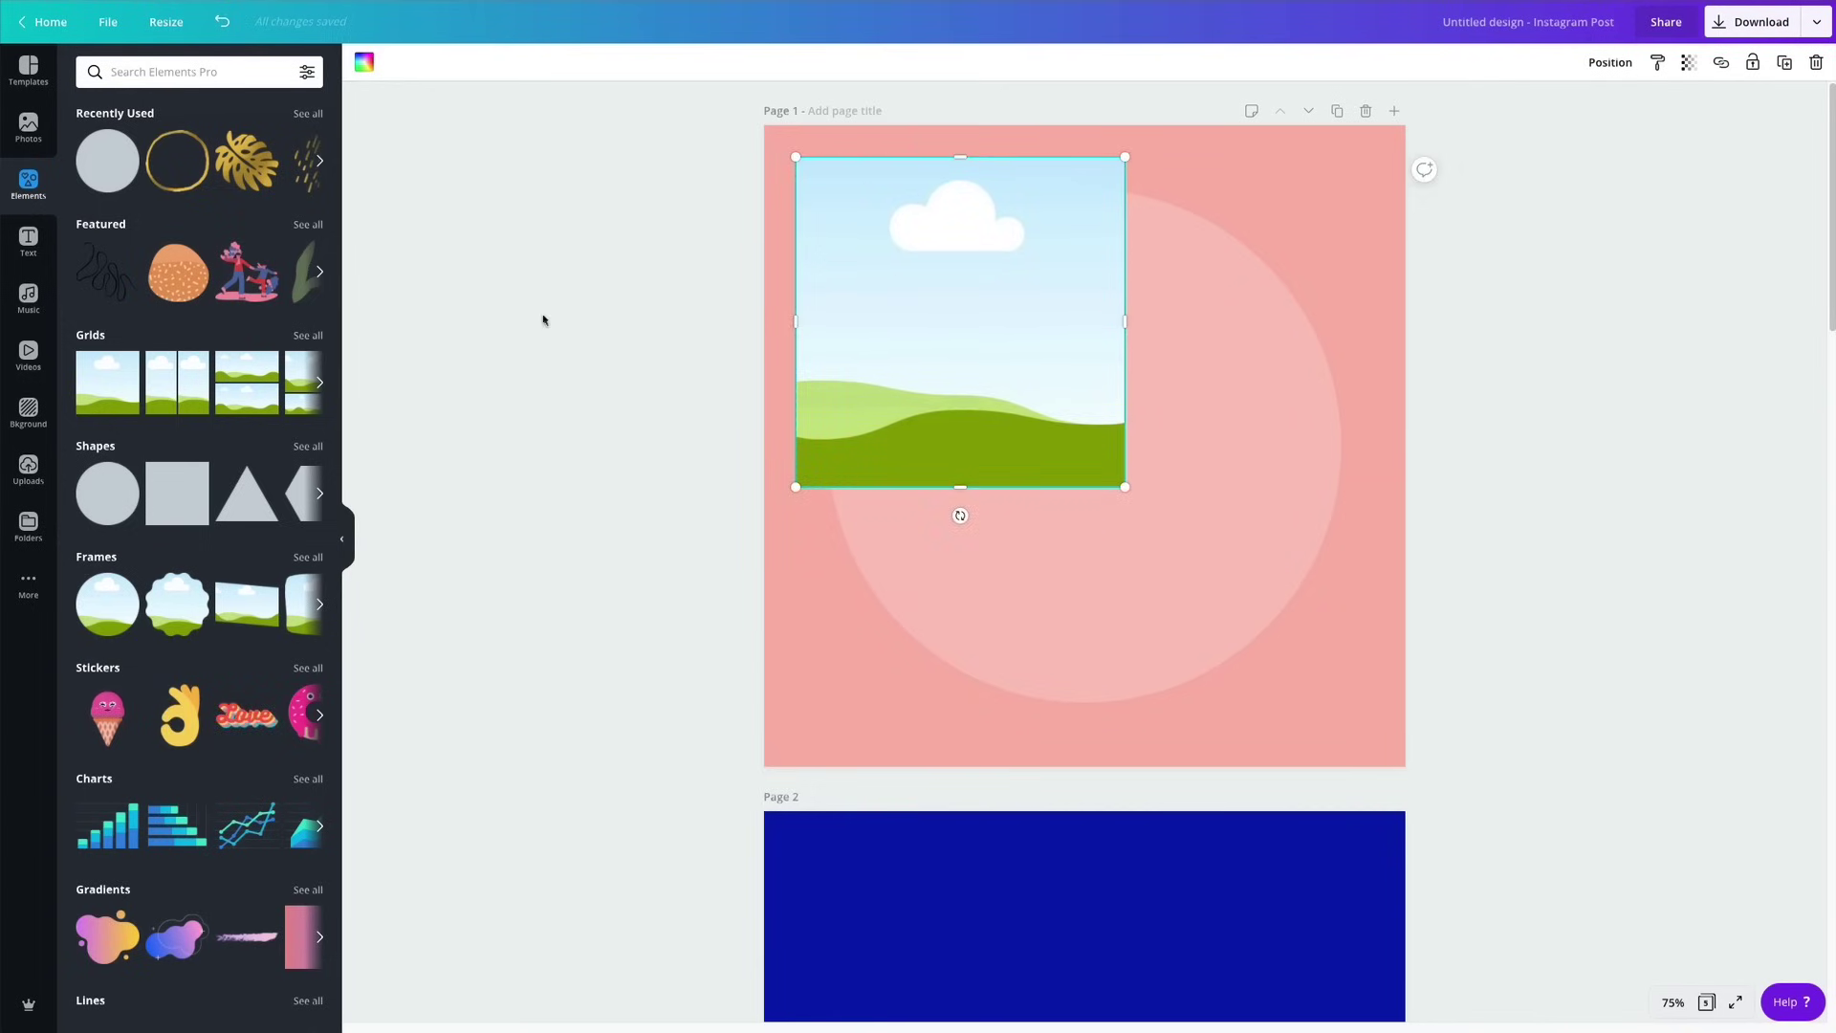
click(177, 492)
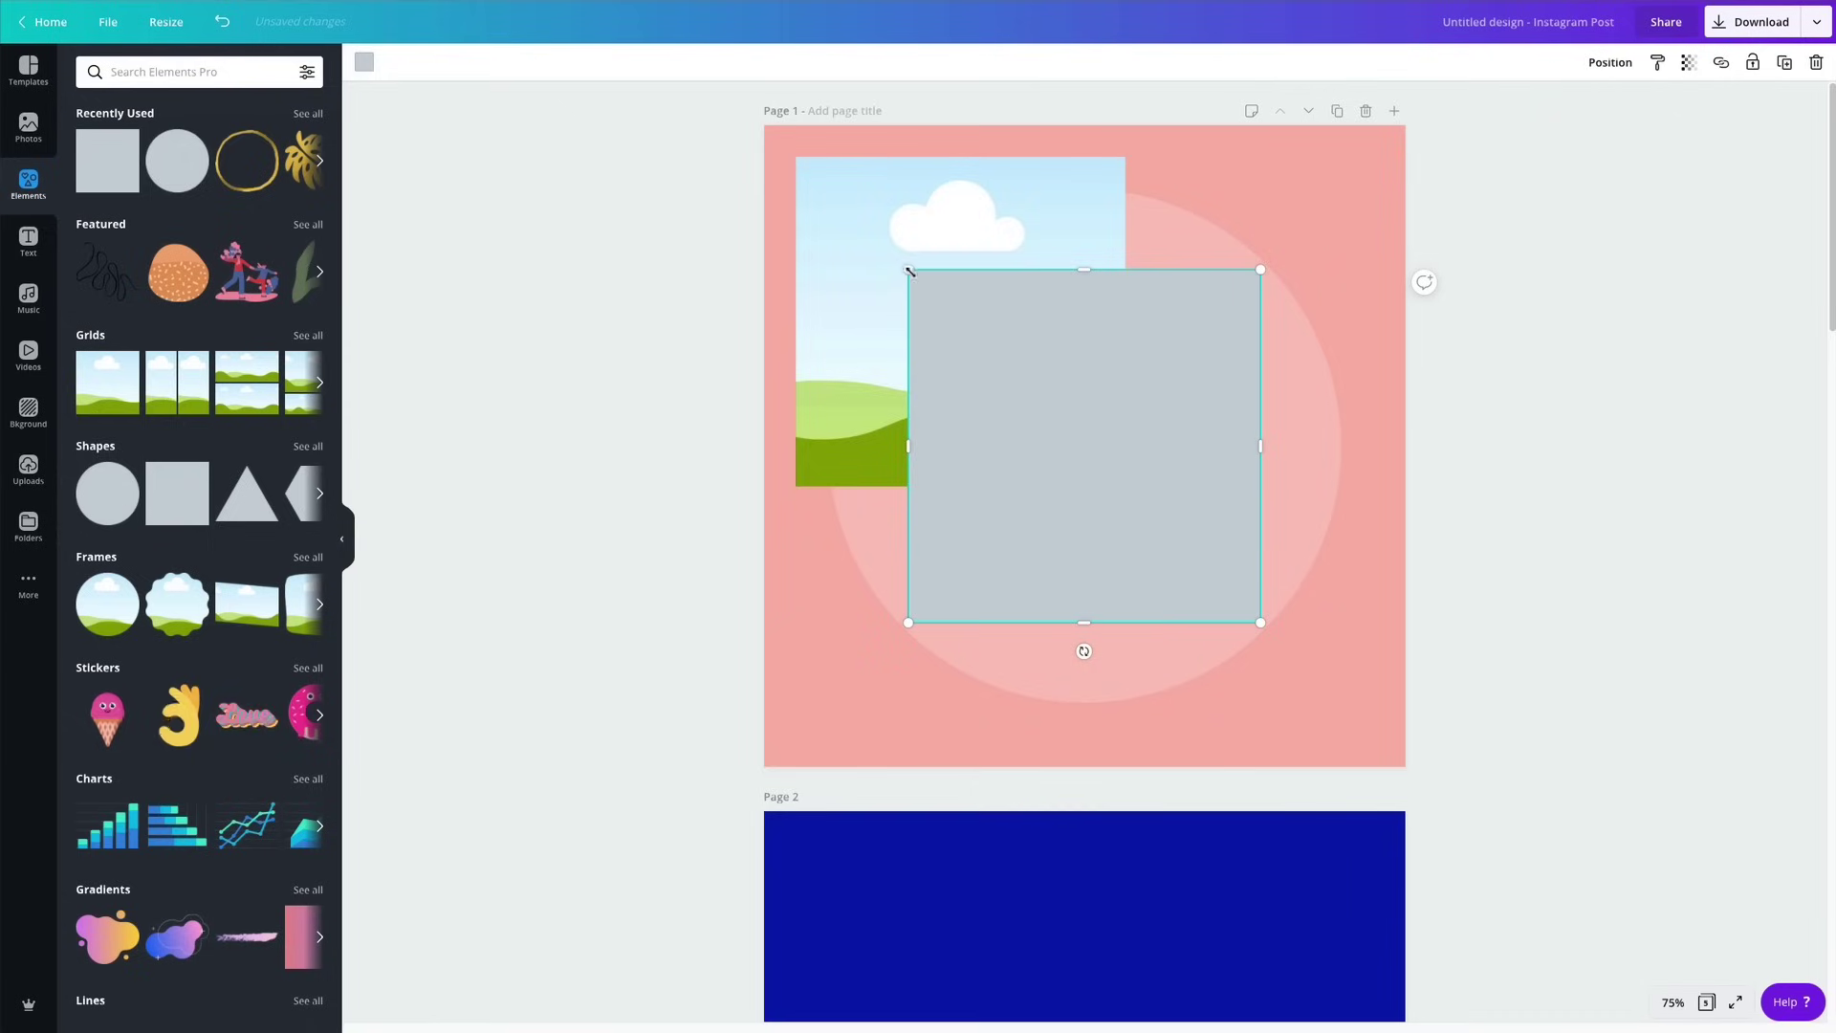
Shrink the grey square to a small size and colour it gold.
drag(909, 271, 899, 140)
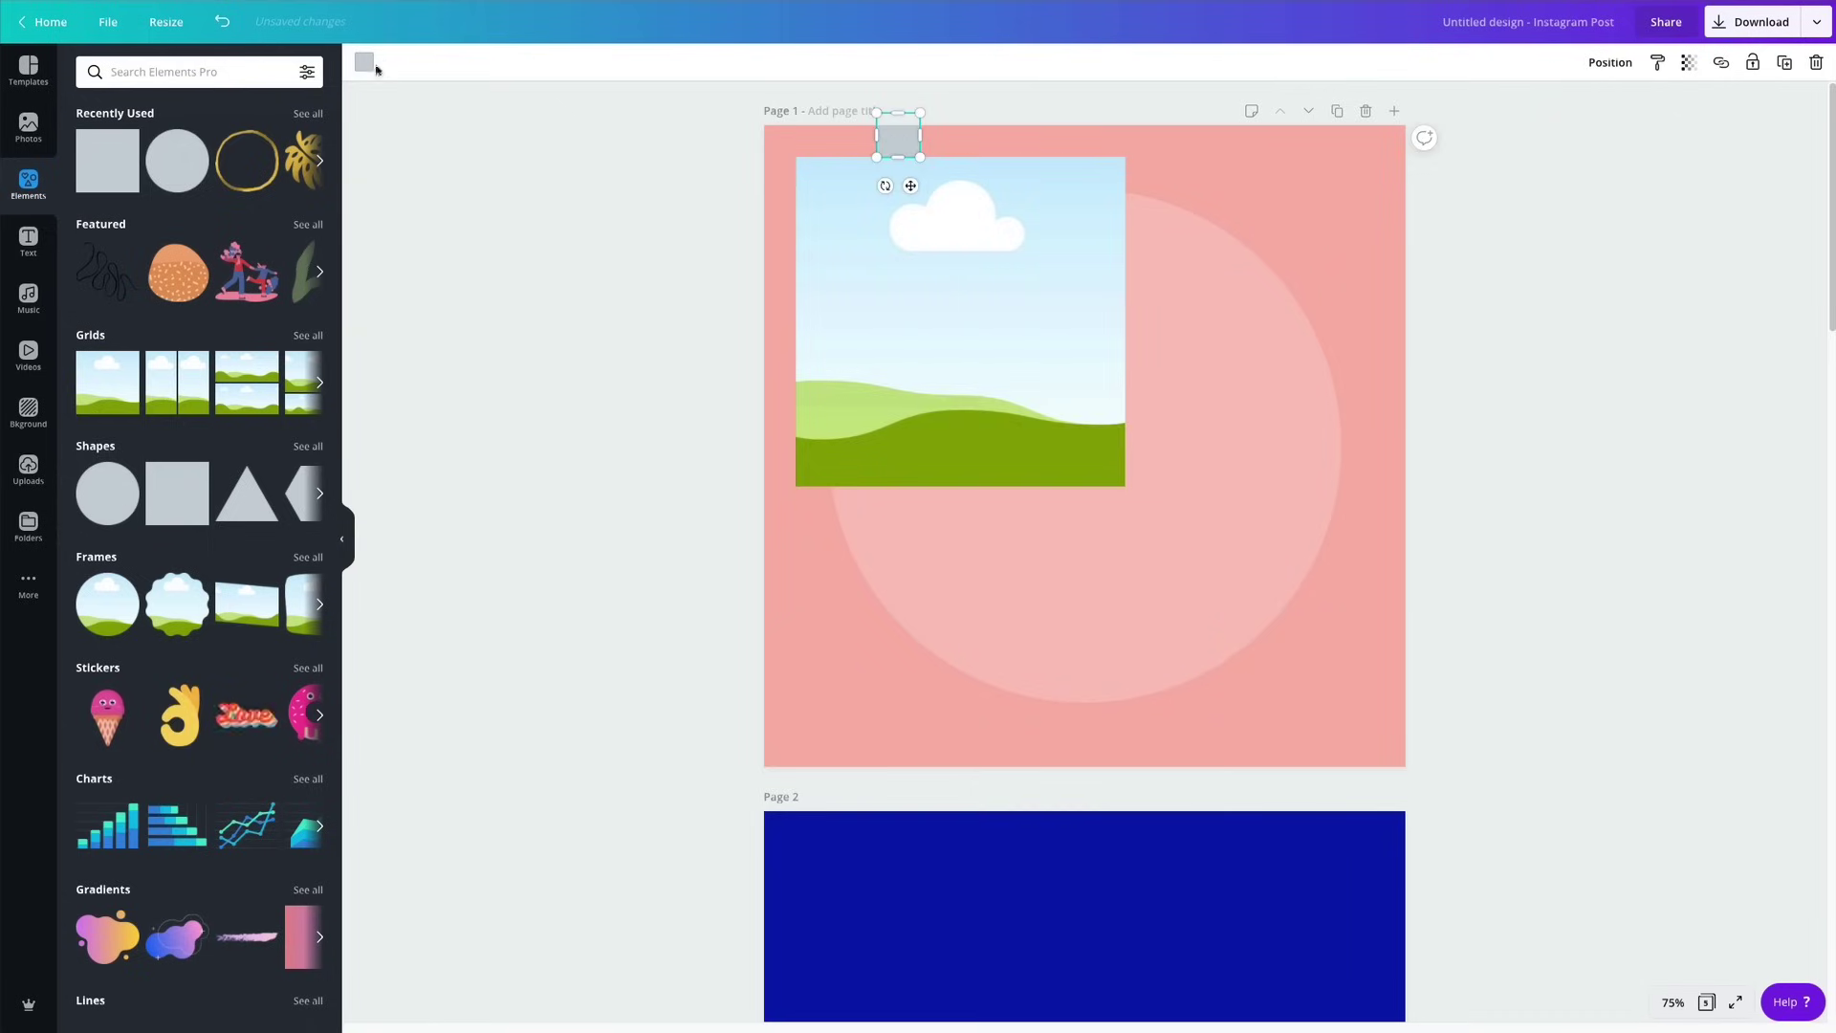
click(364, 62)
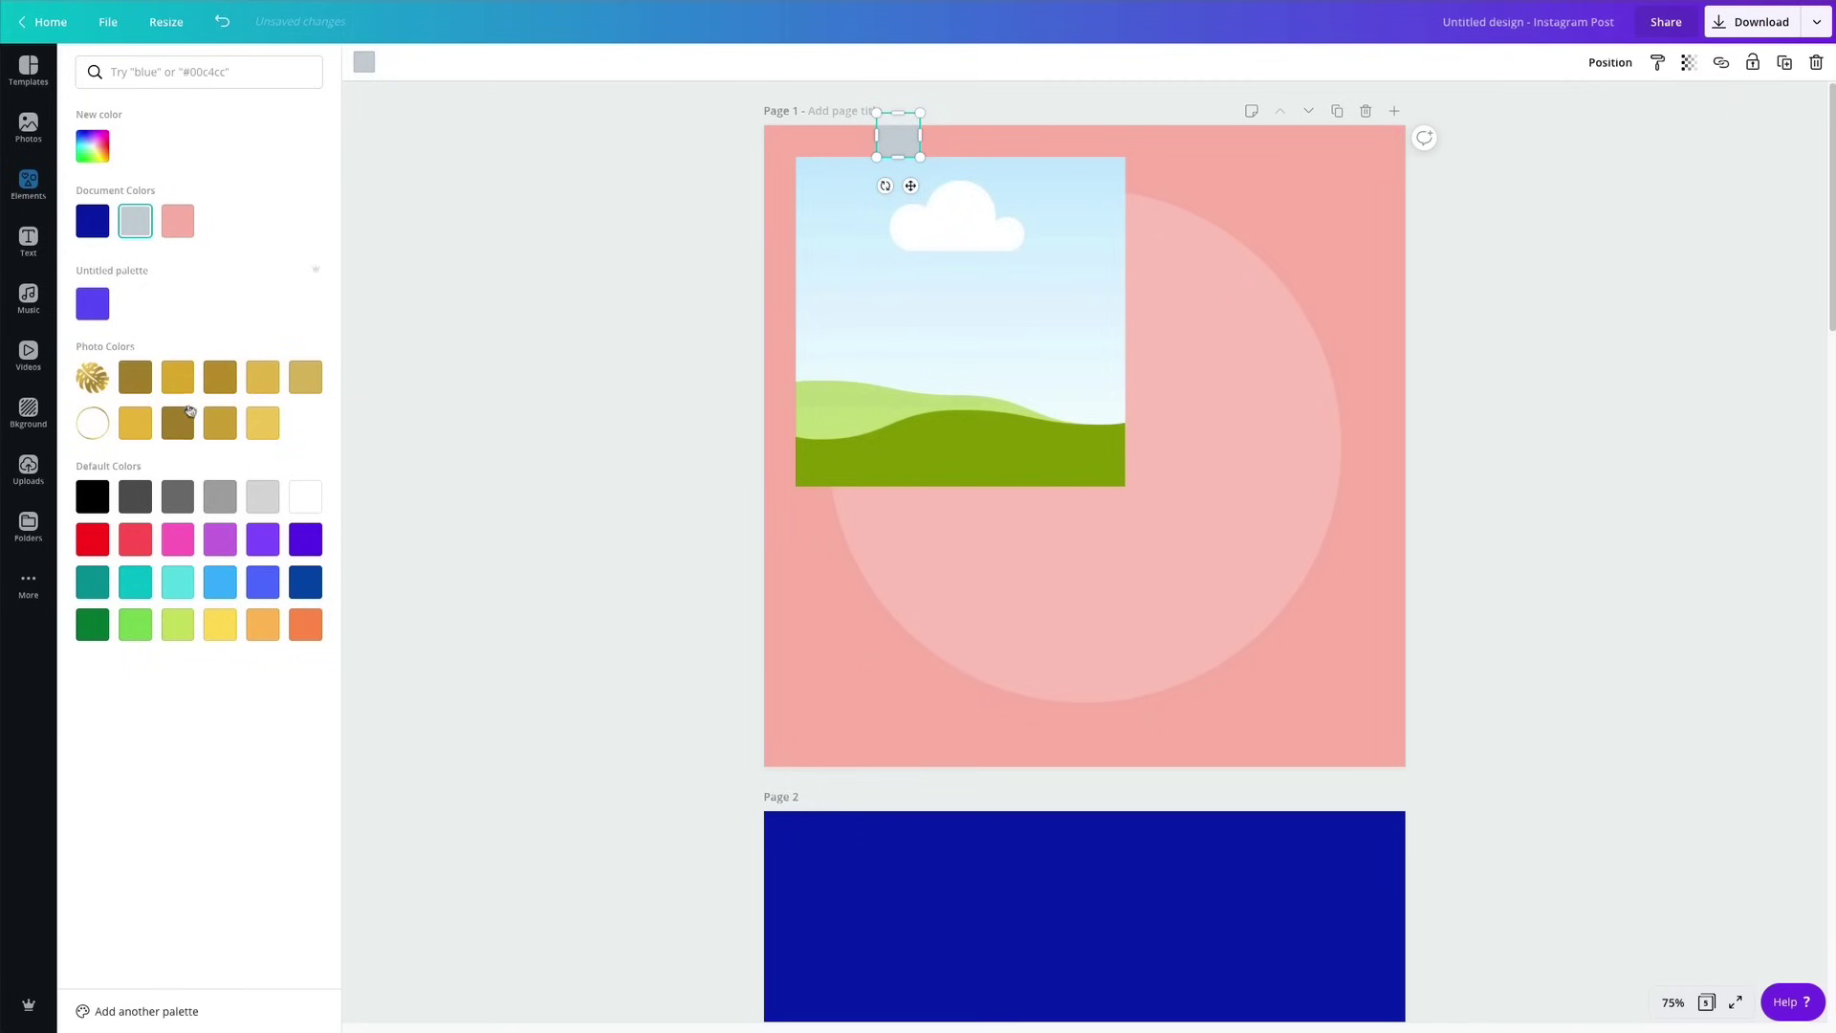
click(177, 376)
Place the gold square against the top edge, adjusting the landscape image slightly.
click(967, 276)
drag(966, 276, 969, 296)
drag(902, 153, 852, 165)
drag(907, 263, 898, 259)
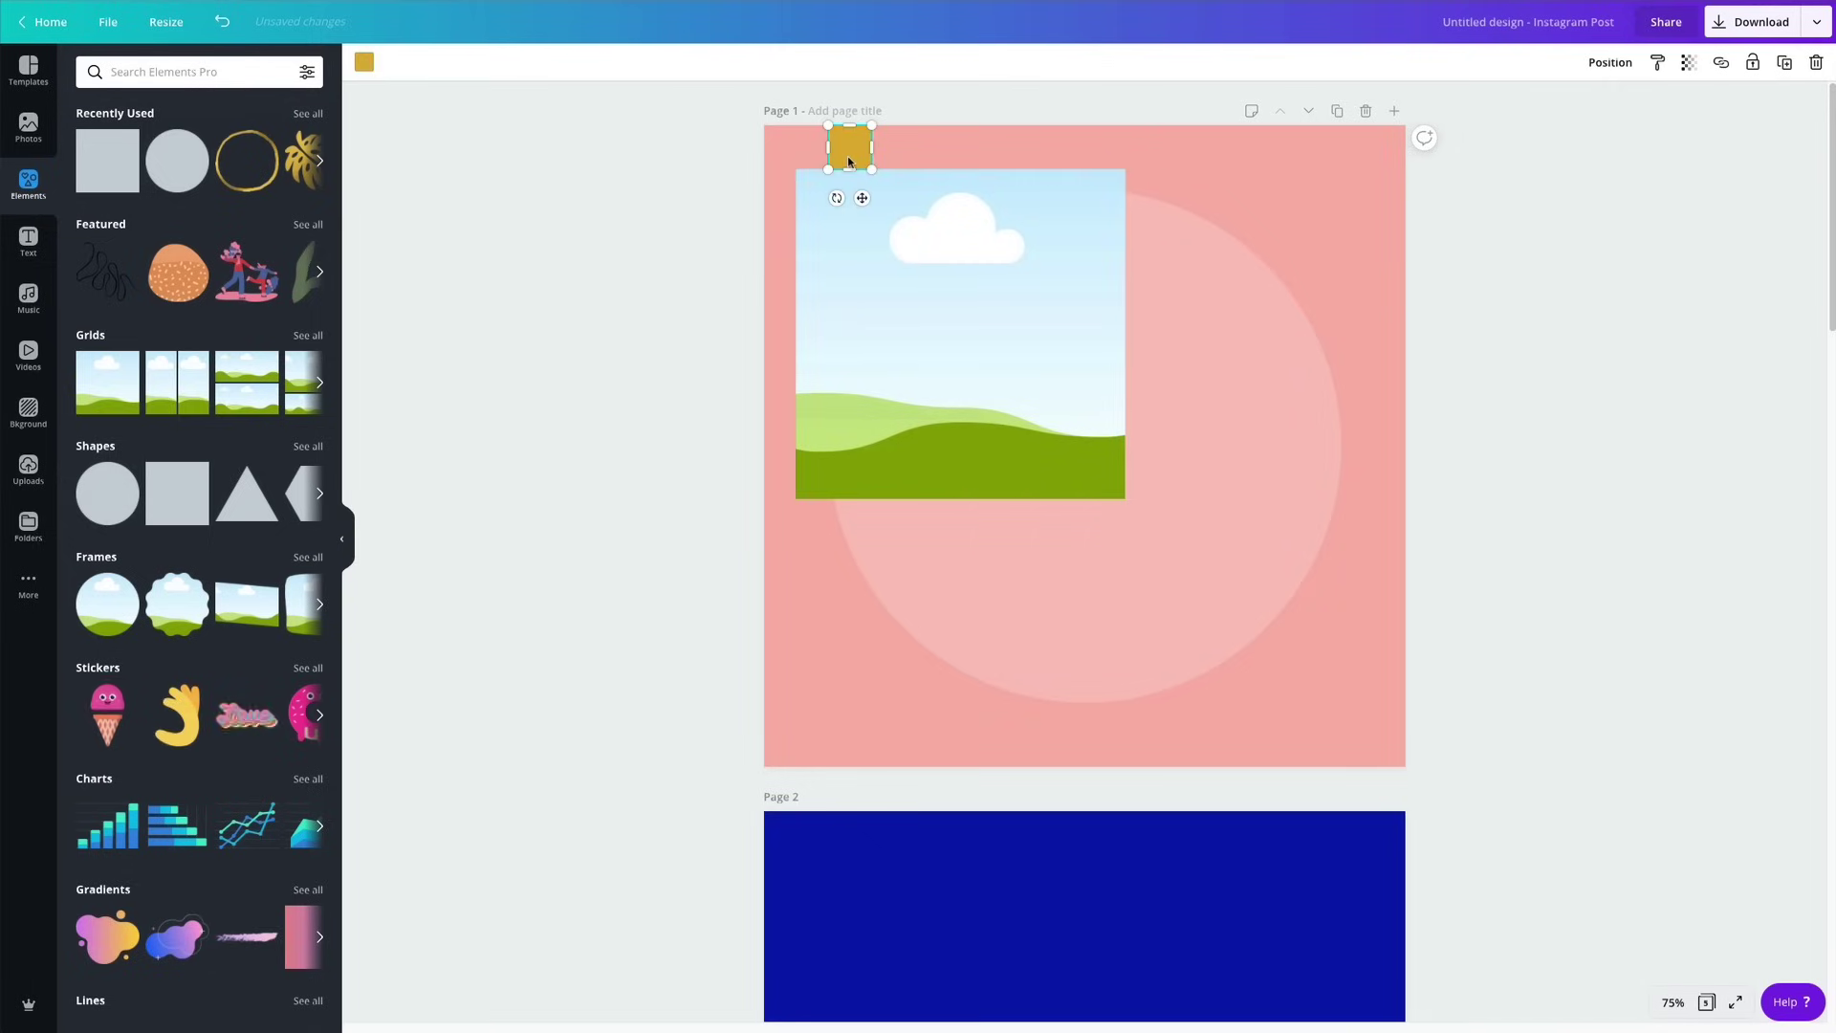
click(705, 205)
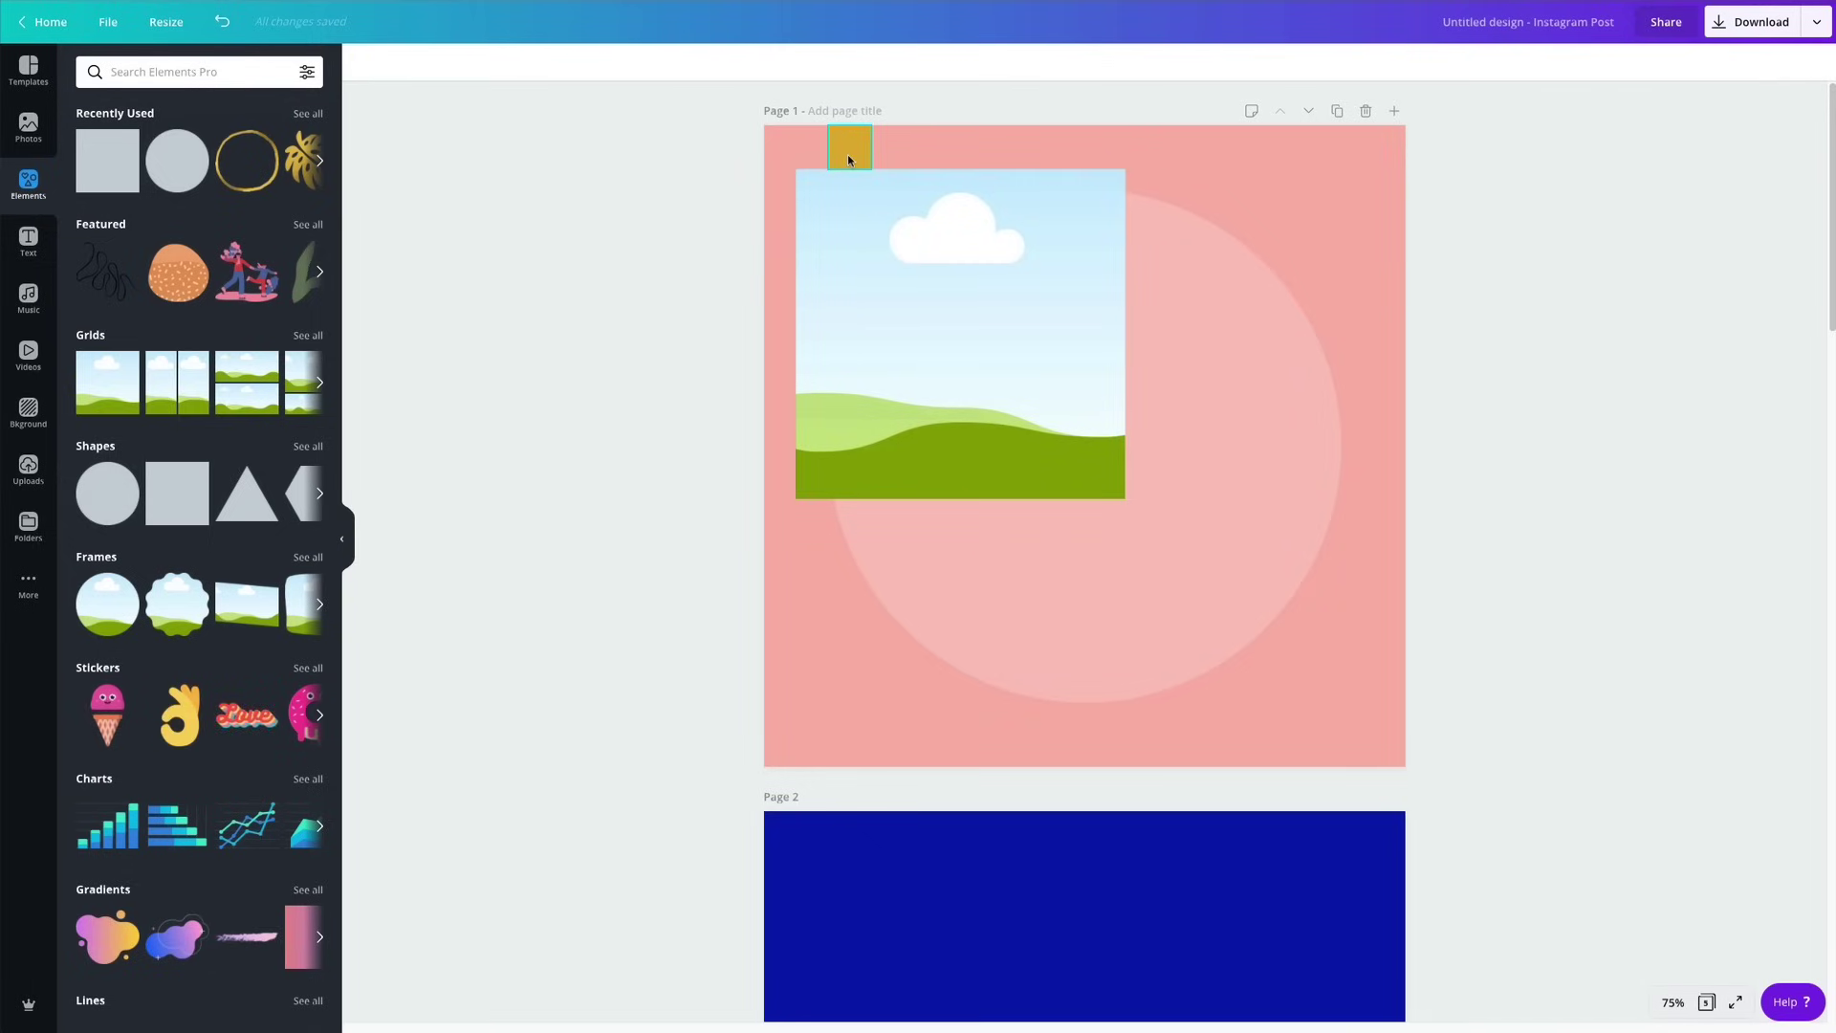
Copy the gold square to the page's left edge and shift the image slightly right.
drag(849, 160, 788, 219)
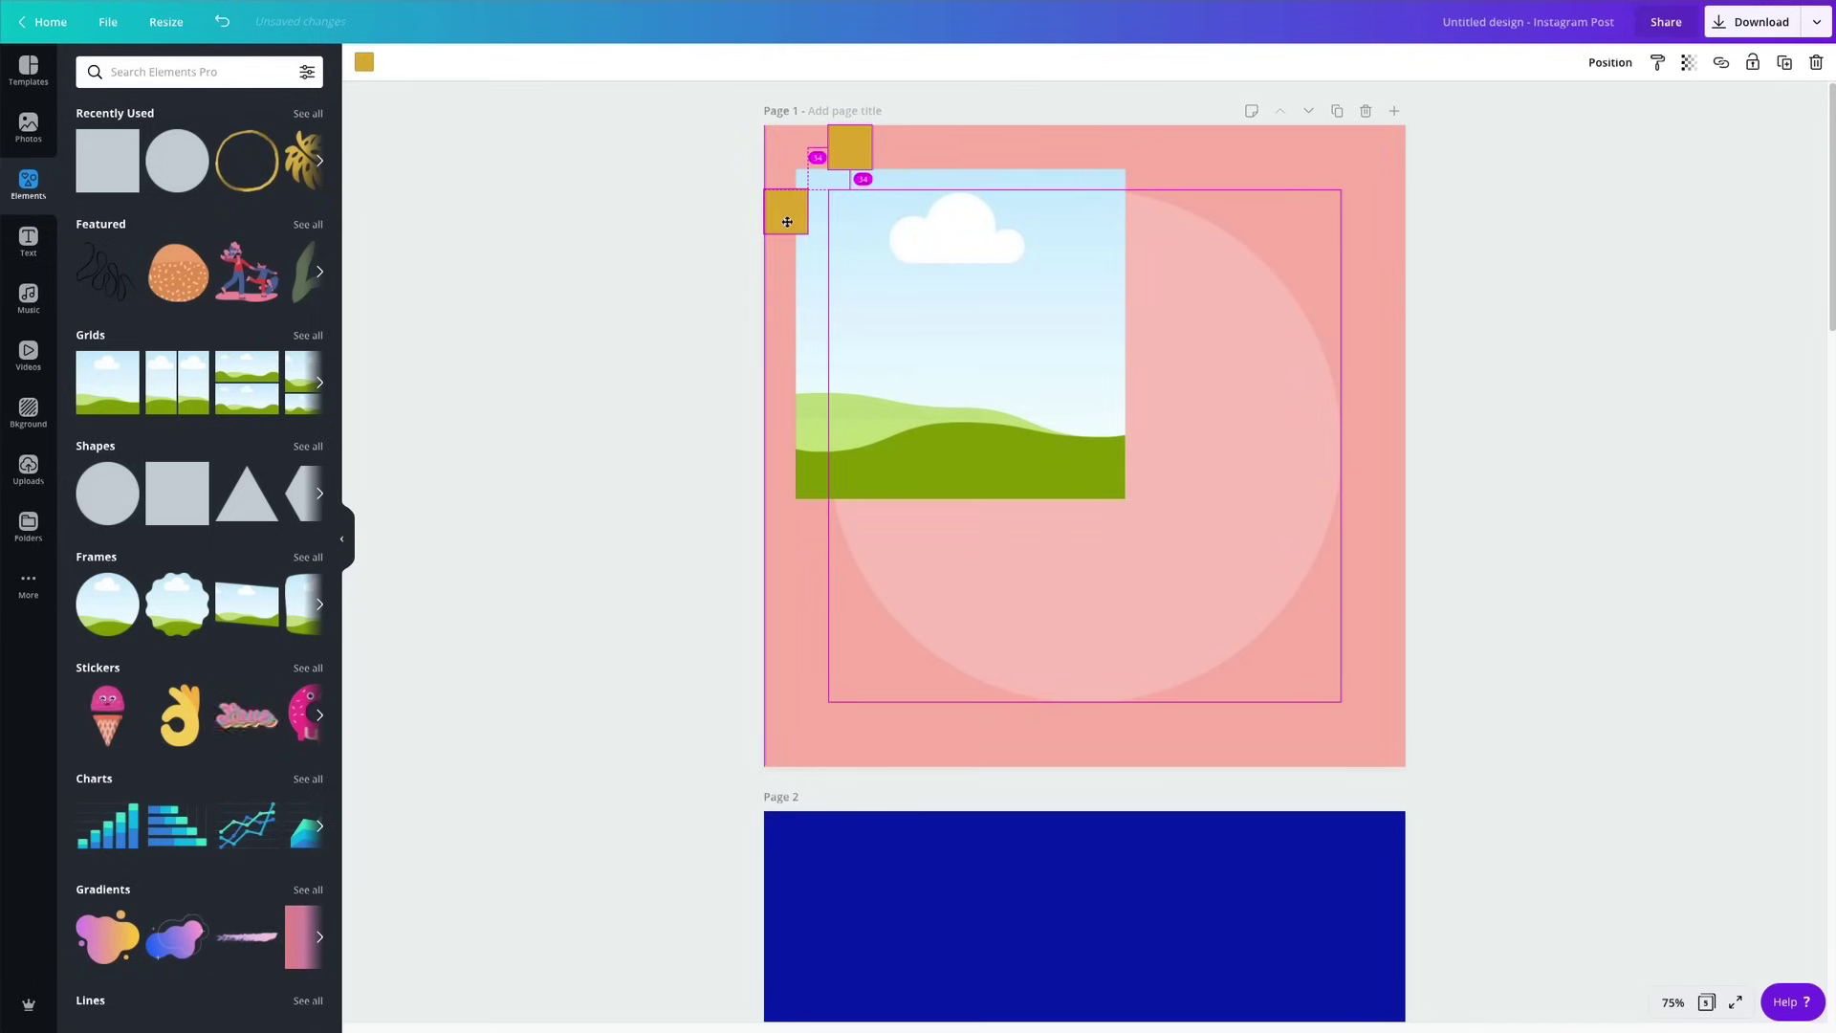
drag(909, 316, 920, 311)
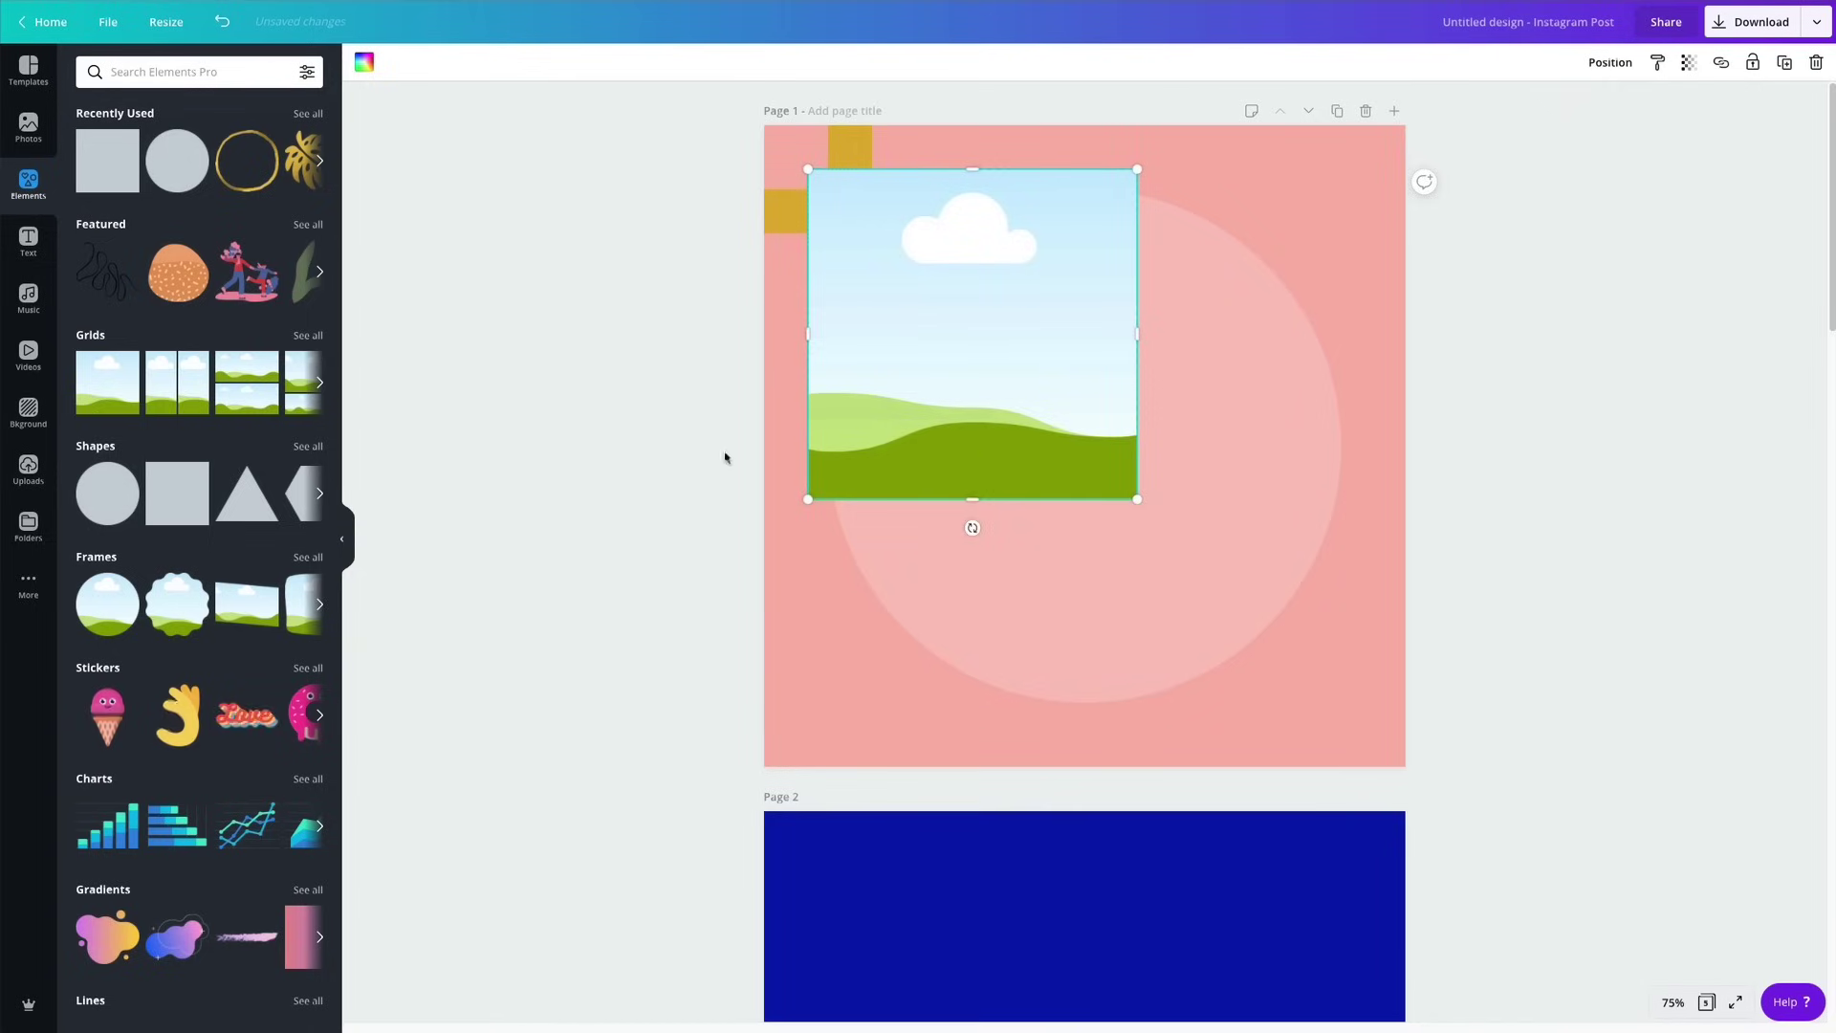
click(584, 444)
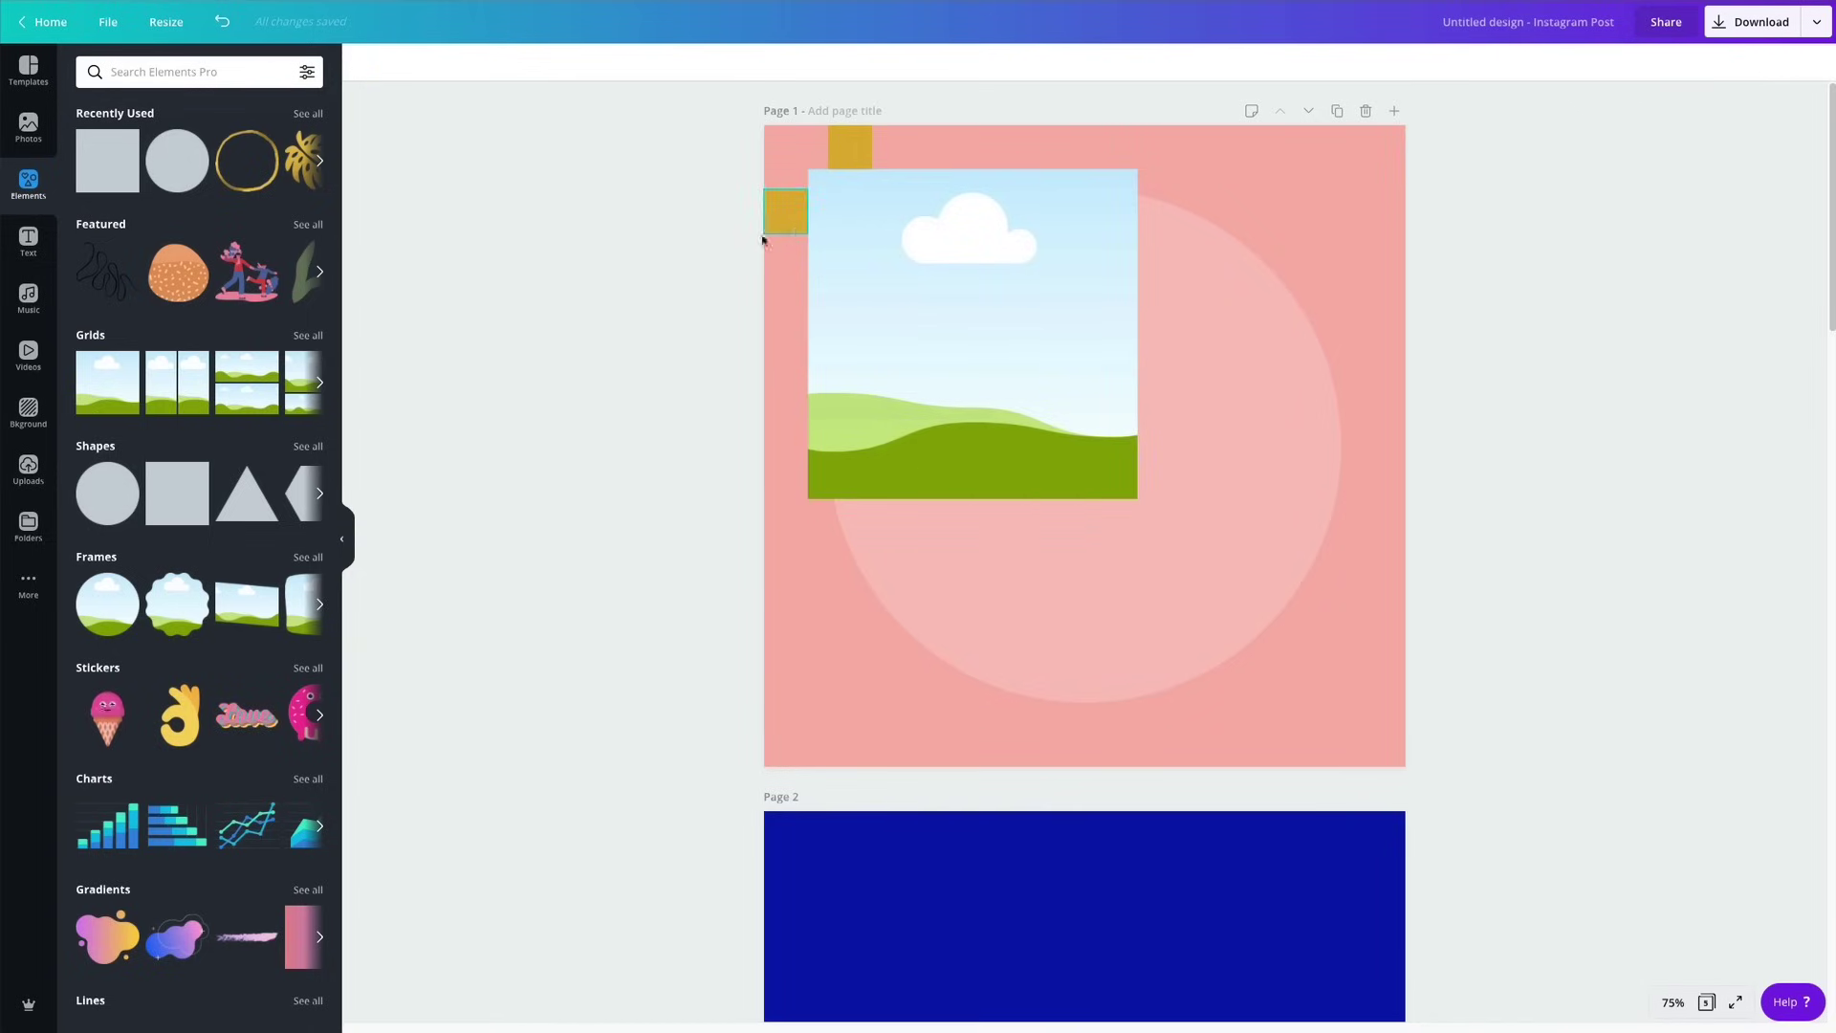
click(961, 411)
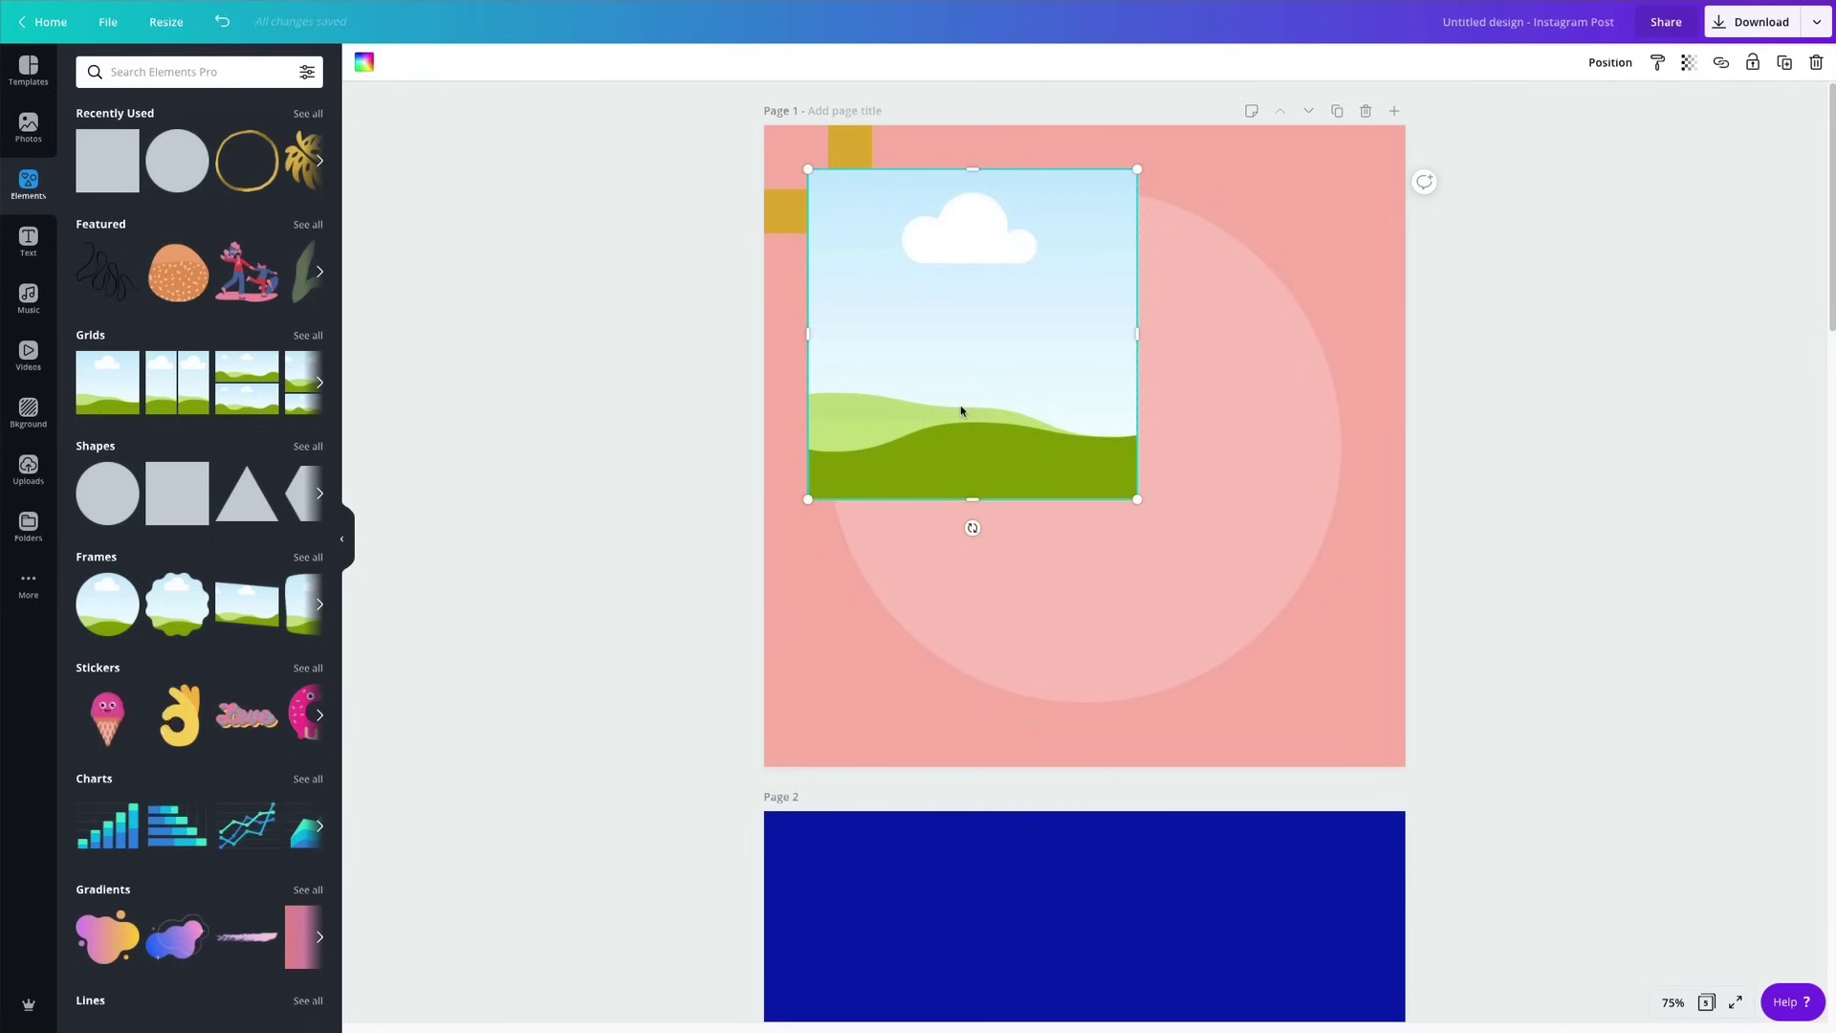
Duplicate the landscape image to lower-right and copy both gold squares to the bottom-right corner.
drag(959, 401, 1191, 636)
drag(1174, 627, 1172, 618)
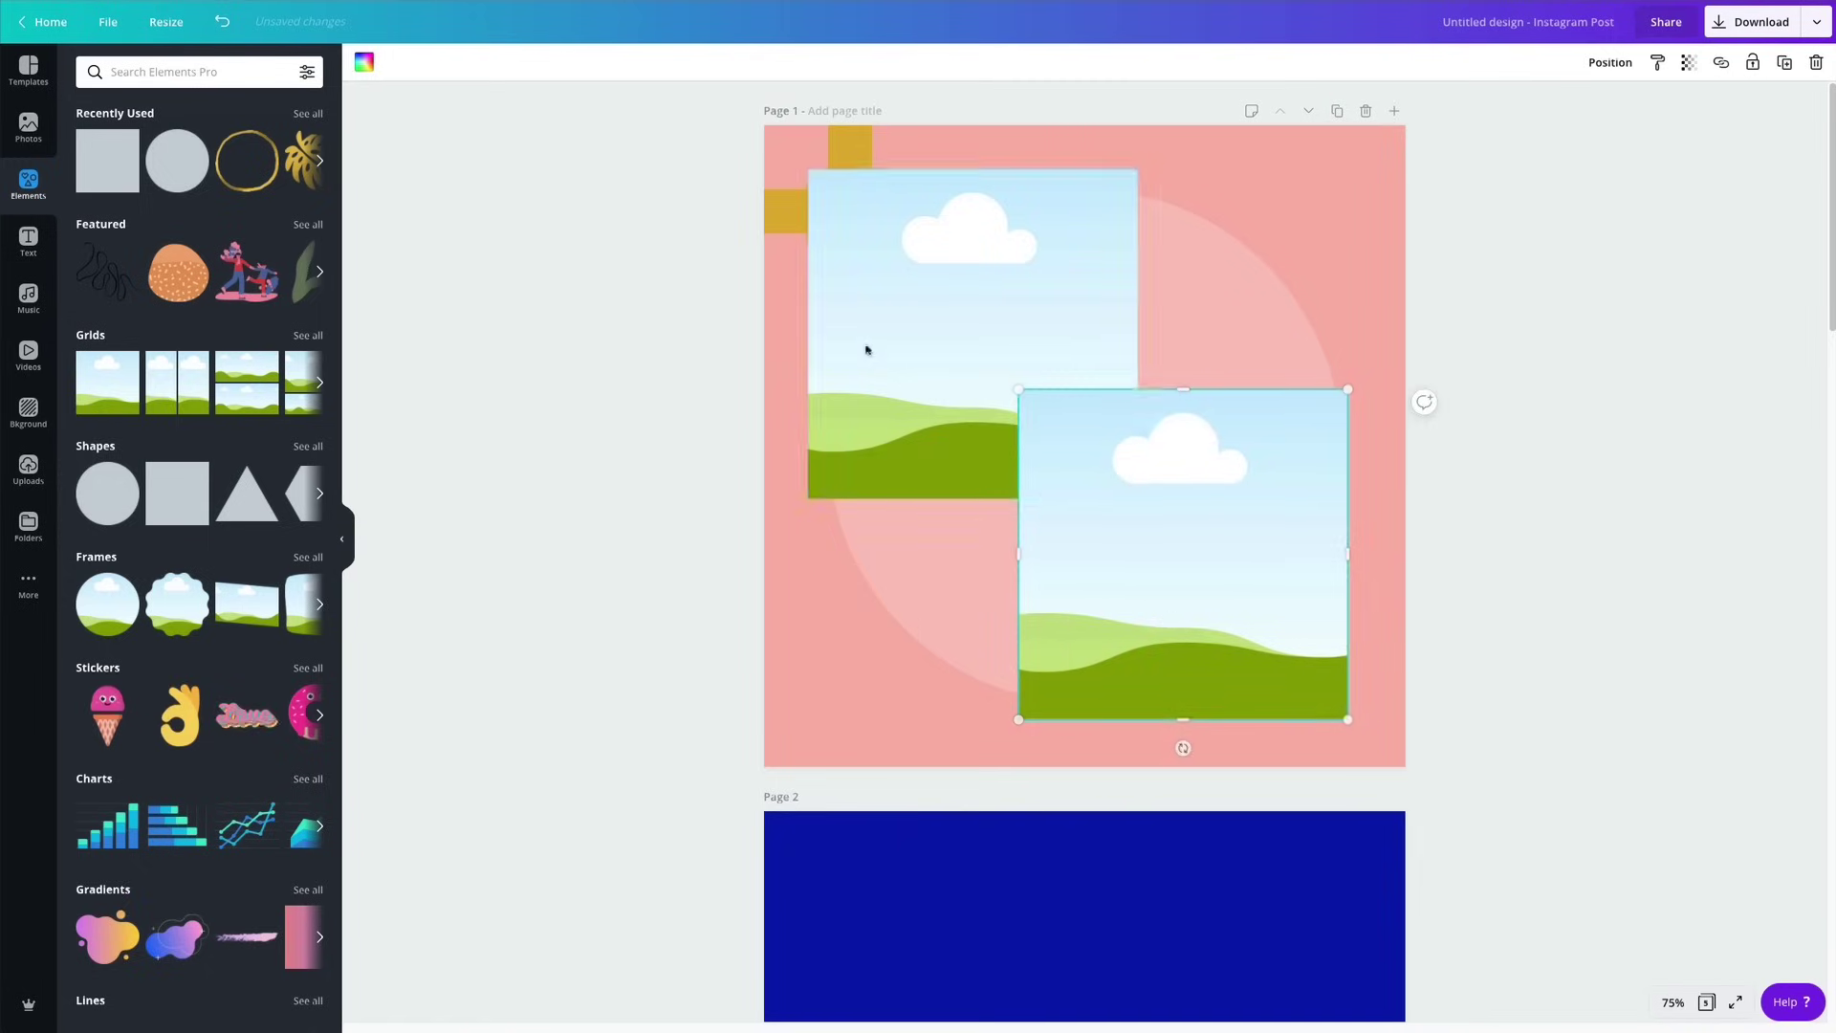
click(784, 228)
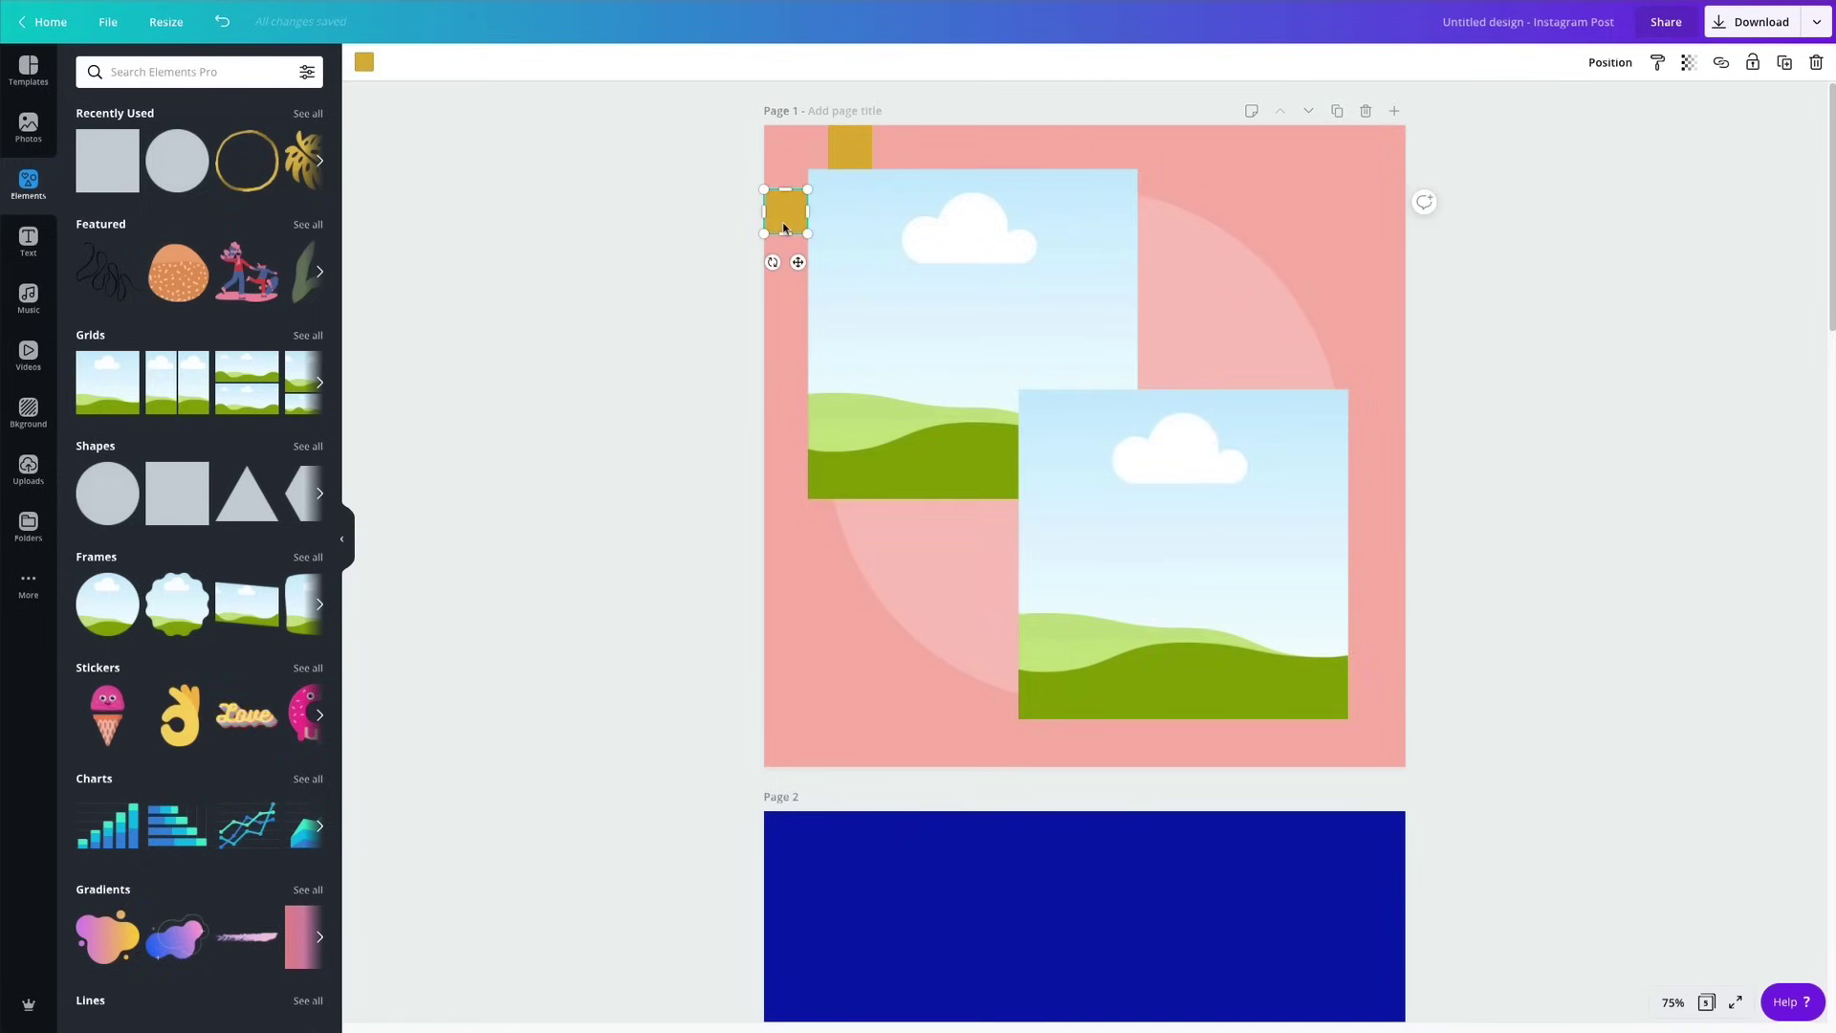
shift+click(852, 146)
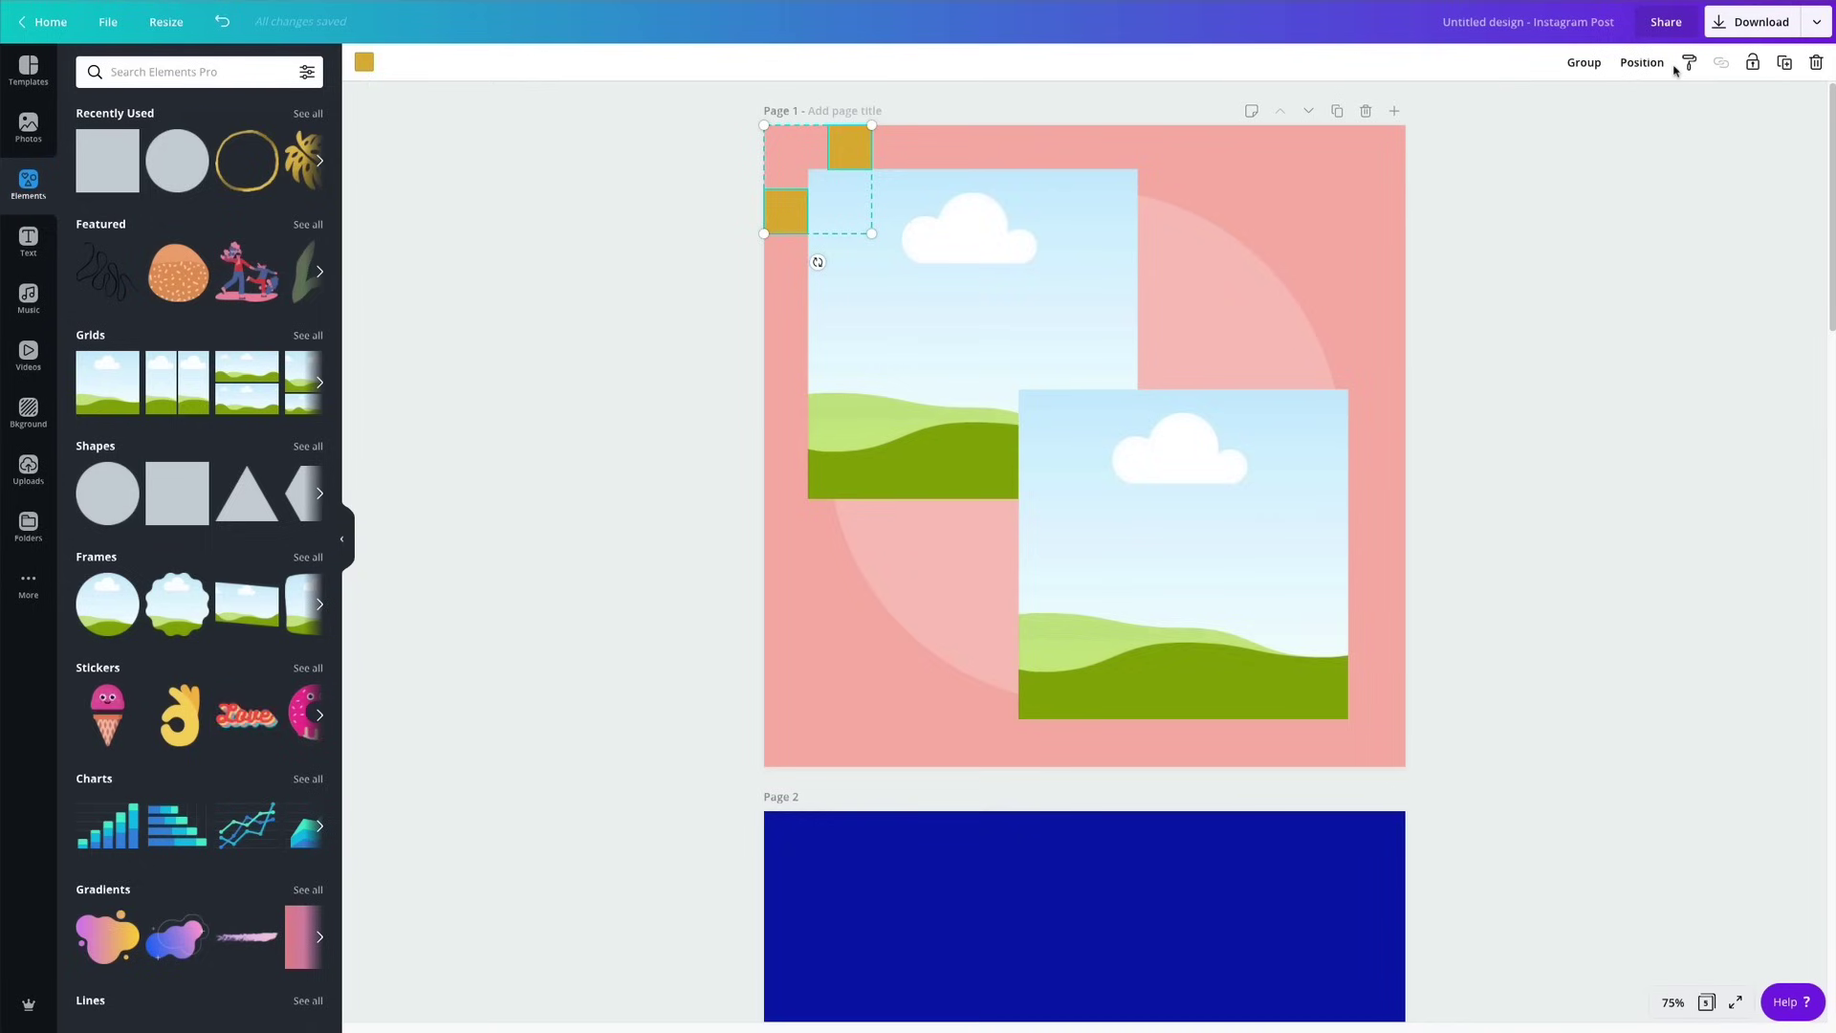
click(1784, 62)
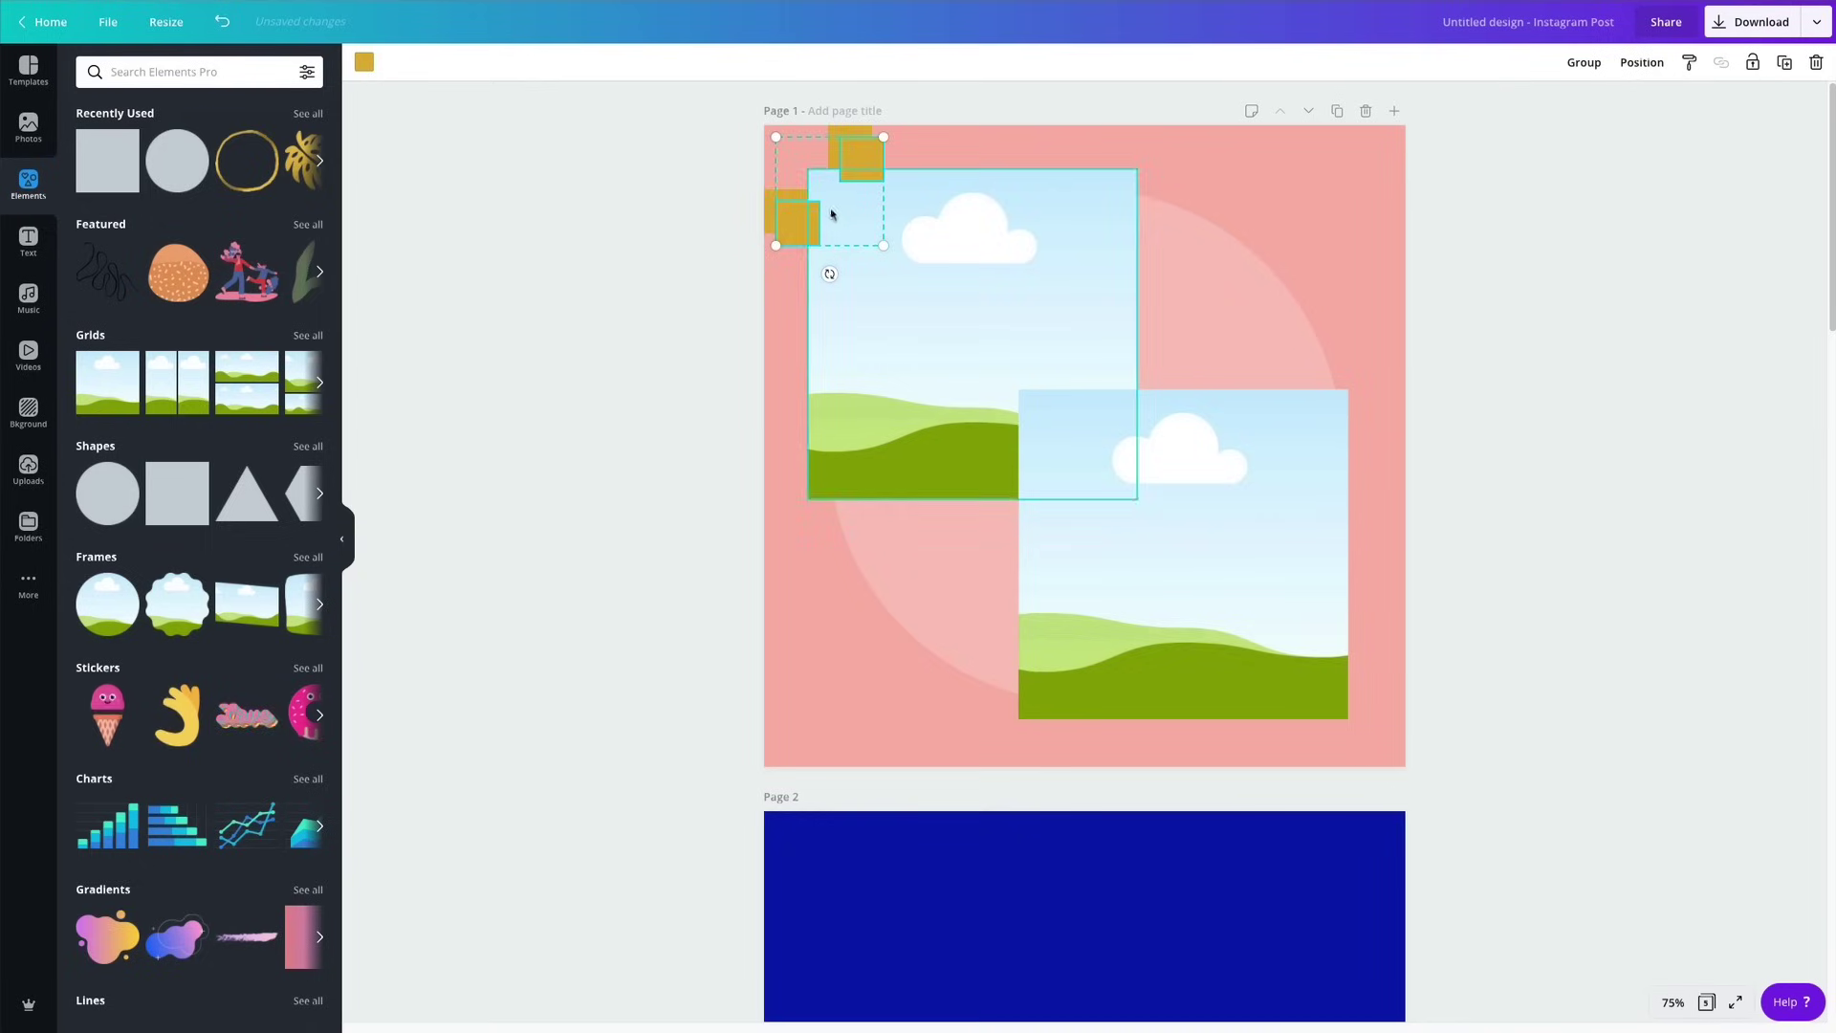
drag(855, 285, 1307, 751)
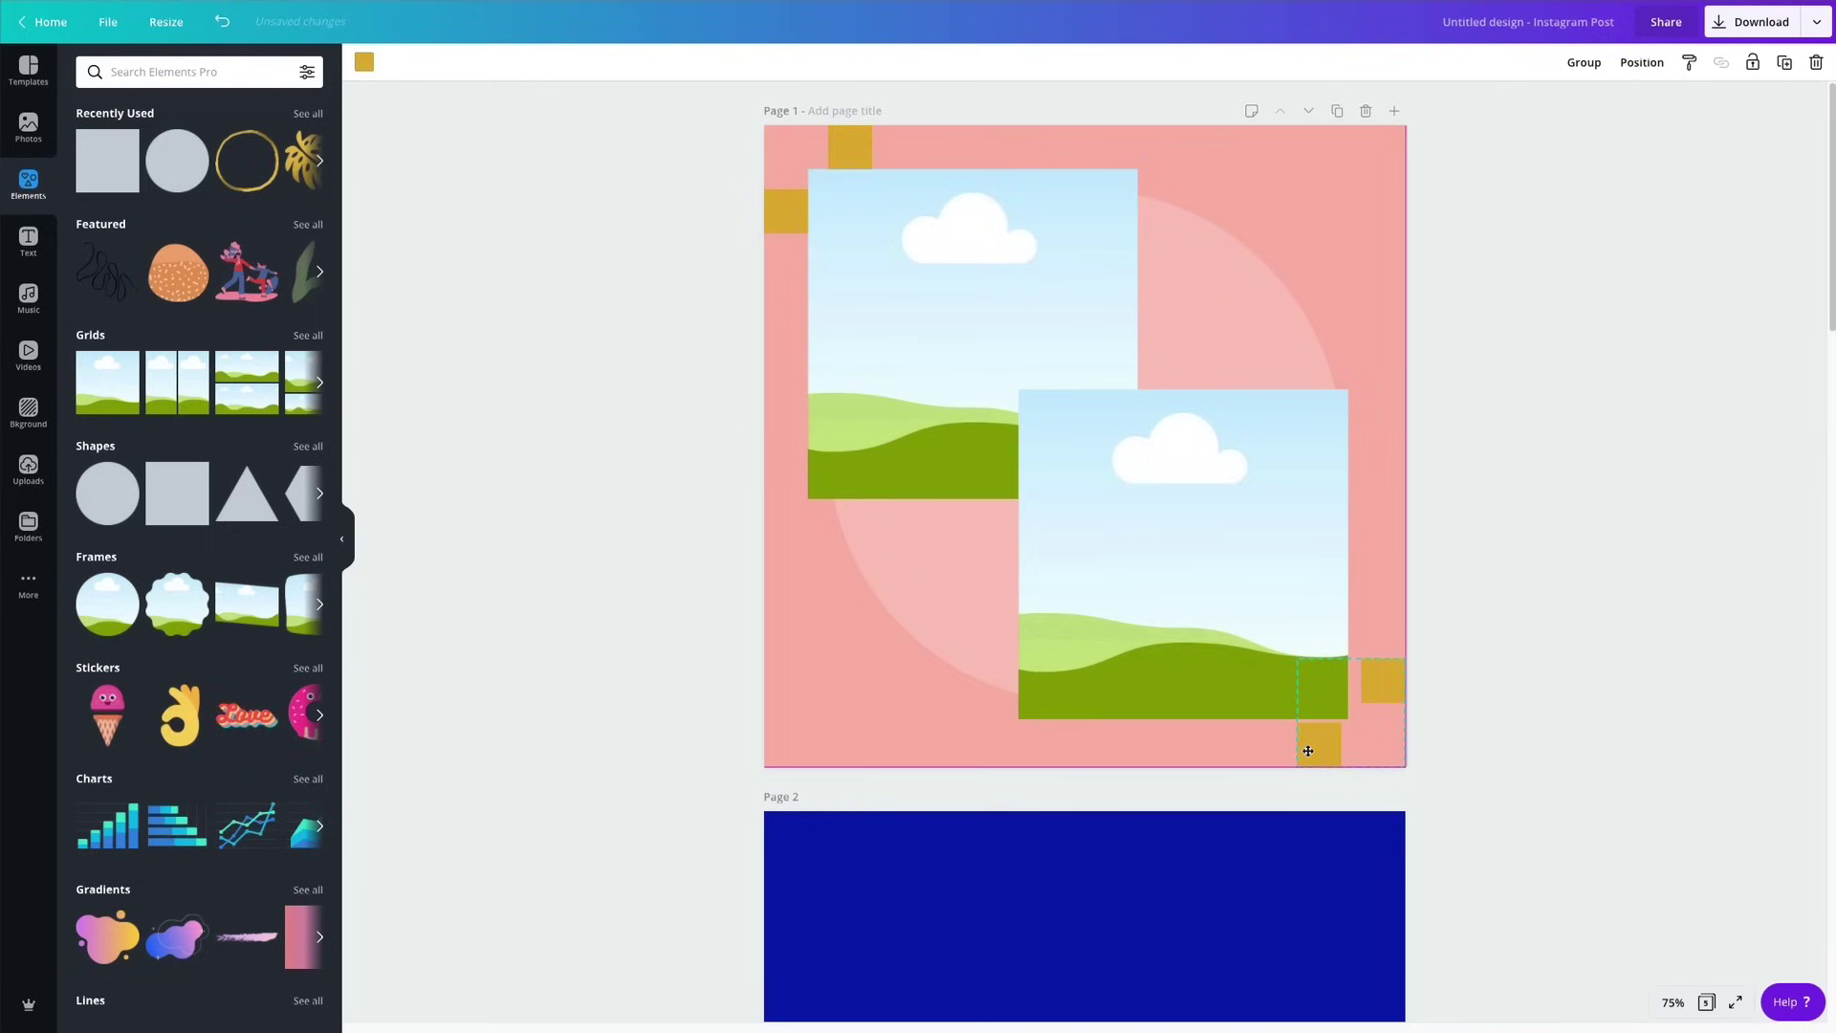
click(1205, 578)
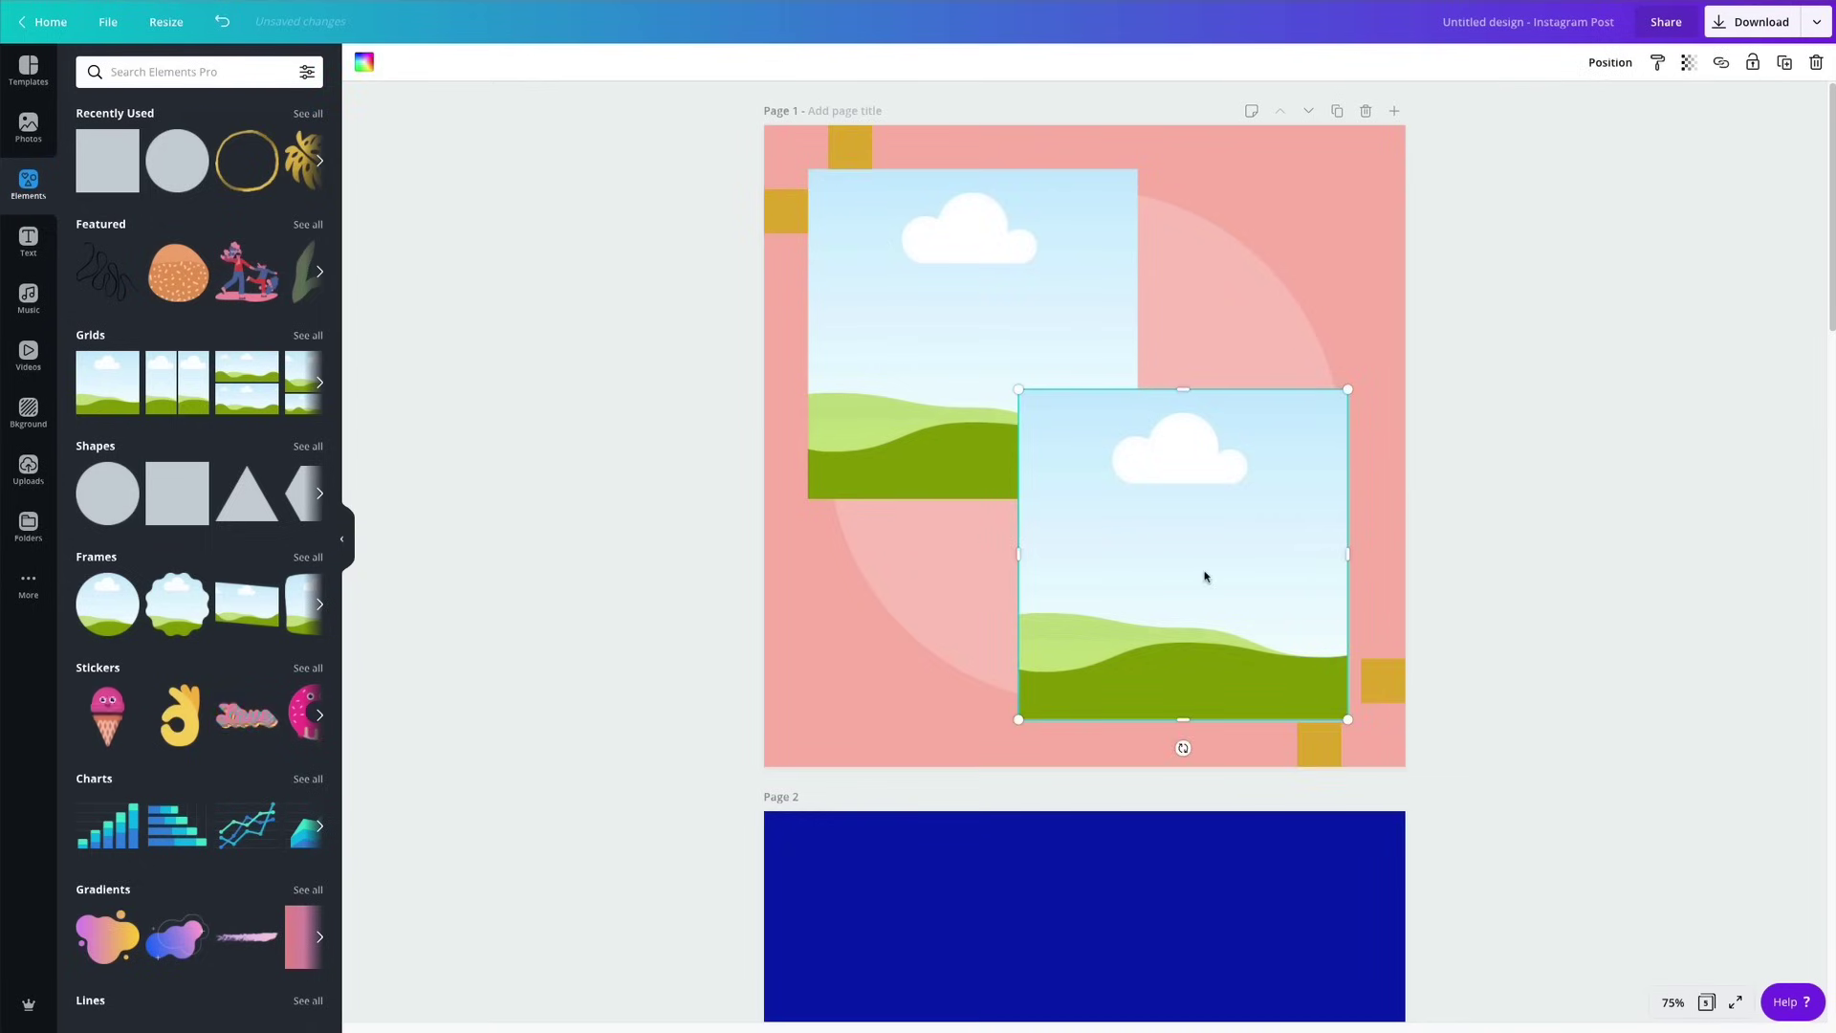
drag(1210, 573, 1219, 573)
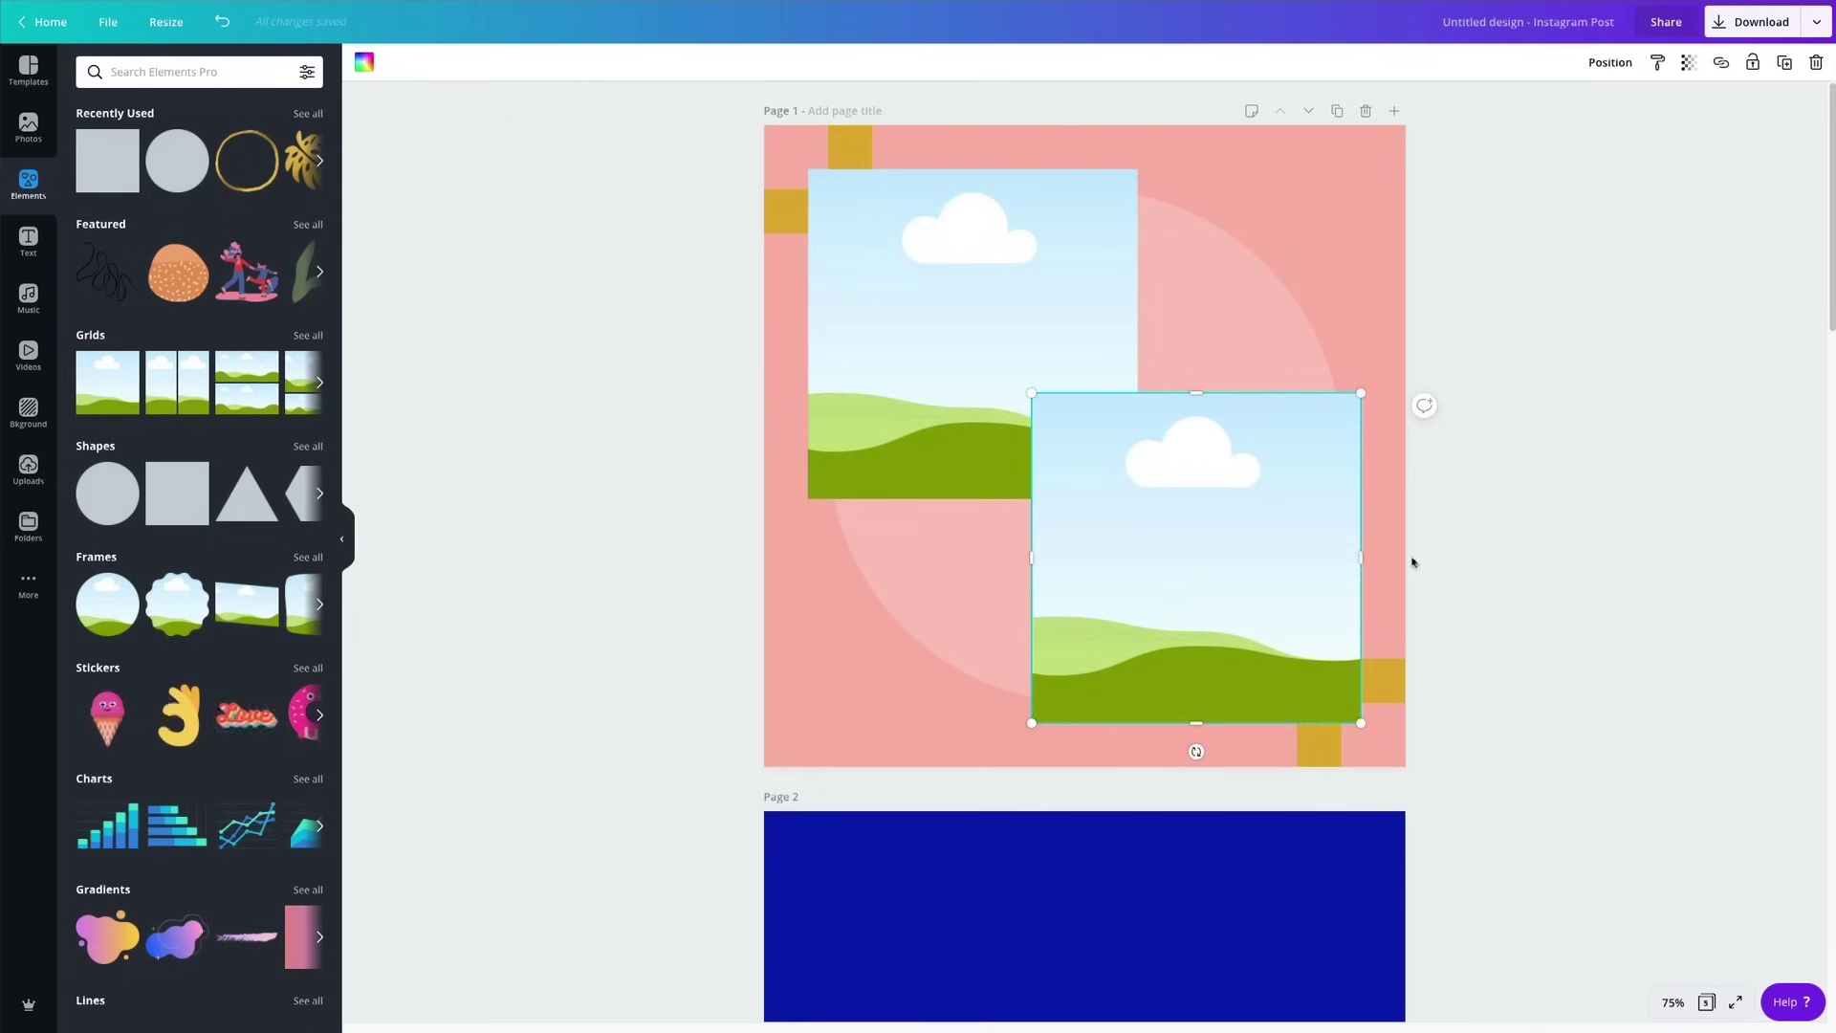
click(1546, 571)
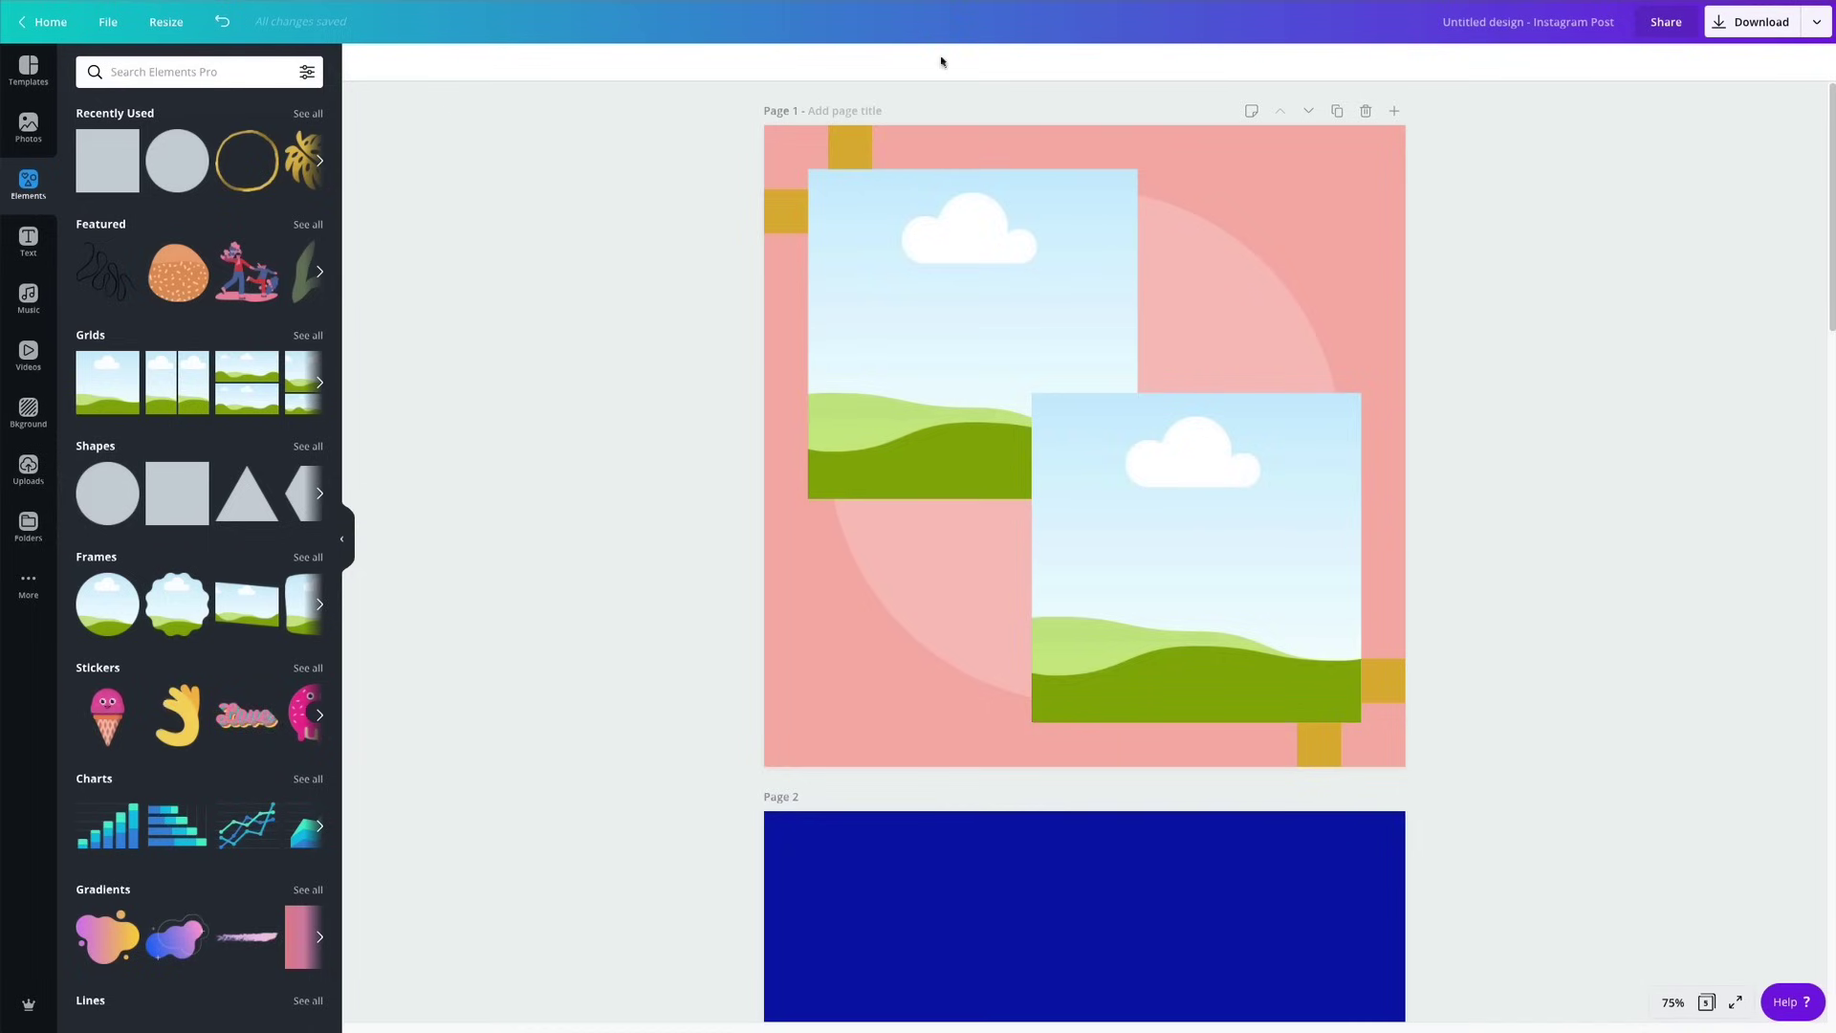
Bring the upper-left landscape image forward, in front of the lower-right one.
click(1030, 300)
click(1611, 62)
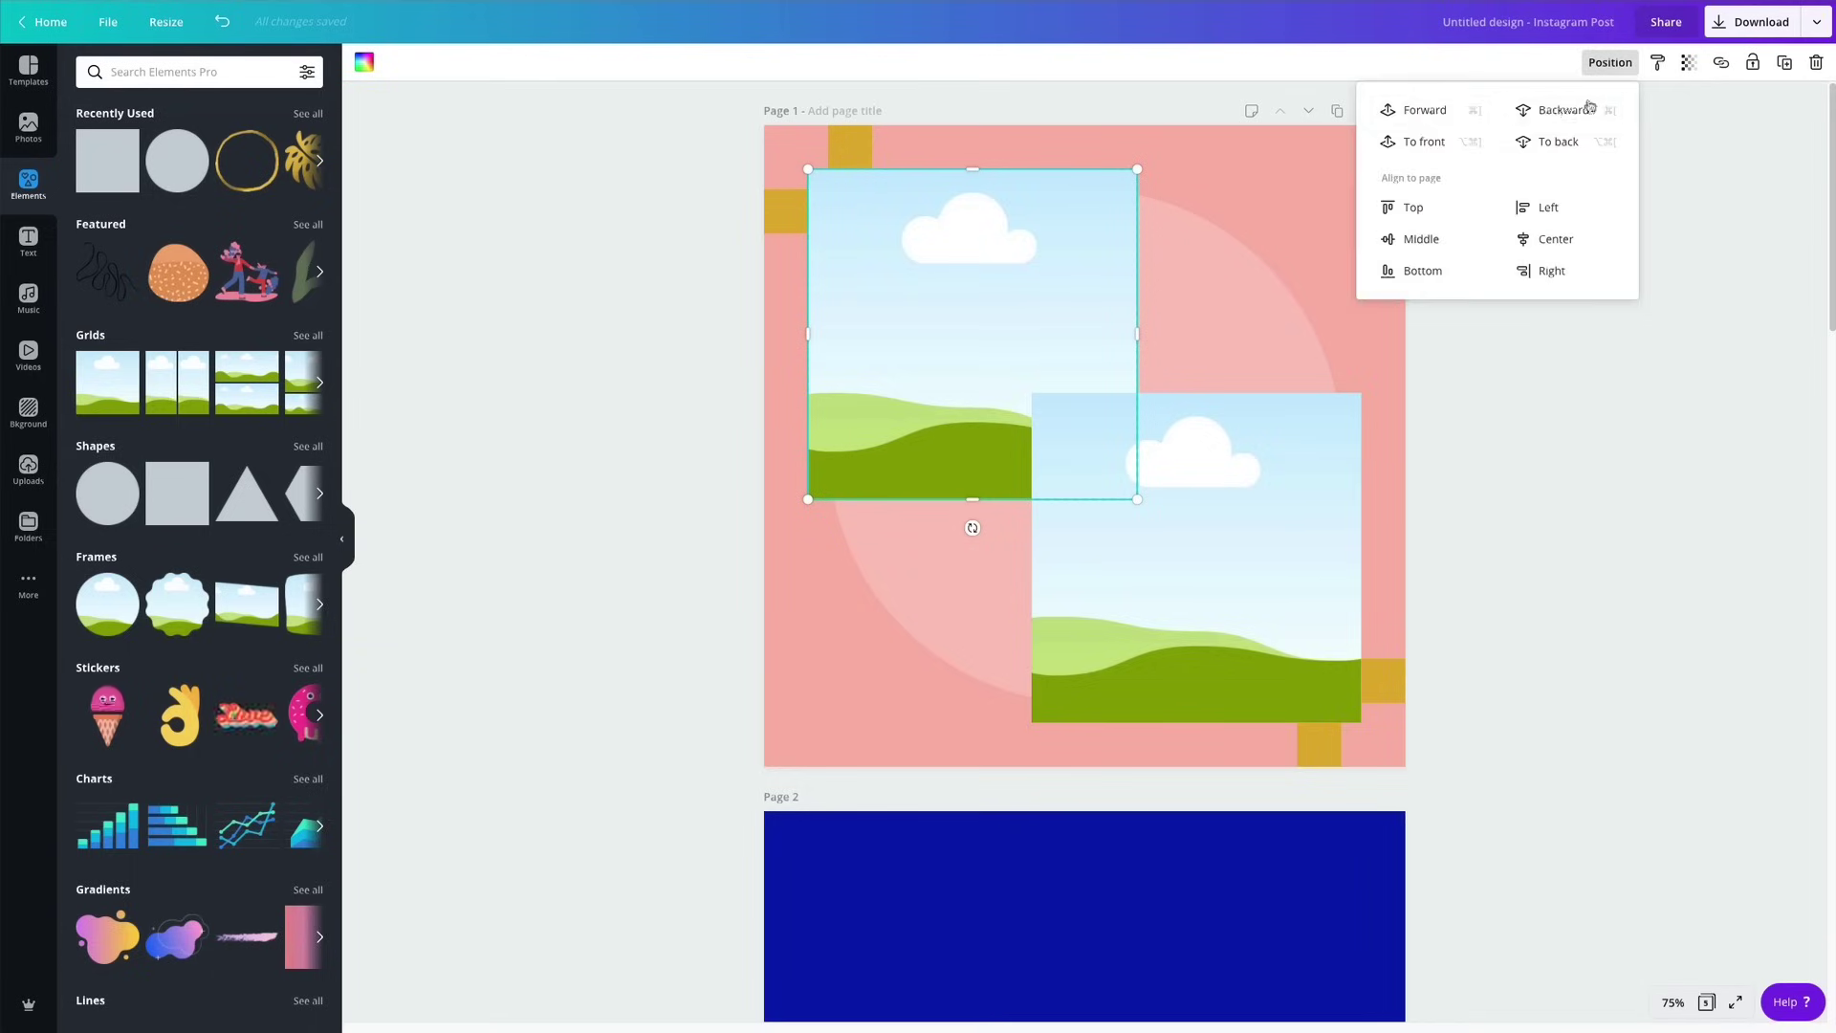
click(1425, 110)
click(1629, 508)
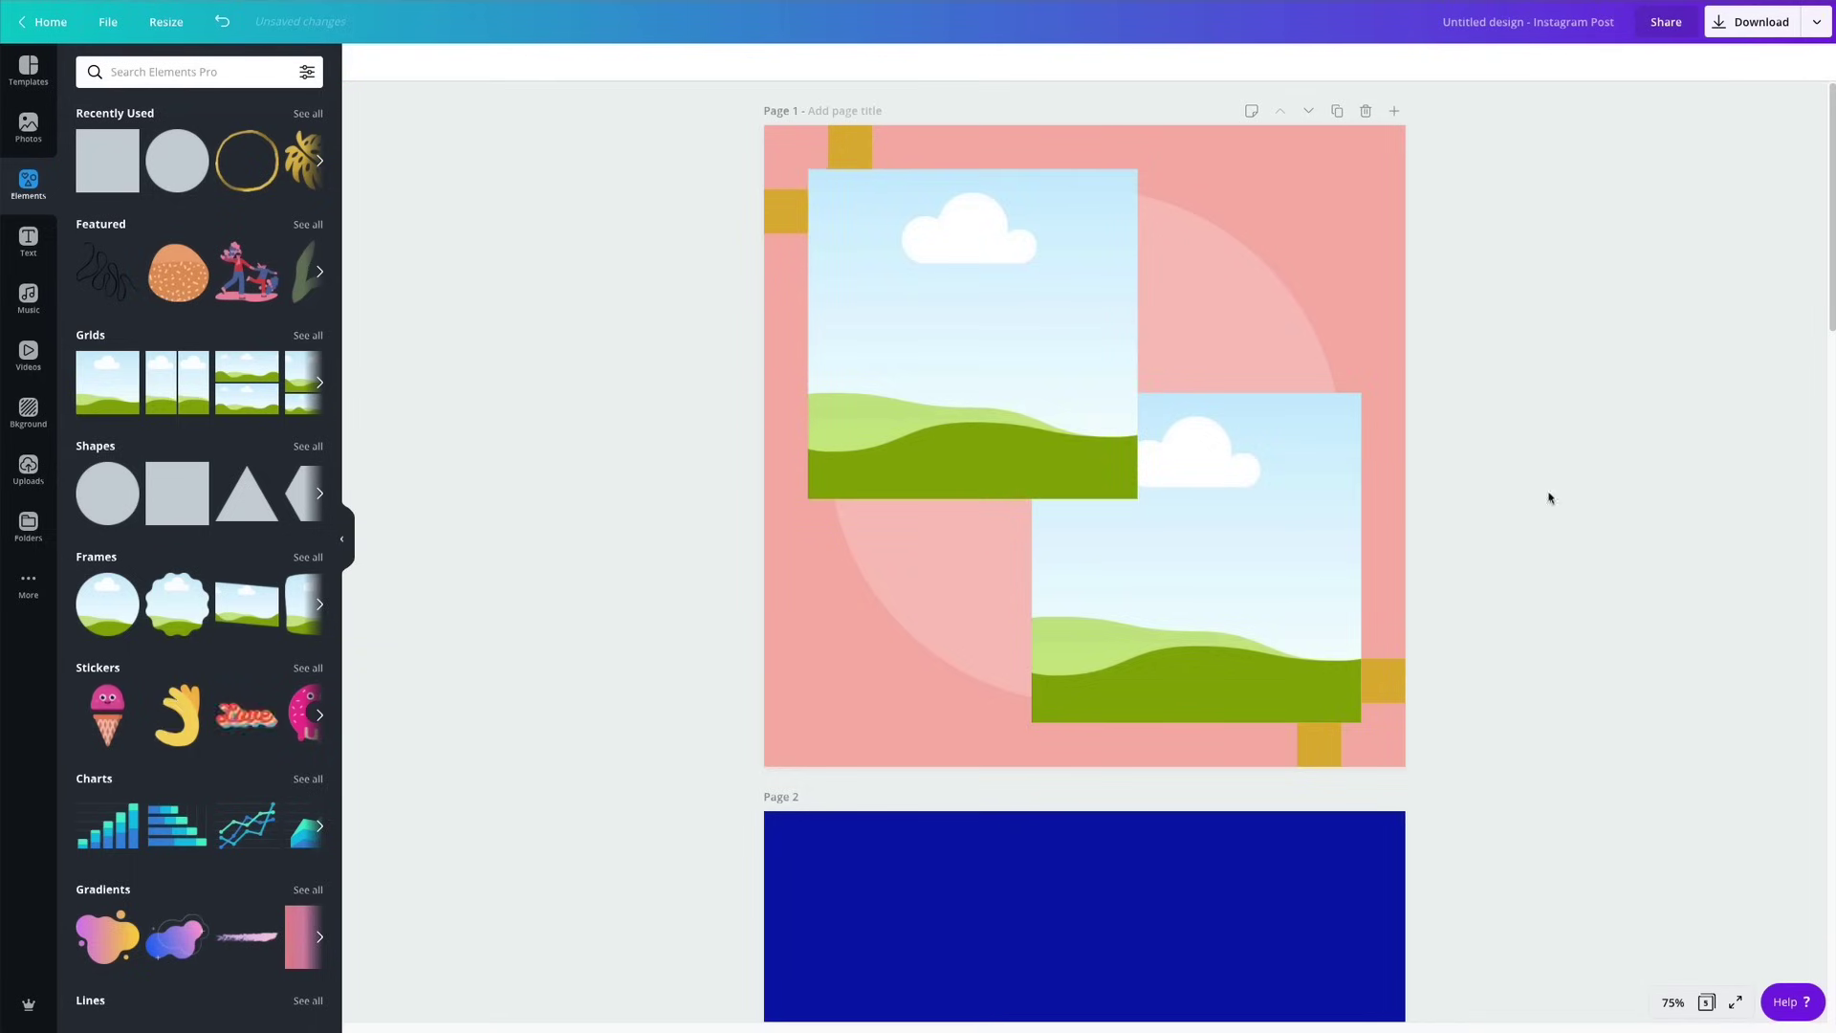
Put the palm-trees photo into the top-left frame and shift it left within the frame.
click(42, 129)
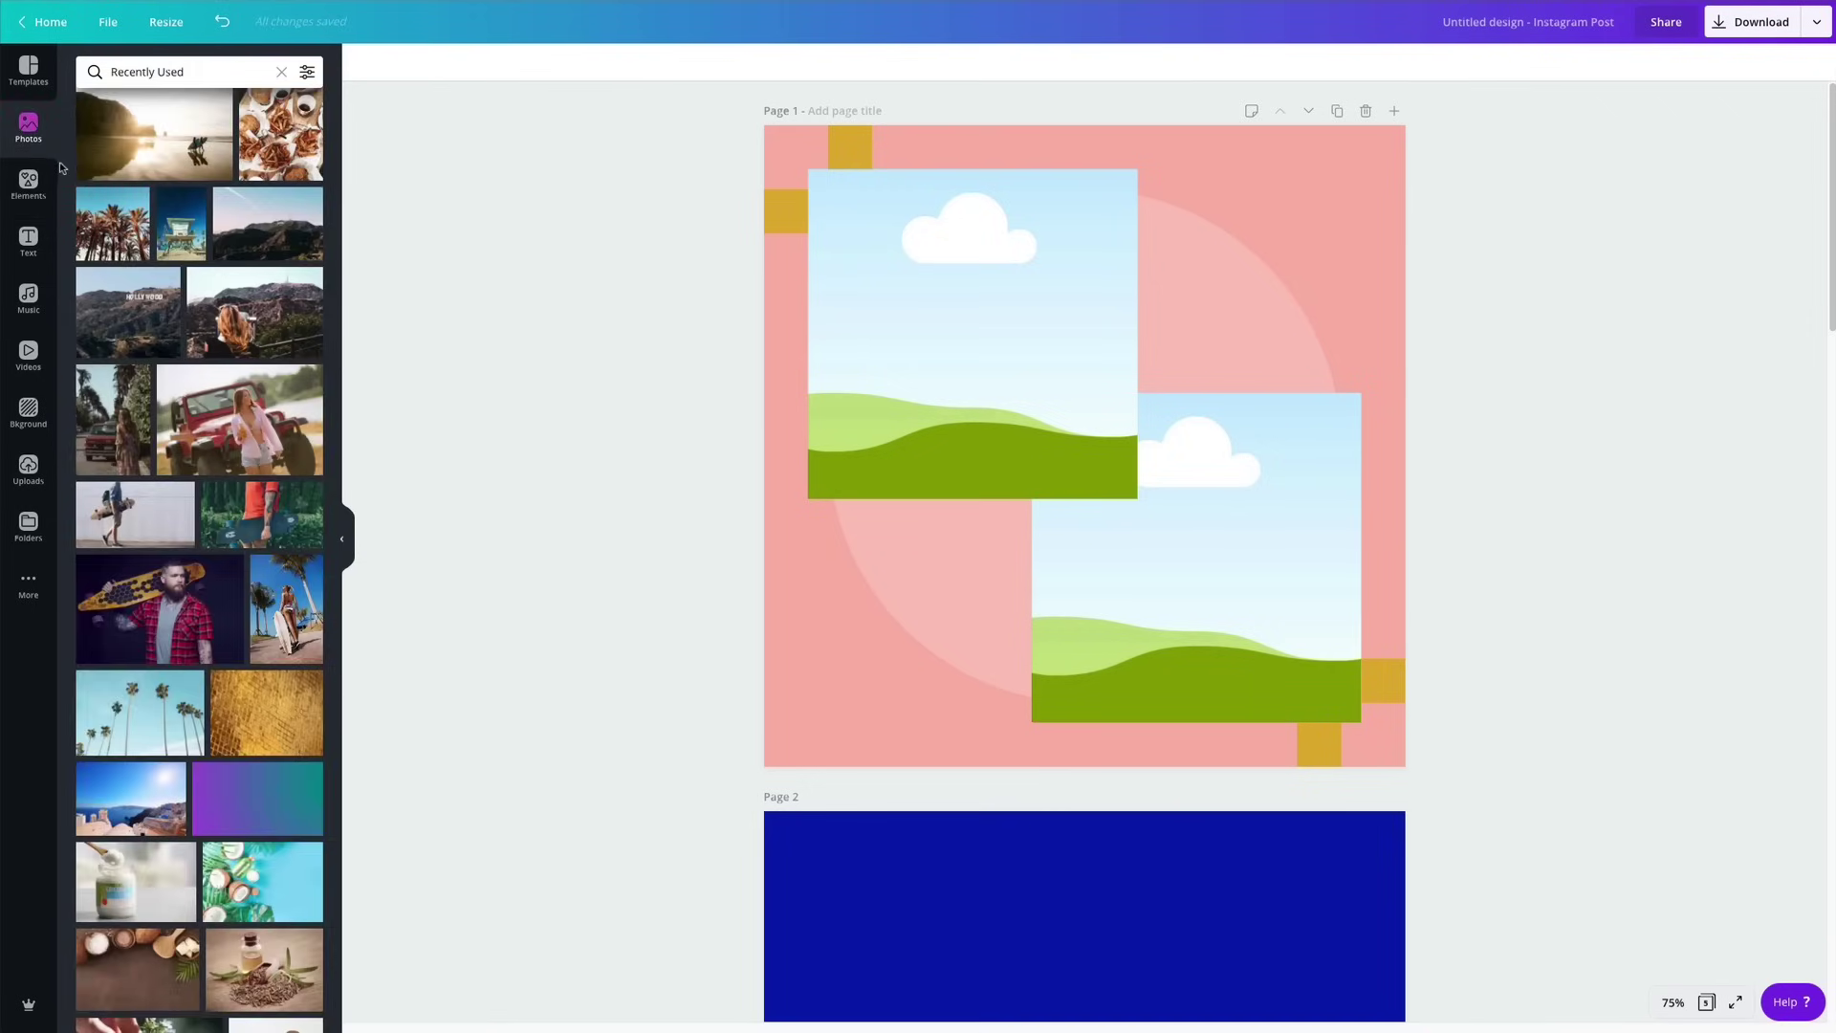
scroll(202, 258, down, 3)
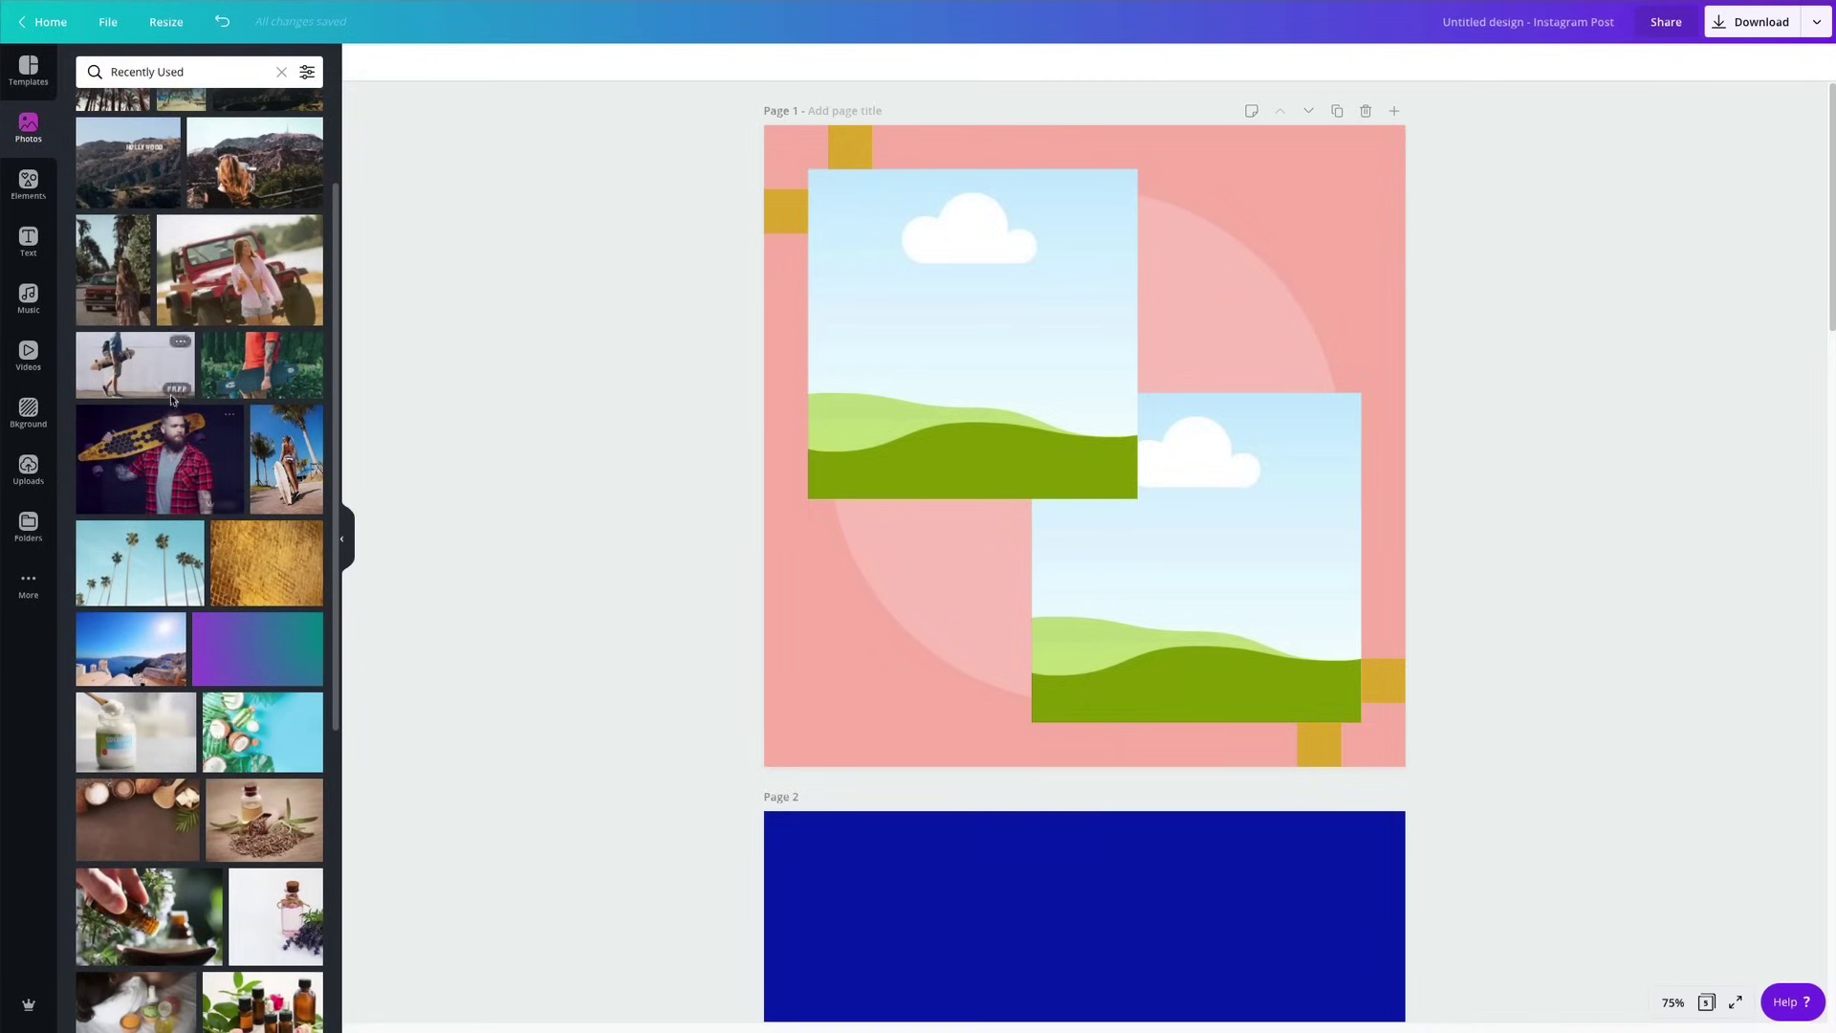
scroll(173, 399, up, 3)
scroll(173, 400, down, 1)
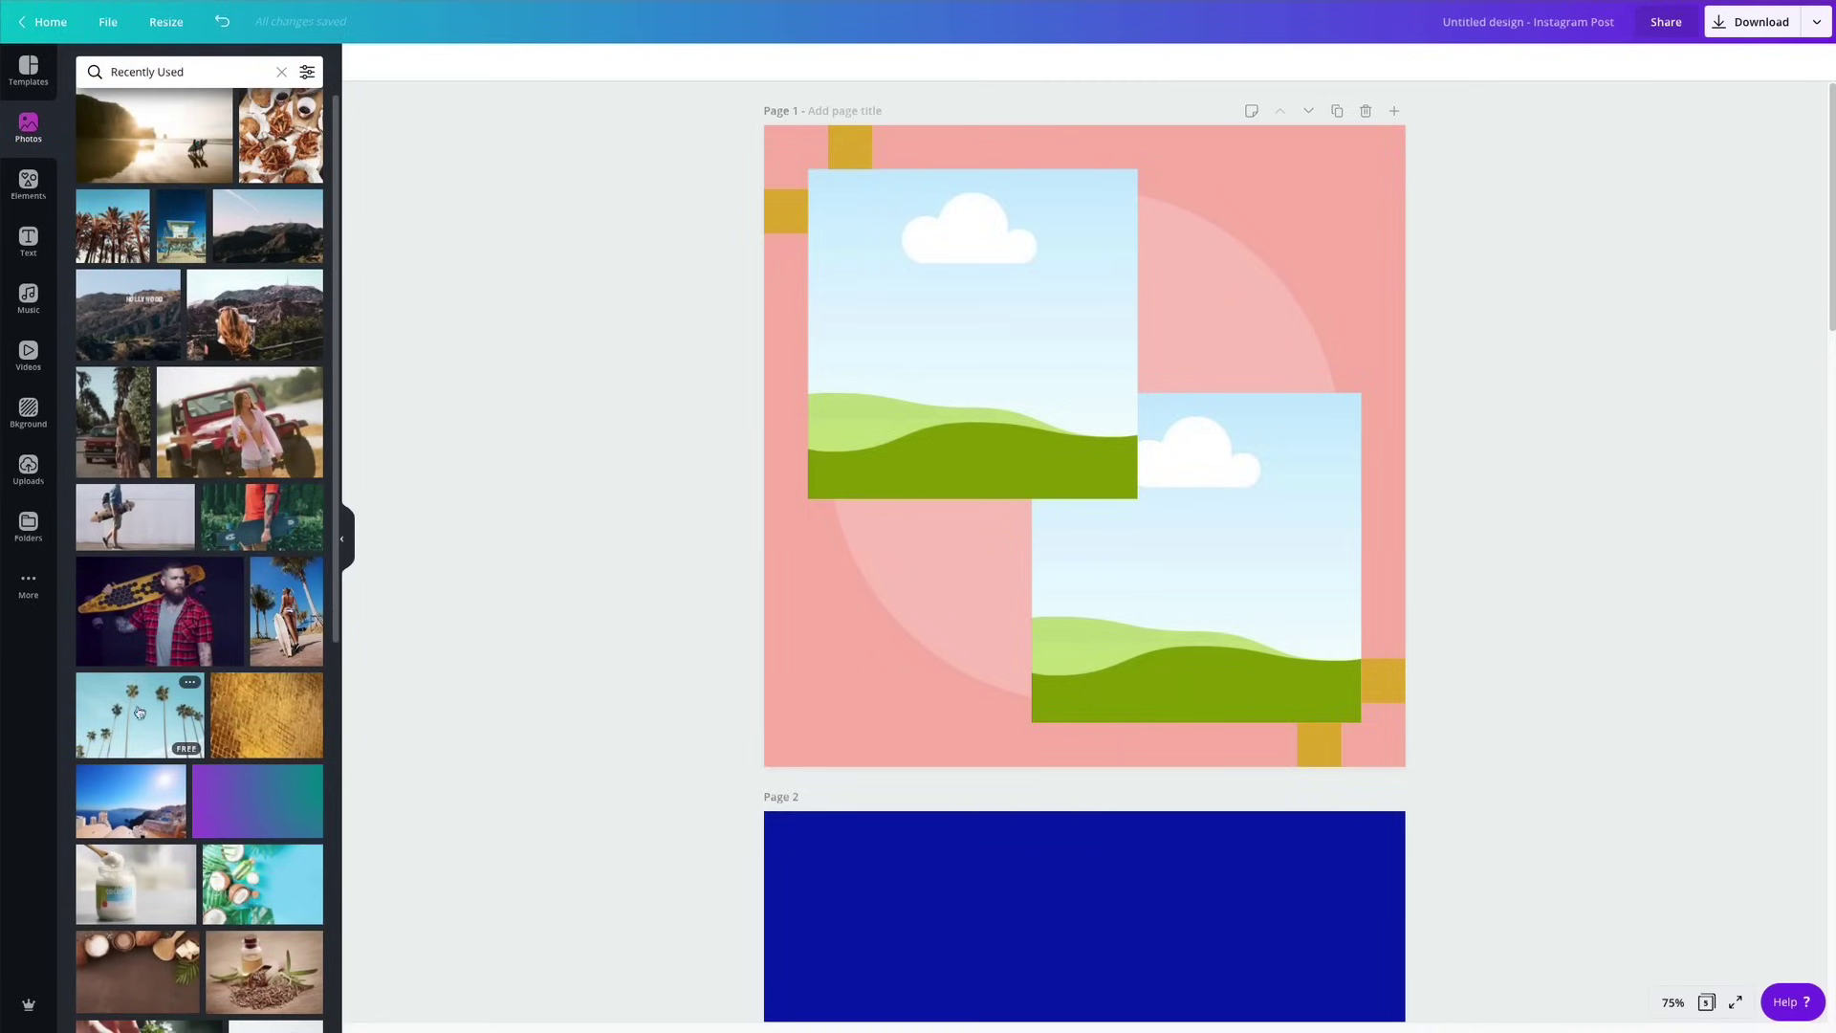
drag(139, 718, 914, 335)
double_click(966, 320)
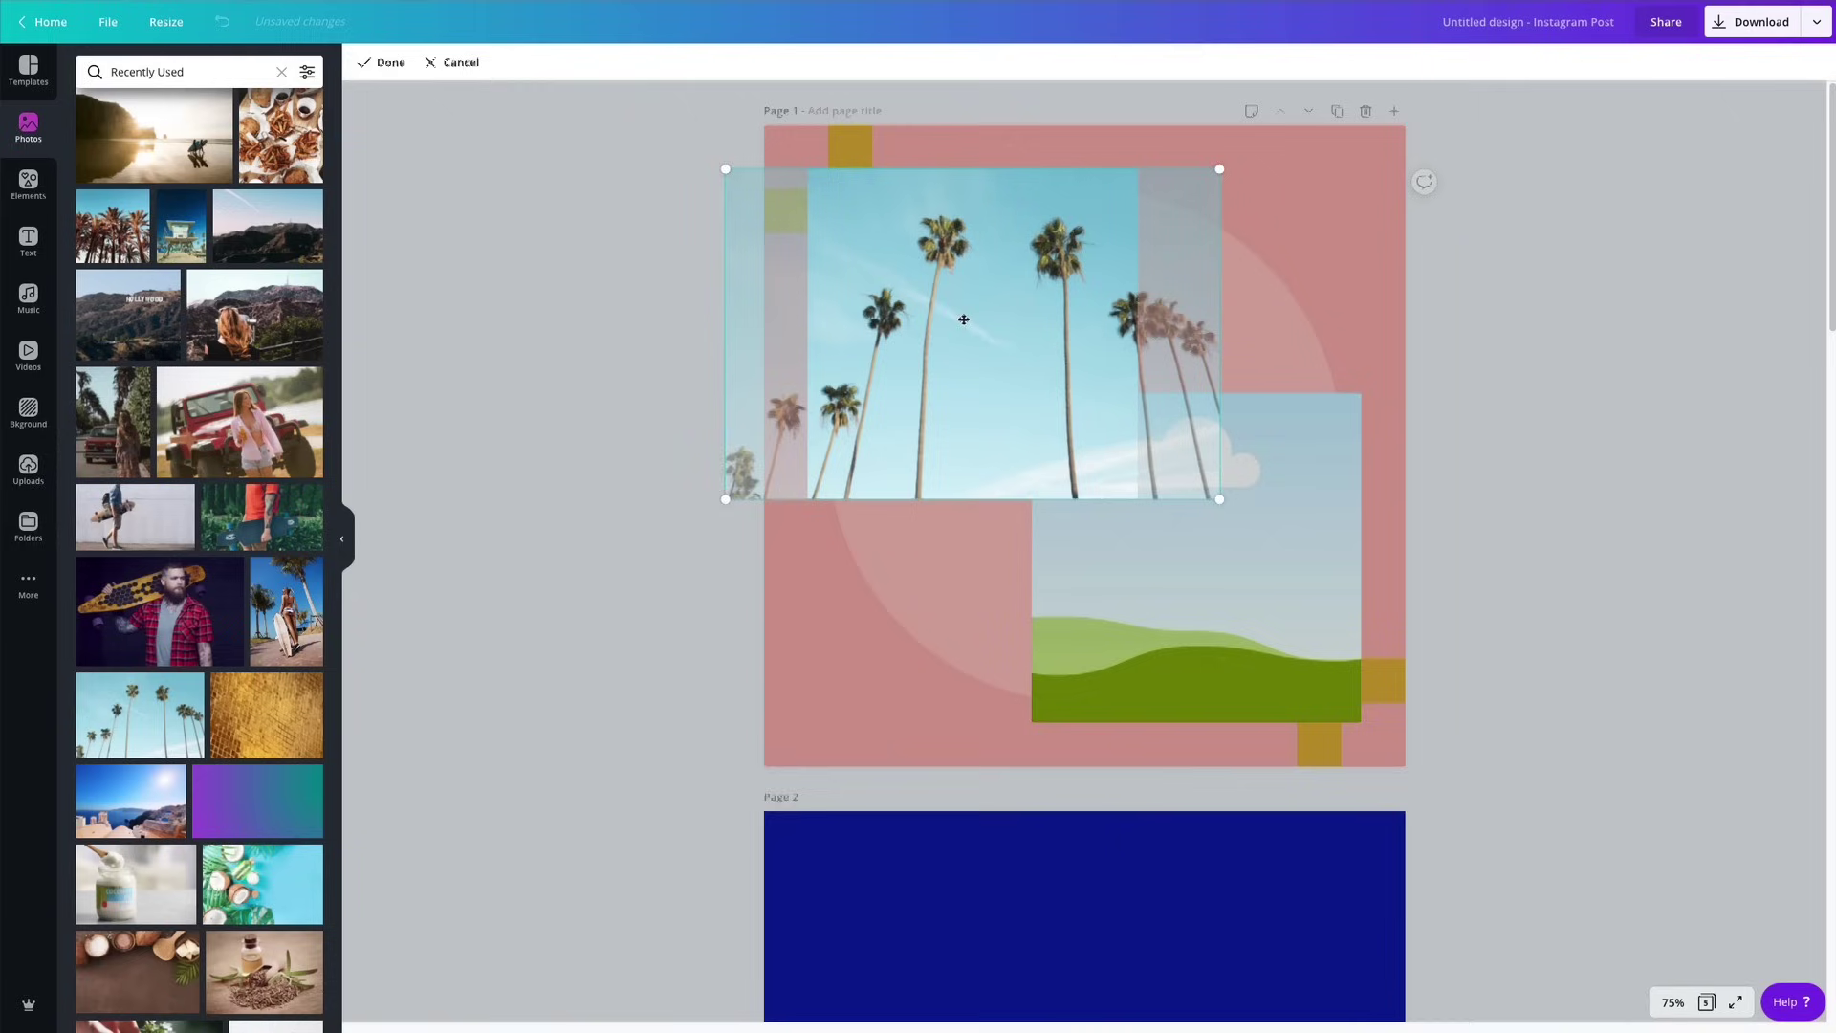
drag(955, 316, 950, 318)
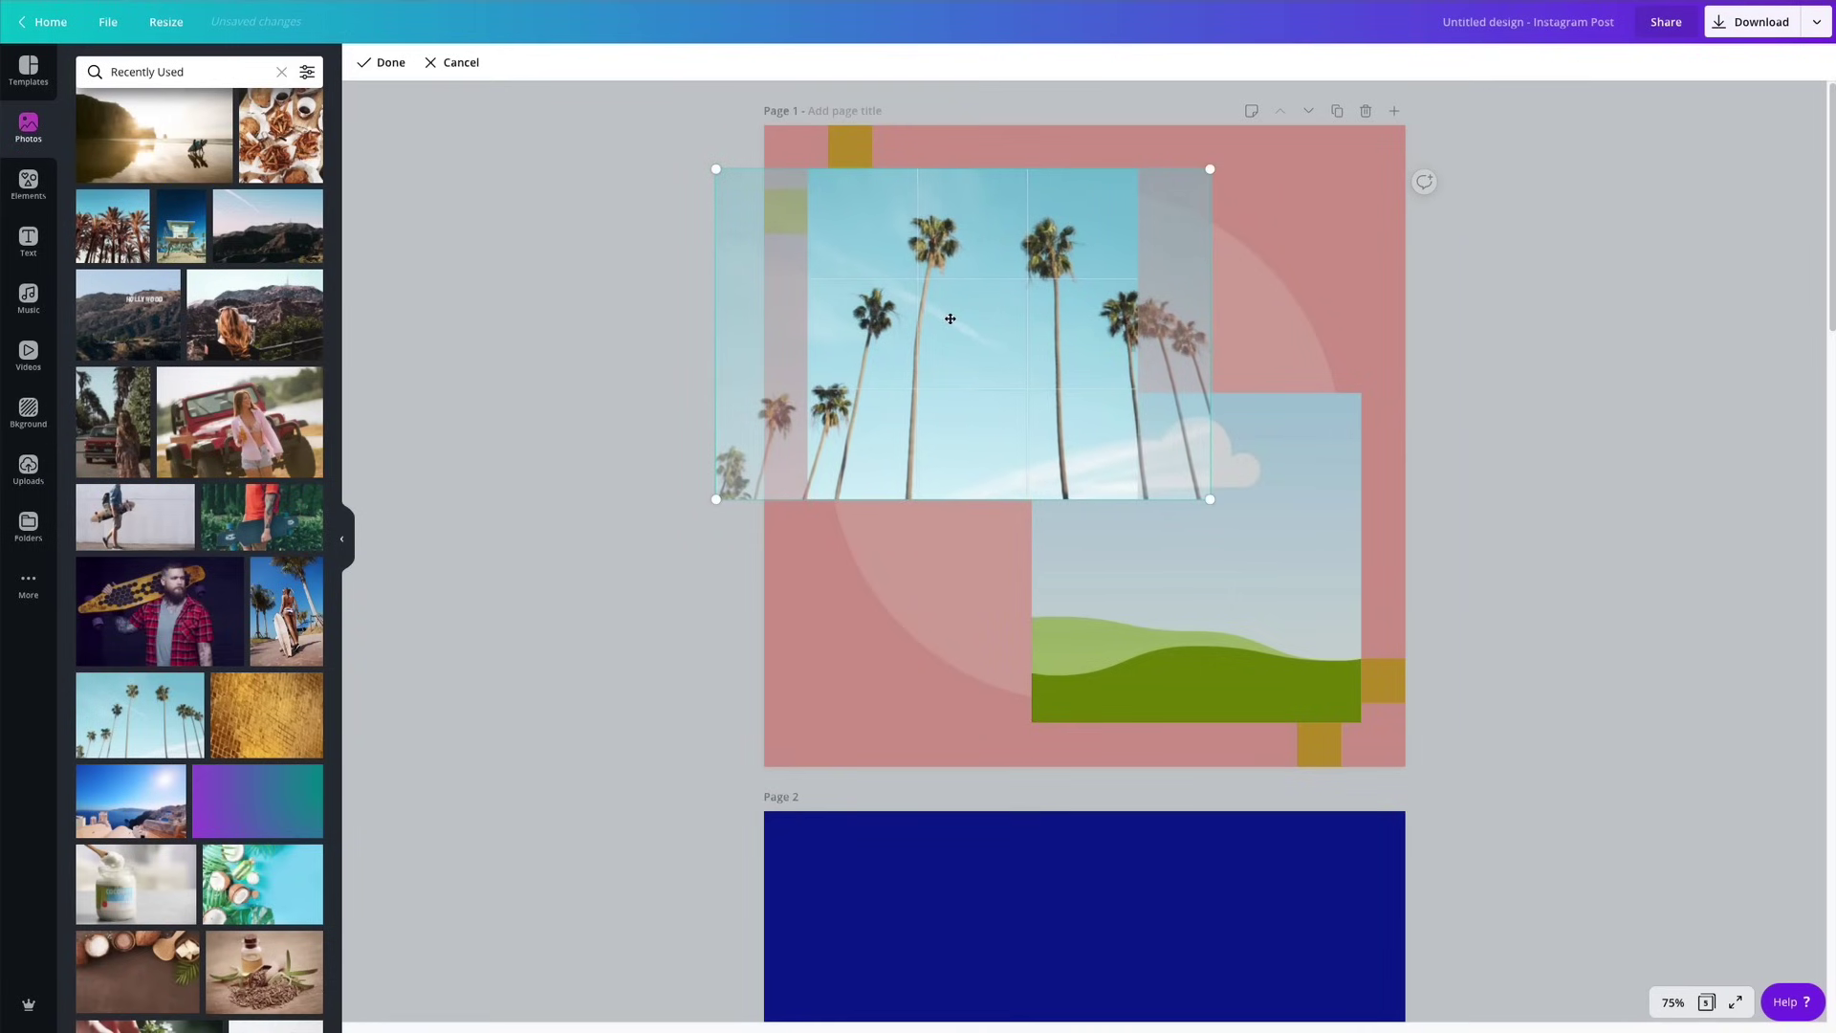
key(Return)
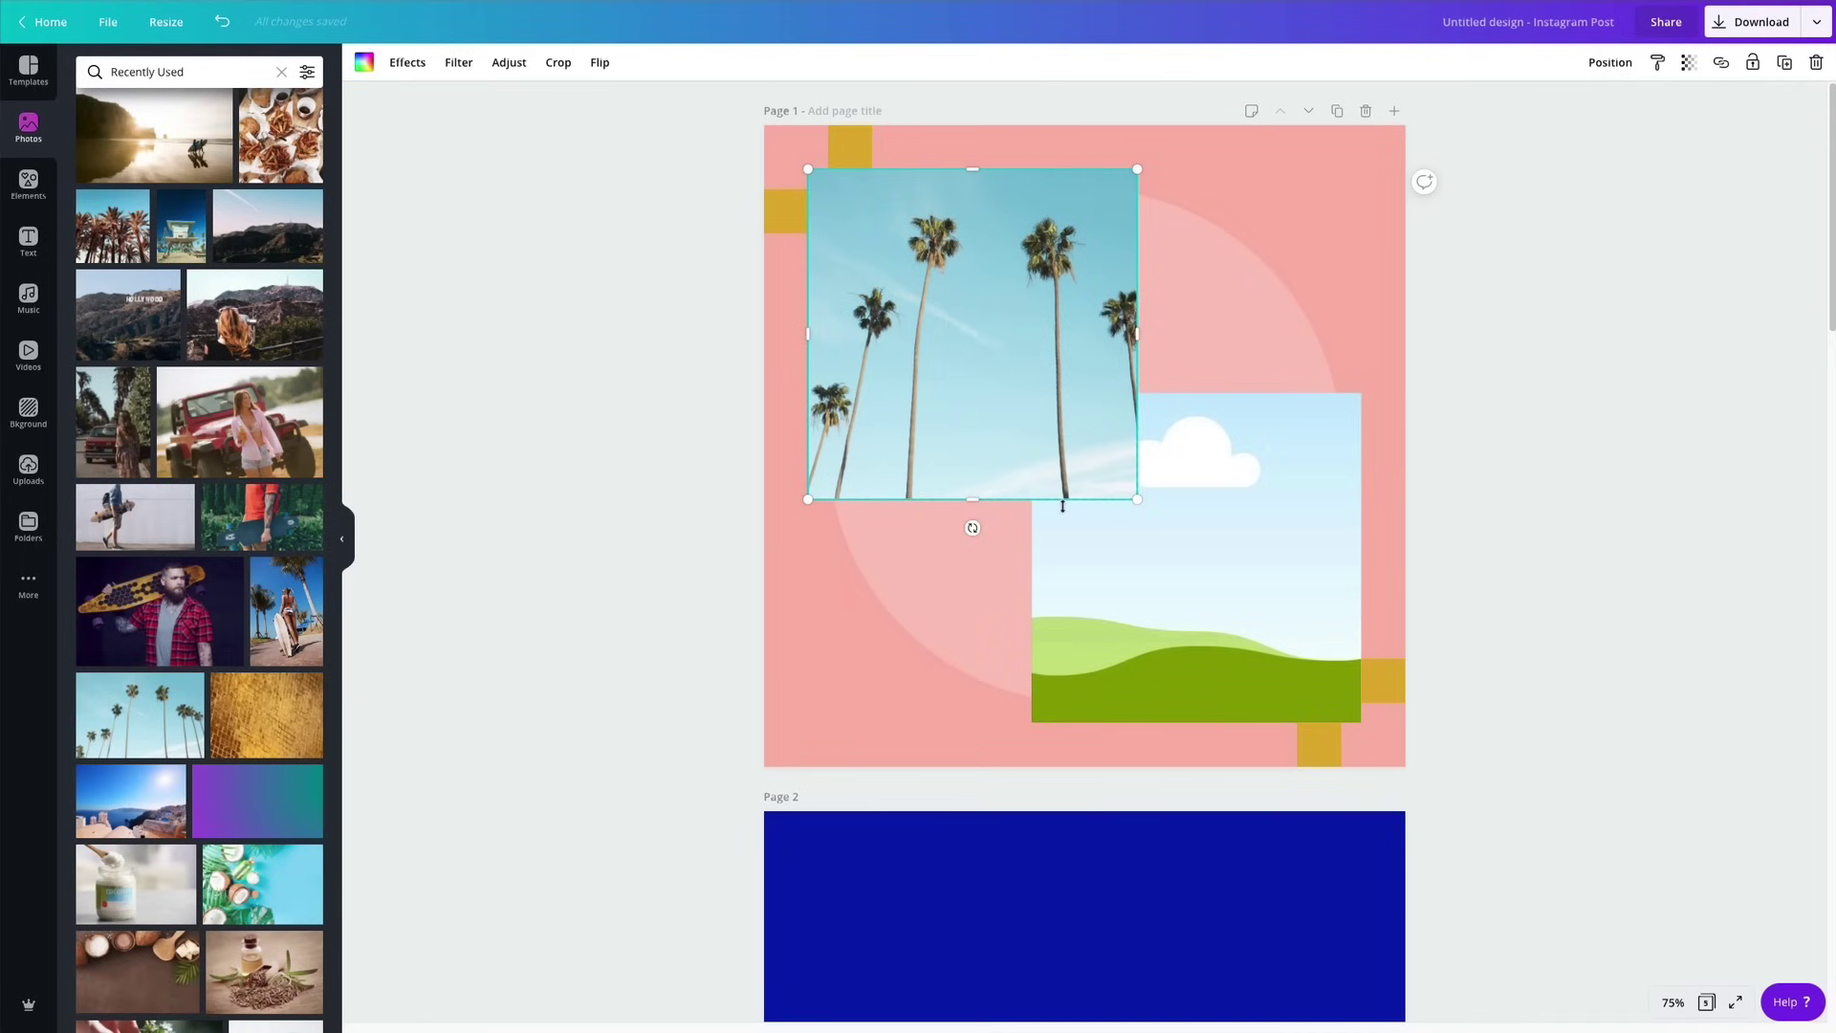
Put the skateboarder photo into the lower-right frame and reposition it inside.
drag(128, 525, 1299, 576)
double_click(1191, 575)
key(Return)
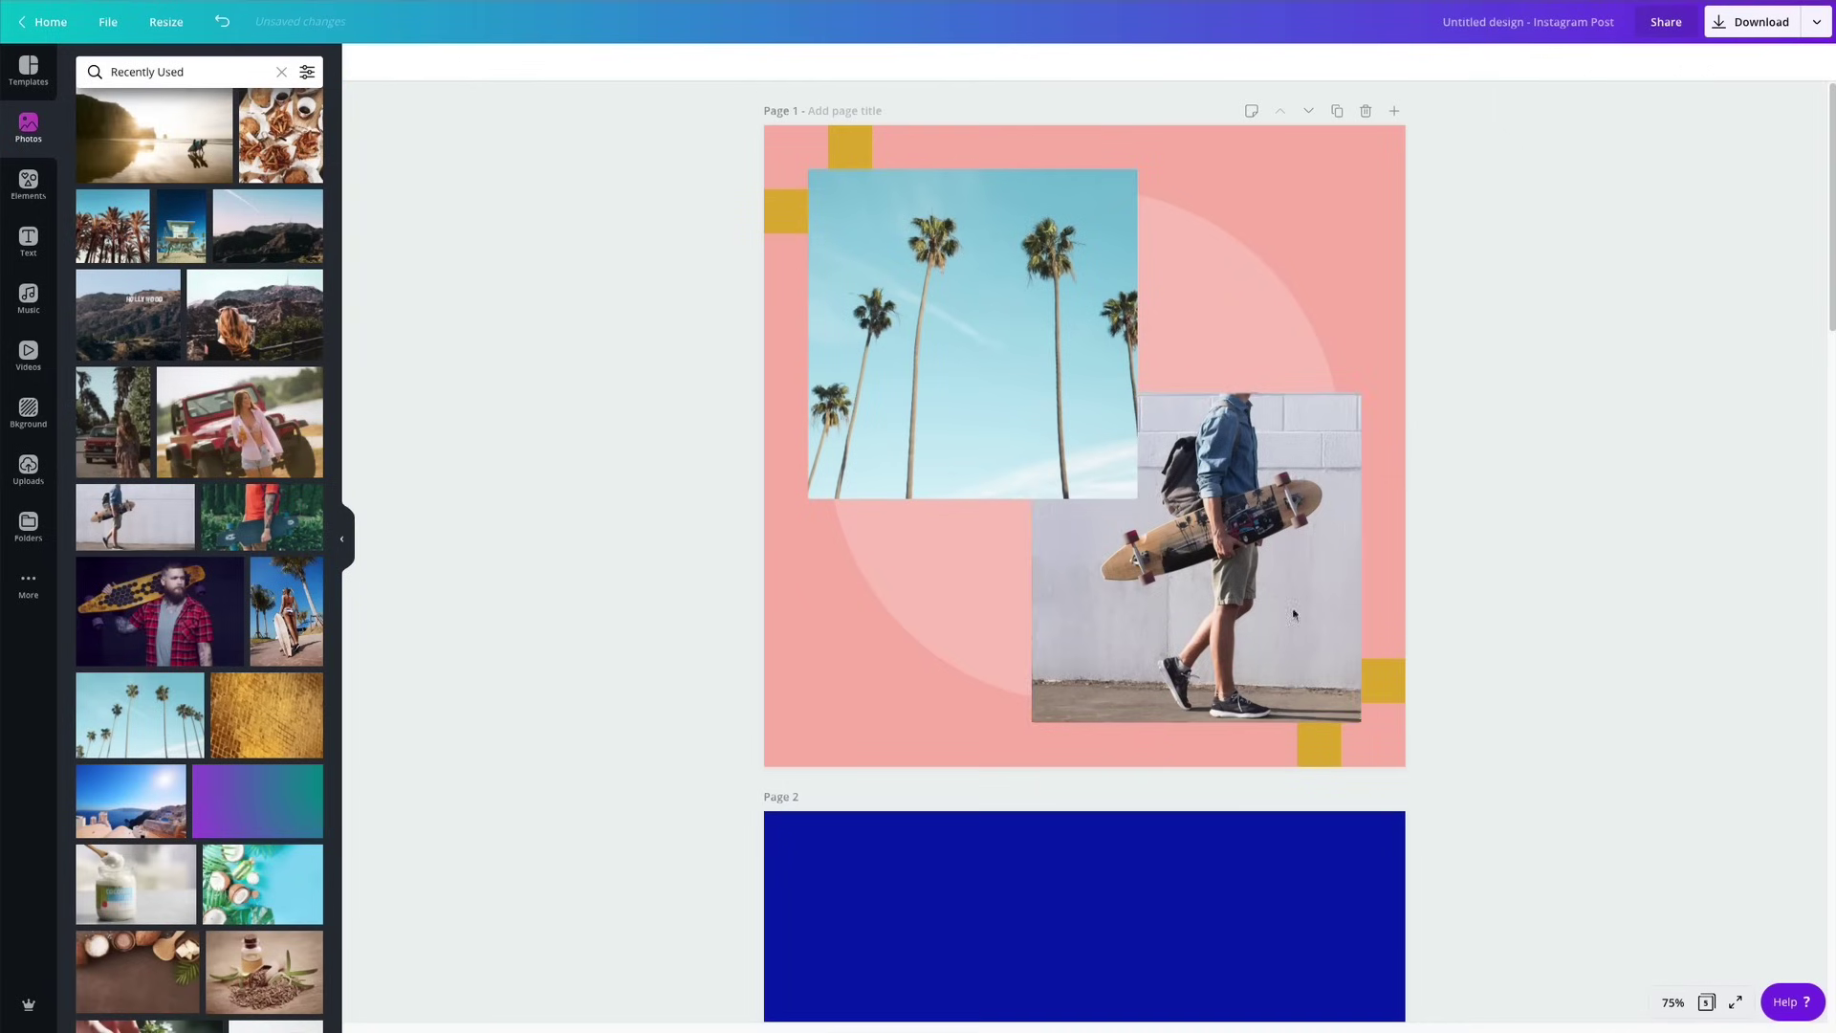
double_click(1265, 607)
drag(1266, 607, 1364, 665)
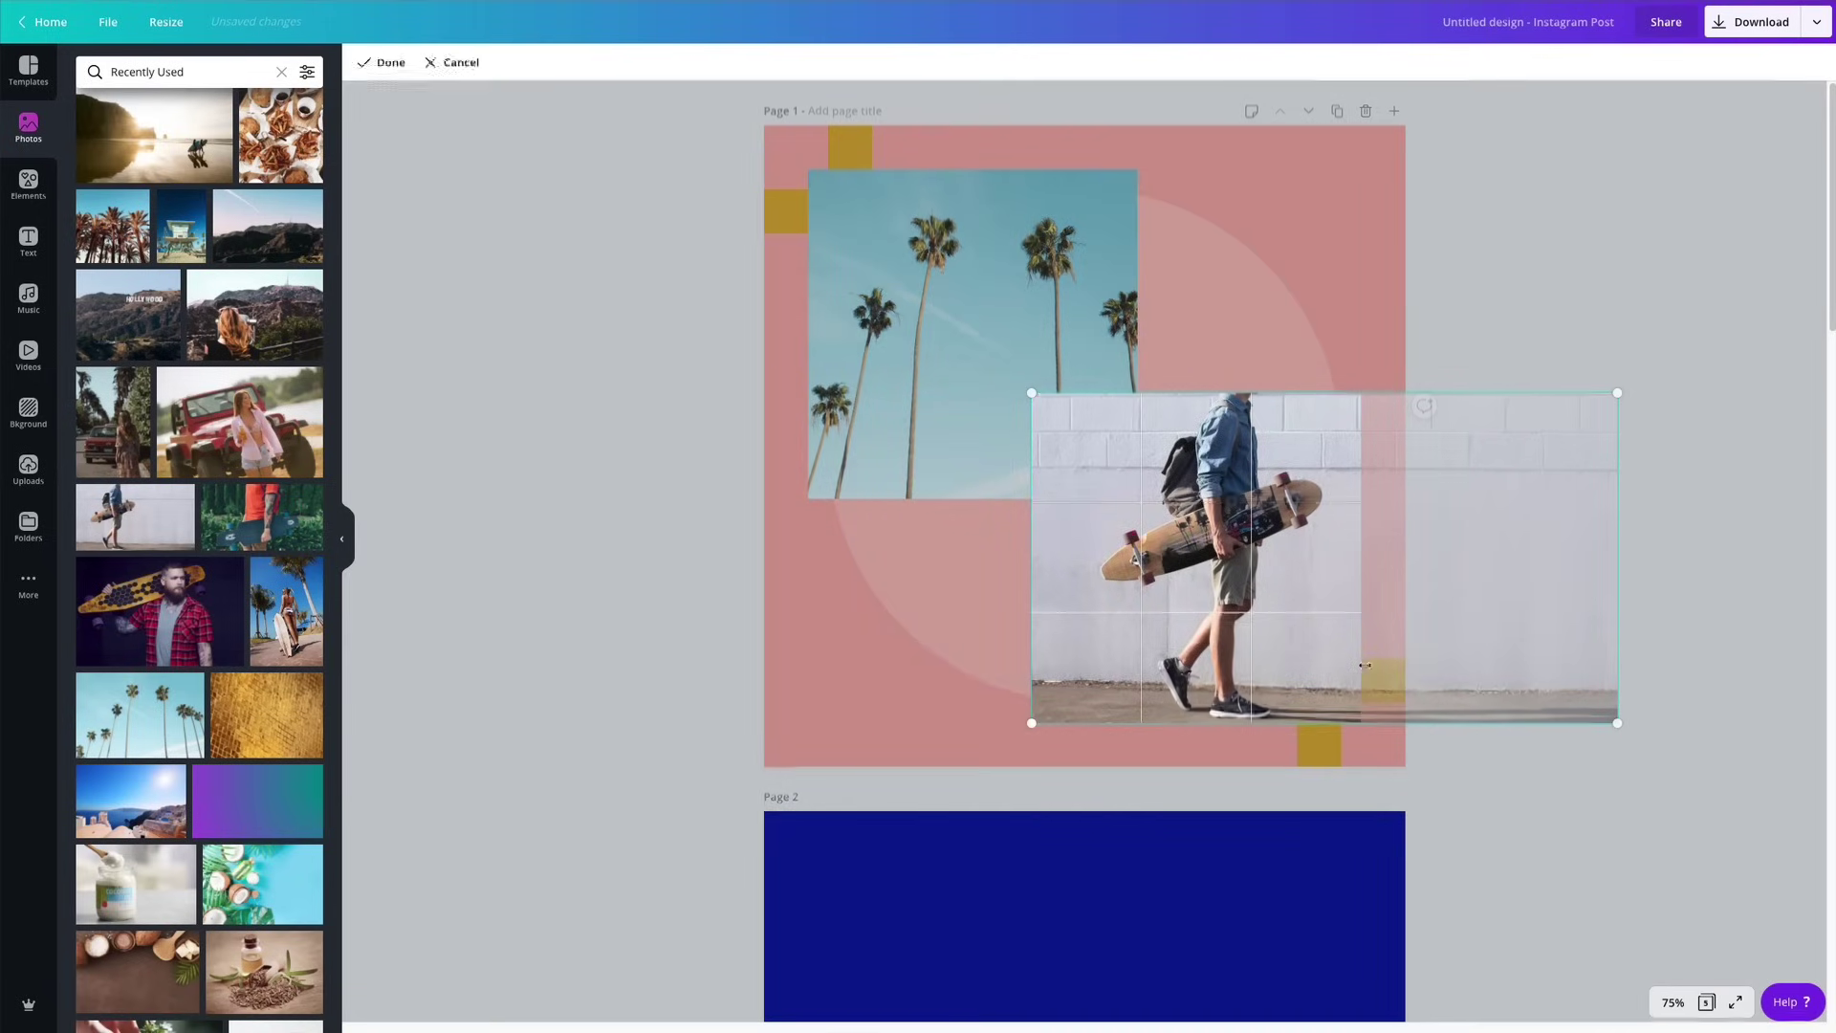
key(Return)
click(1536, 609)
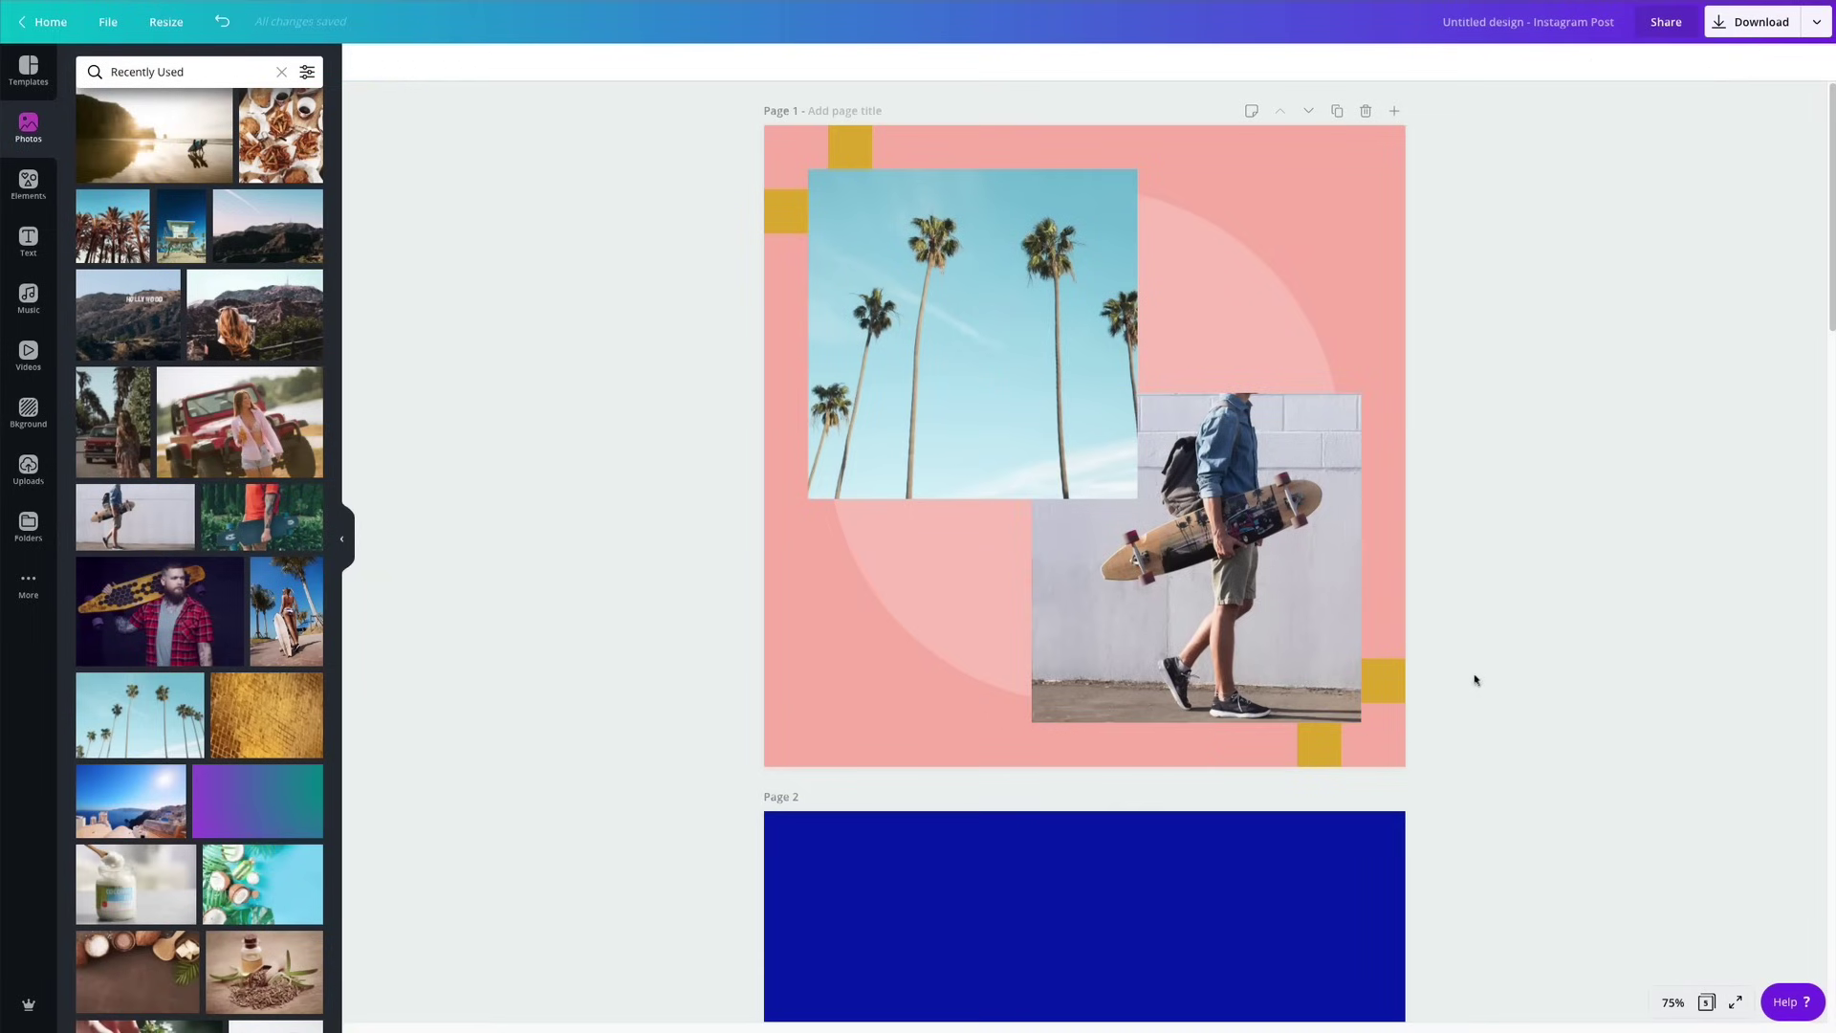
Delete the two bottom-right yellow squares.
click(1390, 691)
shift+click(1320, 758)
key(Delete)
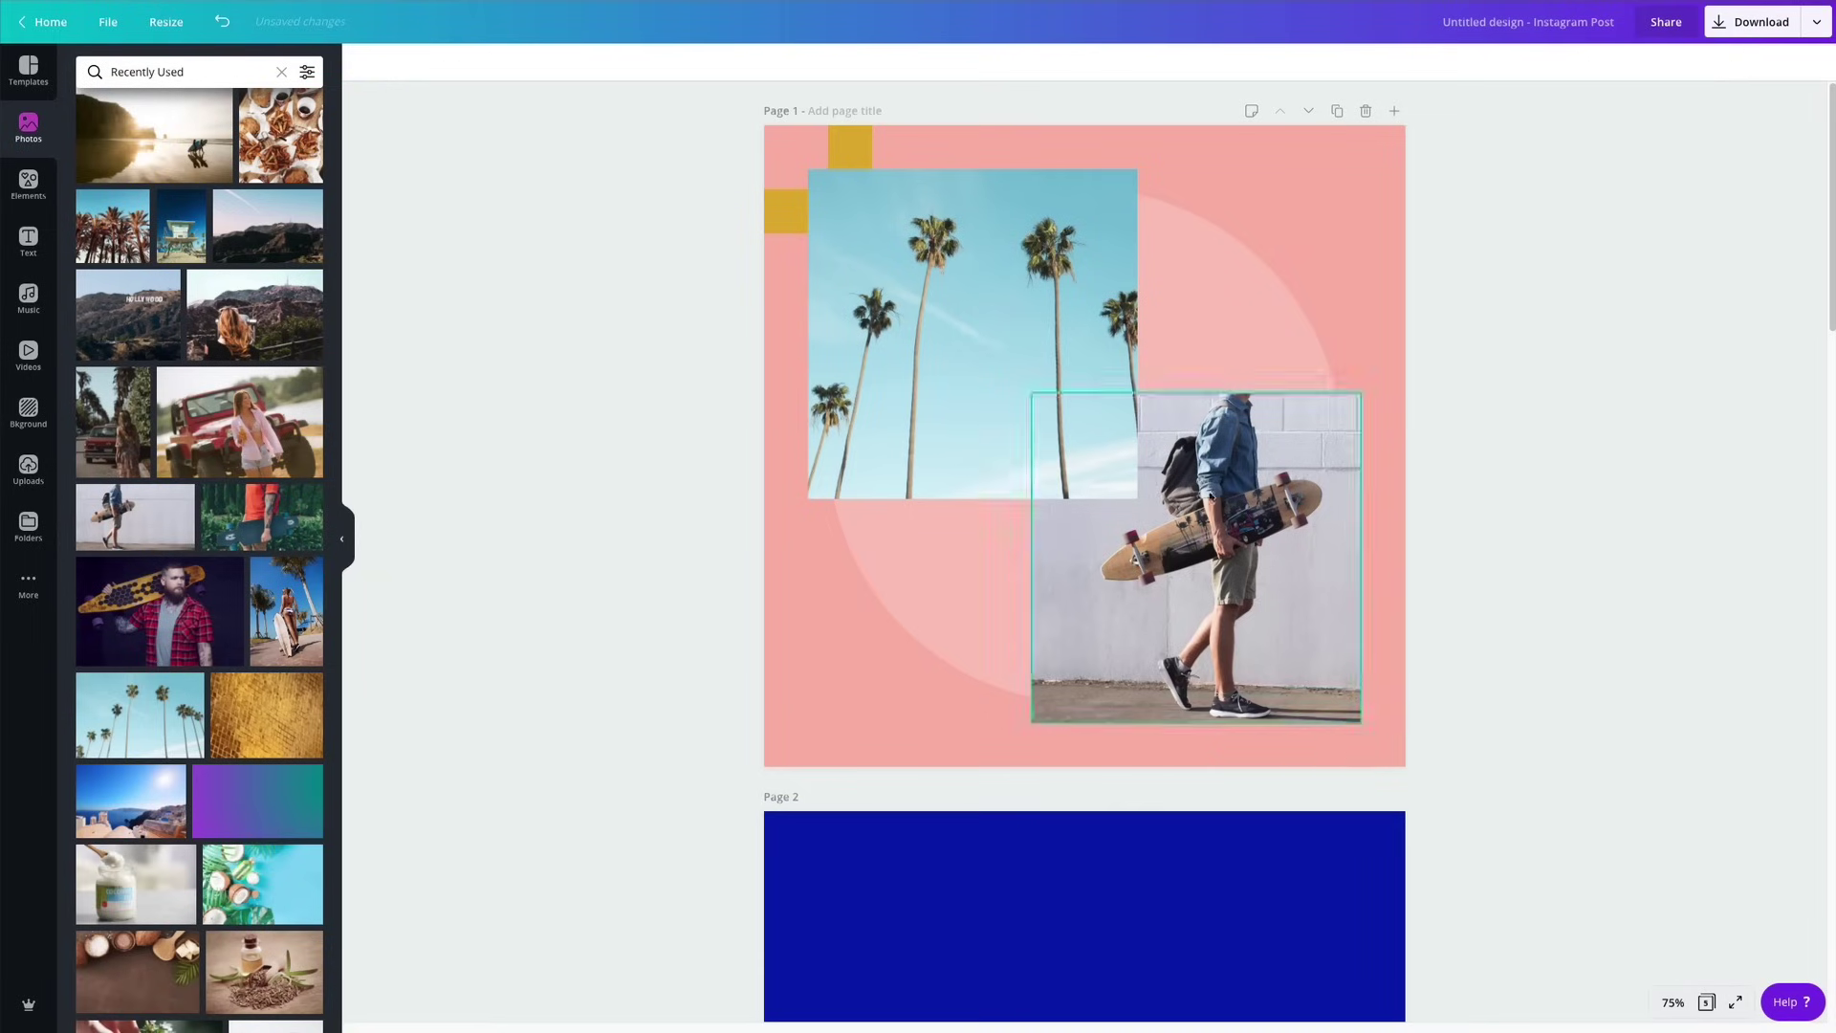
click(780, 212)
Move the two top-left yellow squares down off page 1 onto page 2.
shift+click(846, 155)
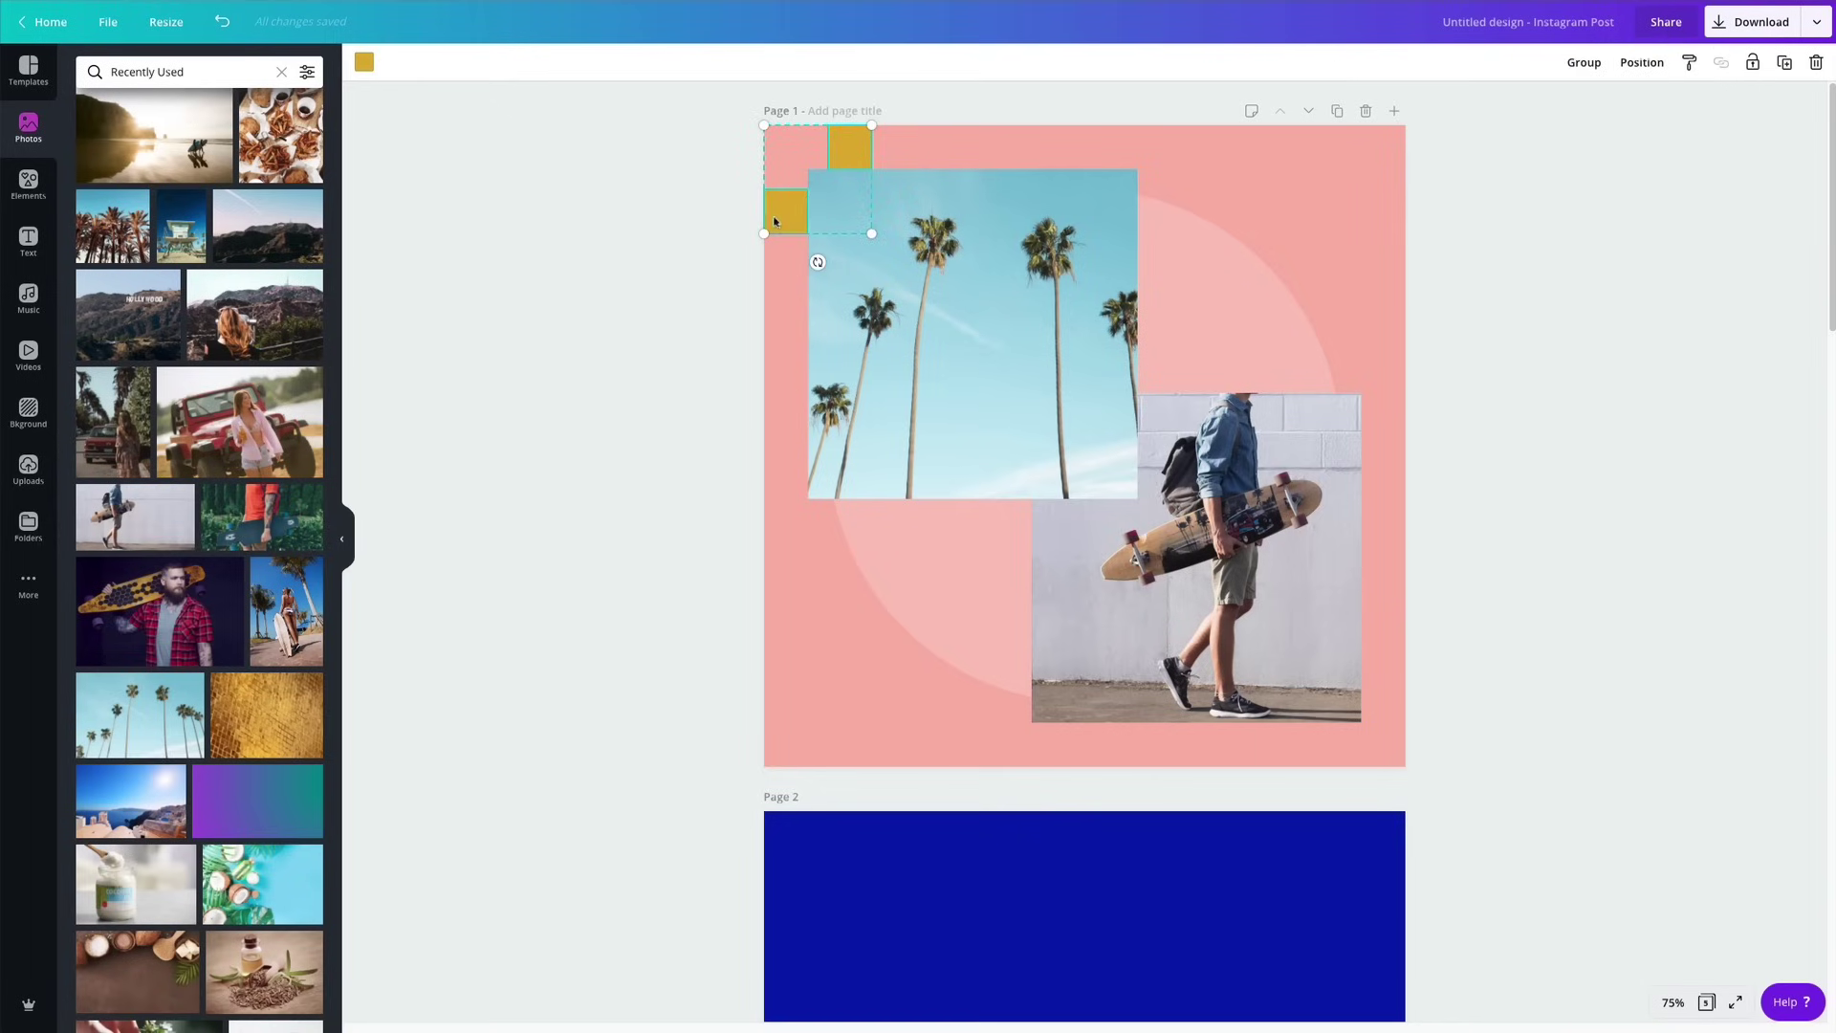
drag(792, 220, 912, 728)
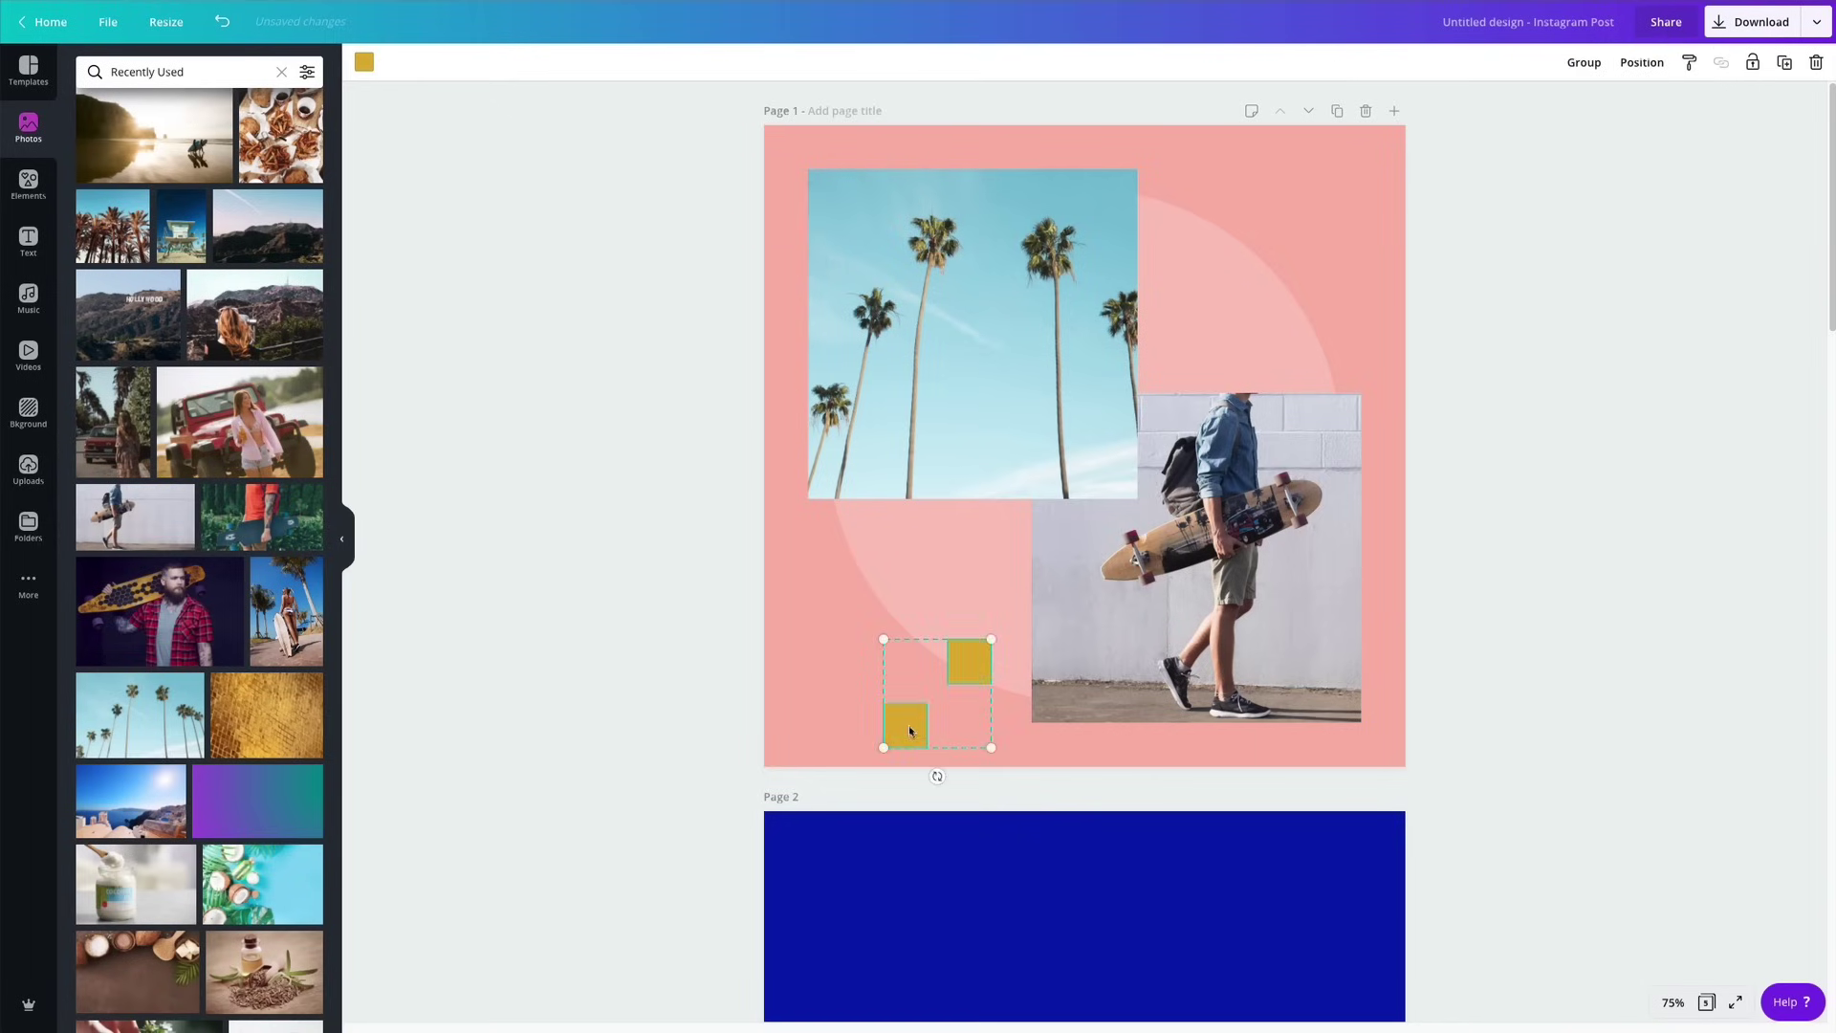
scroll(909, 725, down, 5)
scroll(873, 594, up, 4)
drag(911, 639, 933, 956)
scroll(906, 643, down, 3)
drag(932, 720, 953, 954)
scroll(926, 697, up, 2)
scroll(926, 698, up, 3)
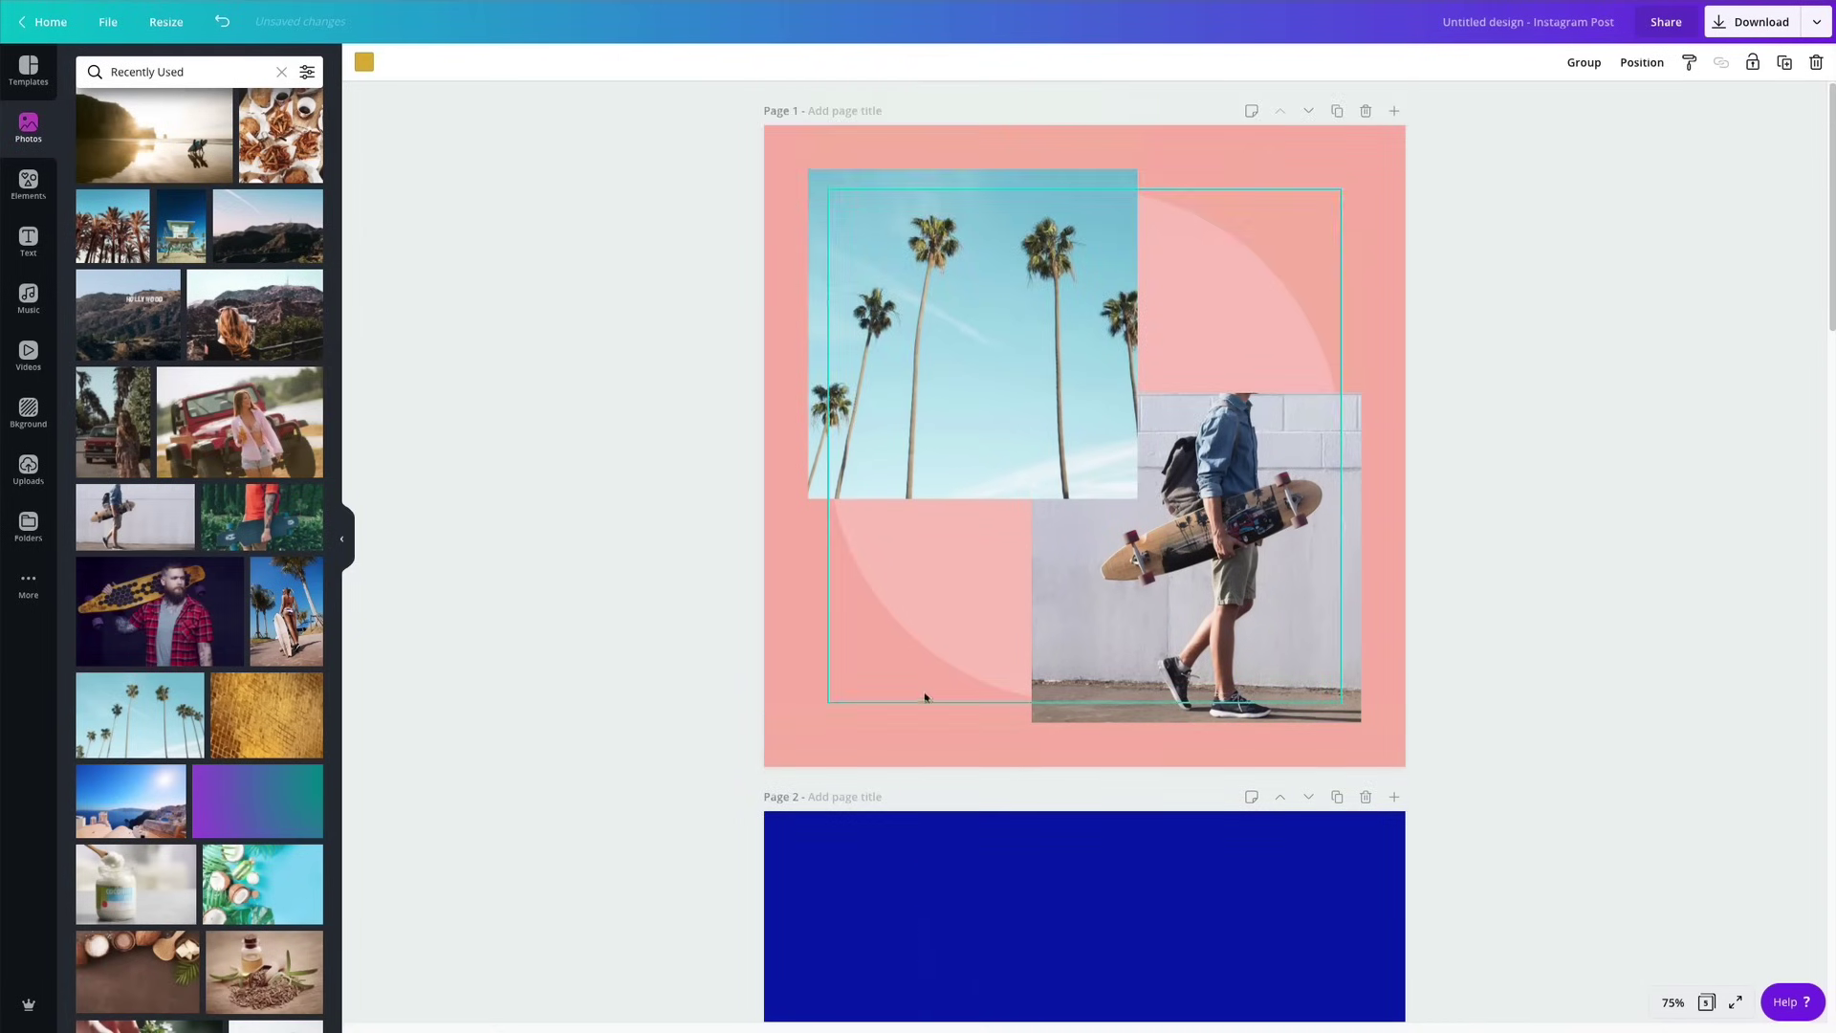
click(1582, 405)
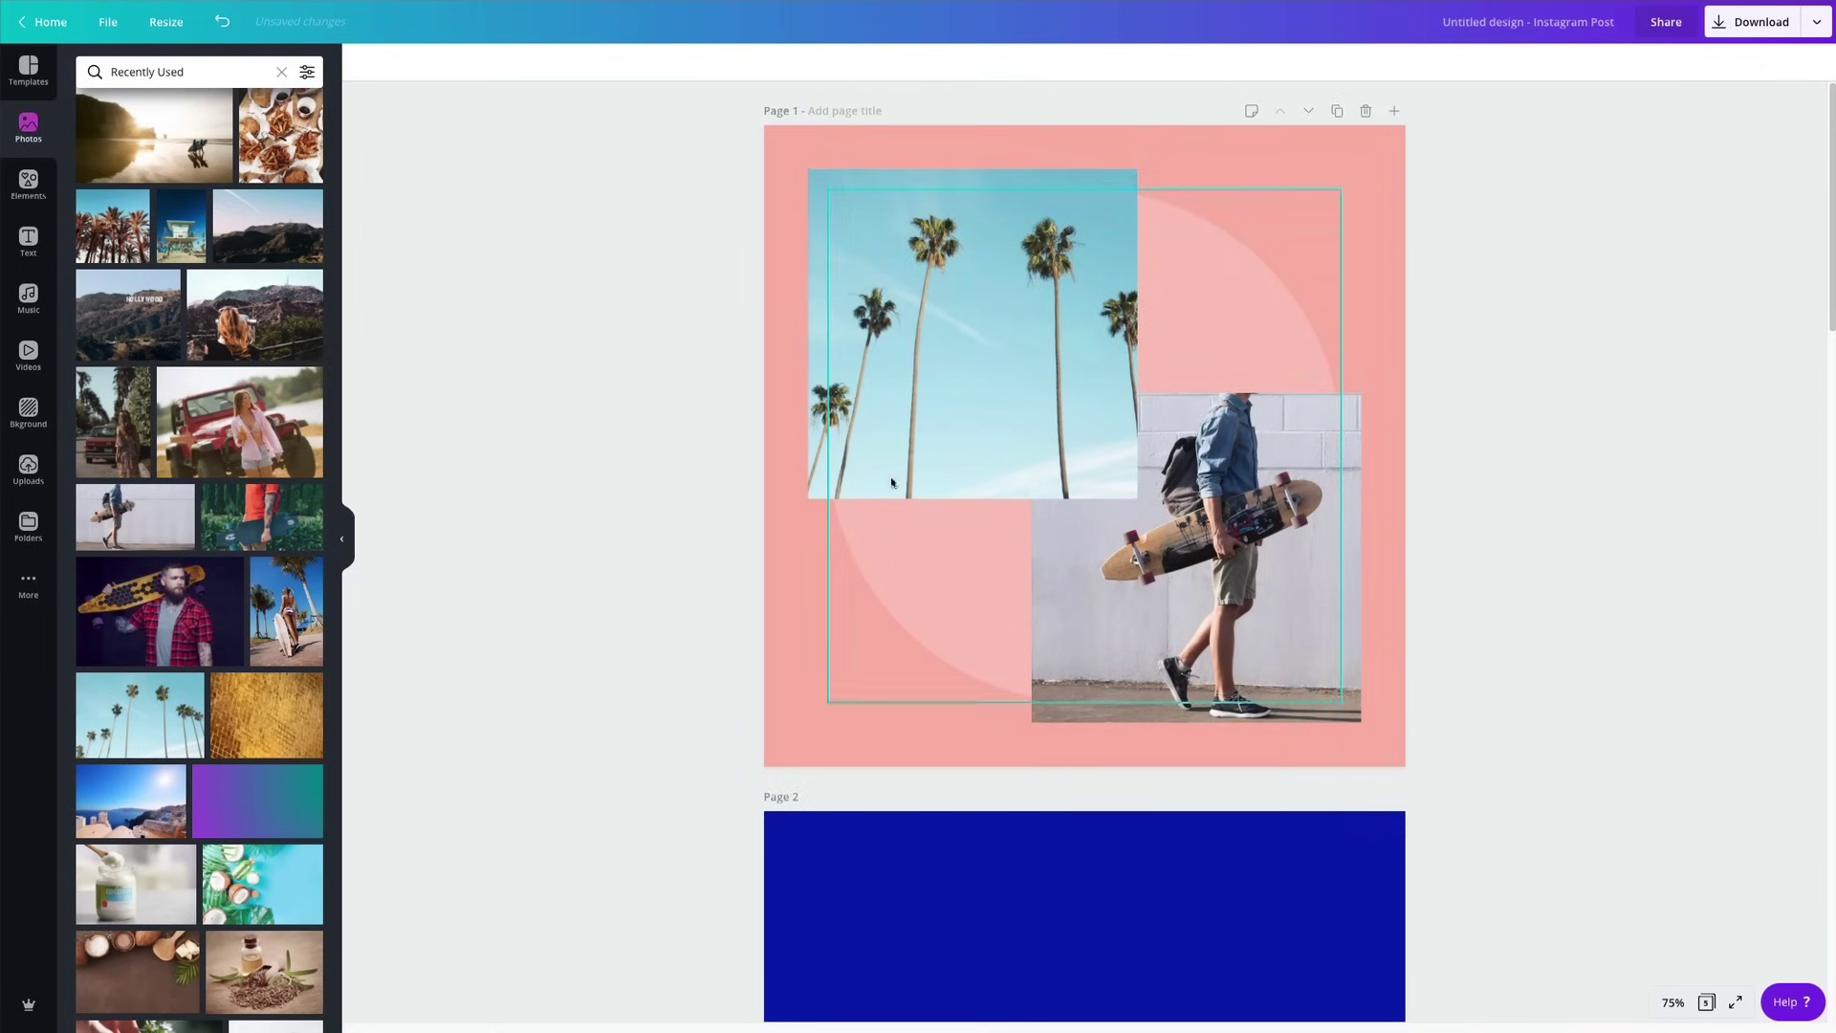
click(895, 648)
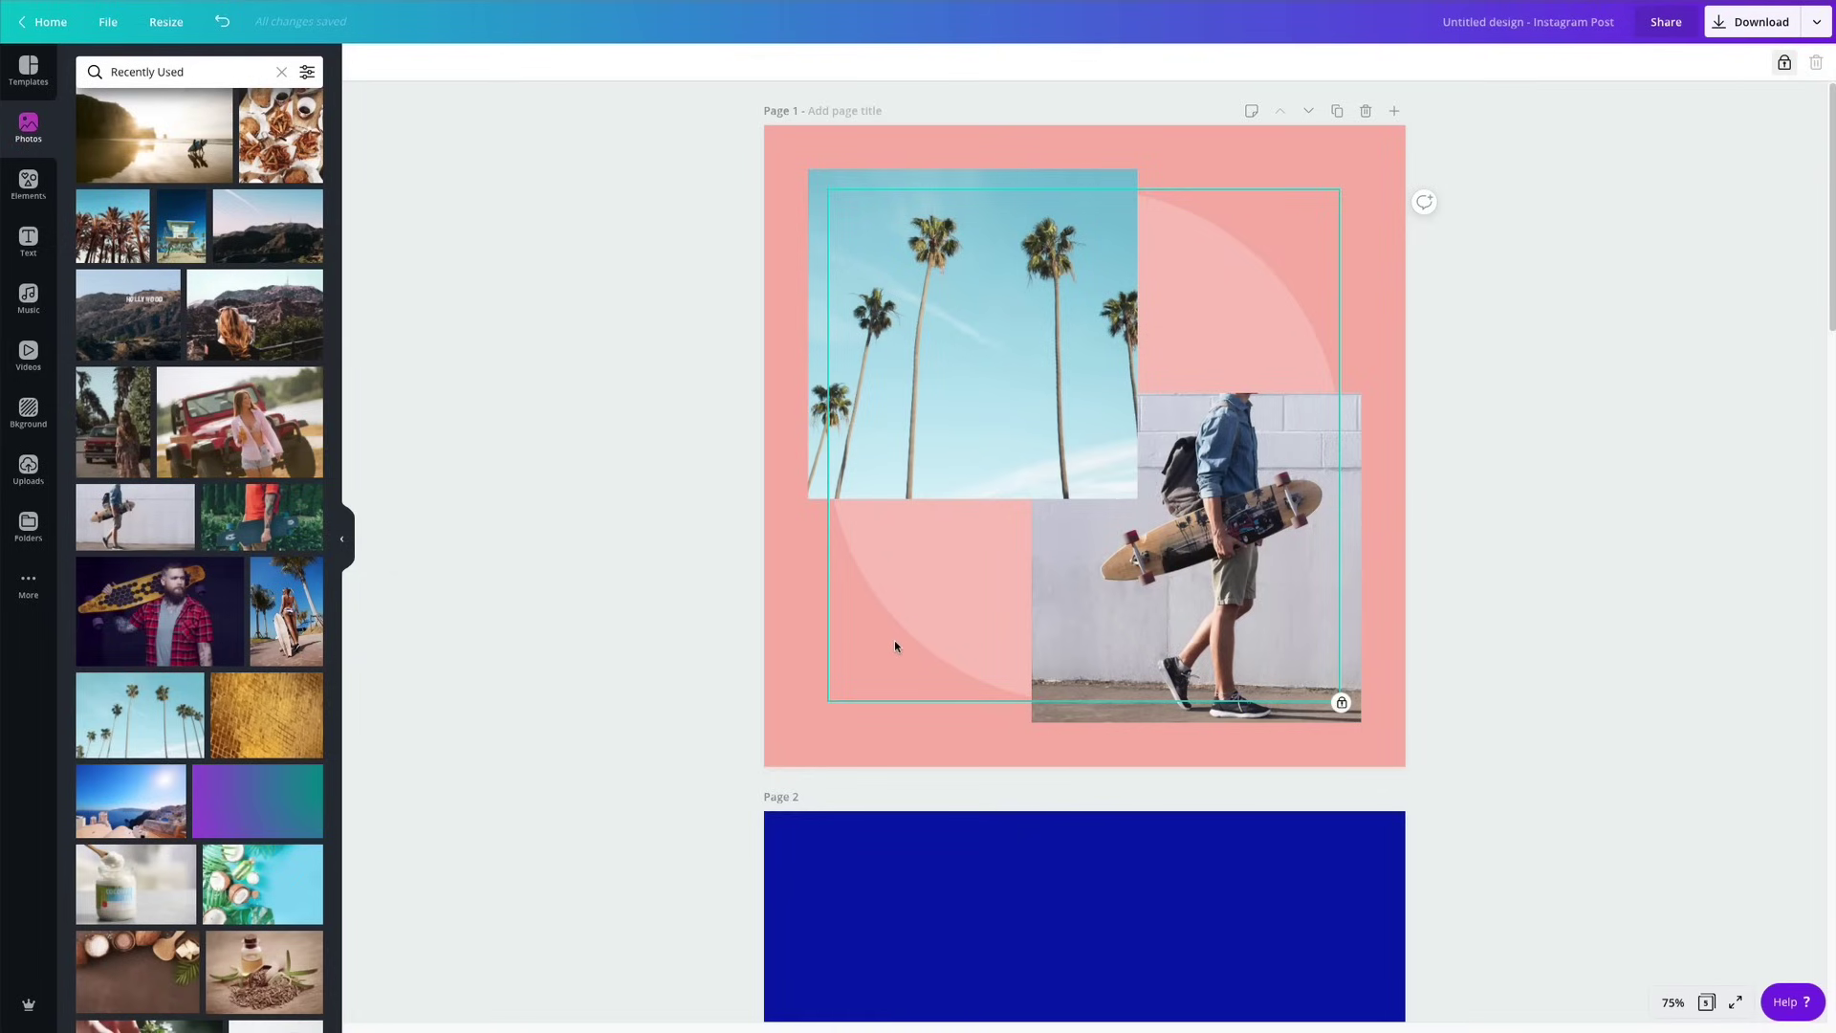
Add a square with R and reshape it into a low bar across page 1's middle.
key(r)
drag(1078, 197, 1143, 577)
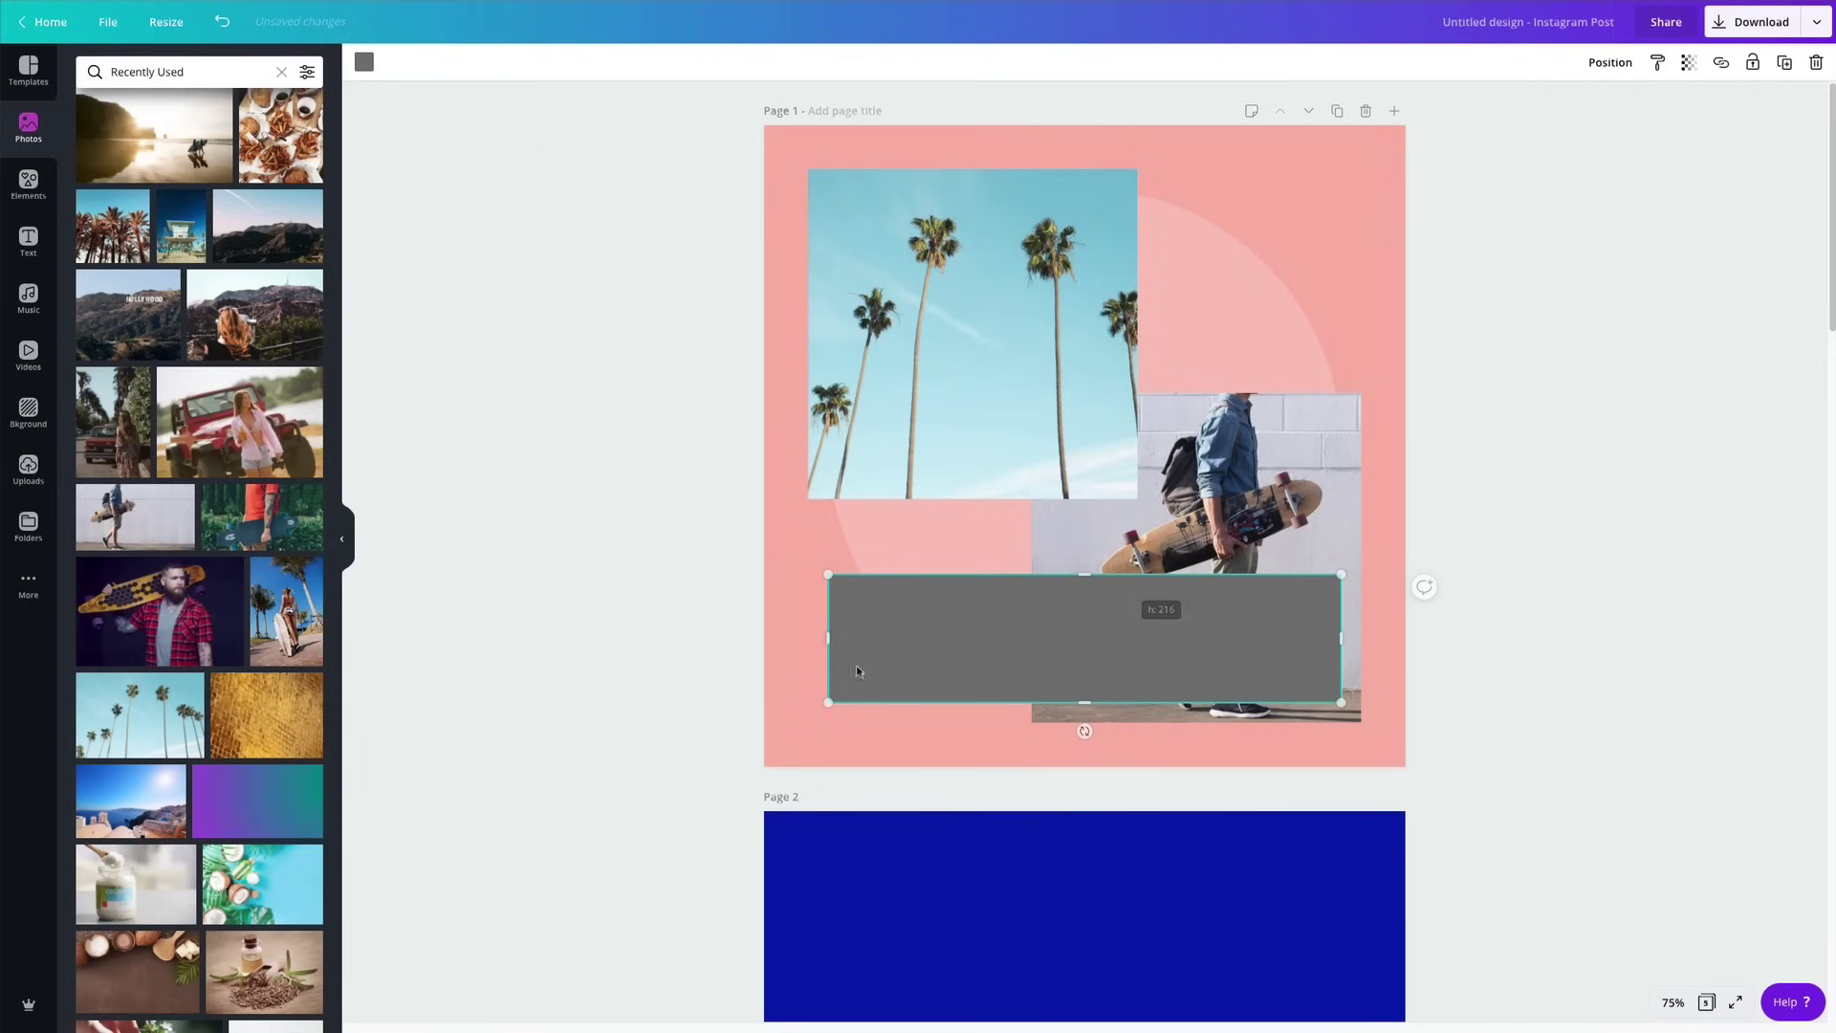
drag(828, 638, 951, 638)
drag(1094, 643, 1128, 392)
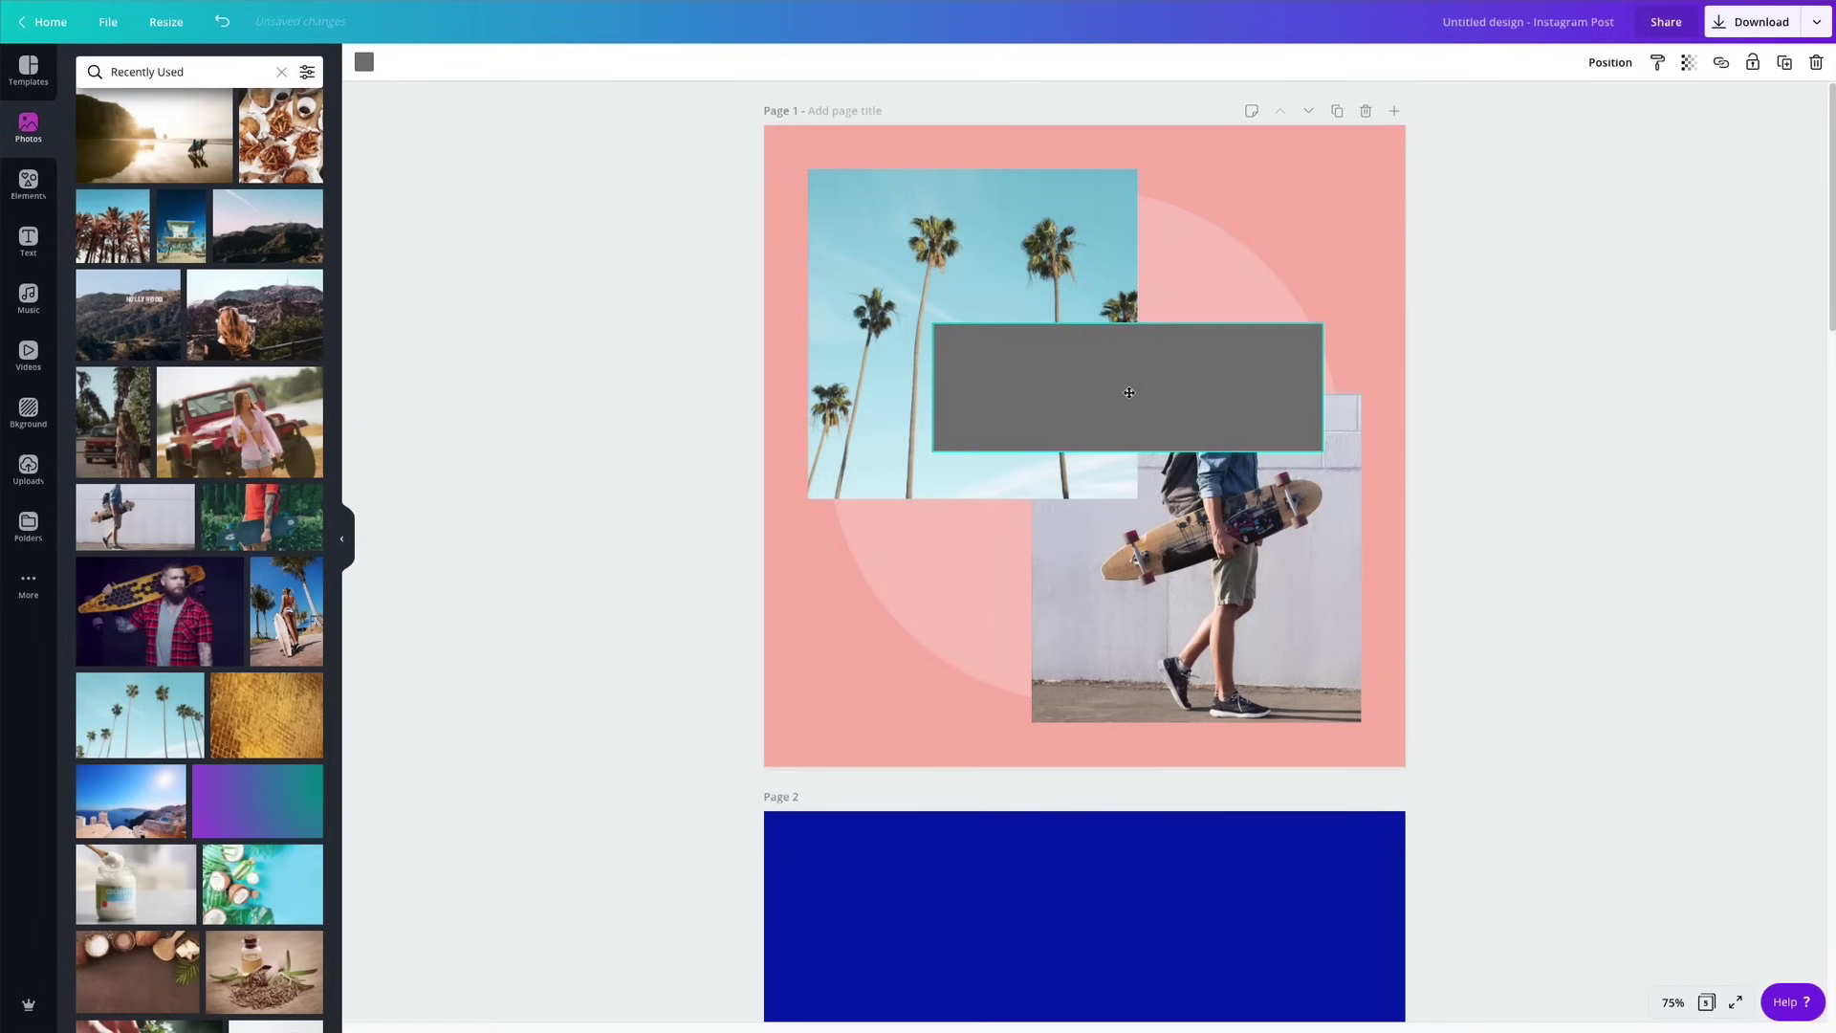
Recolour the bar dark navy blue.
click(364, 61)
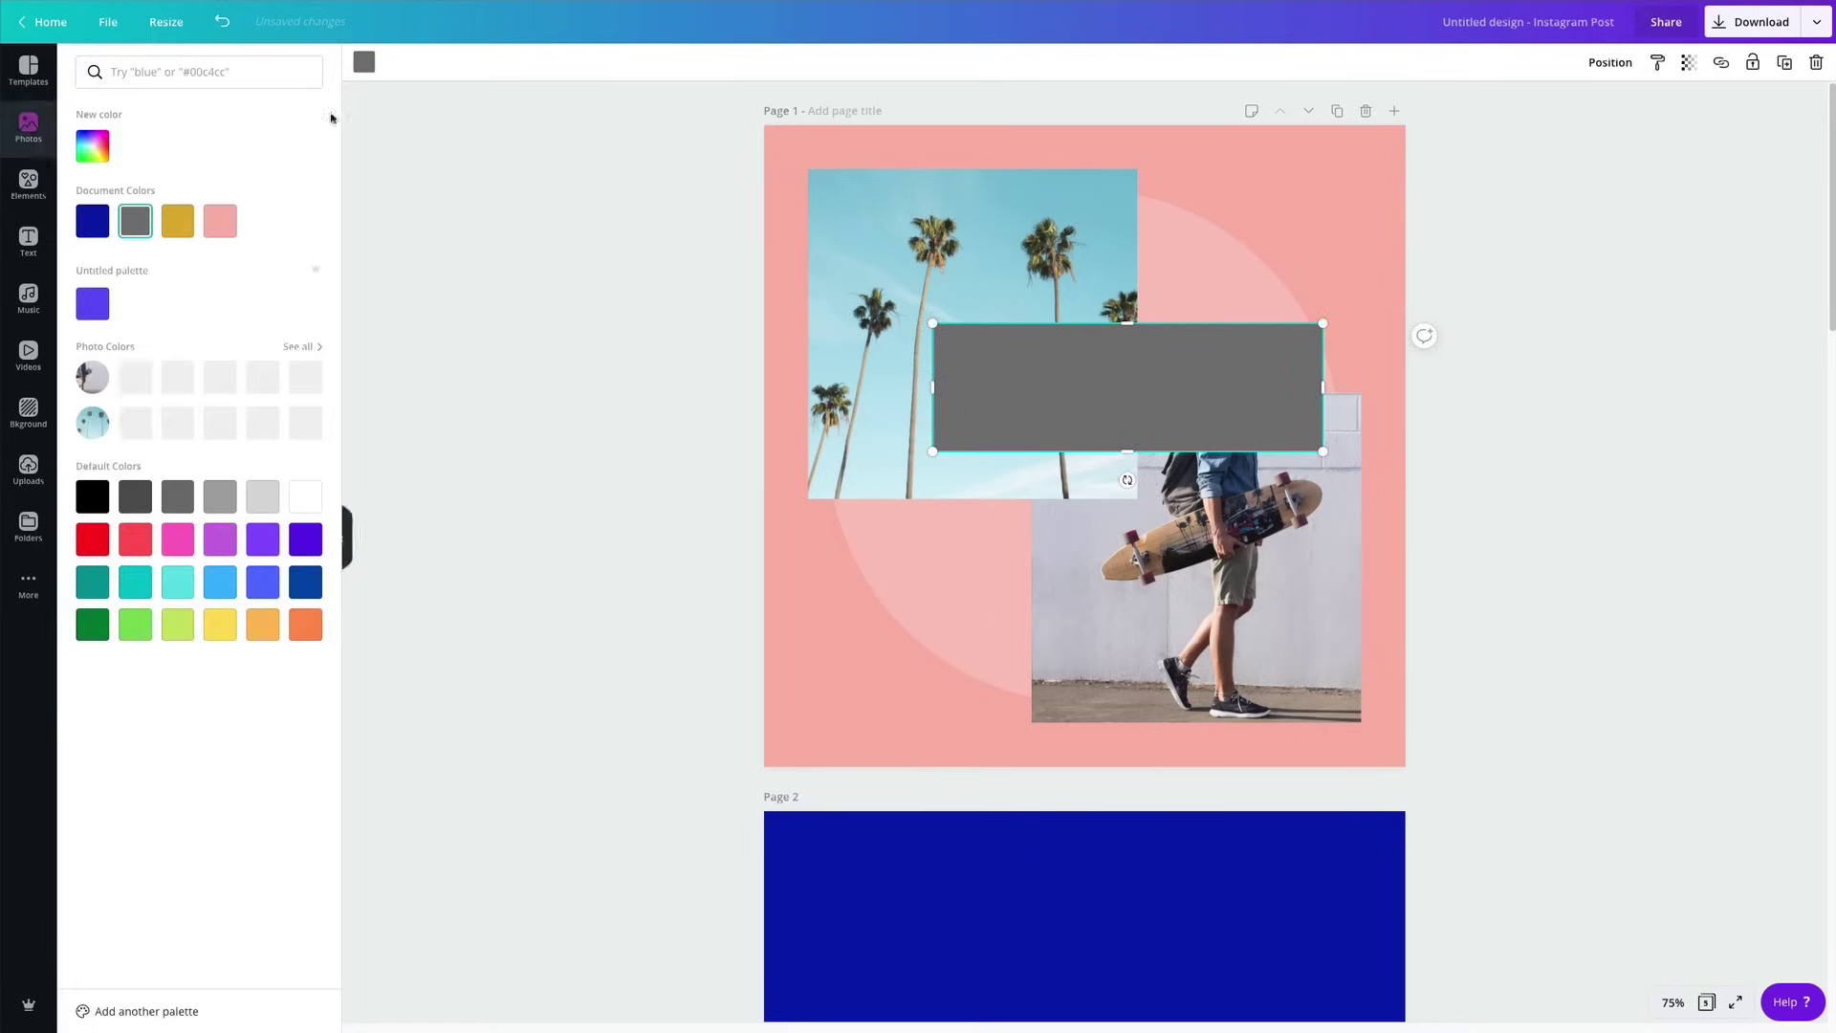
click(94, 222)
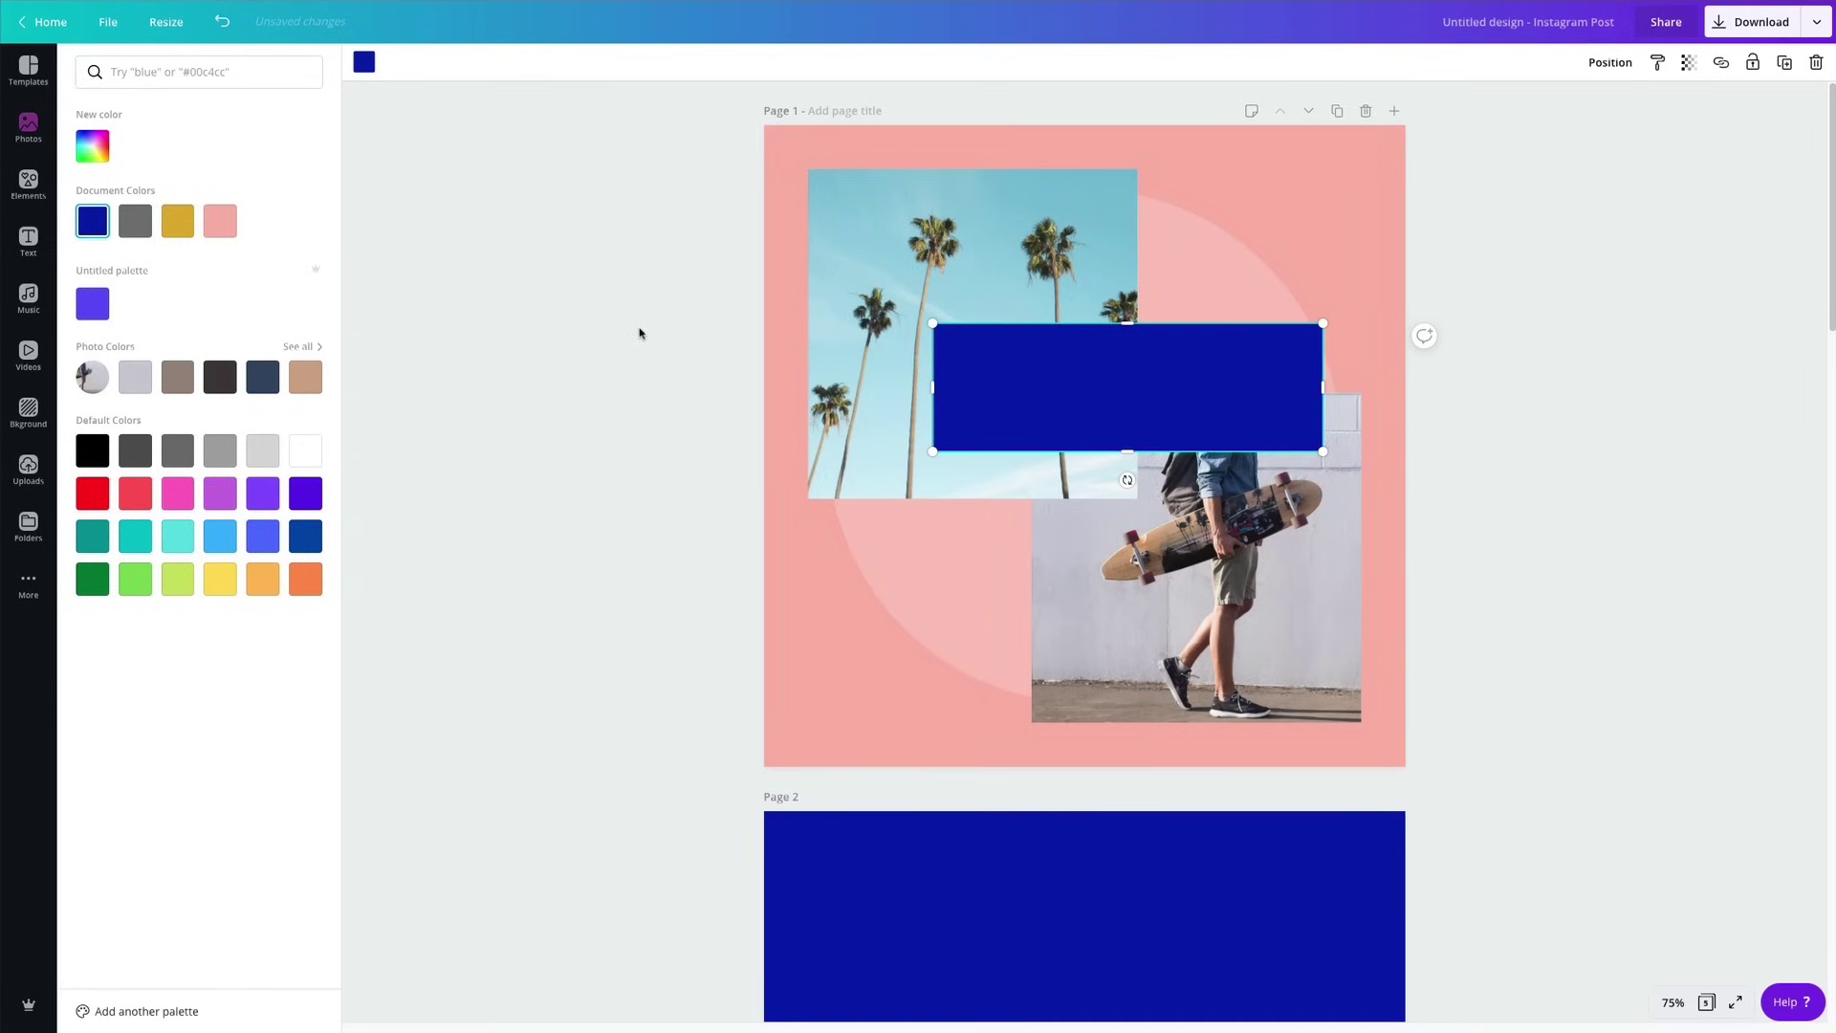
key(Escape)
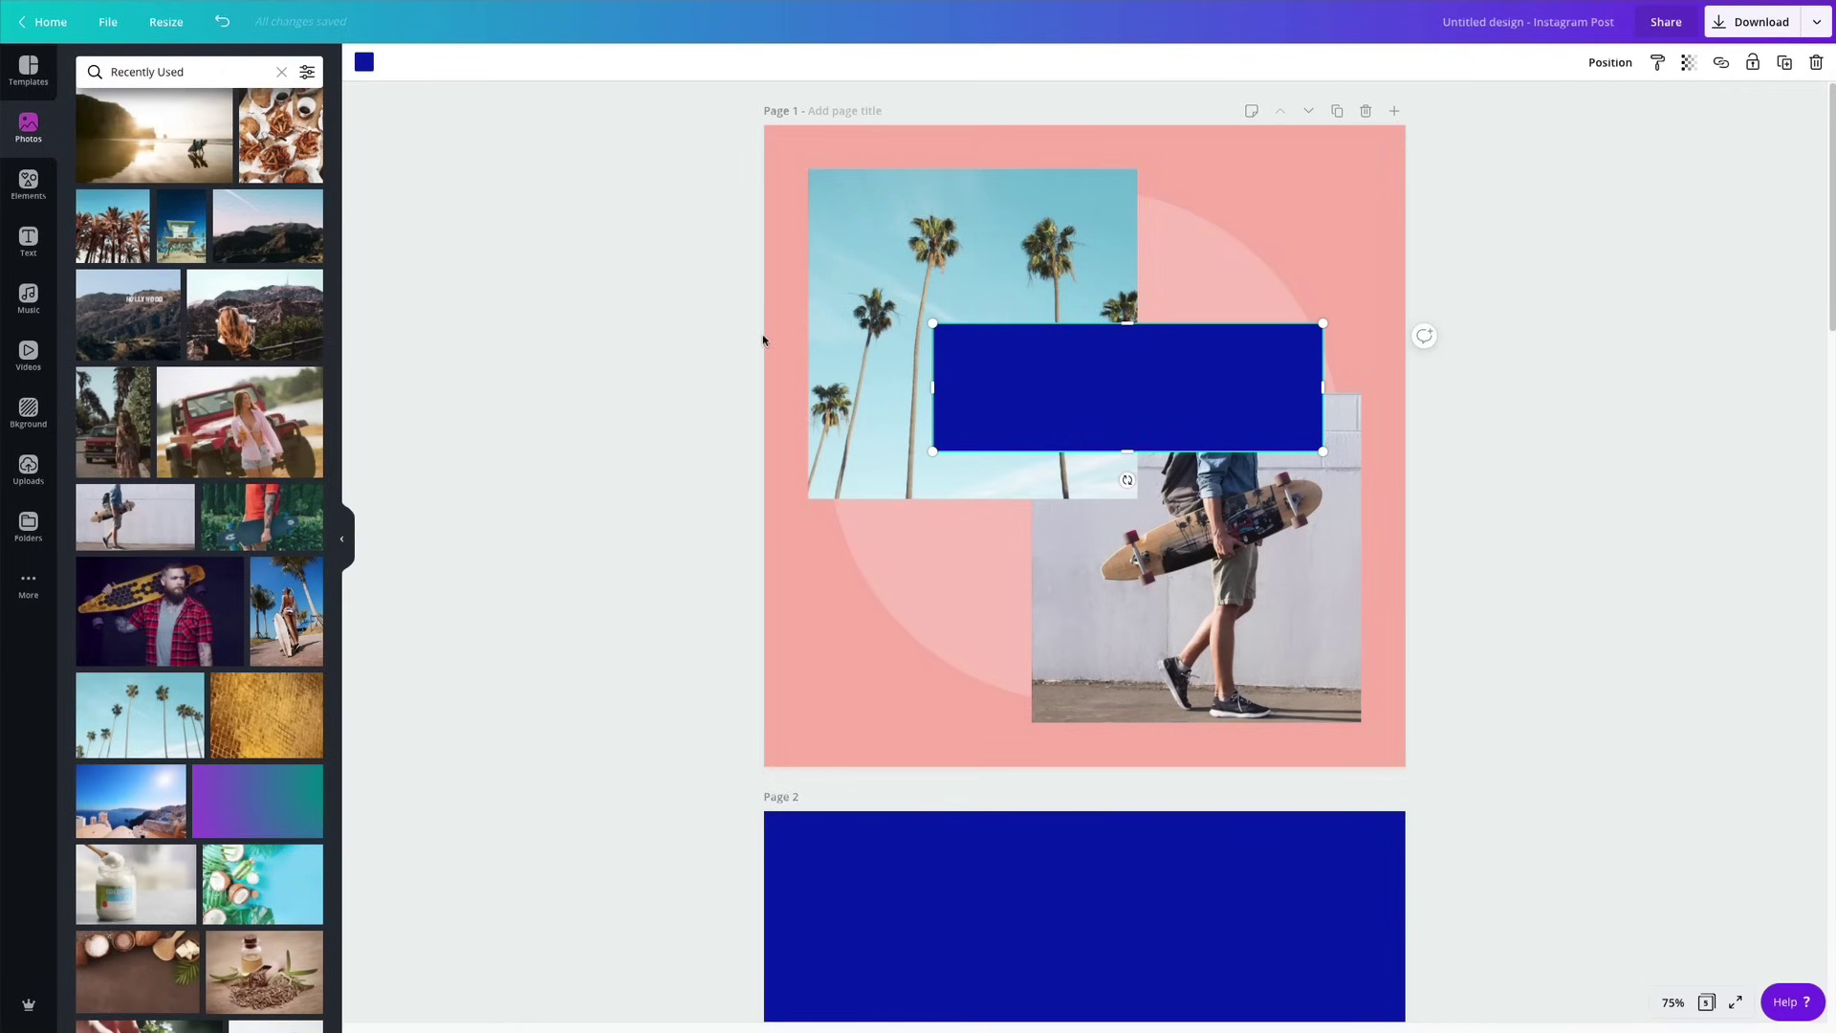
Add a heading reading 'Life in' / 'California' on two lines.
click(29, 244)
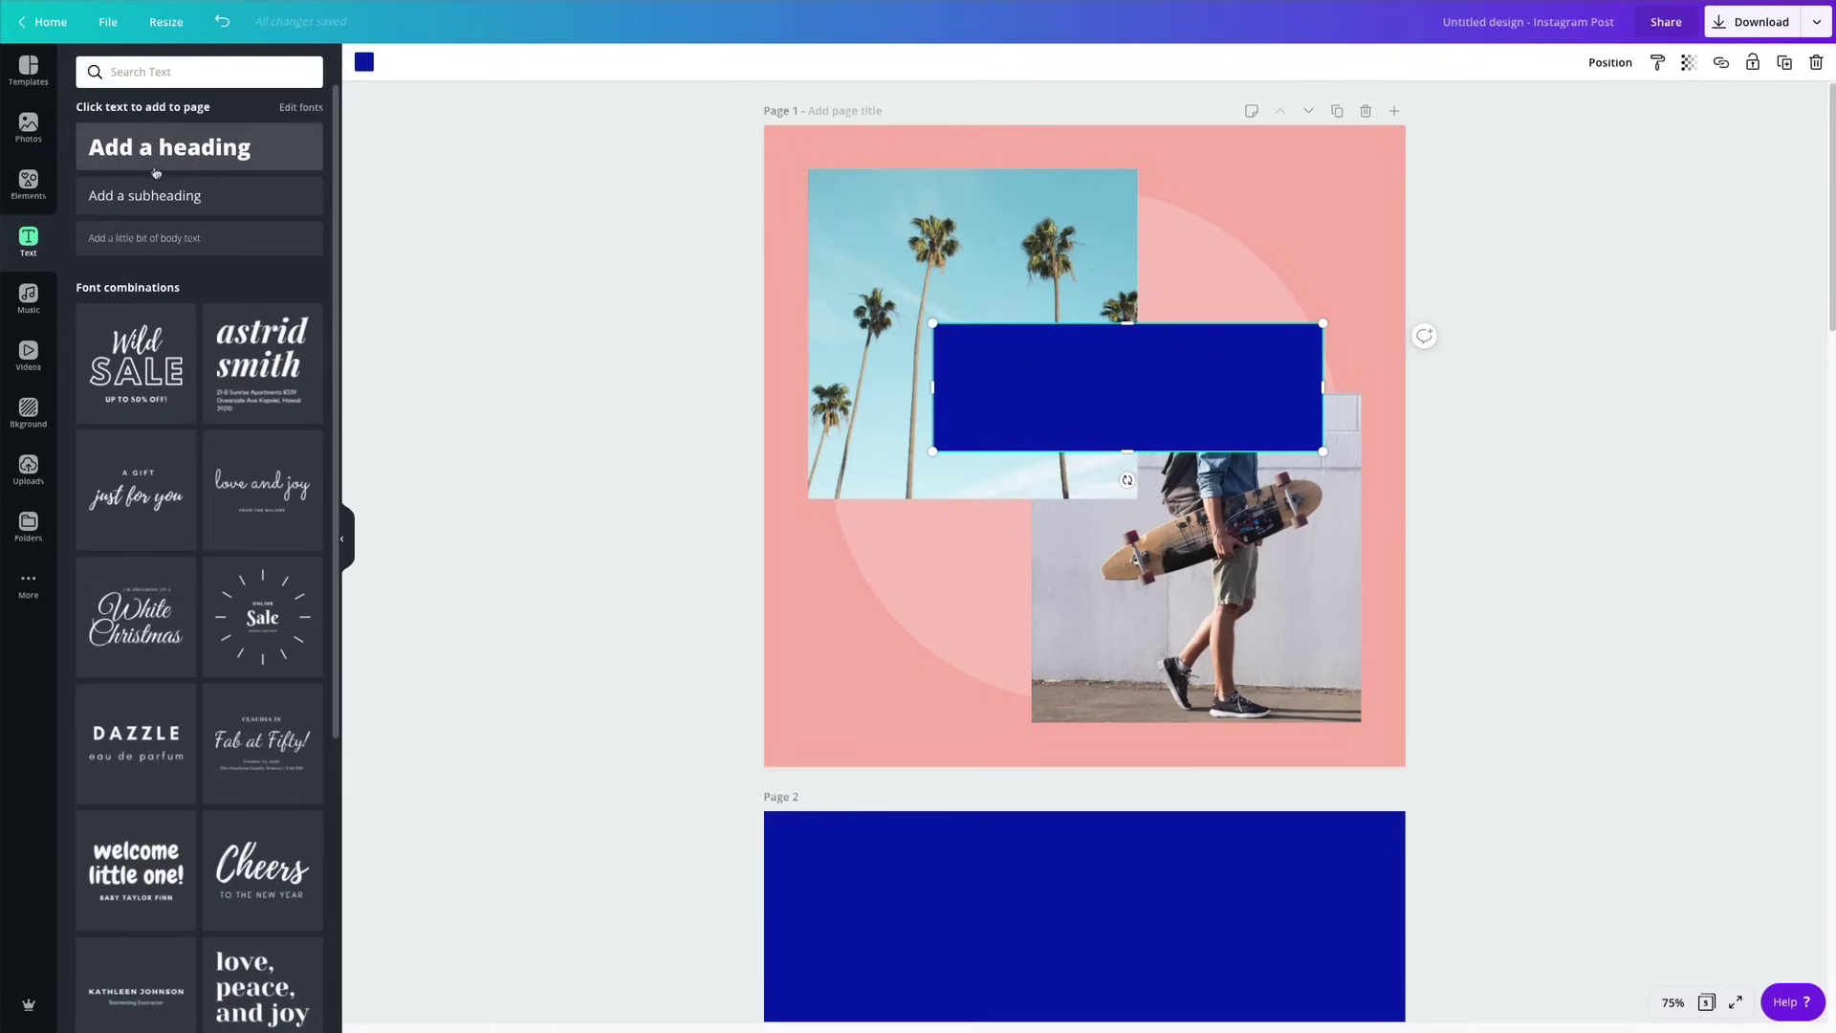
click(153, 148)
double_click(1157, 534)
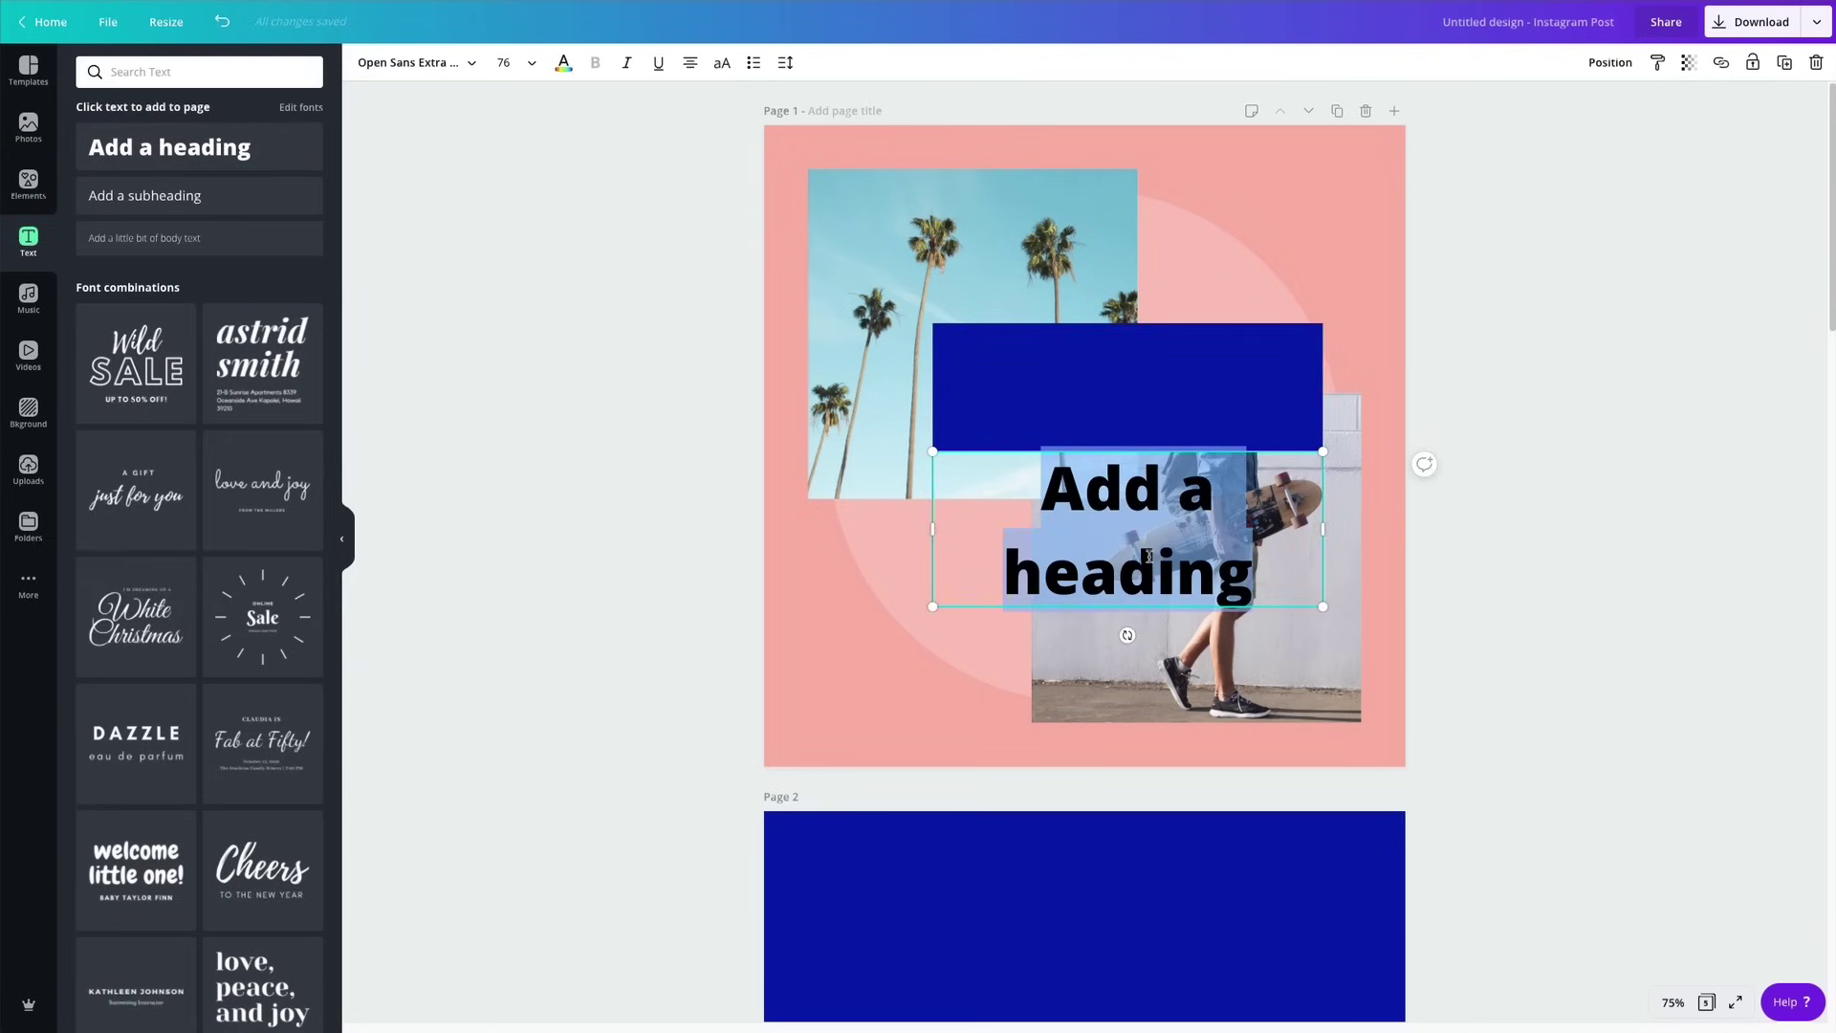
click(1148, 565)
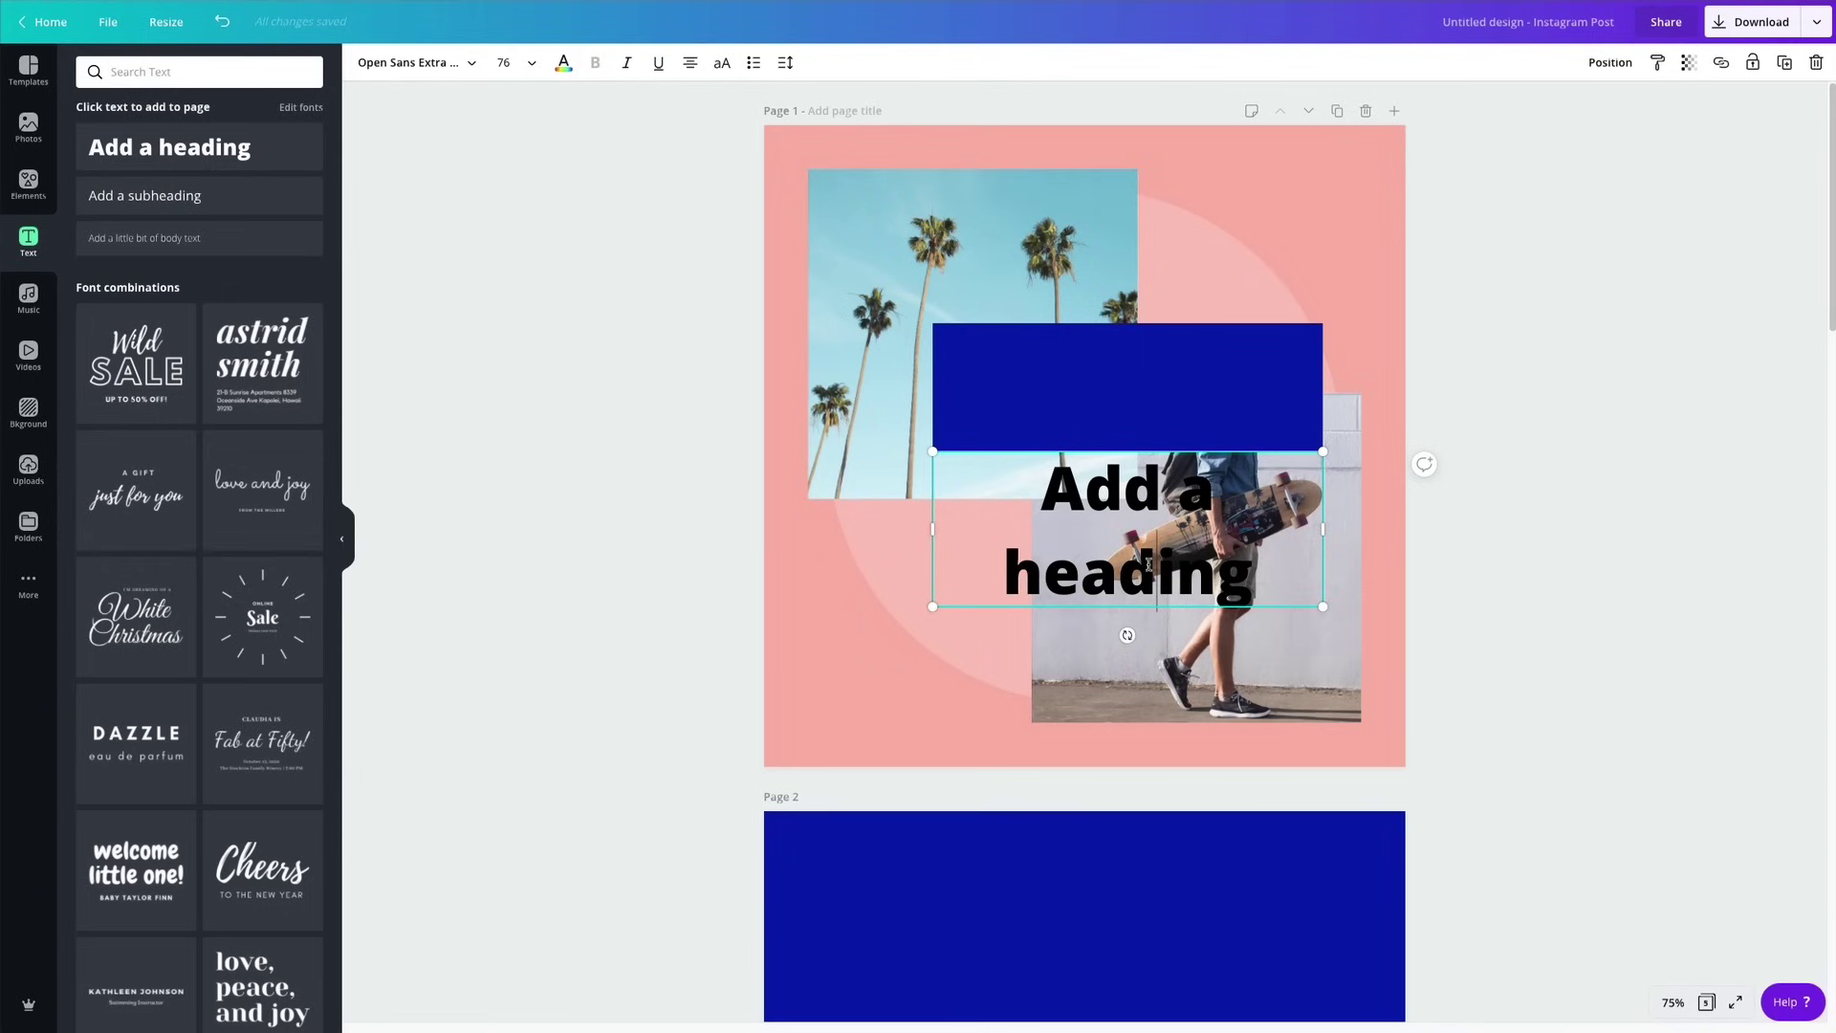
triple_click(1149, 565)
text(Life in)
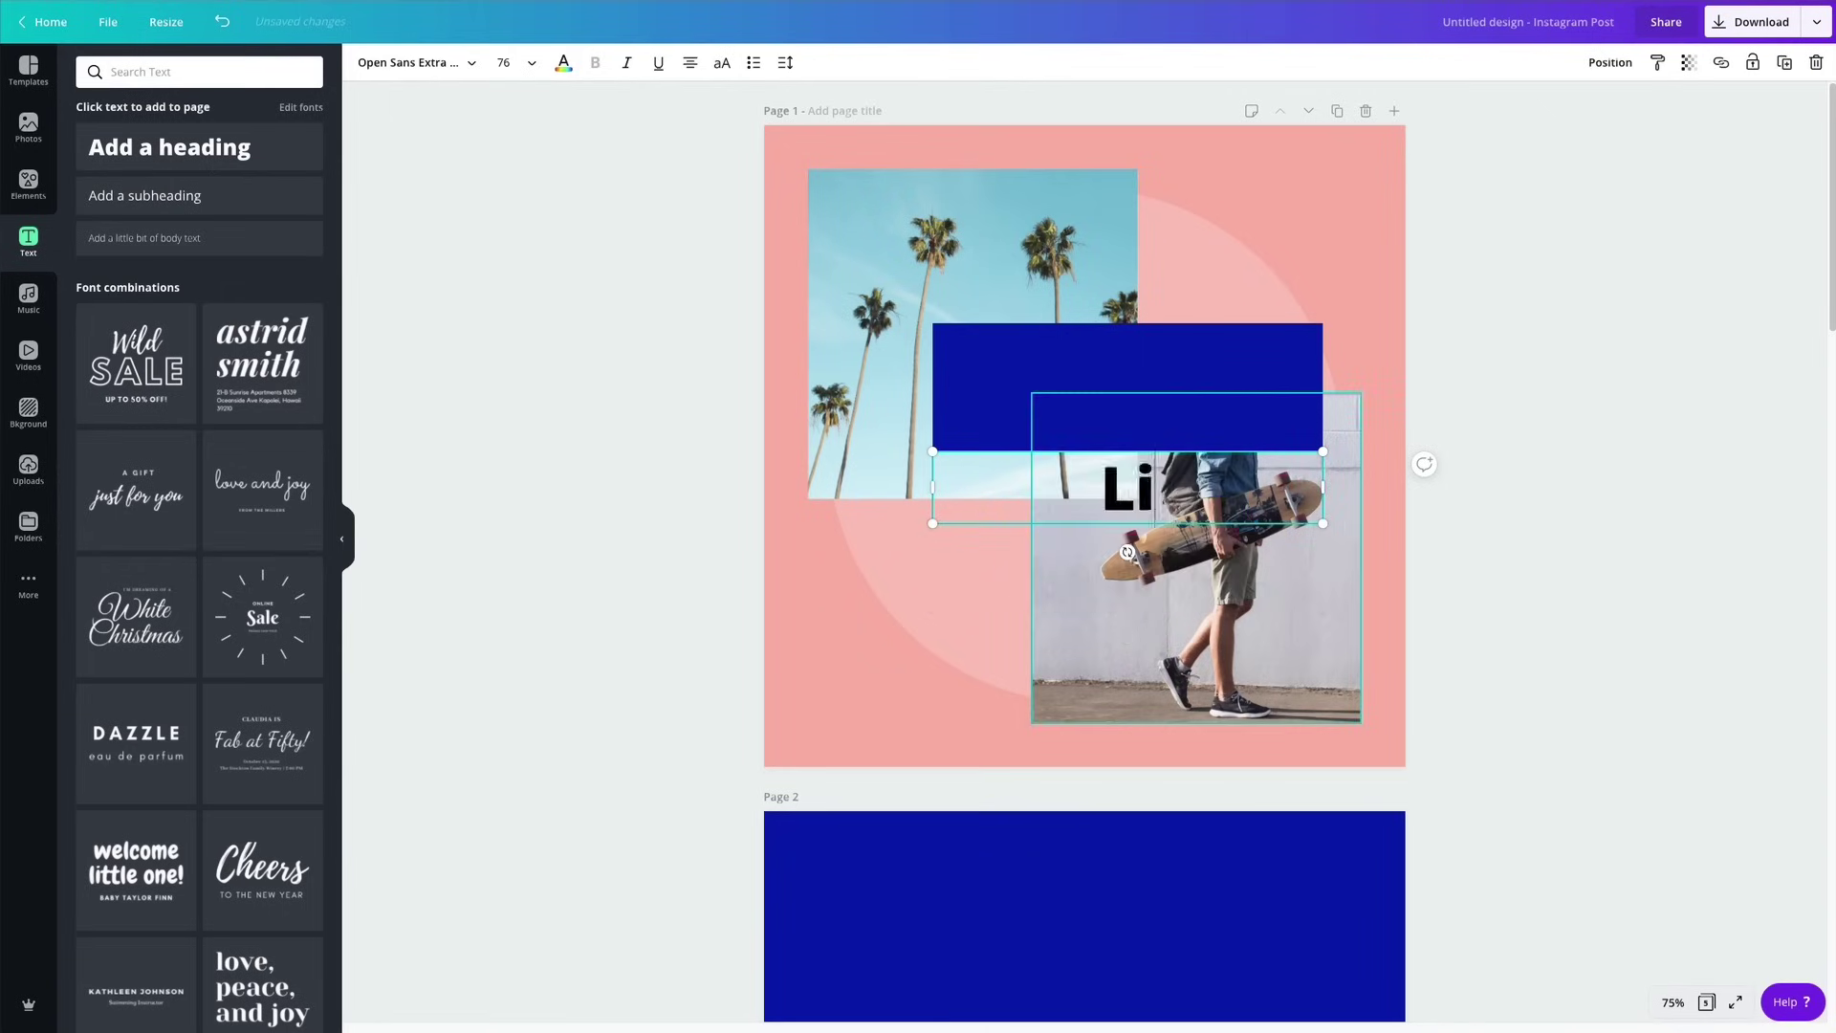
key(Return)
text(California)
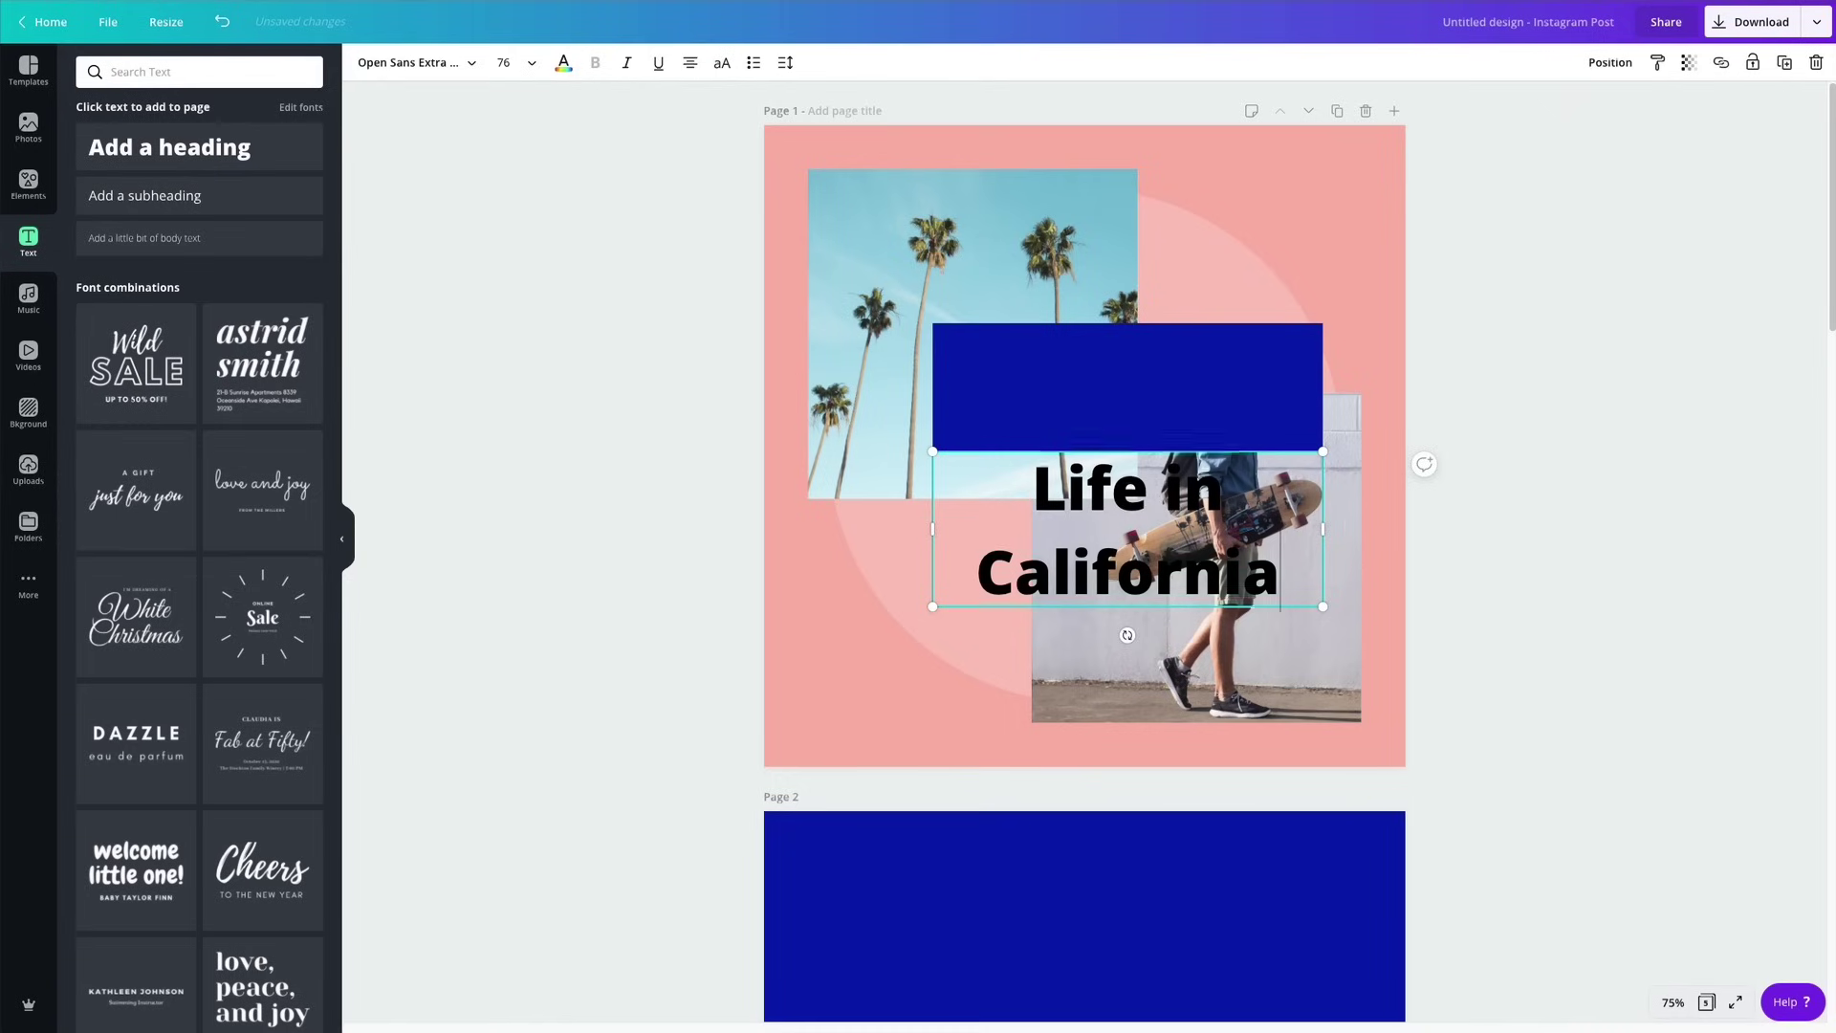
key(ctrl+a)
Set the title font to Ovo at size 53.
click(393, 73)
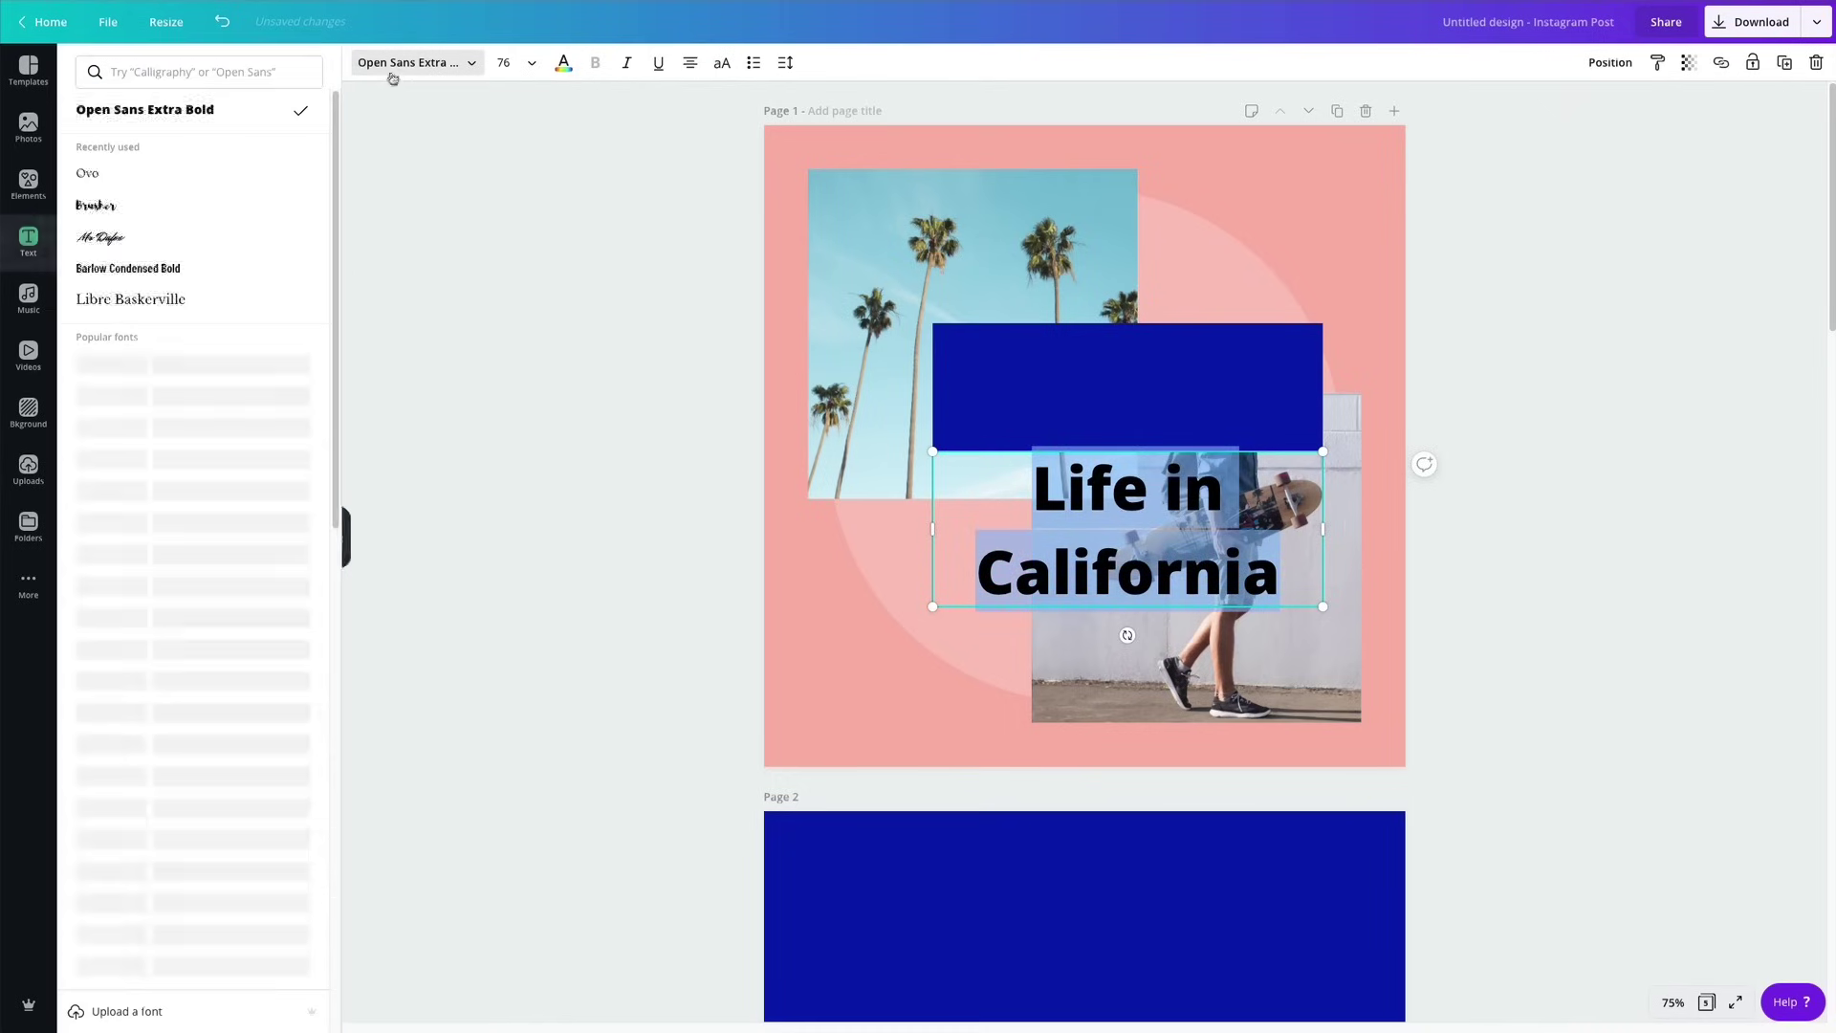
click(101, 183)
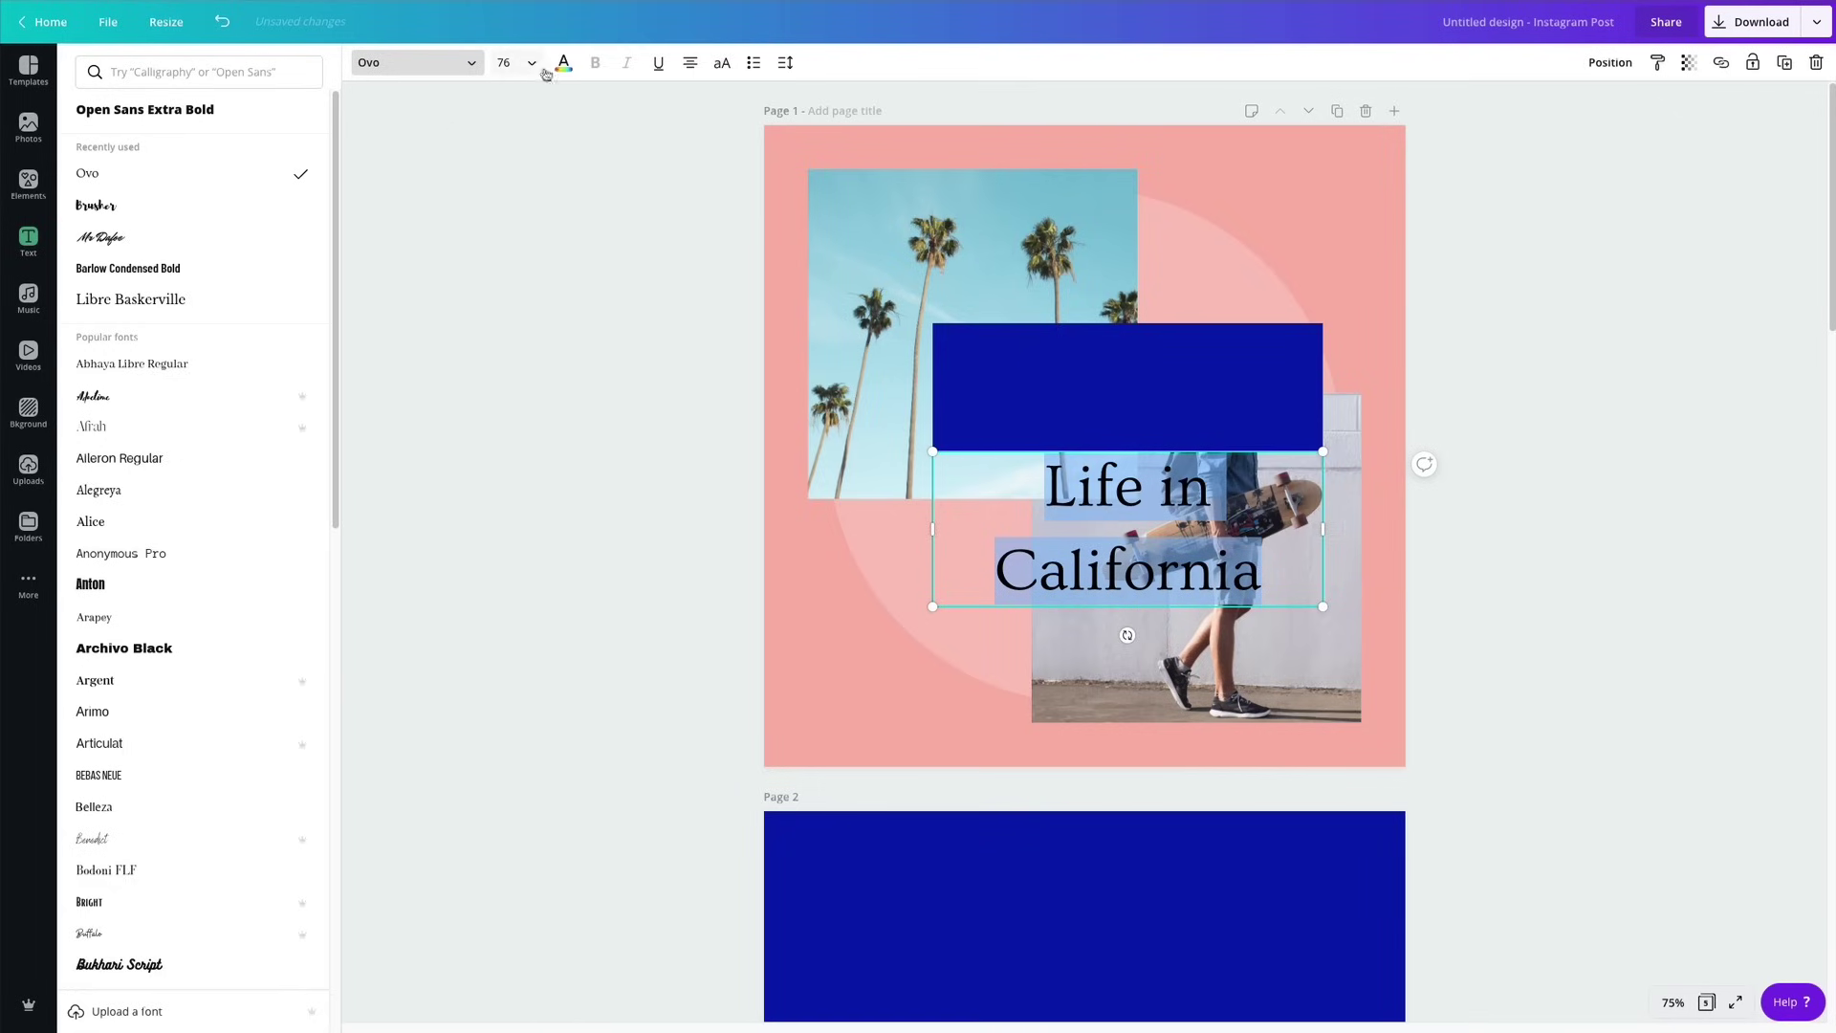
click(499, 65)
text(5)
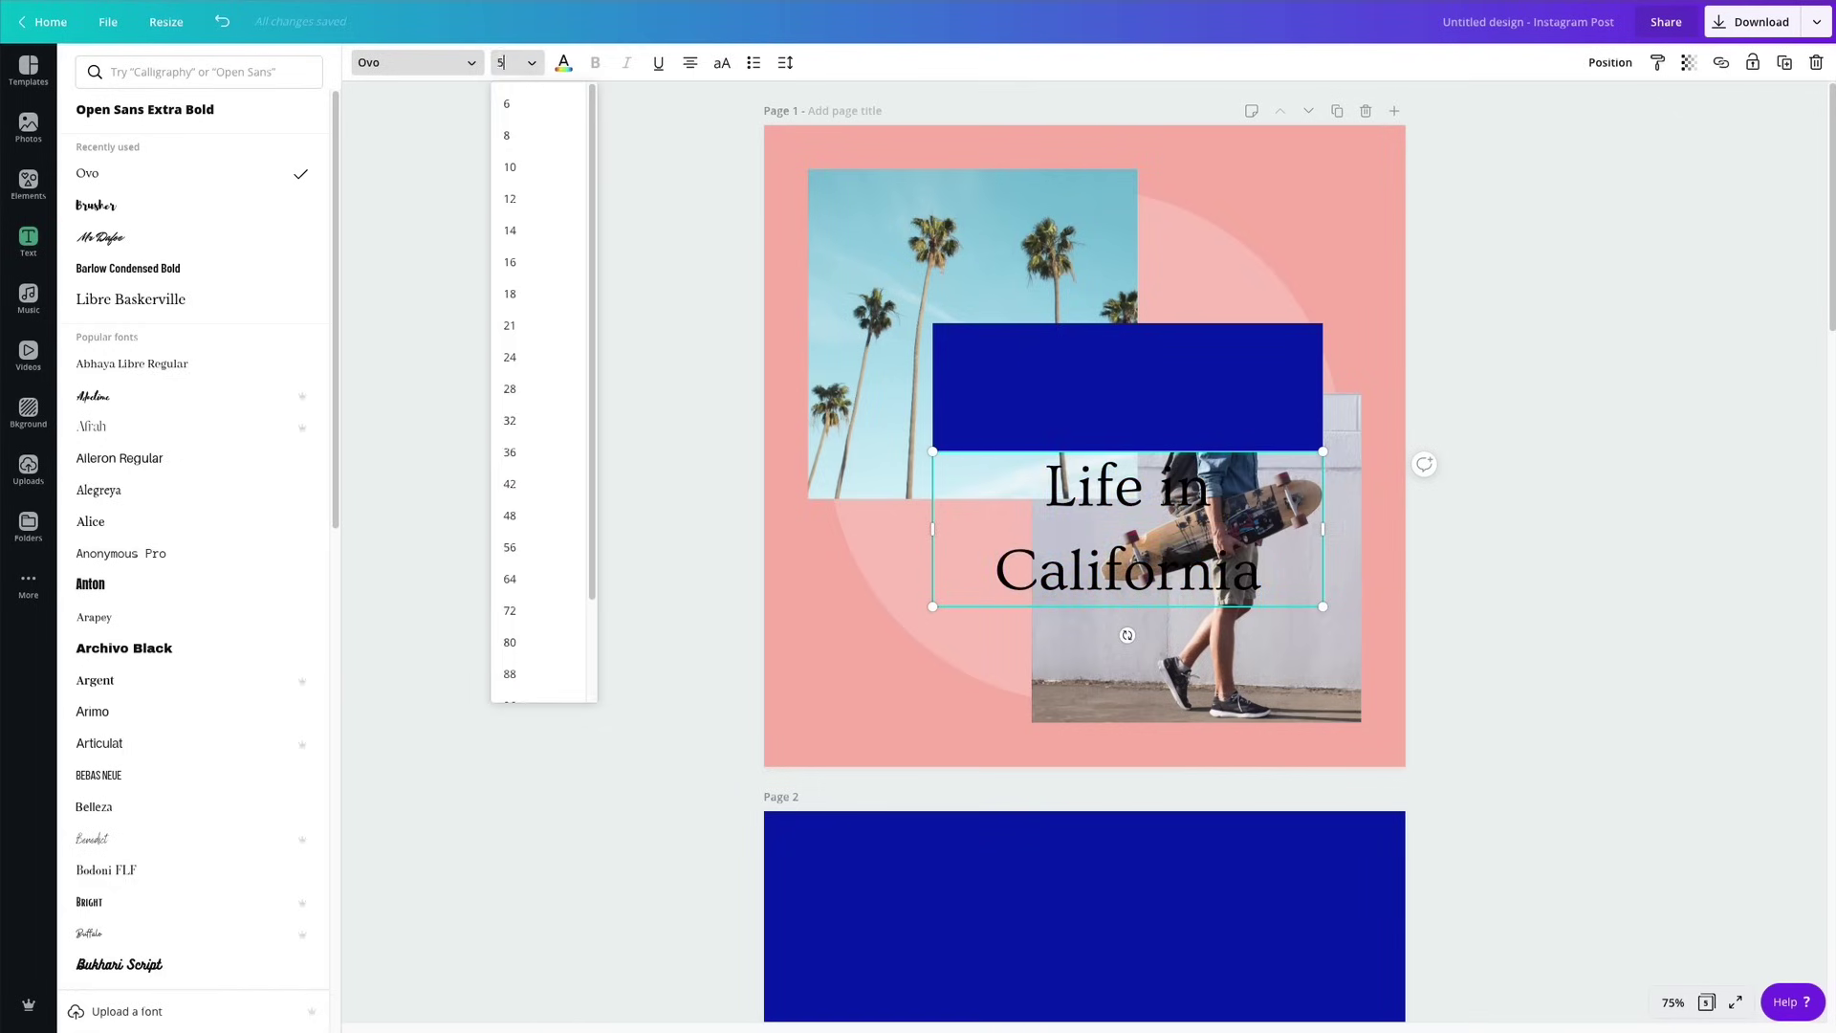
text(3)
key(Return)
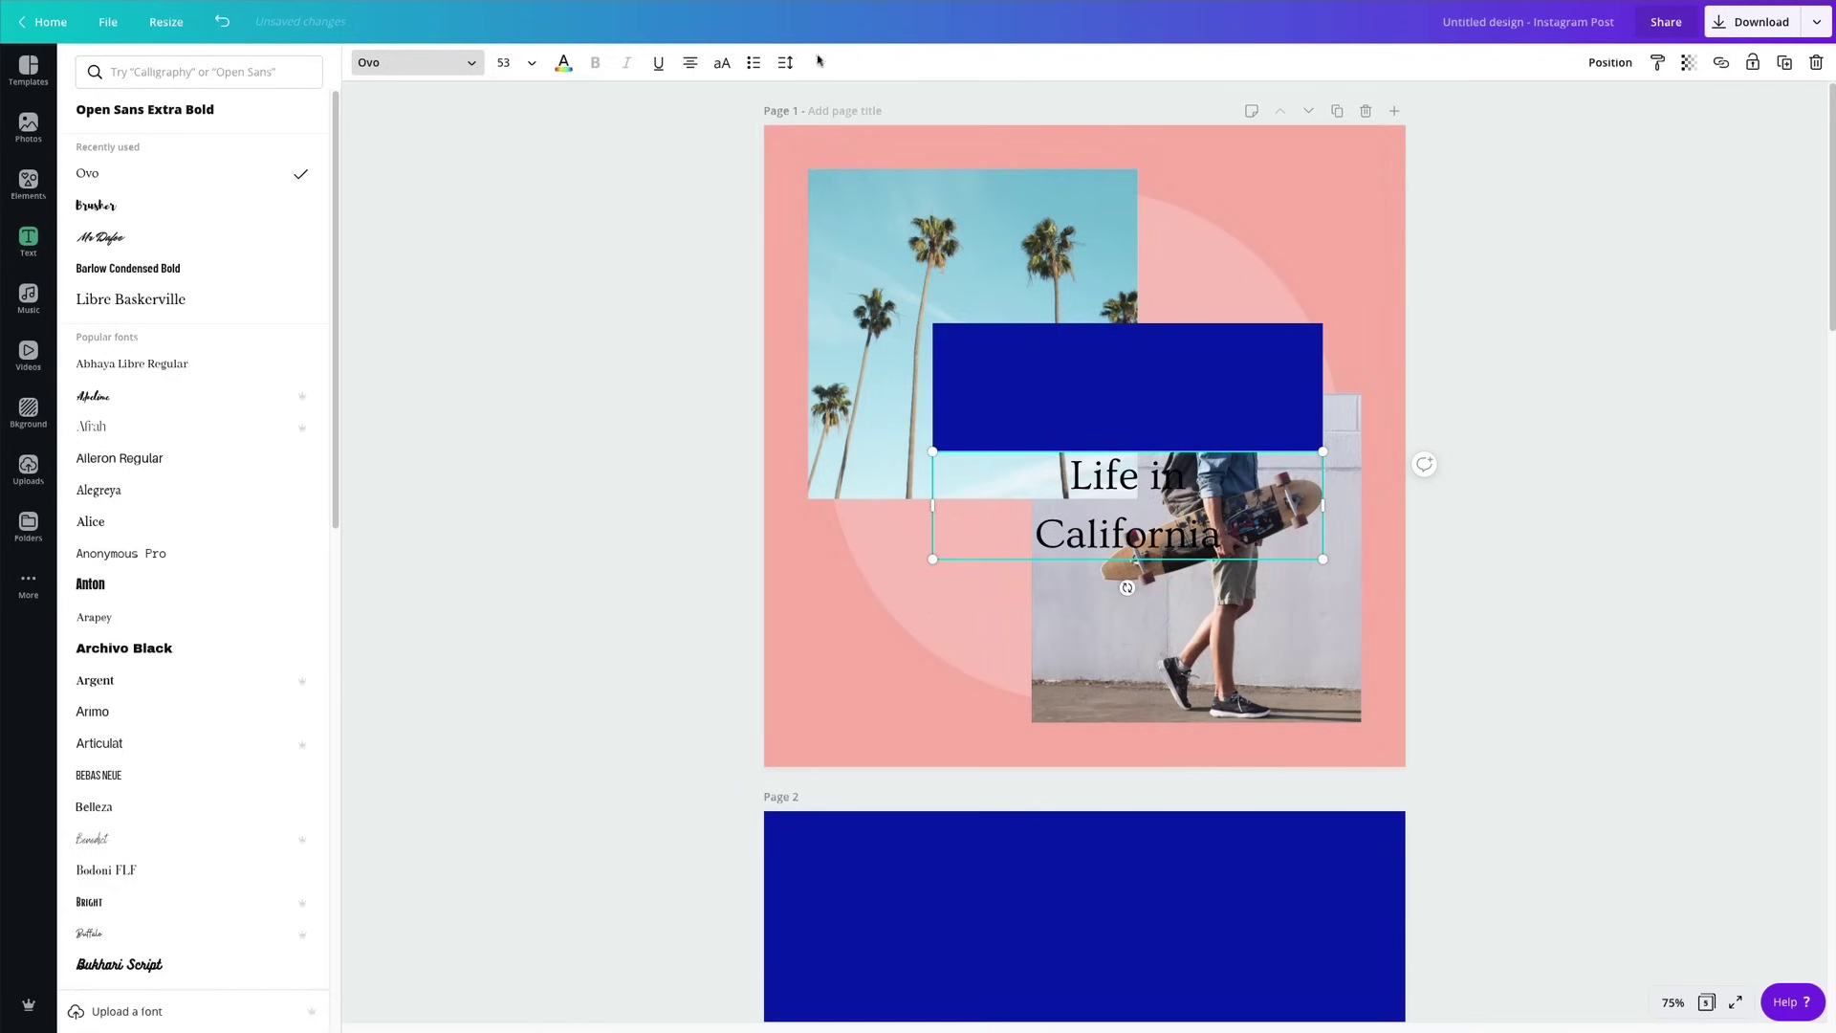
Tighten the title's line height to 0.97 and move it onto the blue bar.
click(785, 63)
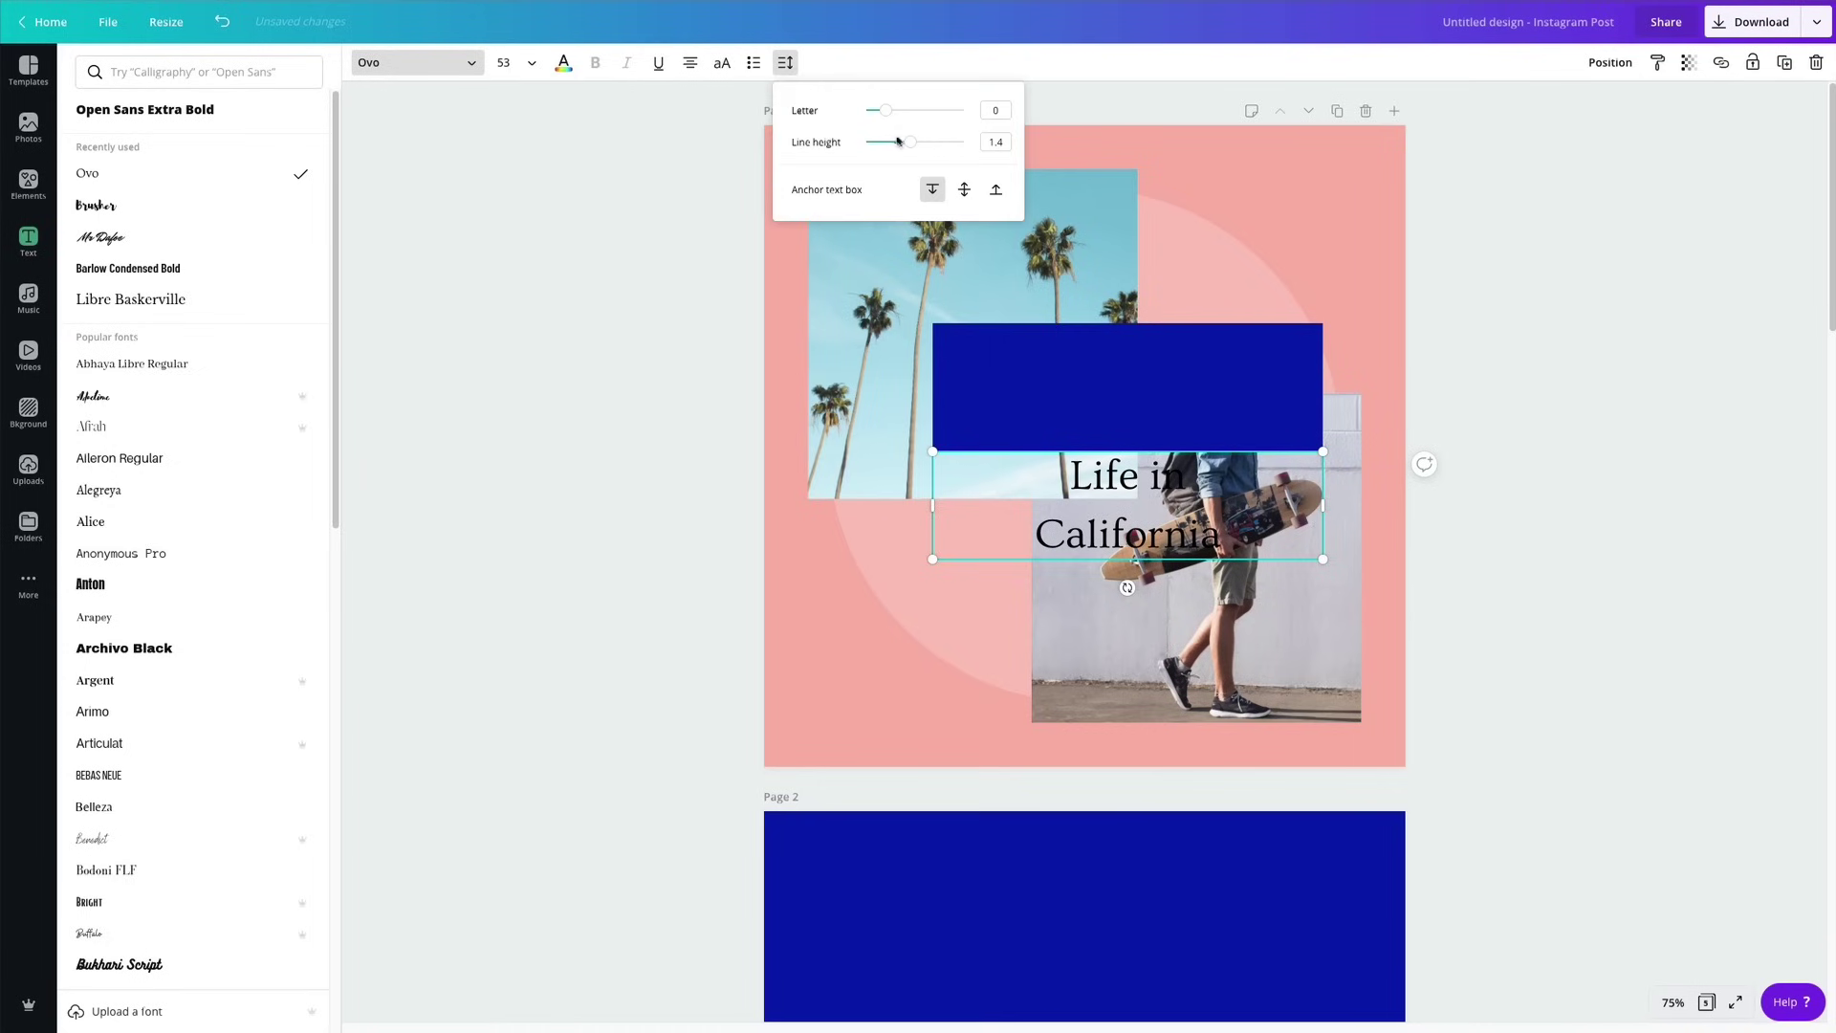
drag(910, 150, 889, 155)
click(1496, 462)
drag(1194, 523, 1194, 419)
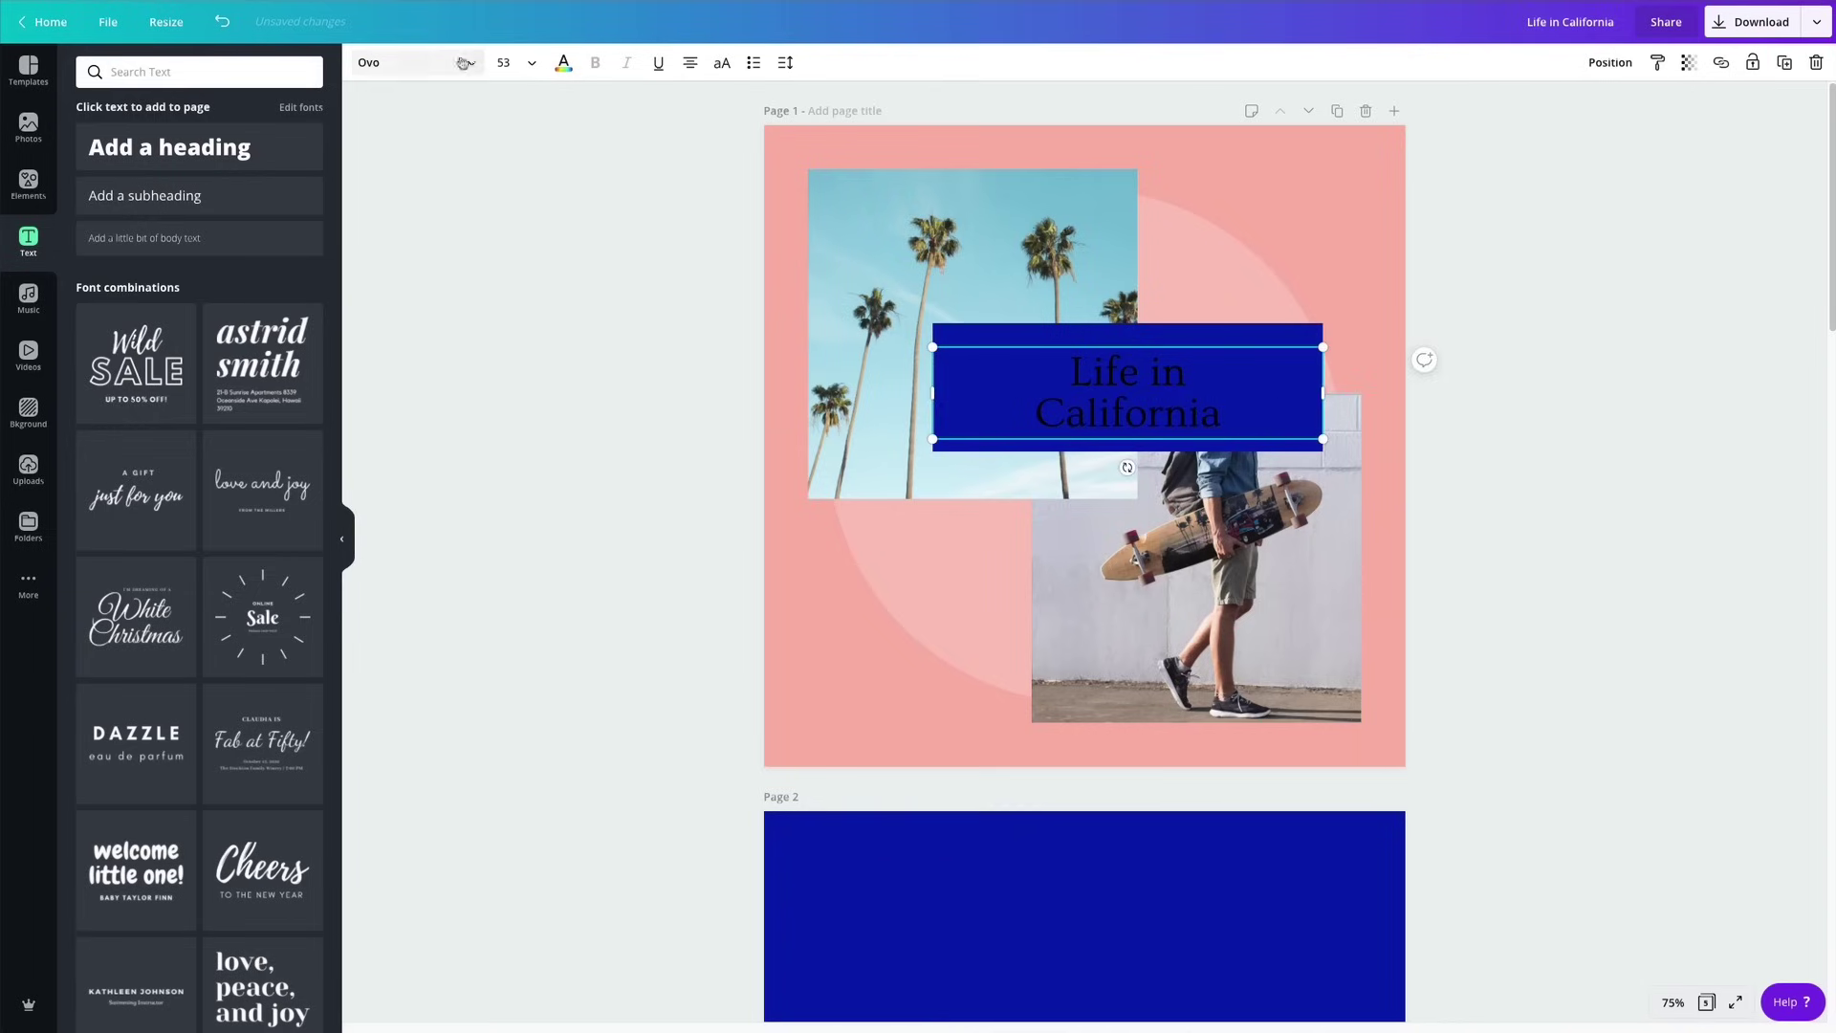
Colour the 'Life in California' title text pink.
click(564, 65)
click(219, 224)
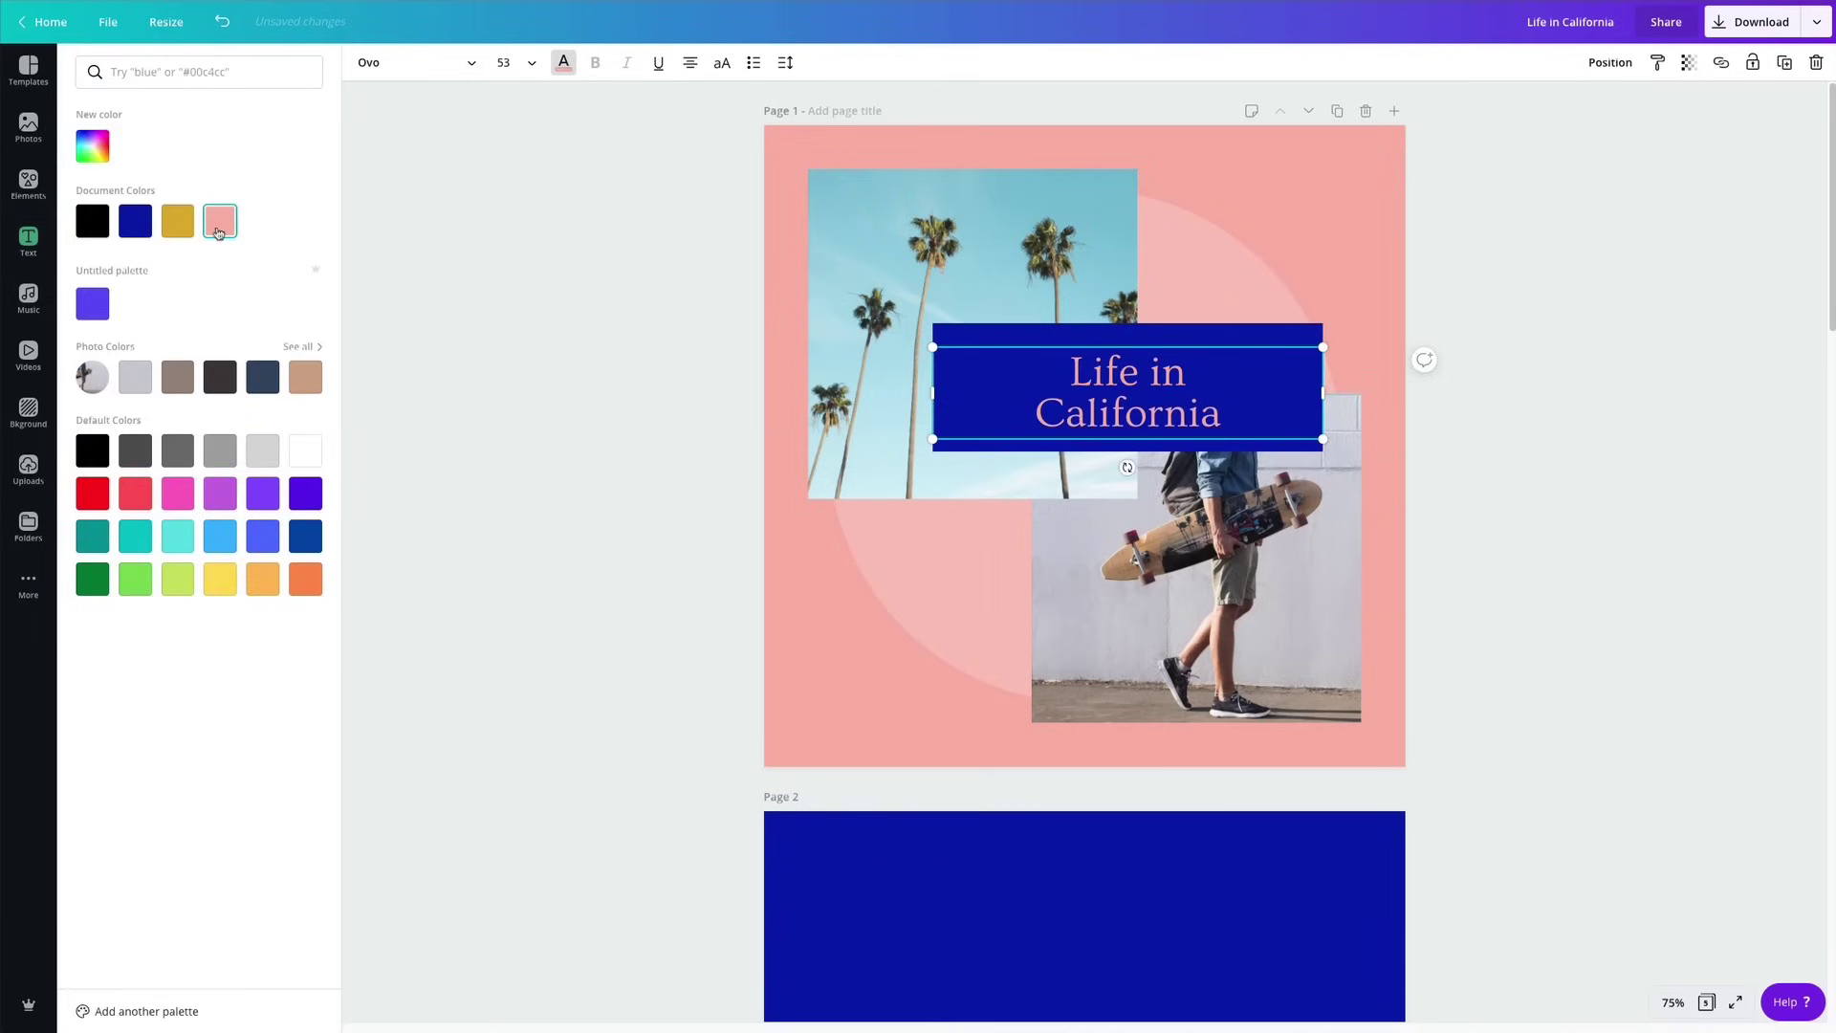
click(493, 351)
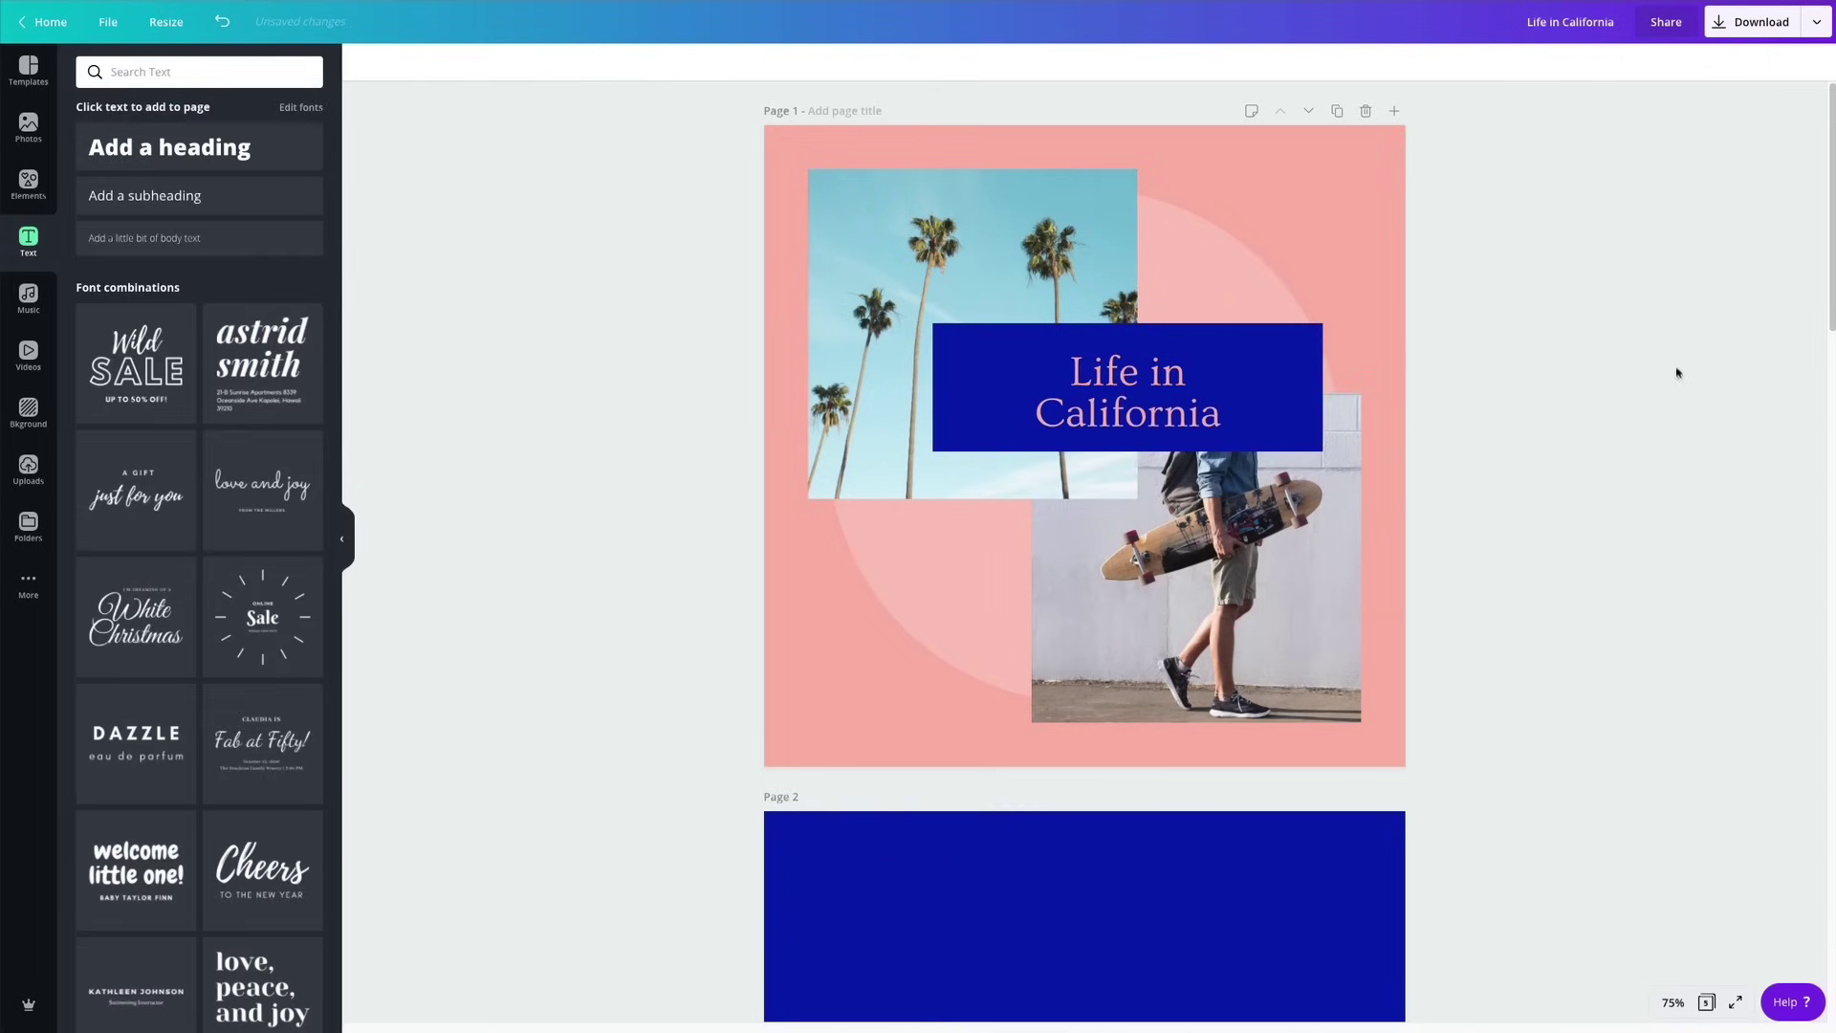
Narrow the blue bar and re-centre the title on it.
click(1301, 358)
drag(1322, 323, 1295, 334)
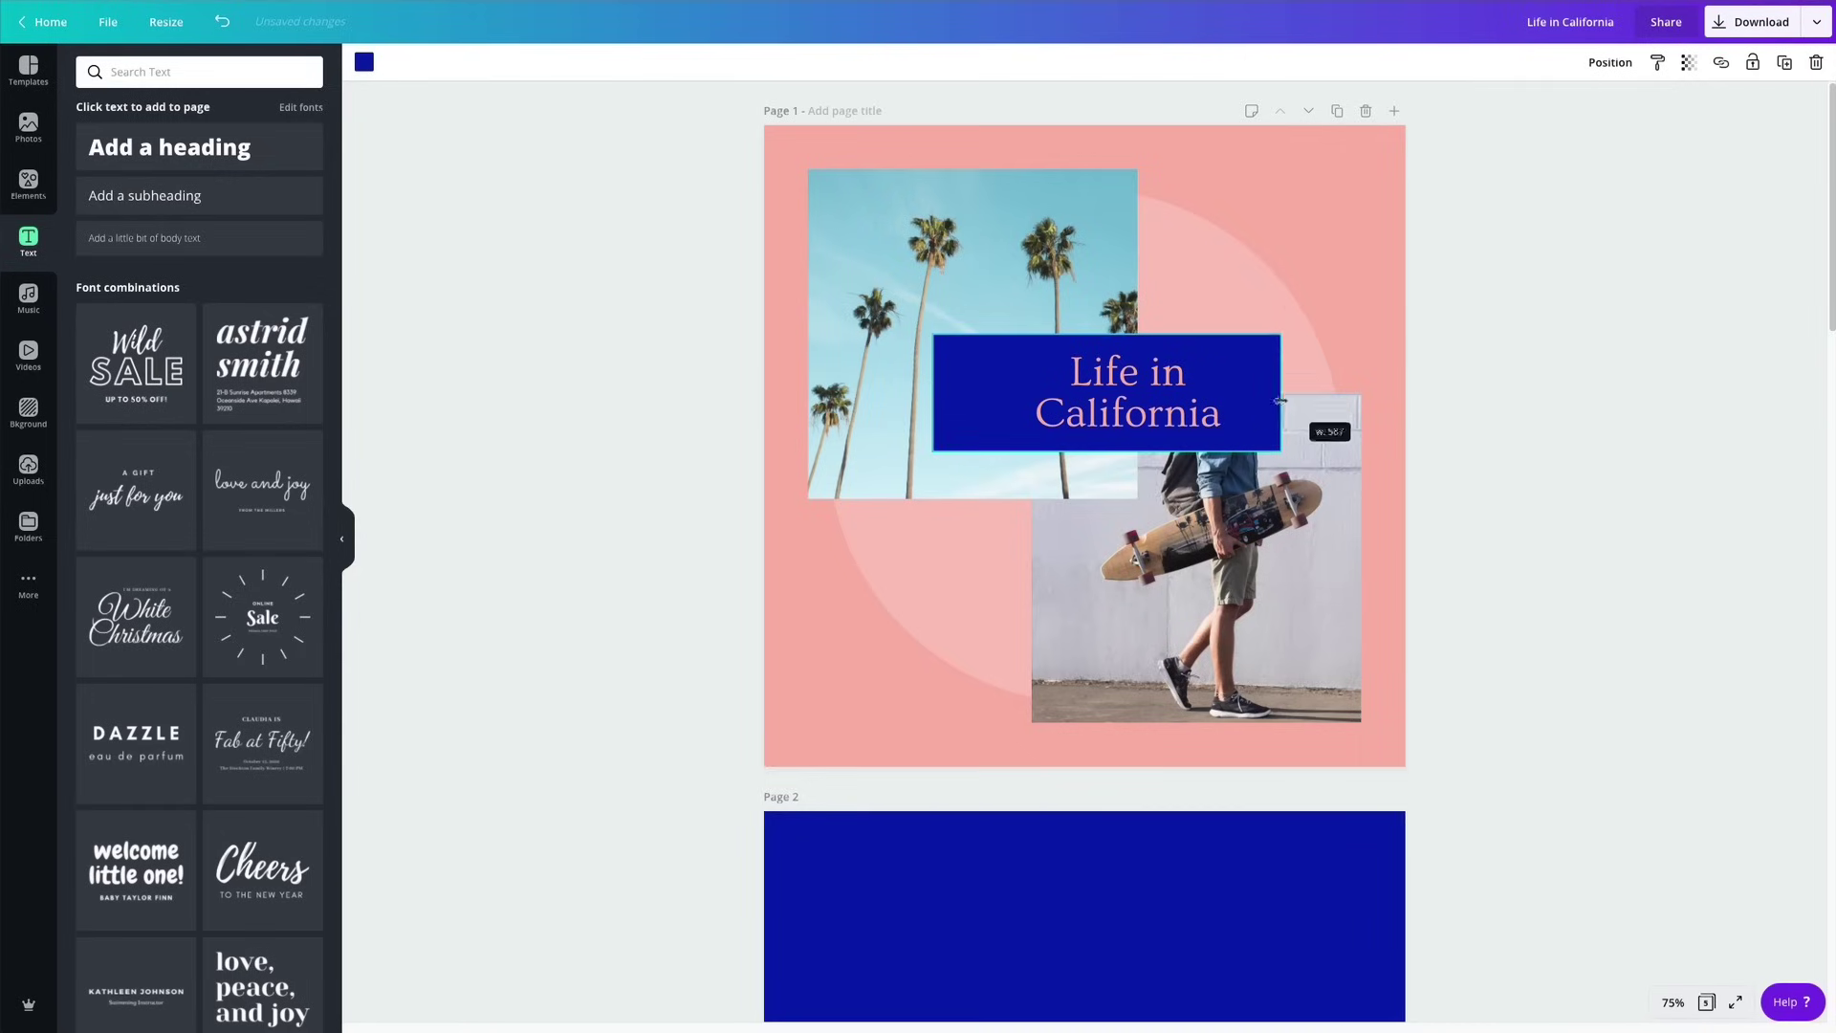
drag(932, 392, 948, 392)
click(1097, 418)
drag(1097, 418, 1194, 434)
click(975, 404)
click(1550, 532)
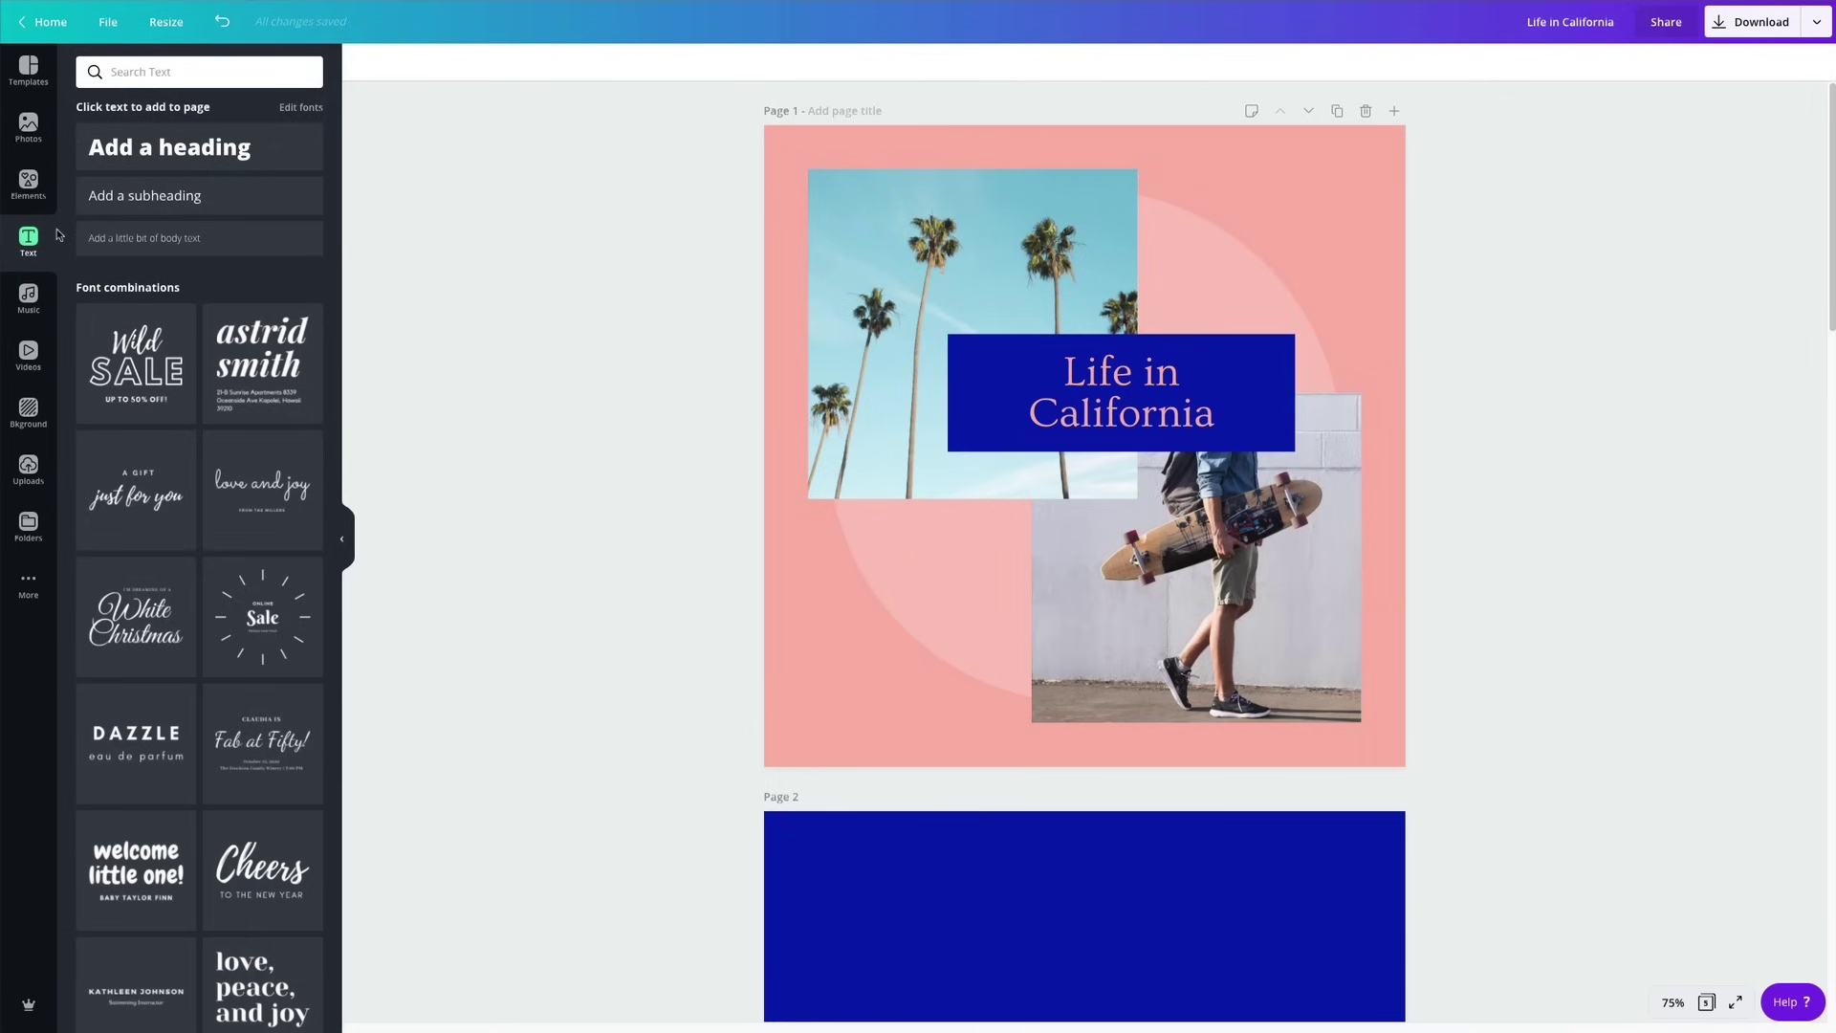
Add the gold brush dashes graphic from recently used elements to the cover.
click(27, 184)
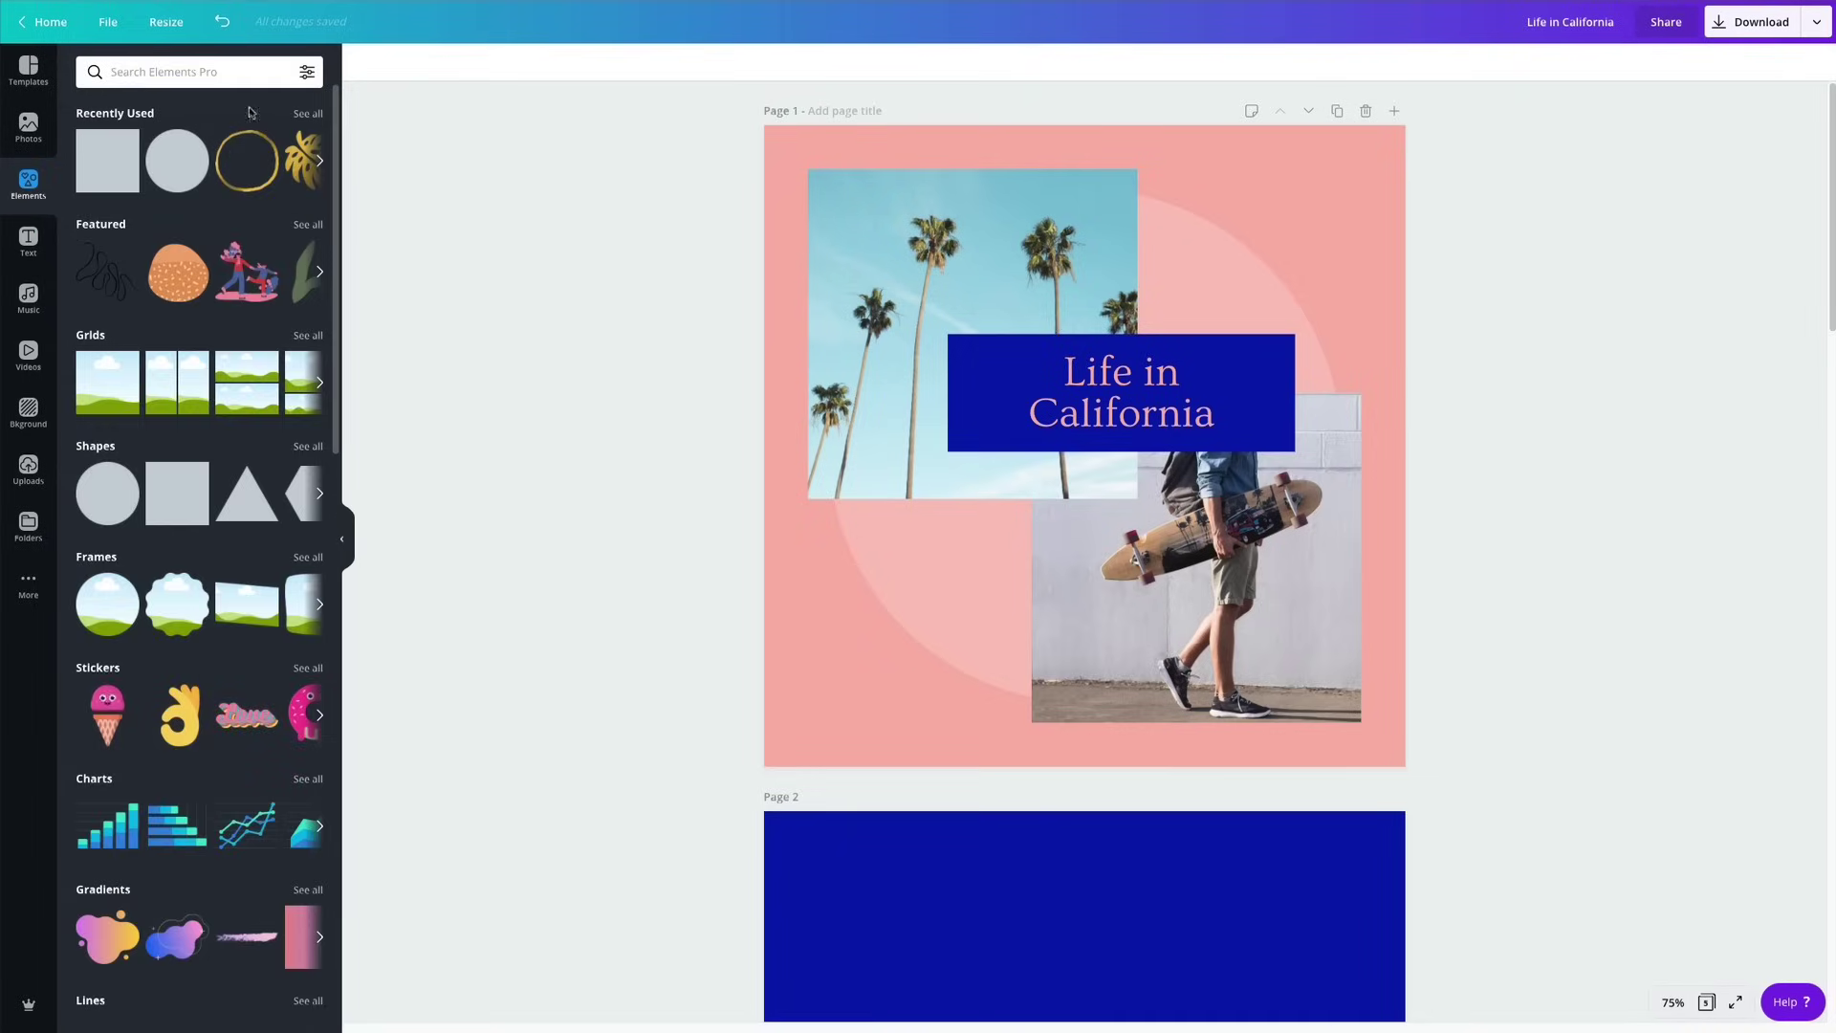
click(307, 115)
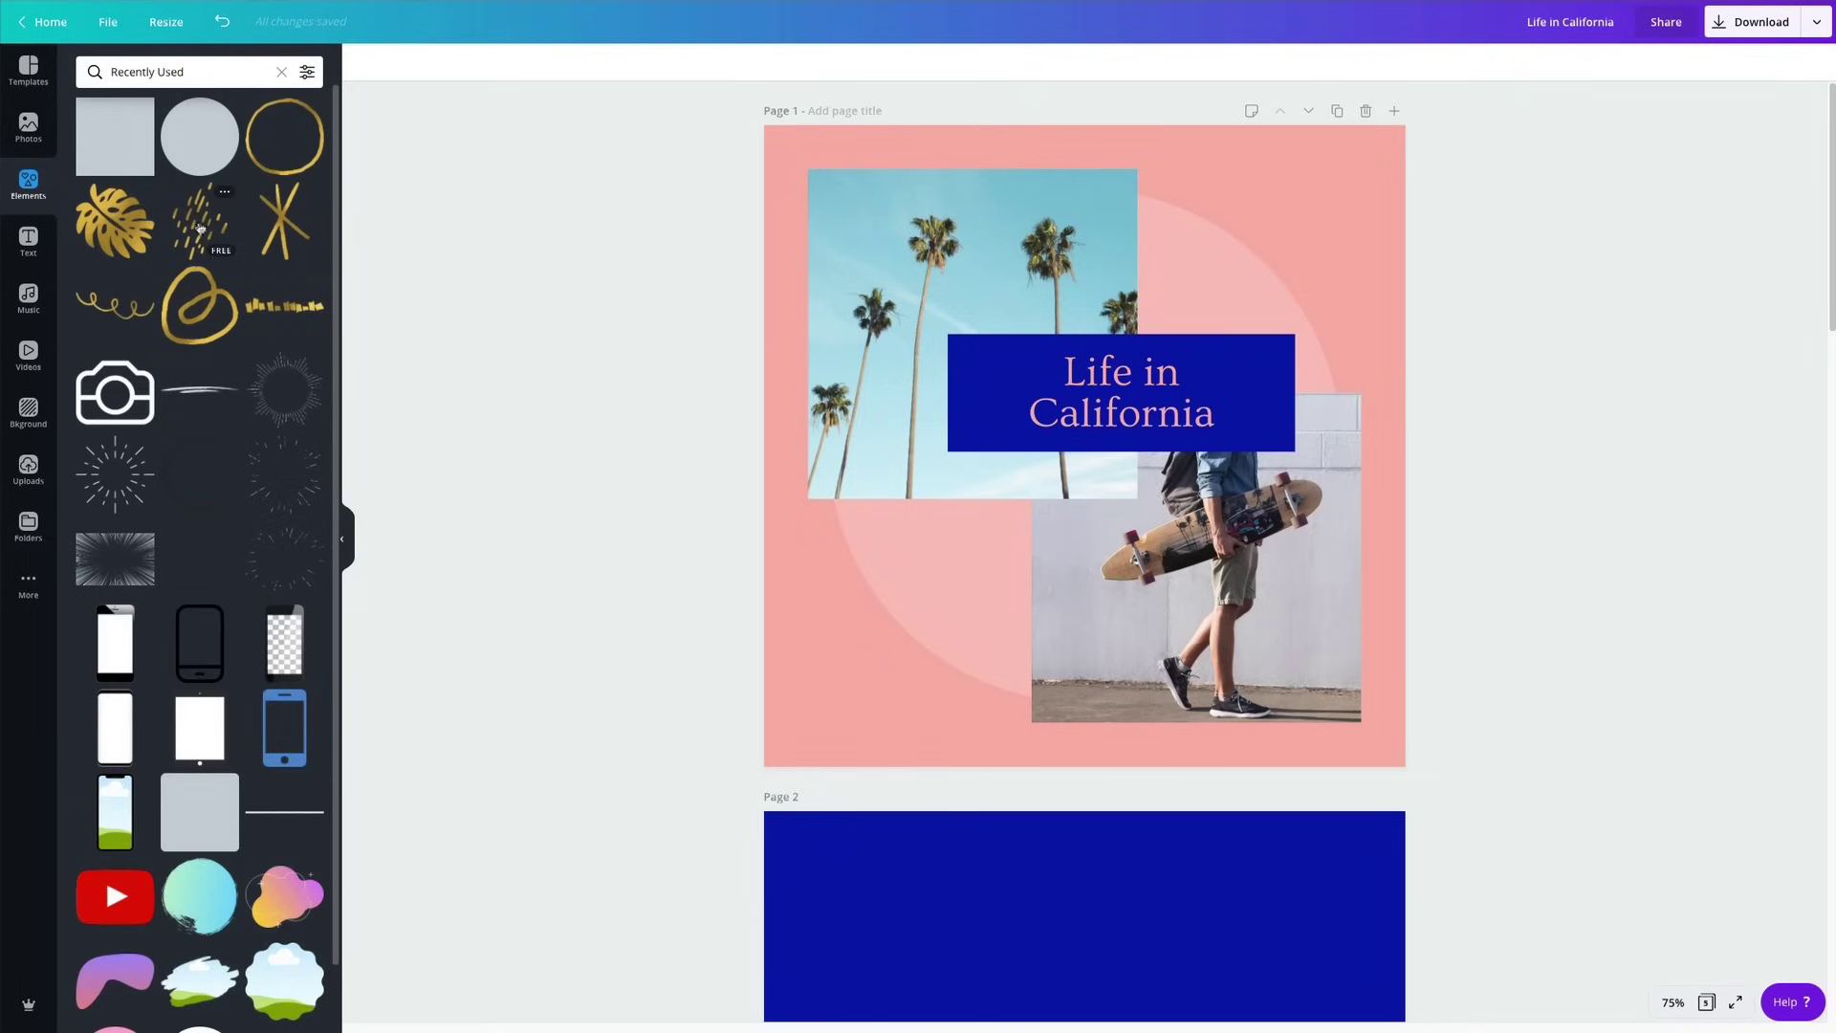
click(198, 228)
drag(982, 510, 874, 570)
Shrink the gold dashes, tilt them about 36 degrees, and fit them into the top-right corner.
click(1244, 603)
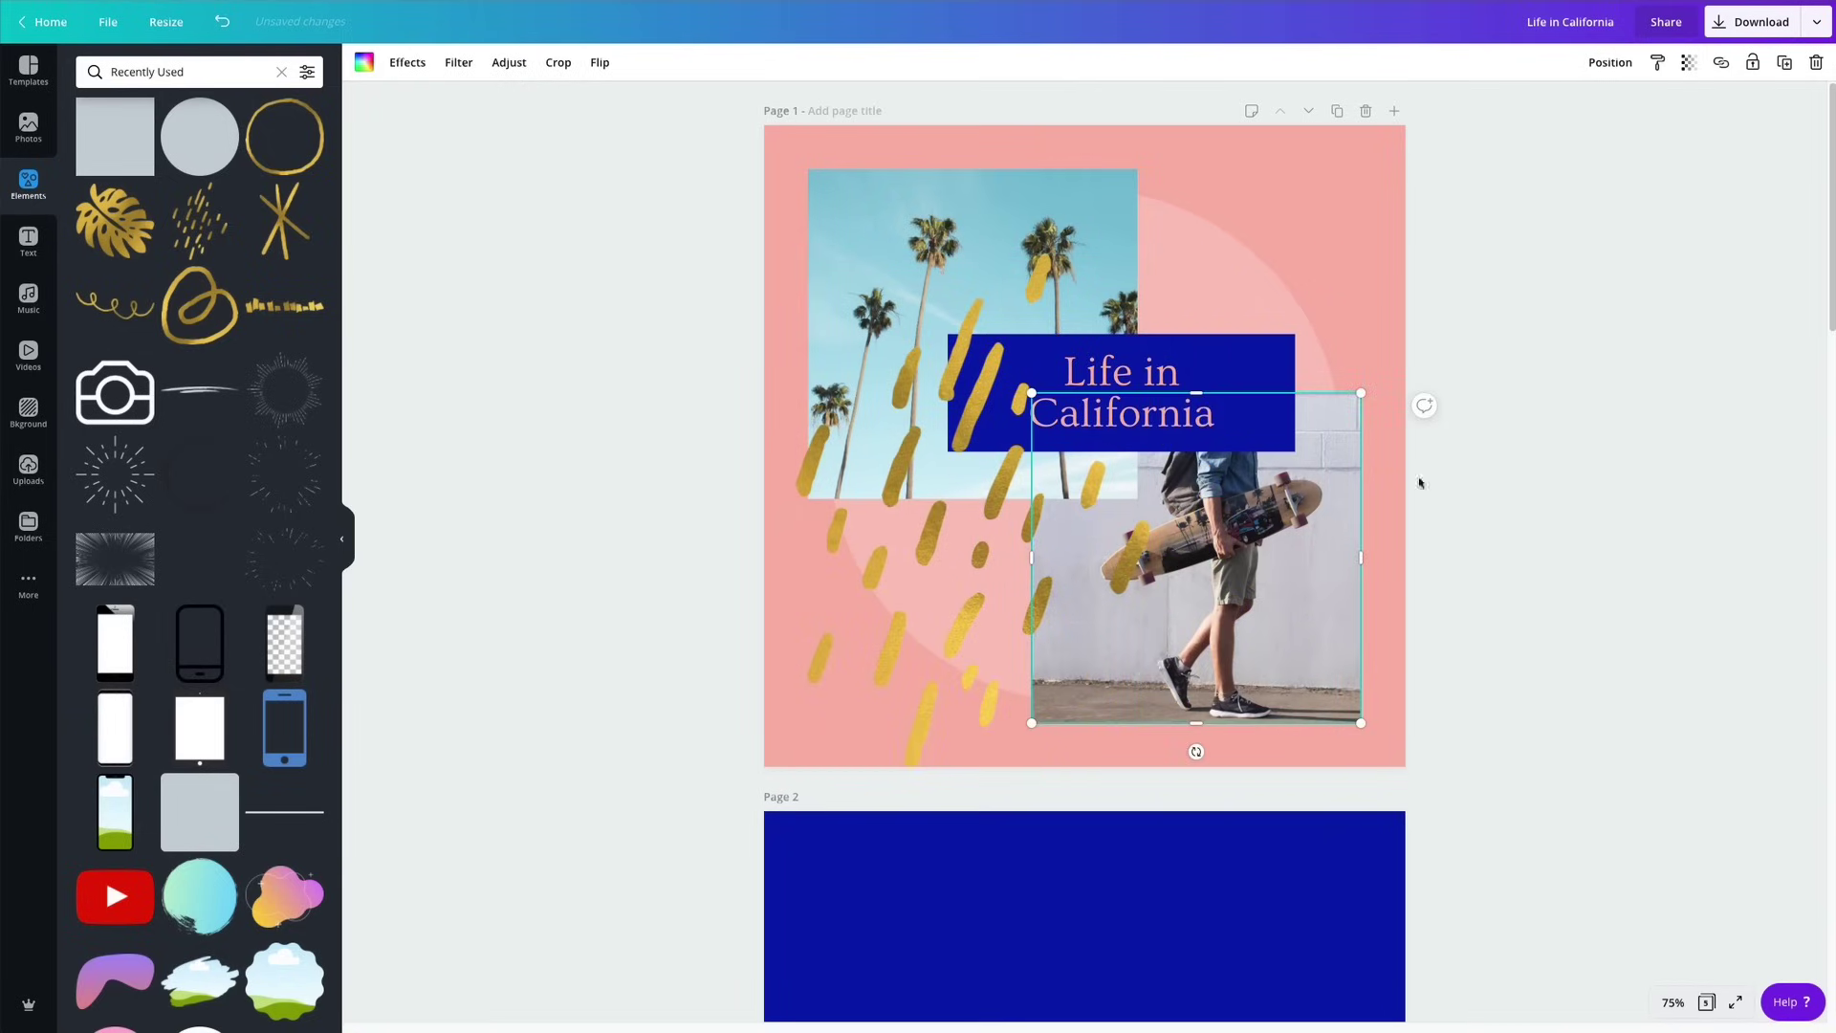
drag(957, 535, 1249, 634)
mouse_move(971, 292)
mouse_down()
mouse_move(996, 531)
mouse_move(1339, 401)
mouse_move(1234, 365)
mouse_move(1258, 373)
mouse_up()
mouse_move(1282, 222)
mouse_down()
mouse_move(1362, 221)
mouse_move(1324, 229)
mouse_move(1353, 208)
mouse_up()
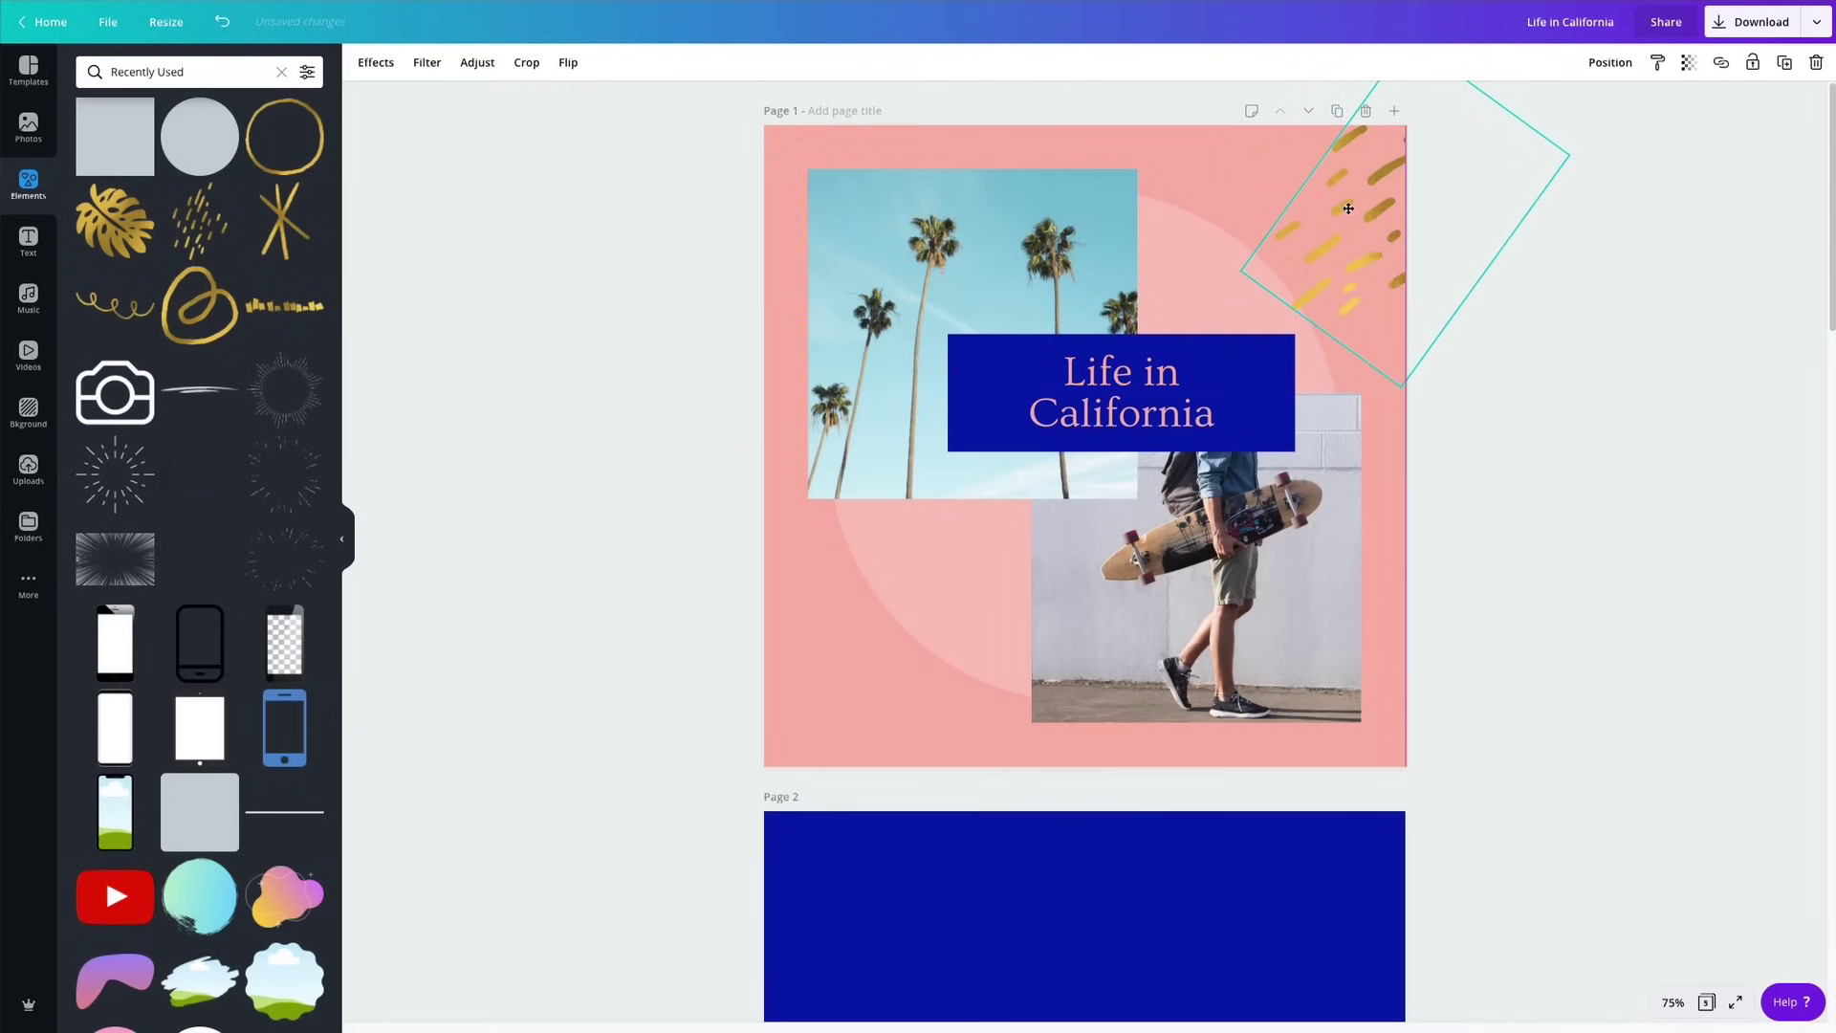
mouse_move(1241, 272)
mouse_down()
mouse_move(1344, 245)
mouse_move(1296, 252)
mouse_move(1310, 267)
mouse_up()
click(1465, 640)
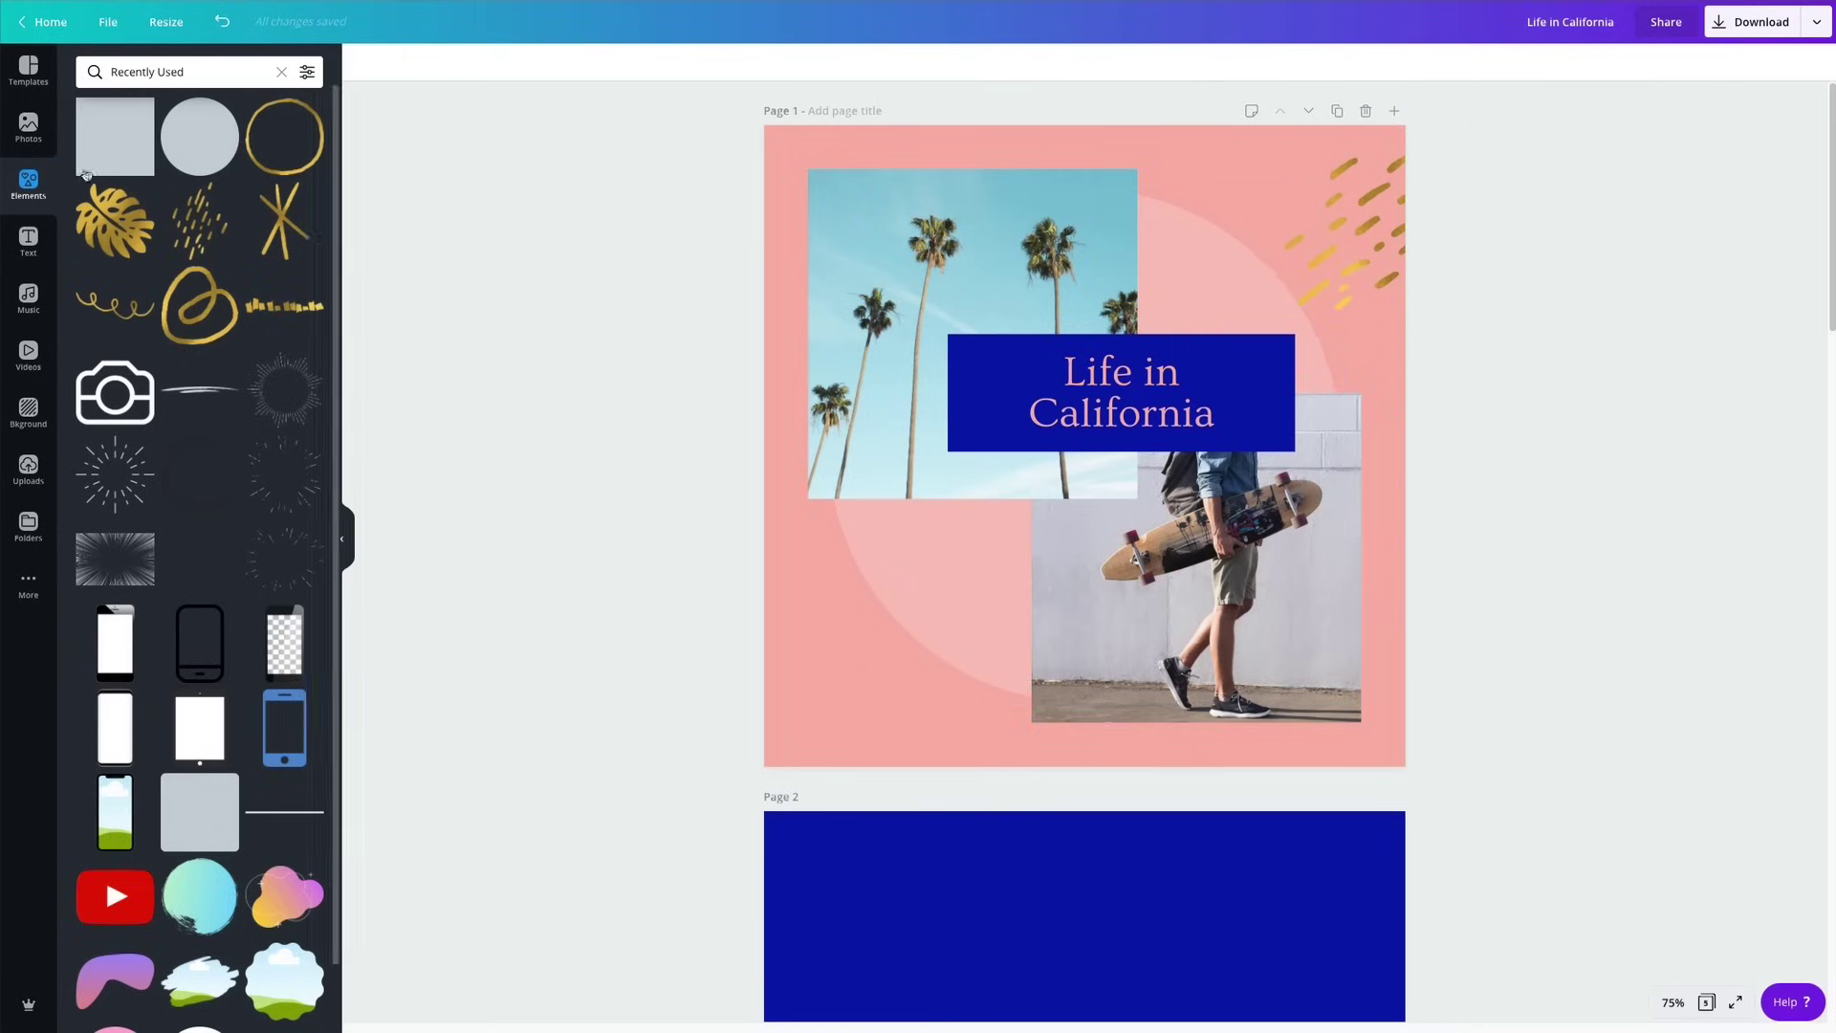
Add the gold loop from Recently Used, shrink it, rotate it a quarter turn, and set it under the title box.
click(199, 304)
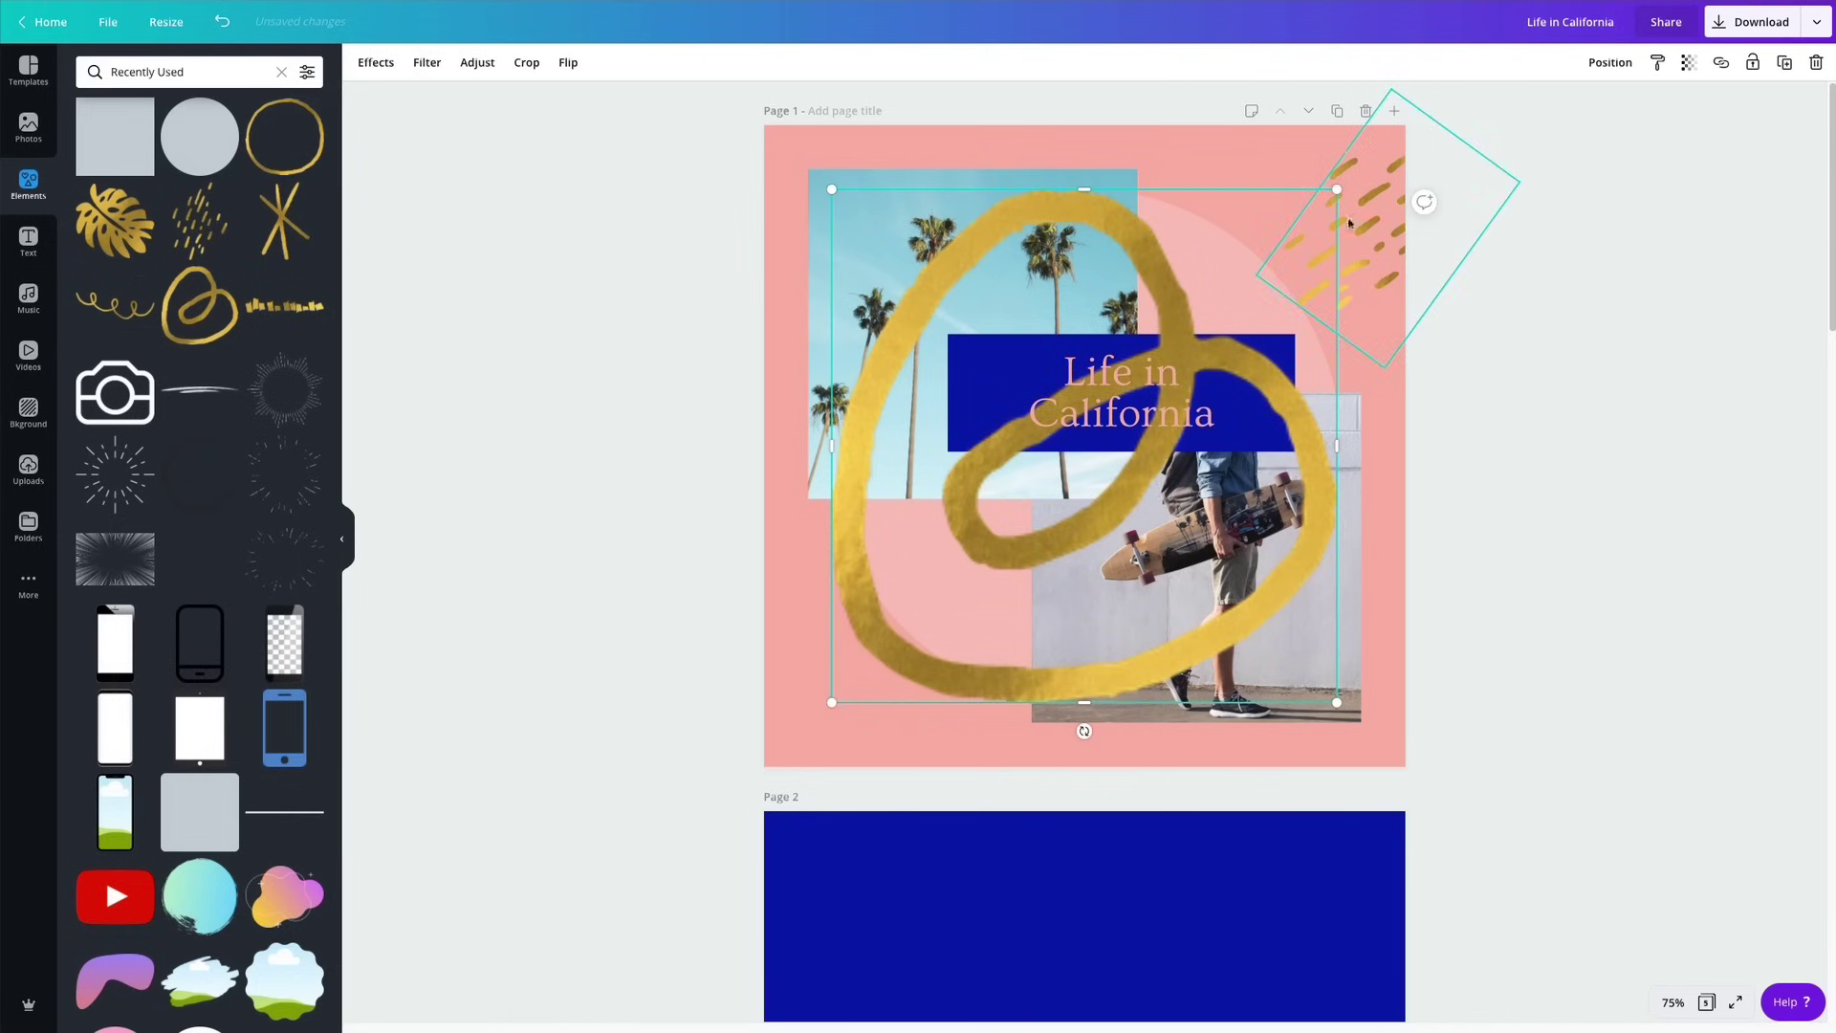
drag(1335, 194, 957, 574)
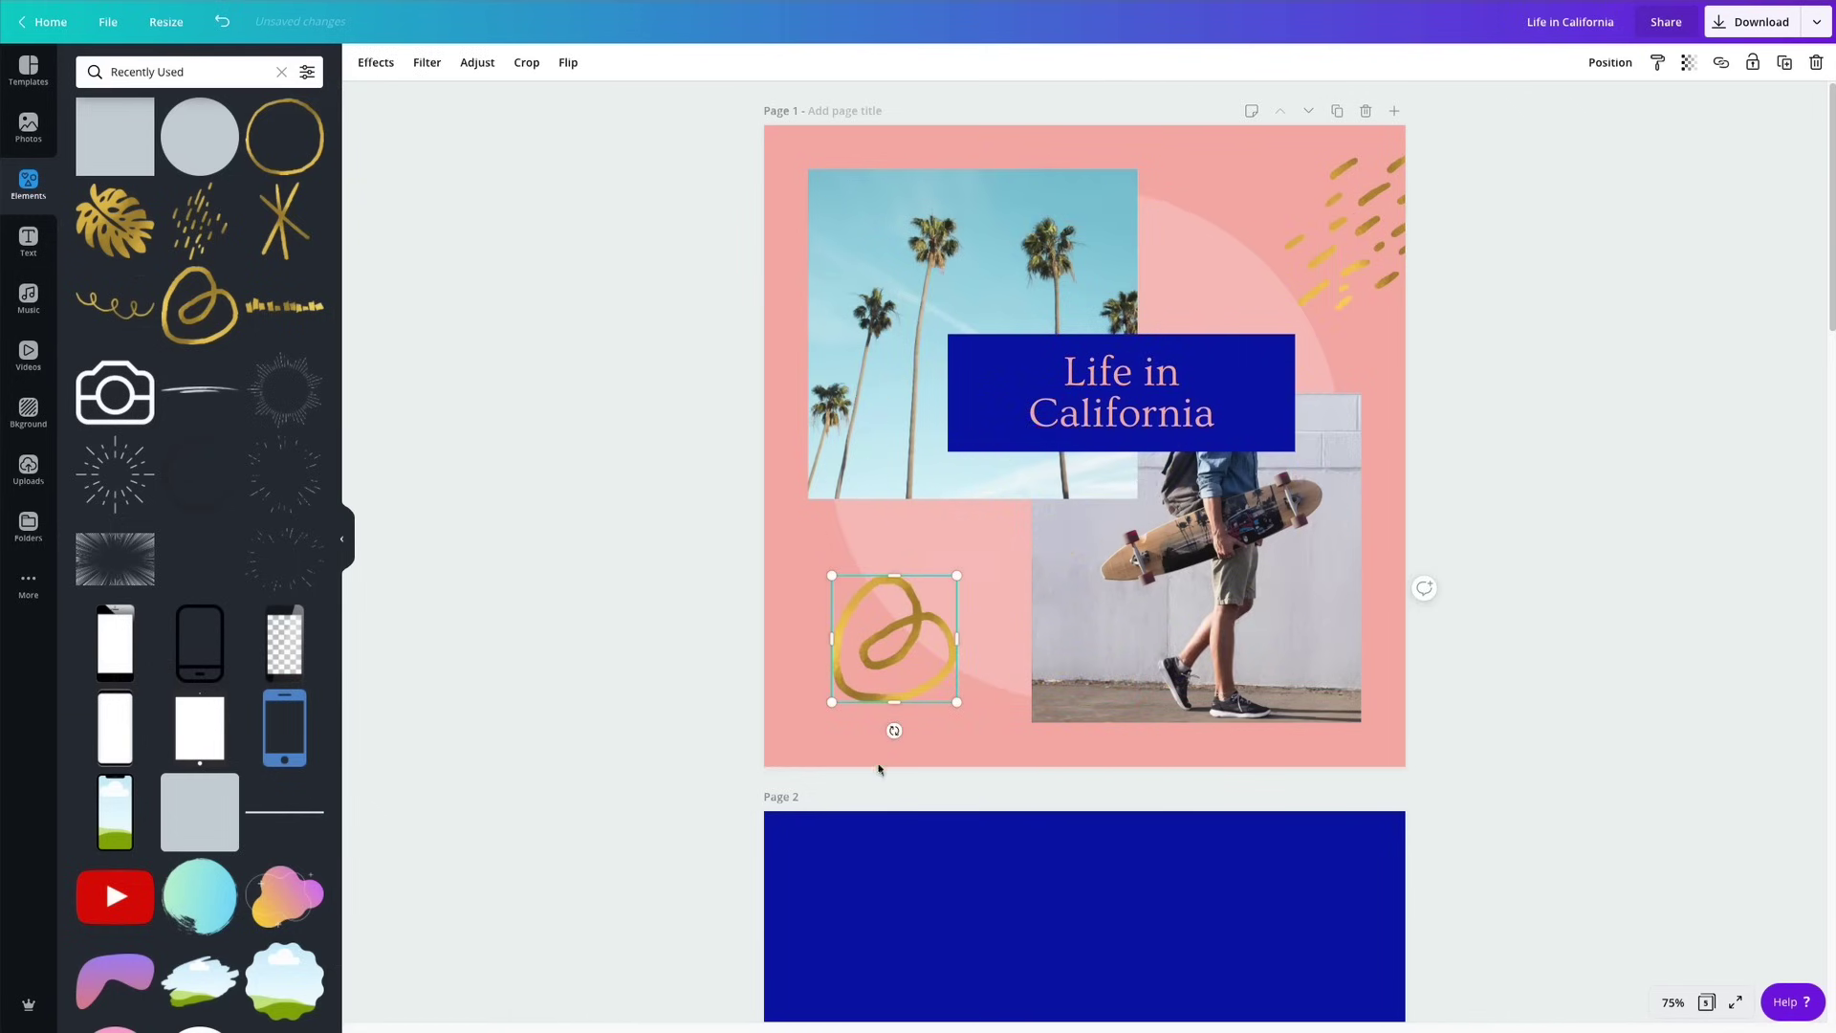
drag(895, 730, 1064, 658)
click(783, 647)
click(854, 653)
drag(854, 653, 976, 531)
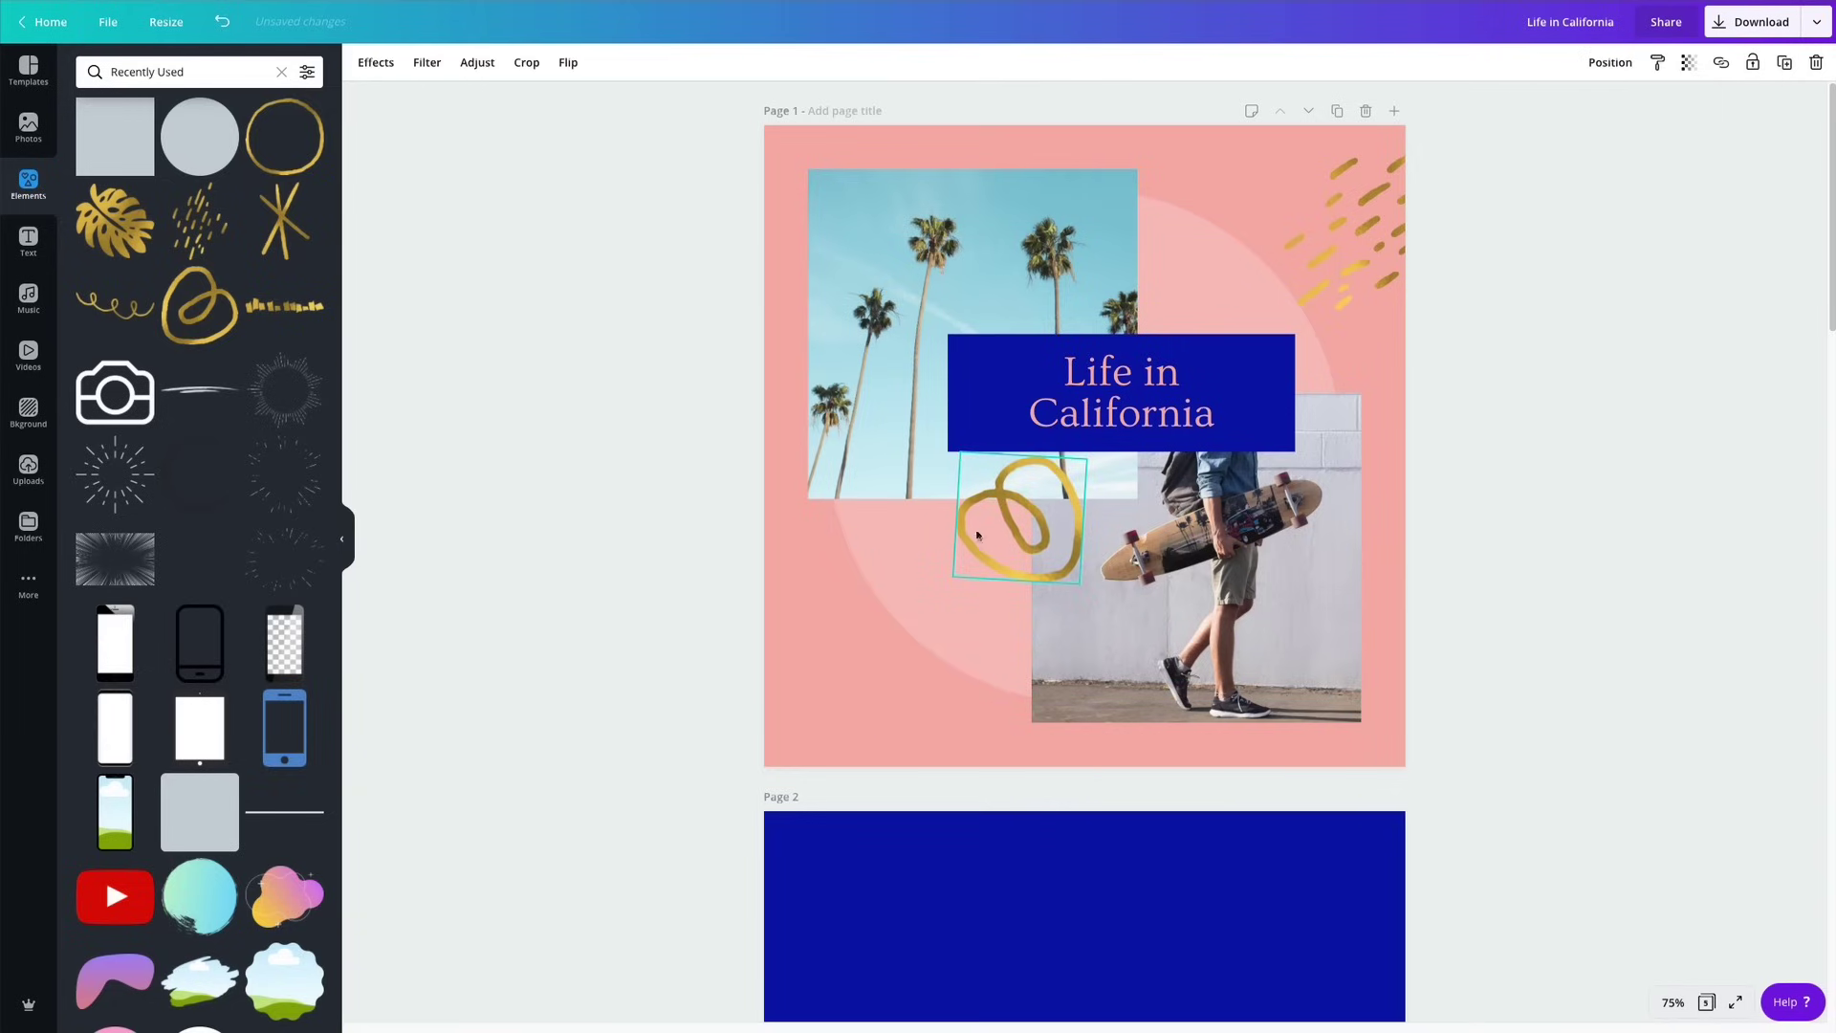
click(1552, 638)
Nudge the Life in California title group slightly upward.
key(Tab)
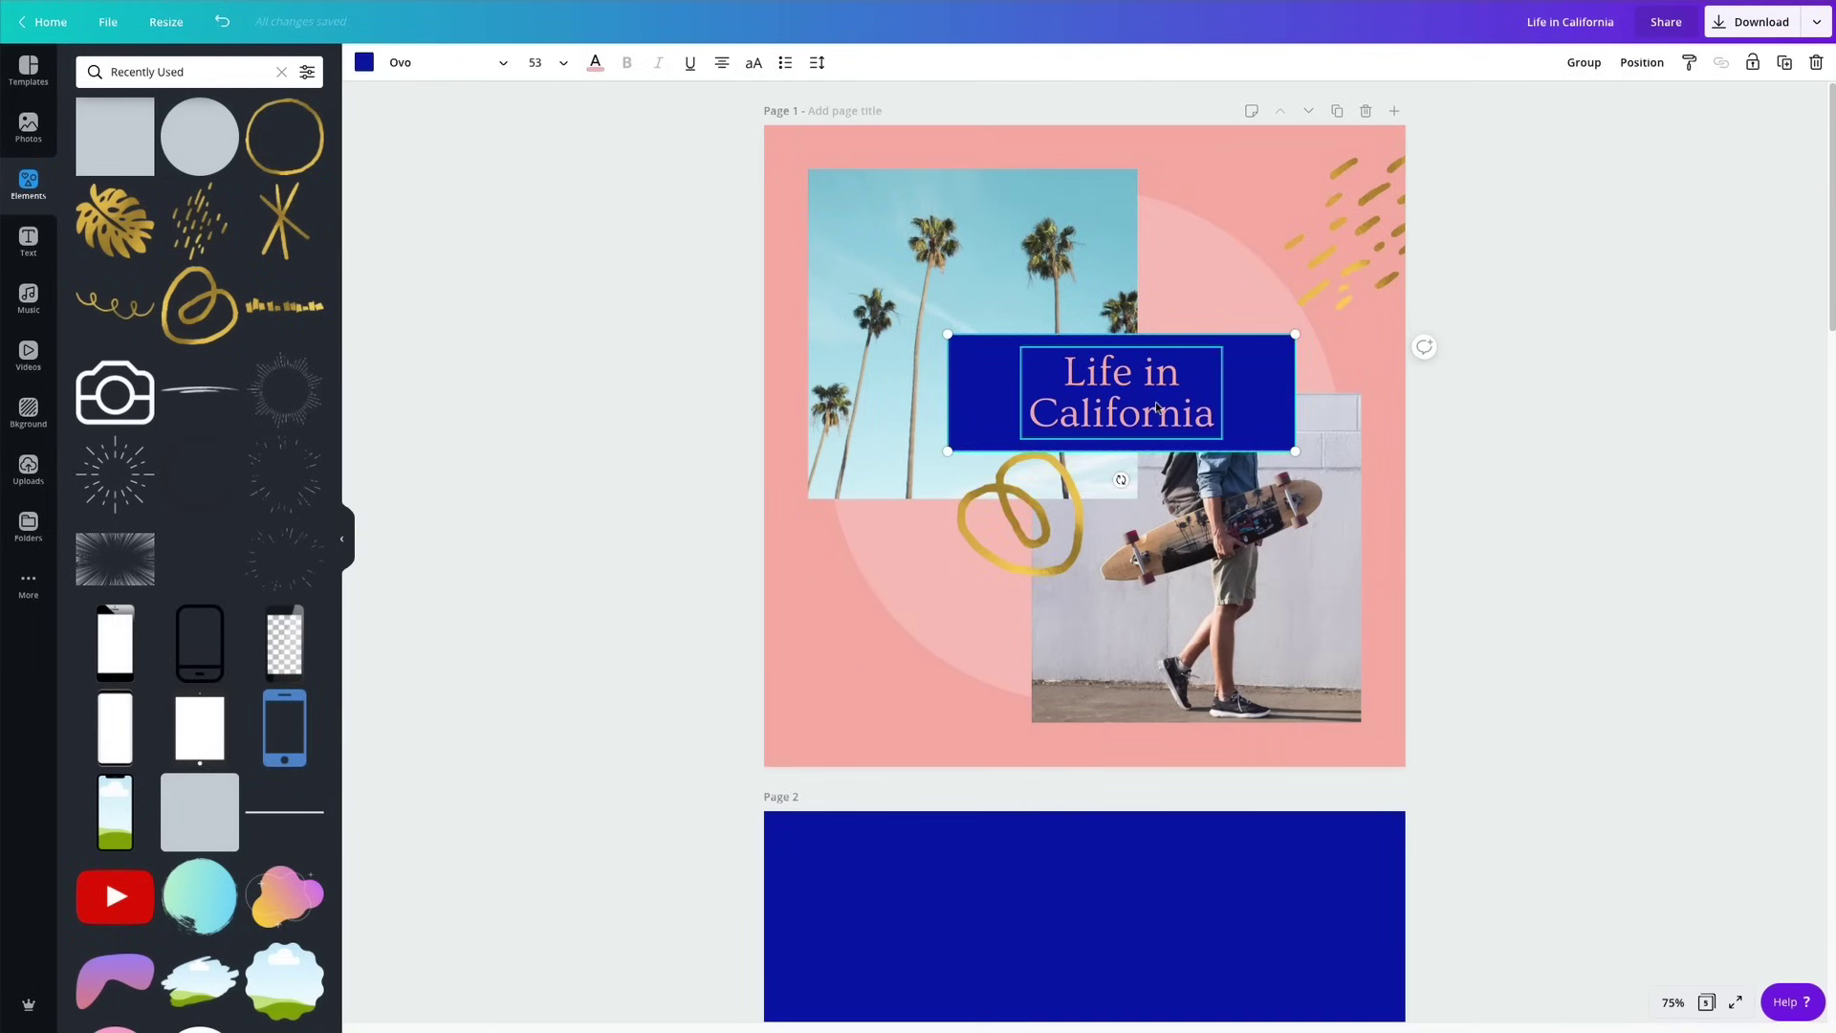
drag(1131, 383, 1129, 373)
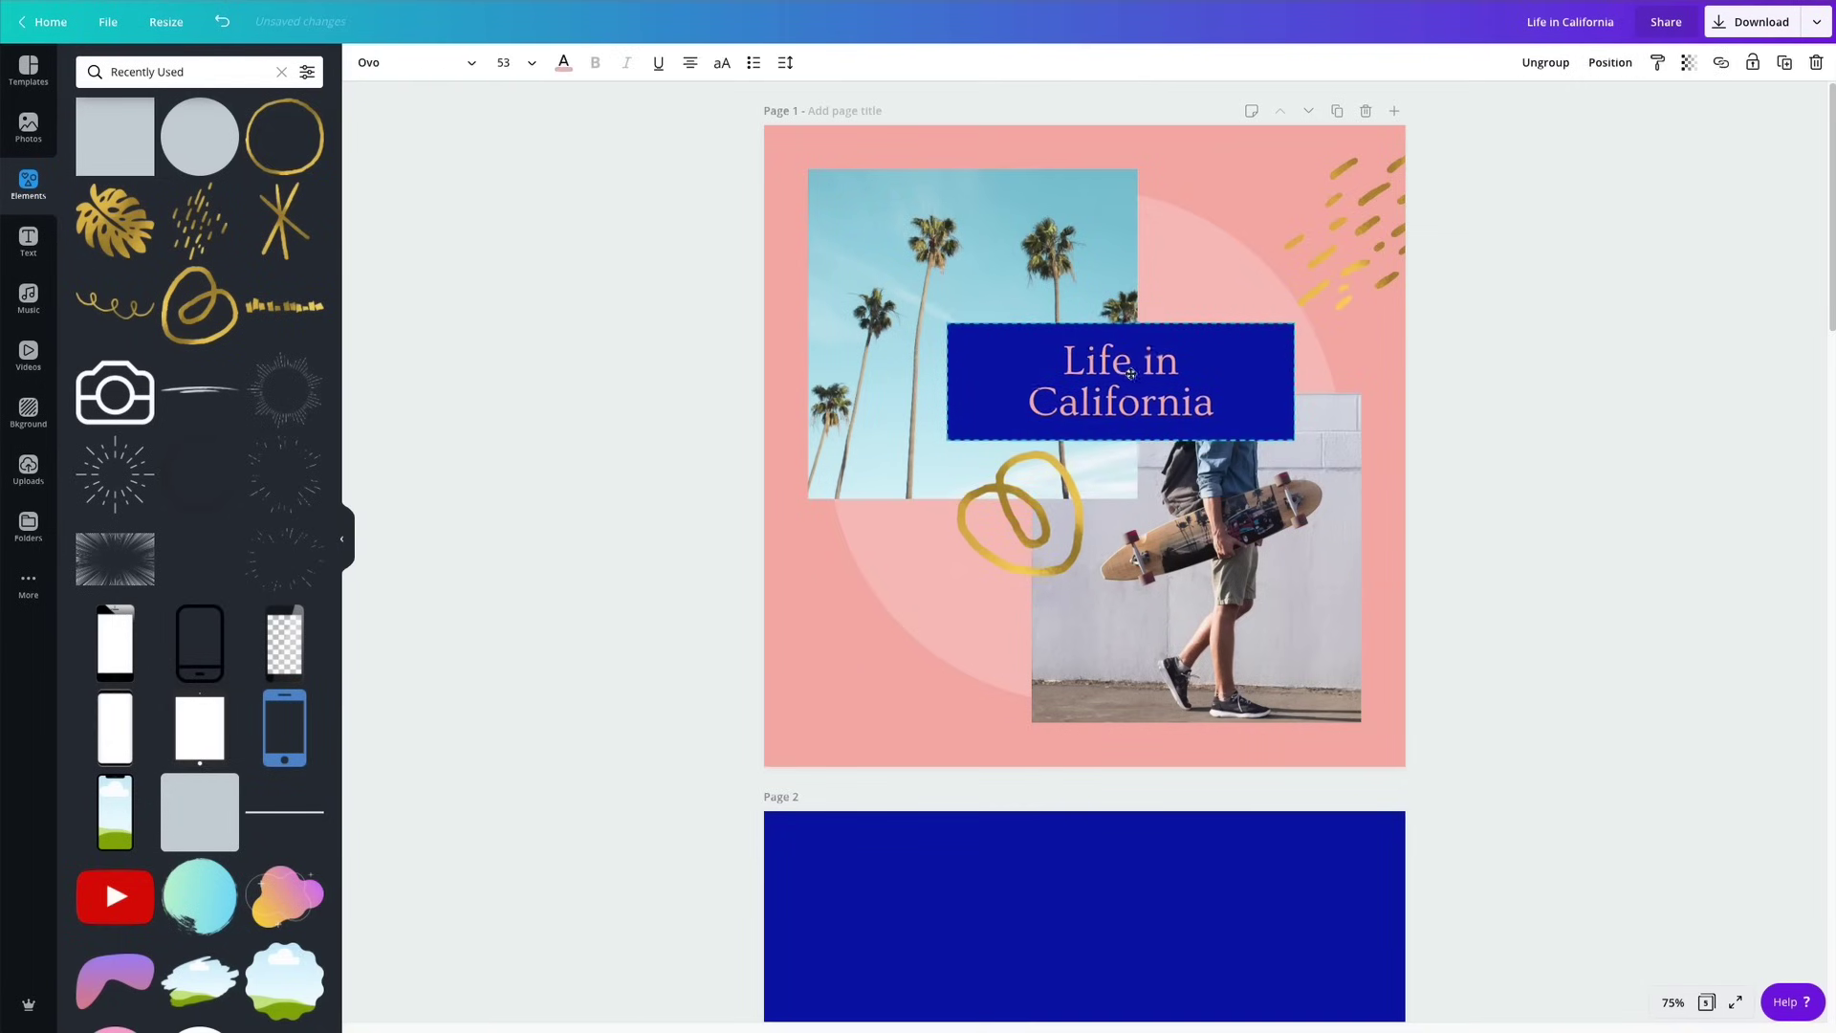
click(1670, 568)
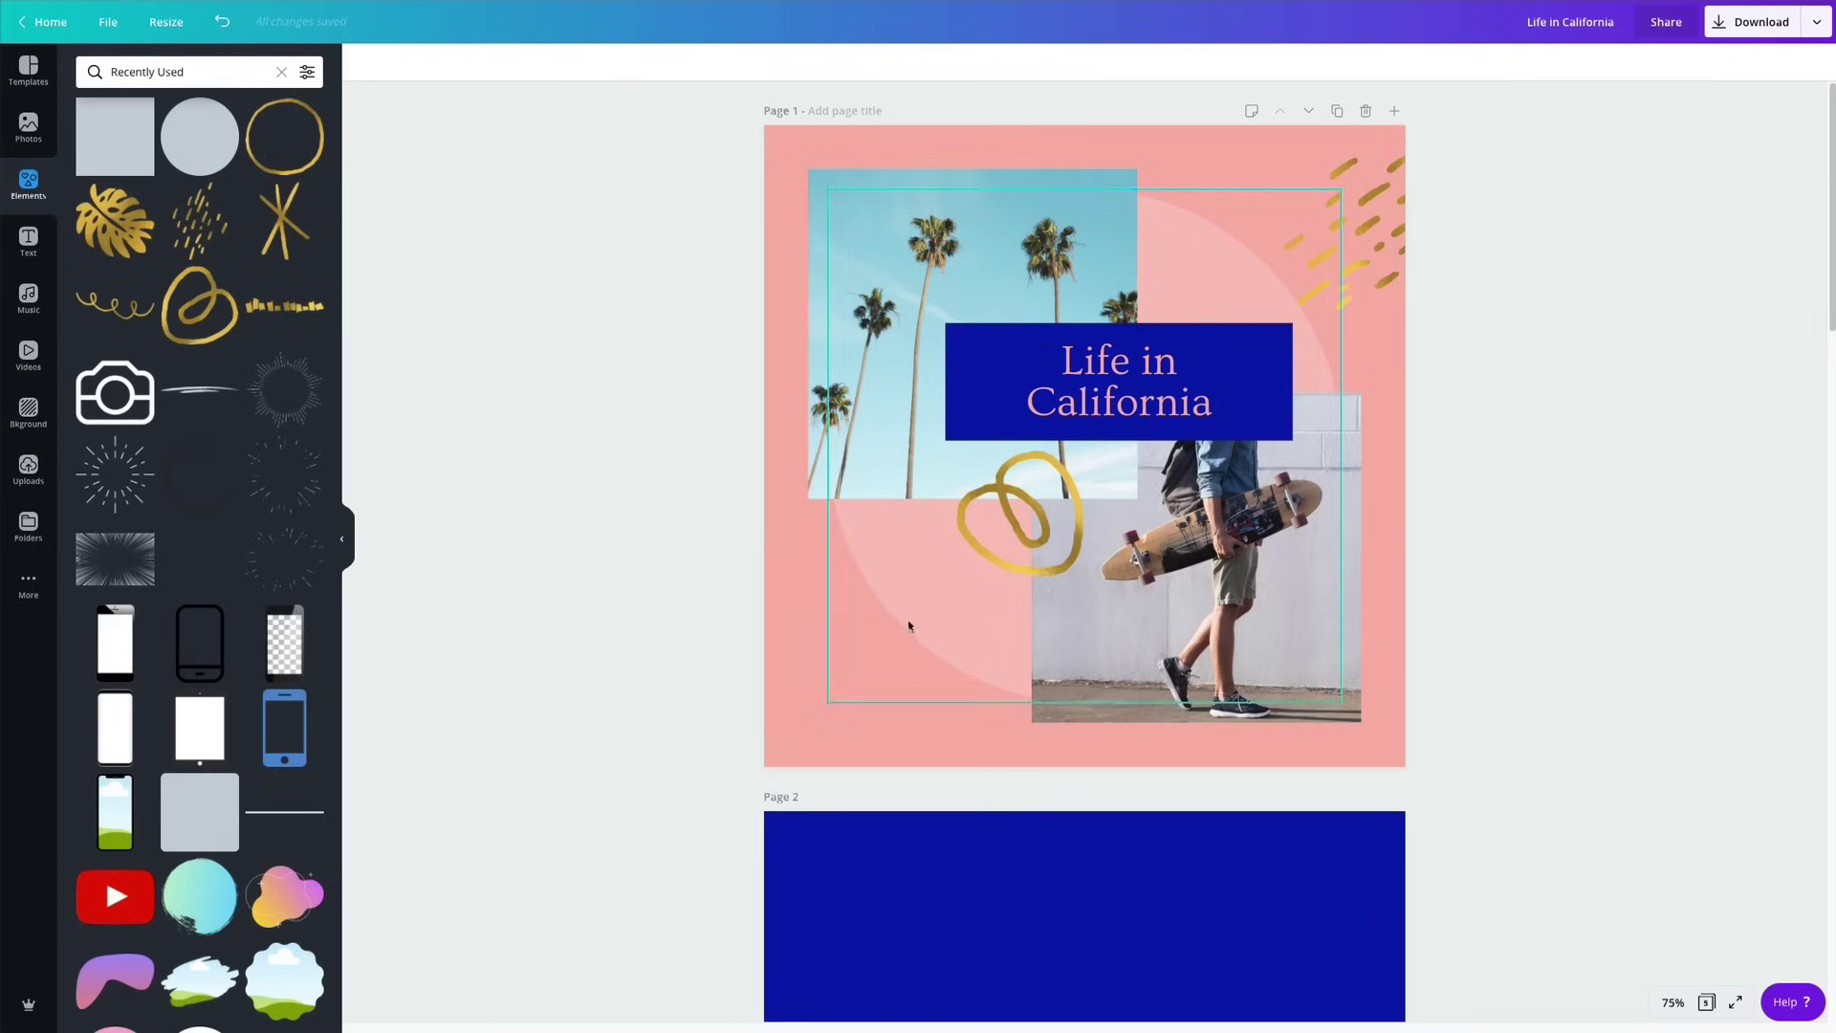
click(816, 690)
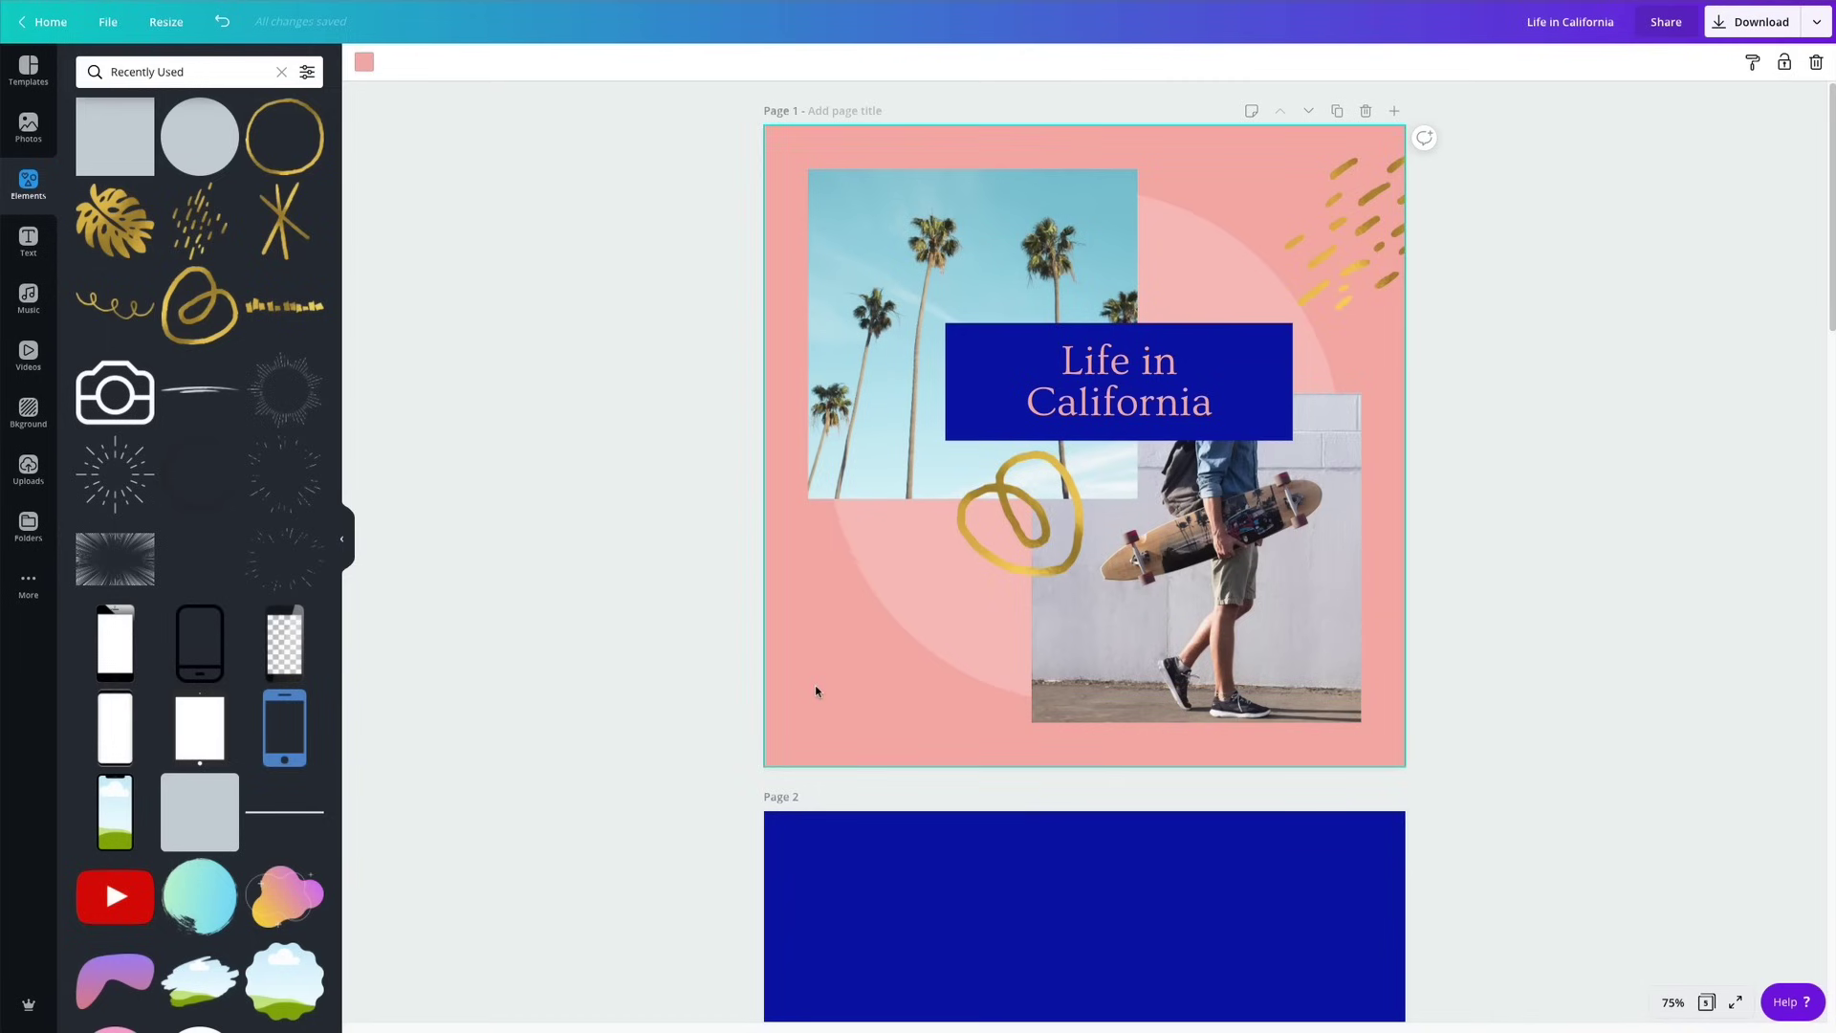
Add a narrow text box at the cover's lower left holding the creator's name on two lines.
key(t)
drag(1128, 447, 1028, 642)
drag(1167, 642, 969, 660)
double_click(845, 686)
triple_click(845, 687)
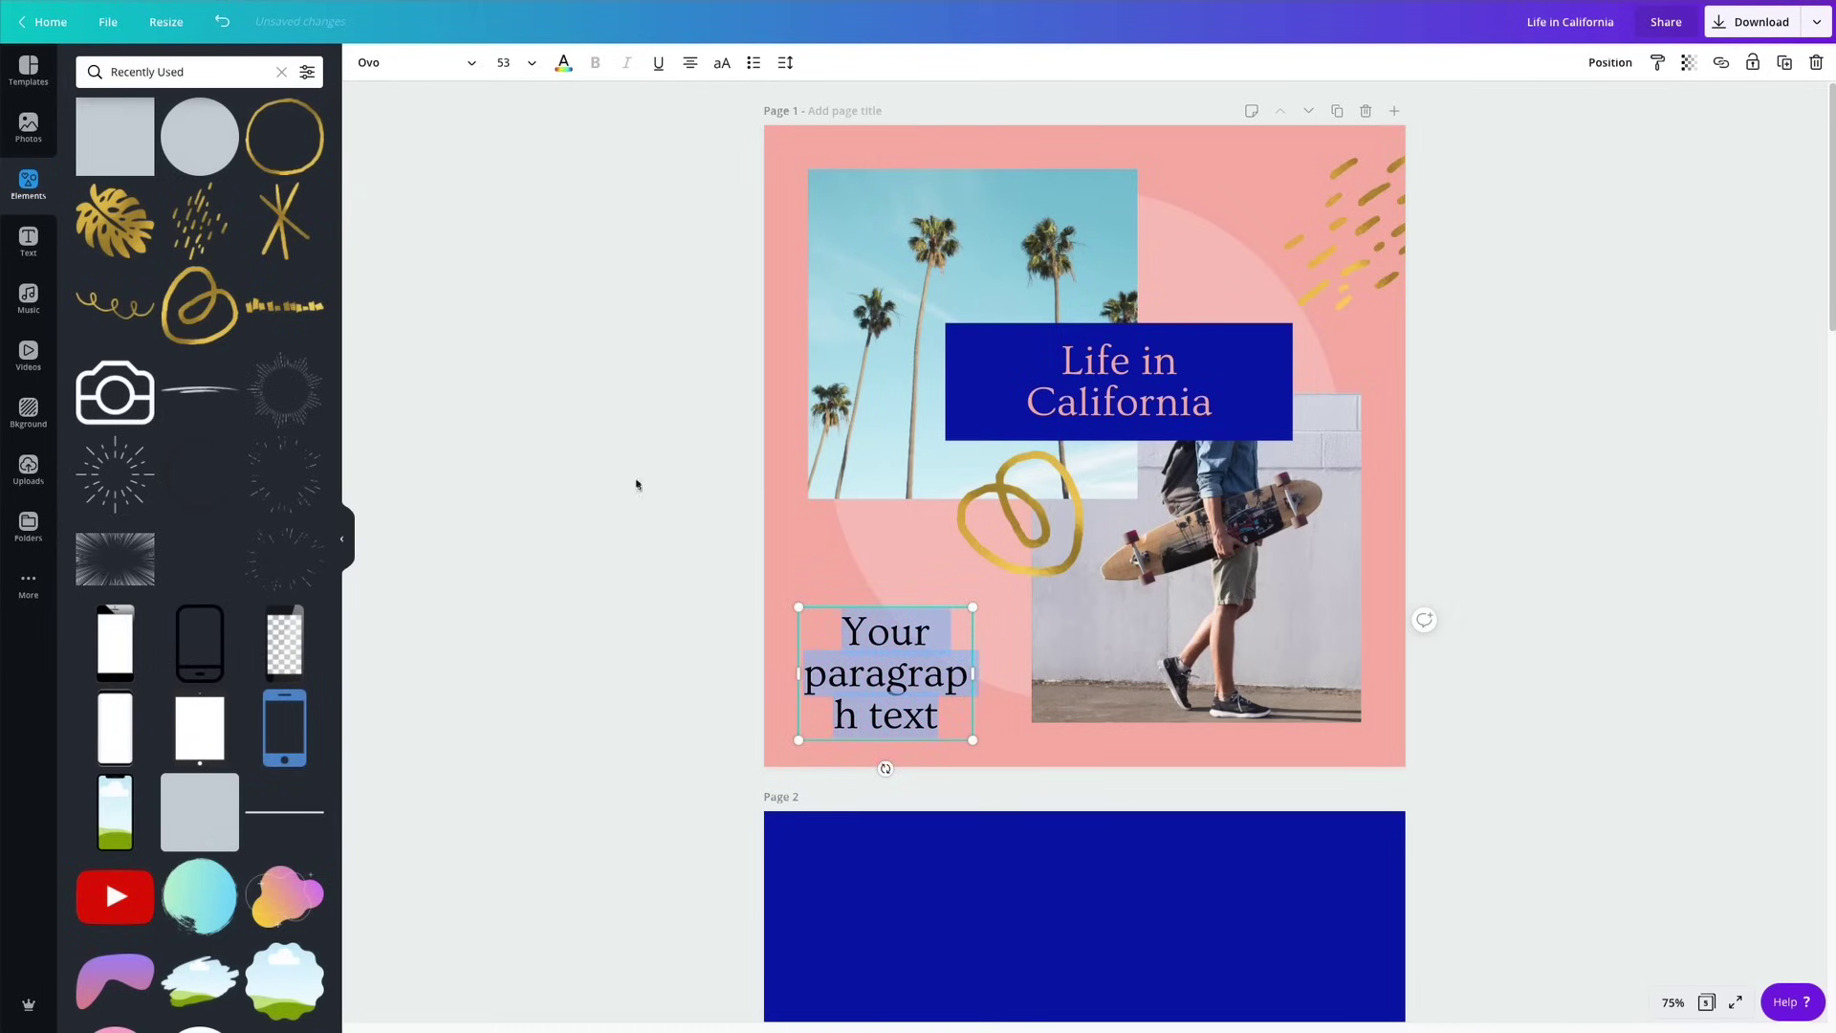
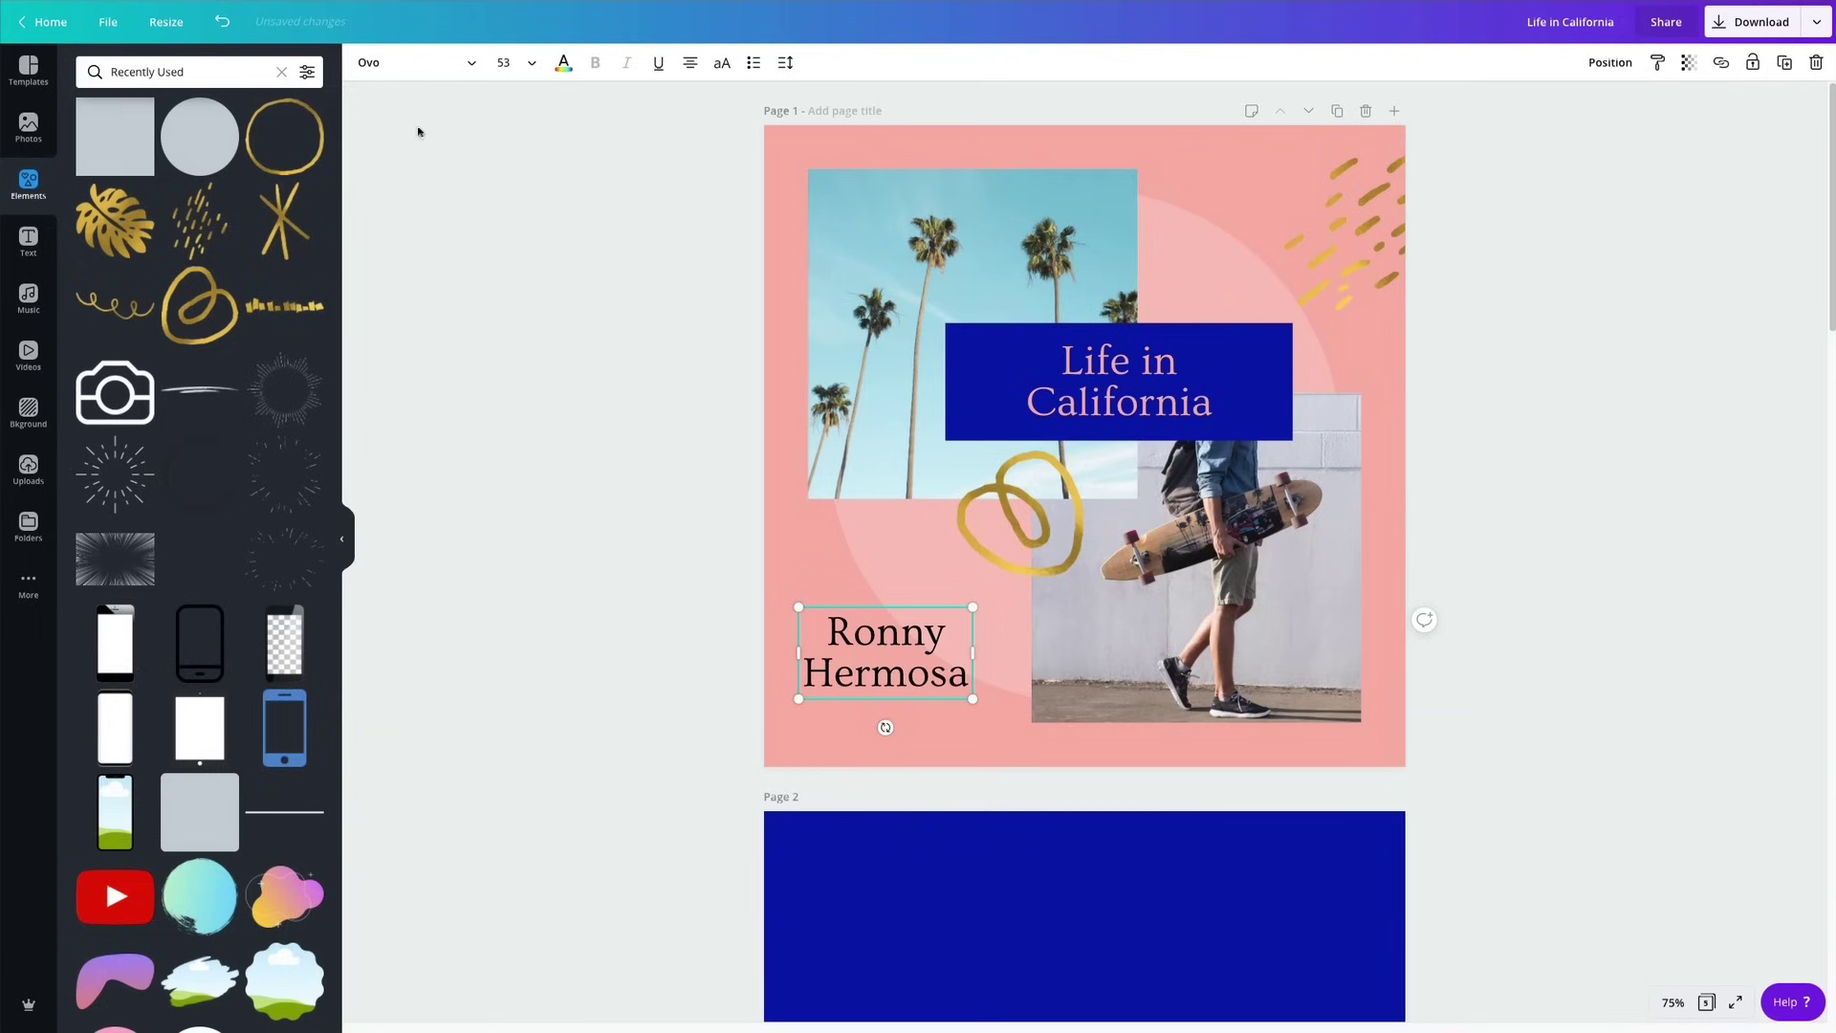
key(ctrl+a)
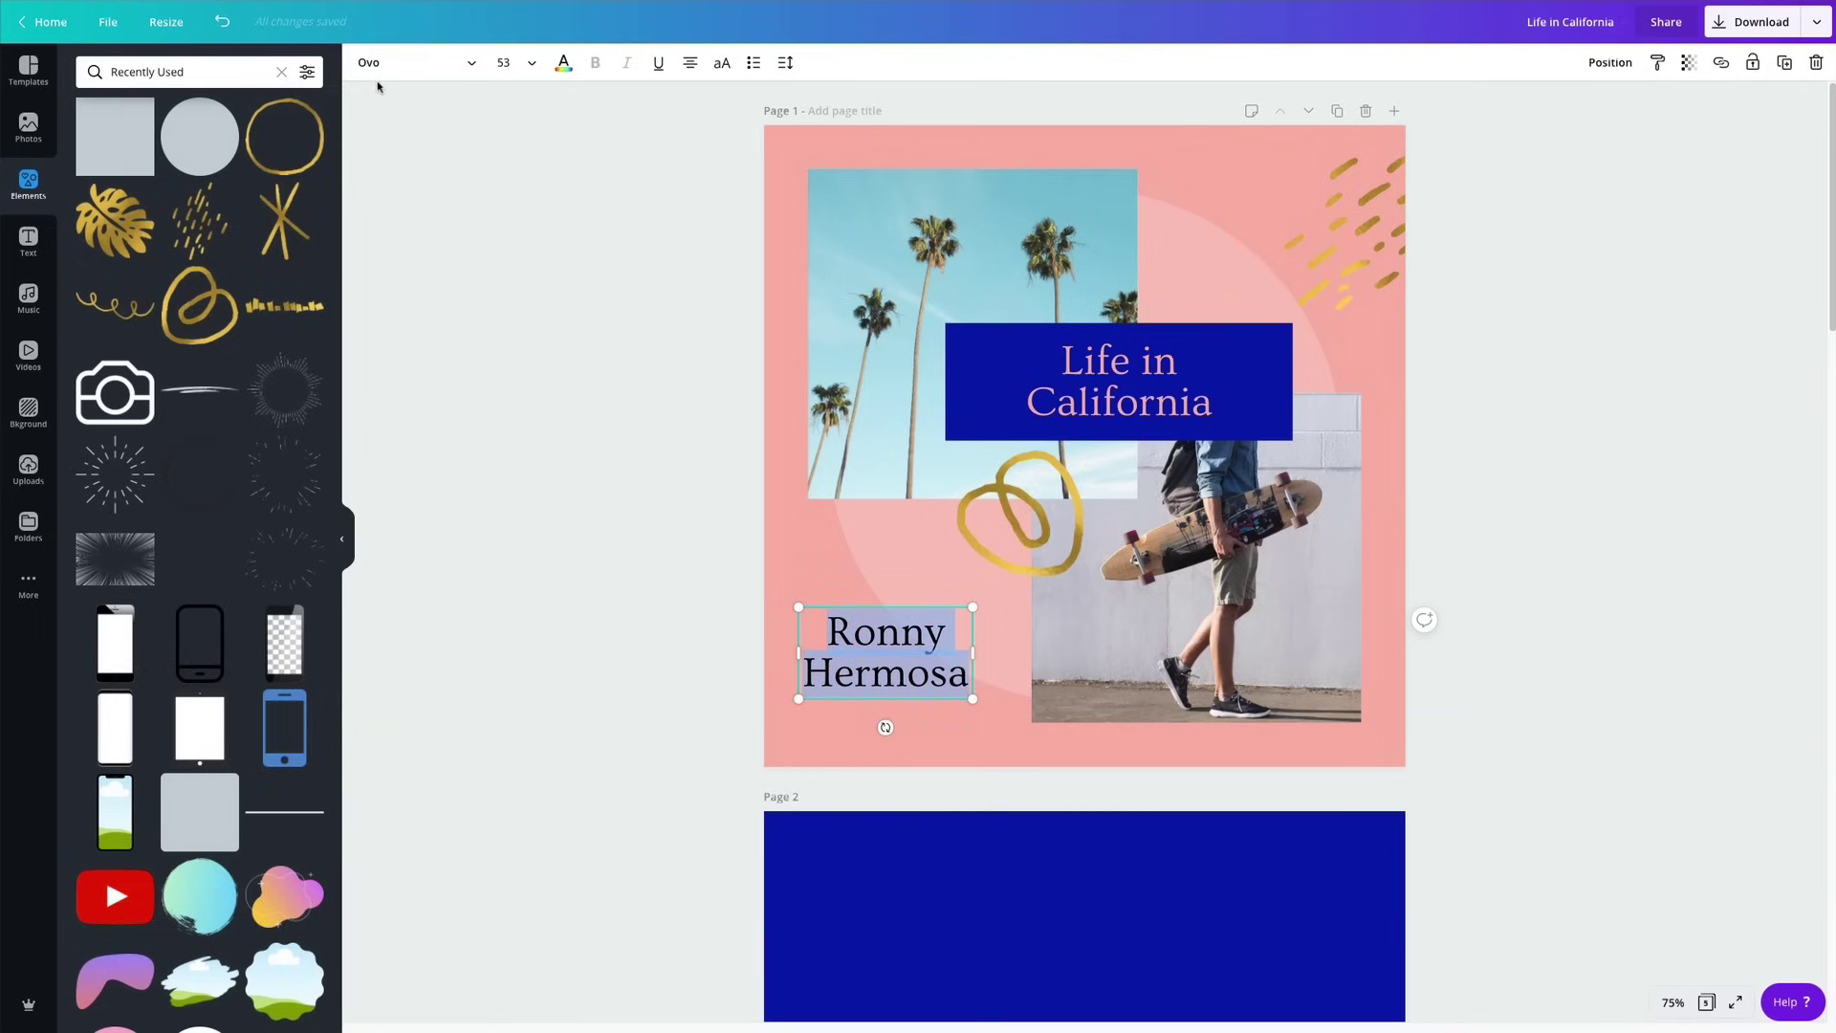
Set the name text in the Brusher font and colour it dark blue.
click(378, 65)
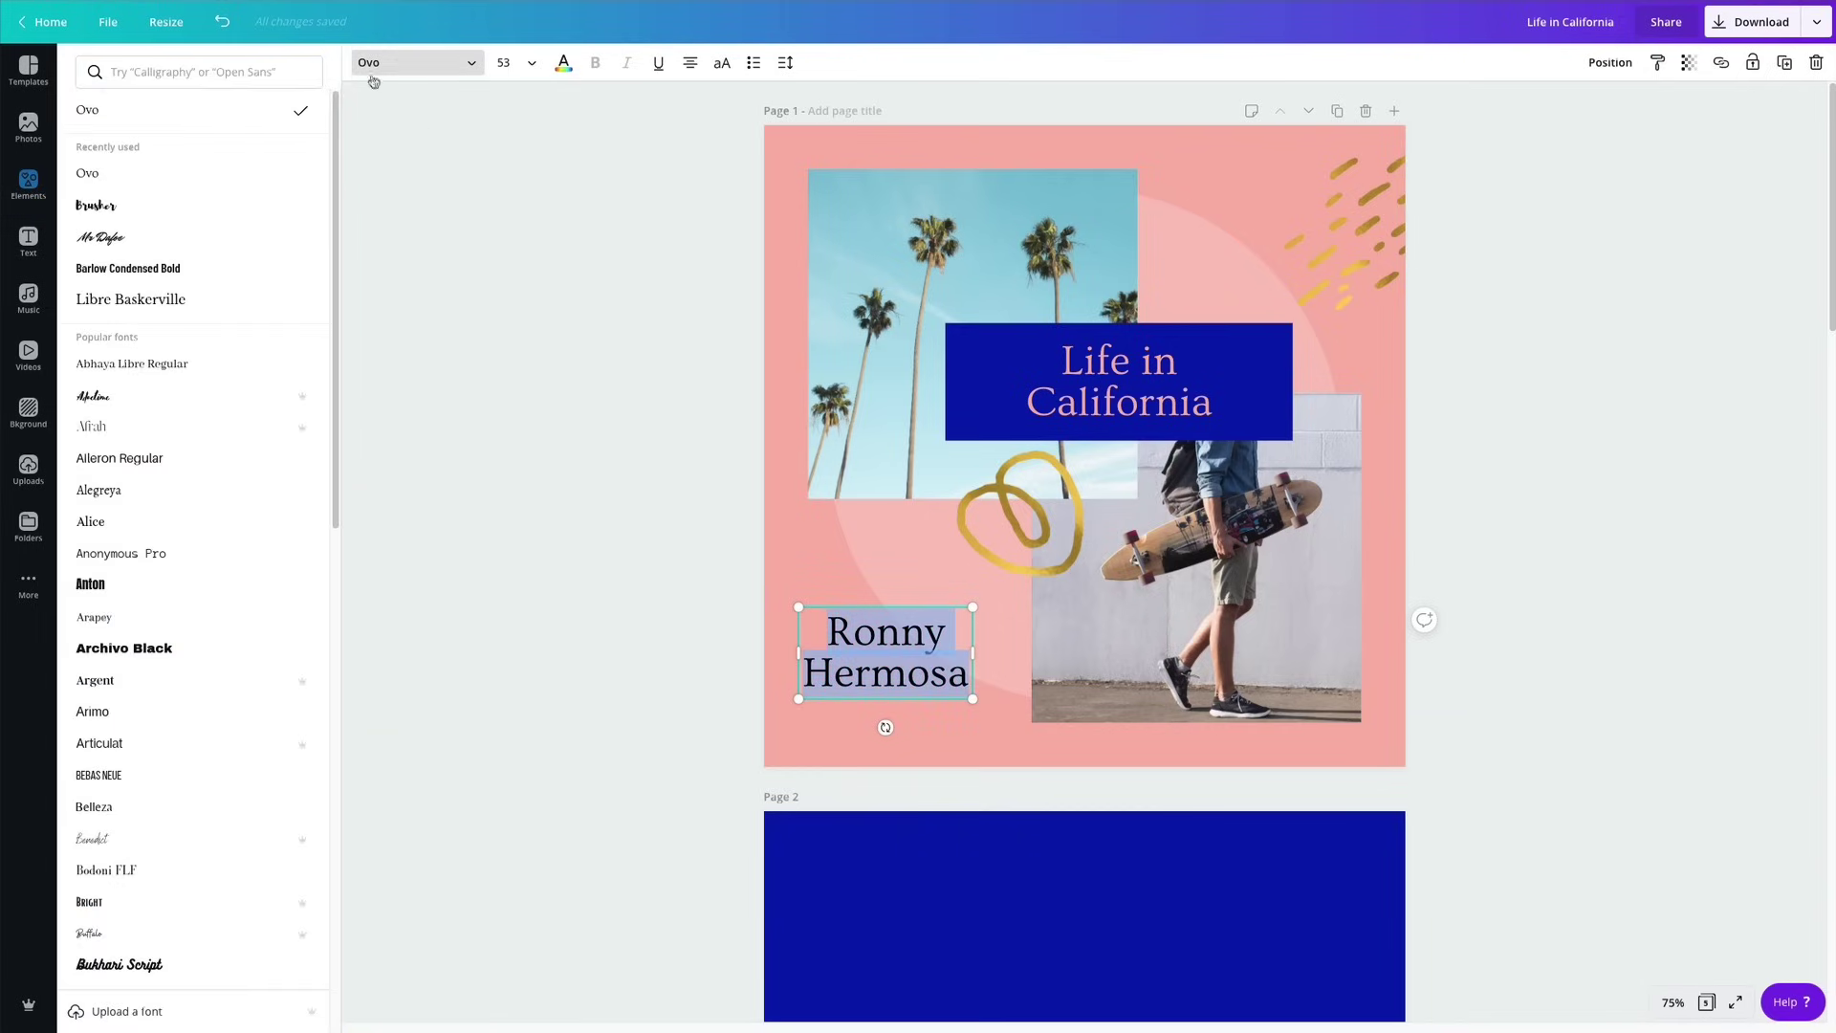
click(167, 218)
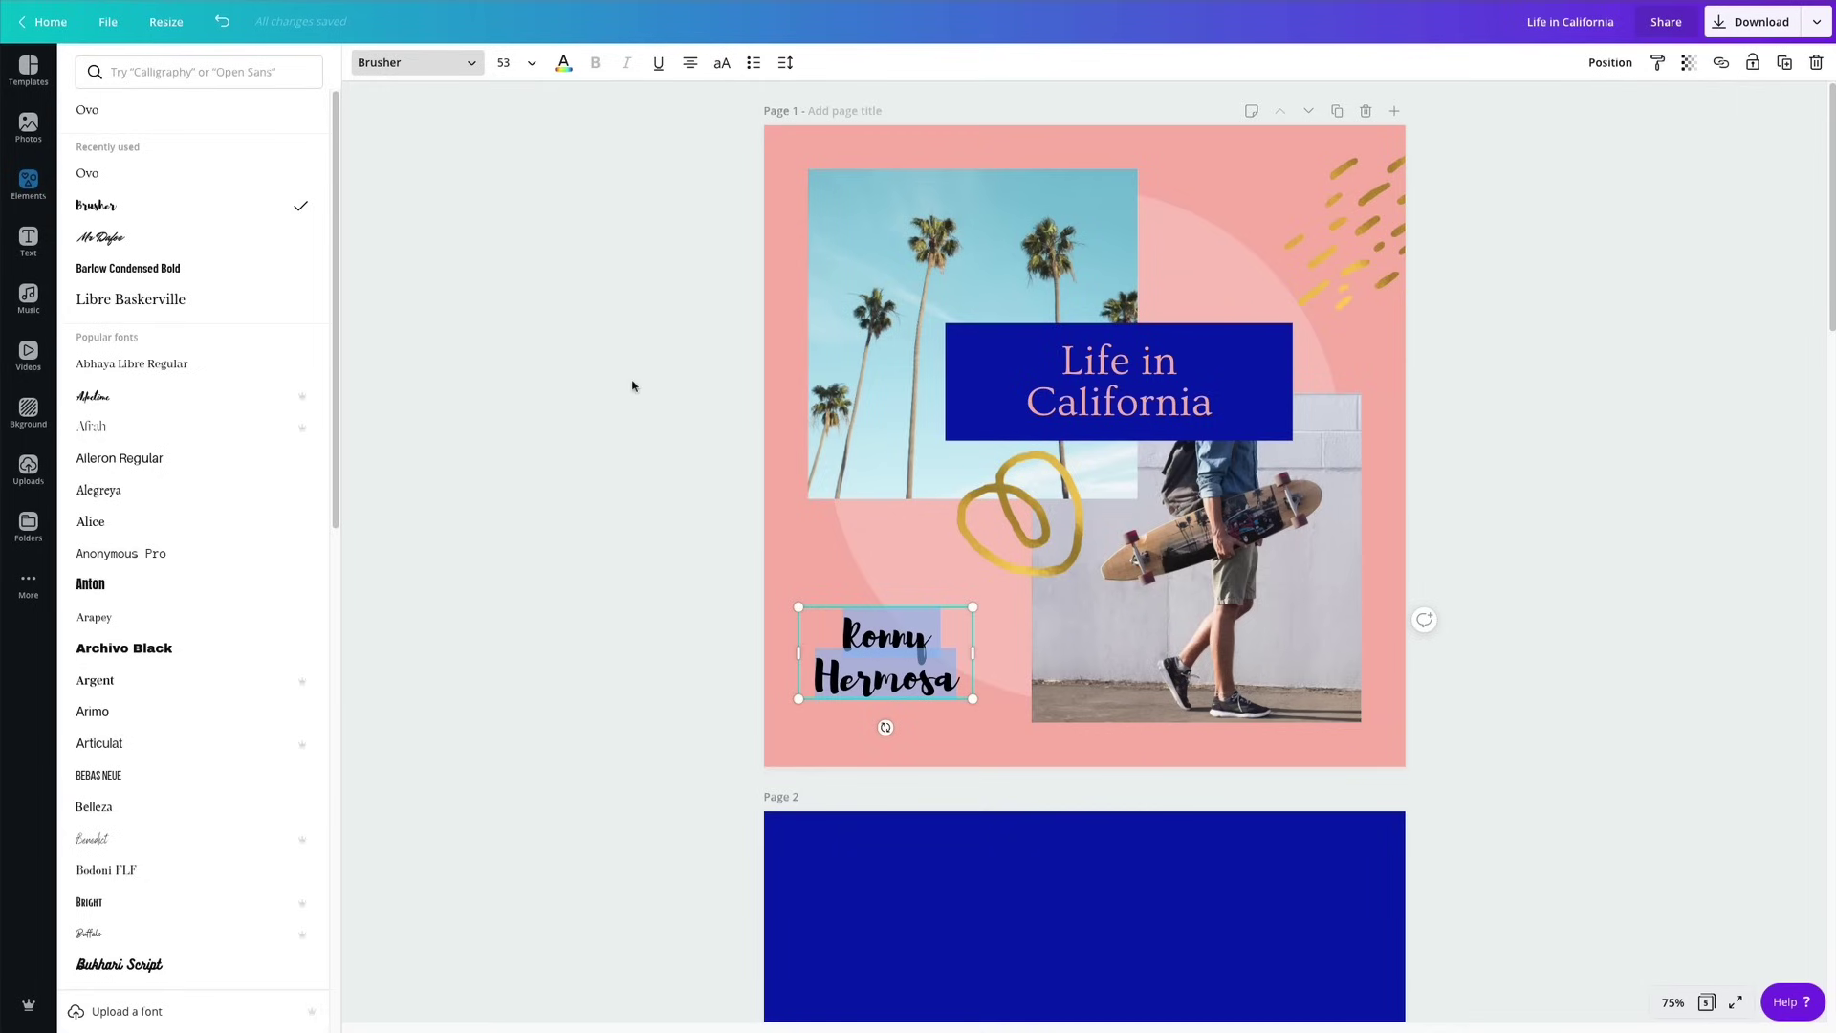
key(Escape)
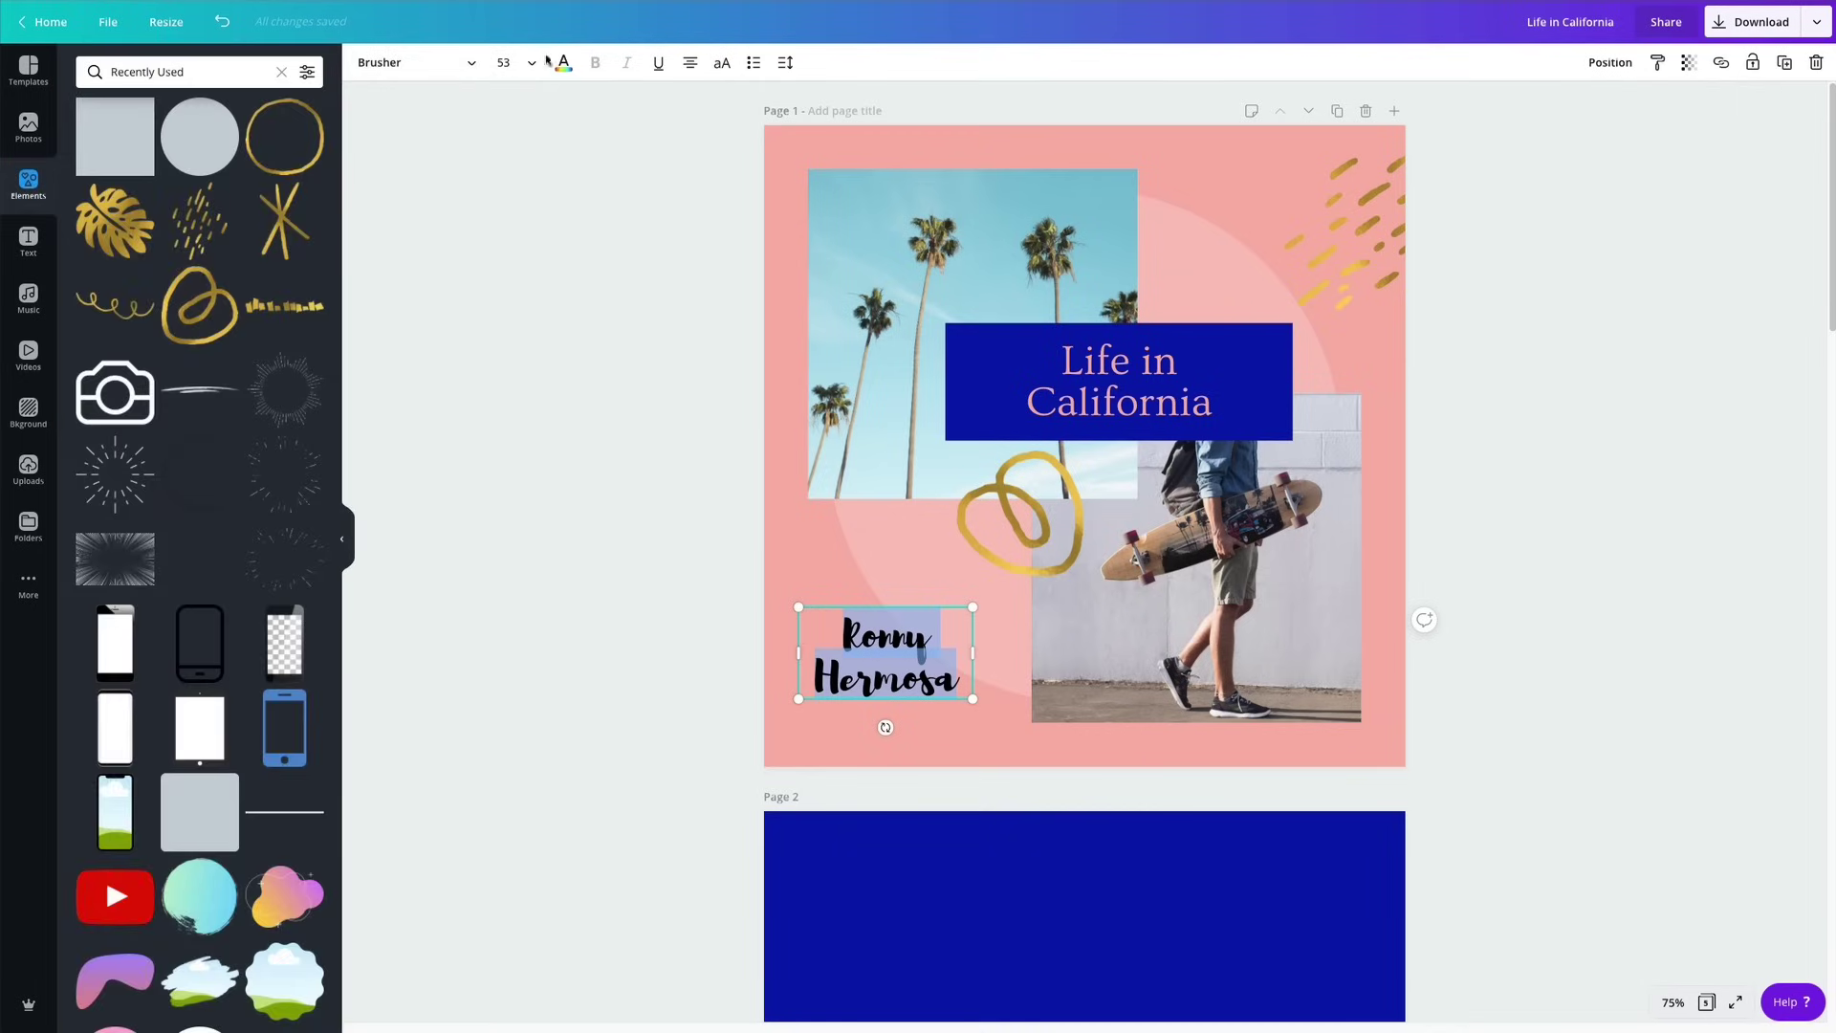
click(564, 63)
click(132, 227)
key(Escape)
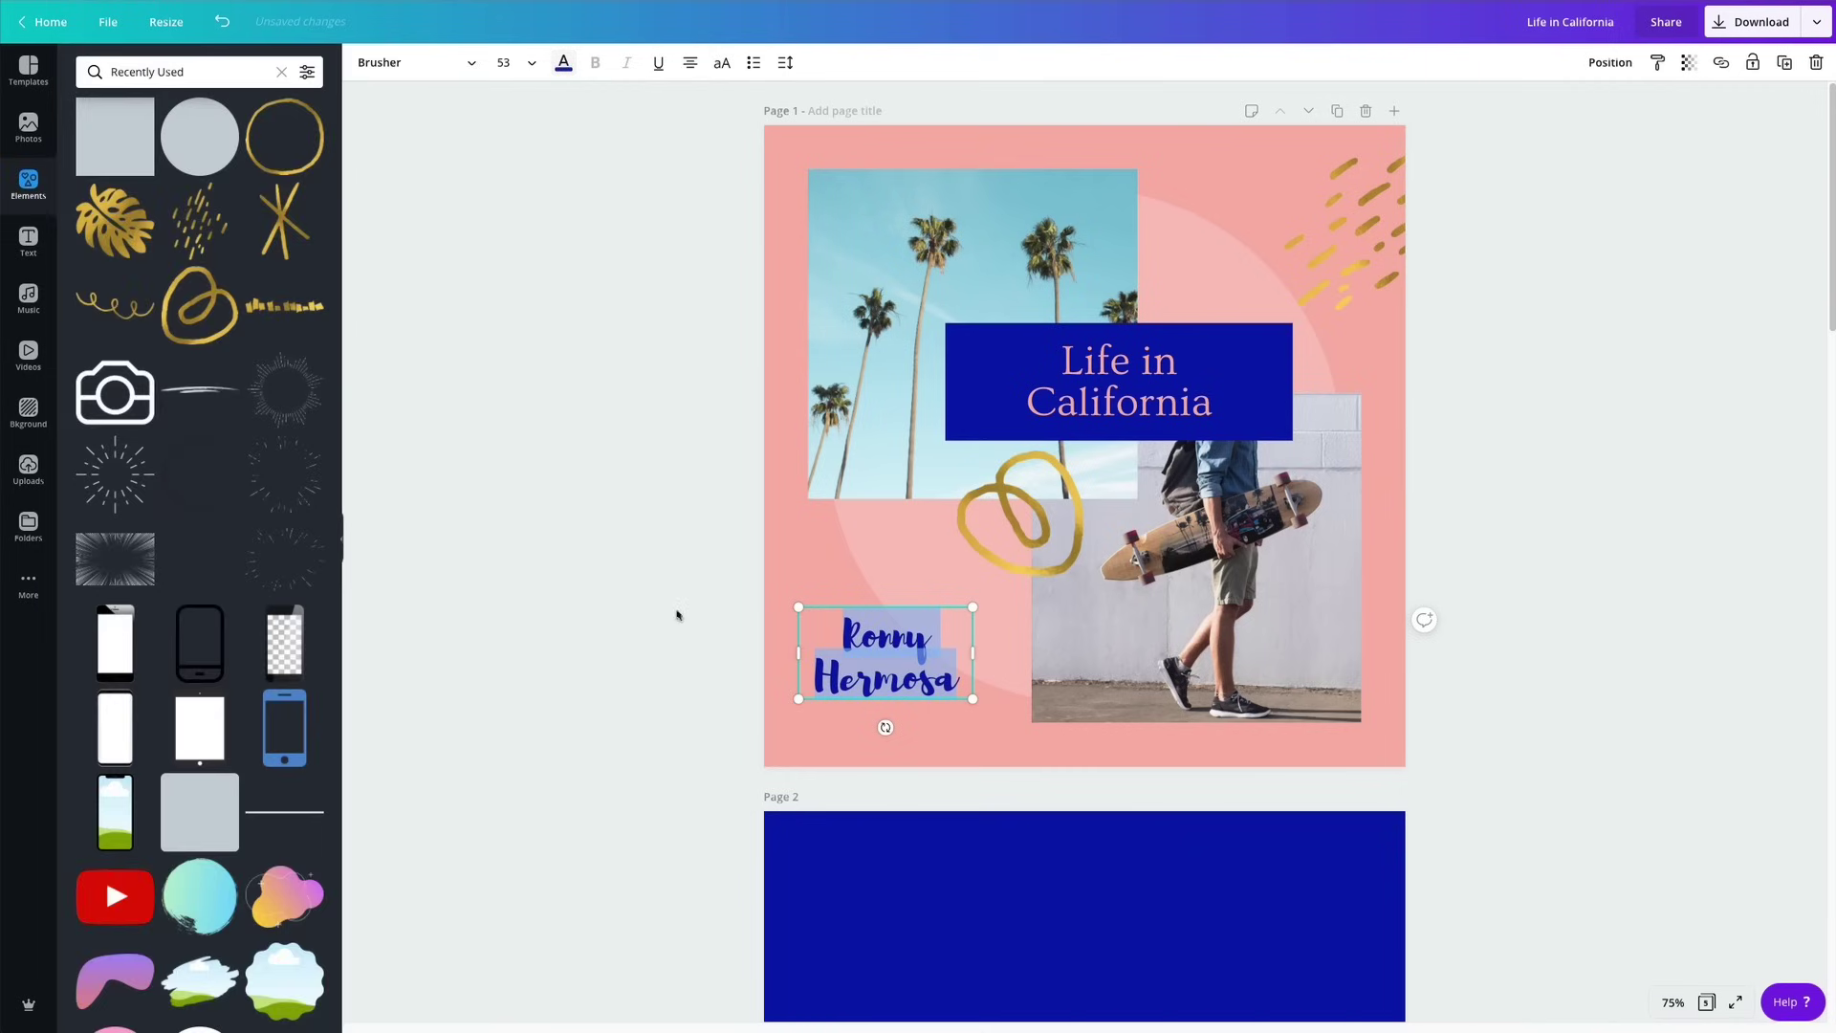
Shift the name slightly down and right, and add the camera icon from Recently Used.
drag(875, 685, 885, 720)
scroll(402, 472, down, 4)
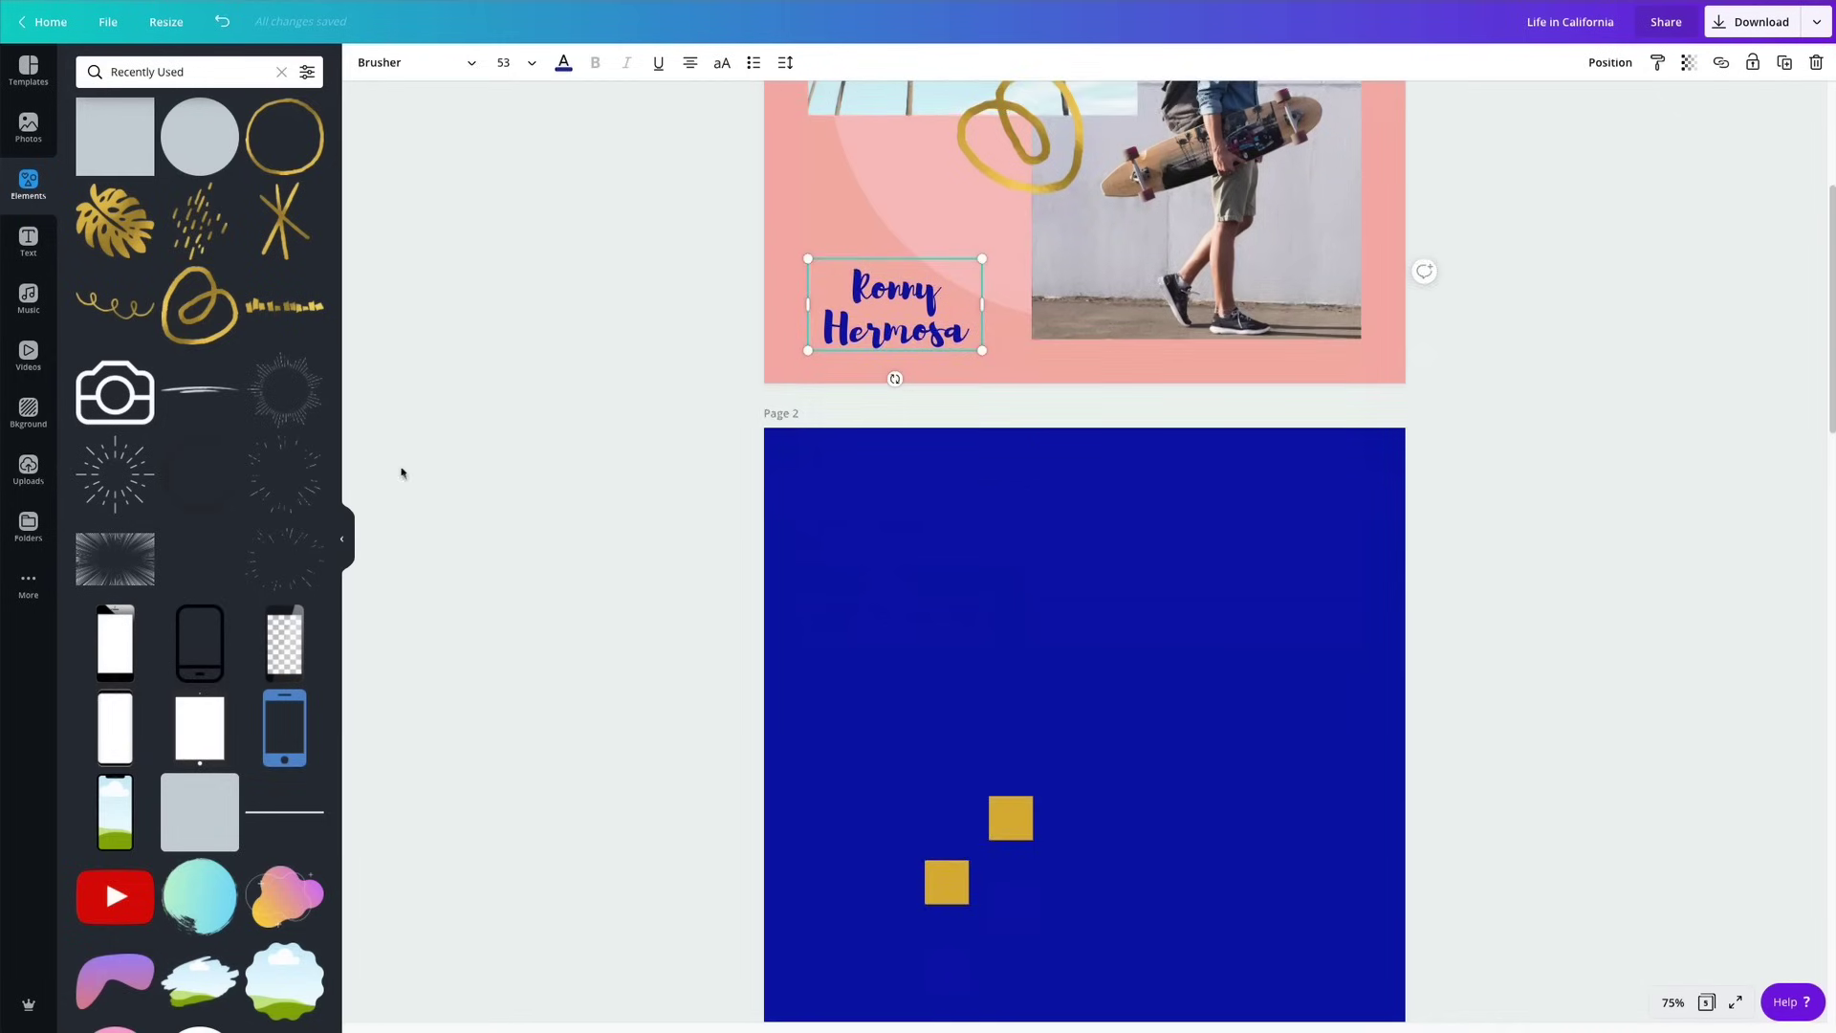
scroll(383, 489, up, 4)
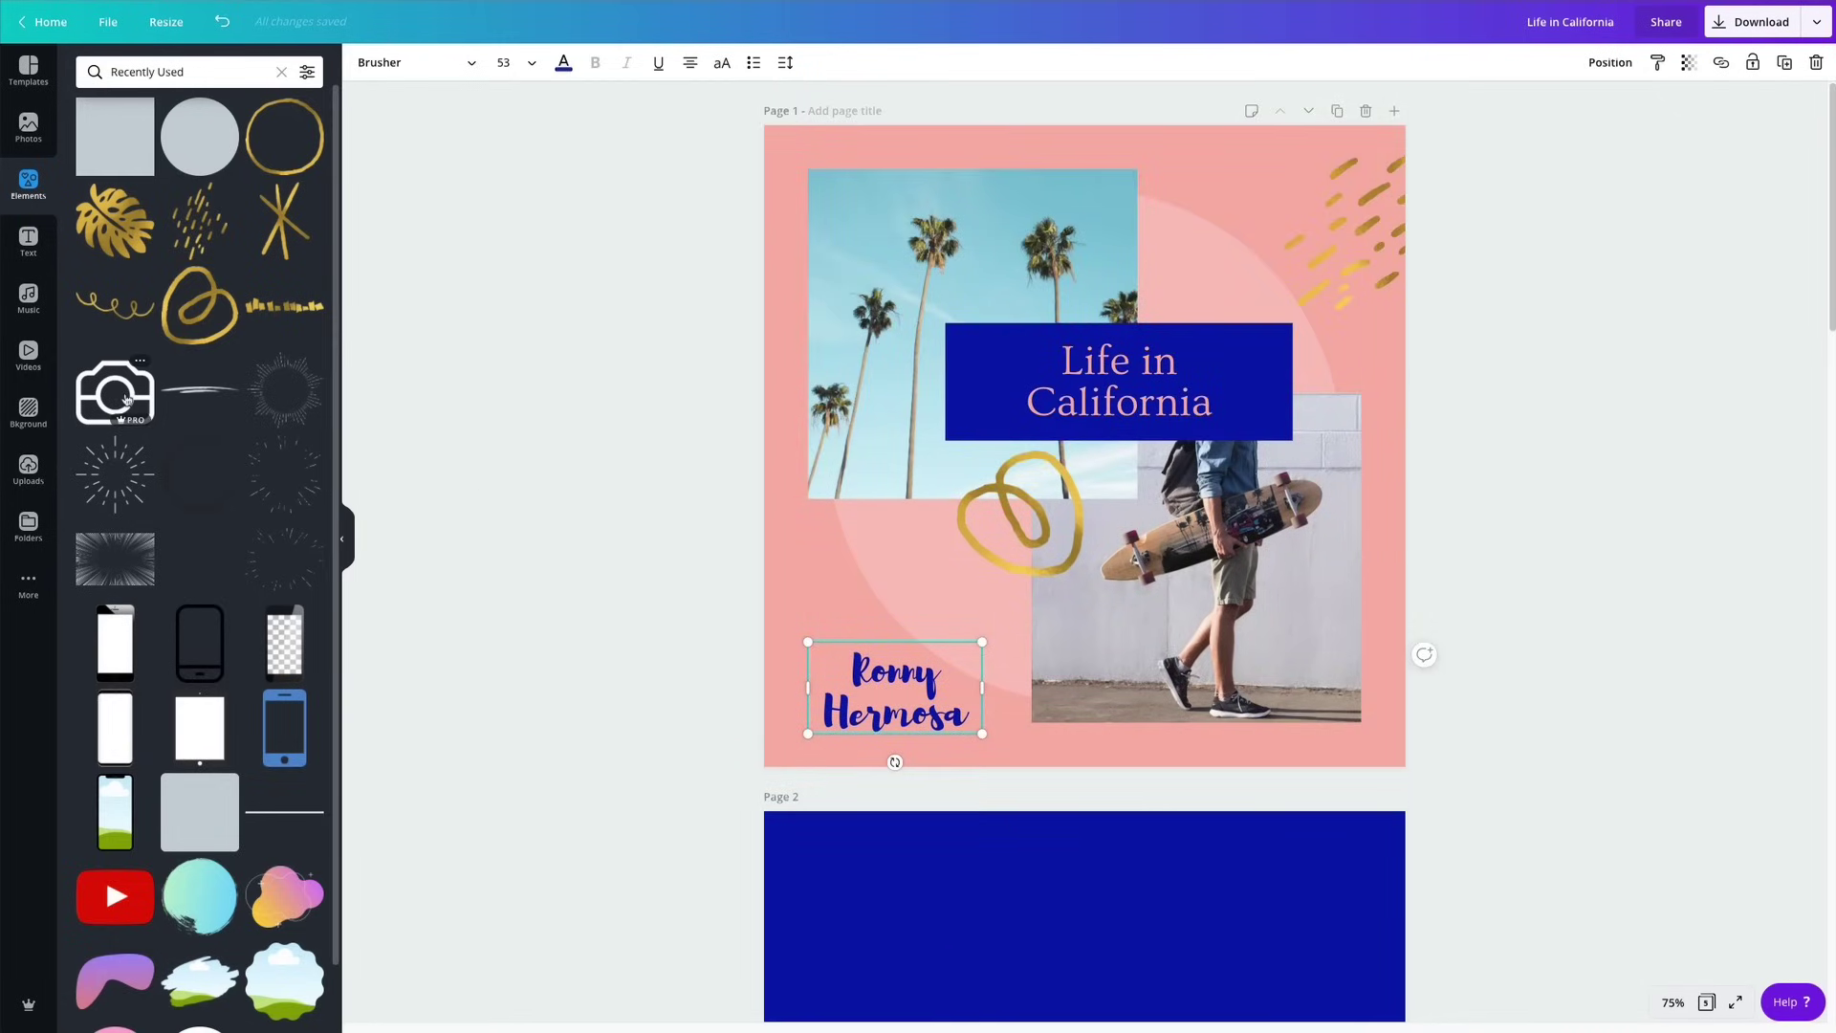
click(127, 398)
Shrink the camera icon, place it beside the name, and make it white.
drag(1212, 320, 852, 697)
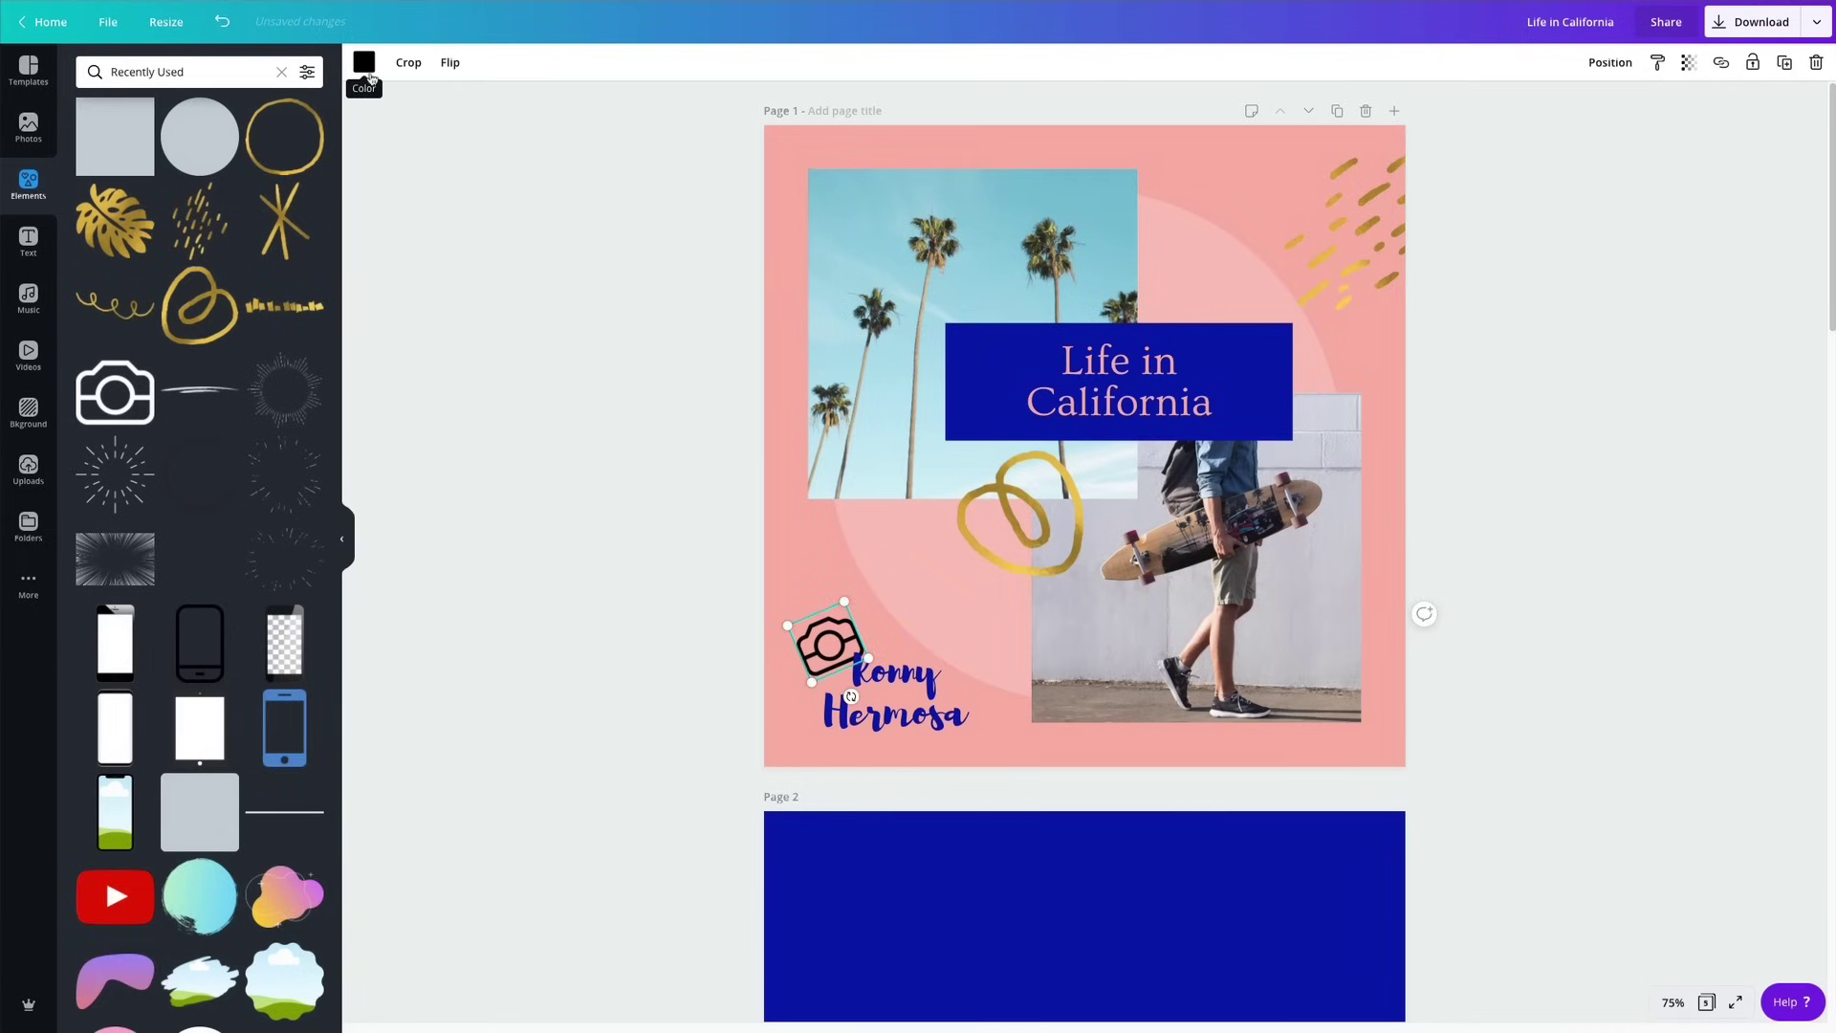
click(364, 63)
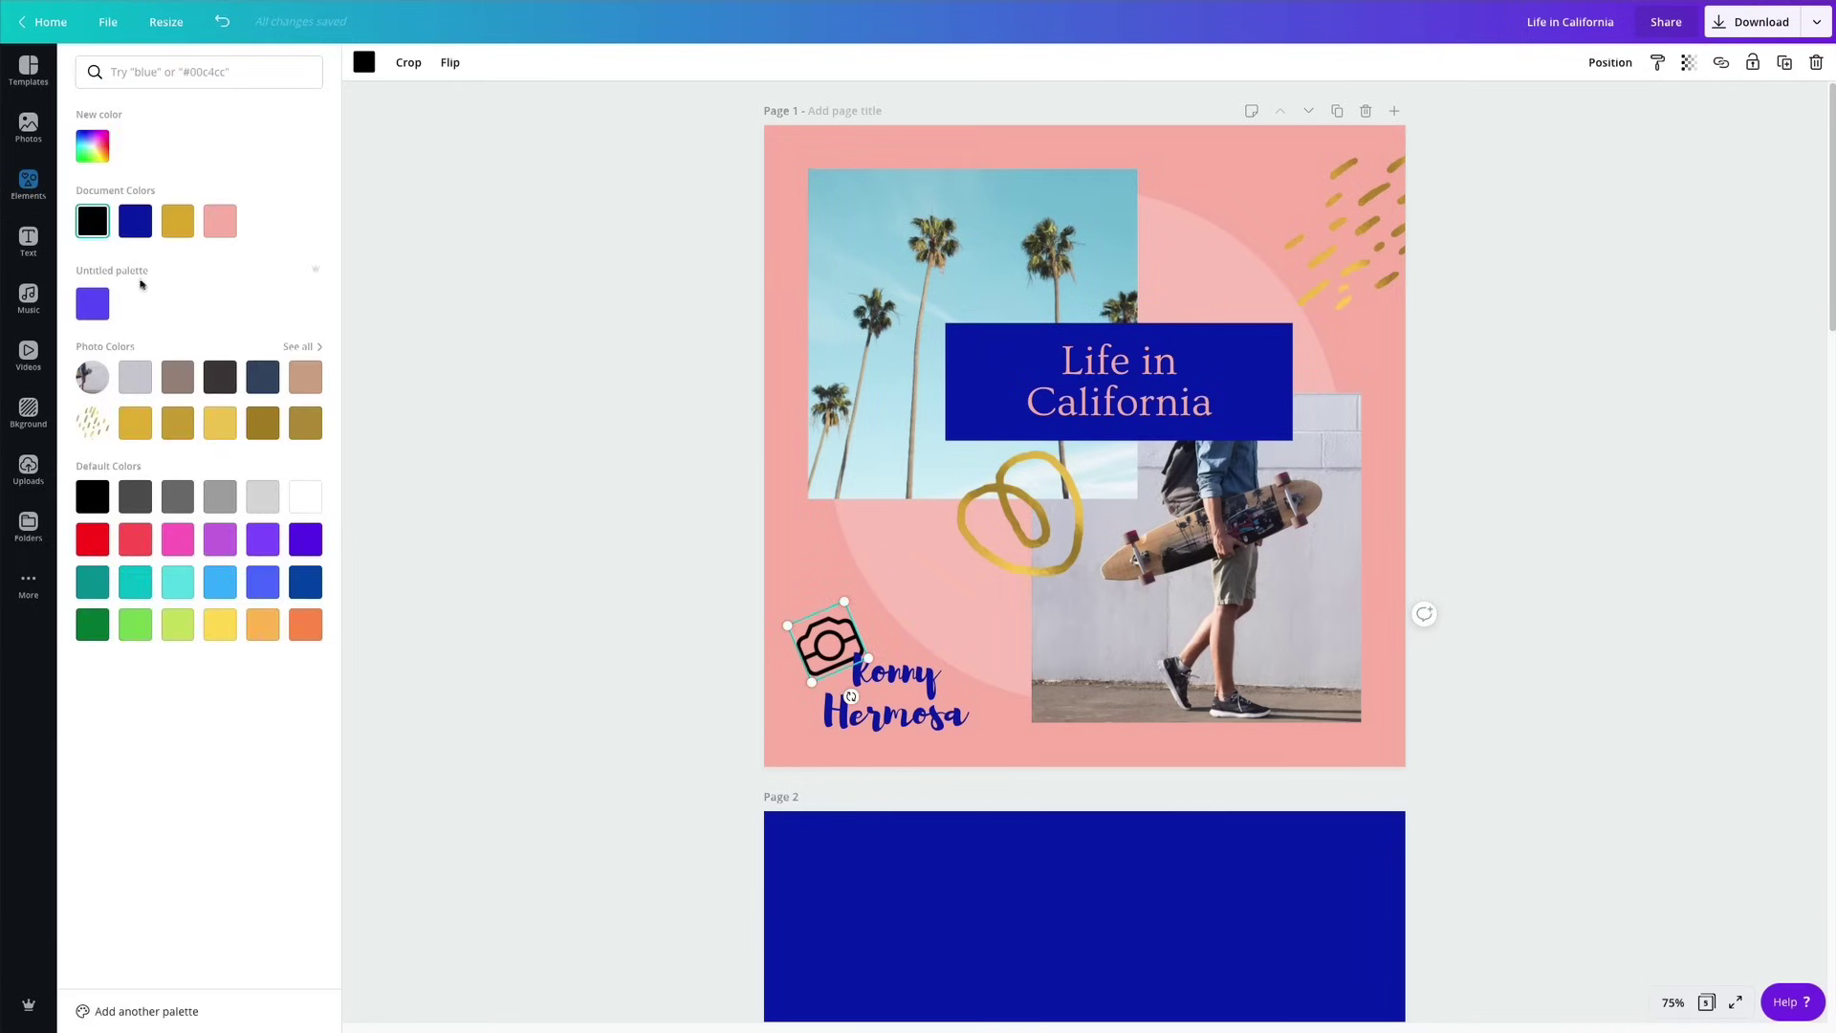
click(305, 496)
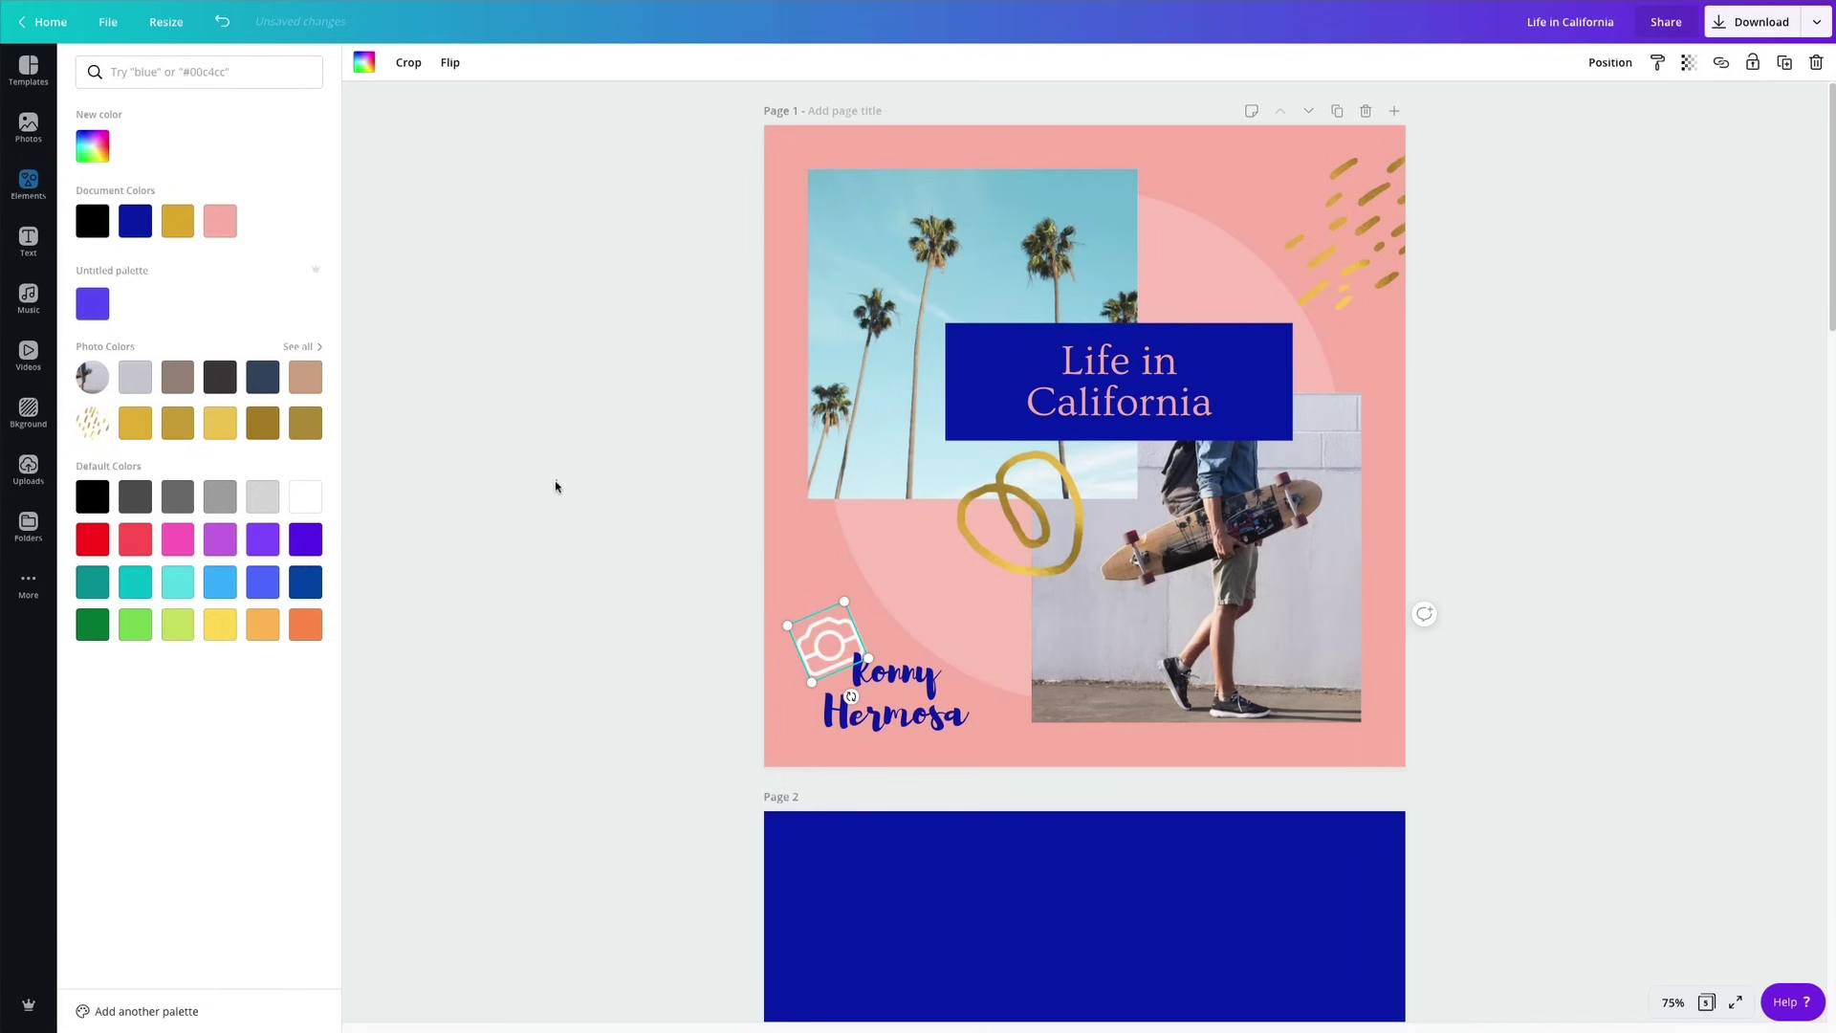
key(Escape)
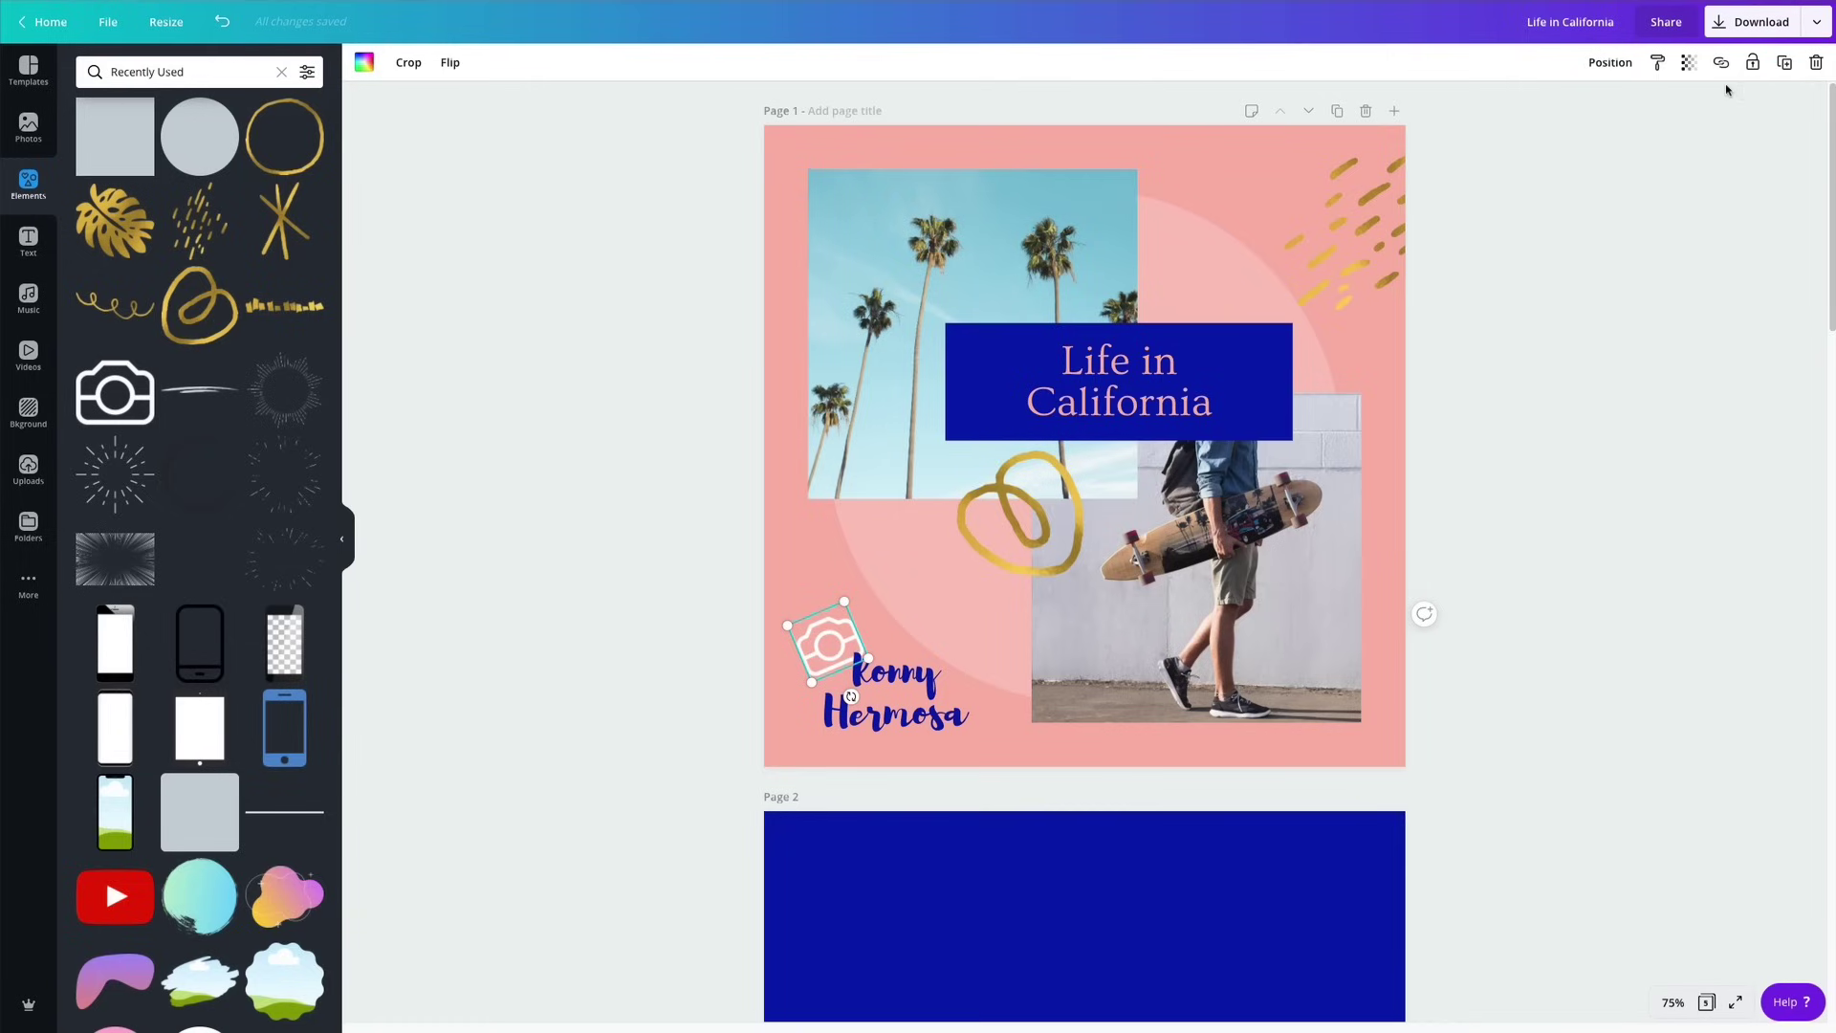
Set the camera icon's transparency to 20 and fine-tune its position by the name.
click(1688, 66)
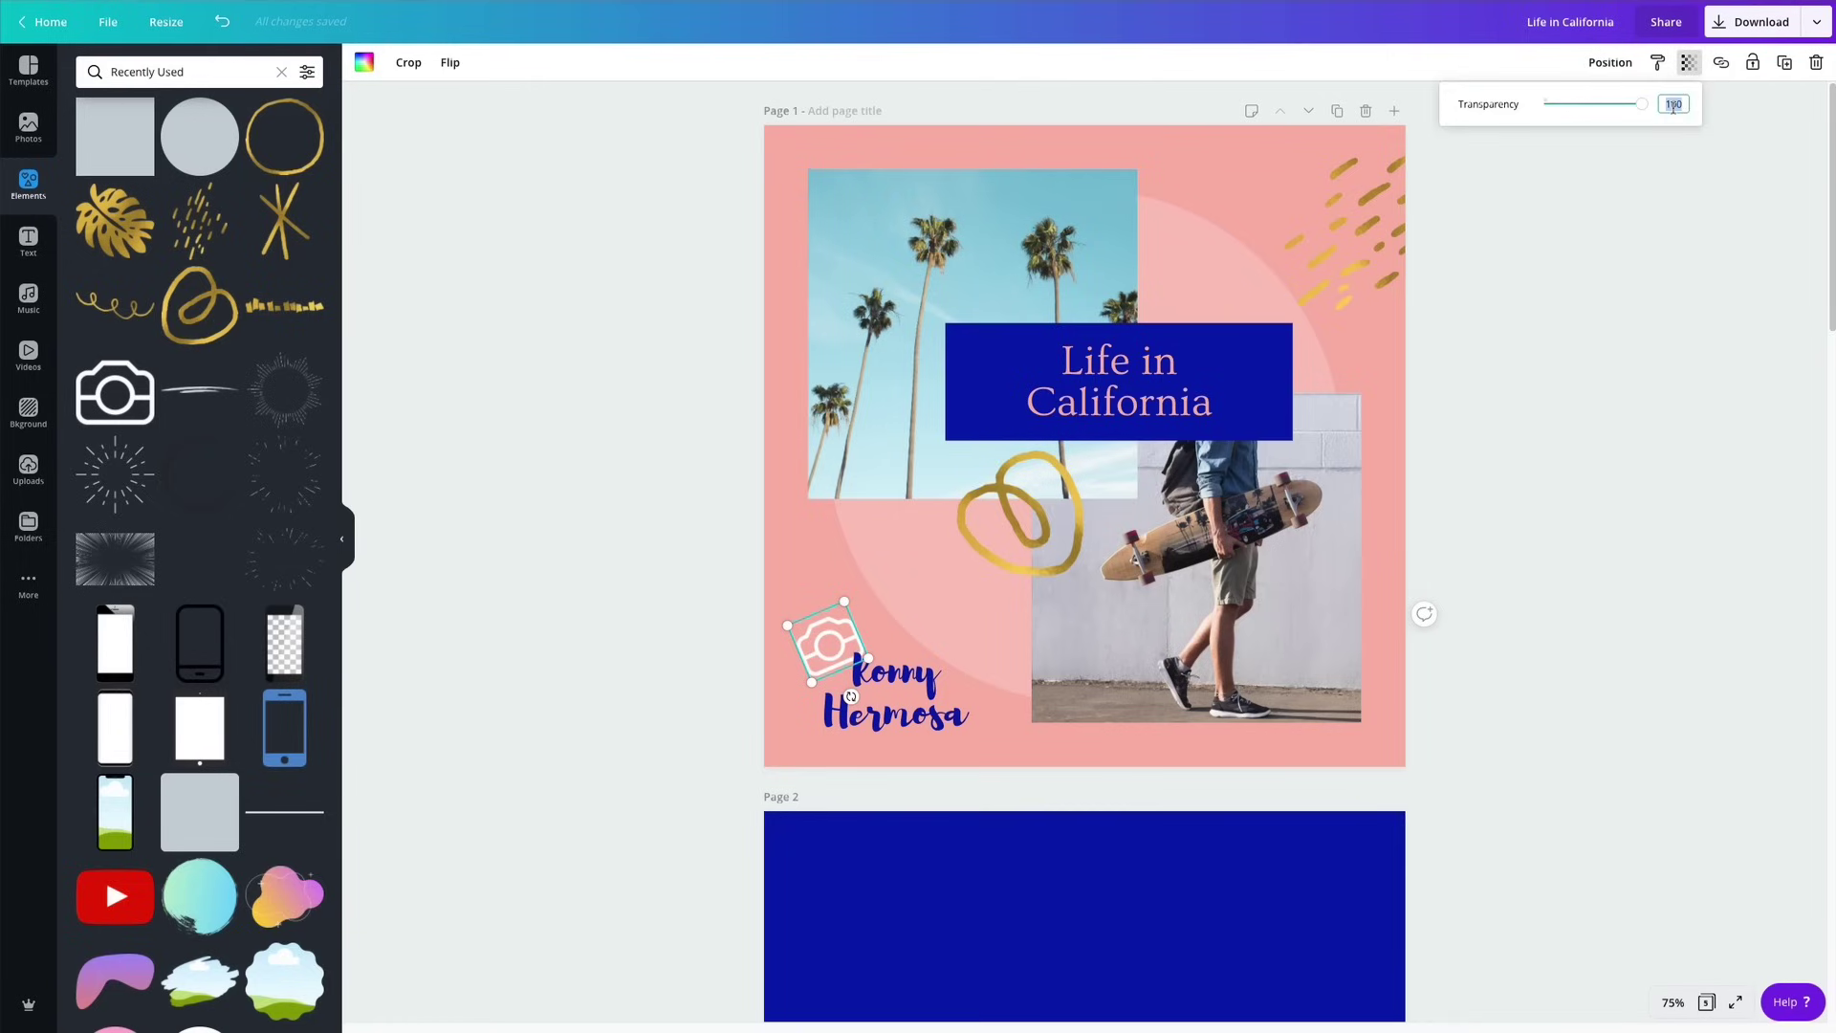
text(20)
key(Return)
click(1782, 784)
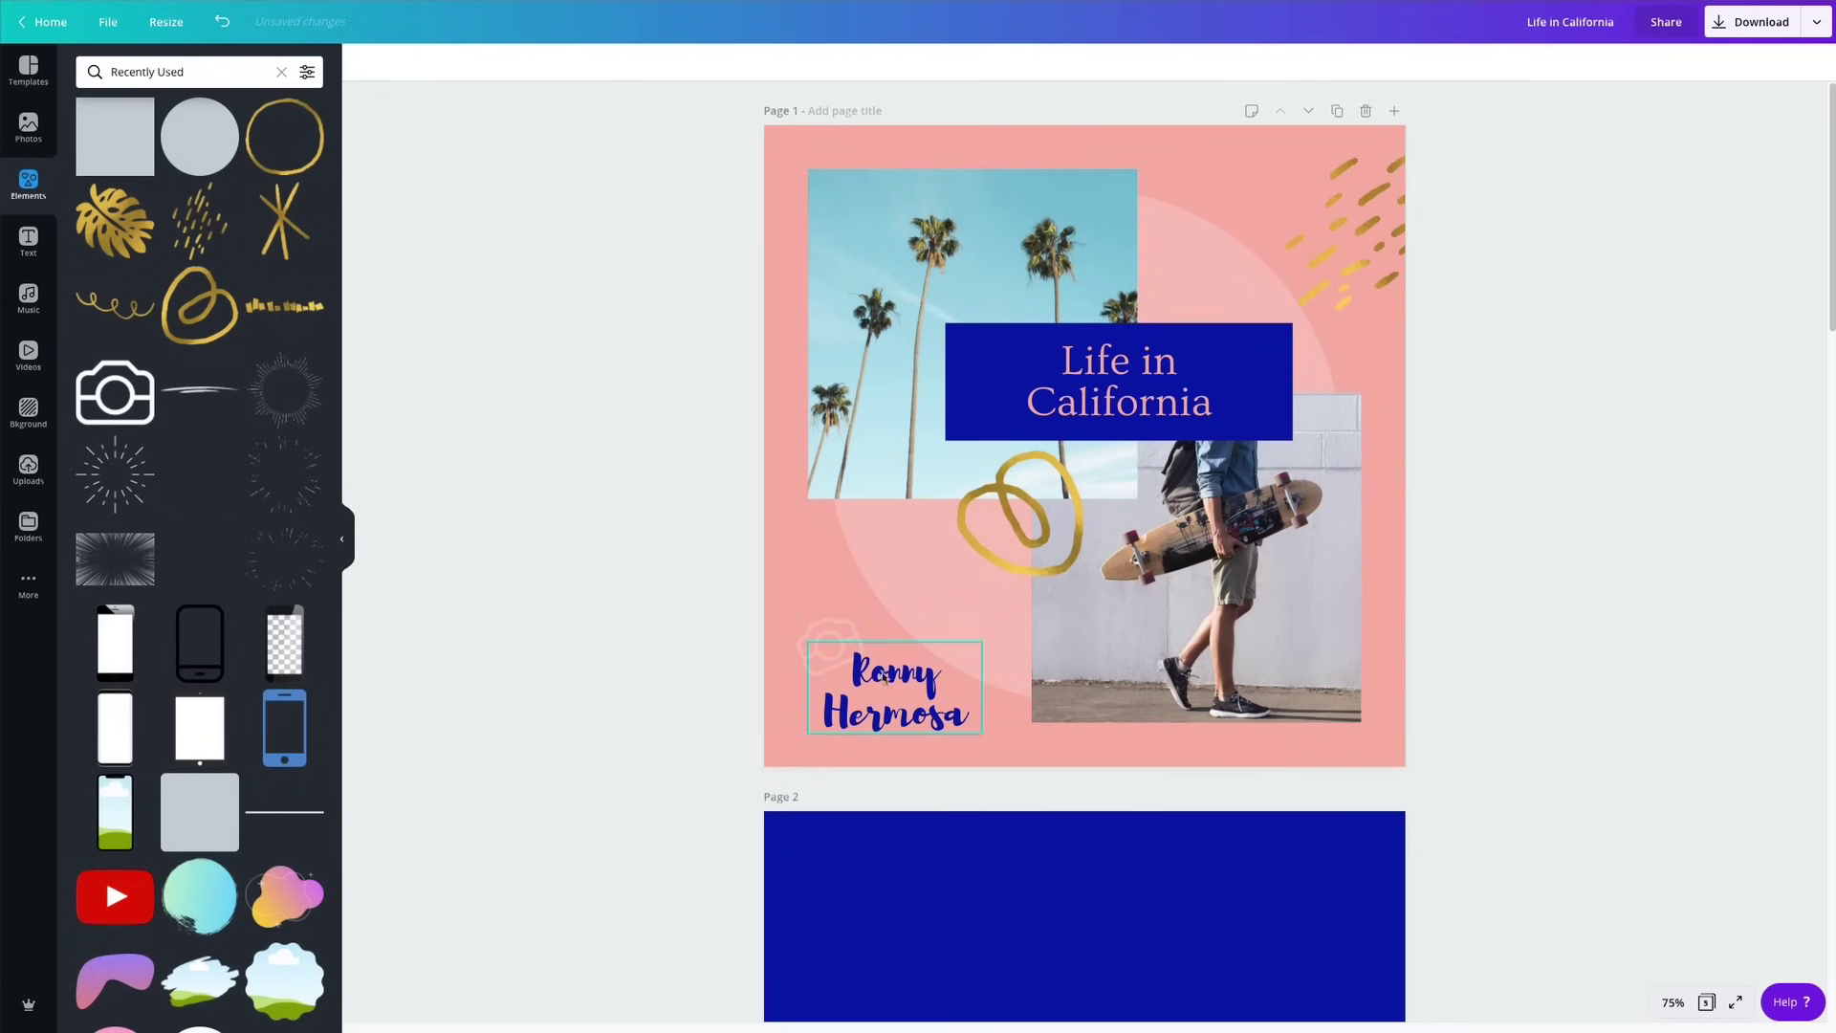
drag(829, 651, 834, 643)
Select the locked pale pink circle behind the cover photos and unlock it.
click(1570, 667)
drag(671, 639, 908, 689)
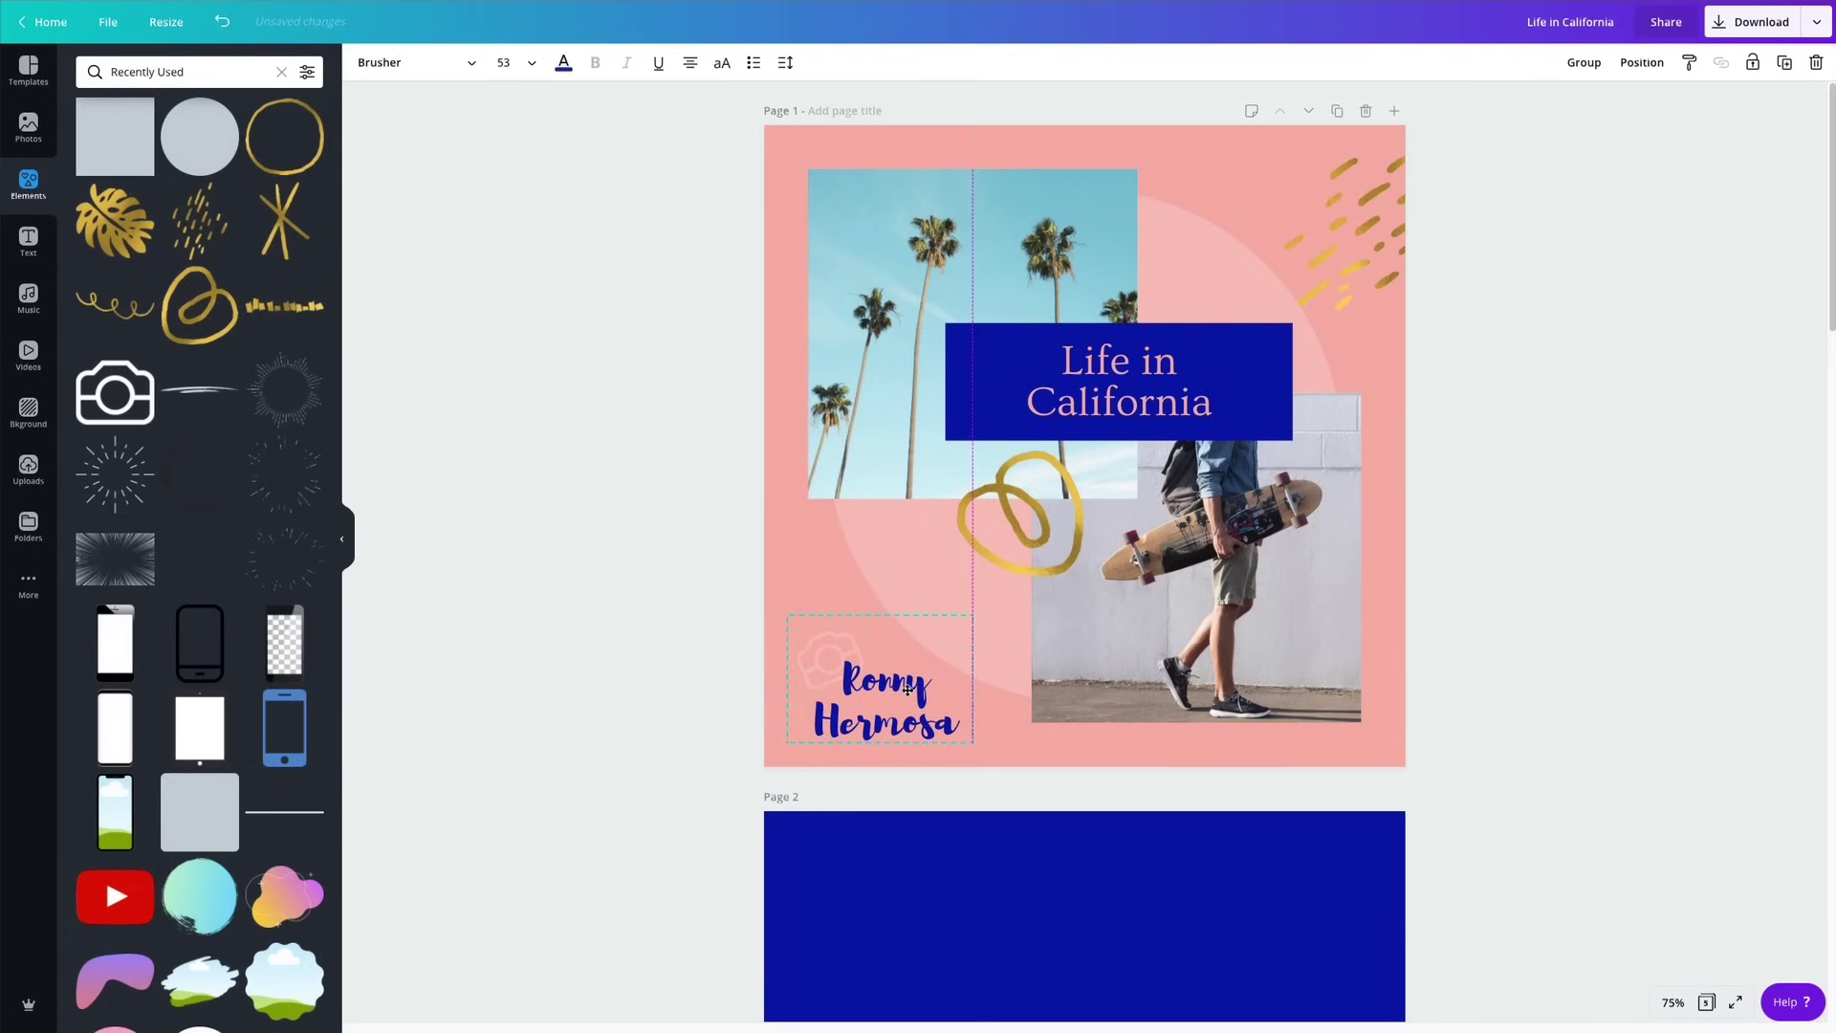
click(1239, 272)
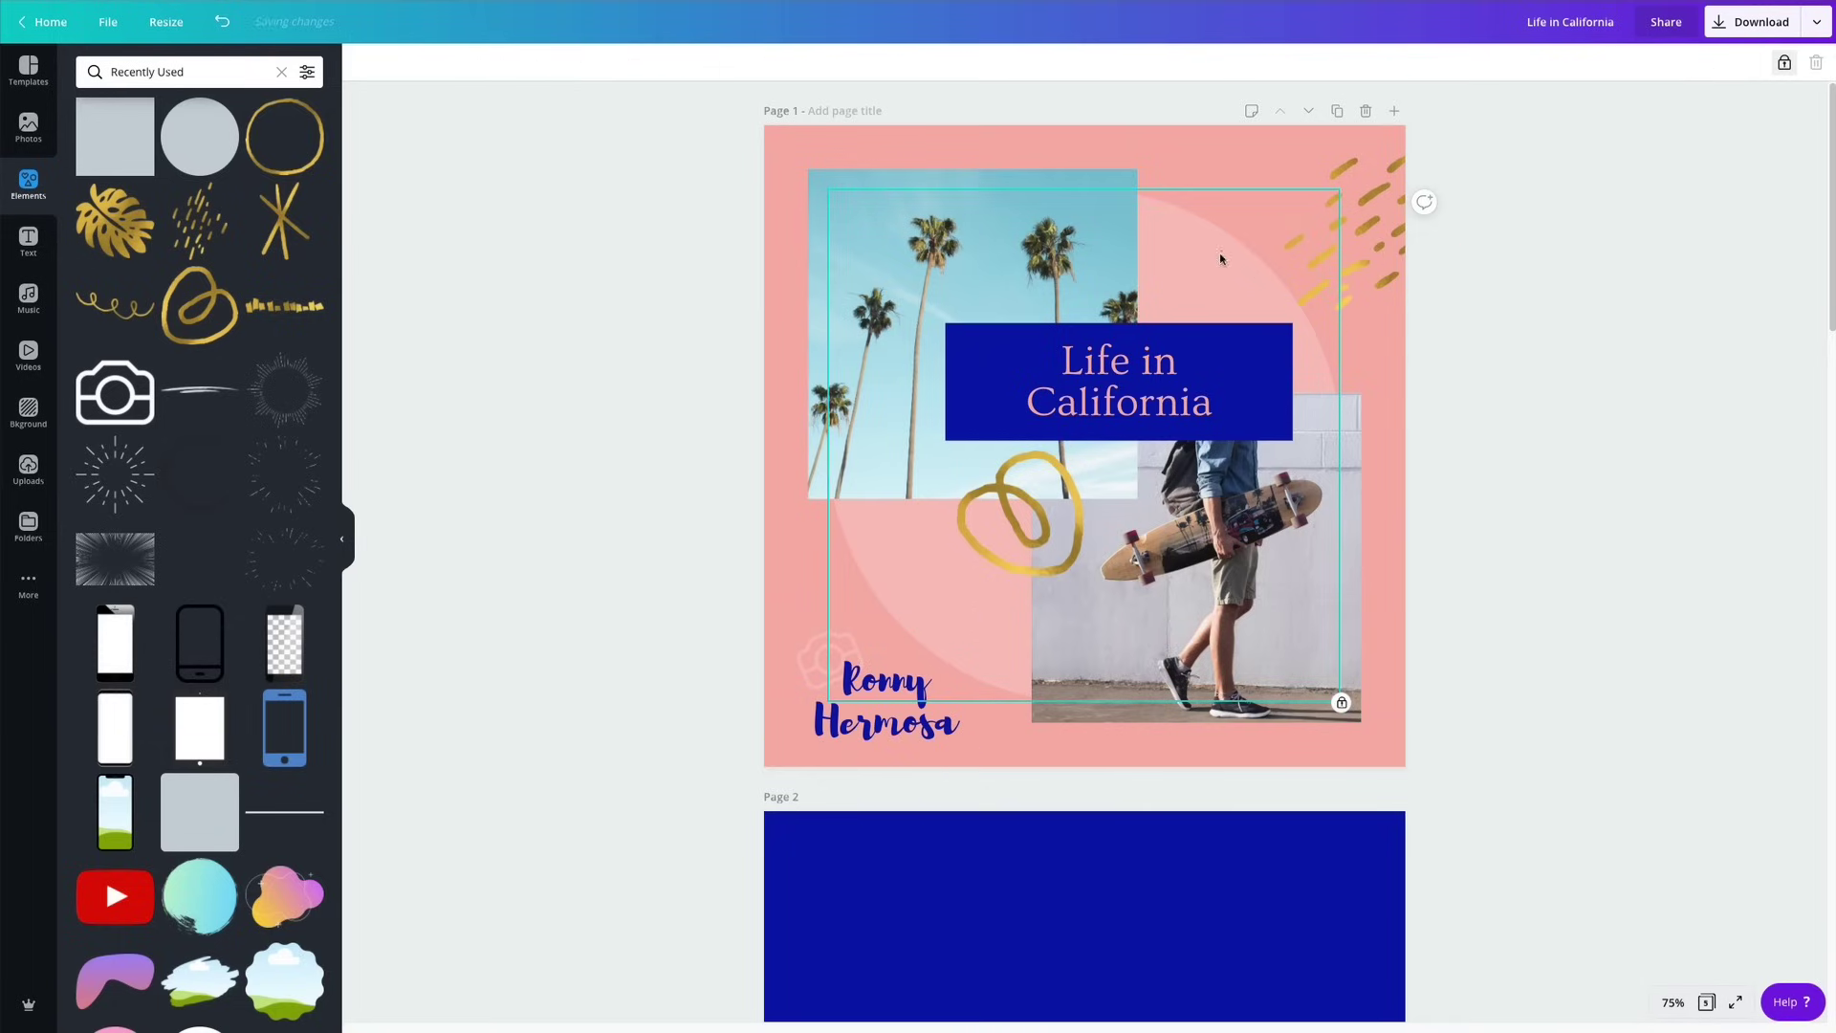
click(1626, 522)
click(1239, 282)
click(1777, 66)
click(1725, 200)
Shrink the pink circle slightly and centre it horizontally and vertically on the page.
click(1285, 215)
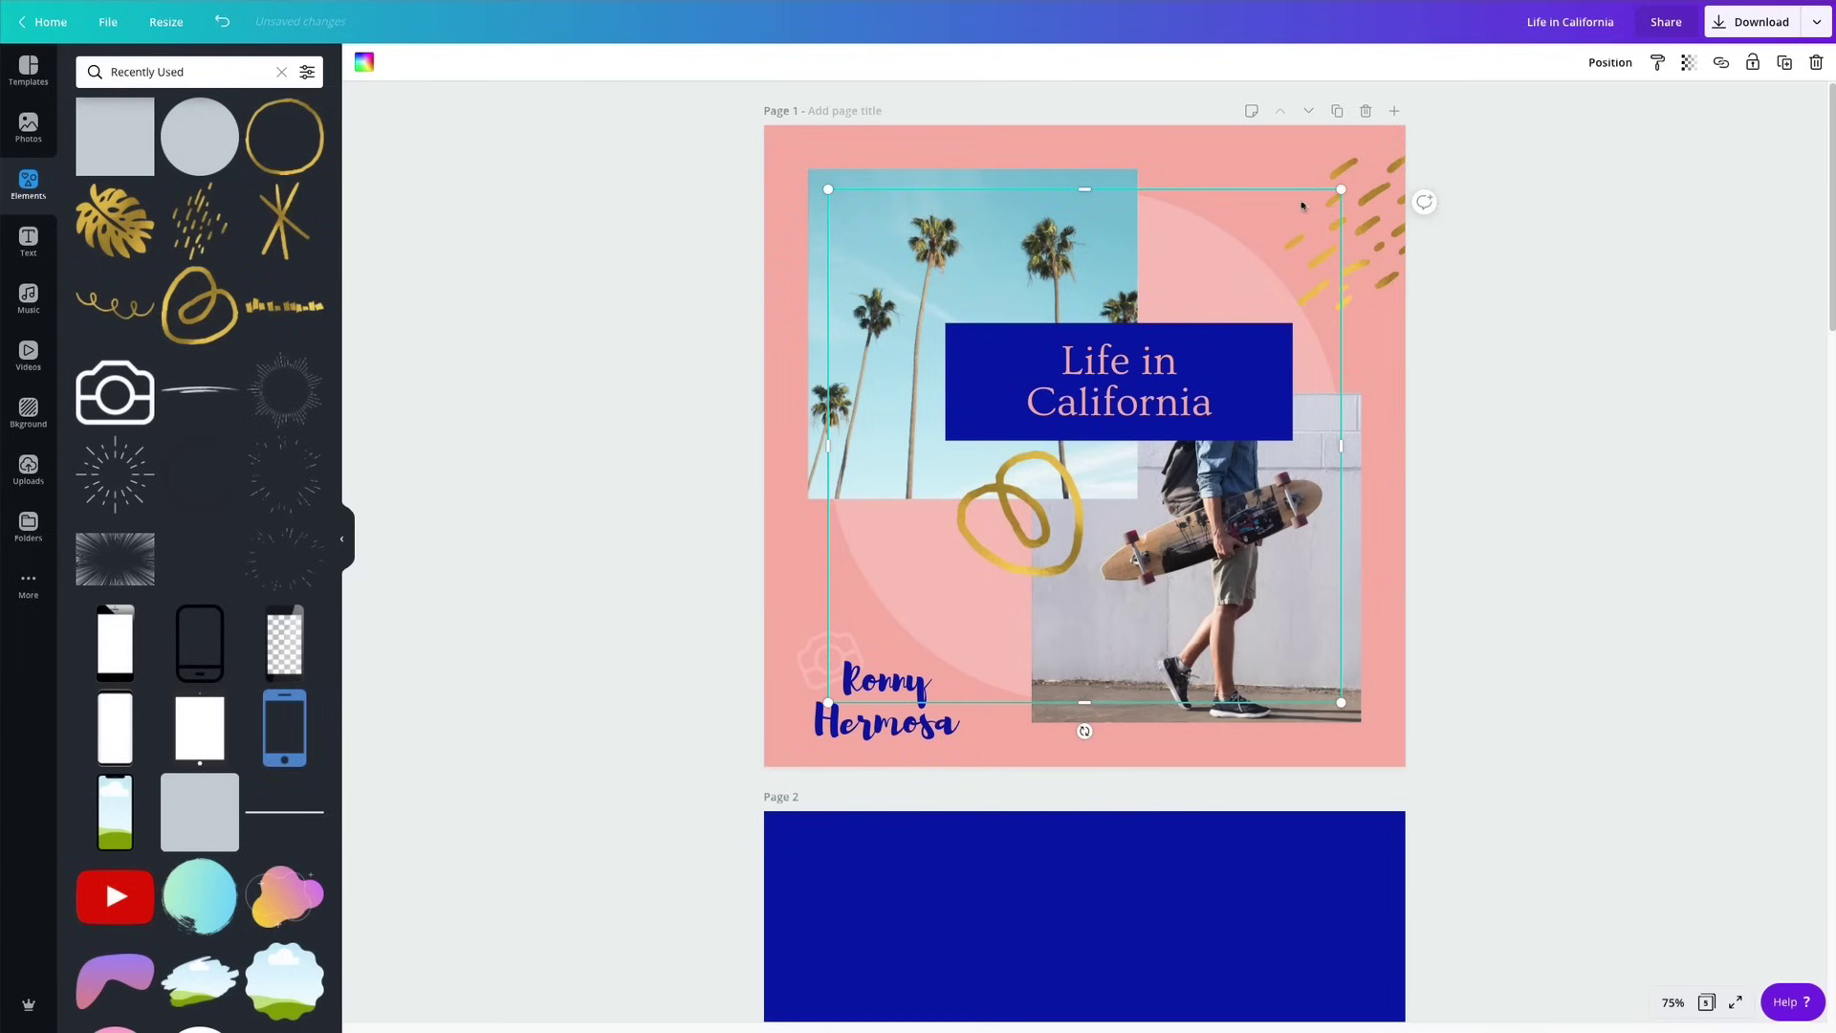
drag(1340, 191, 1297, 233)
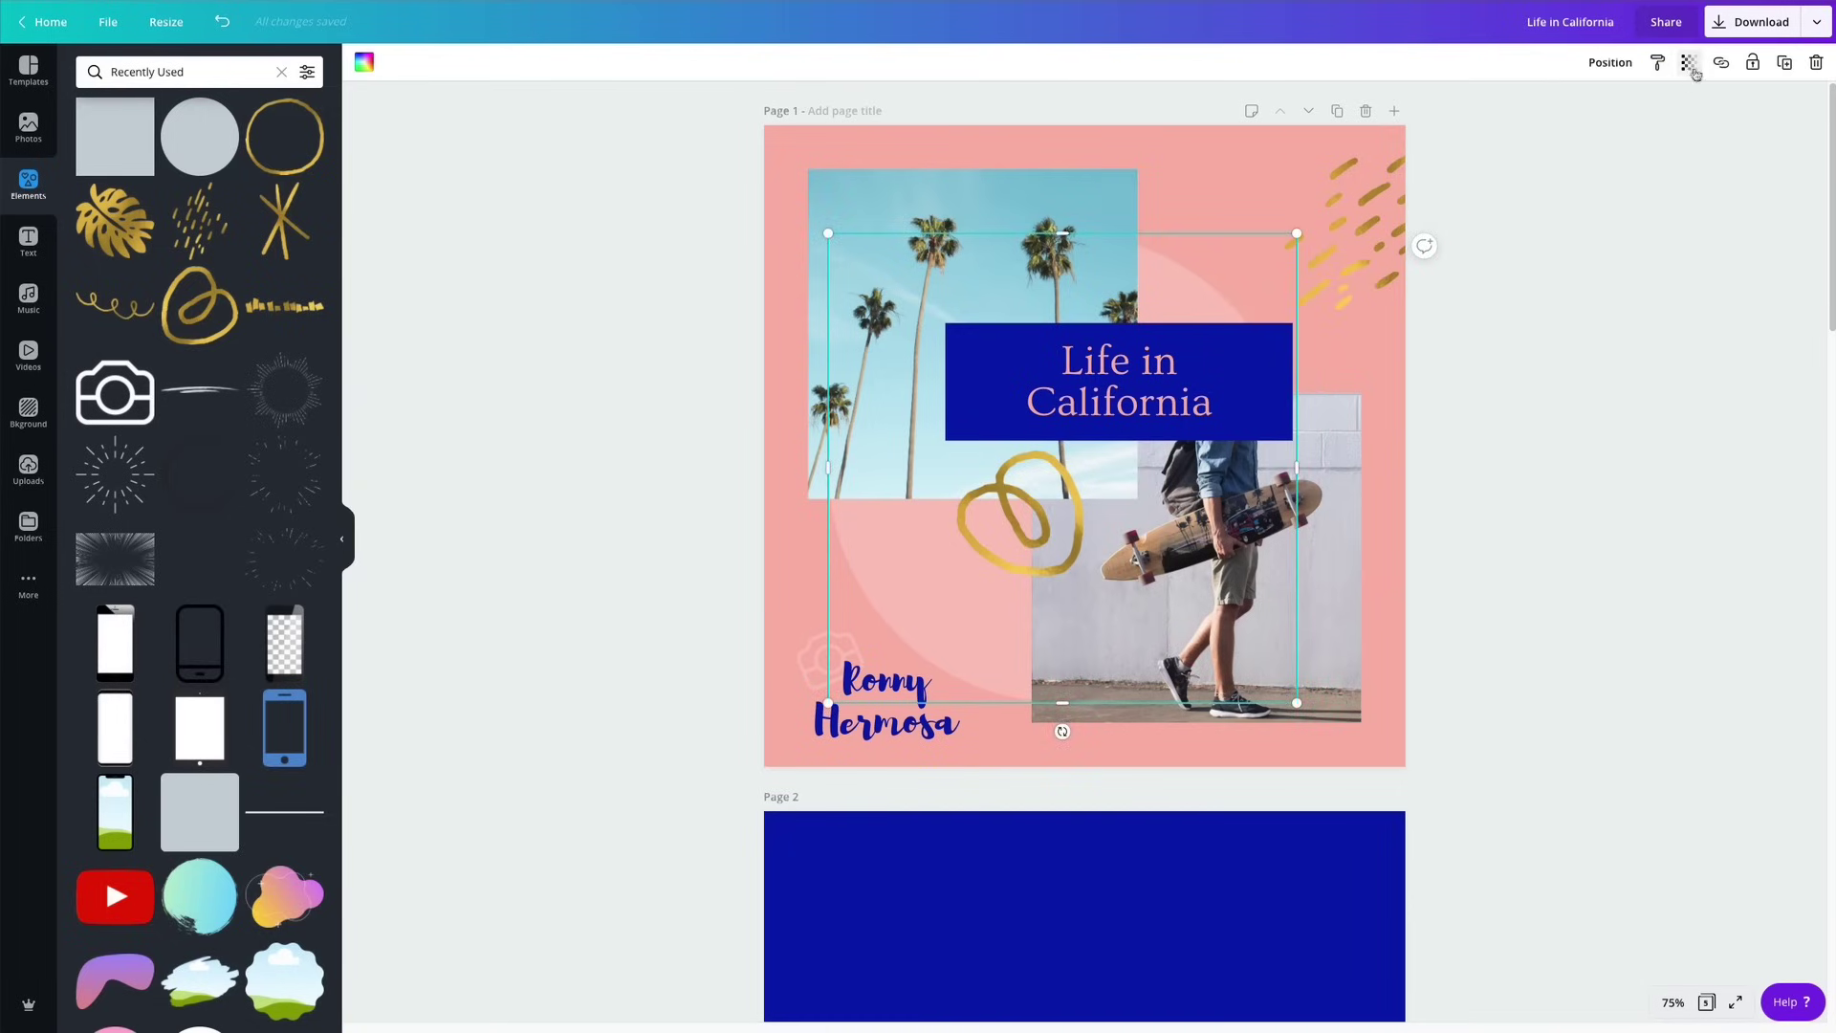
click(1589, 75)
click(1554, 239)
click(1420, 239)
click(1540, 529)
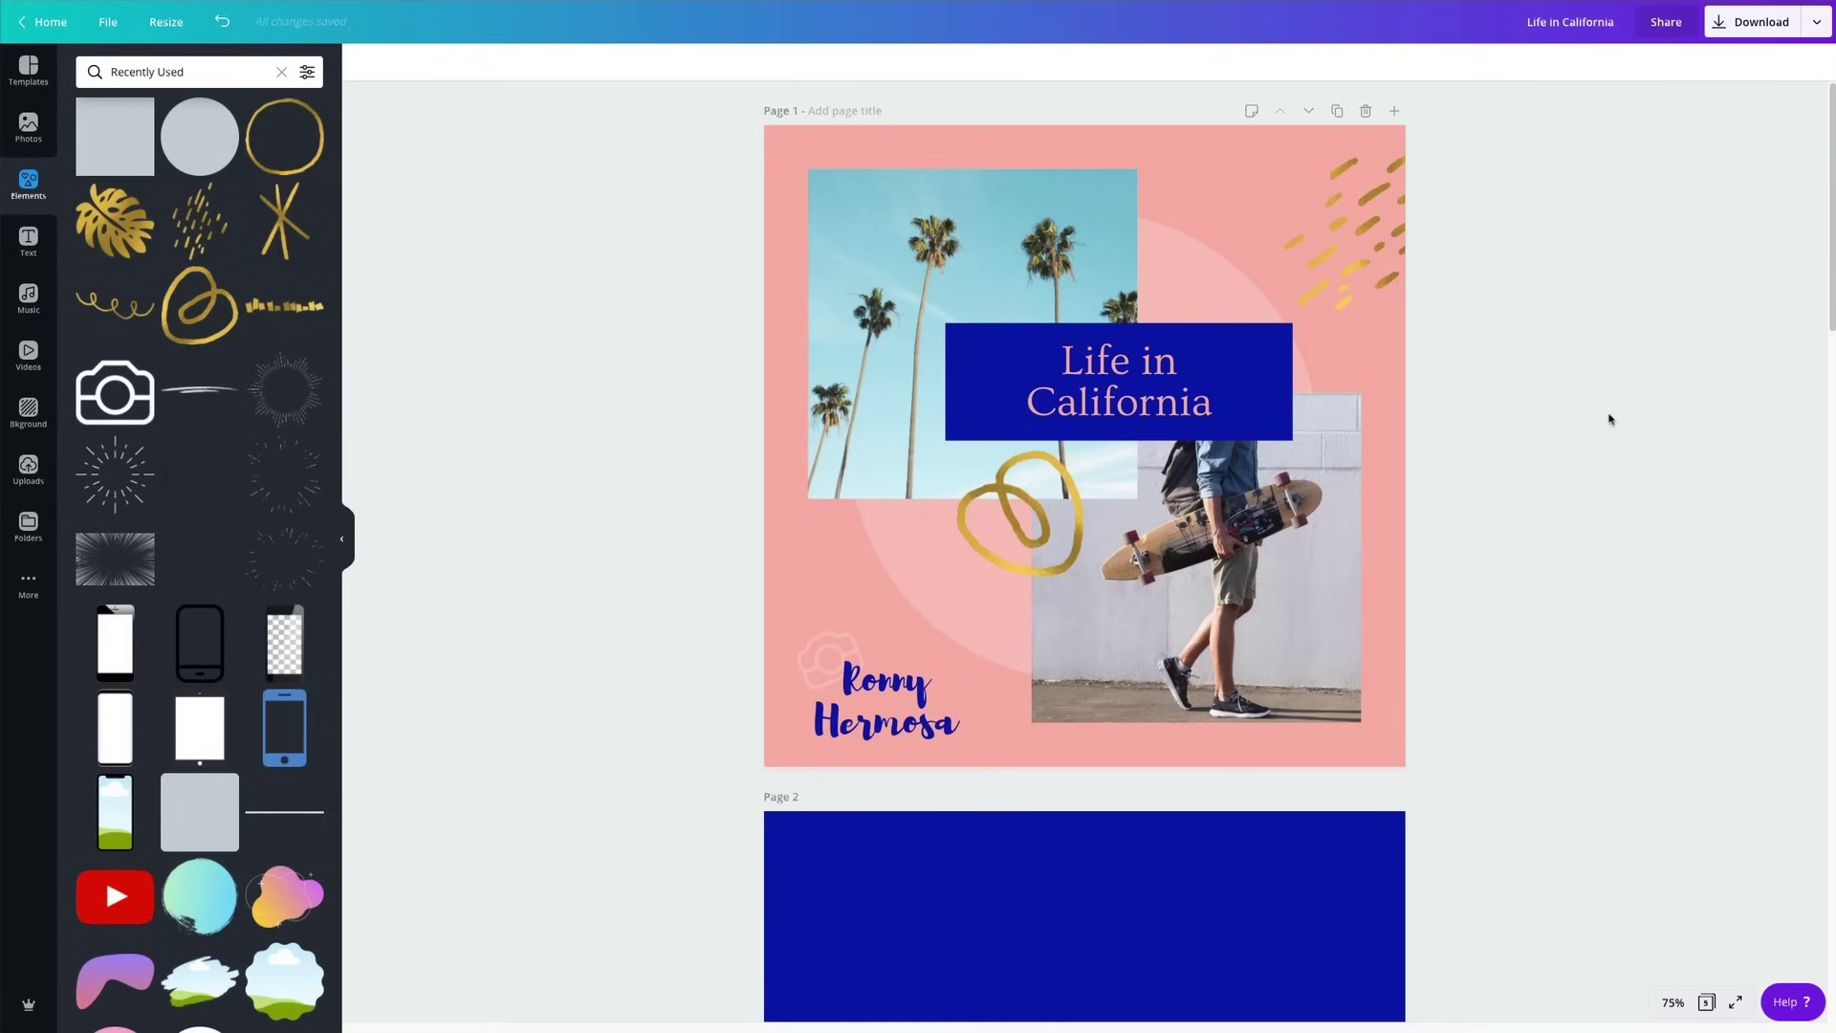
Move both gold squares together to page 2's top-right corner.
scroll(1001, 565, down, 5)
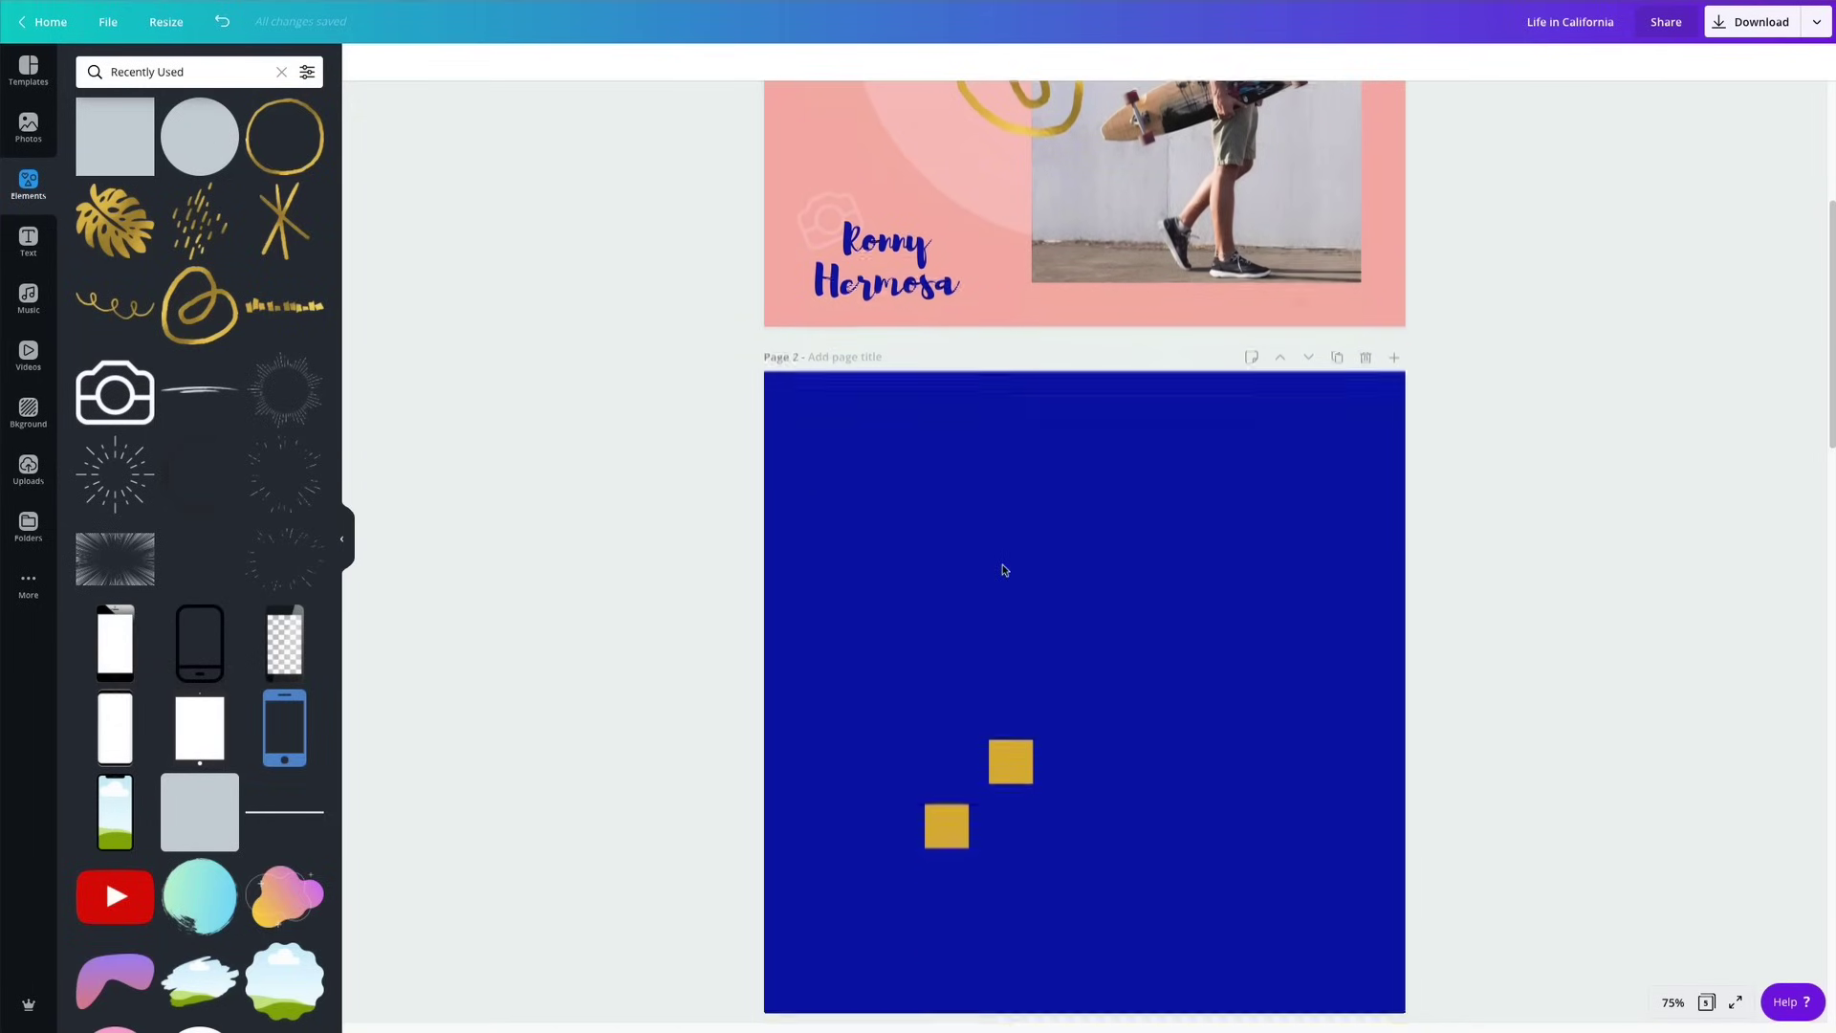
scroll(1003, 570, up, 5)
scroll(1059, 446, down, 3)
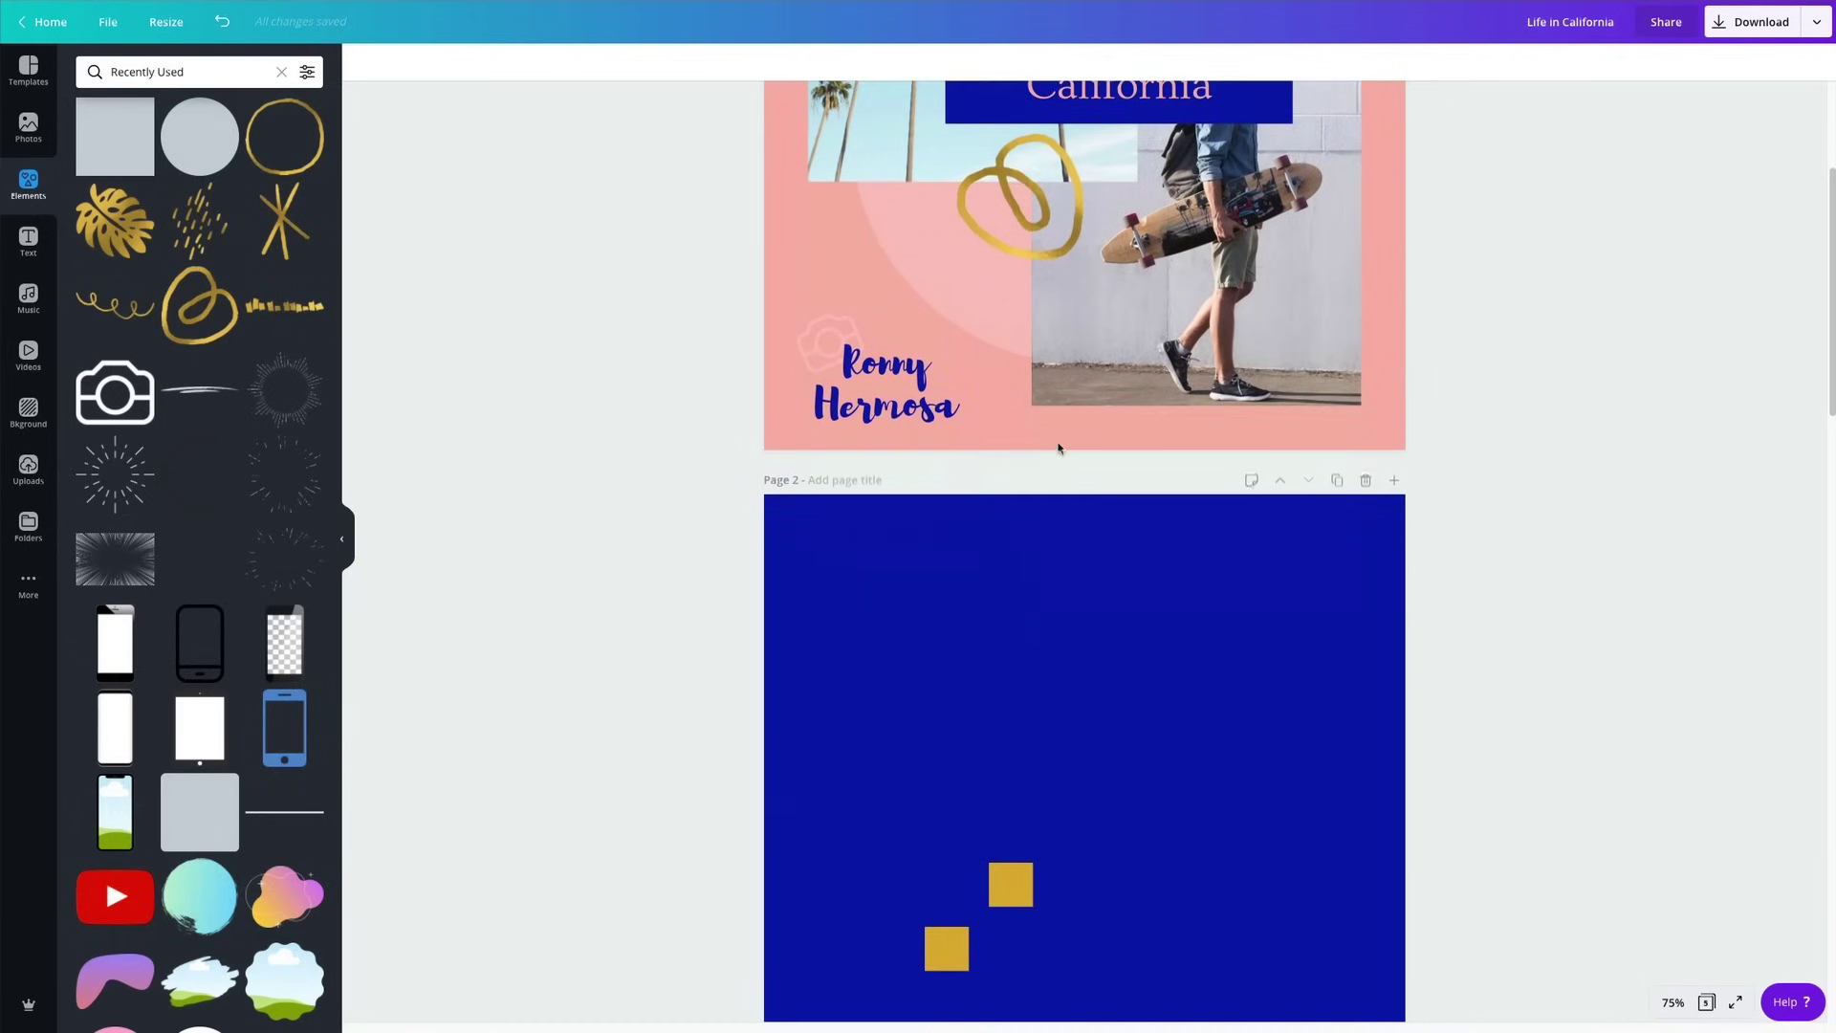
drag(904, 845, 1185, 991)
drag(1022, 894, 1368, 560)
Unlock the skateboarder photo on page 1 and paste a copy onto page 2.
click(1223, 330)
scroll(1220, 335, up, 2)
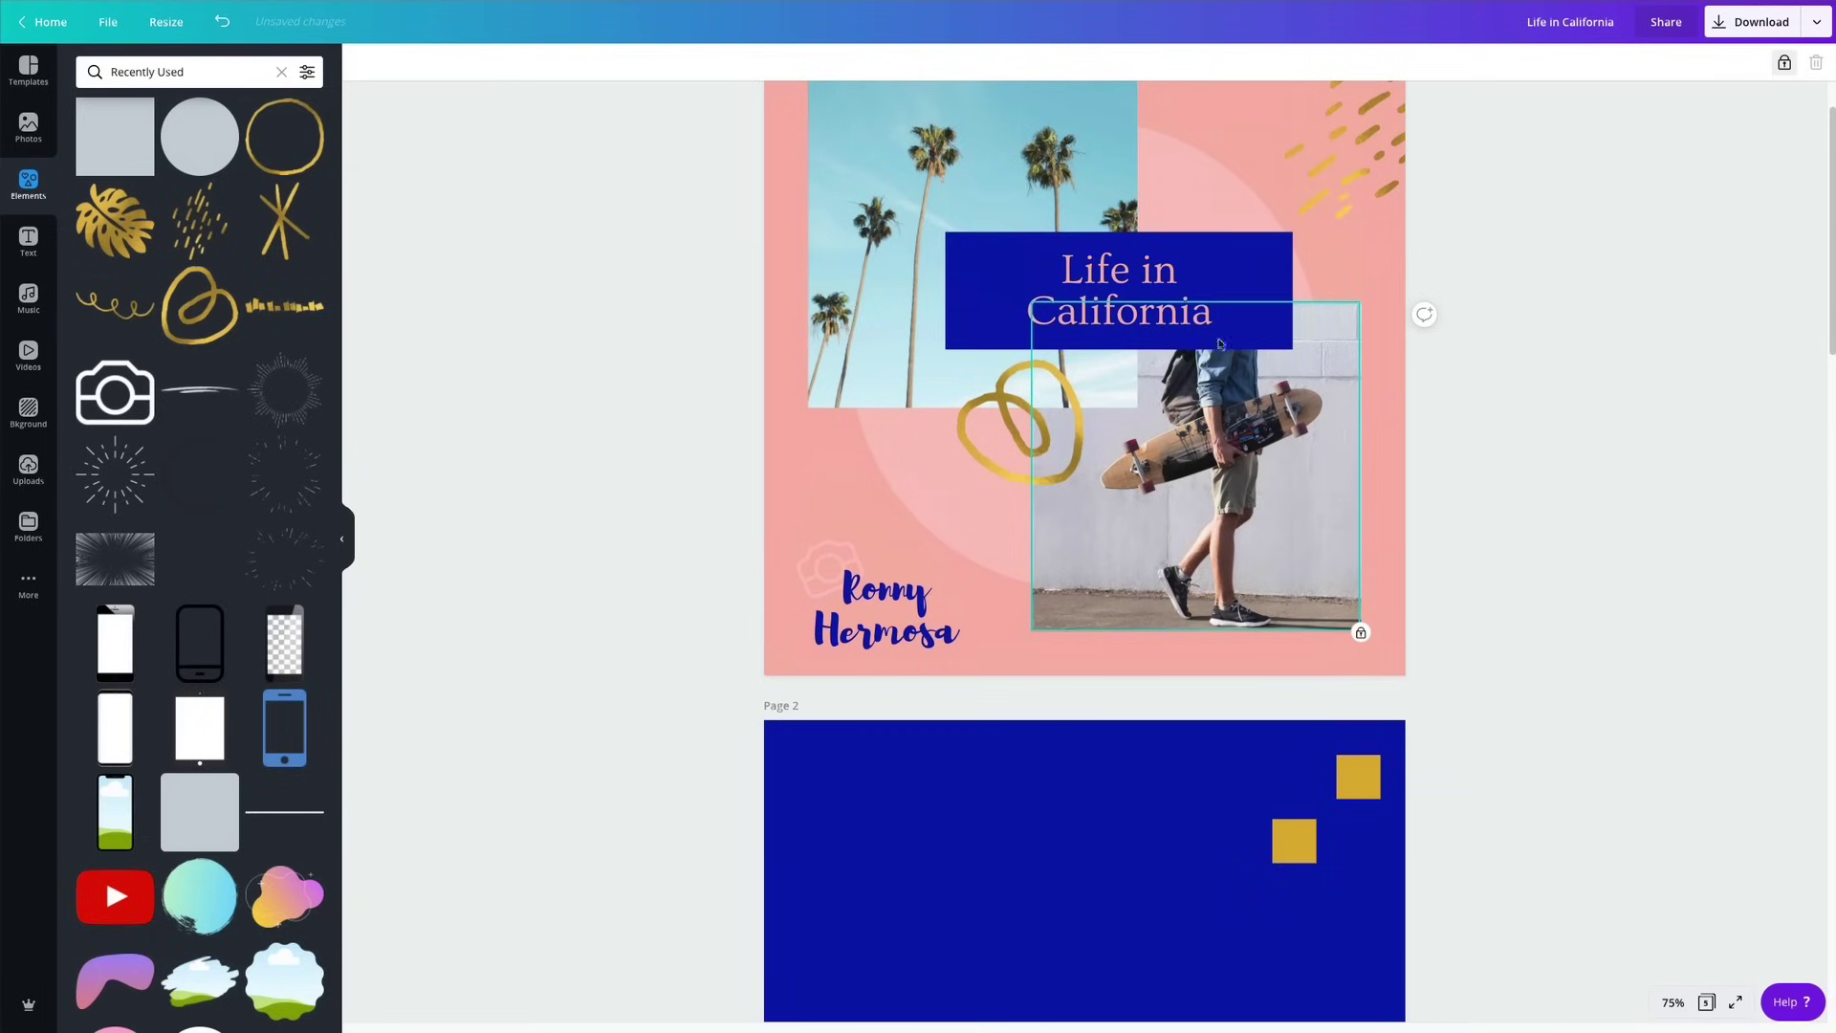
click(1785, 64)
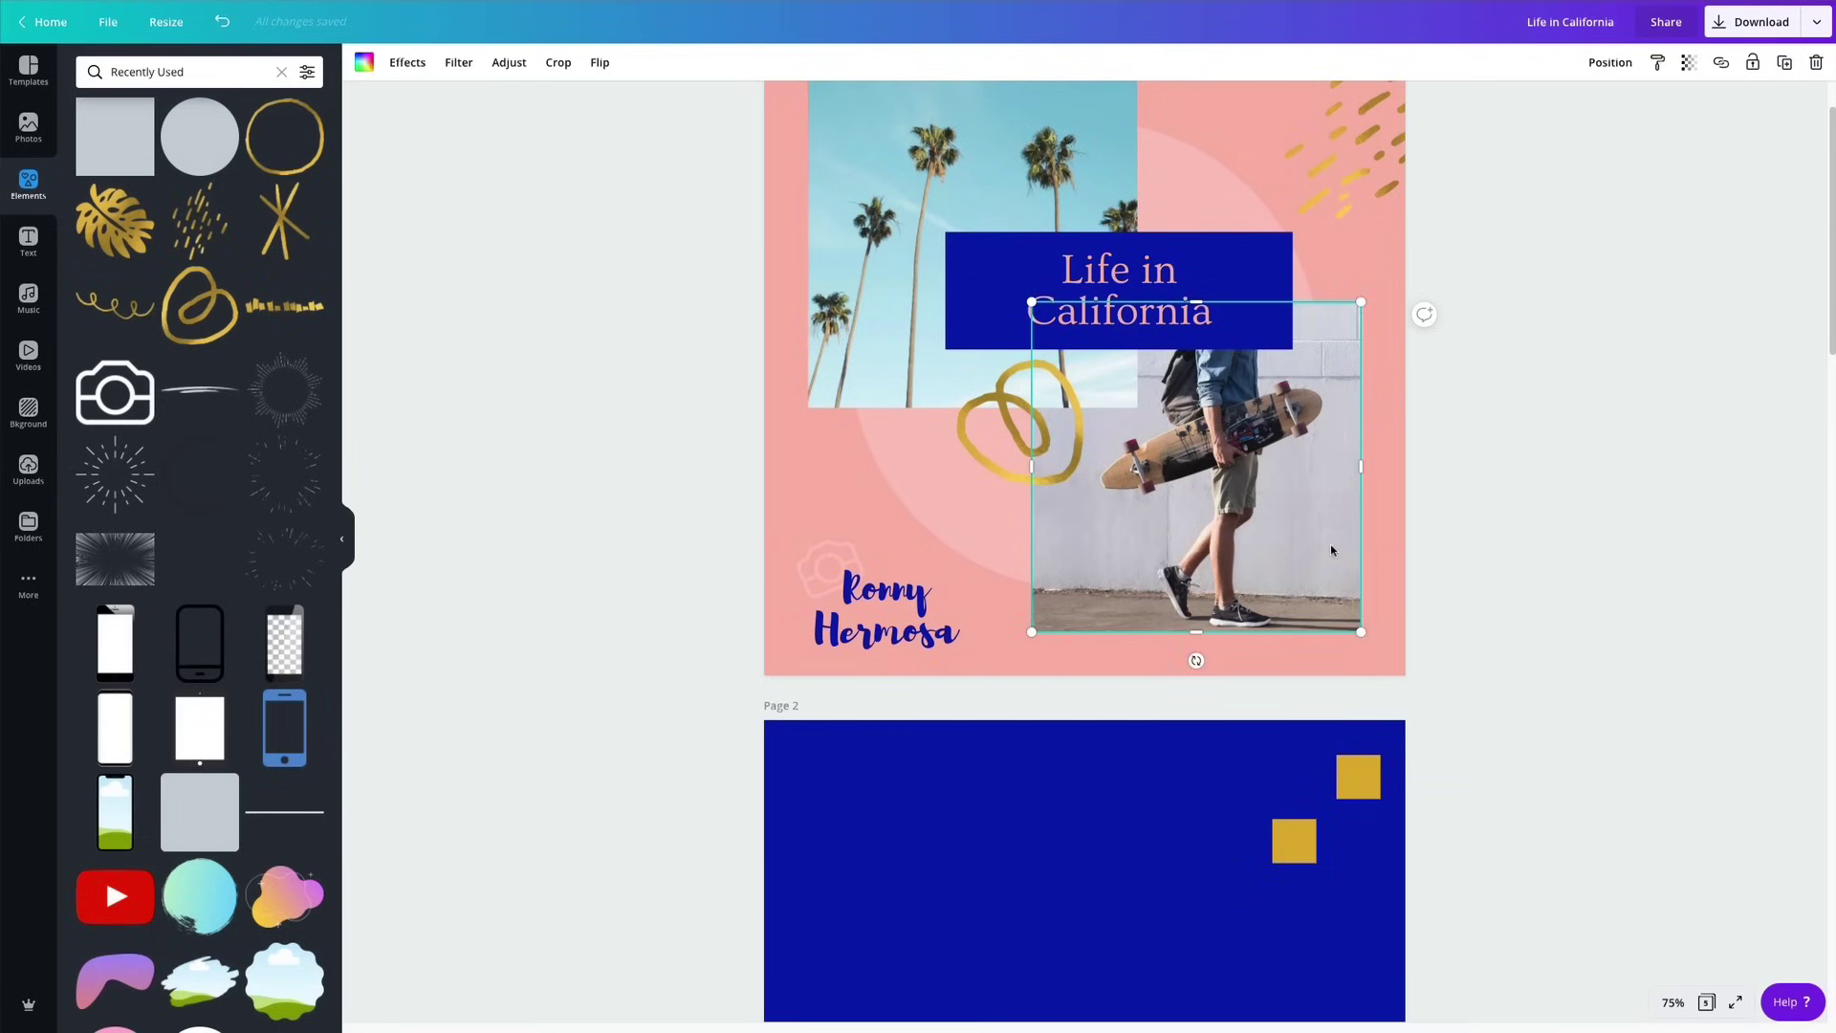
scroll(1330, 546, down, 3)
click(1148, 677)
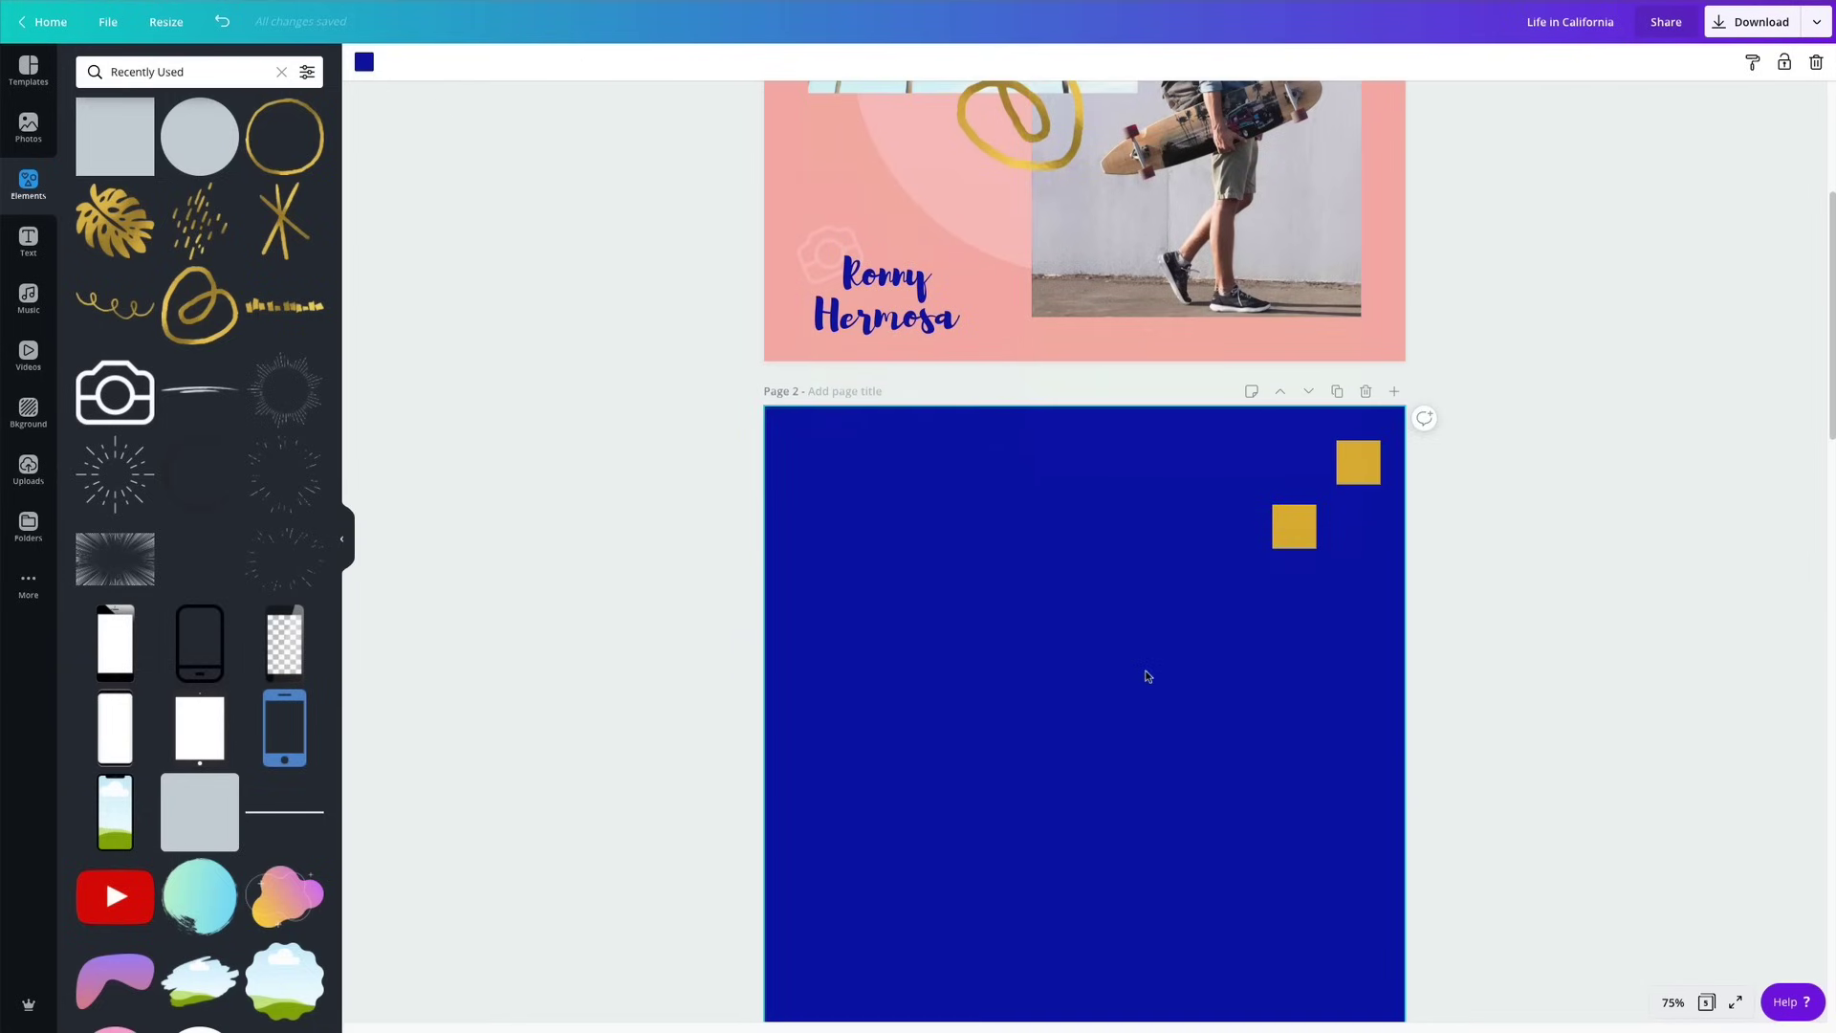
key(ctrl+v)
Widen the pasted photo on page 2, then delete its image to leave a resized empty placeholder.
scroll(1203, 627, down, 1)
drag(1179, 694, 909, 740)
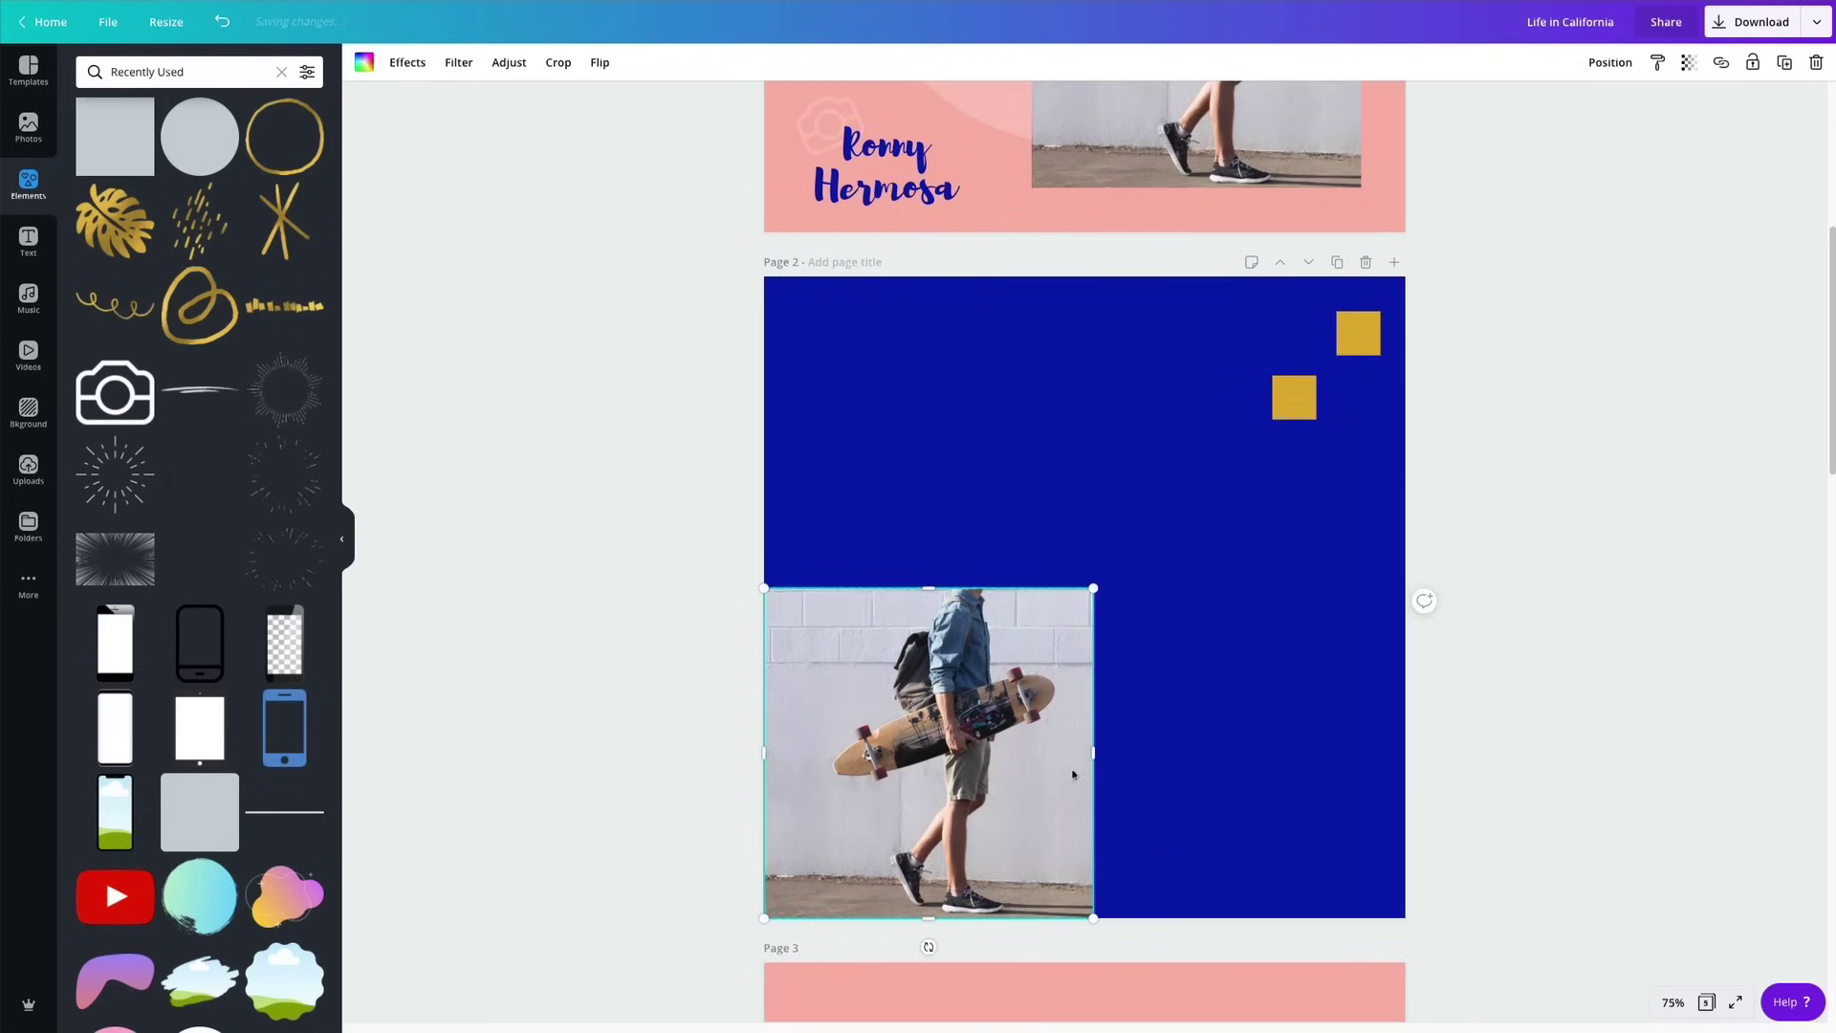
drag(1136, 758, 1191, 767)
key(Delete)
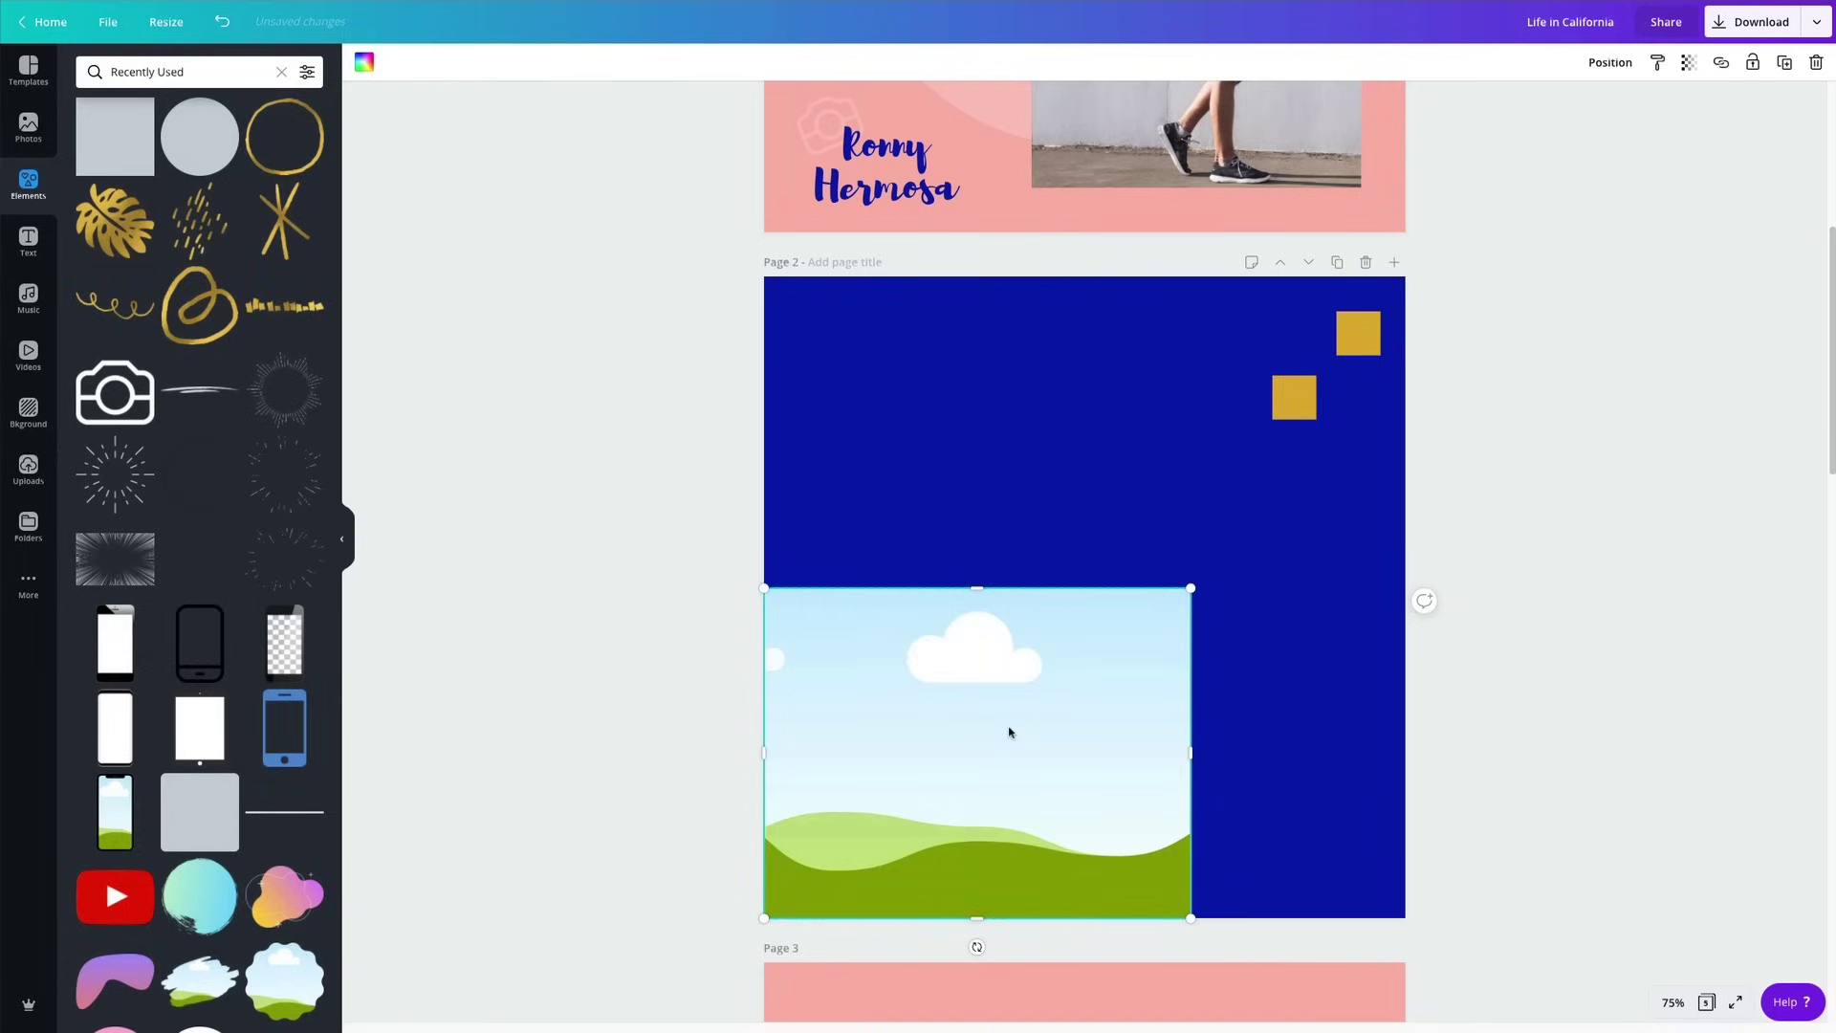
drag(976, 581, 976, 572)
drag(1190, 748, 1202, 747)
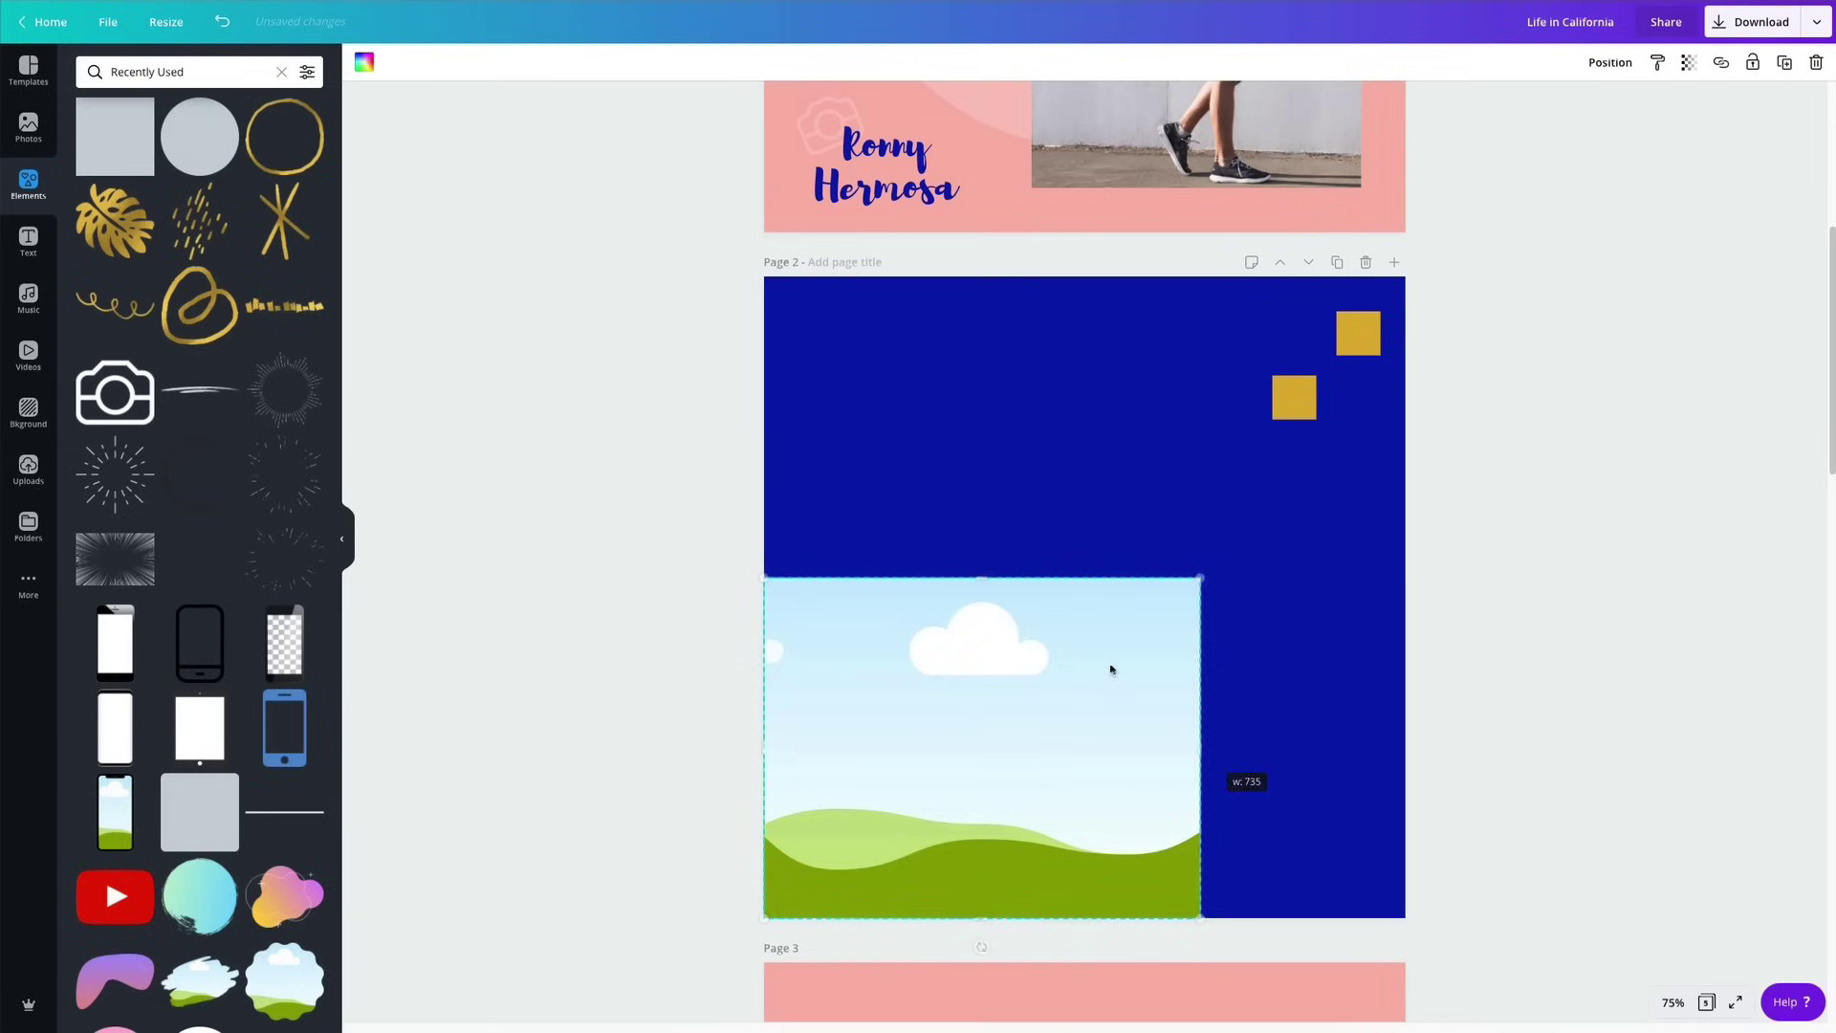
mouse_move(970, 575)
mouse_down()
mouse_move(982, 604)
mouse_move(982, 588)
mouse_up()
Make a smaller copy of the placeholder and position it at page 2's upper right.
alt+drag(952, 733, 1083, 510)
drag(899, 703, 1120, 532)
drag(1246, 479, 1017, 479)
drag(1223, 320, 1386, 420)
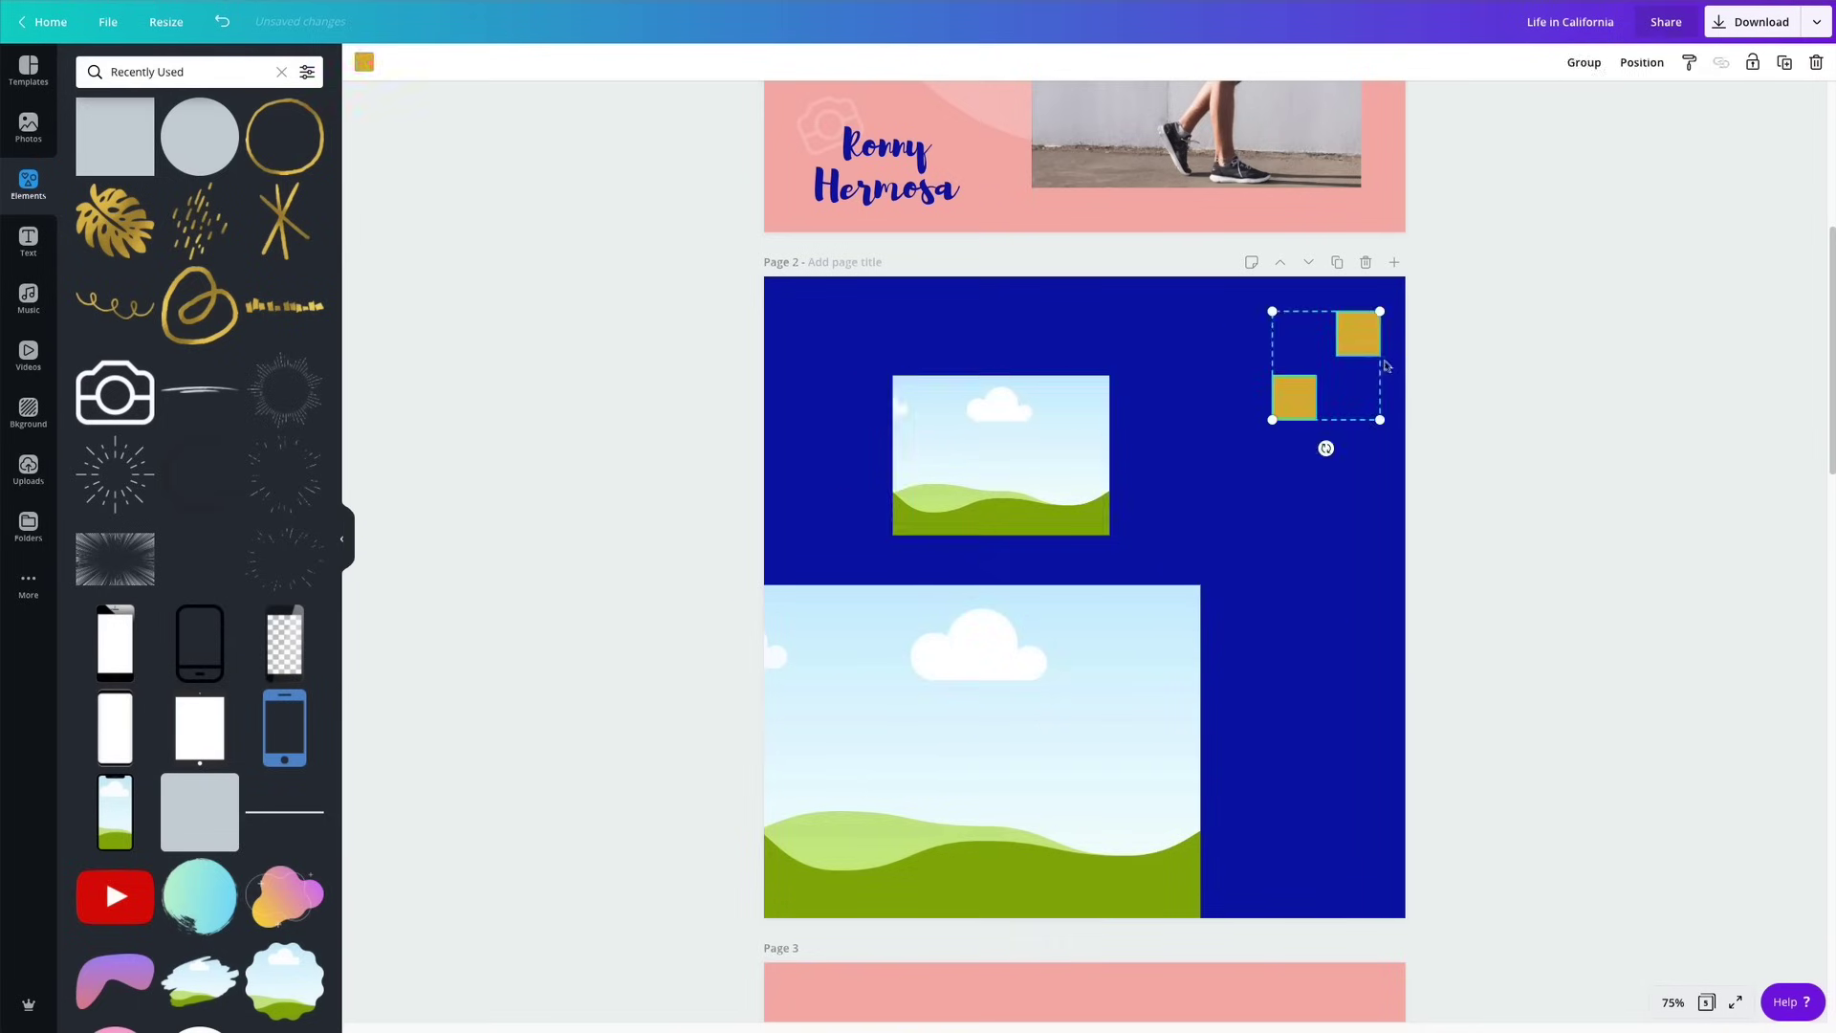
drag(1348, 350, 1373, 753)
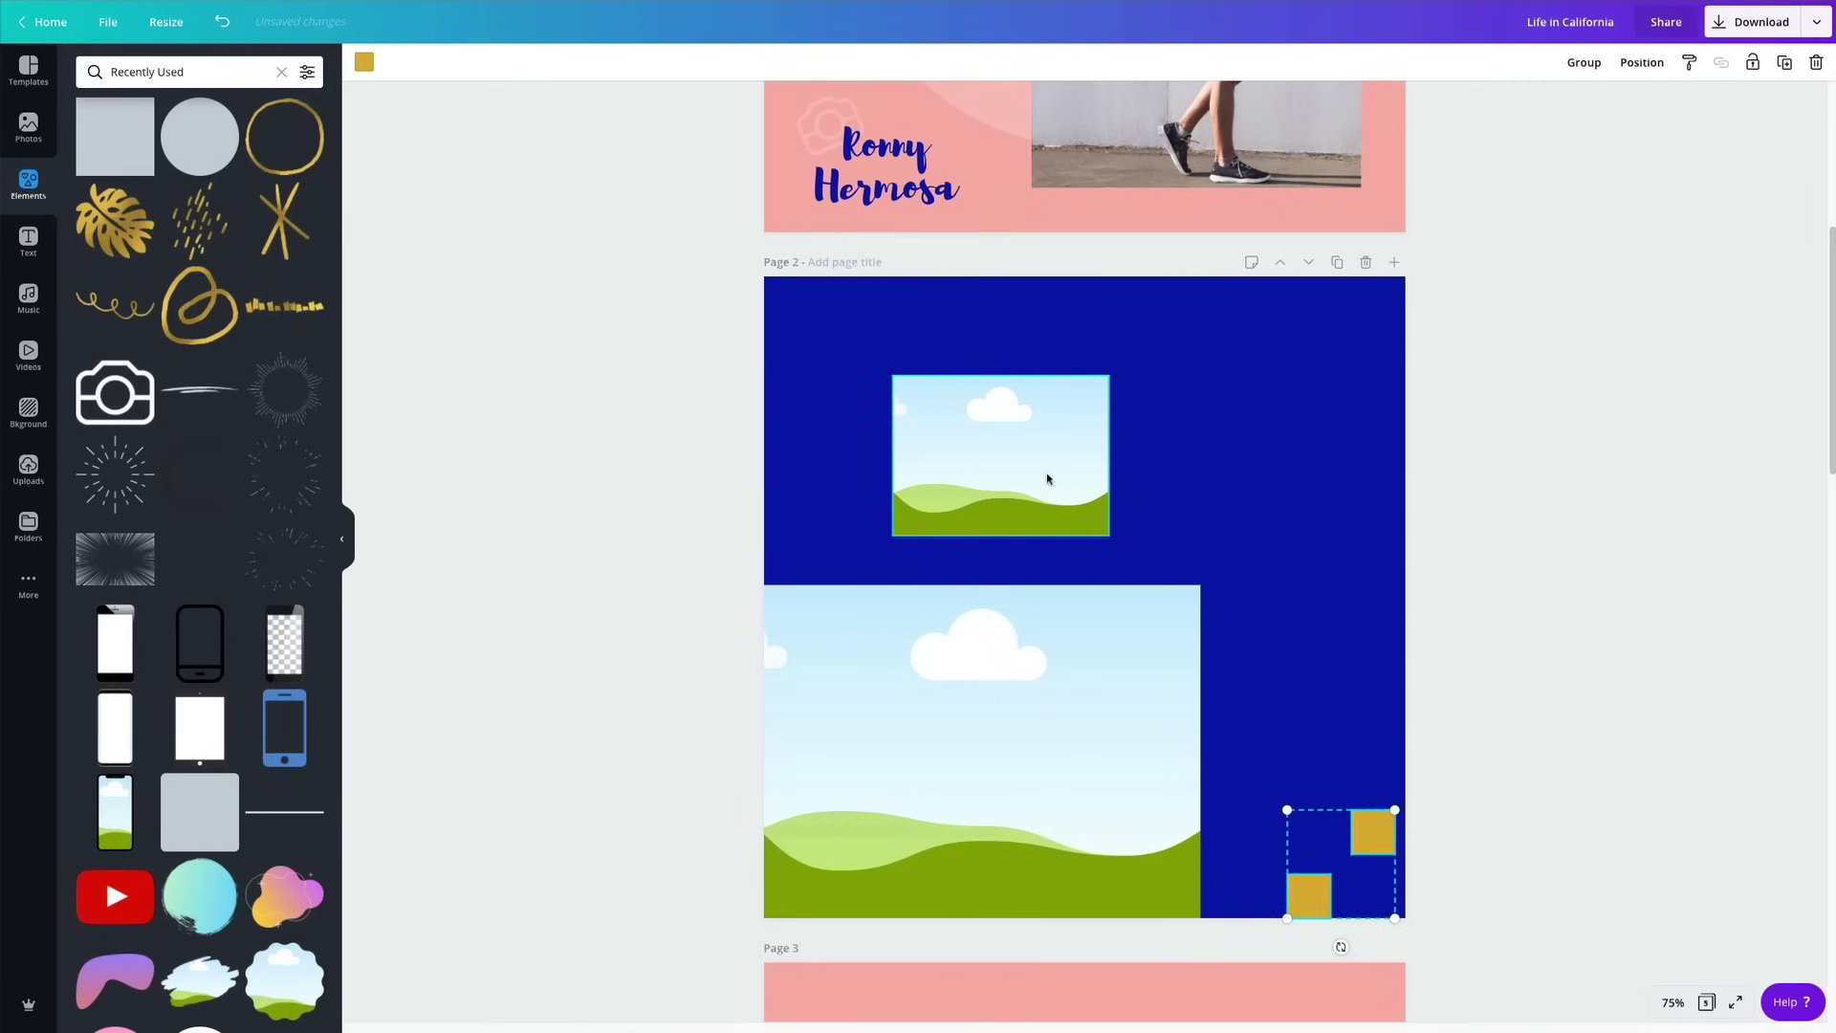
drag(1047, 478, 1298, 421)
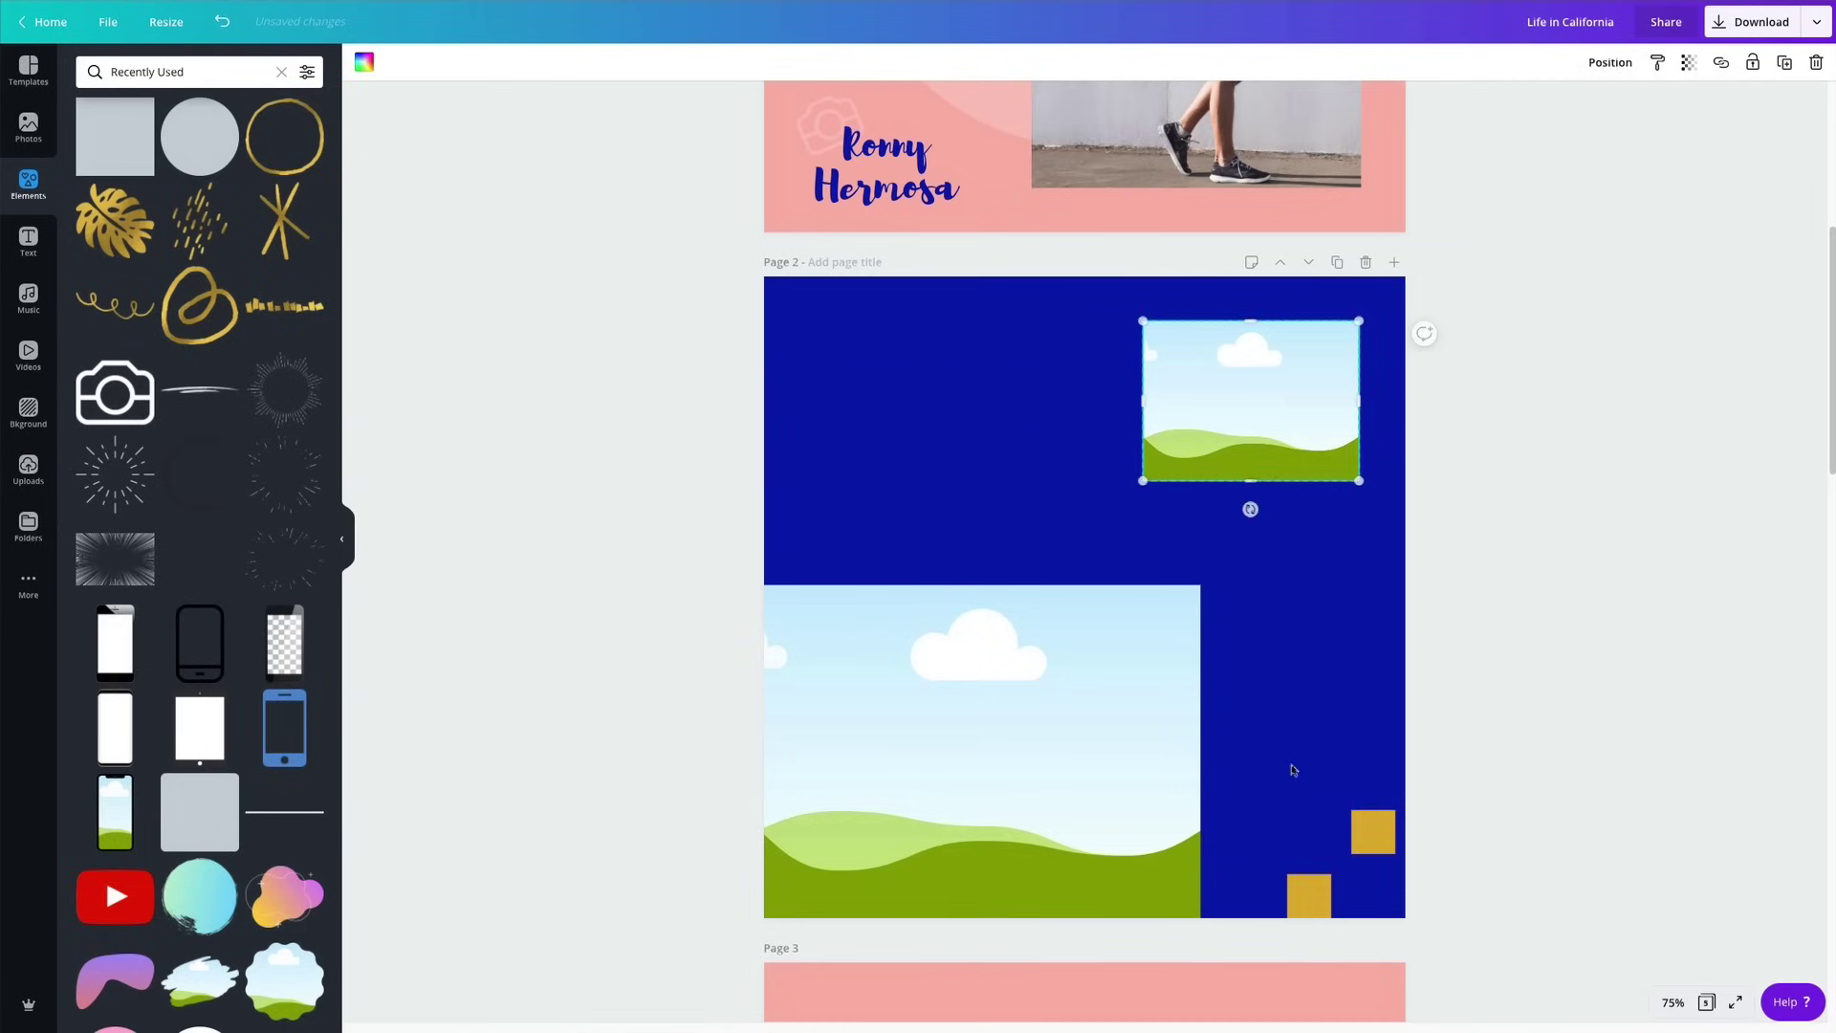
drag(1373, 832, 1396, 347)
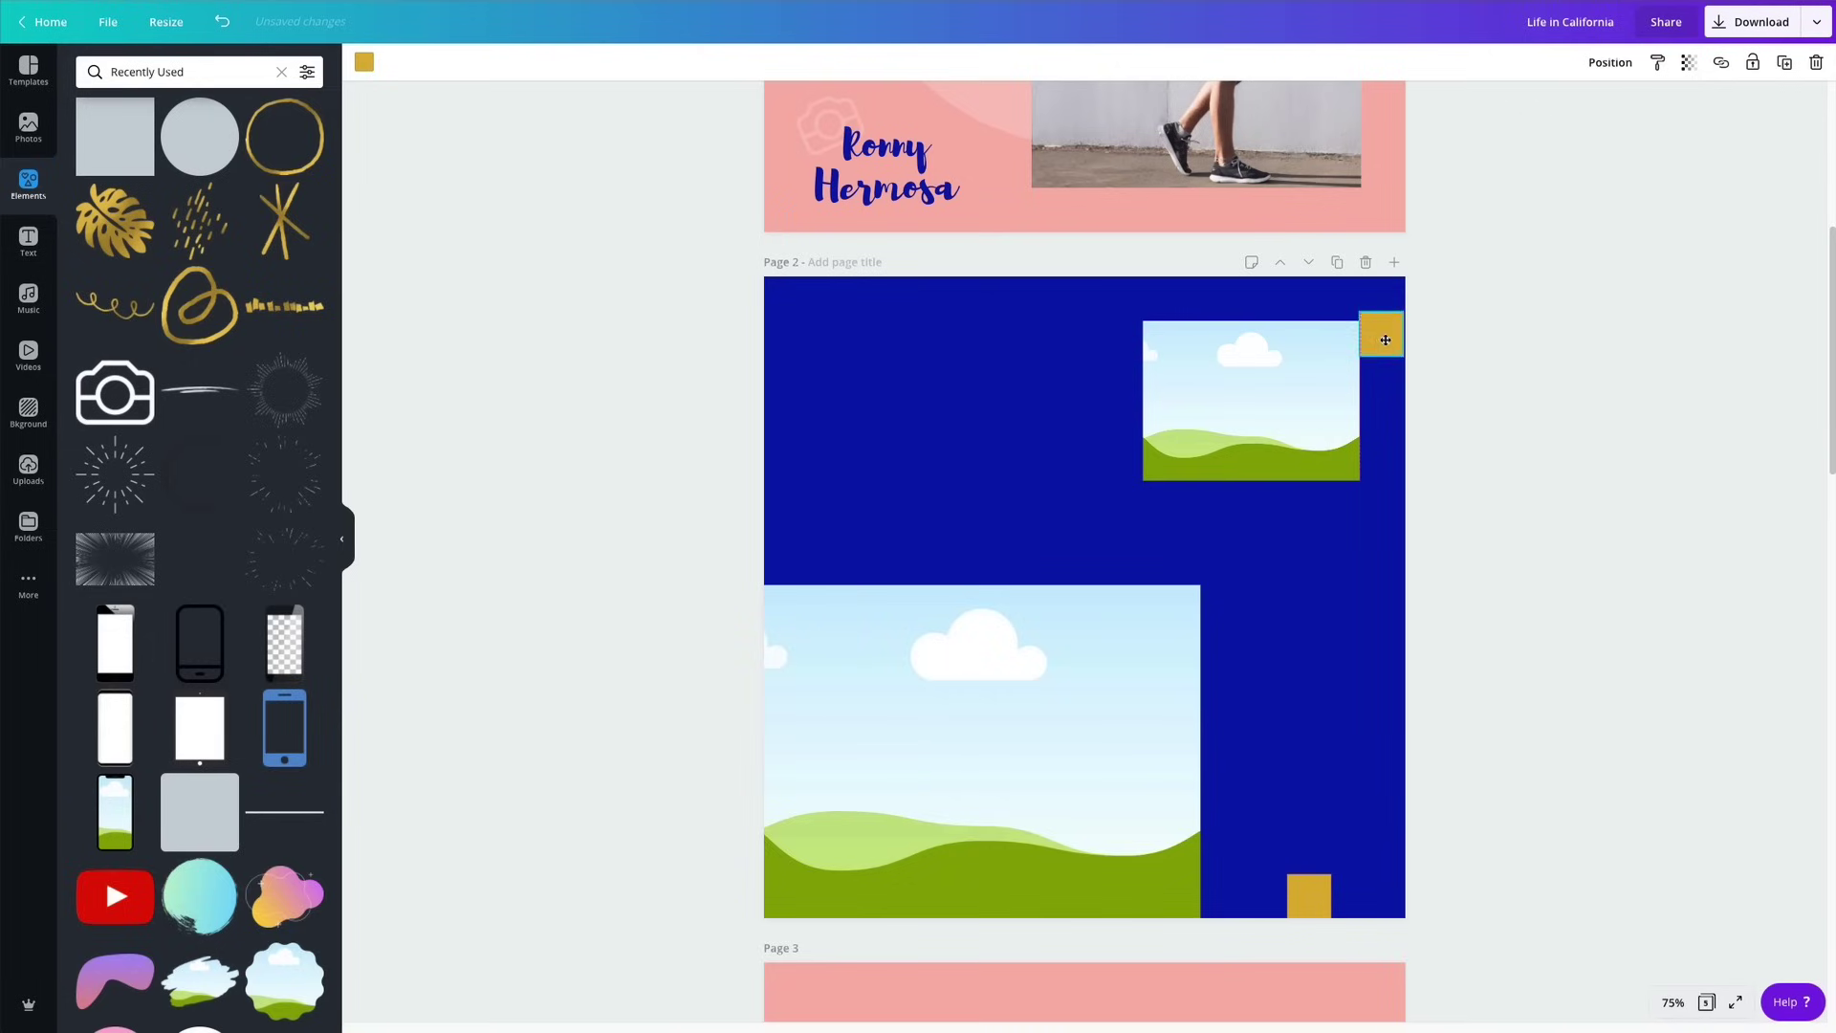
click(1292, 411)
drag(1294, 412, 1297, 406)
Move both gold squares to page 2's bottom-right corner.
drag(1309, 895, 1320, 298)
drag(1295, 411, 1297, 410)
click(1284, 595)
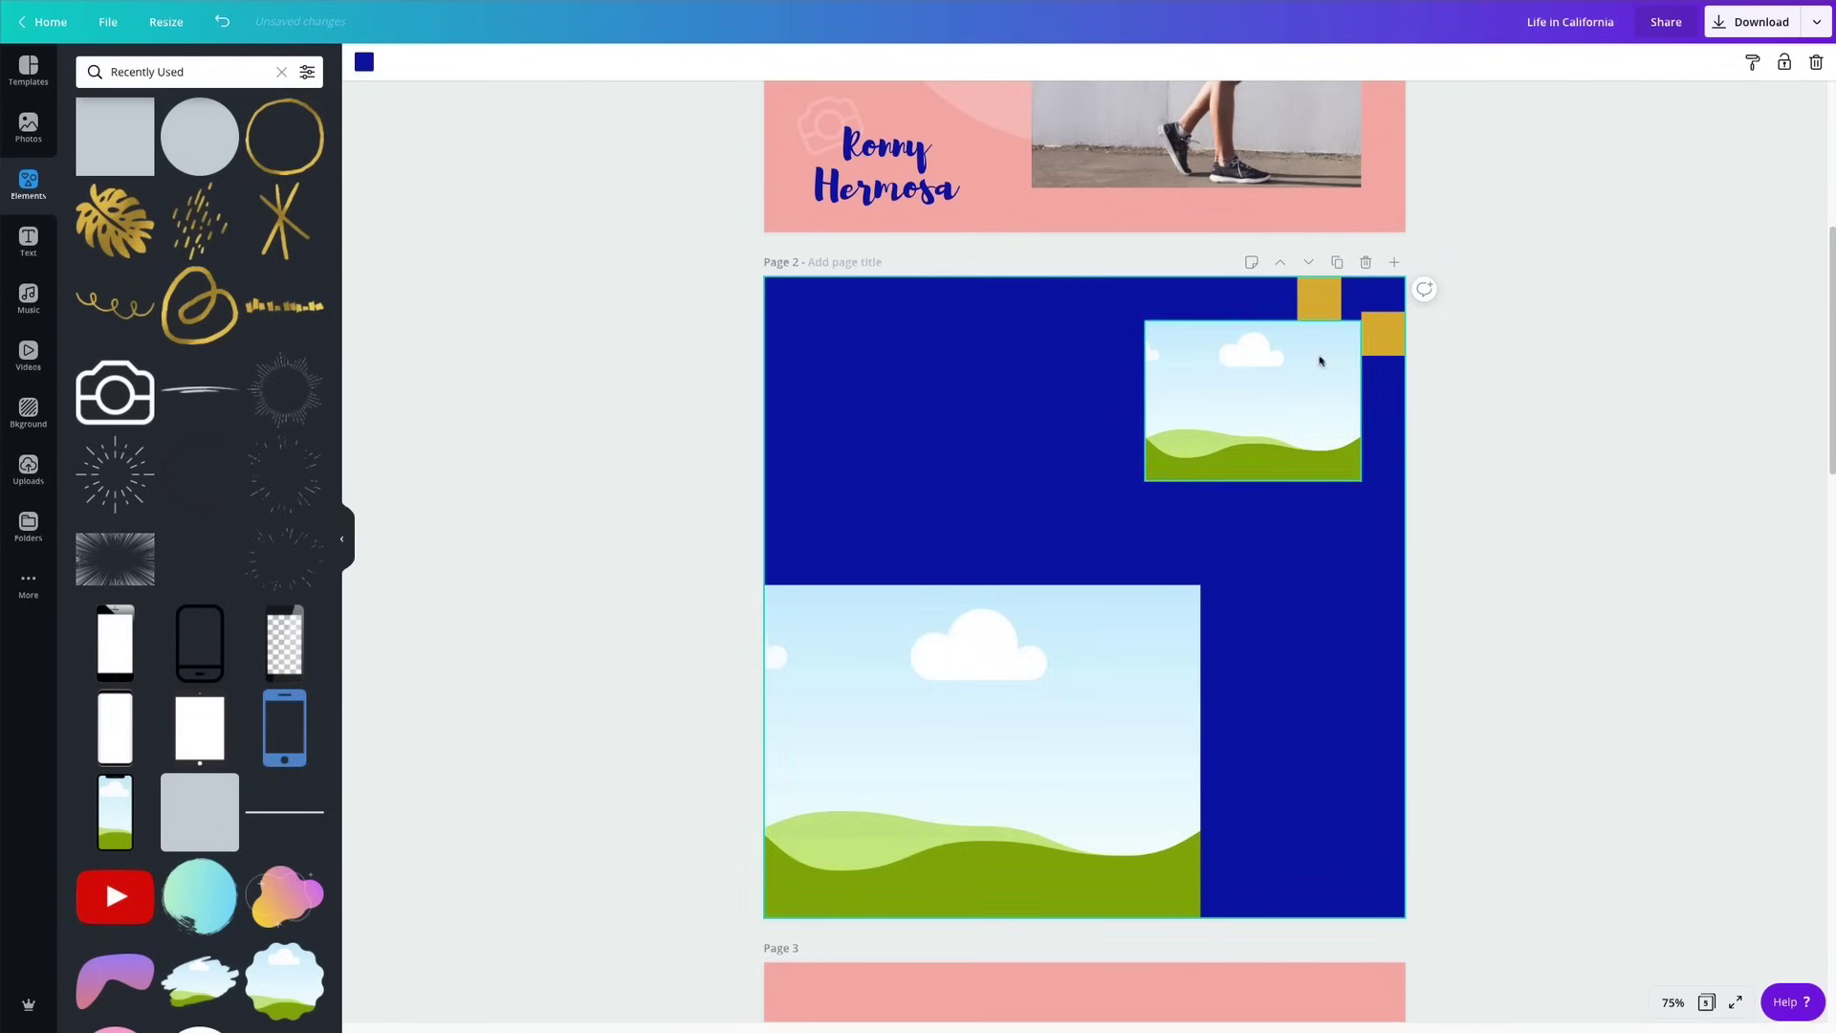
click(1320, 300)
shift+click(1394, 354)
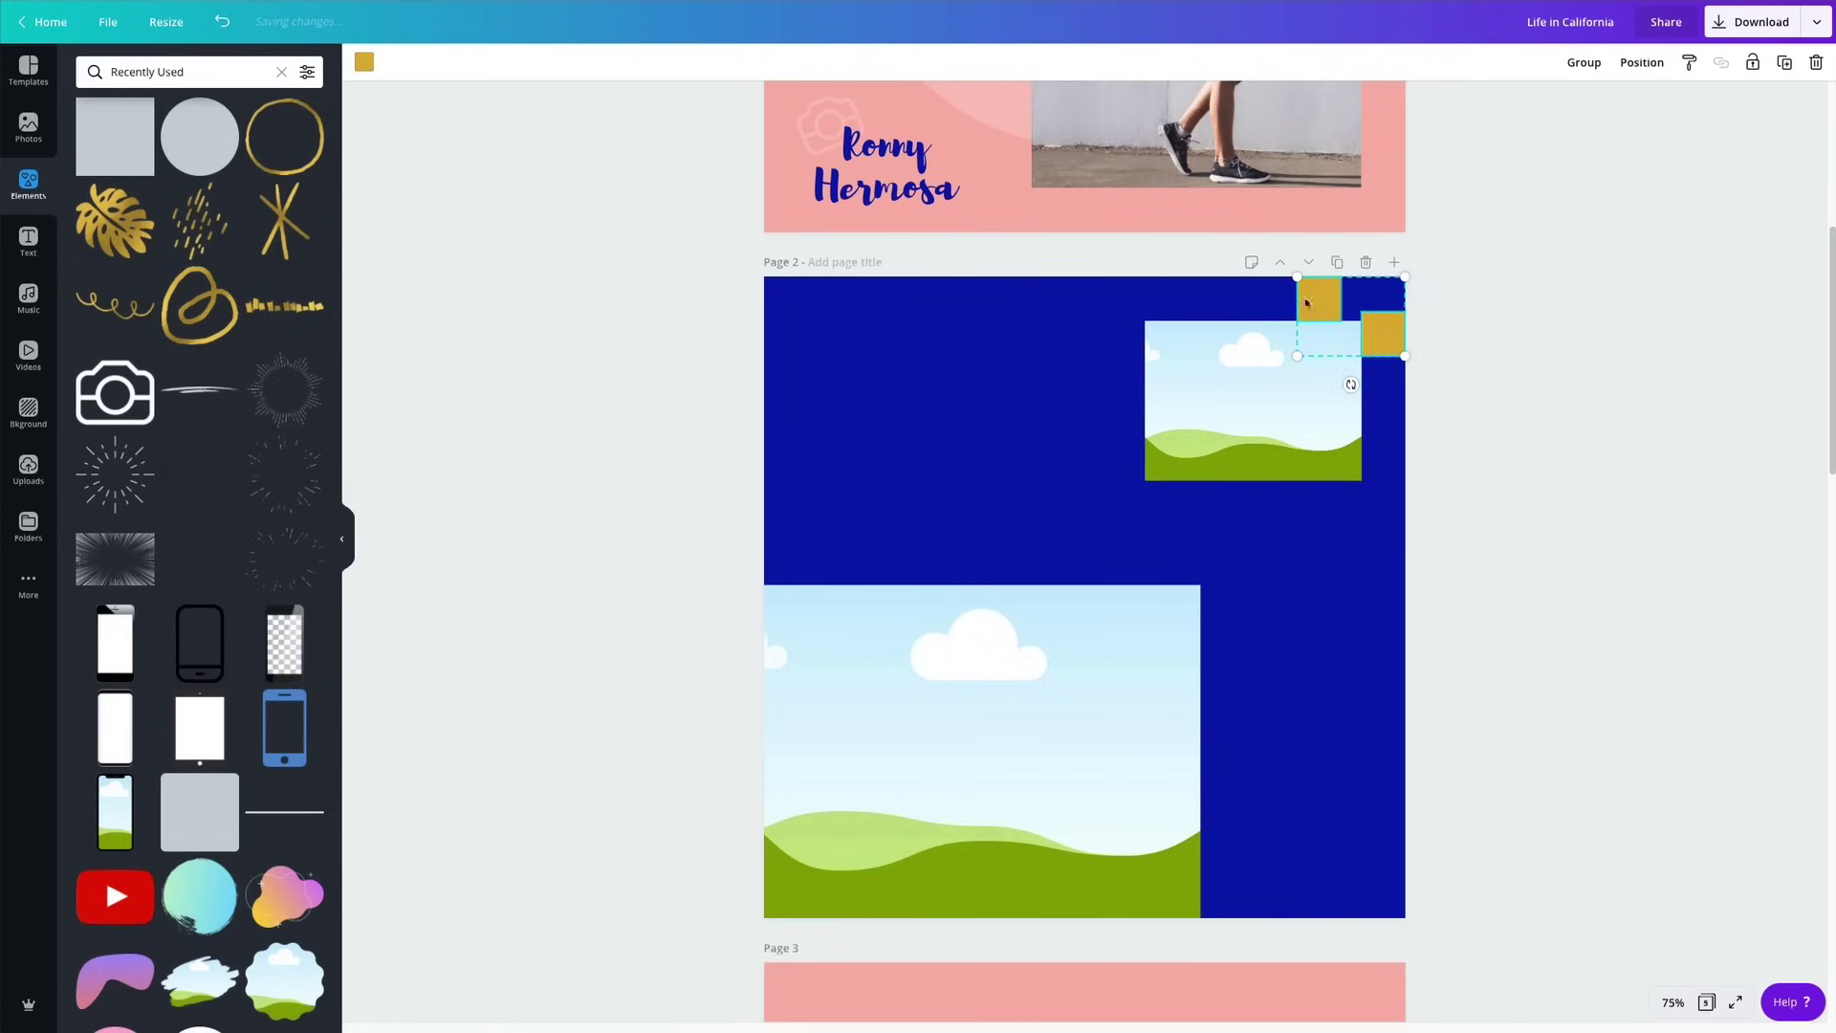
drag(1313, 310, 1267, 853)
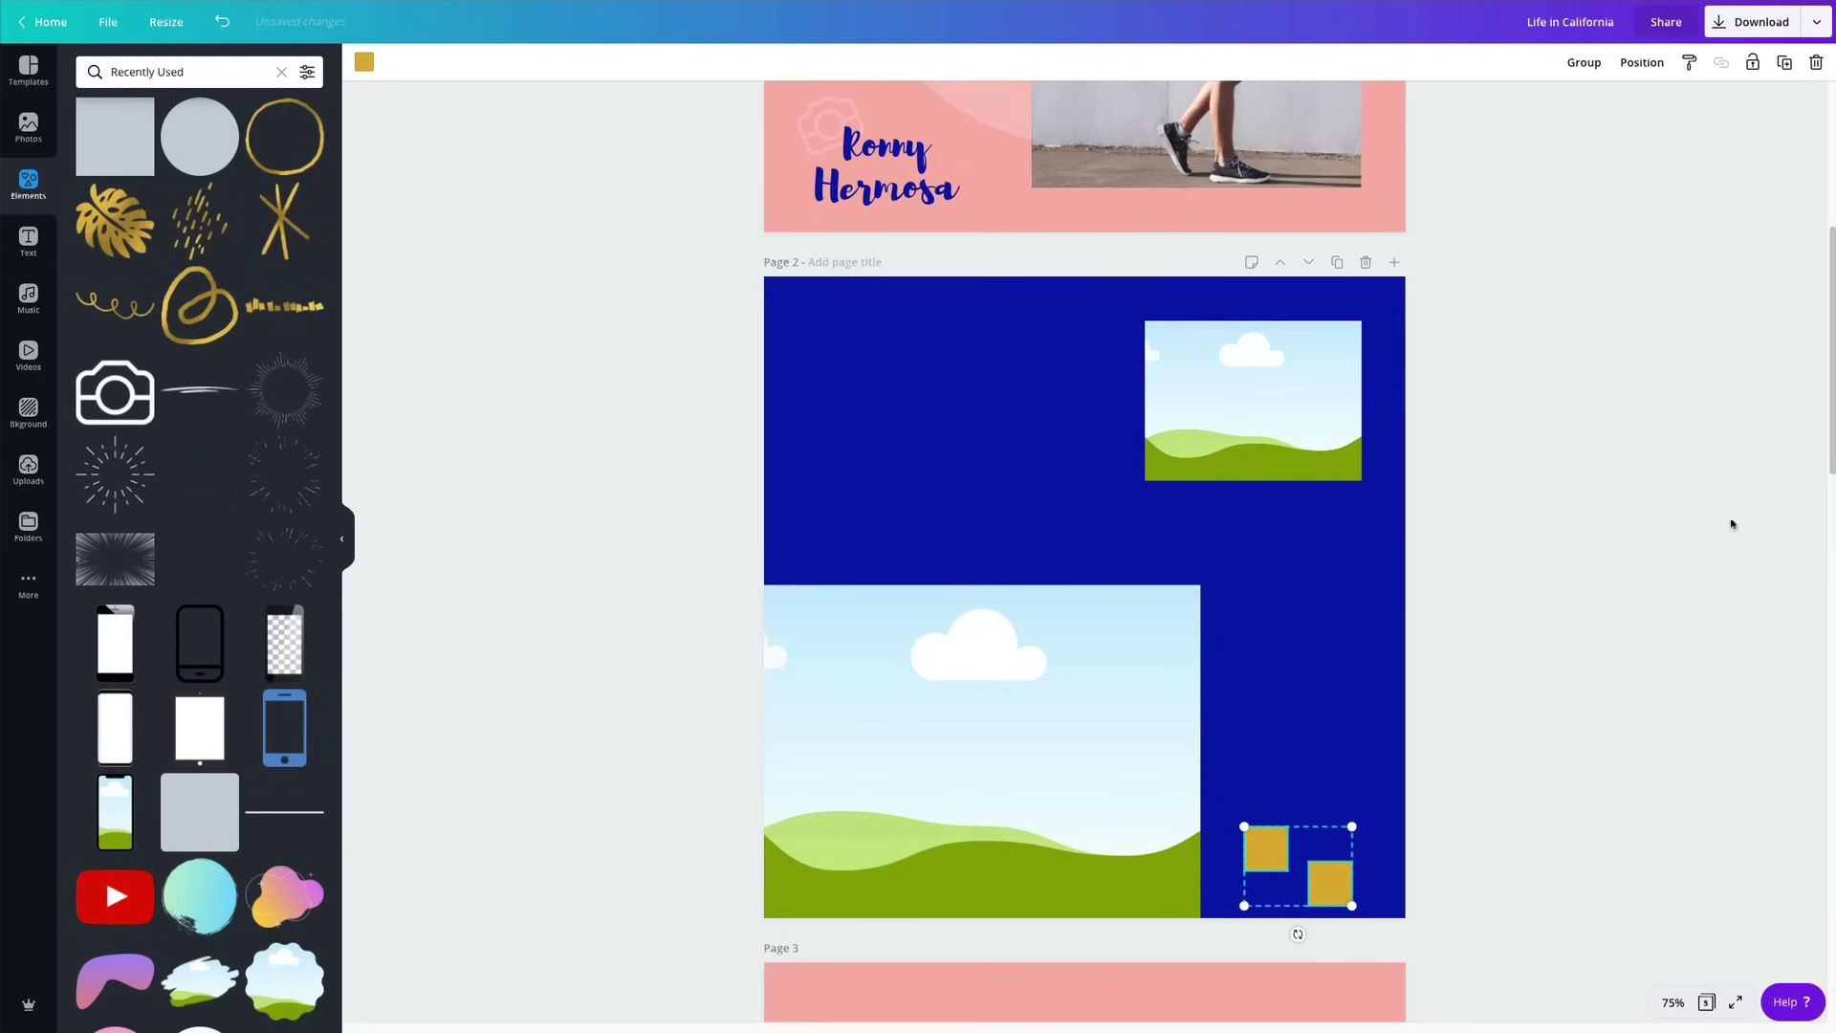
click(1655, 564)
click(1028, 459)
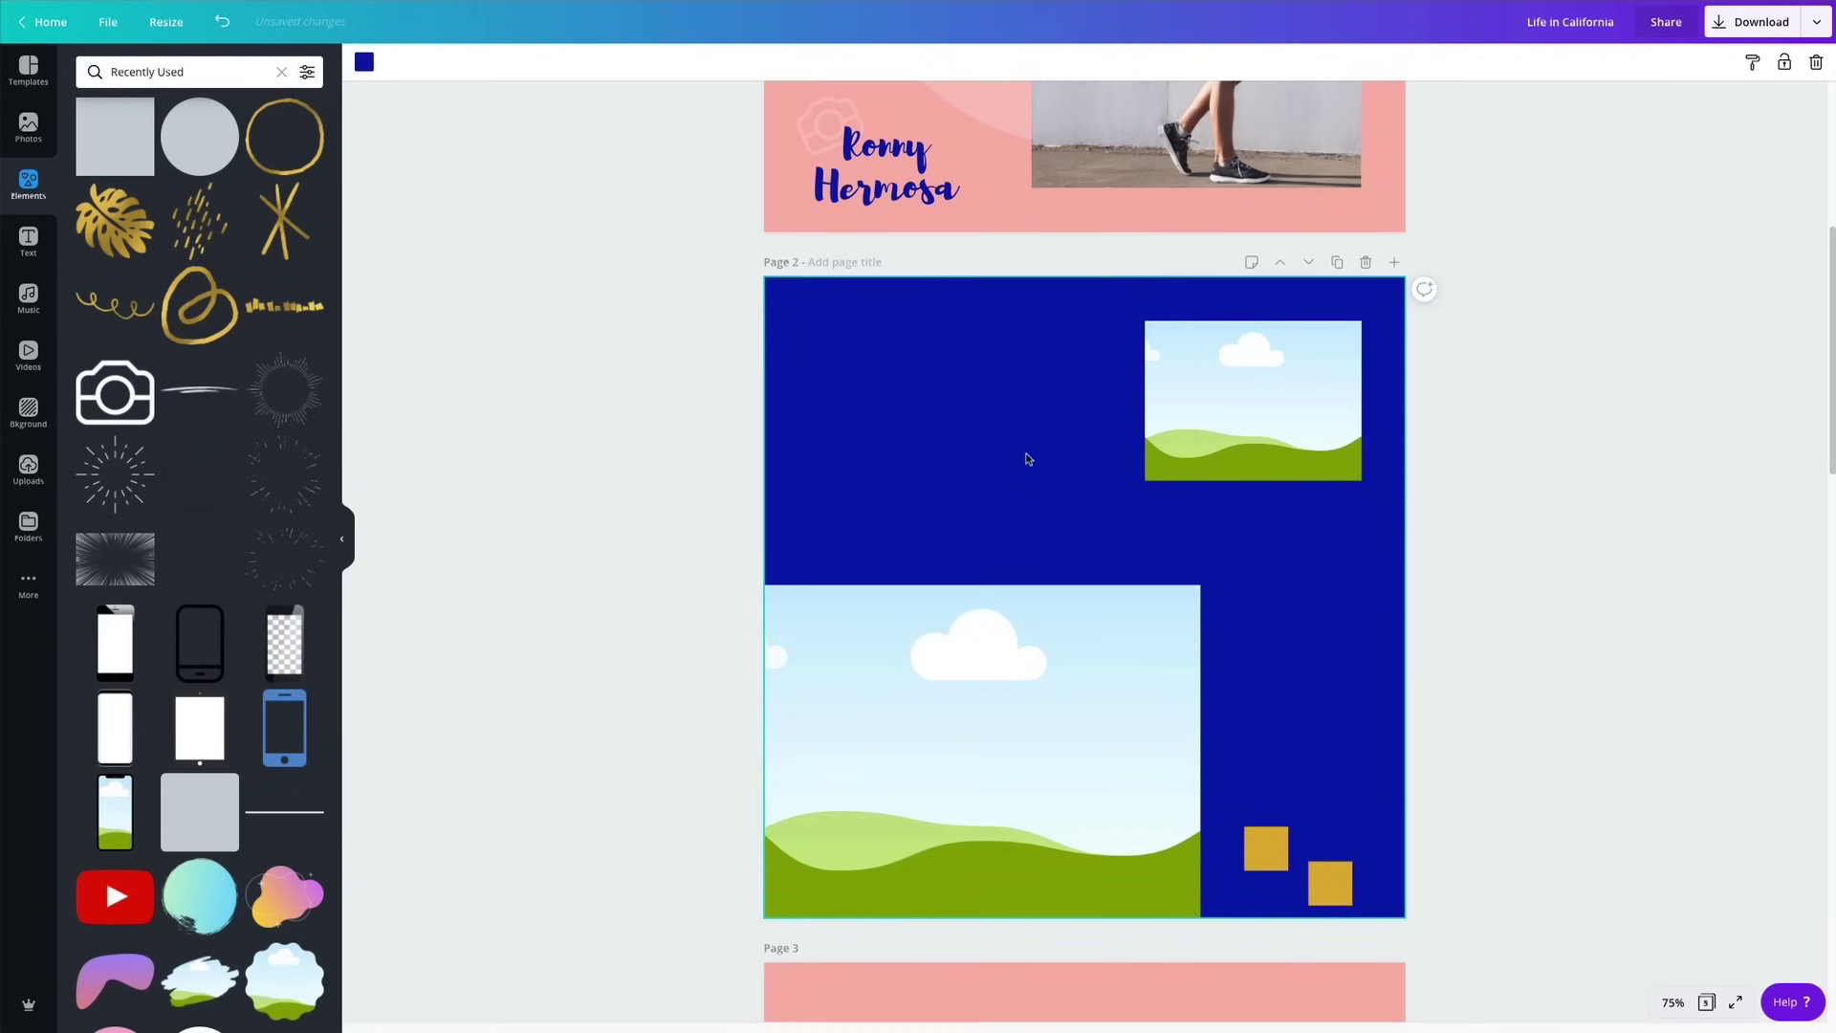
scroll(1029, 457, up, 4)
click(1091, 272)
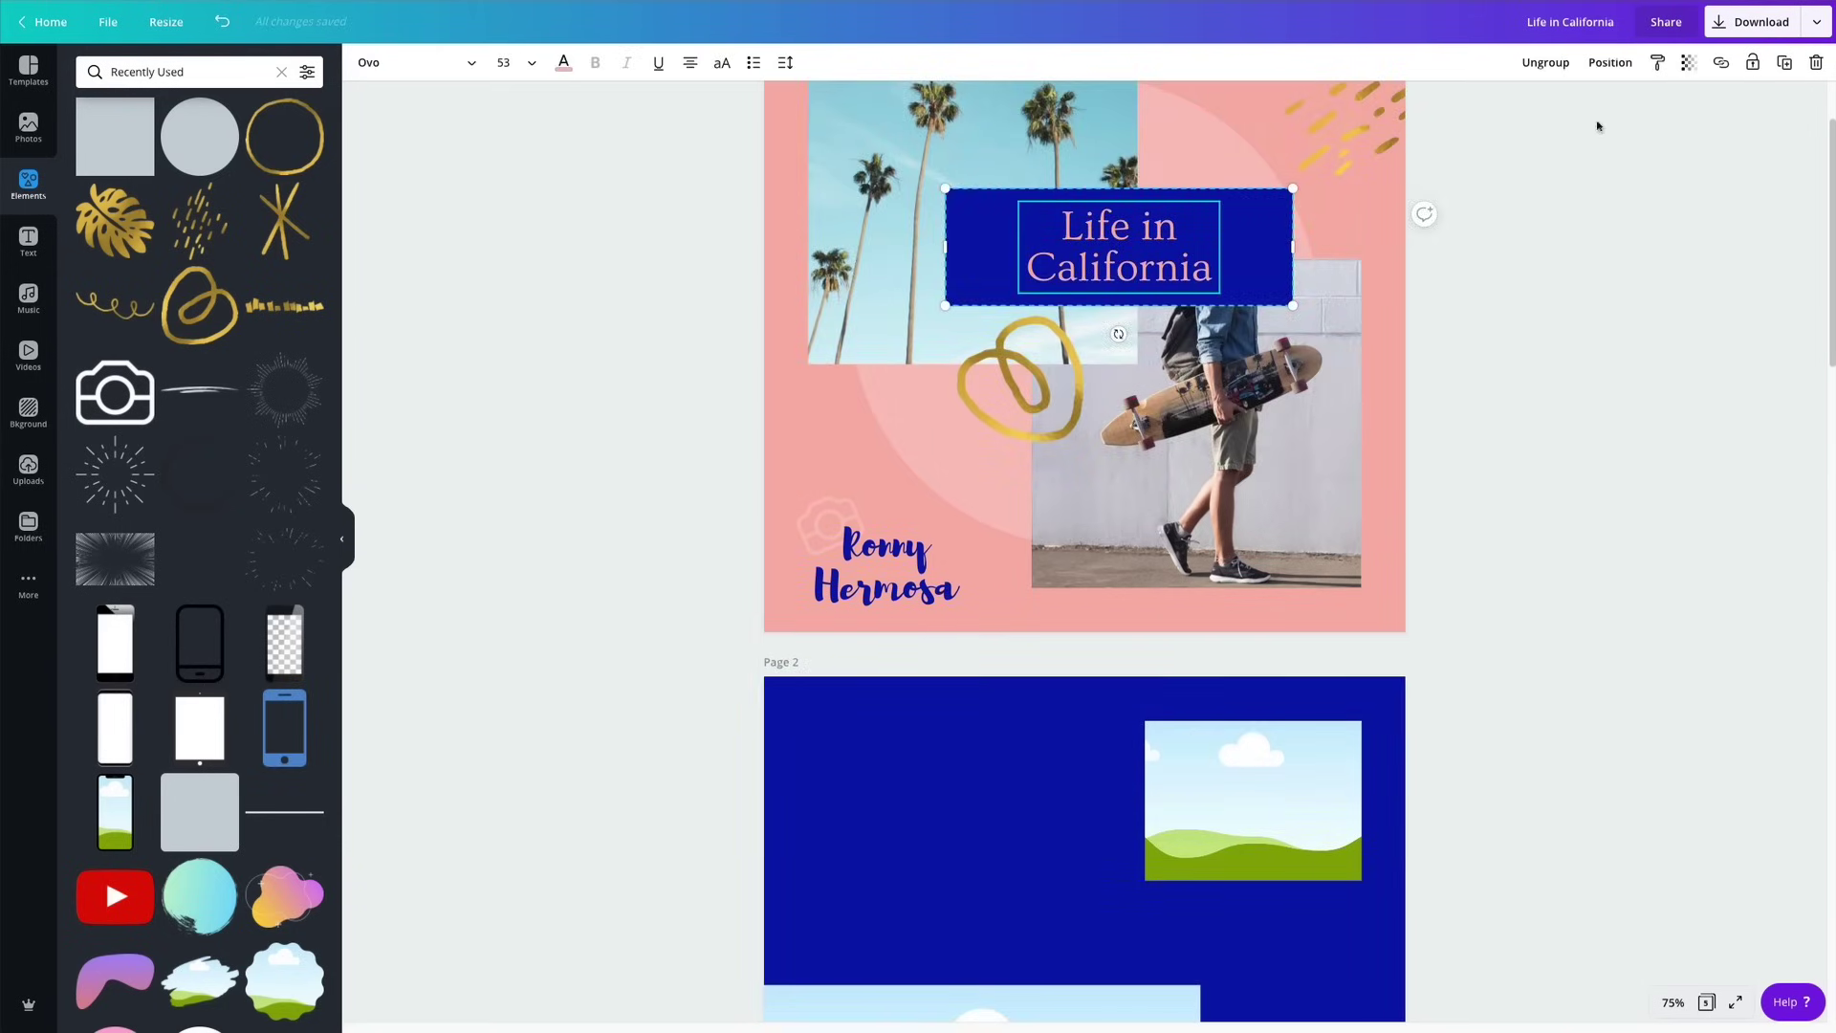
Ungroup the cover title and place a left-aligned copy of its text on page 2.
click(1545, 62)
click(1193, 232)
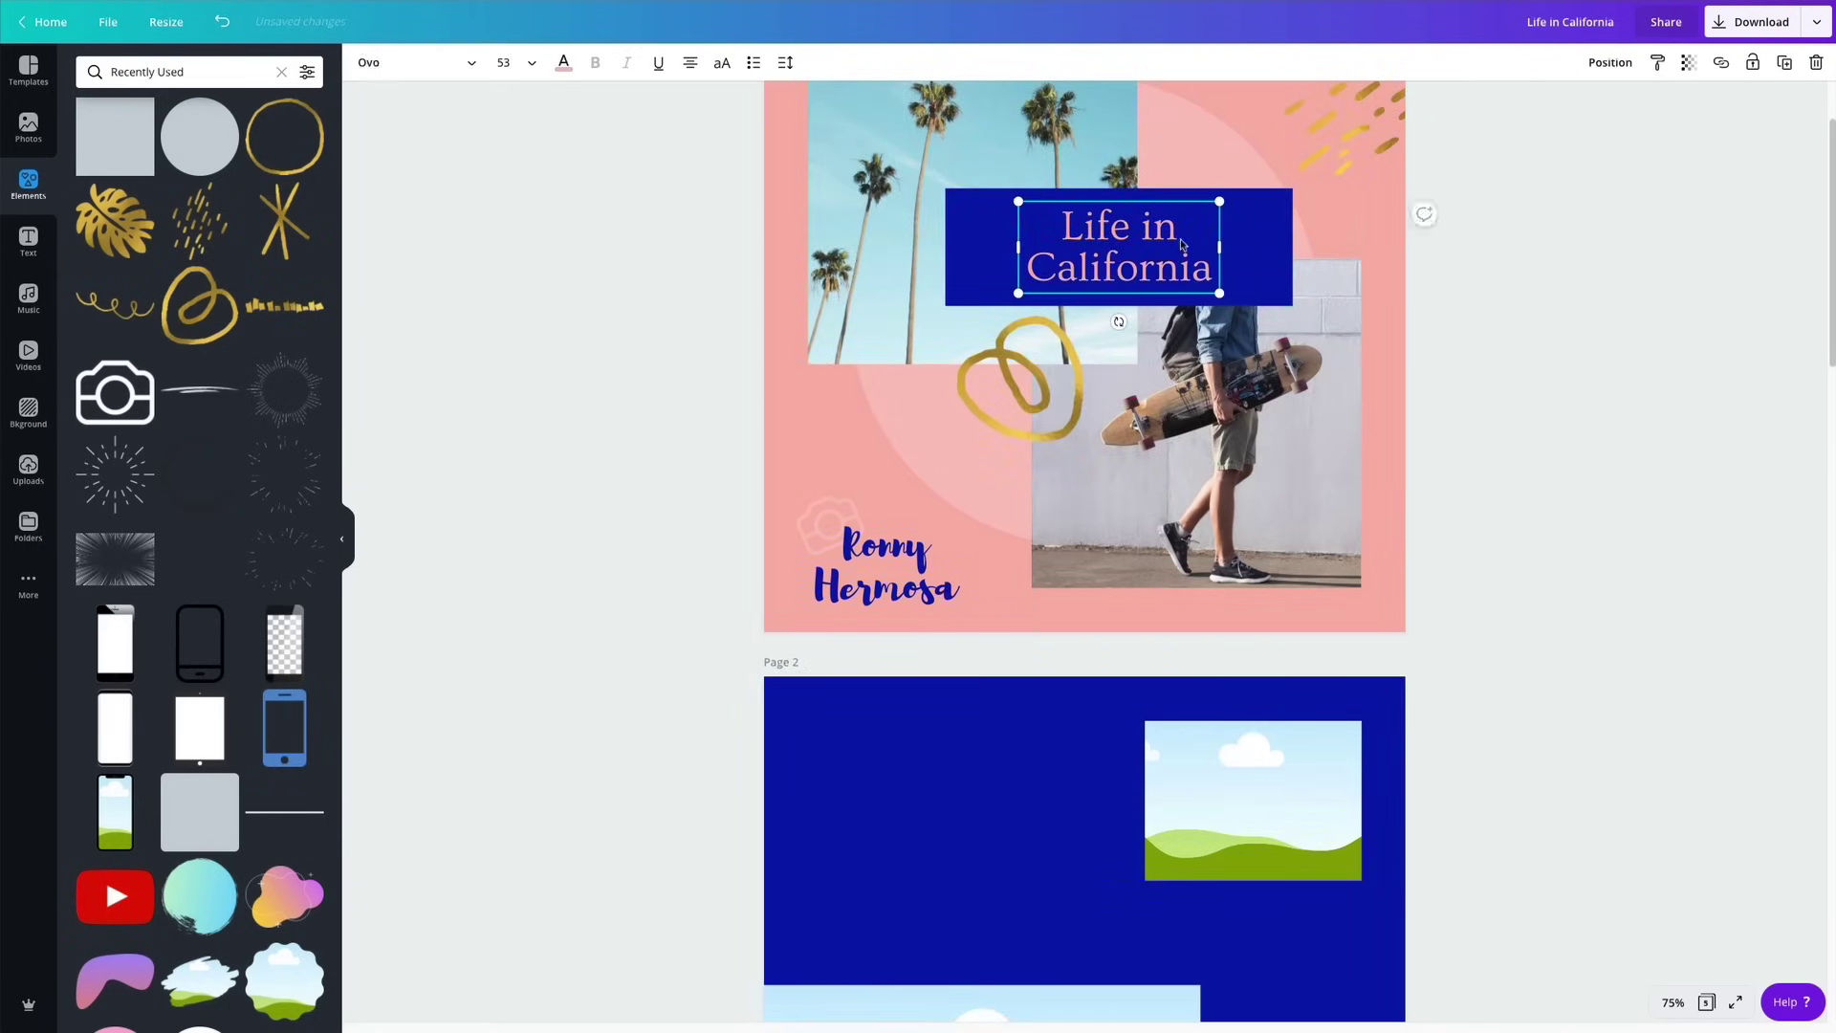
drag(1132, 239, 1115, 780)
click(971, 752)
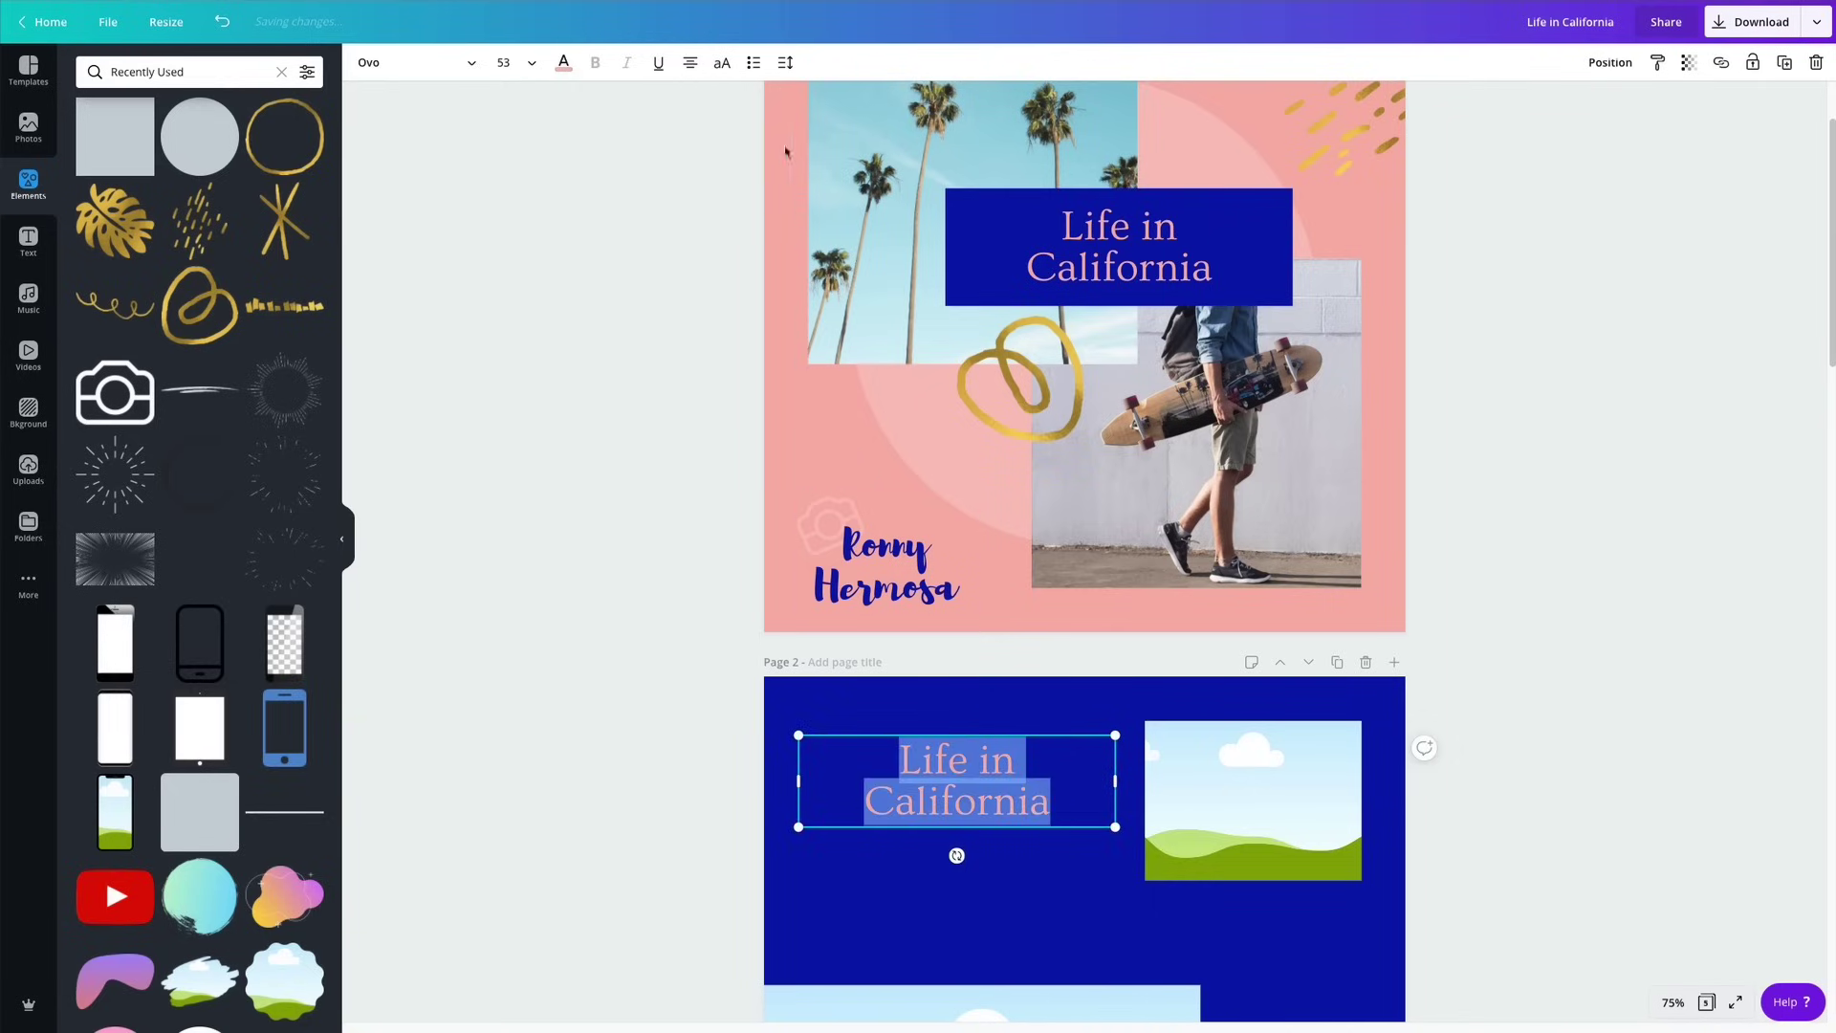
click(690, 62)
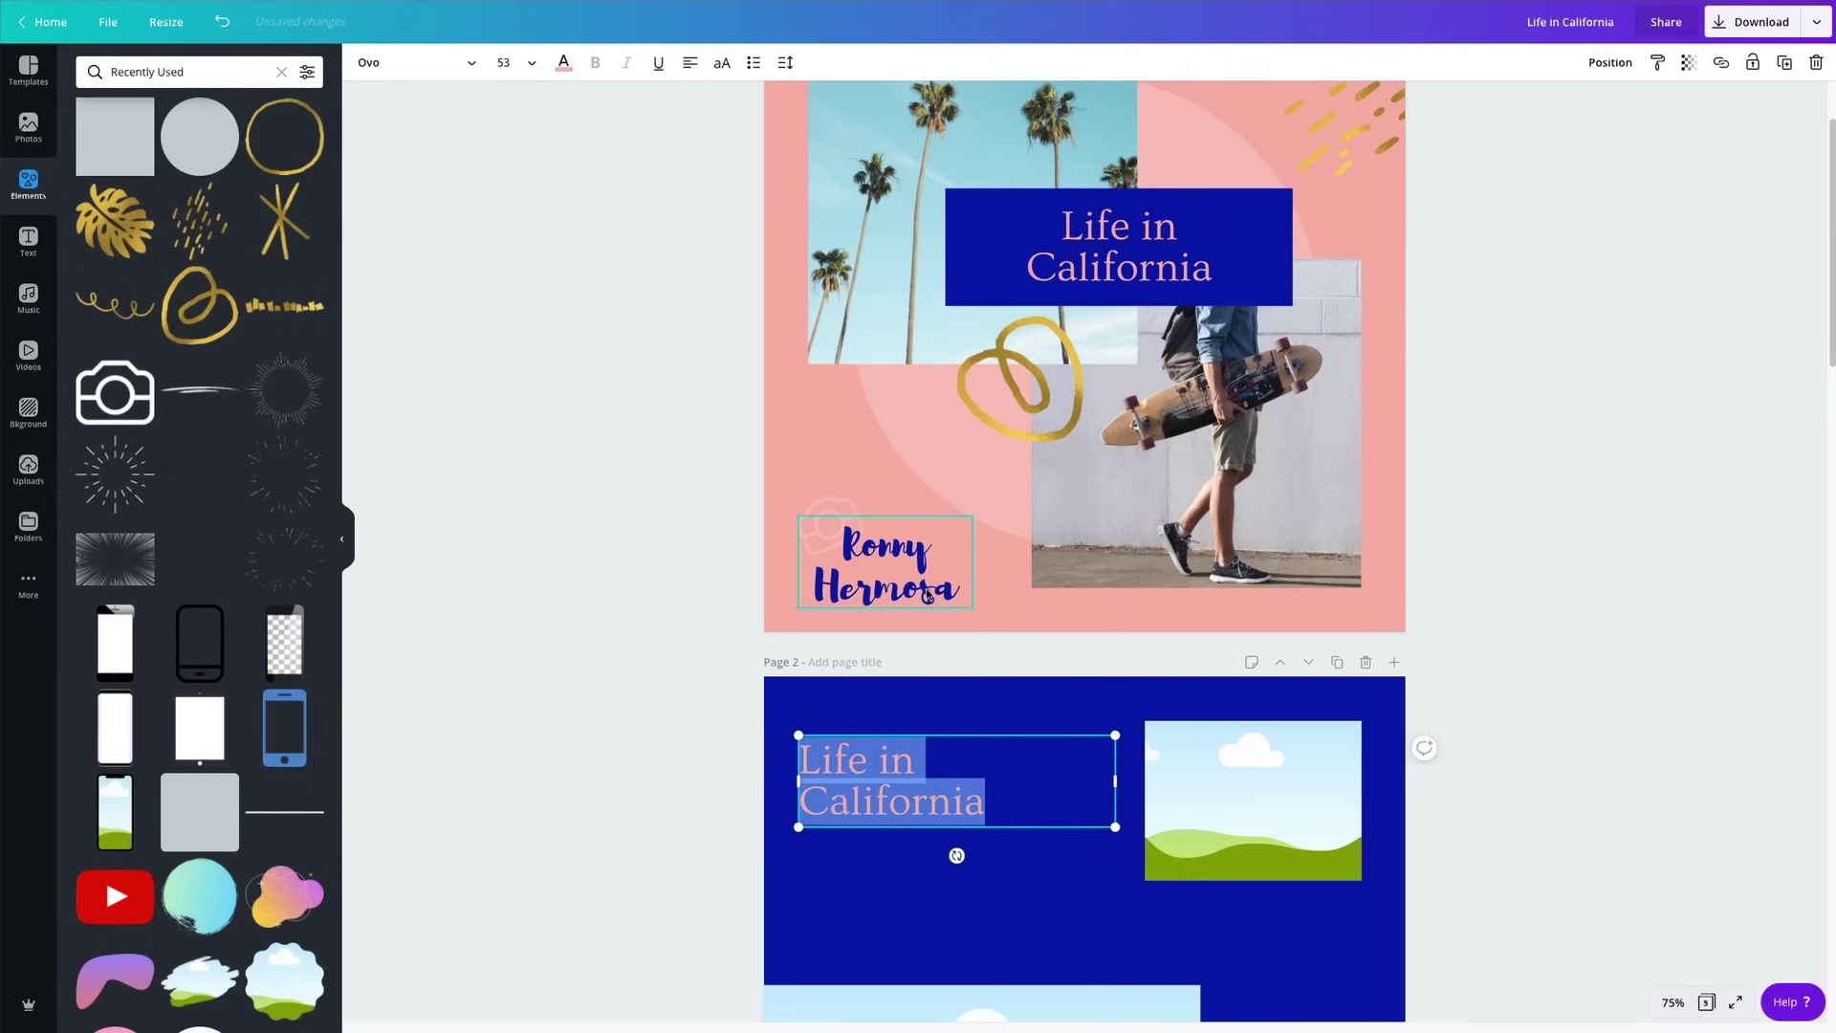
Change the copied text to 'What is it like to live in the Golden State?' and nudge it into place.
text(What i)
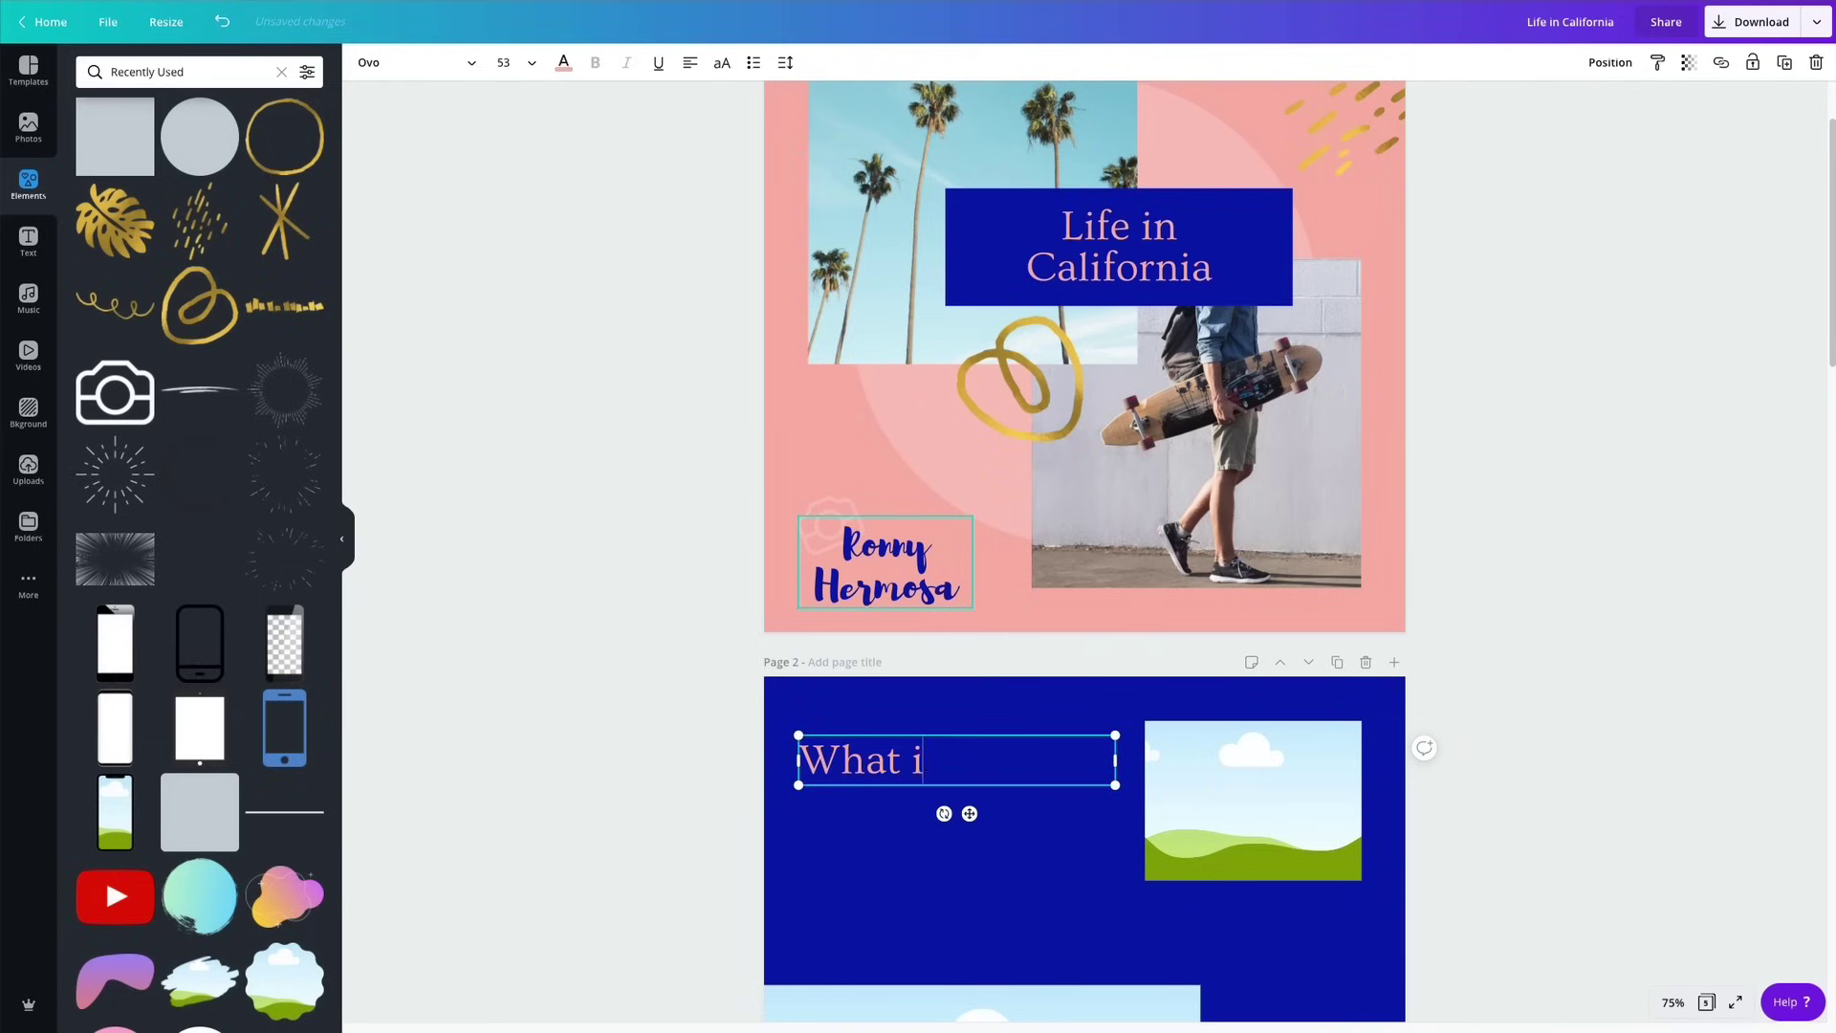
text(s it like to )
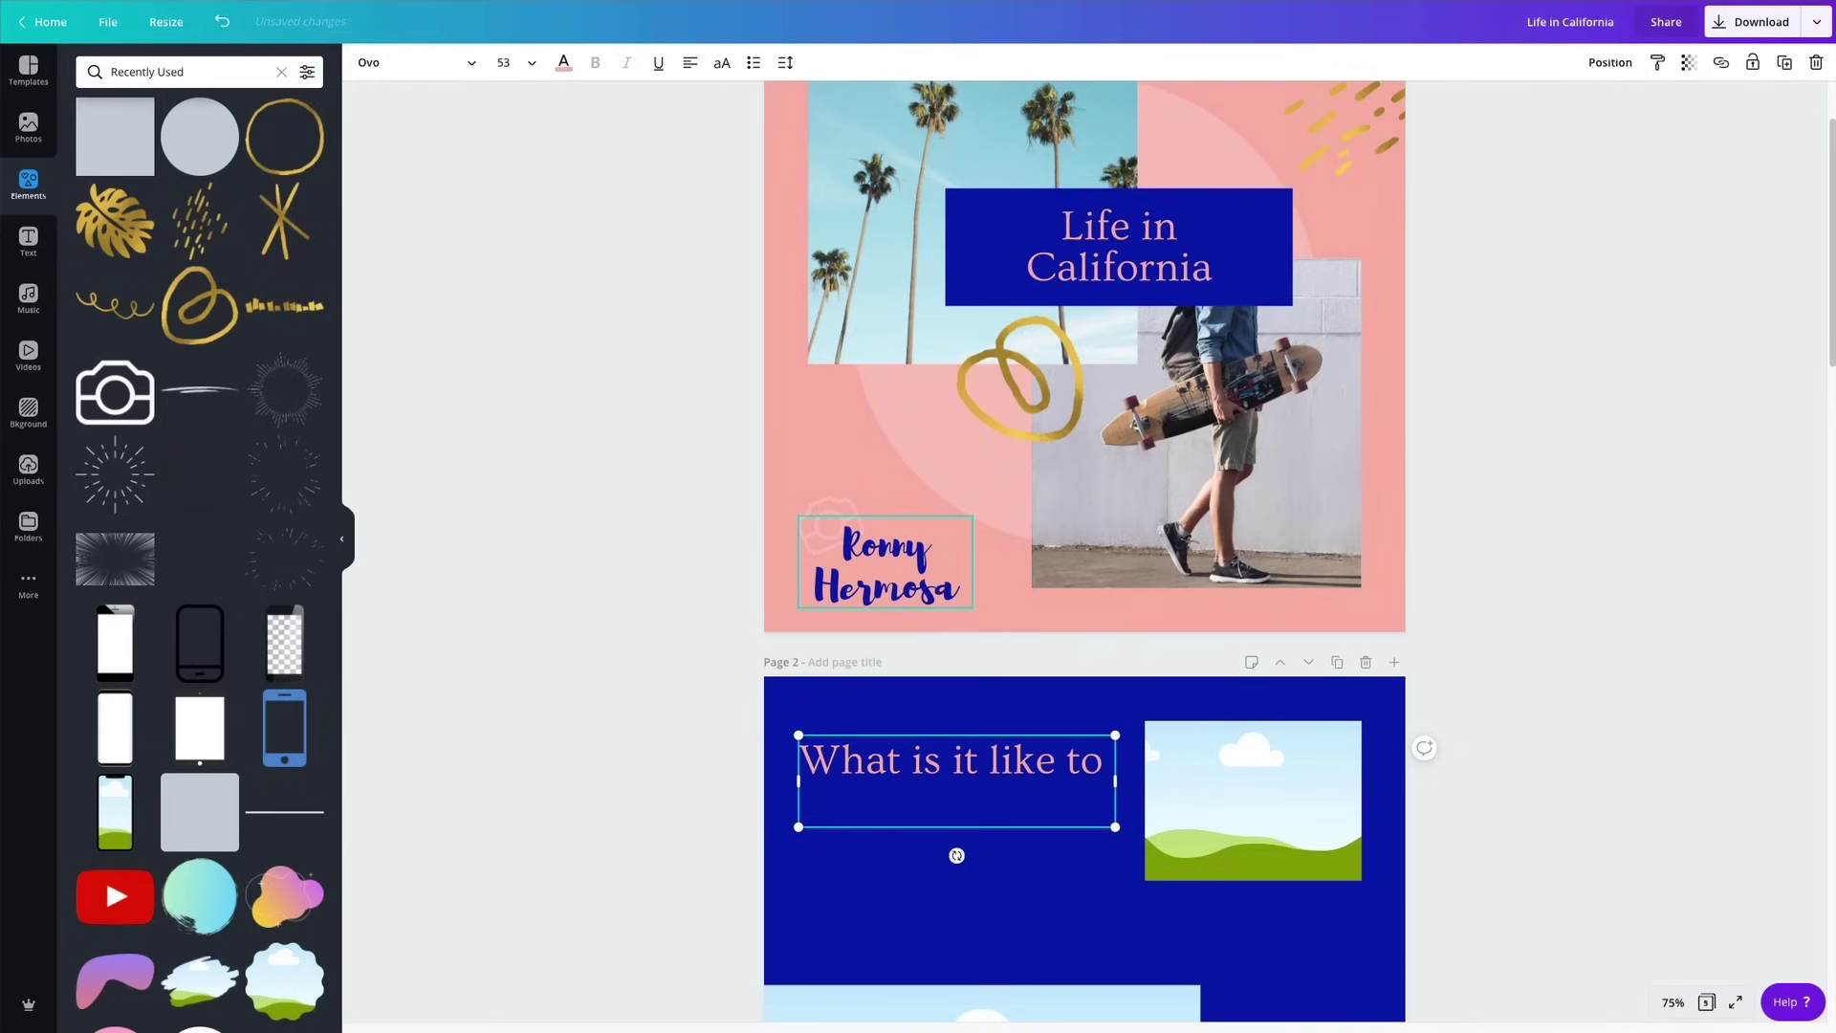
text(live in the)
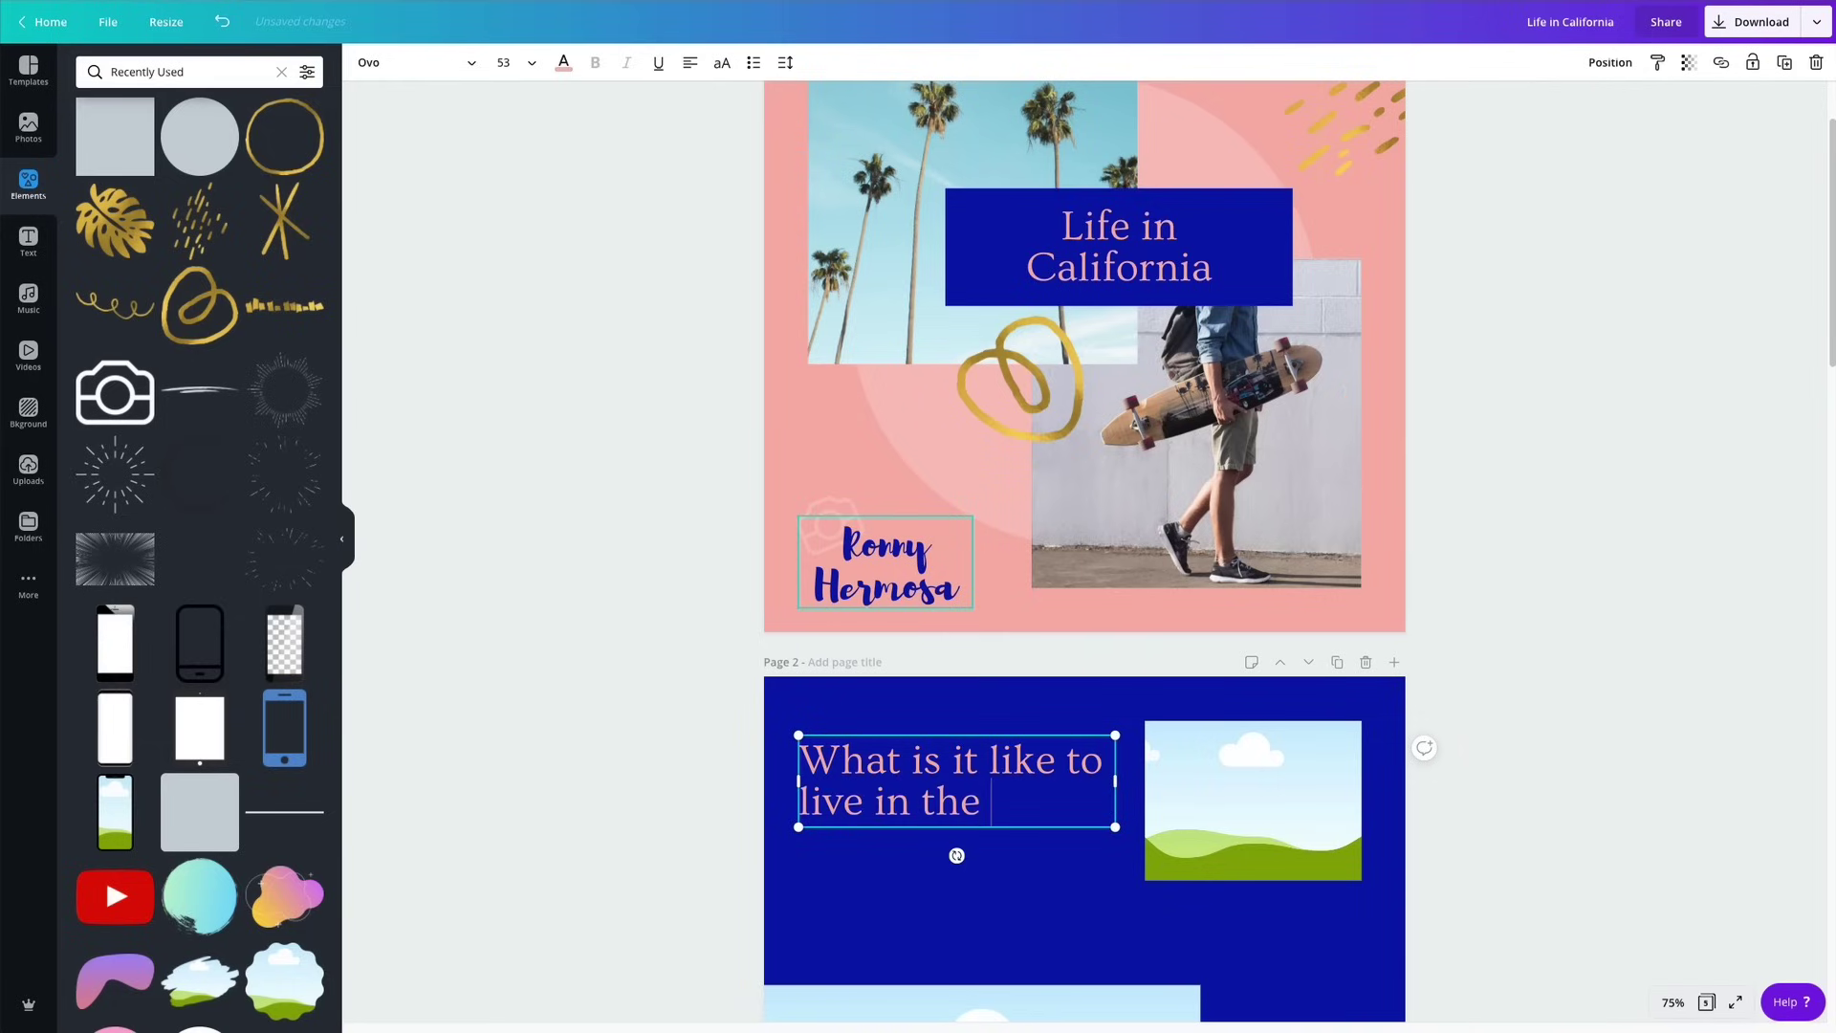
text( Golde)
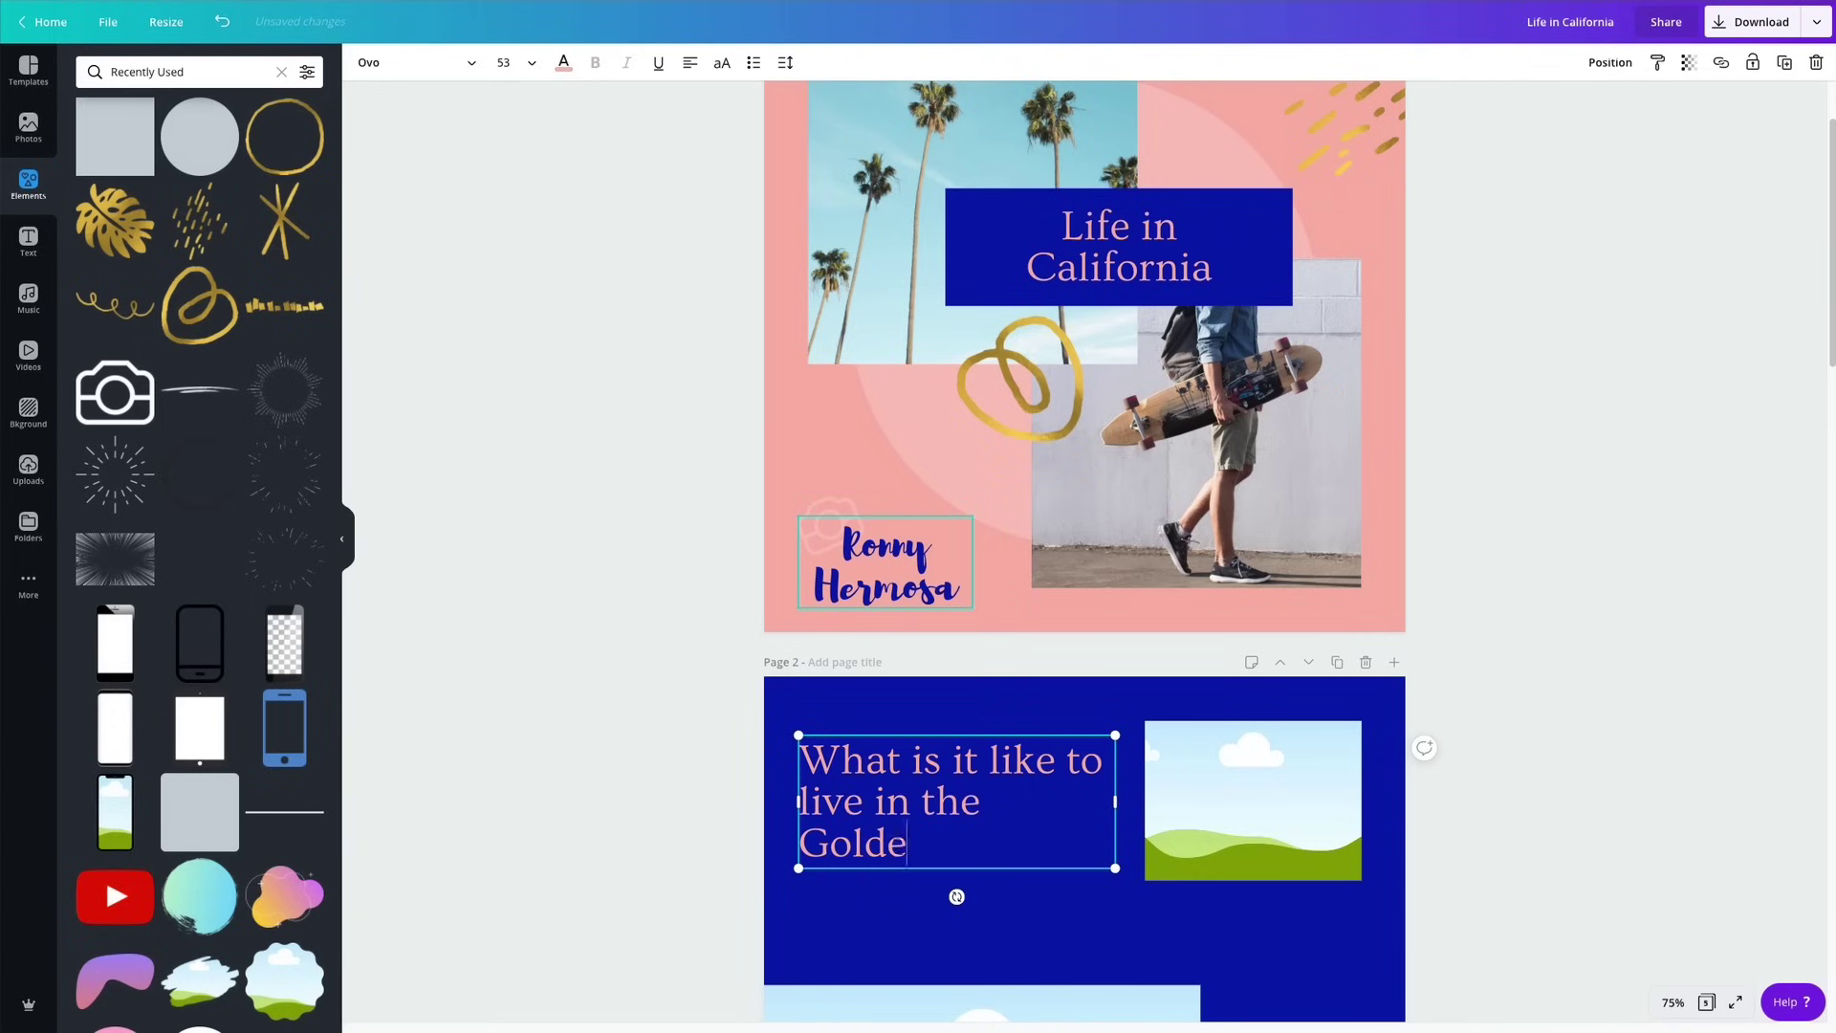
text(n State)
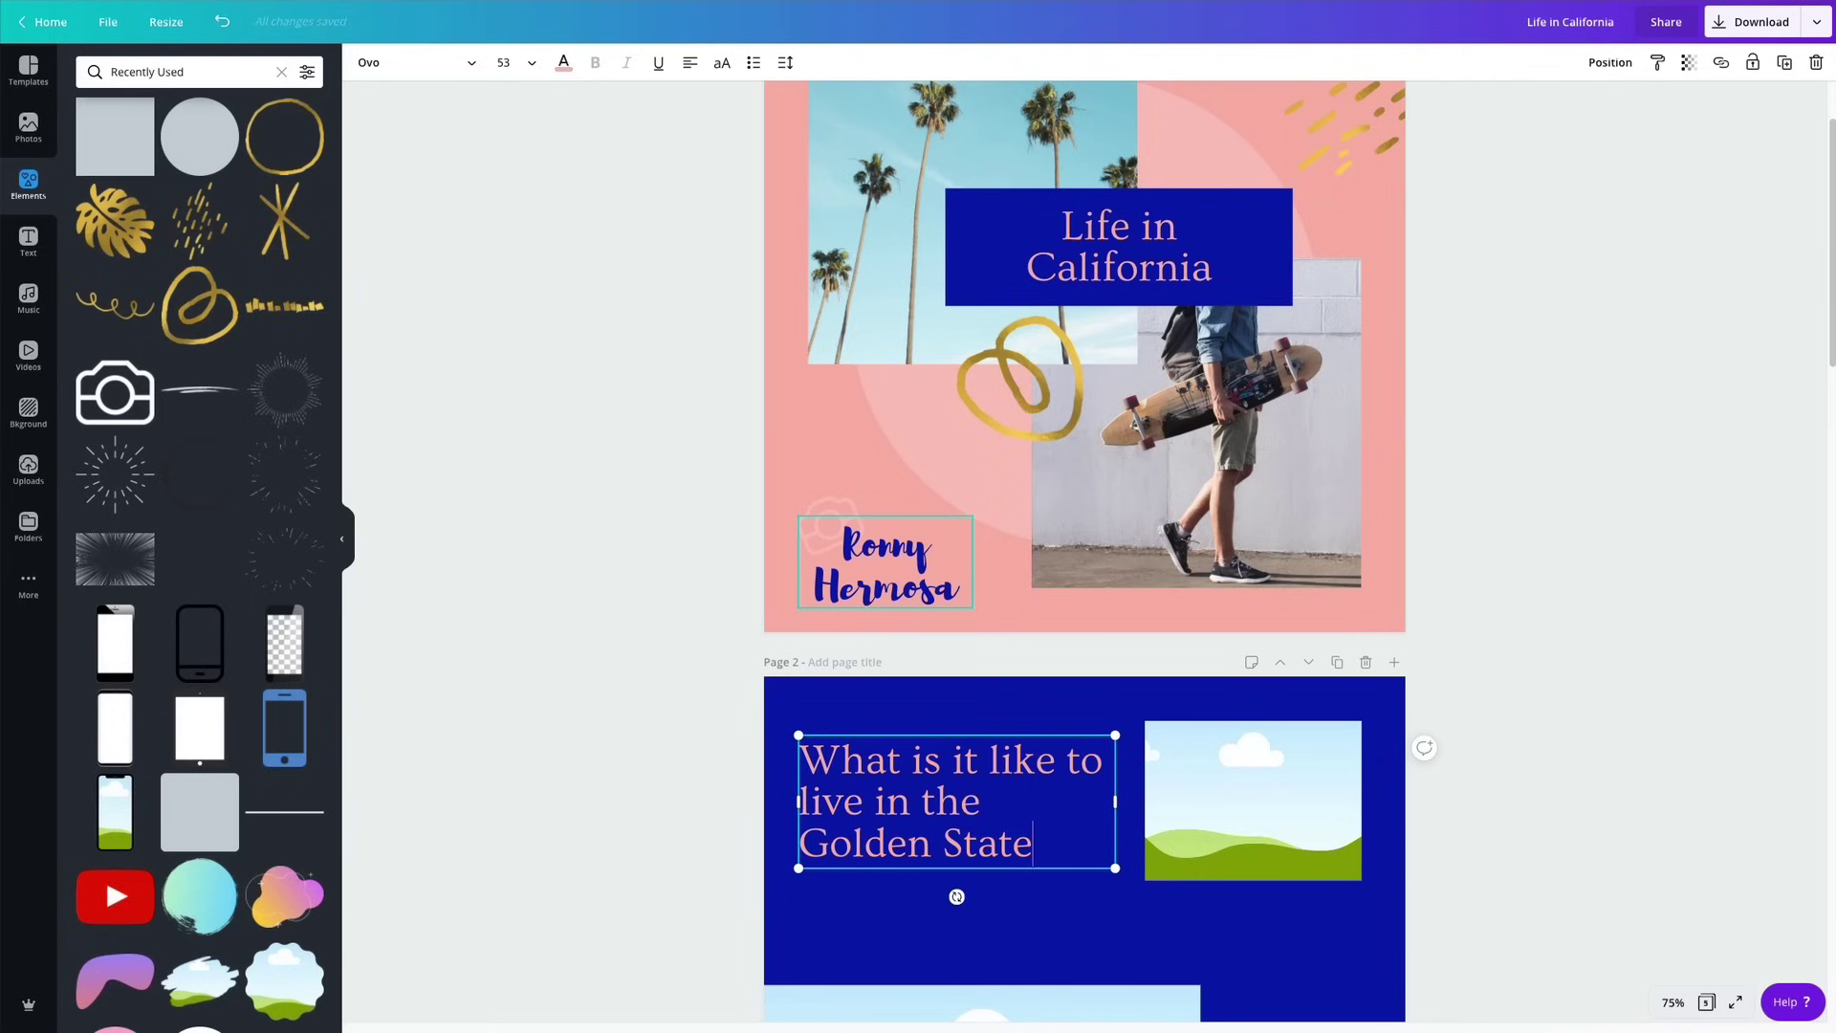
text(?)
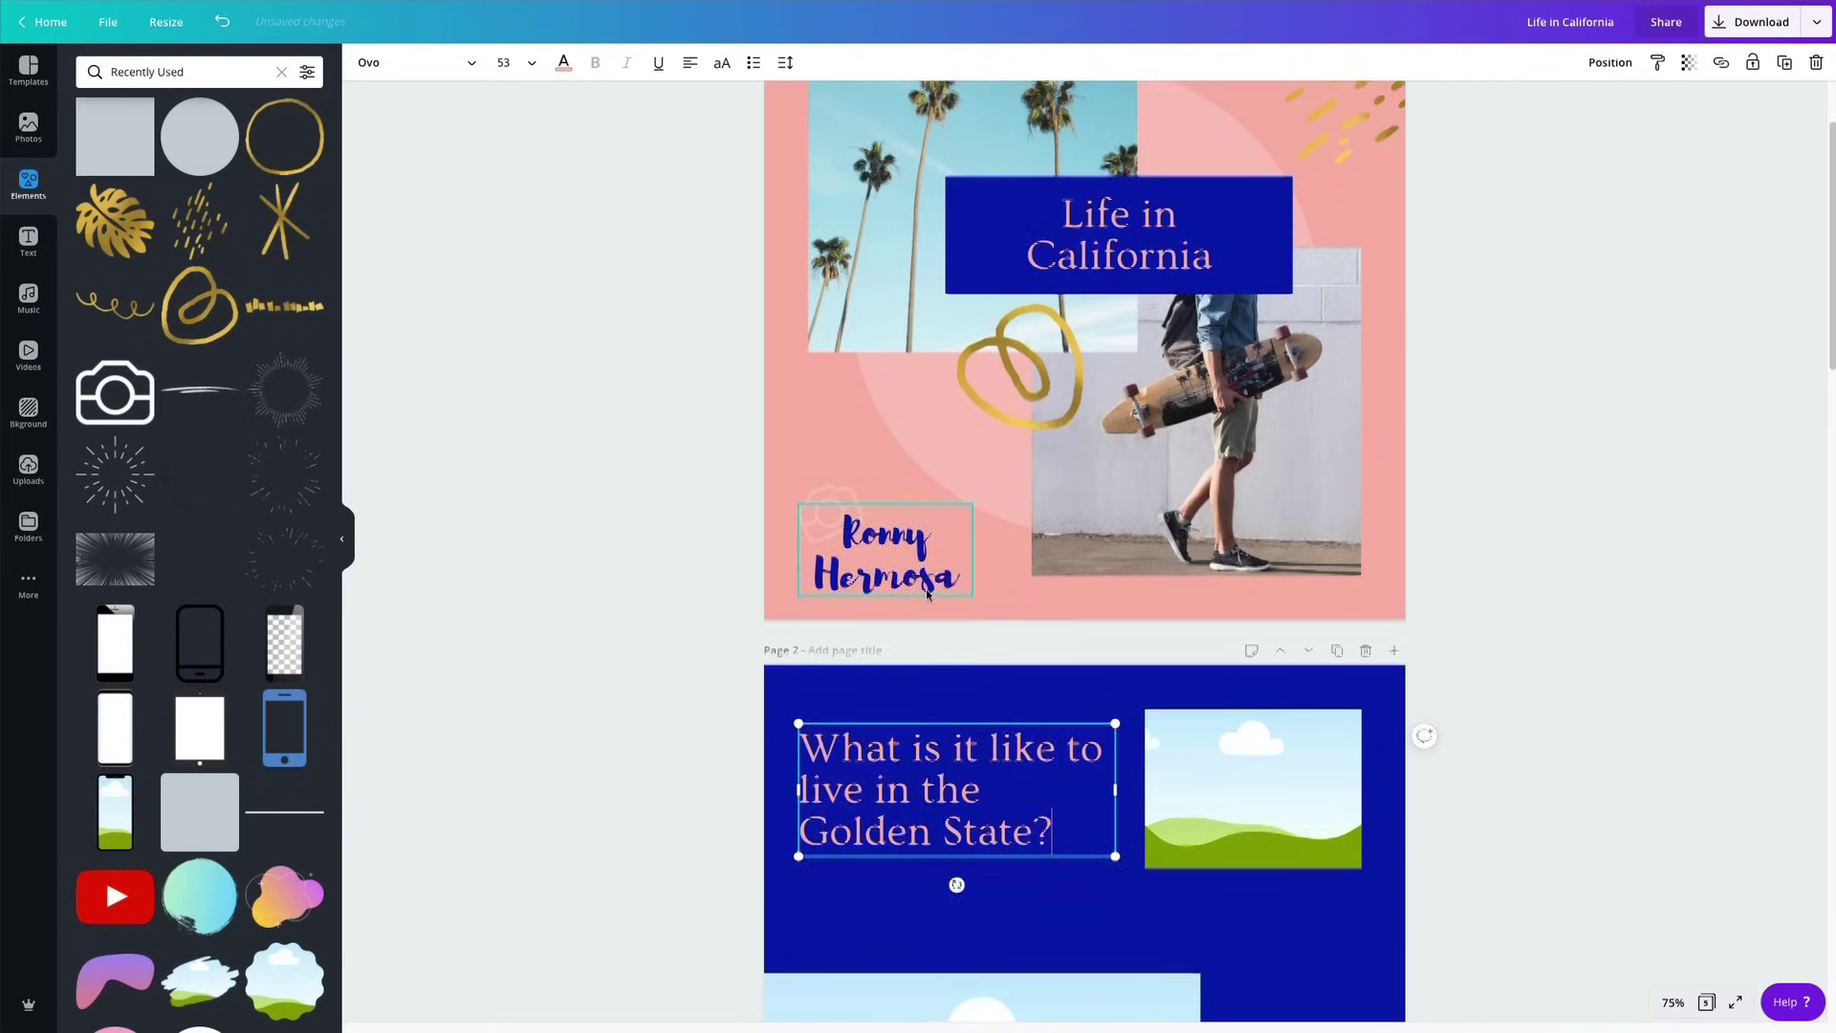
scroll(911, 636, down, 1)
click(1594, 685)
click(922, 760)
drag(922, 761, 925, 756)
click(1636, 642)
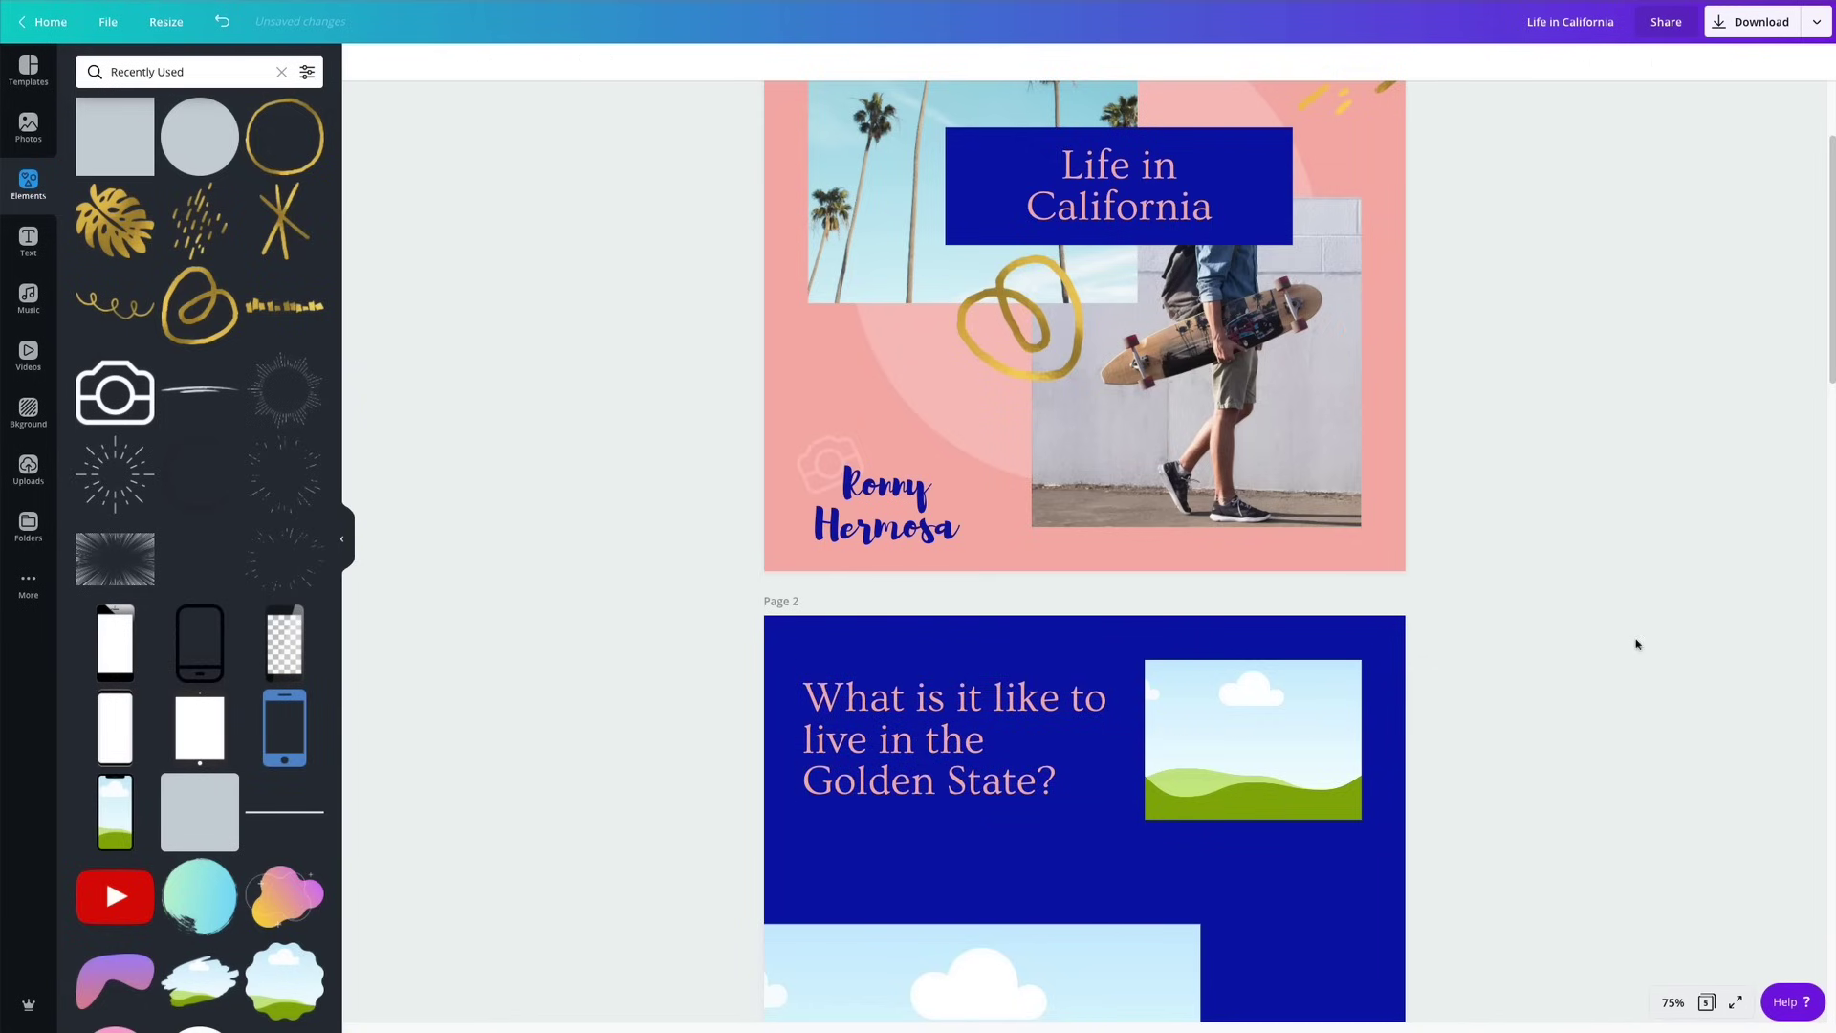
scroll(1634, 648, down, 5)
scroll(1626, 646, up, 3)
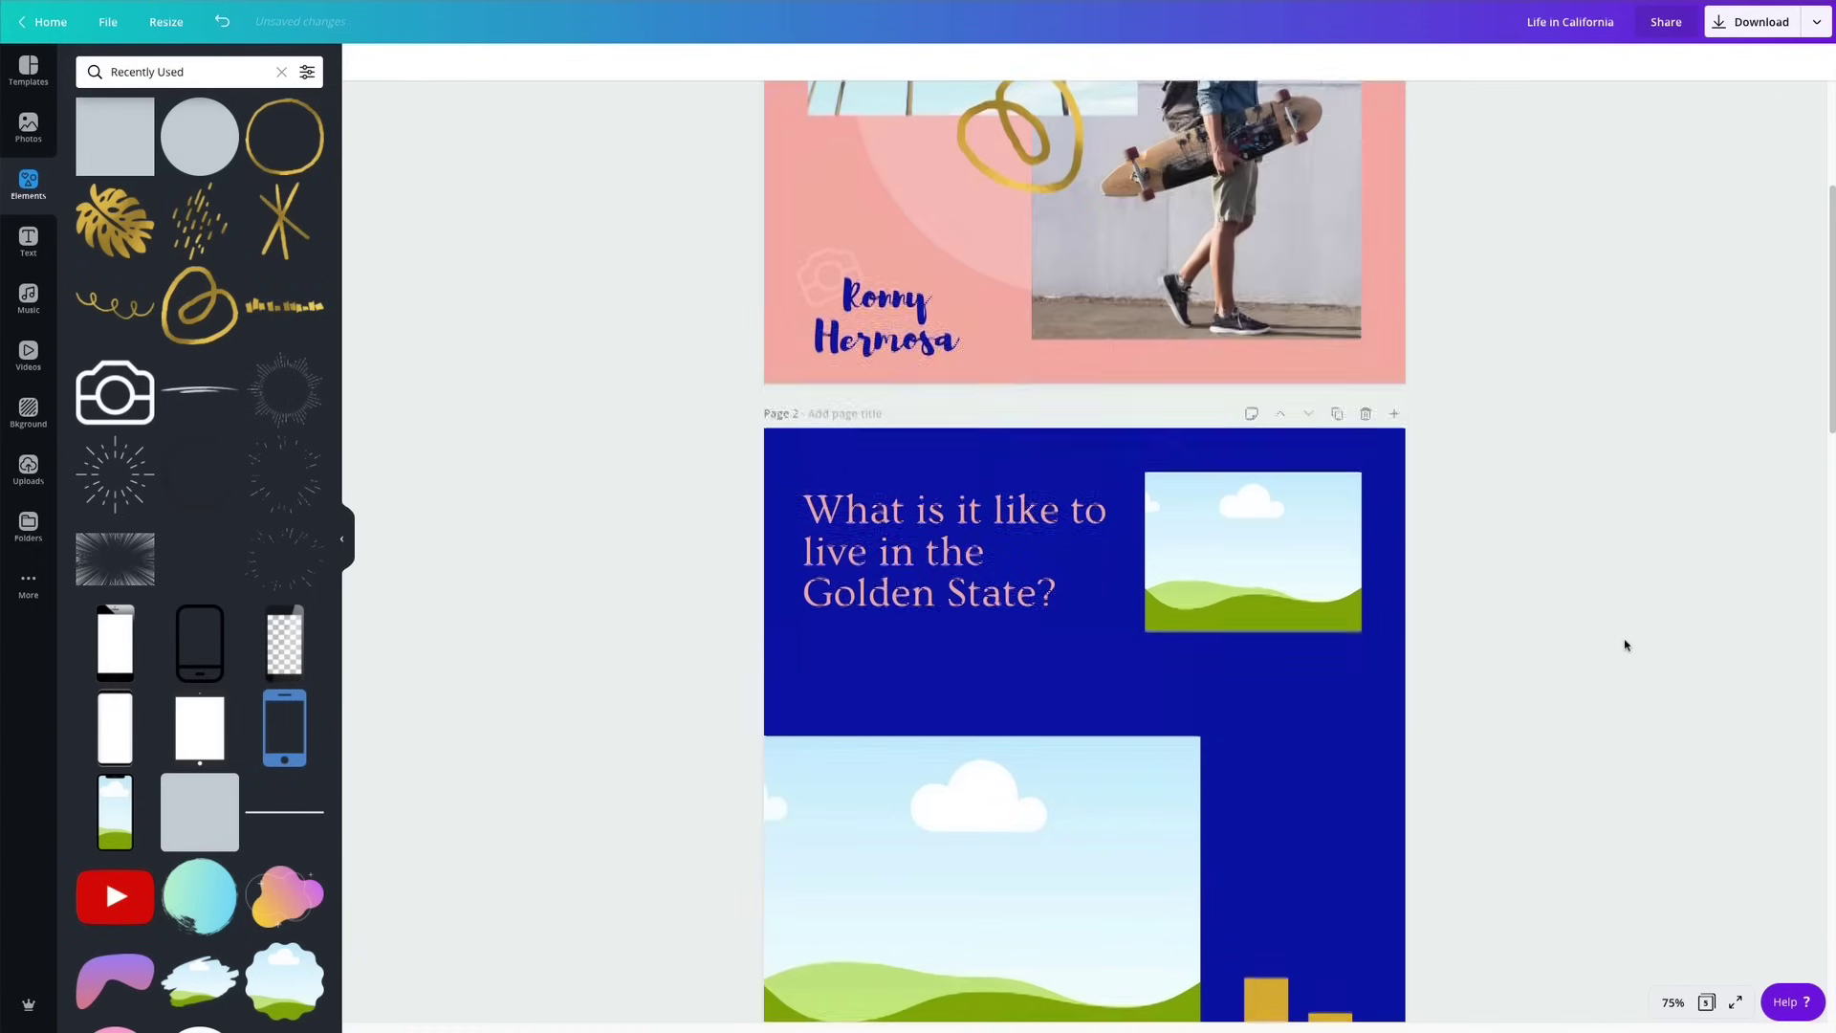
scroll(1624, 648, down, 1)
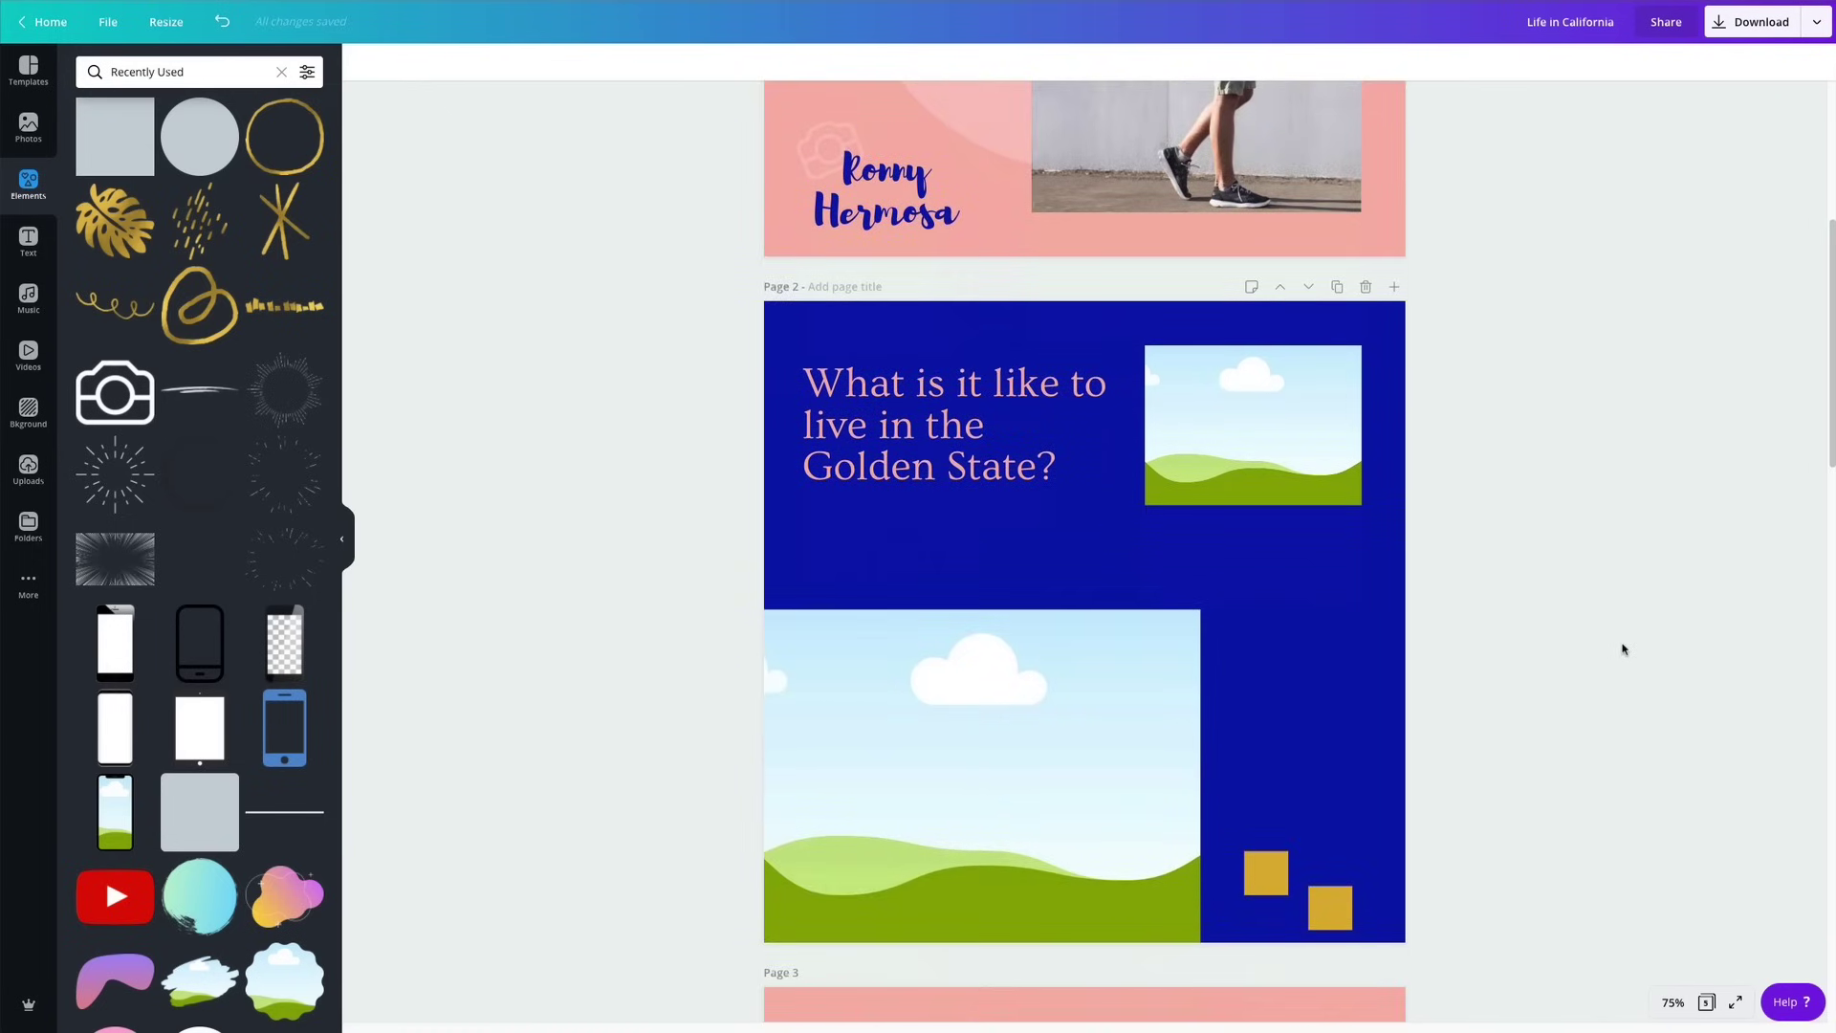
scroll(1623, 649, down, 1)
scroll(1622, 648, up, 2)
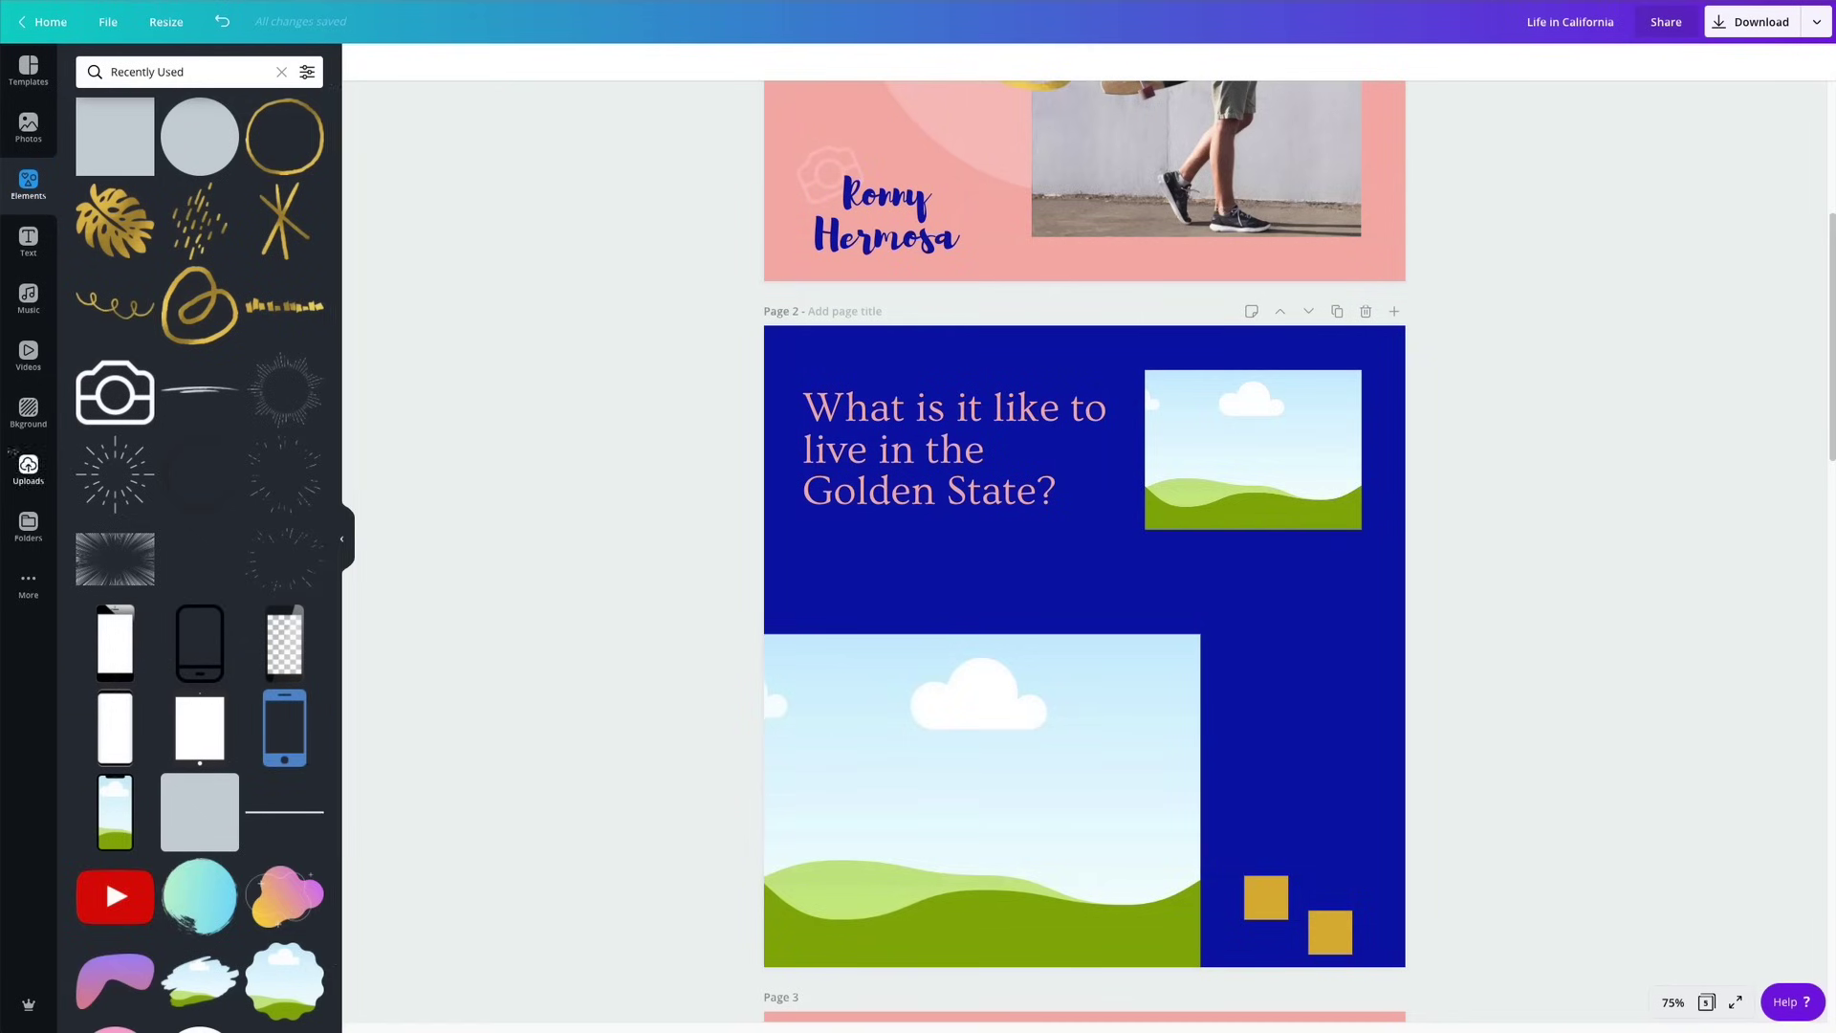
Fill page 2's large lower frame with the Hollywood hills stock photo and adjust its crop.
click(29, 126)
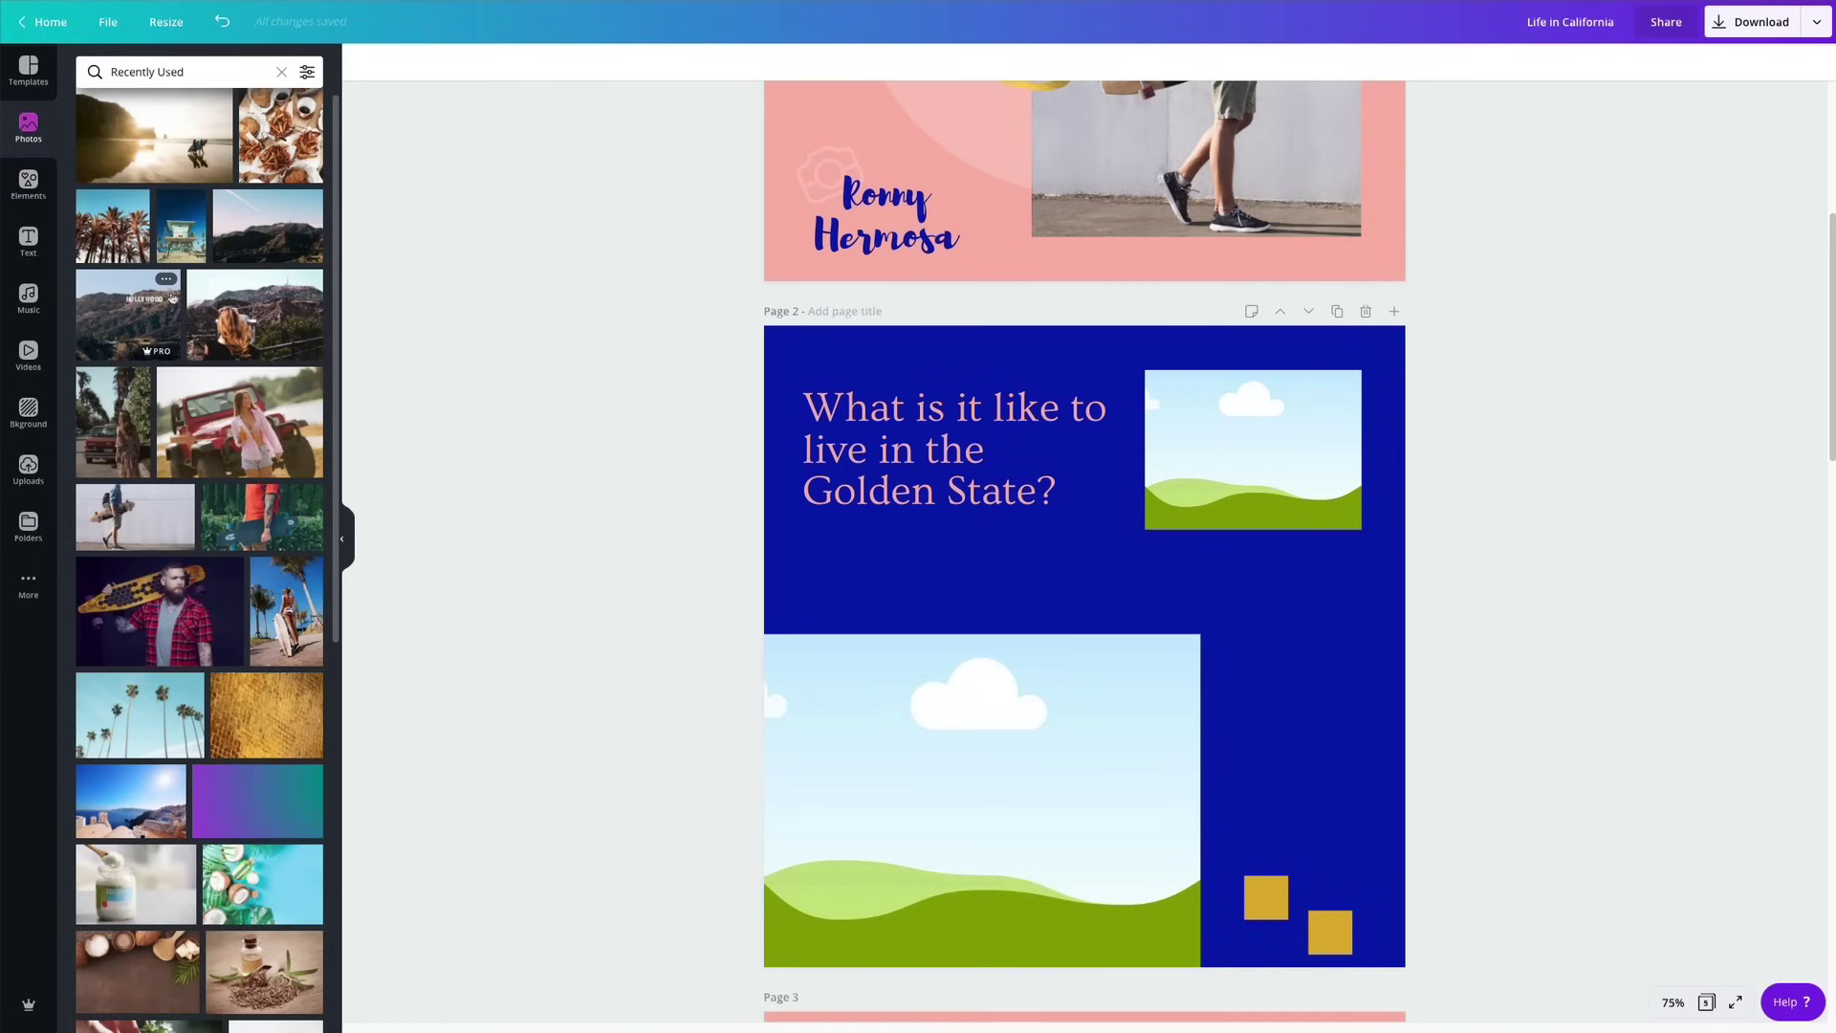
drag(250, 229, 918, 699)
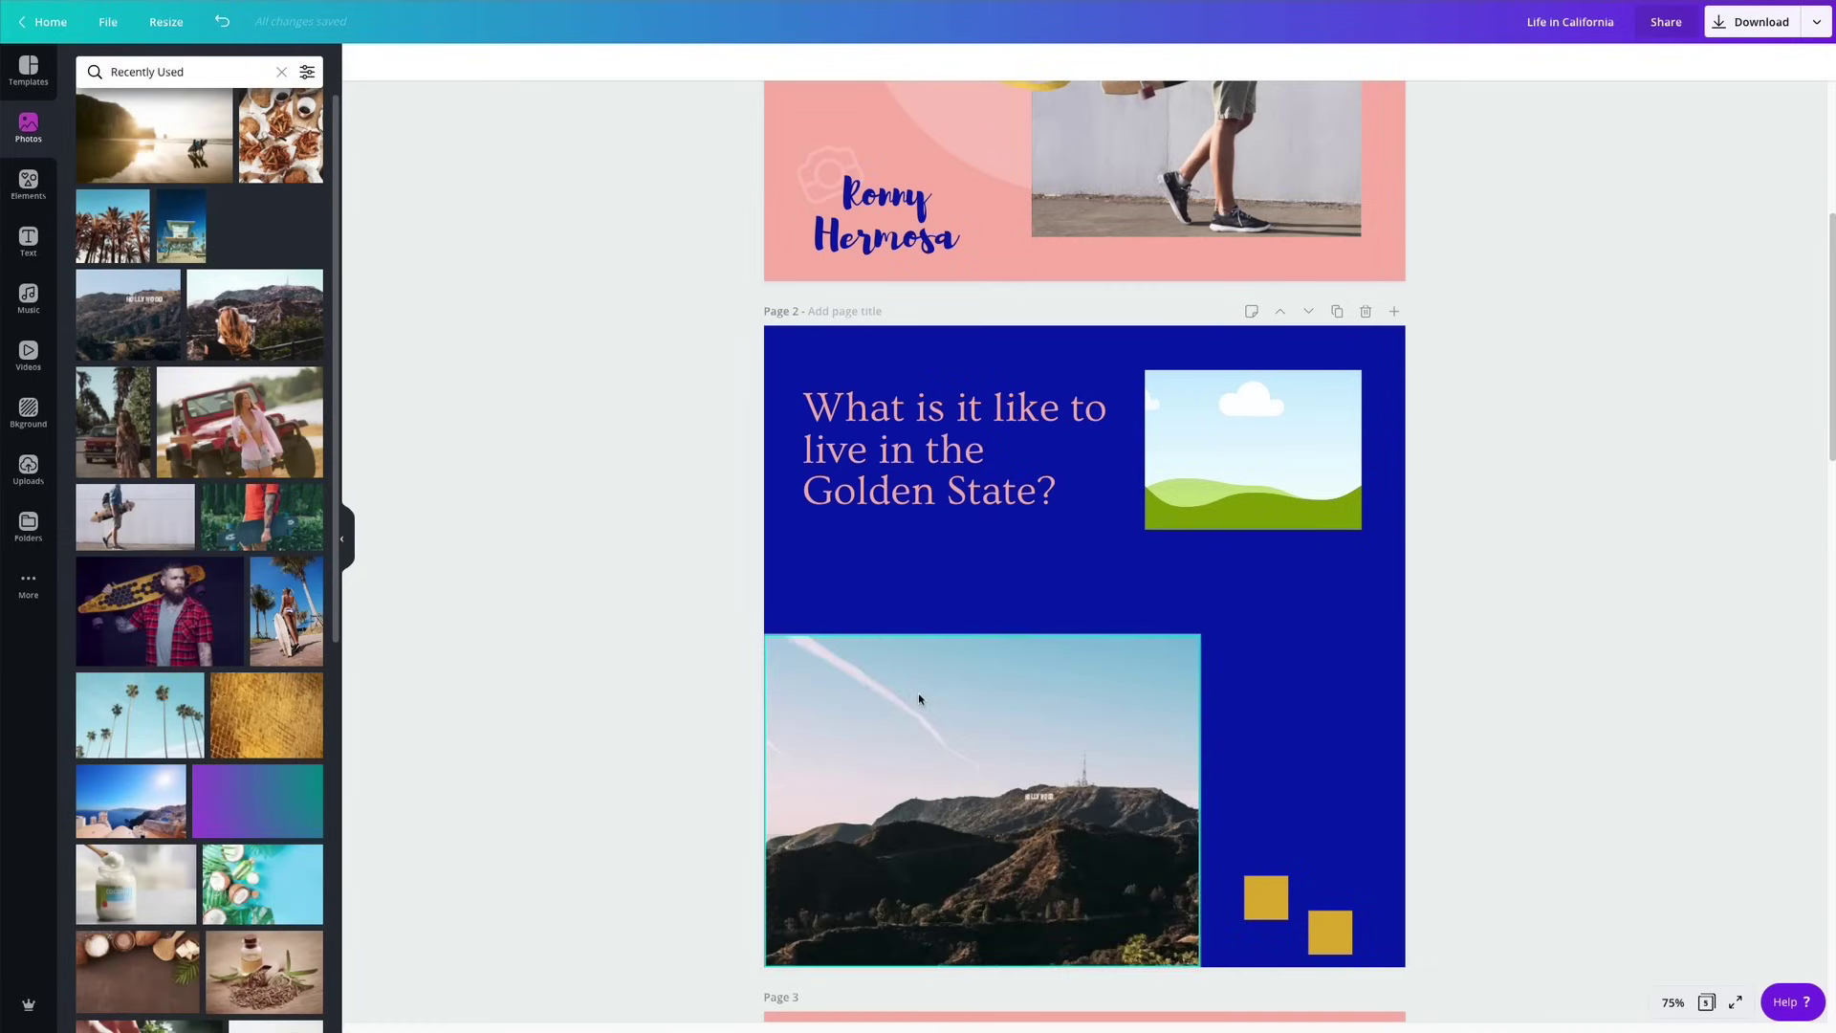
scroll(918, 692, down, 2)
double_click(1040, 691)
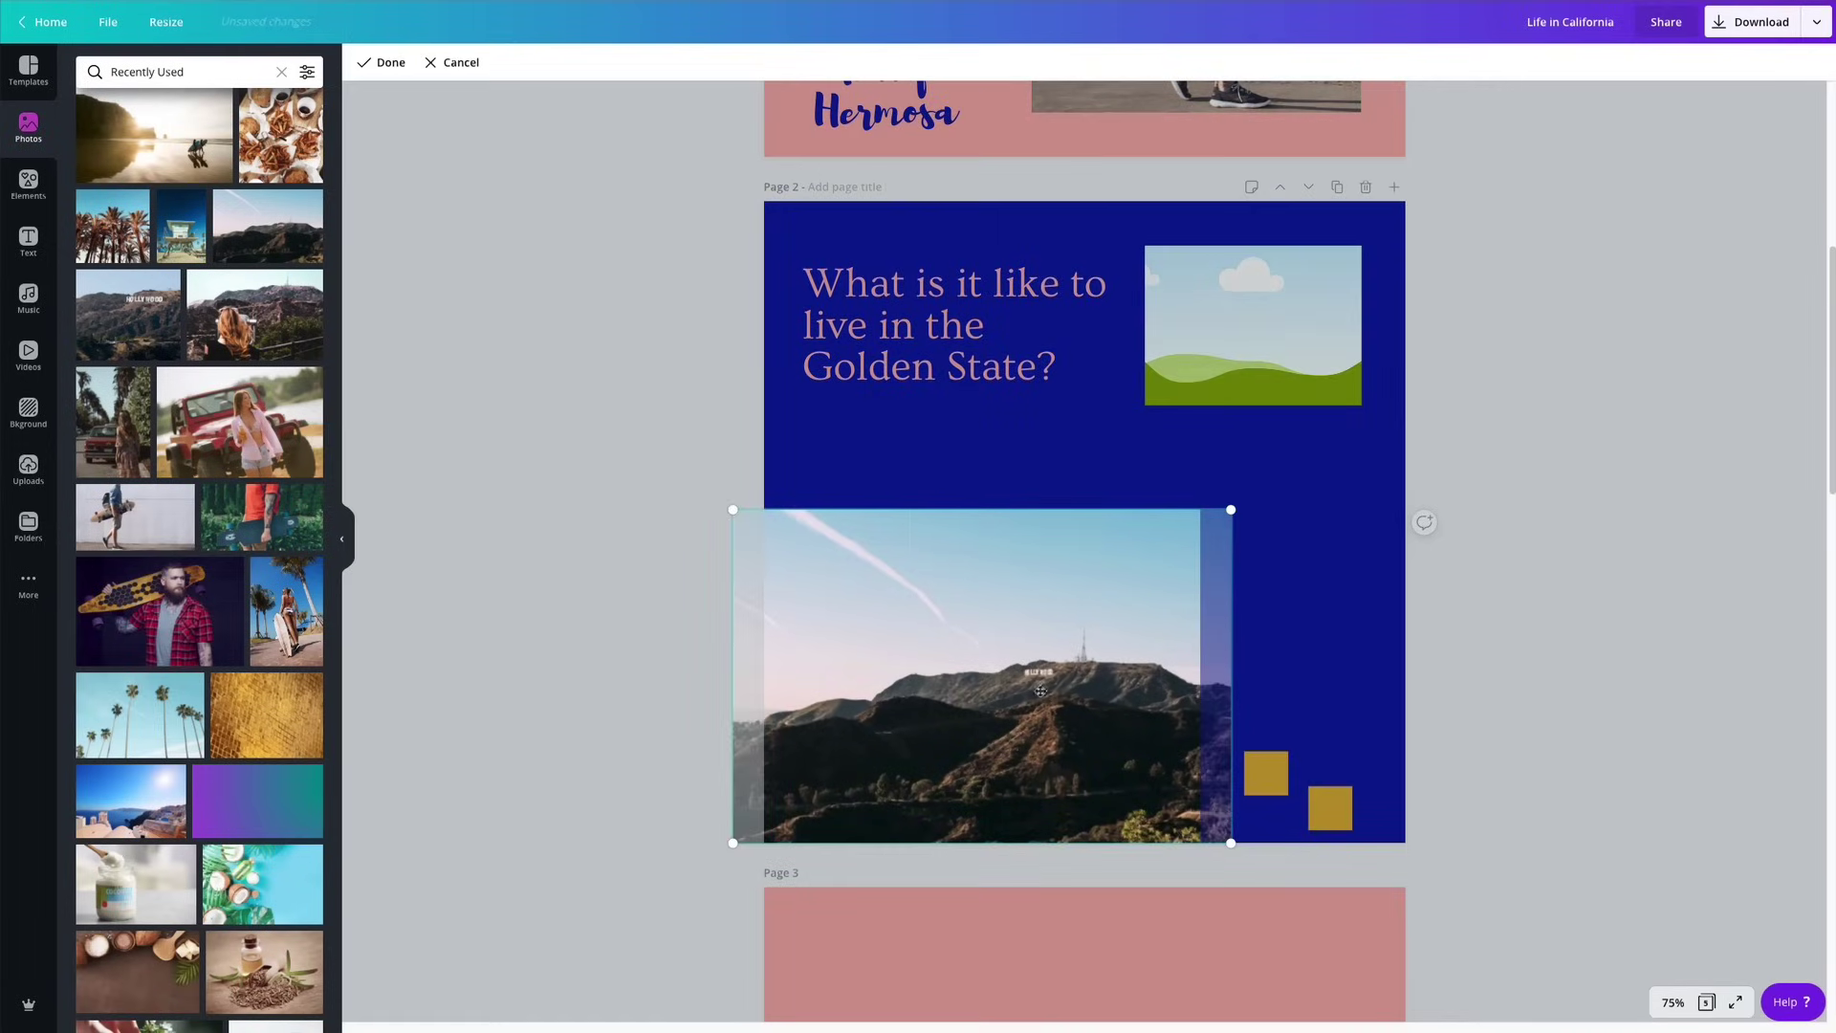
drag(1039, 683, 1034, 680)
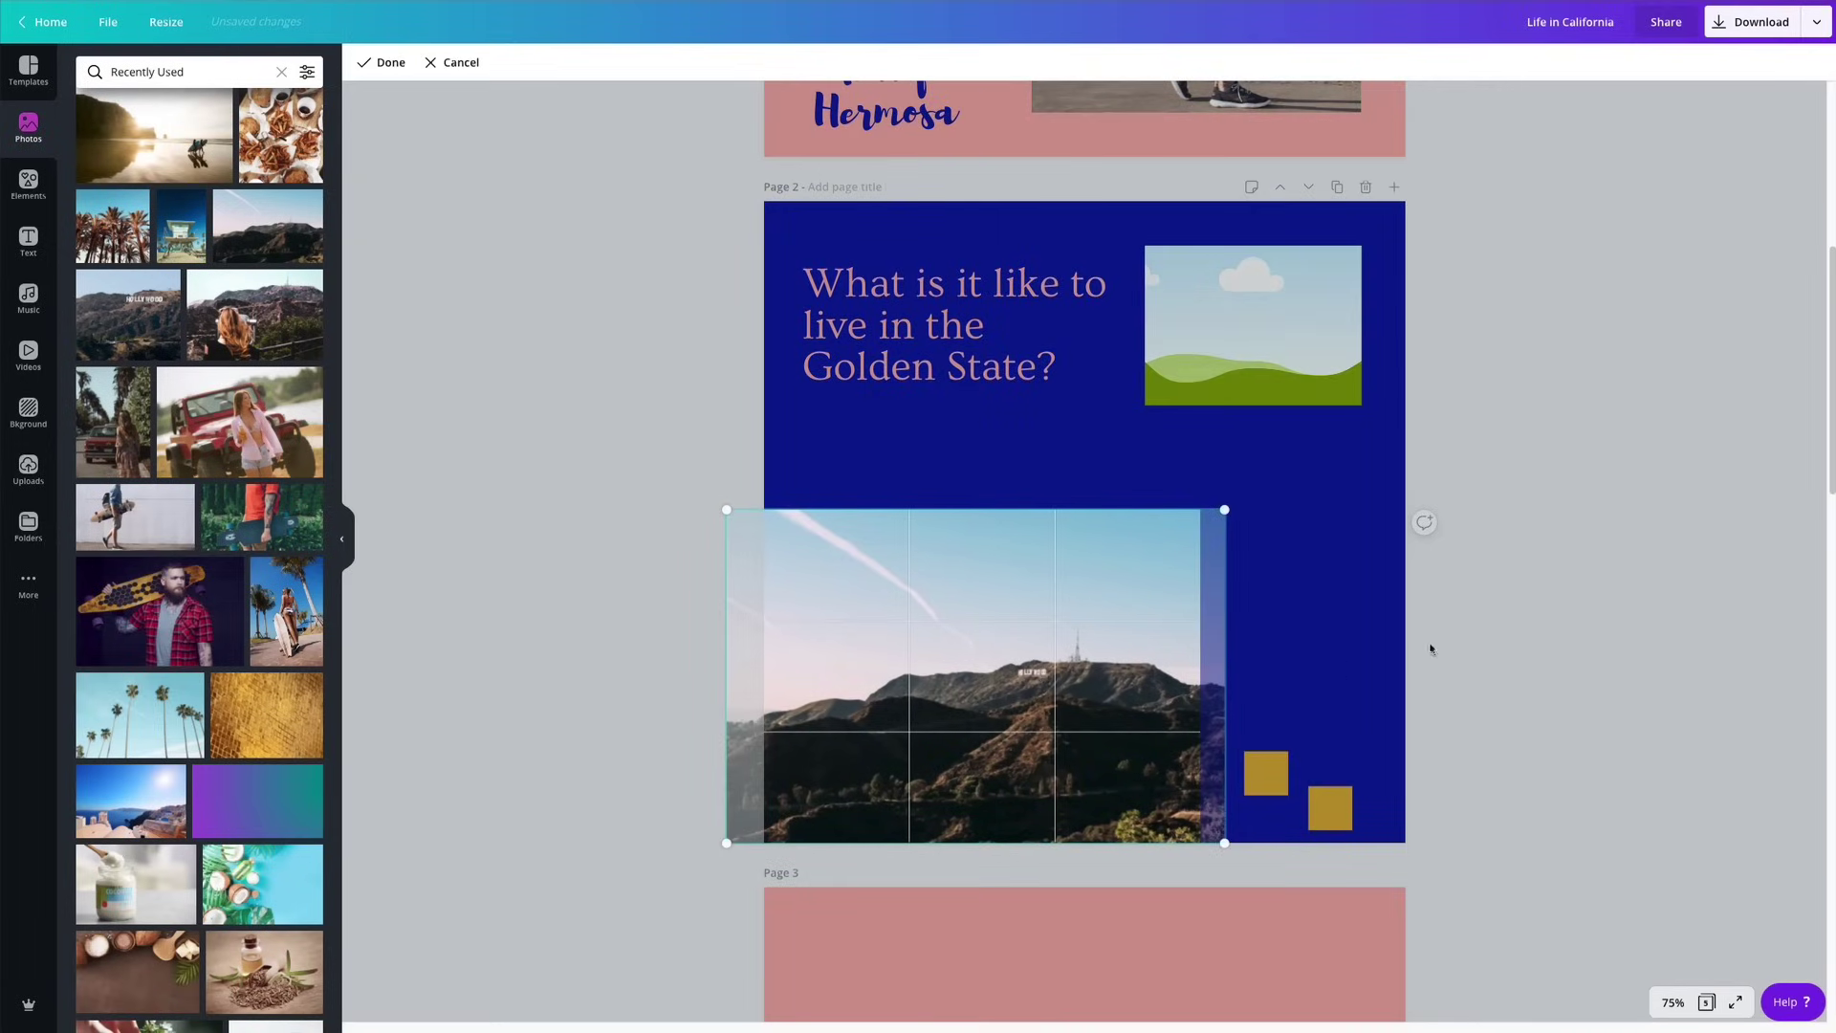
click(1521, 624)
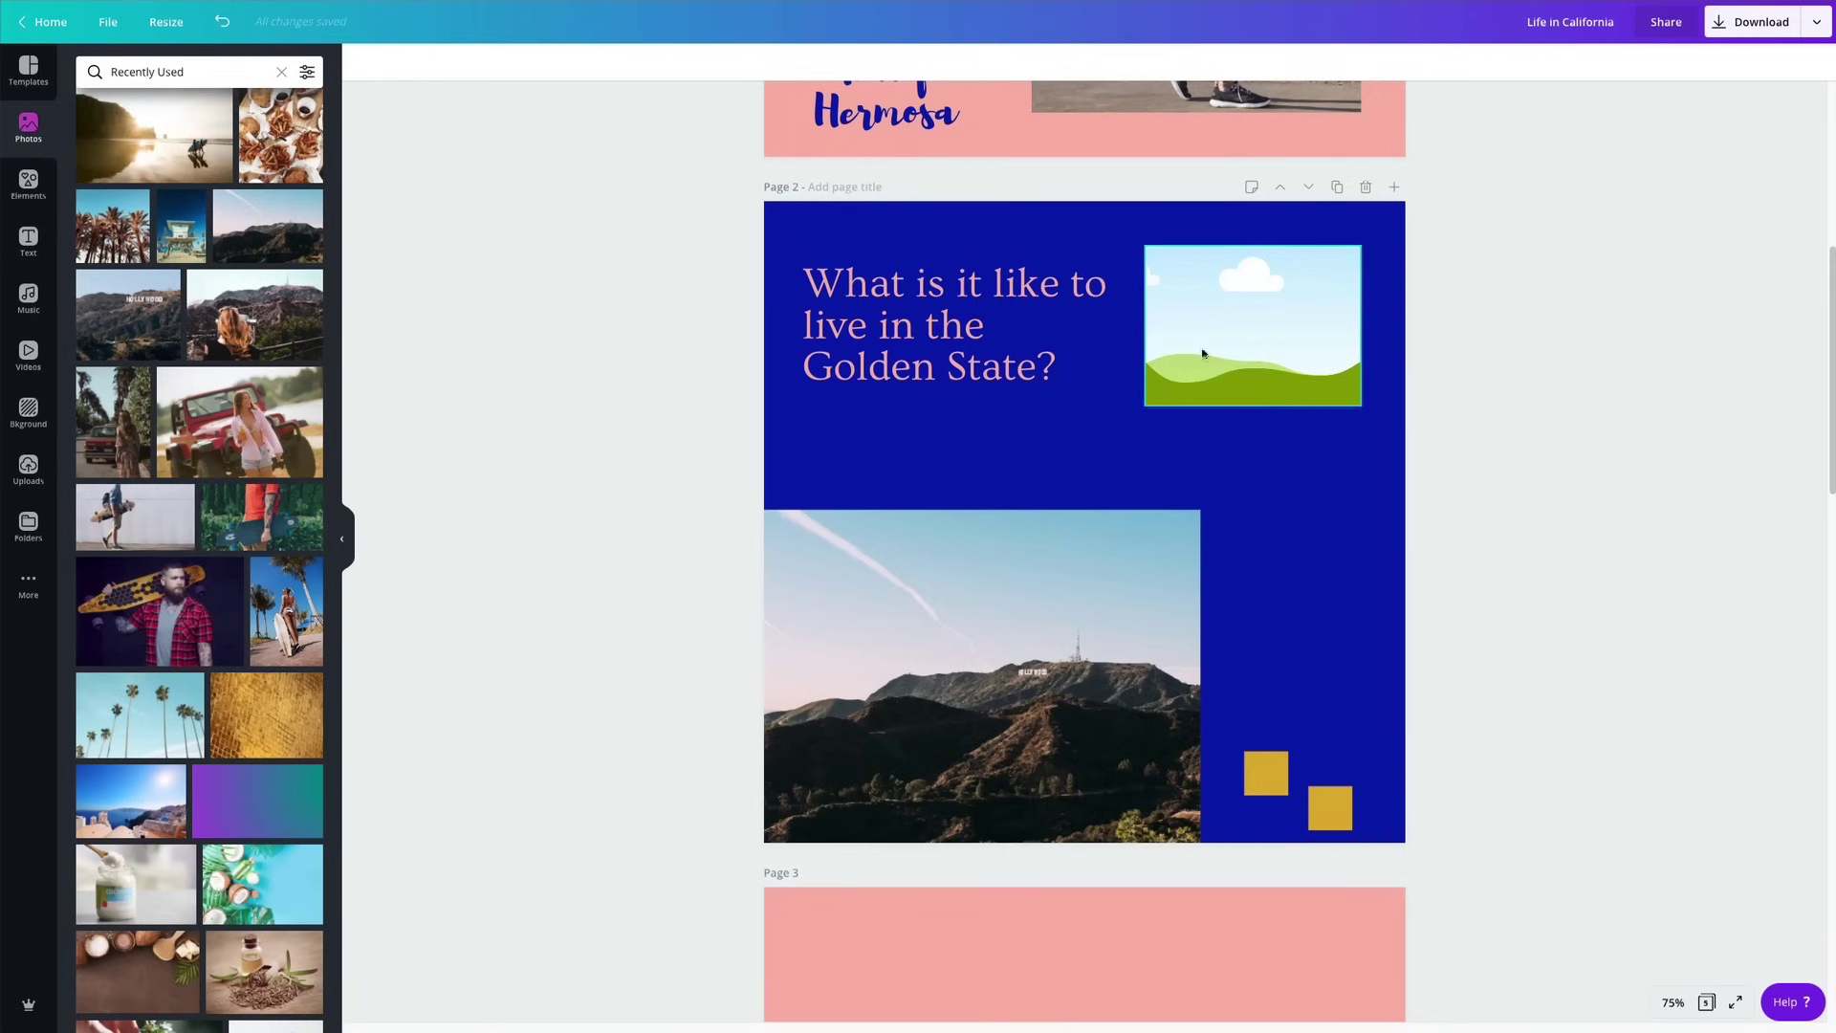
Put the woman-beside-a-red-car photo into page 2's upper-right frame and adjust its crop.
click(1248, 354)
scroll(153, 424, down, 1)
drag(134, 435, 1267, 333)
double_click(1246, 337)
click(1554, 382)
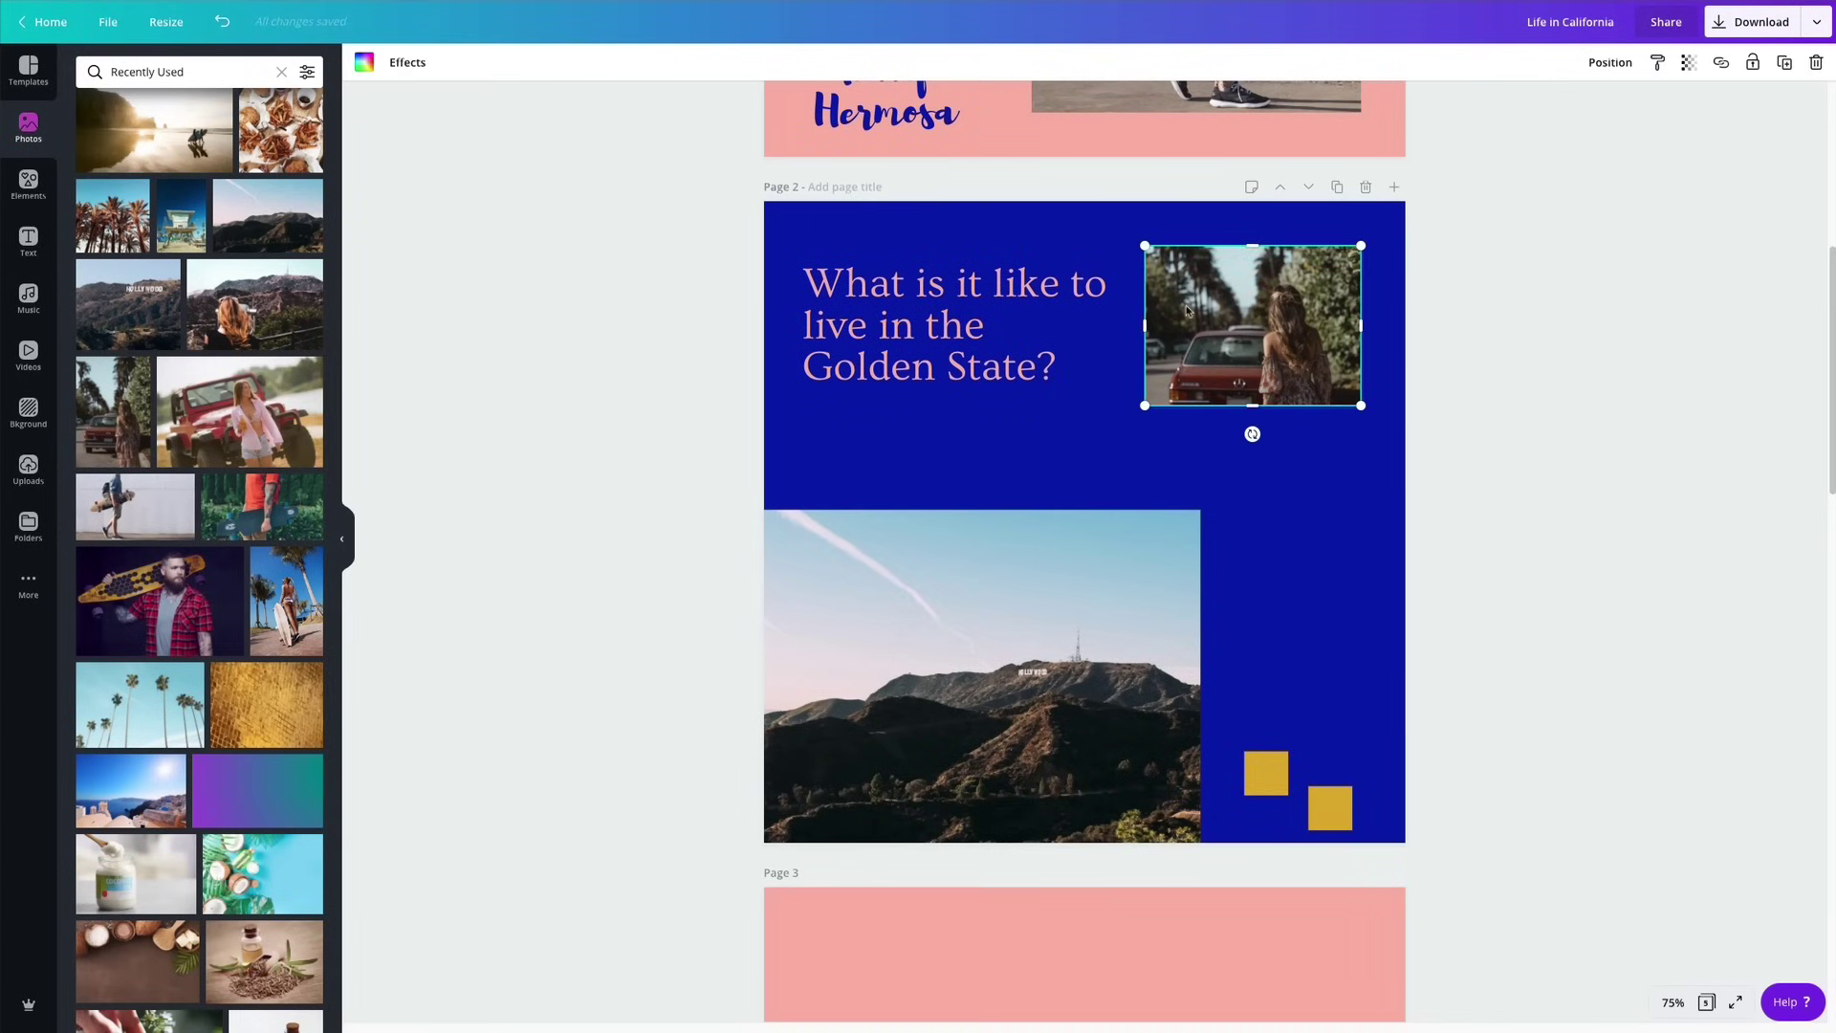
click(1608, 389)
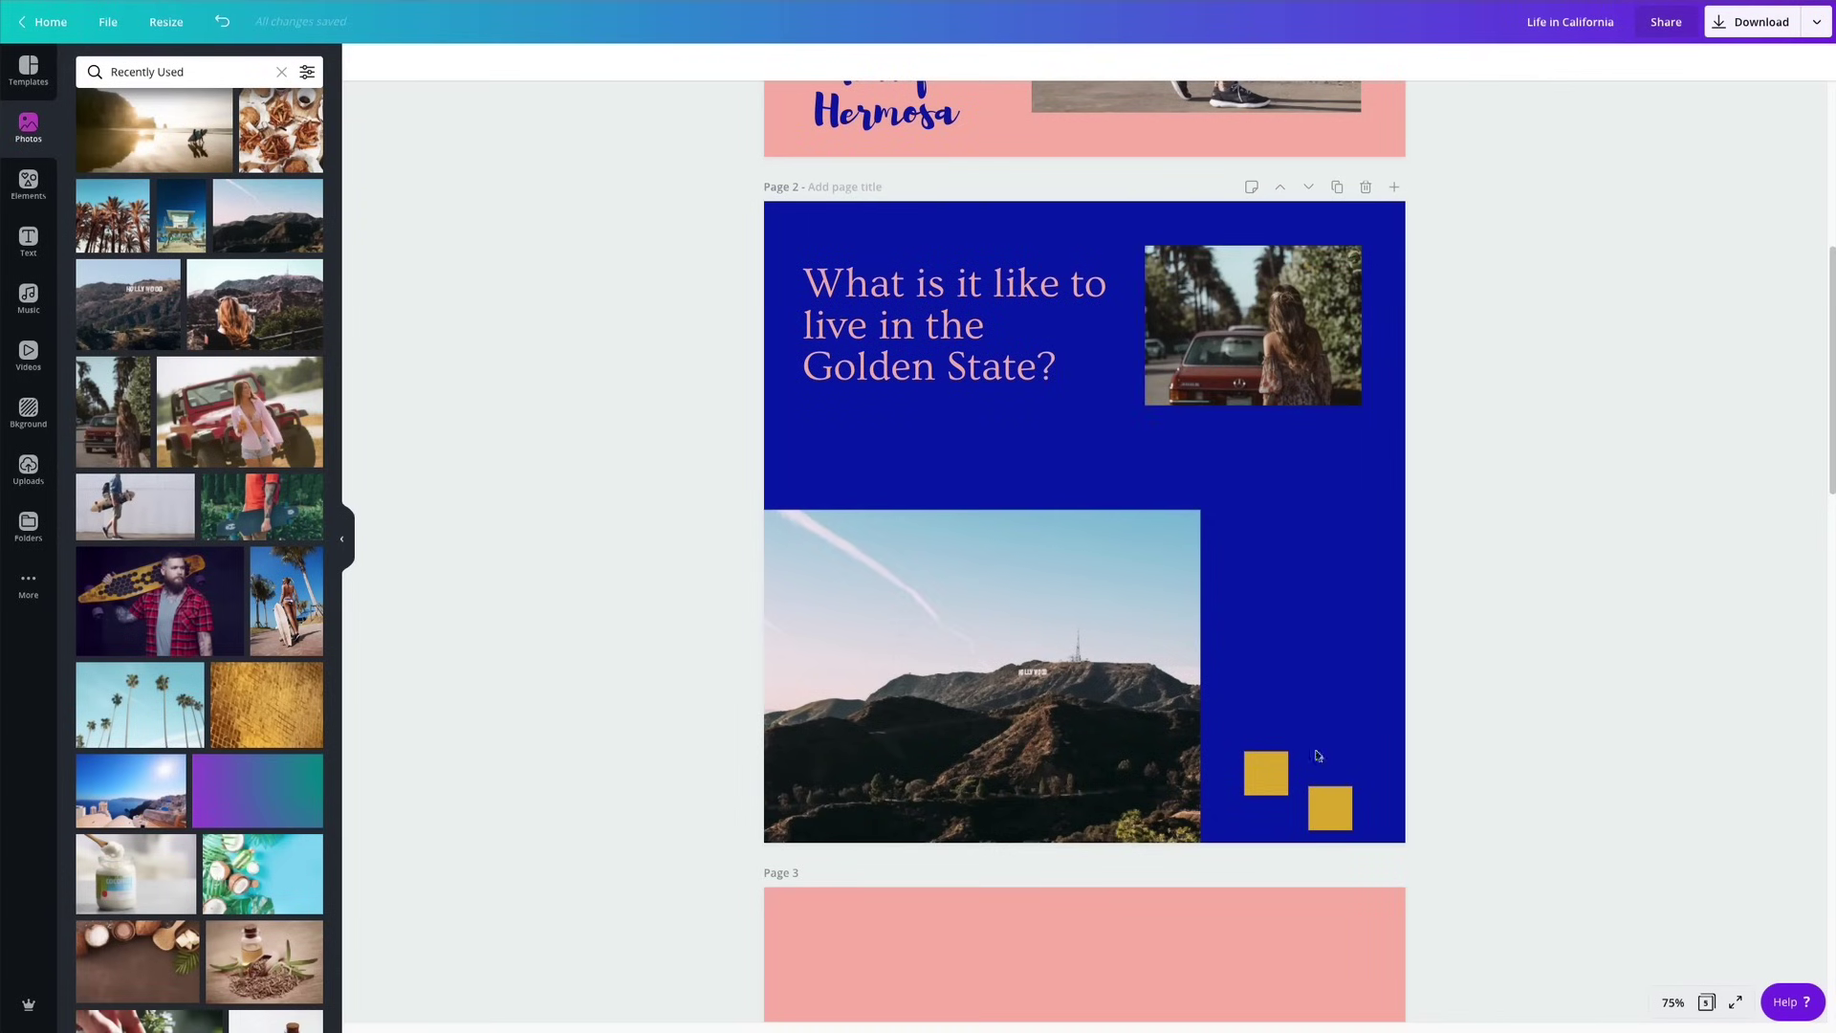
scroll(703, 246, up, 3)
drag(688, 250, 904, 287)
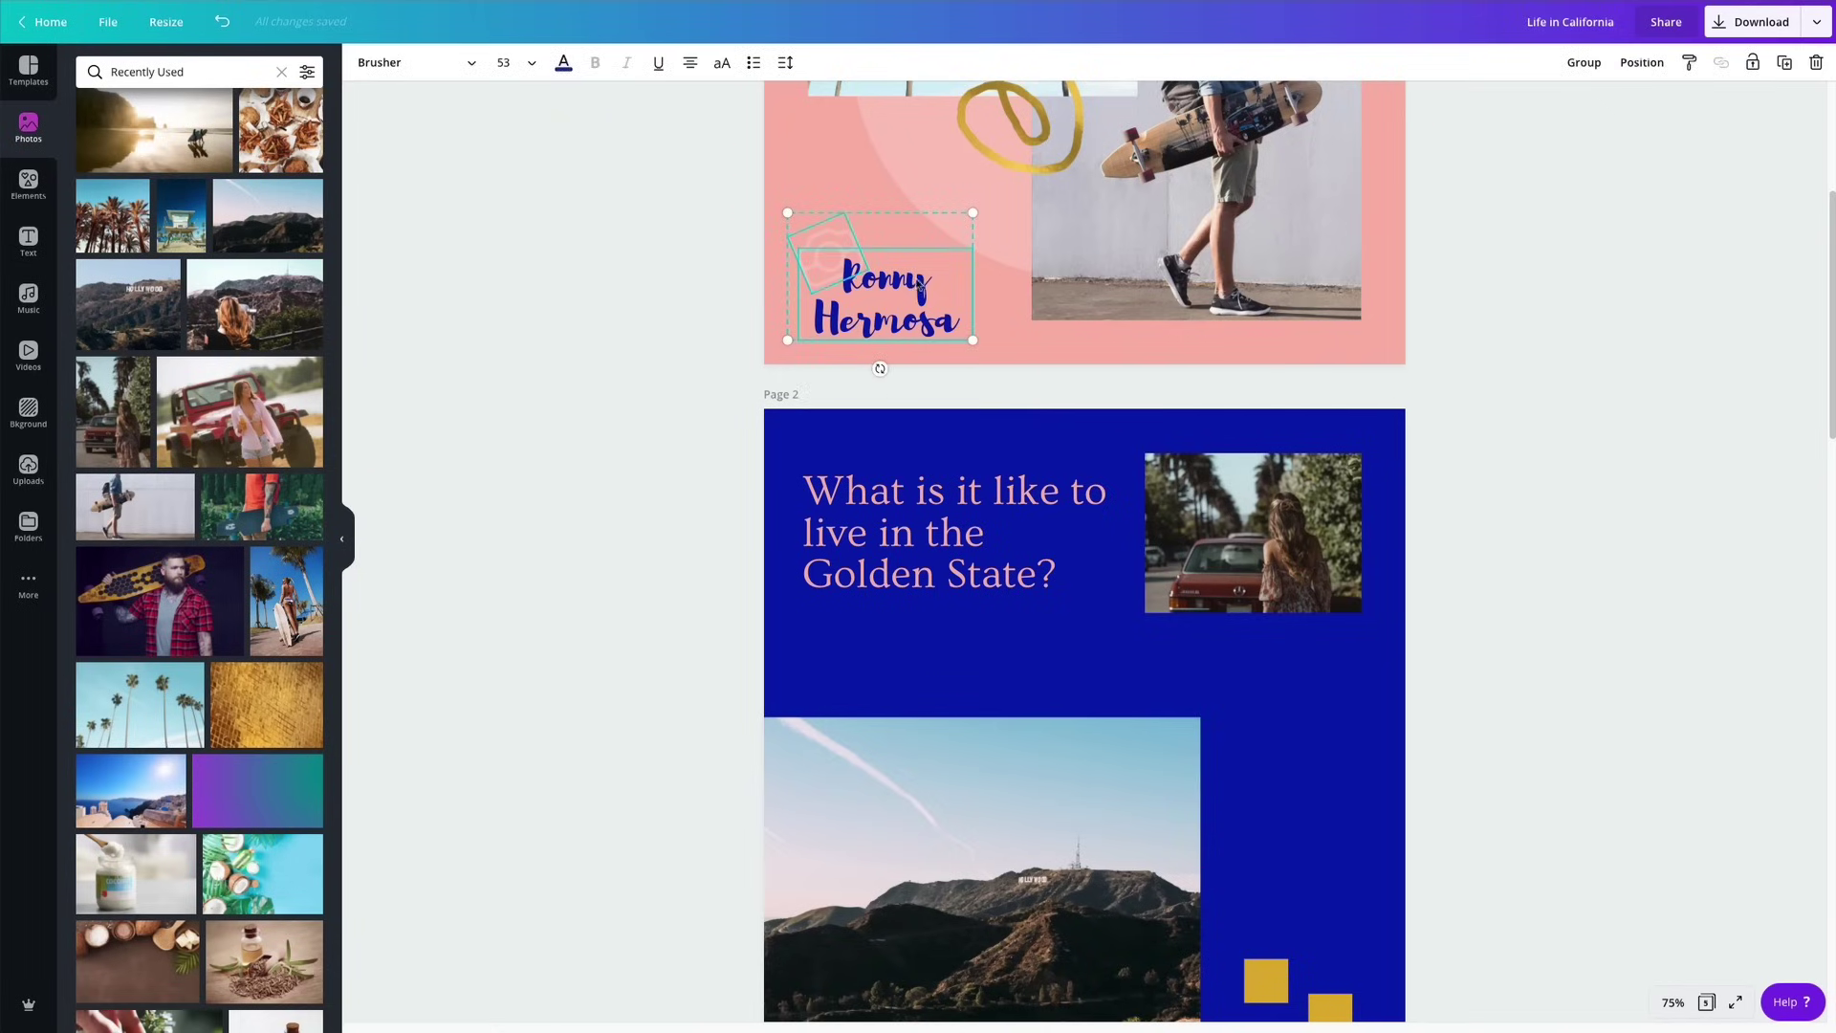
Reduce the line height of the creator's name on the cover from 1 to 0.92.
click(669, 287)
click(854, 263)
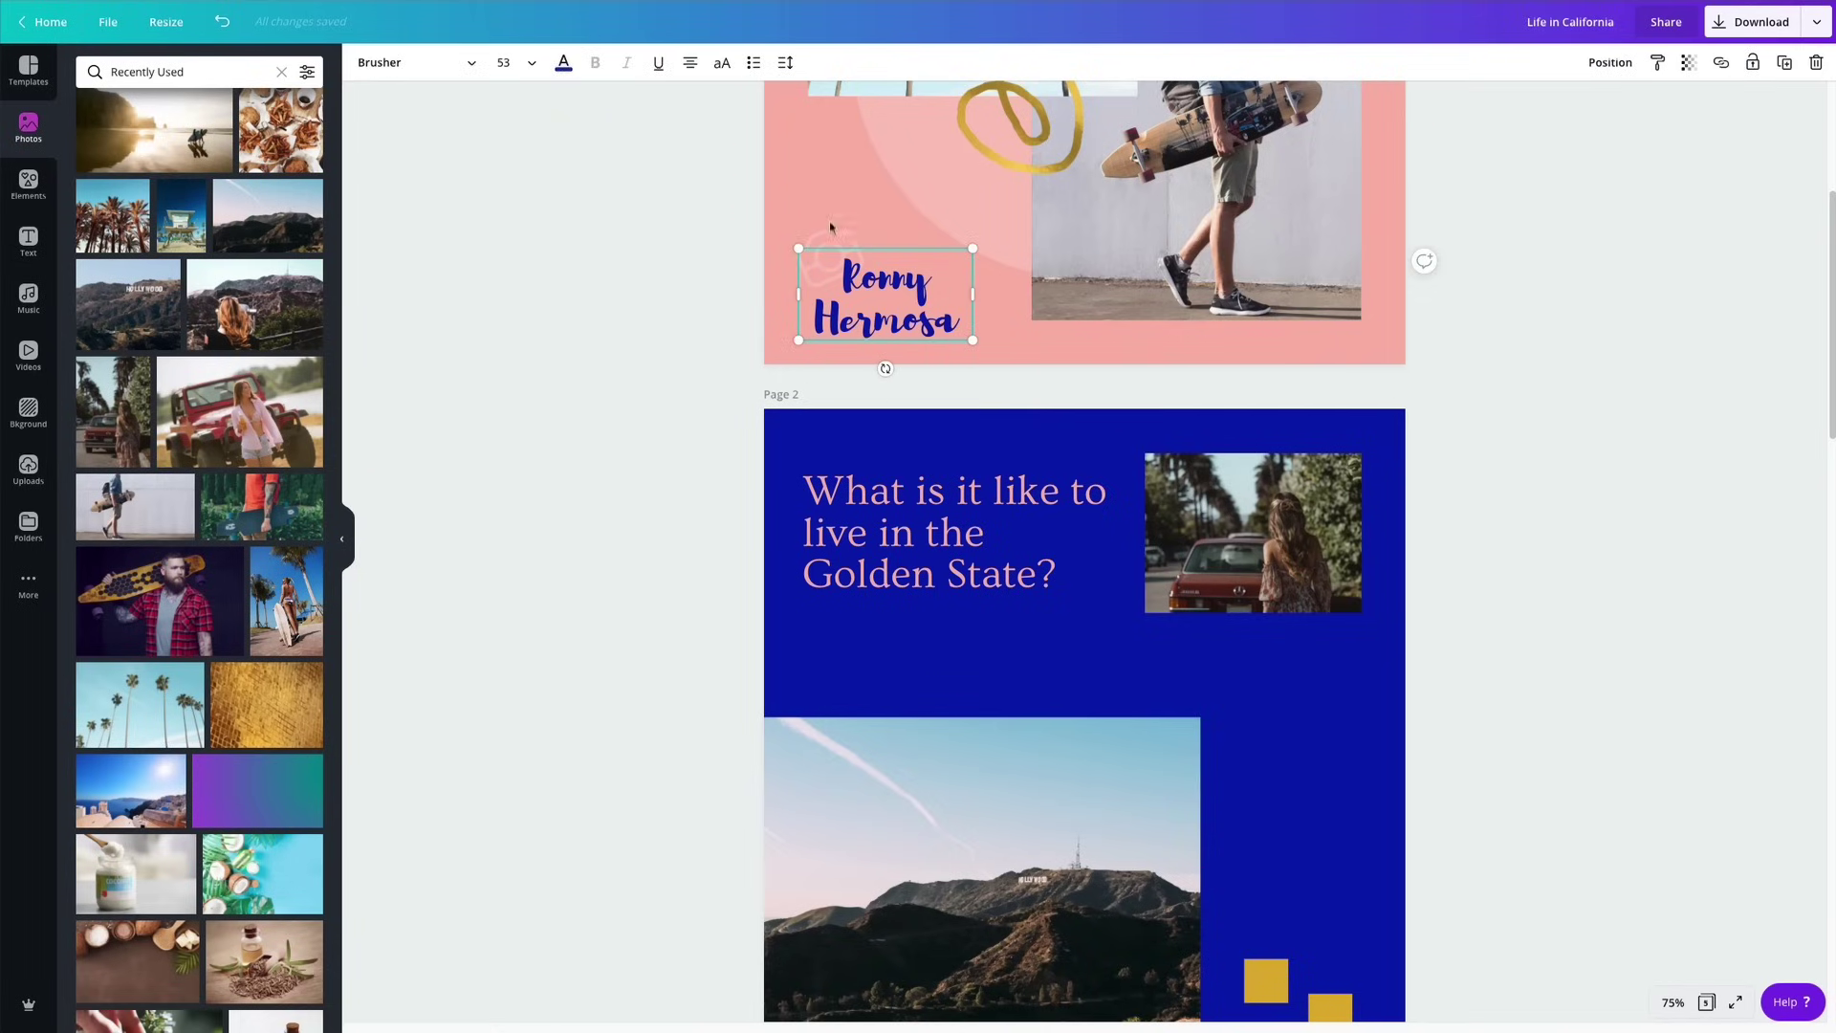
click(783, 63)
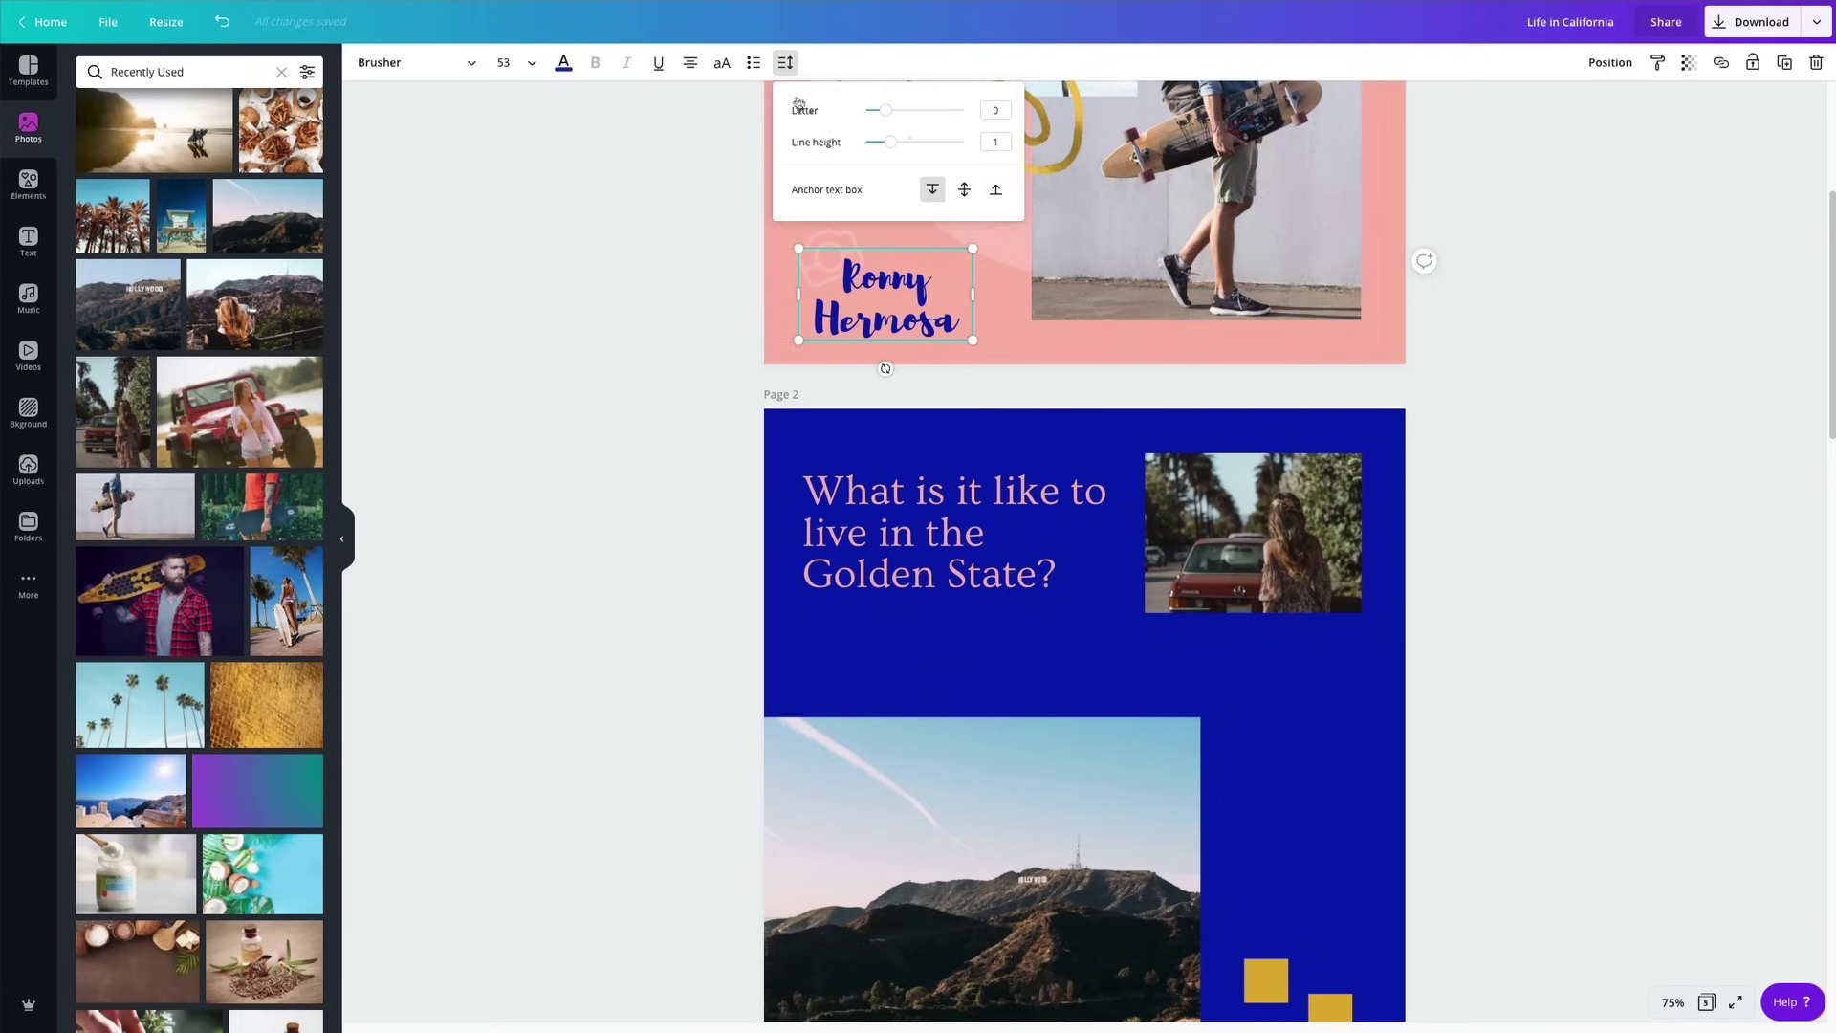
drag(894, 151, 887, 151)
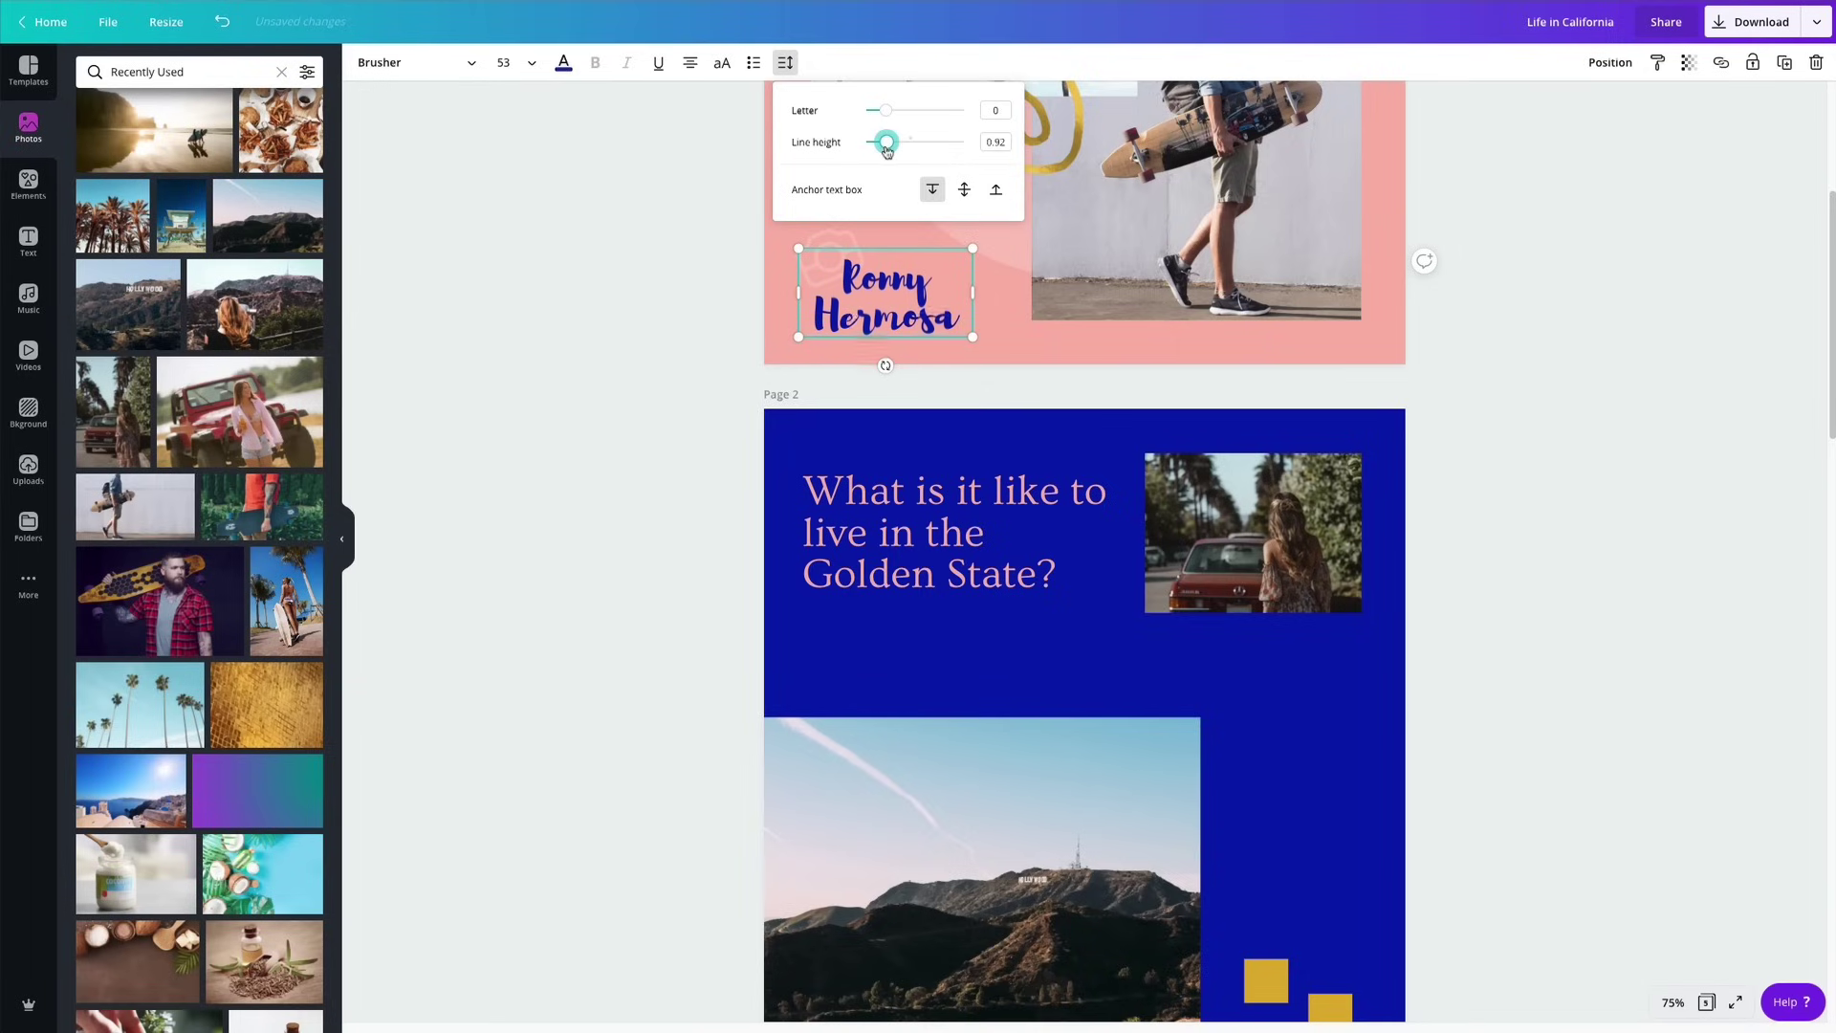
click(599, 349)
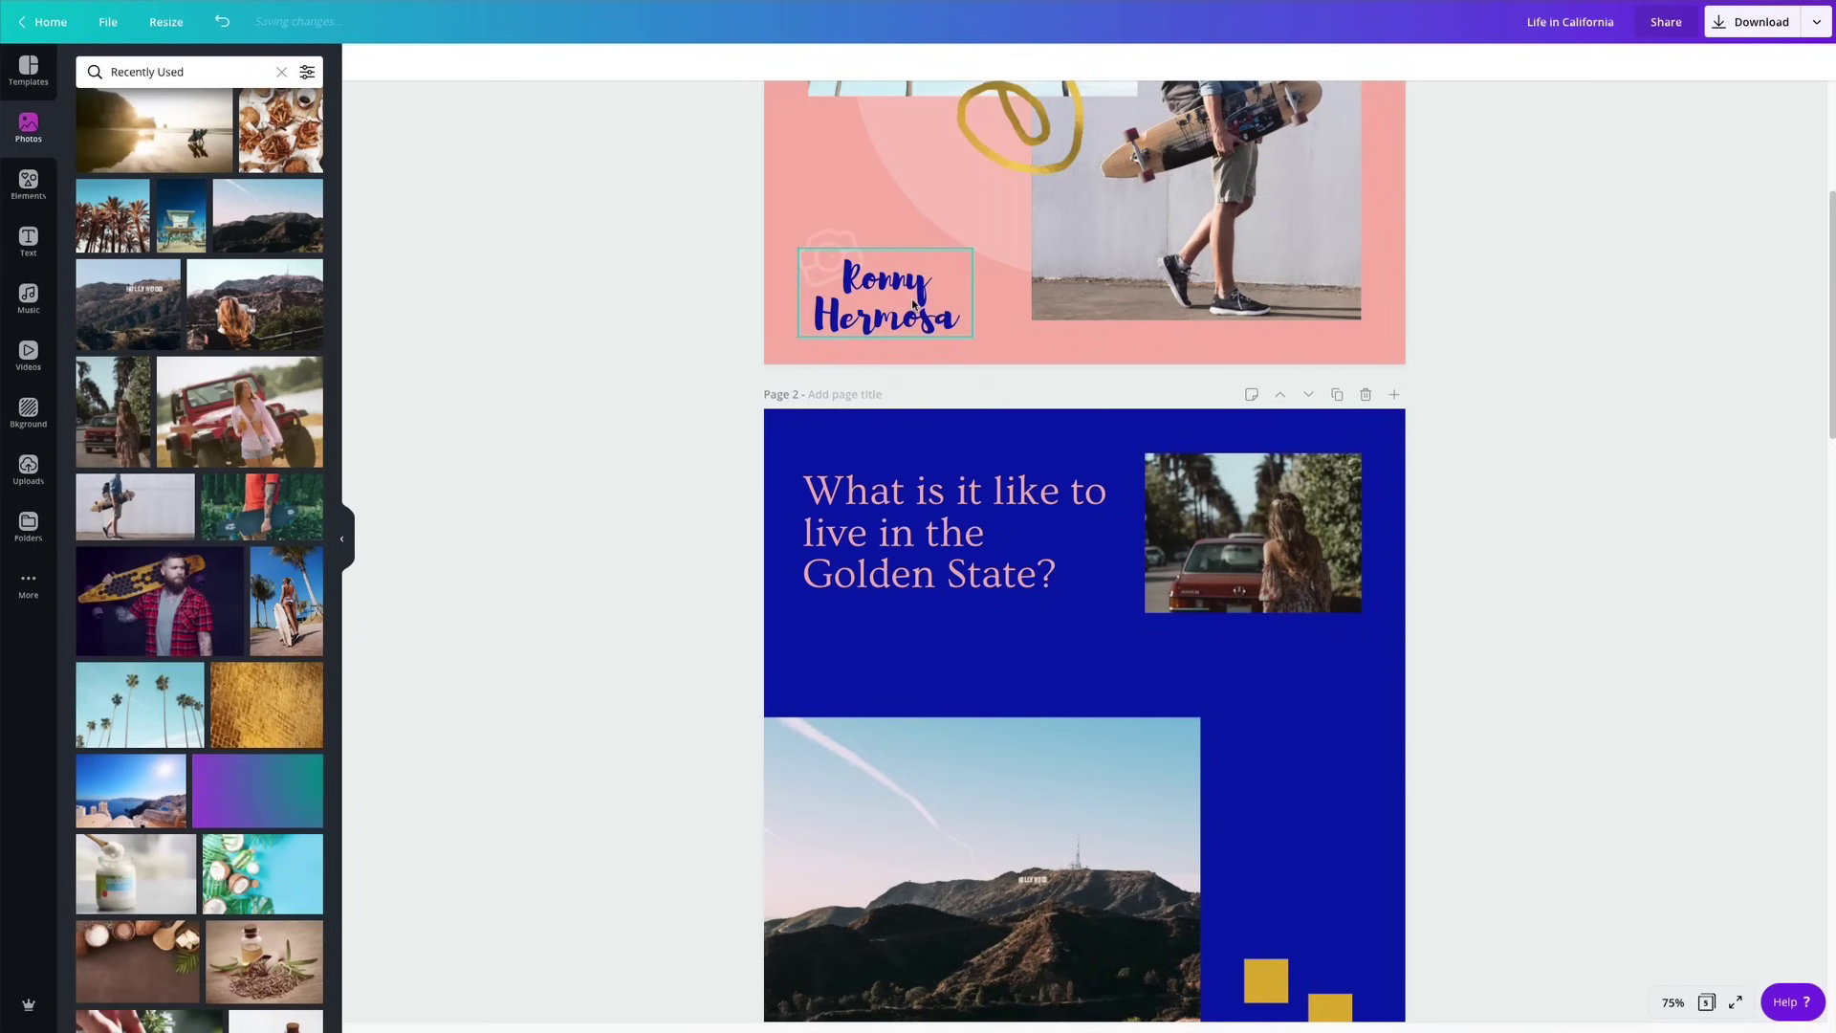
scroll(1516, 335, up, 3)
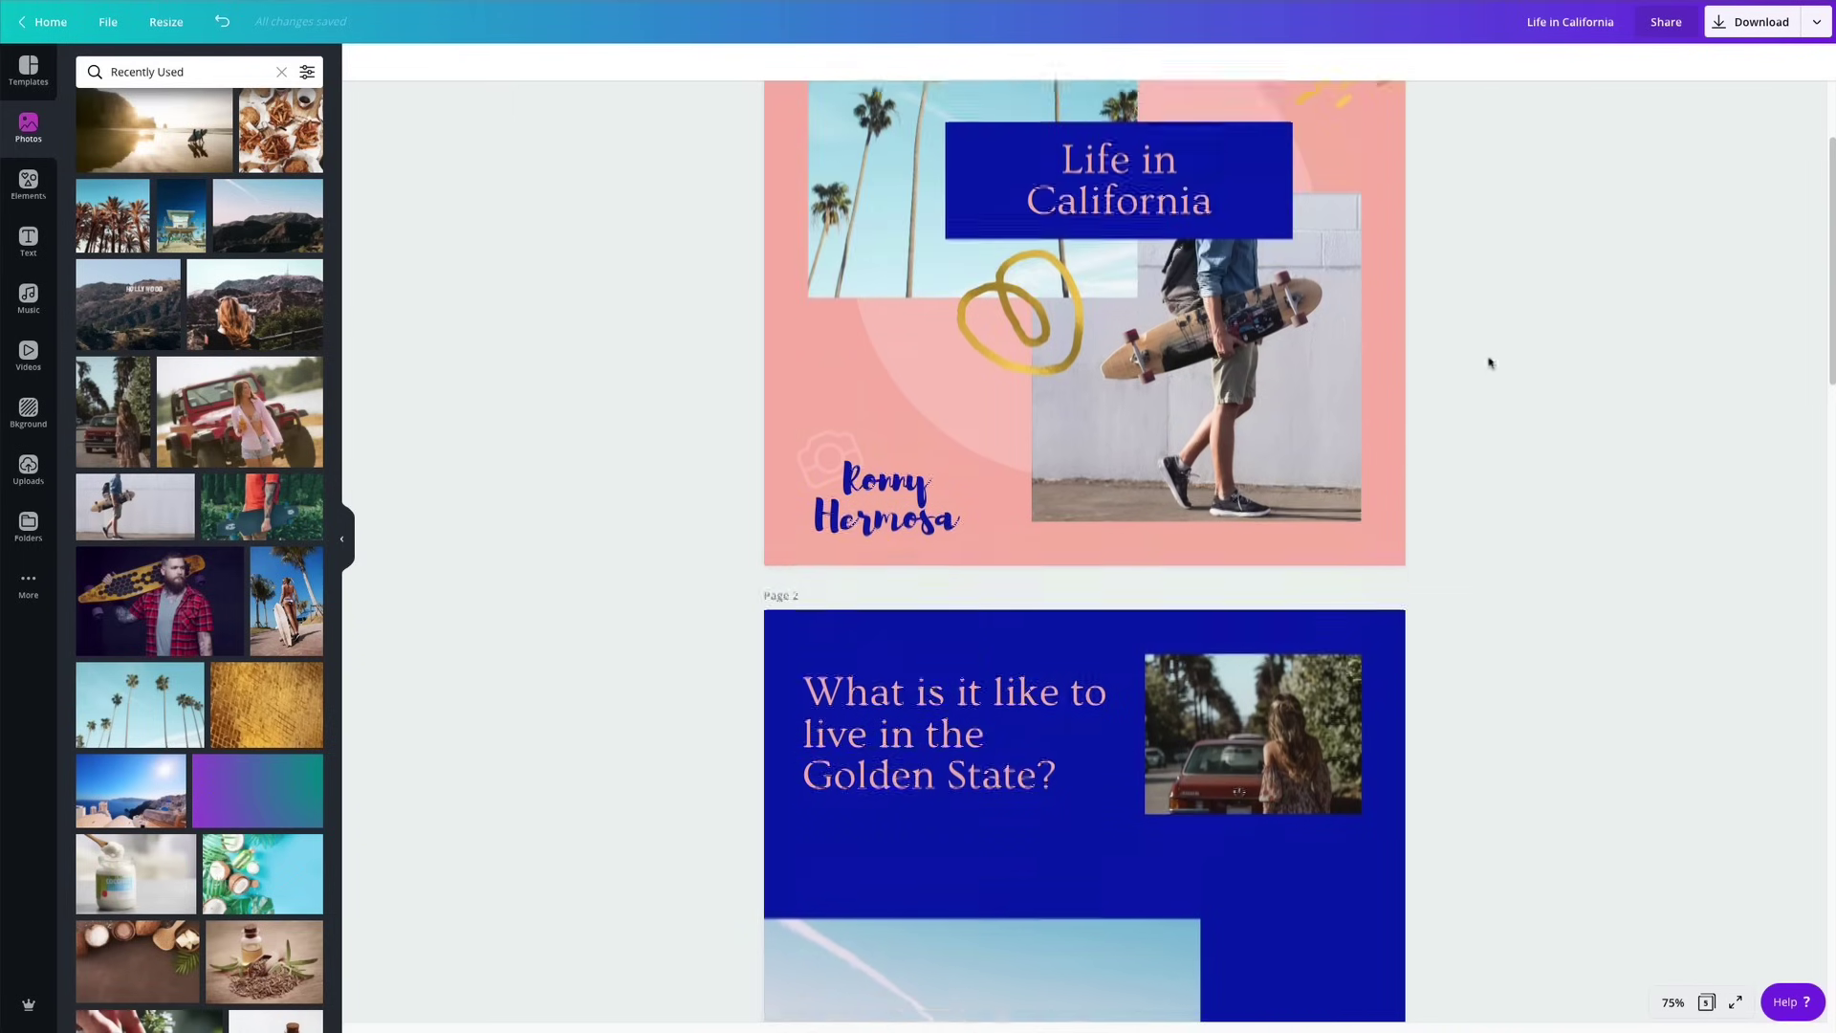
scroll(1489, 363, down, 3)
drag(665, 276, 832, 260)
Group the logo with the name, duplicate the group, and place the copy in page 2's bottom-right corner.
click(1583, 62)
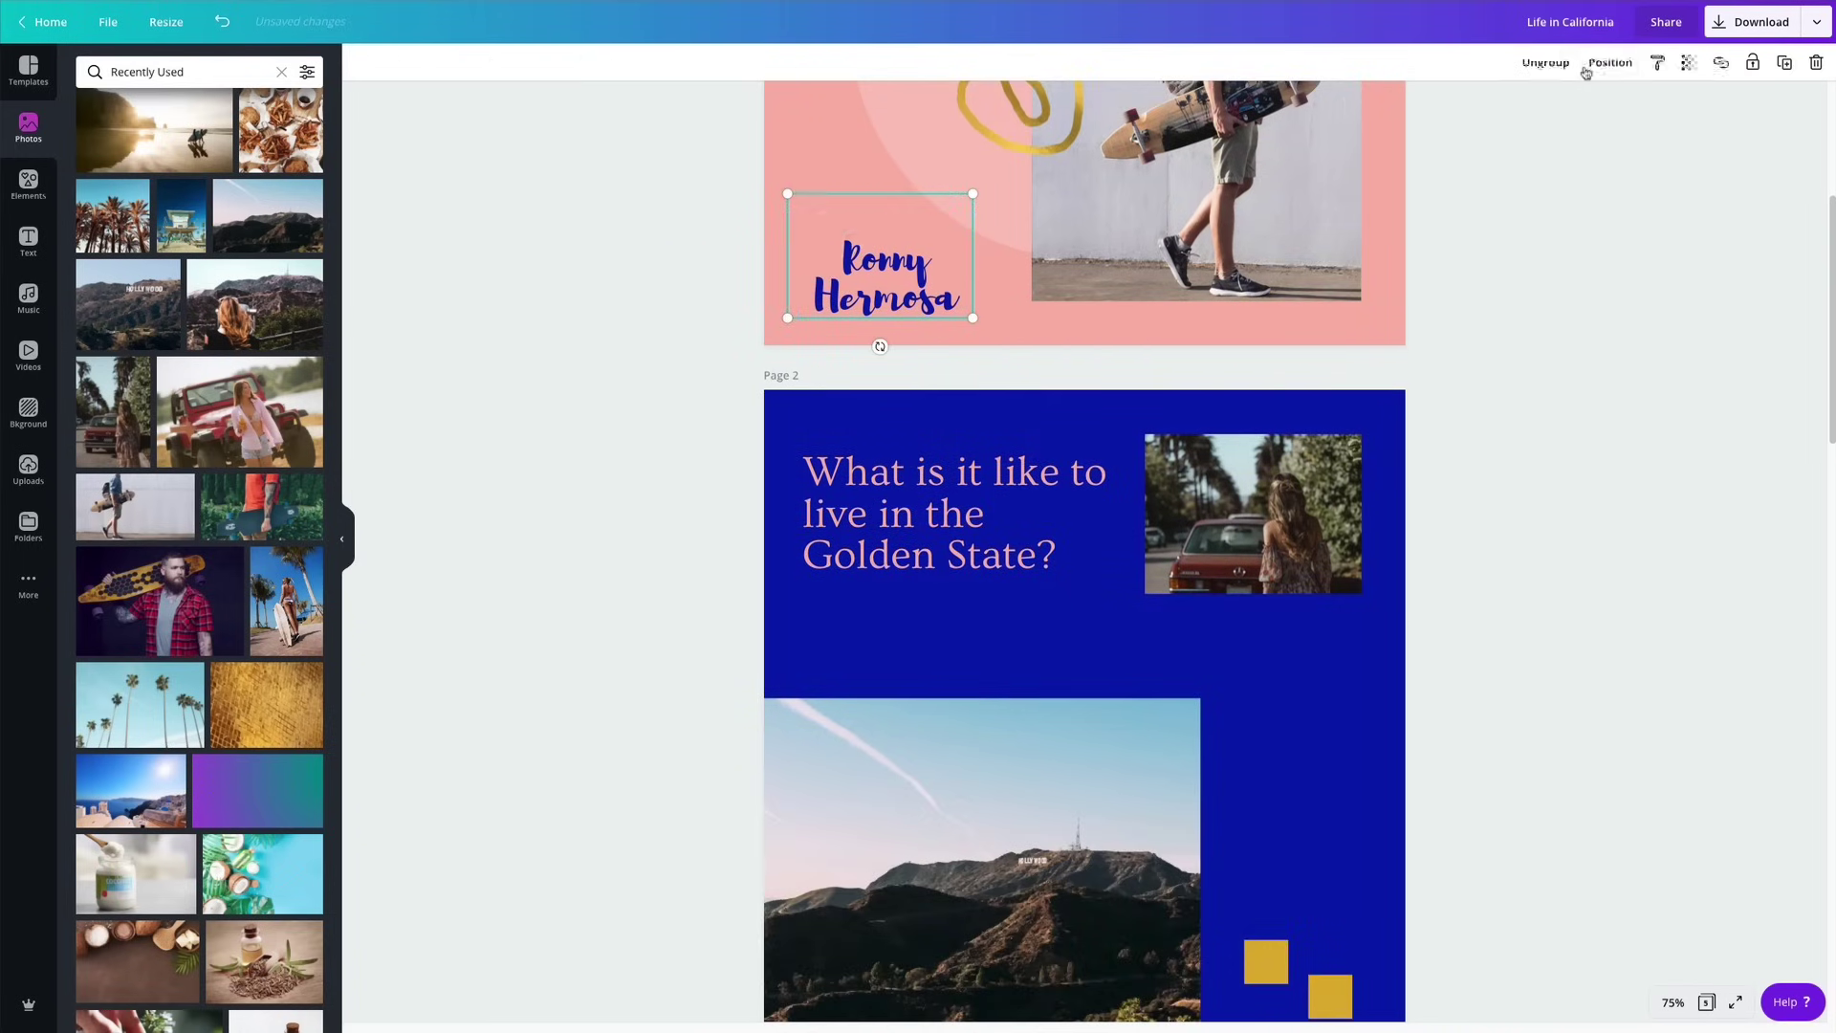
click(1784, 62)
drag(885, 287, 1311, 800)
scroll(1311, 804, down, 3)
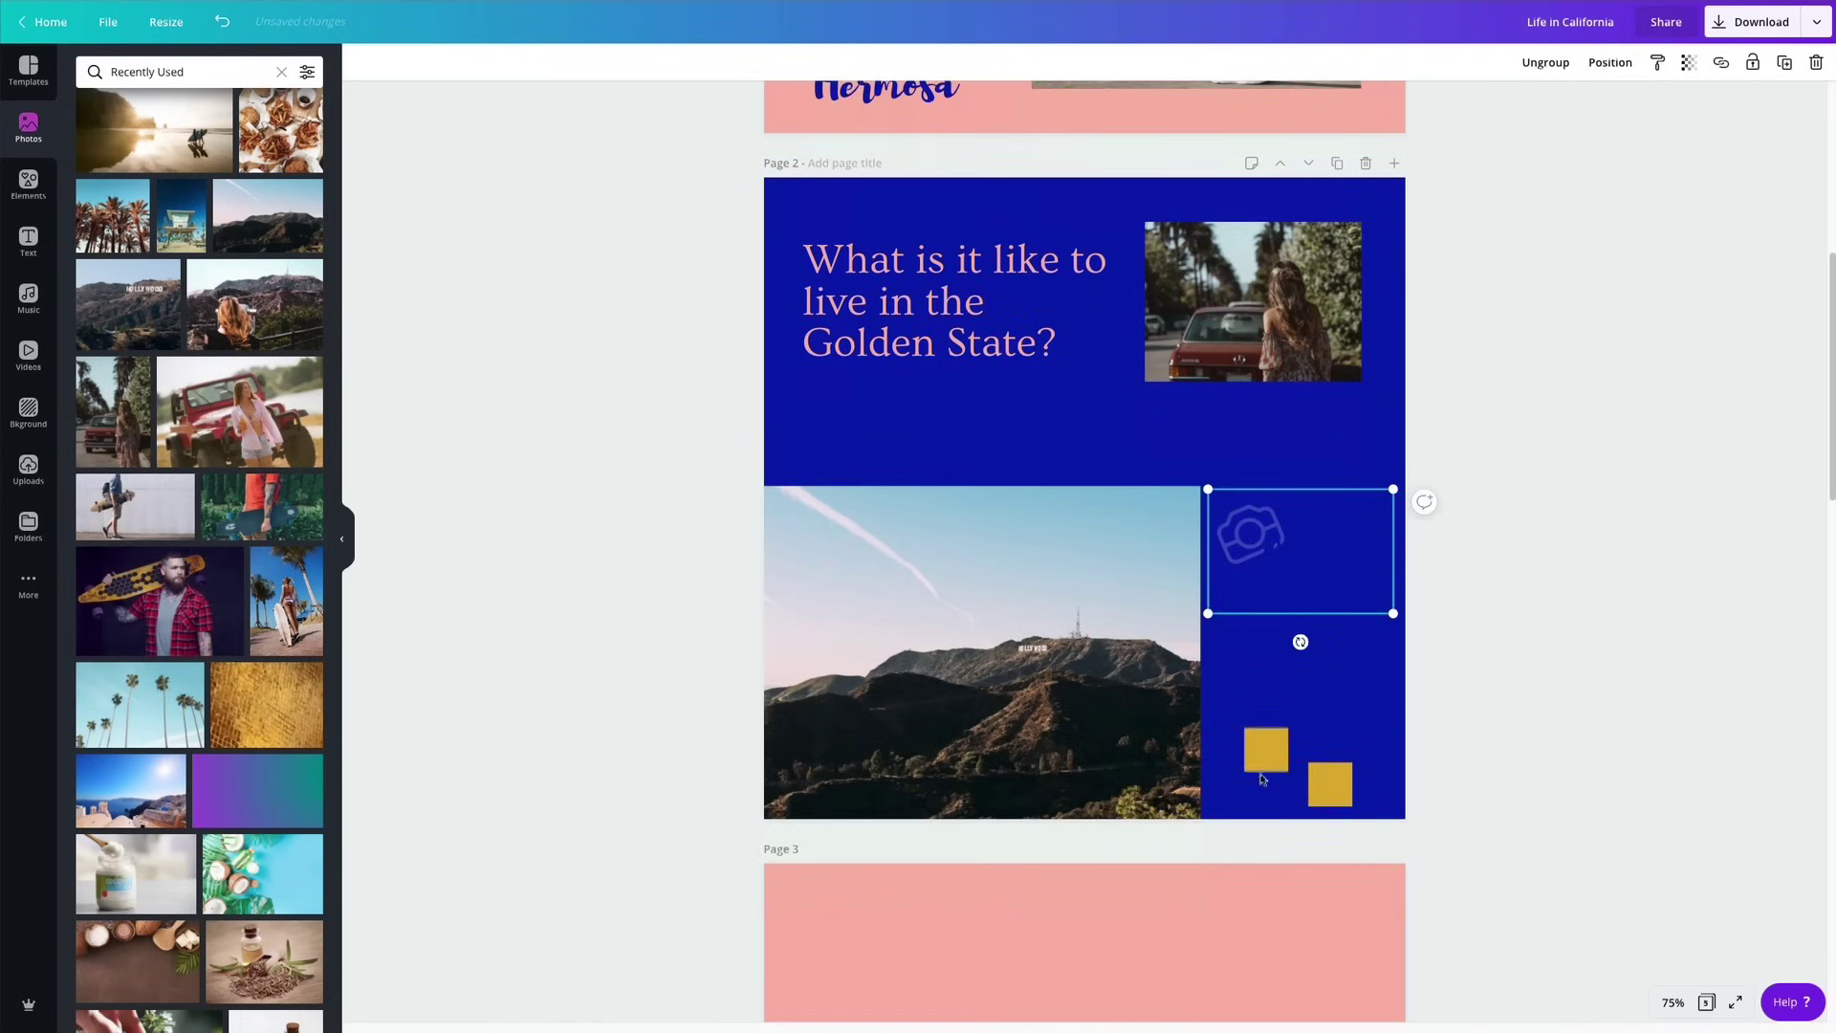
drag(1254, 683, 1115, 1022)
drag(1258, 533, 1282, 736)
click(1542, 512)
Recolour the copied name text pink.
click(1317, 786)
click(562, 64)
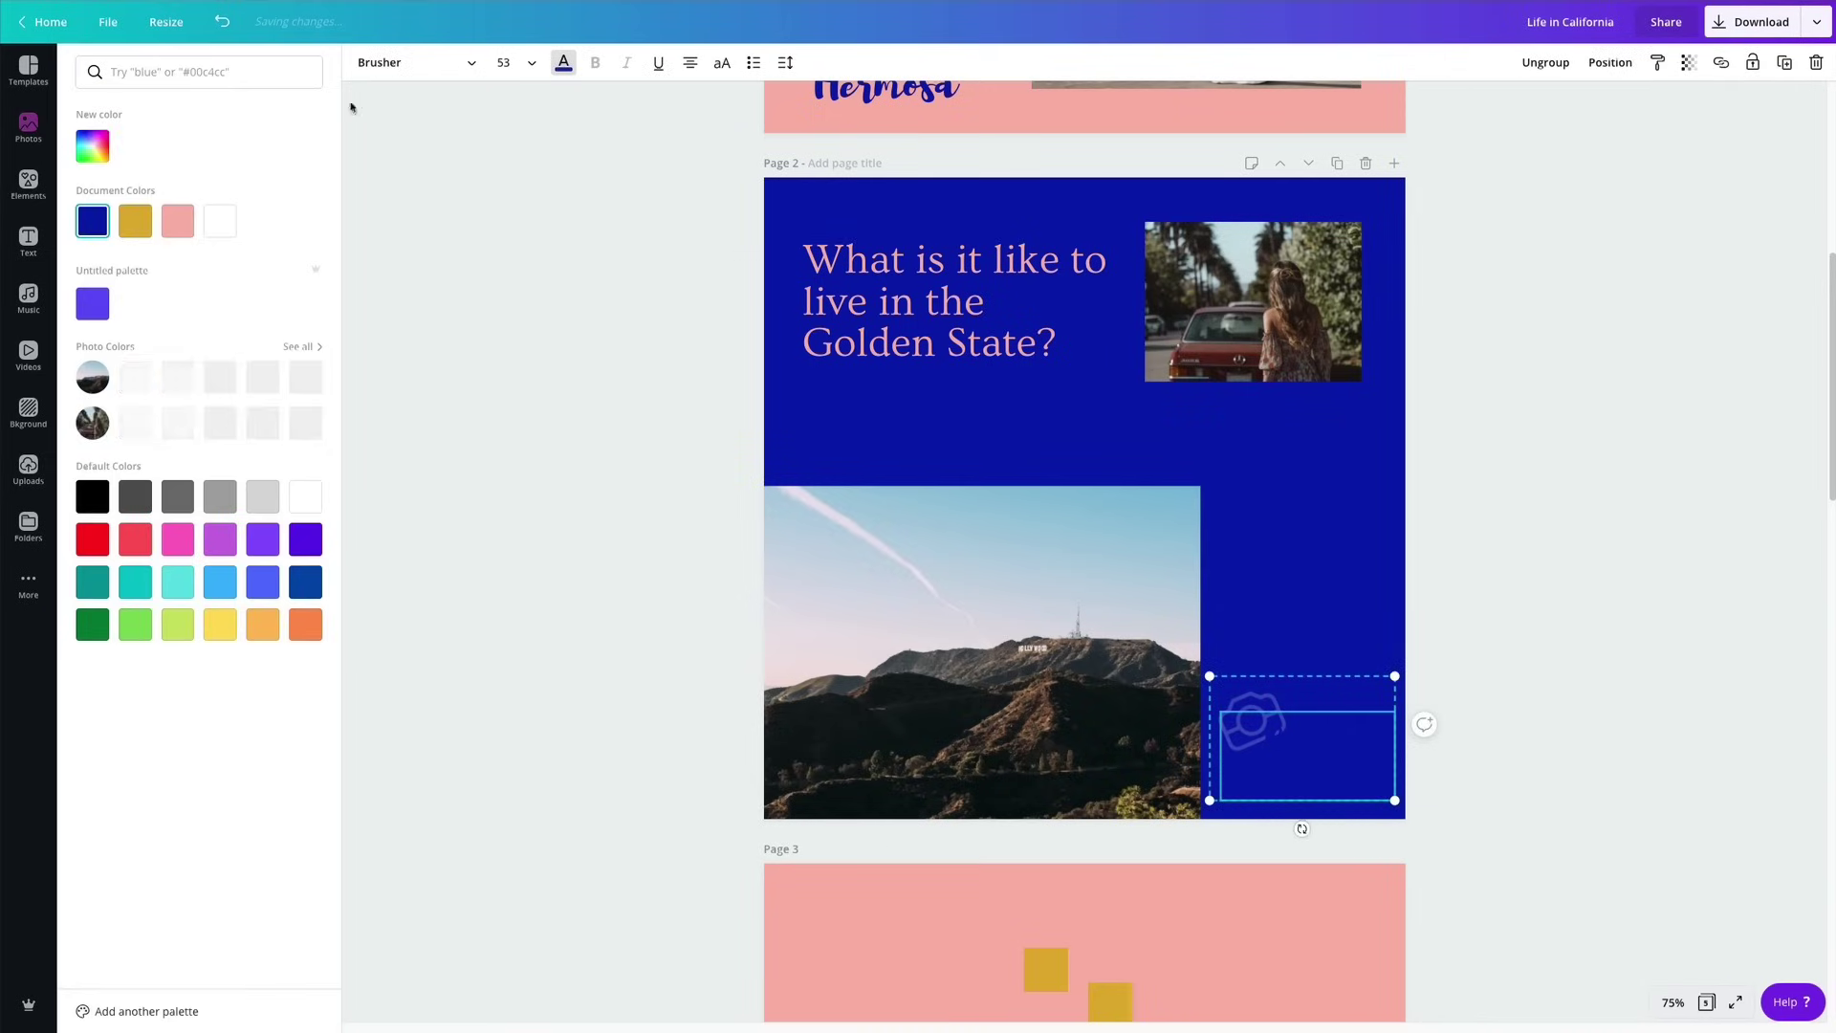
click(177, 221)
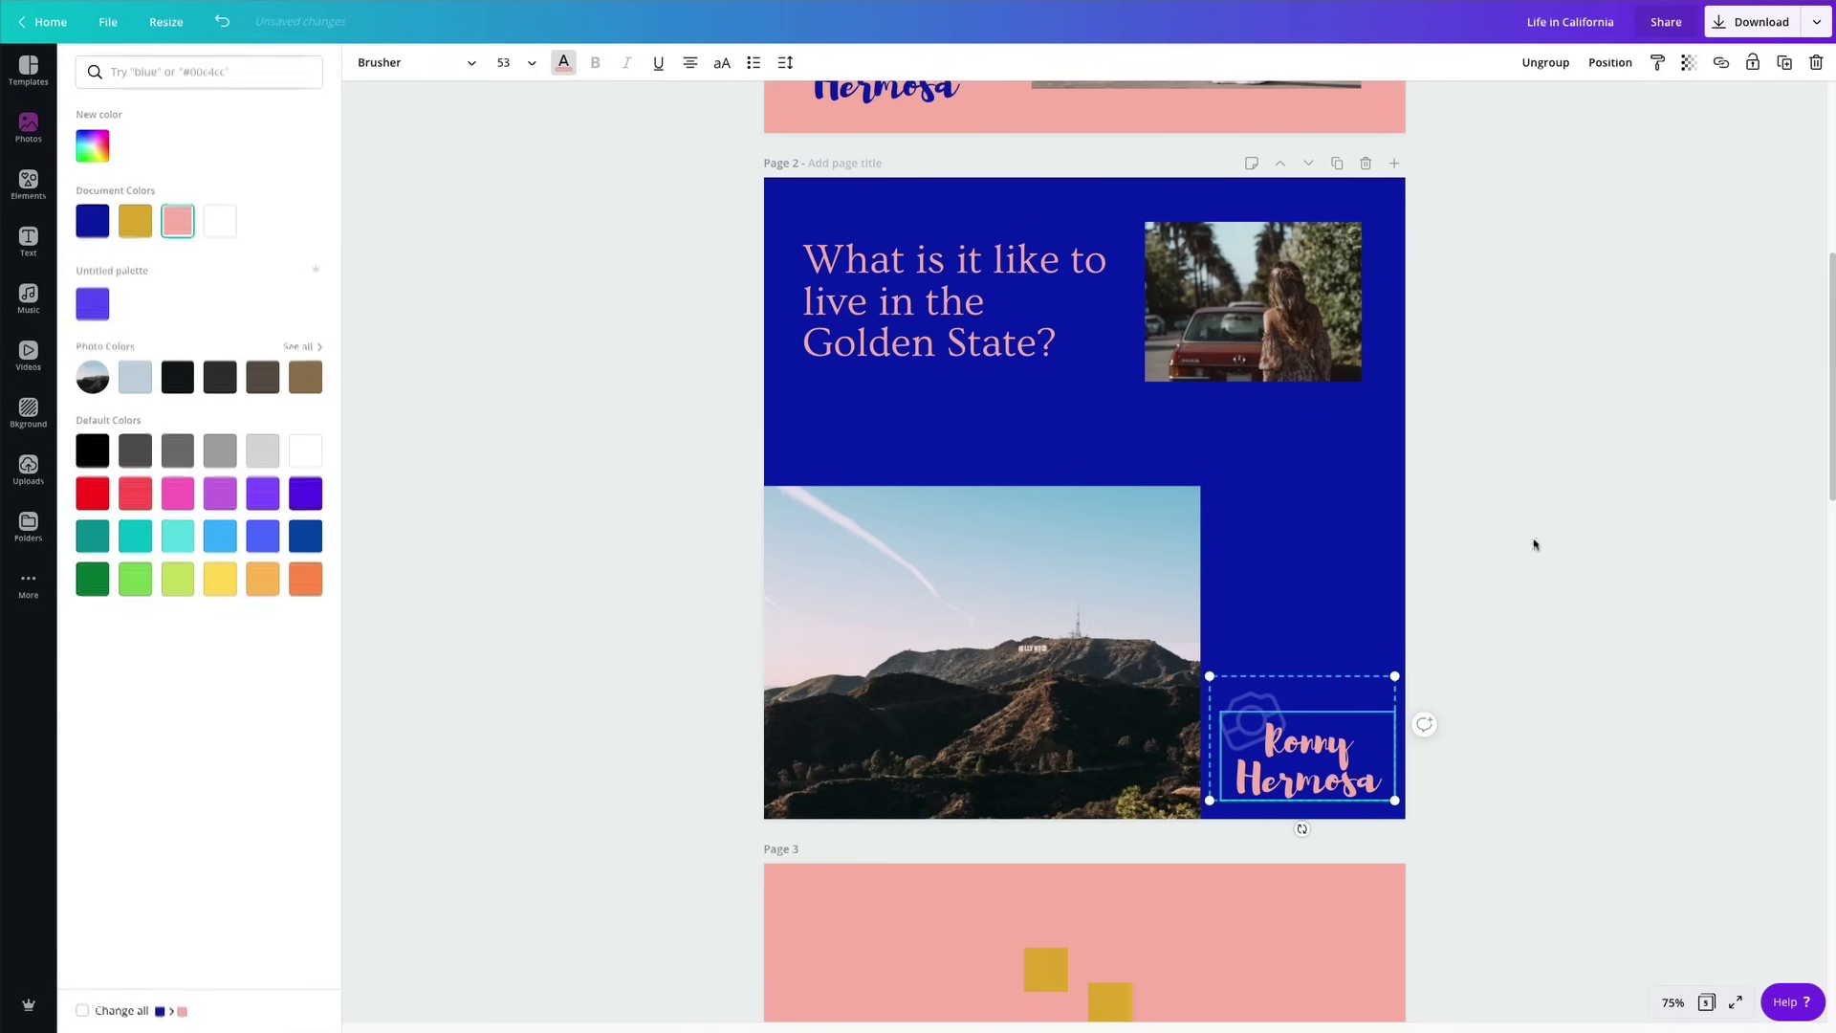
click(1258, 705)
click(1582, 613)
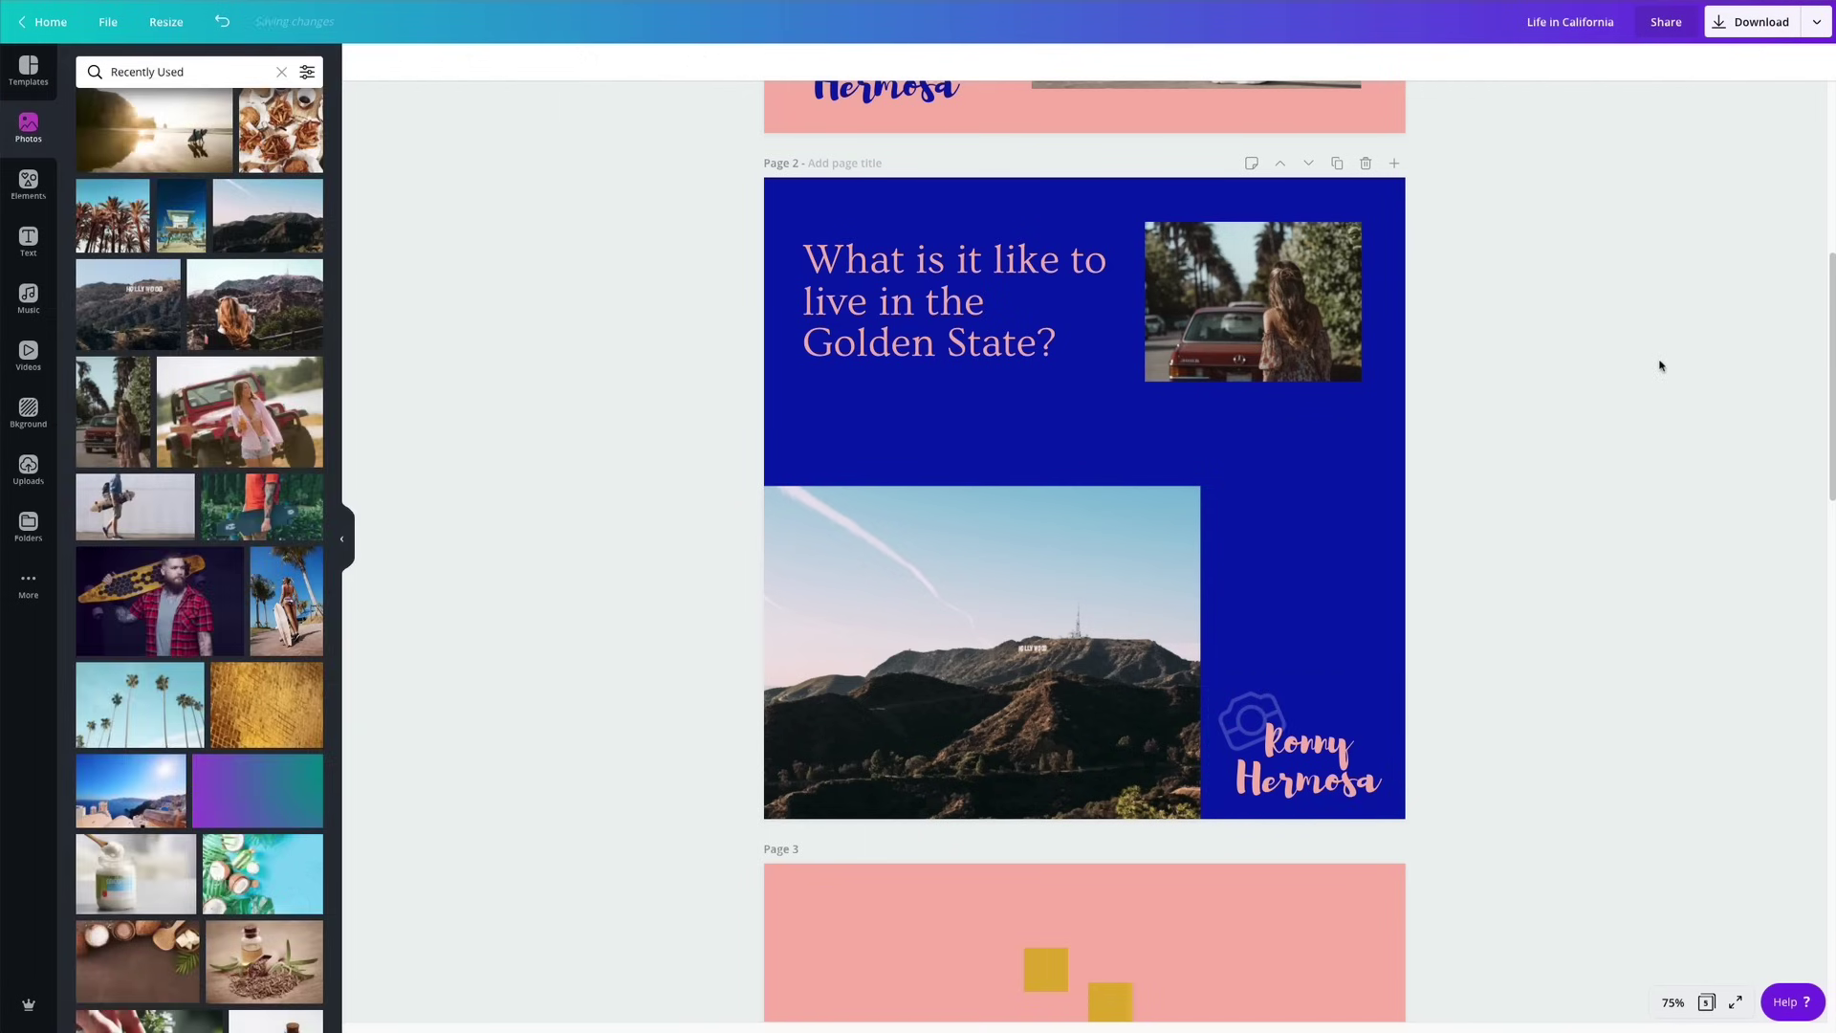
scroll(1661, 367, down, 2)
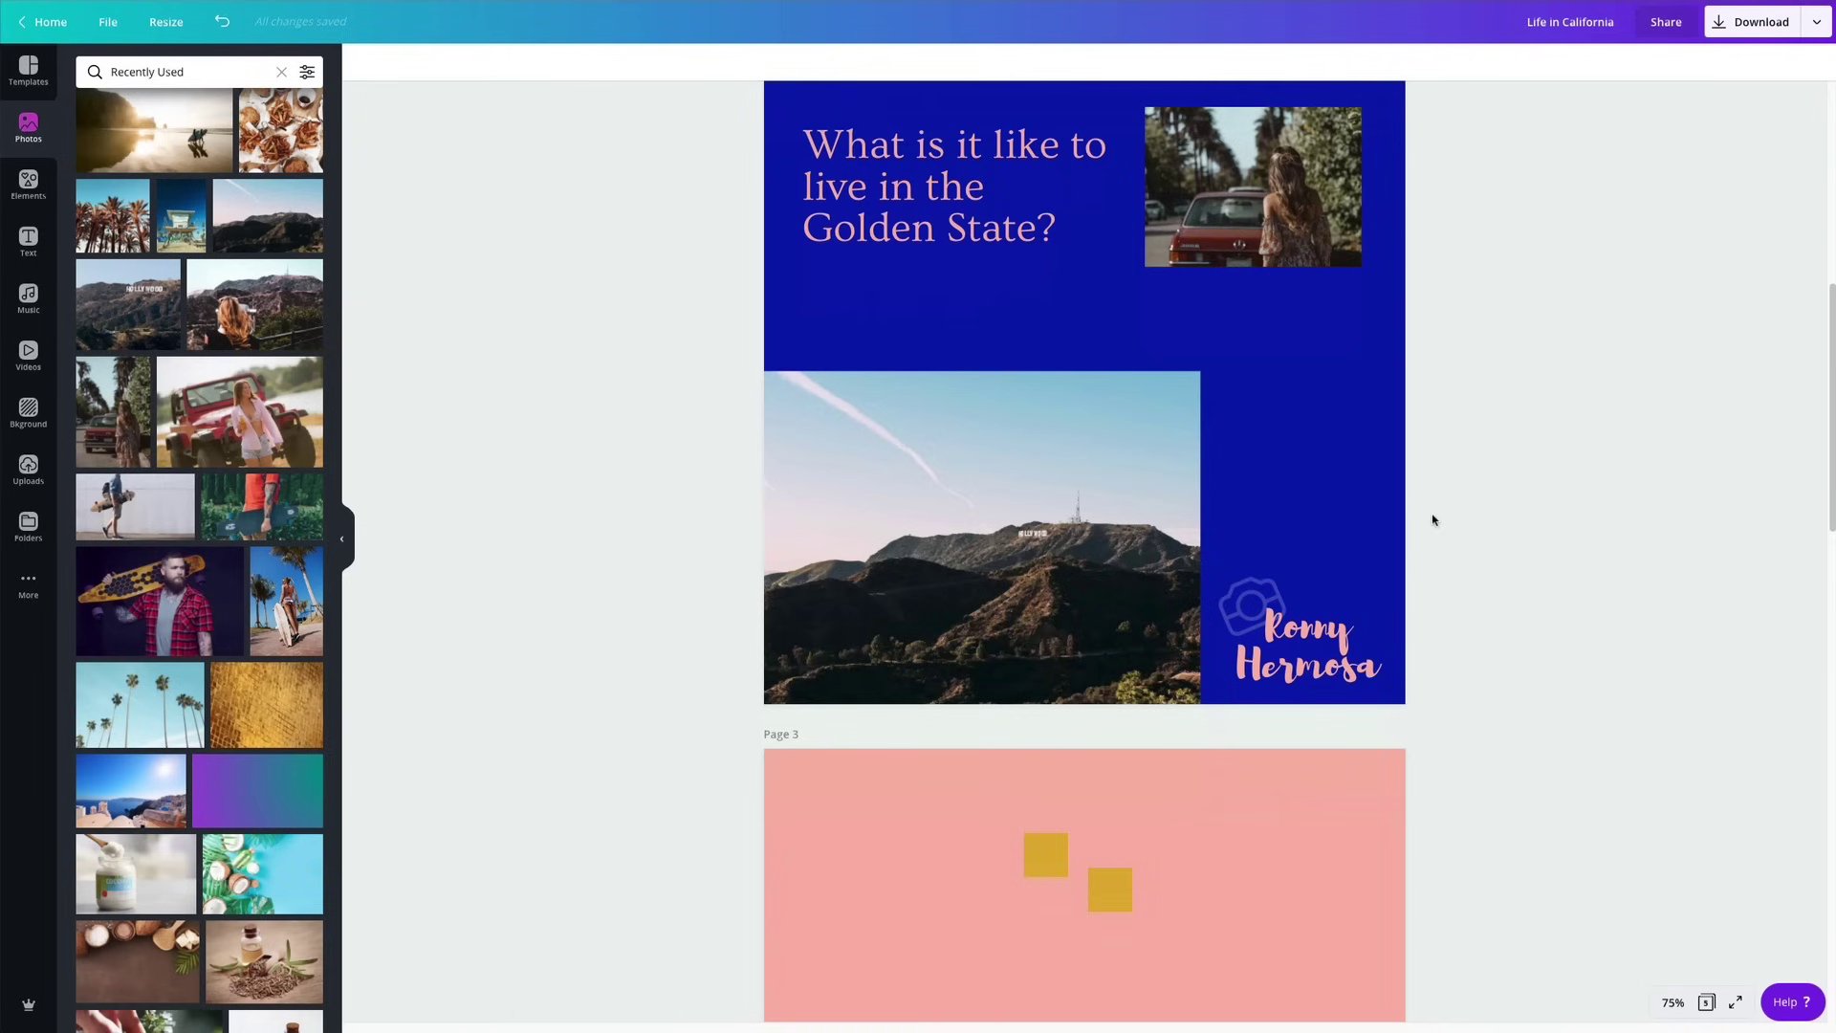
Add the gold looped squiggle from Recently Used and stretch it across page 2 over the Hollywood hills photo.
click(21, 201)
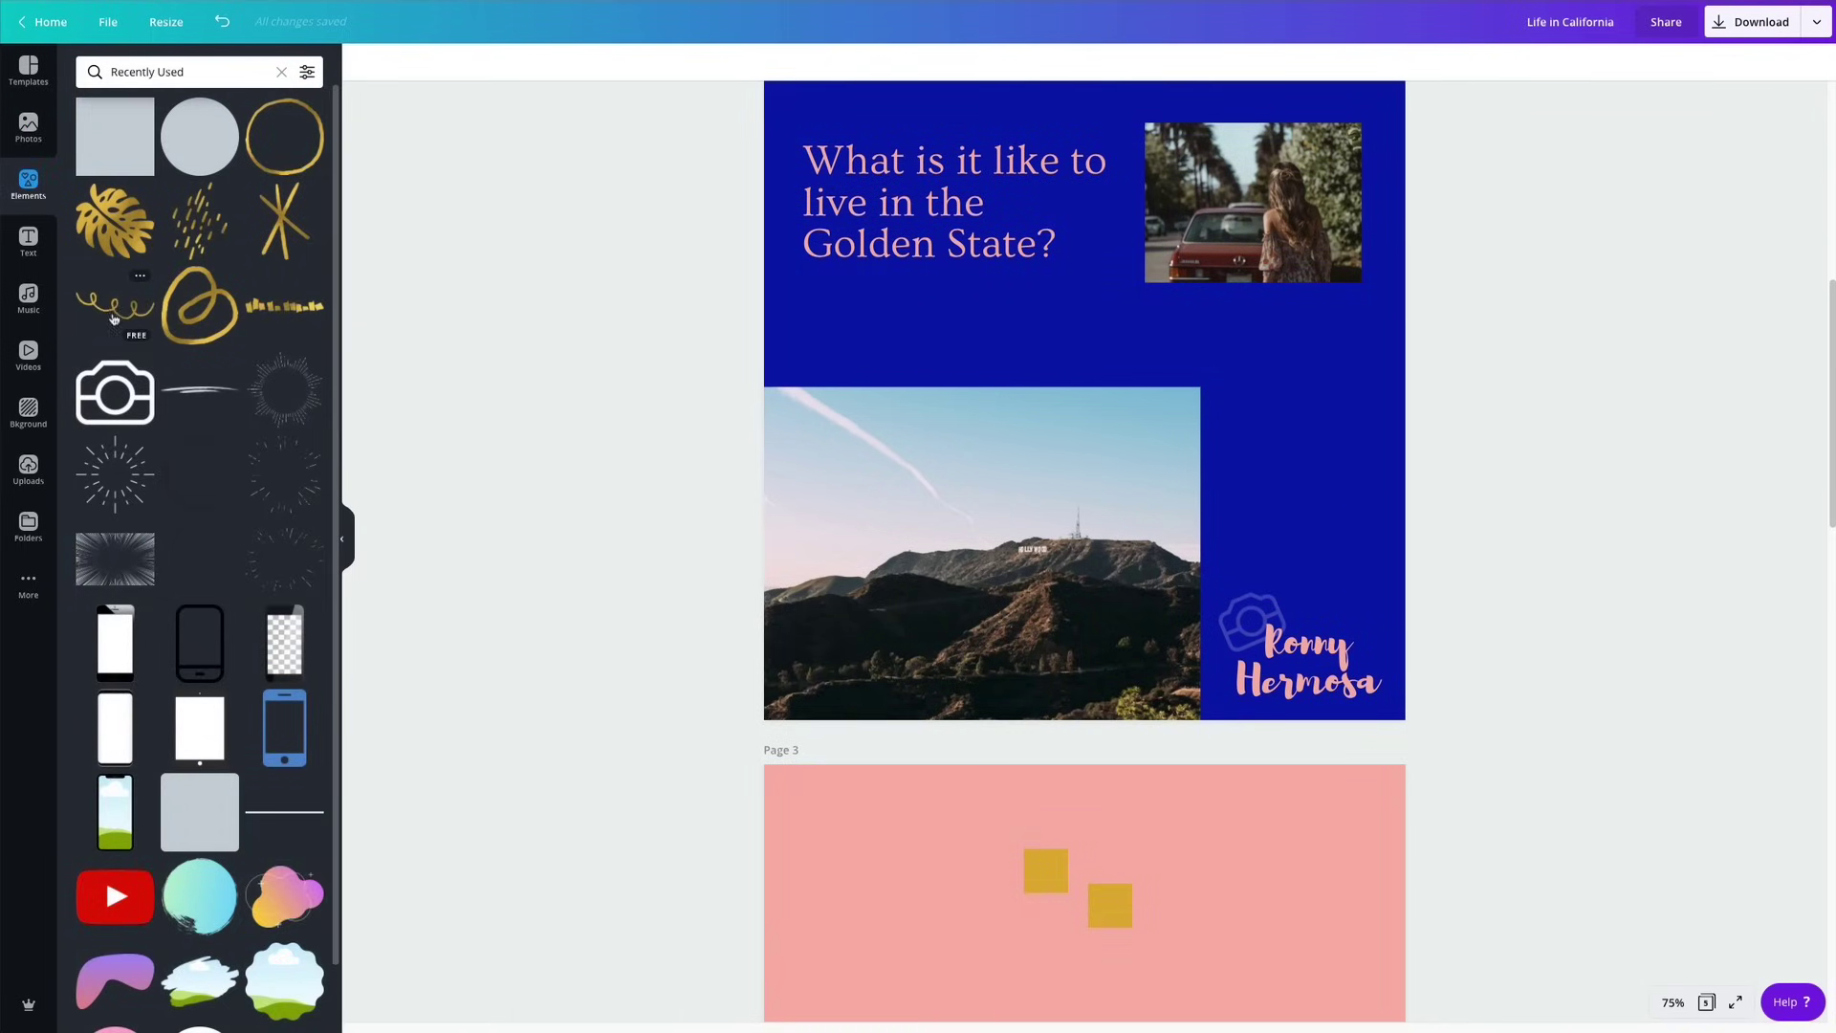
click(115, 306)
mouse_move(1091, 396)
mouse_down()
mouse_move(1206, 351)
mouse_move(1196, 400)
mouse_move(1197, 383)
mouse_up()
click(1230, 545)
drag(1308, 455, 1303, 475)
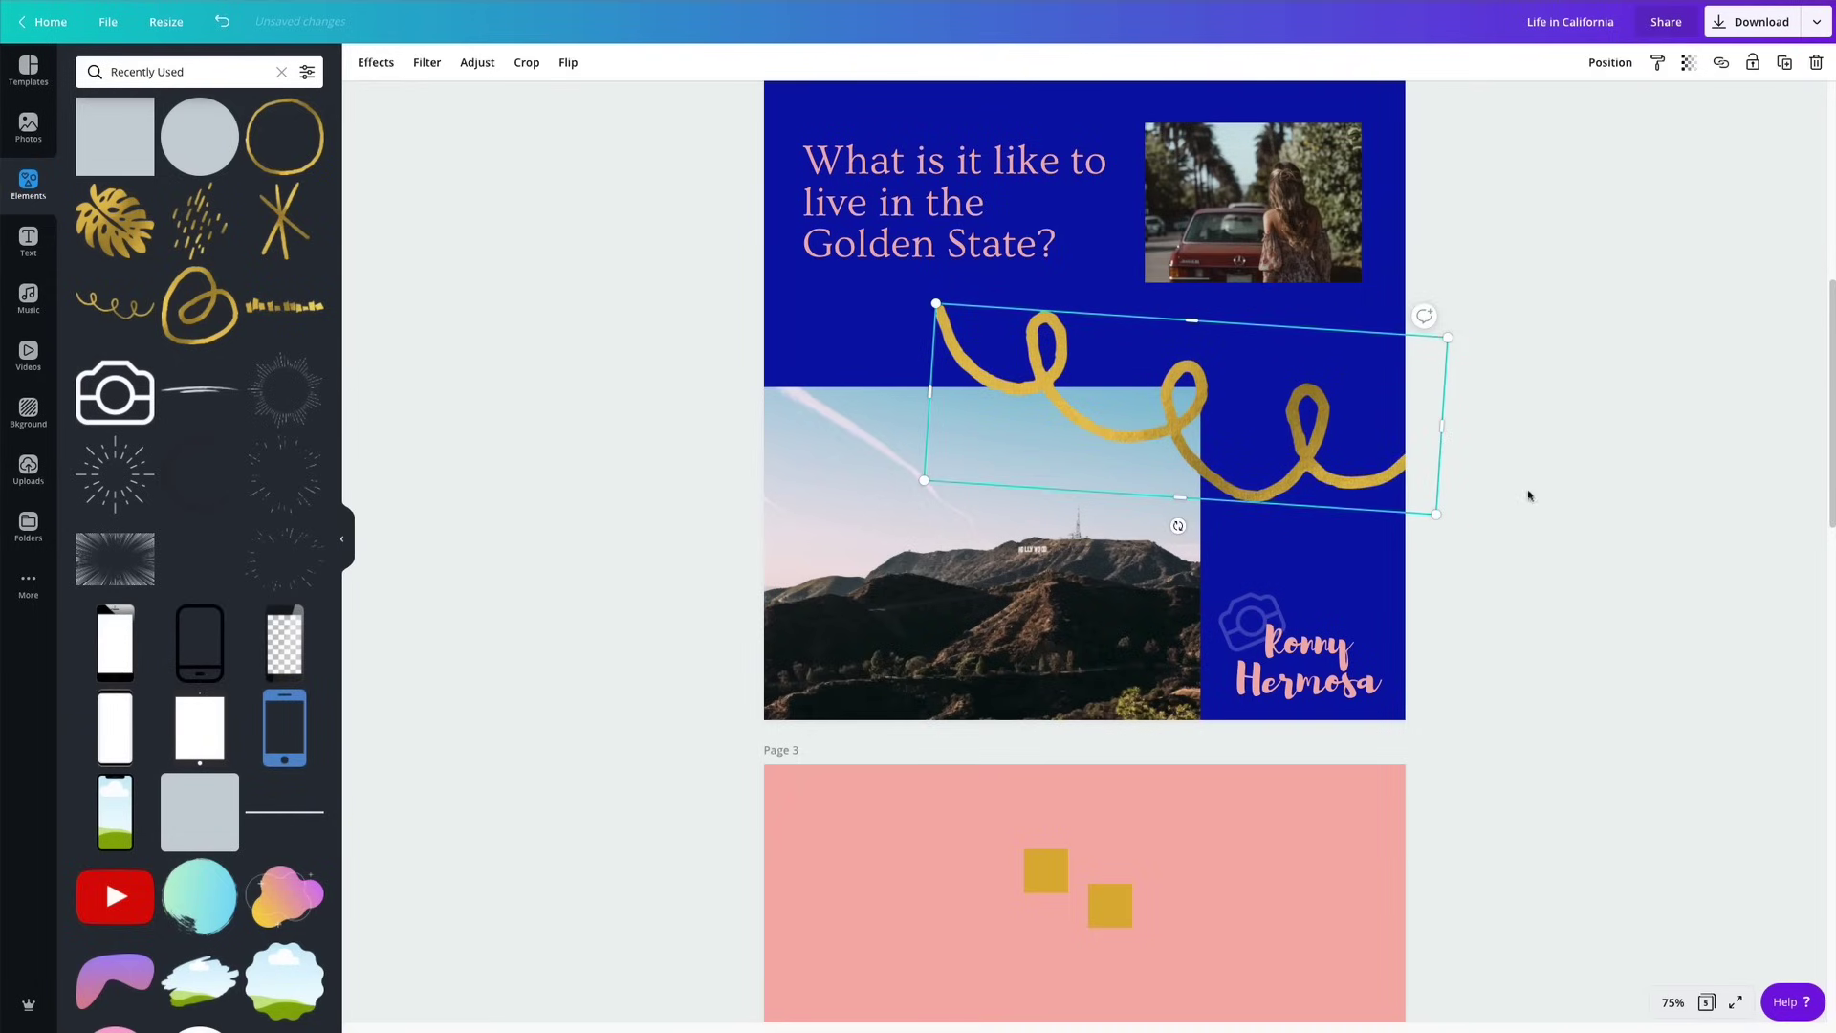
click(1530, 497)
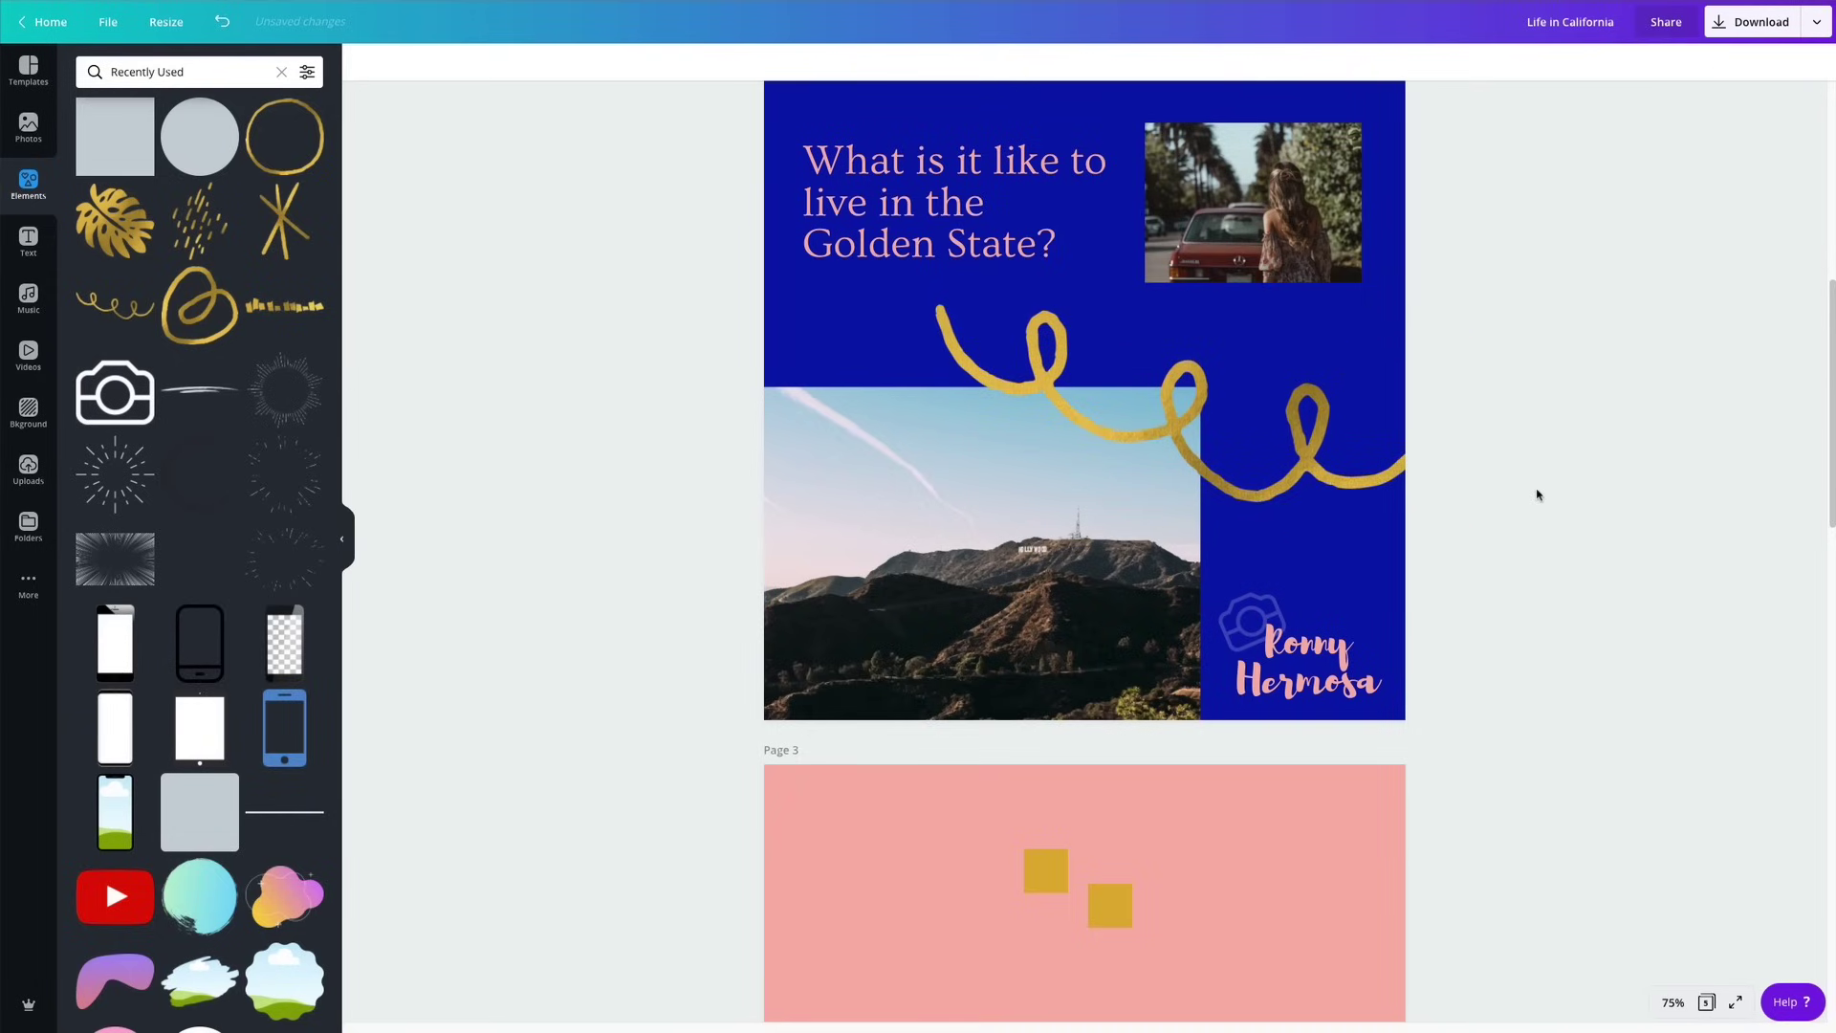
scroll(1540, 500, up, 2)
scroll(1542, 502, down, 4)
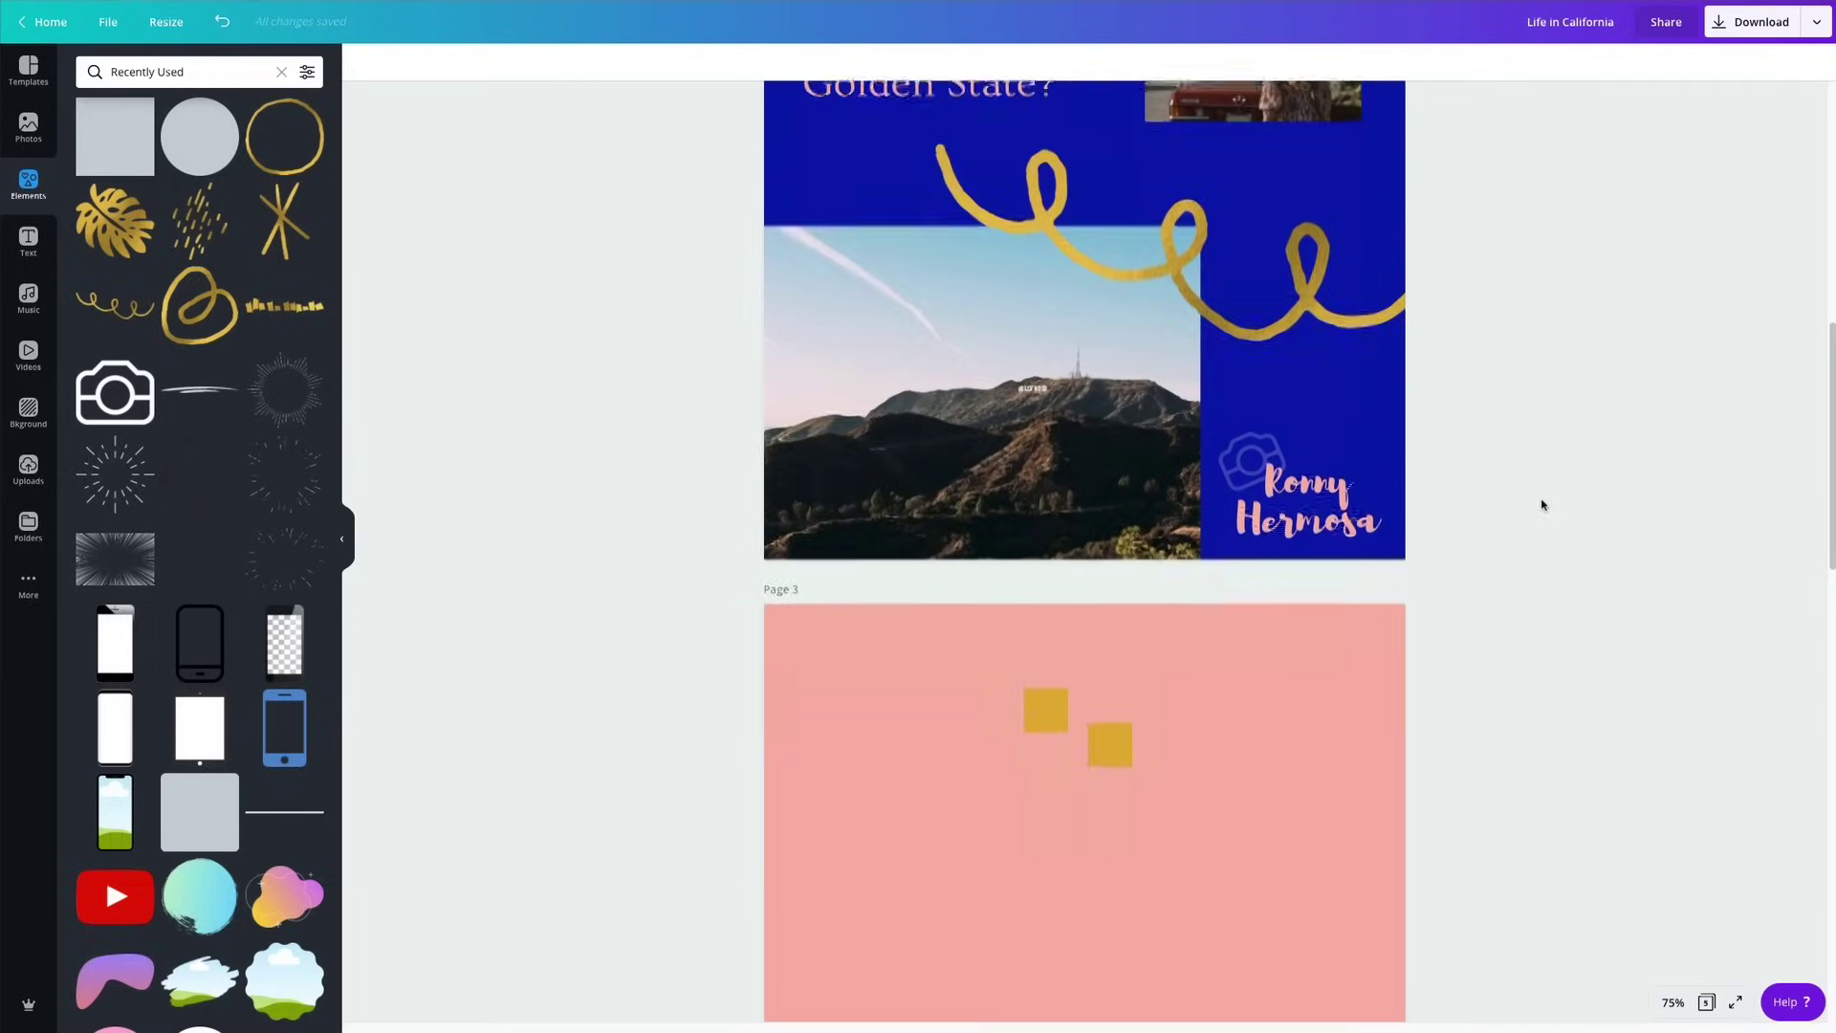
Move both gold squares to page 3's bottom-right corner.
scroll(1542, 505, down, 3)
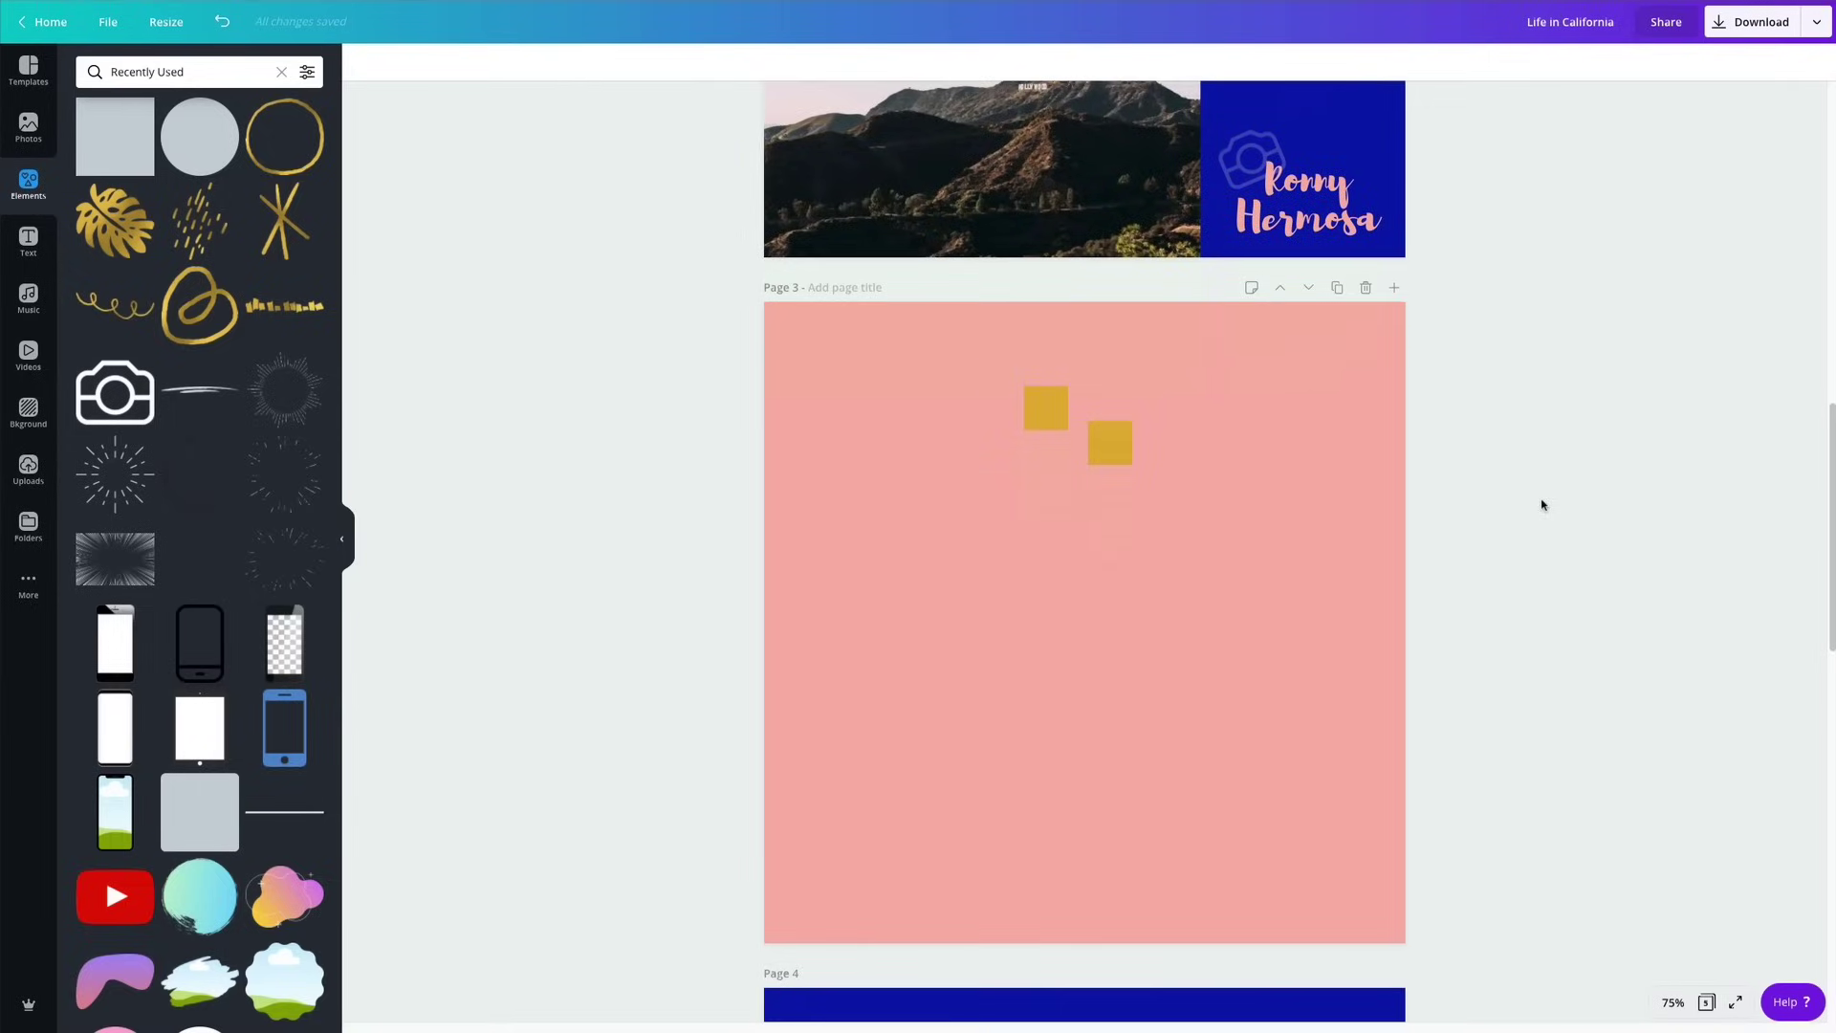
drag(916, 365, 1144, 533)
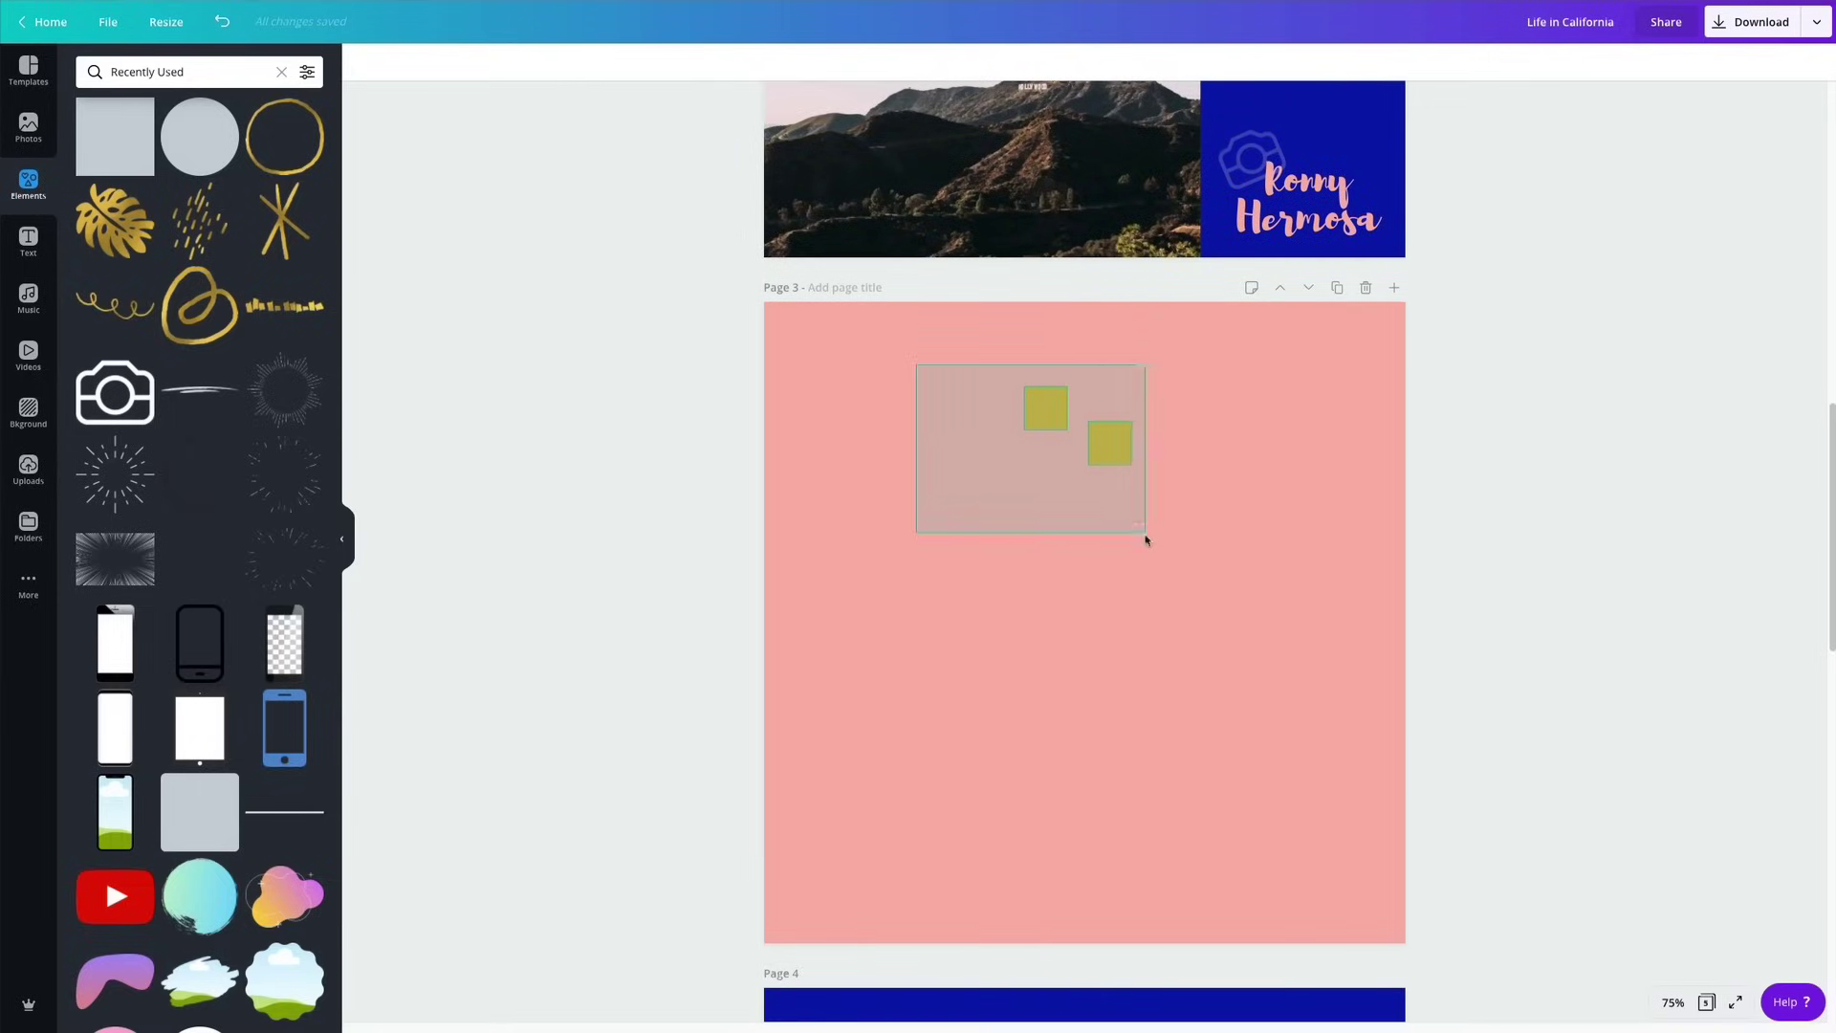
drag(1110, 444, 1370, 900)
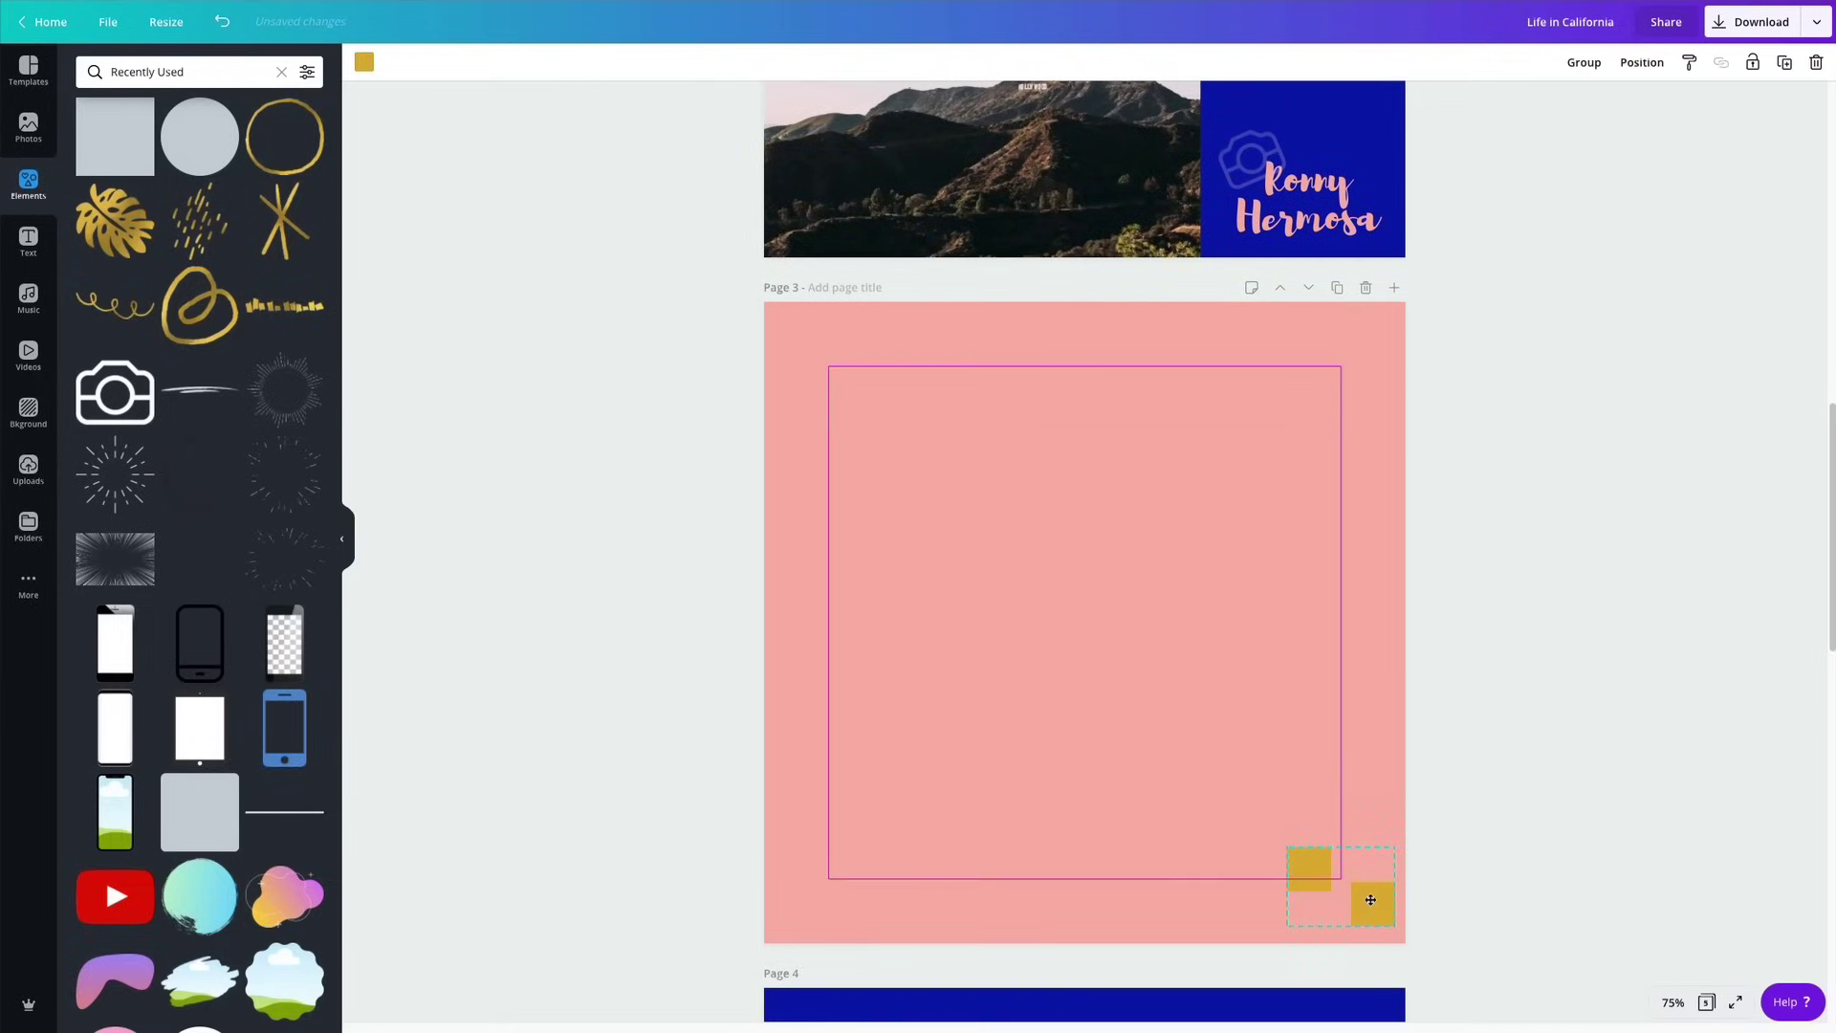
click(1576, 630)
Paste page 1's pale pink circle onto the centre of page 3.
scroll(1580, 666, up, 12)
click(1168, 275)
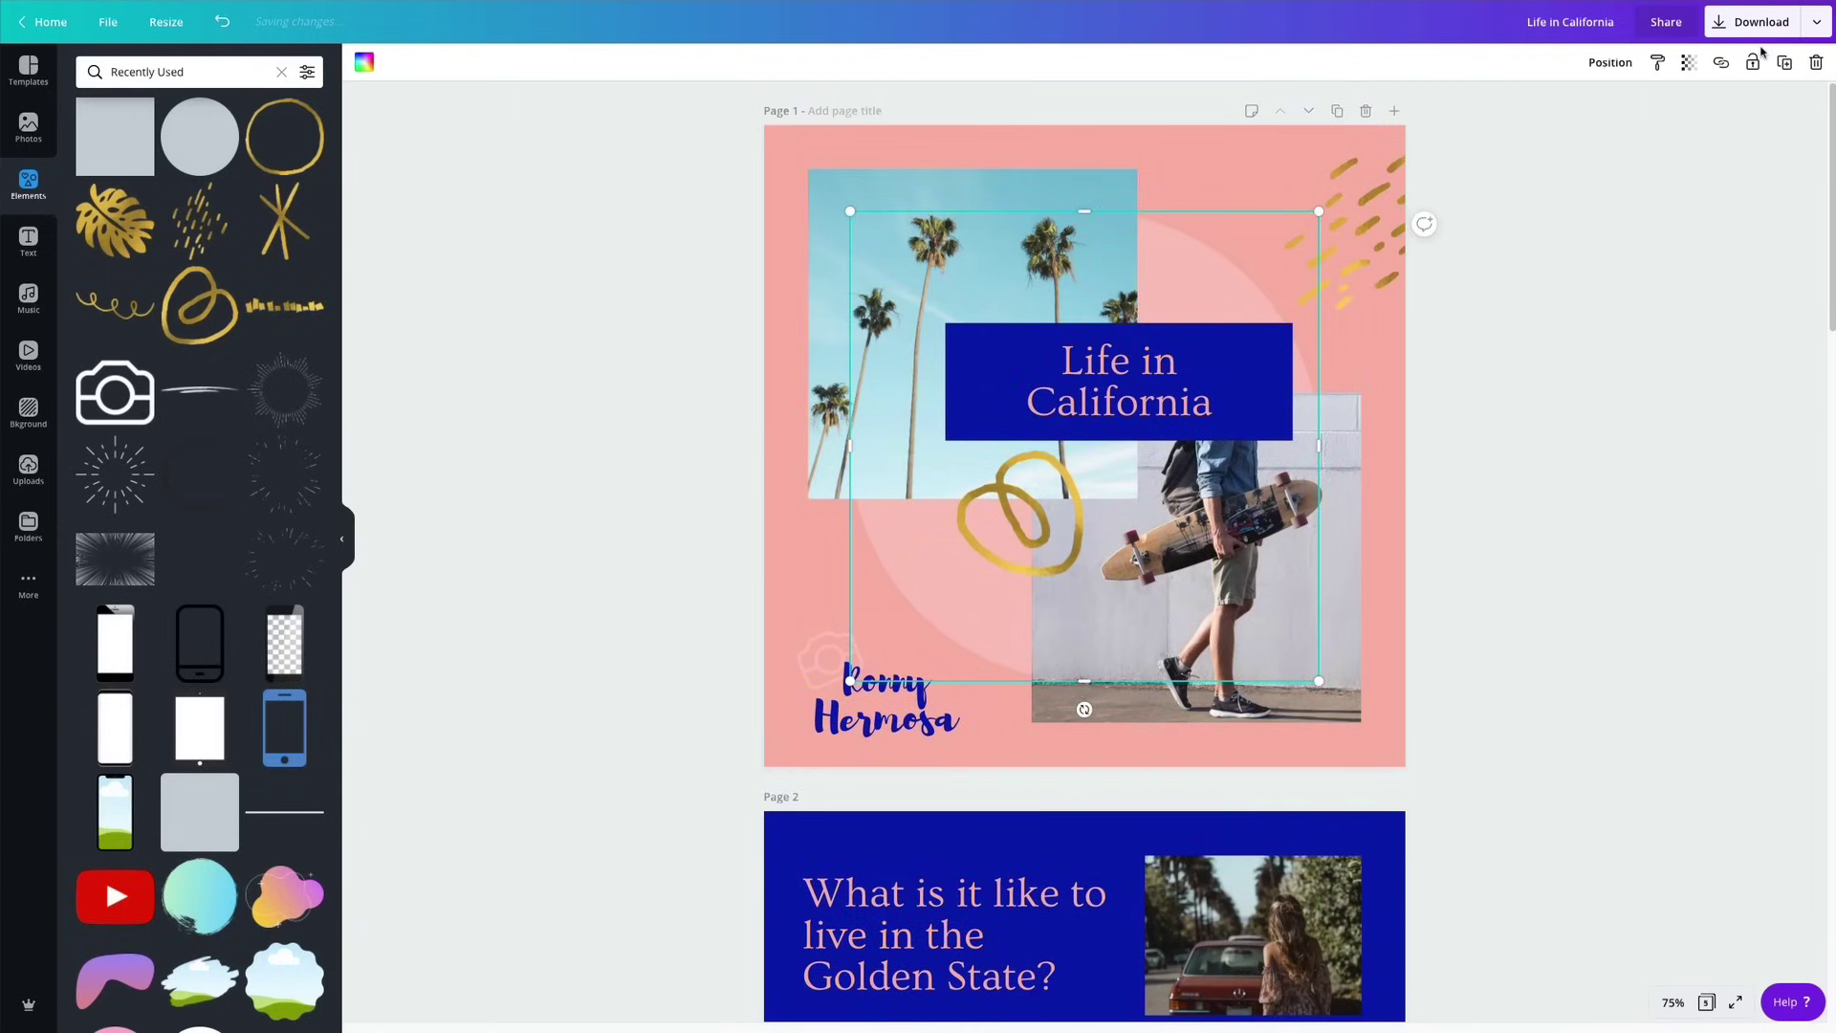
scroll(1245, 597, down, 13)
click(1124, 484)
key(ctrl+v)
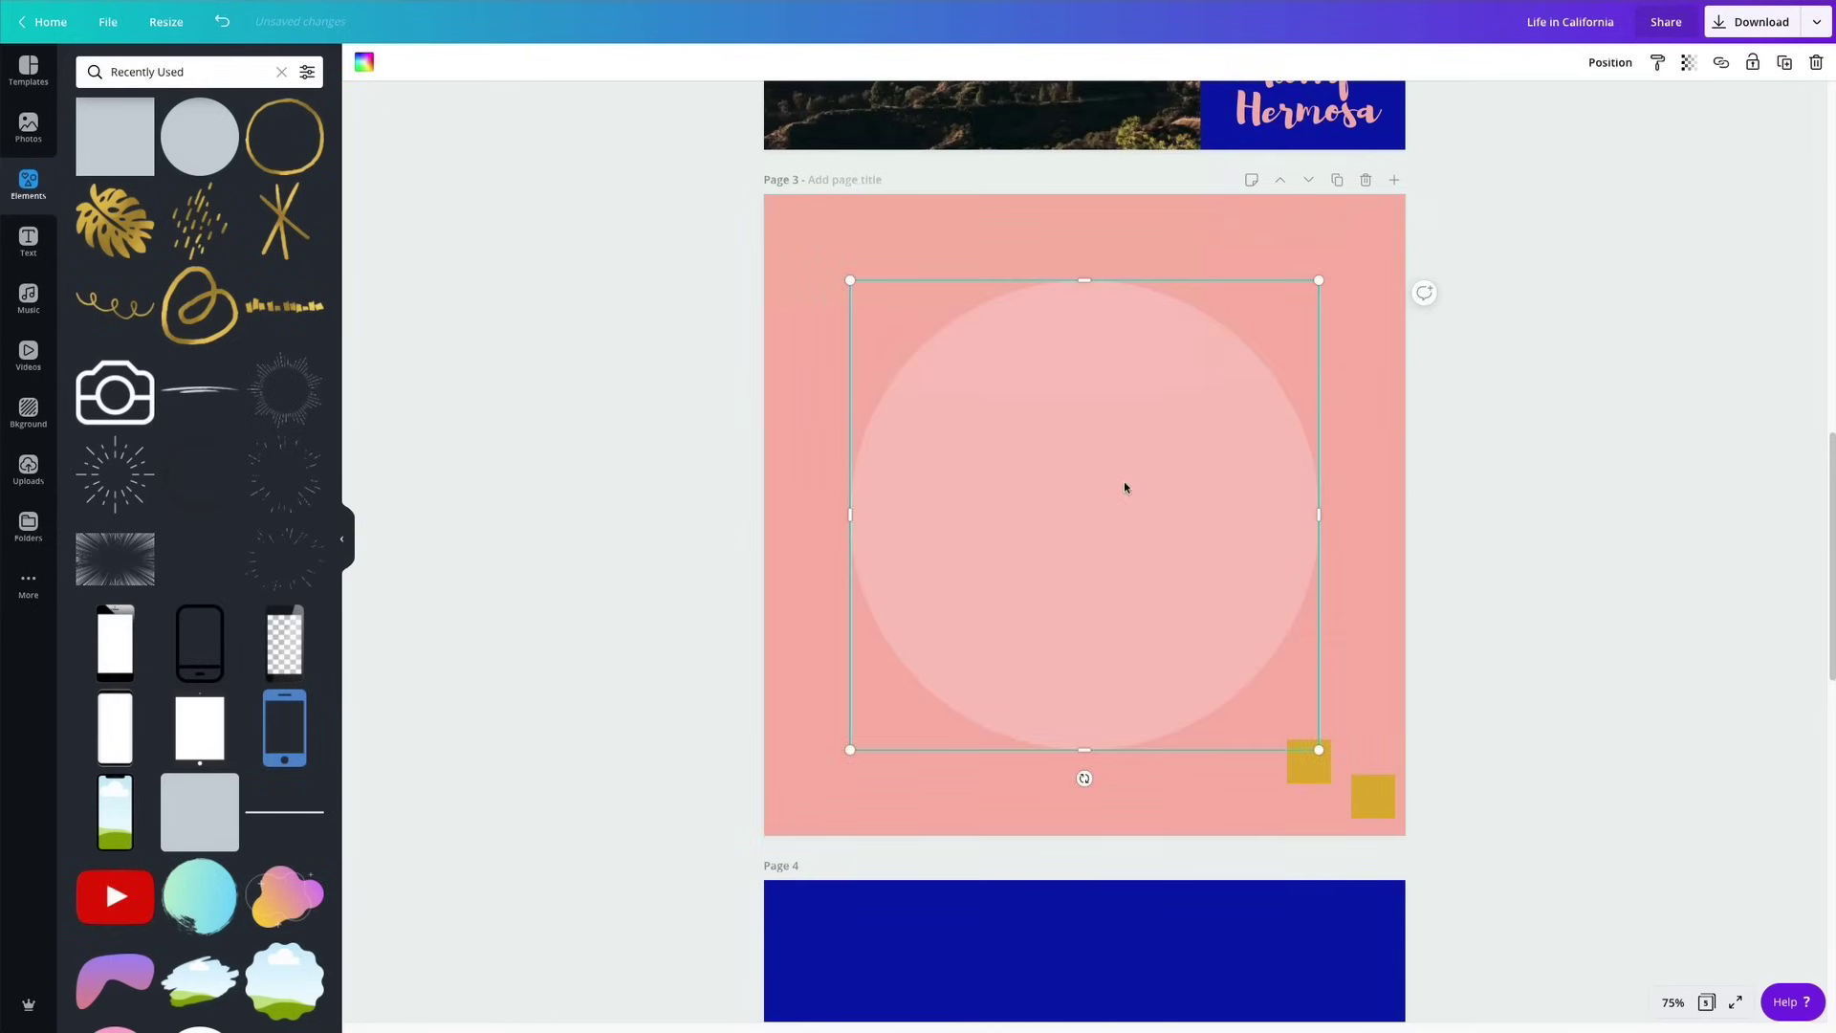
click(1615, 427)
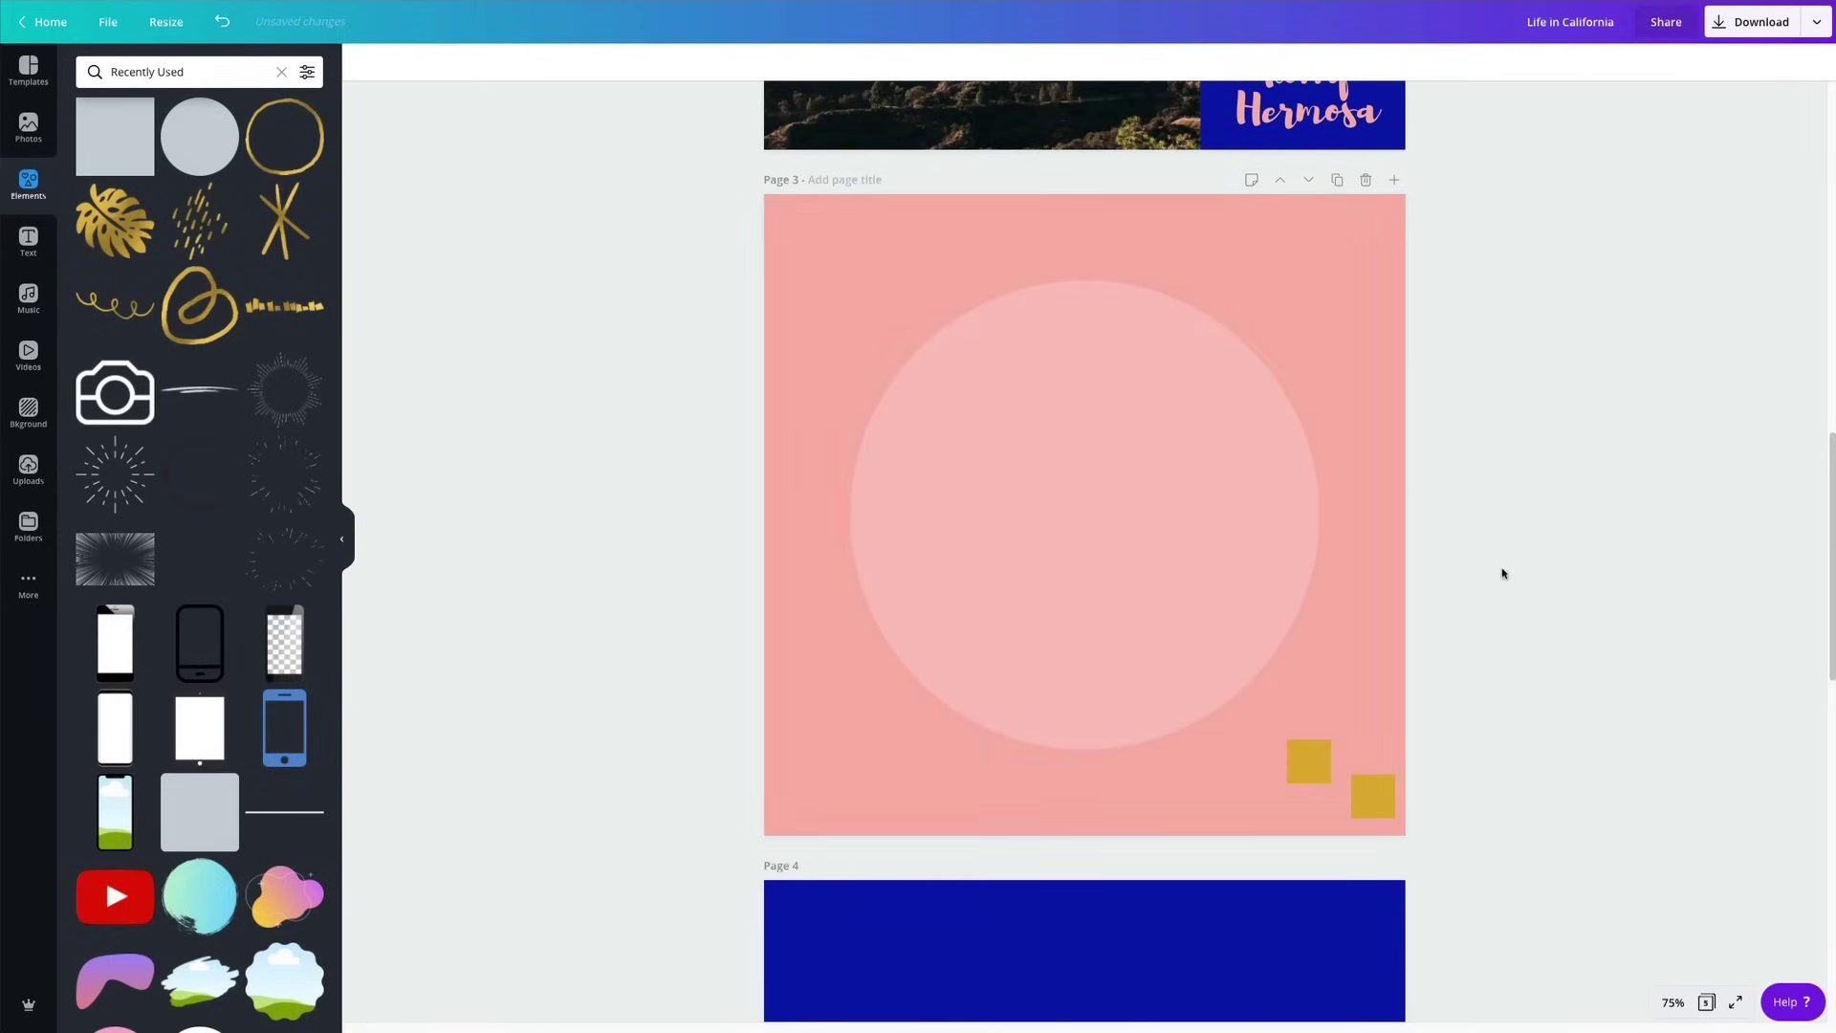
scroll(1503, 573, up, 10)
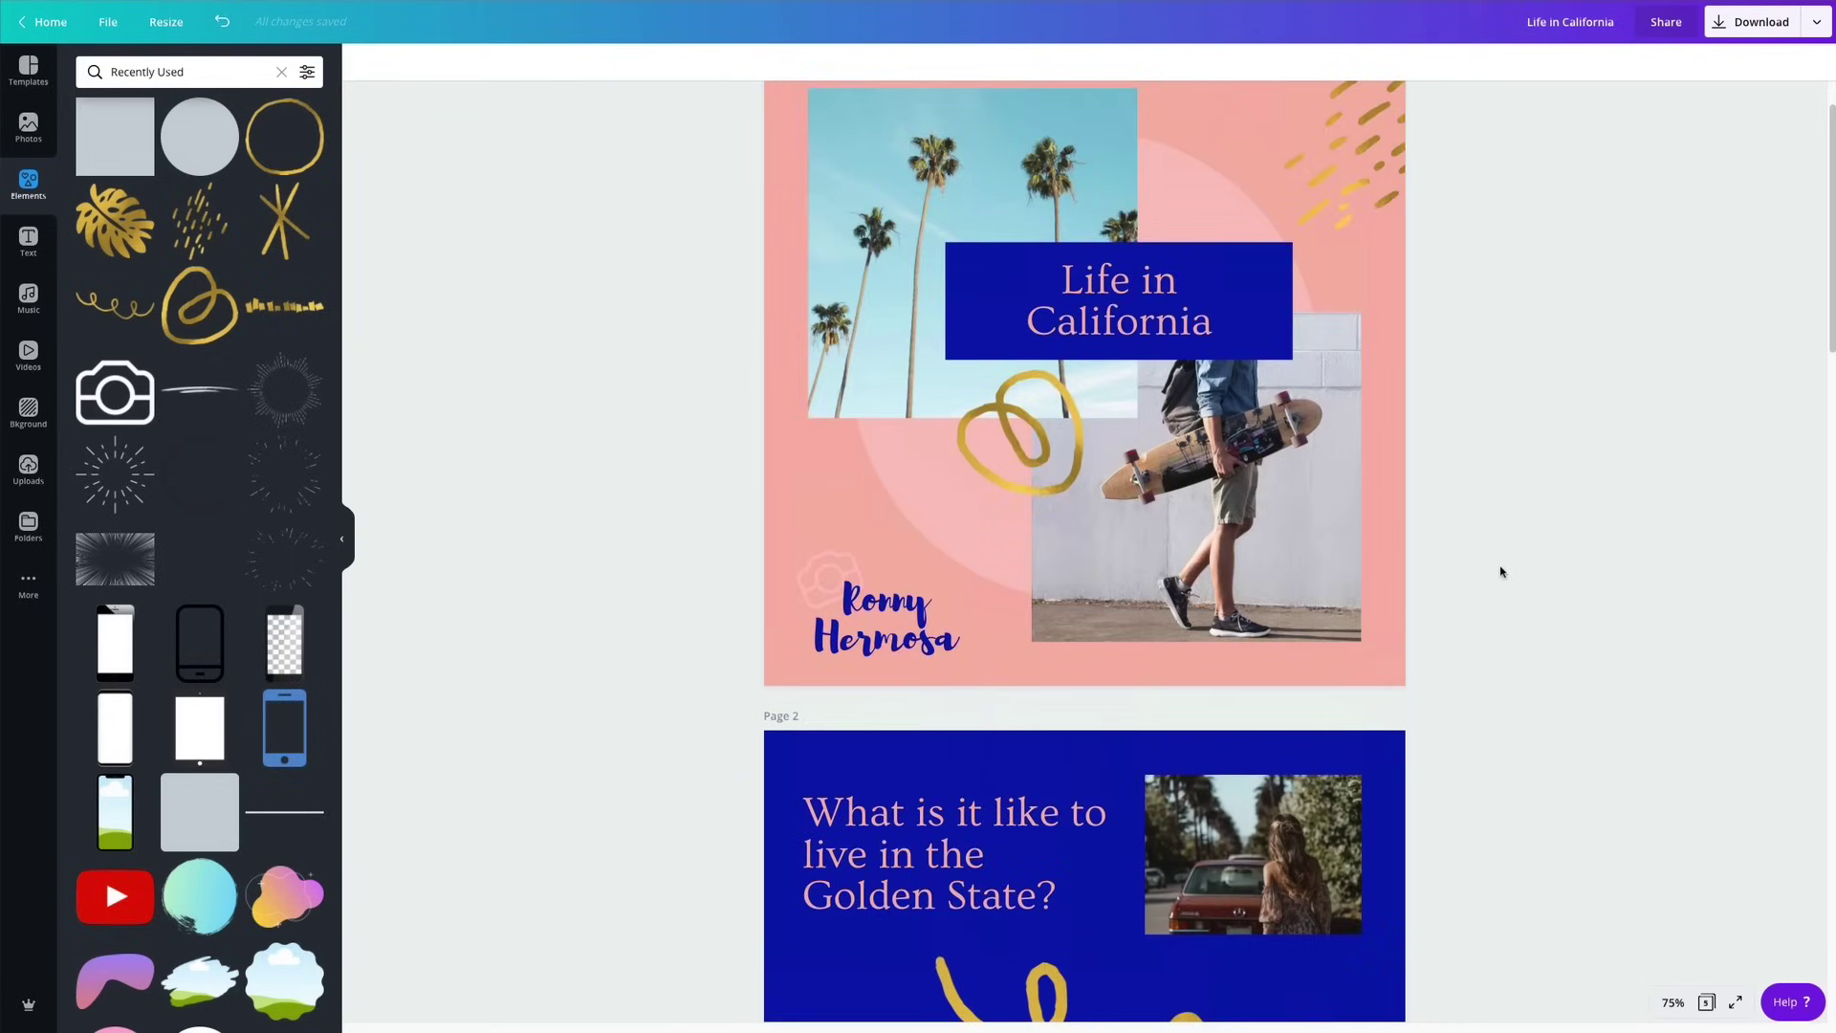
Paste a copy of page 1's skateboarder photo onto page 3 at its lower left.
scroll(1134, 383, down, 2)
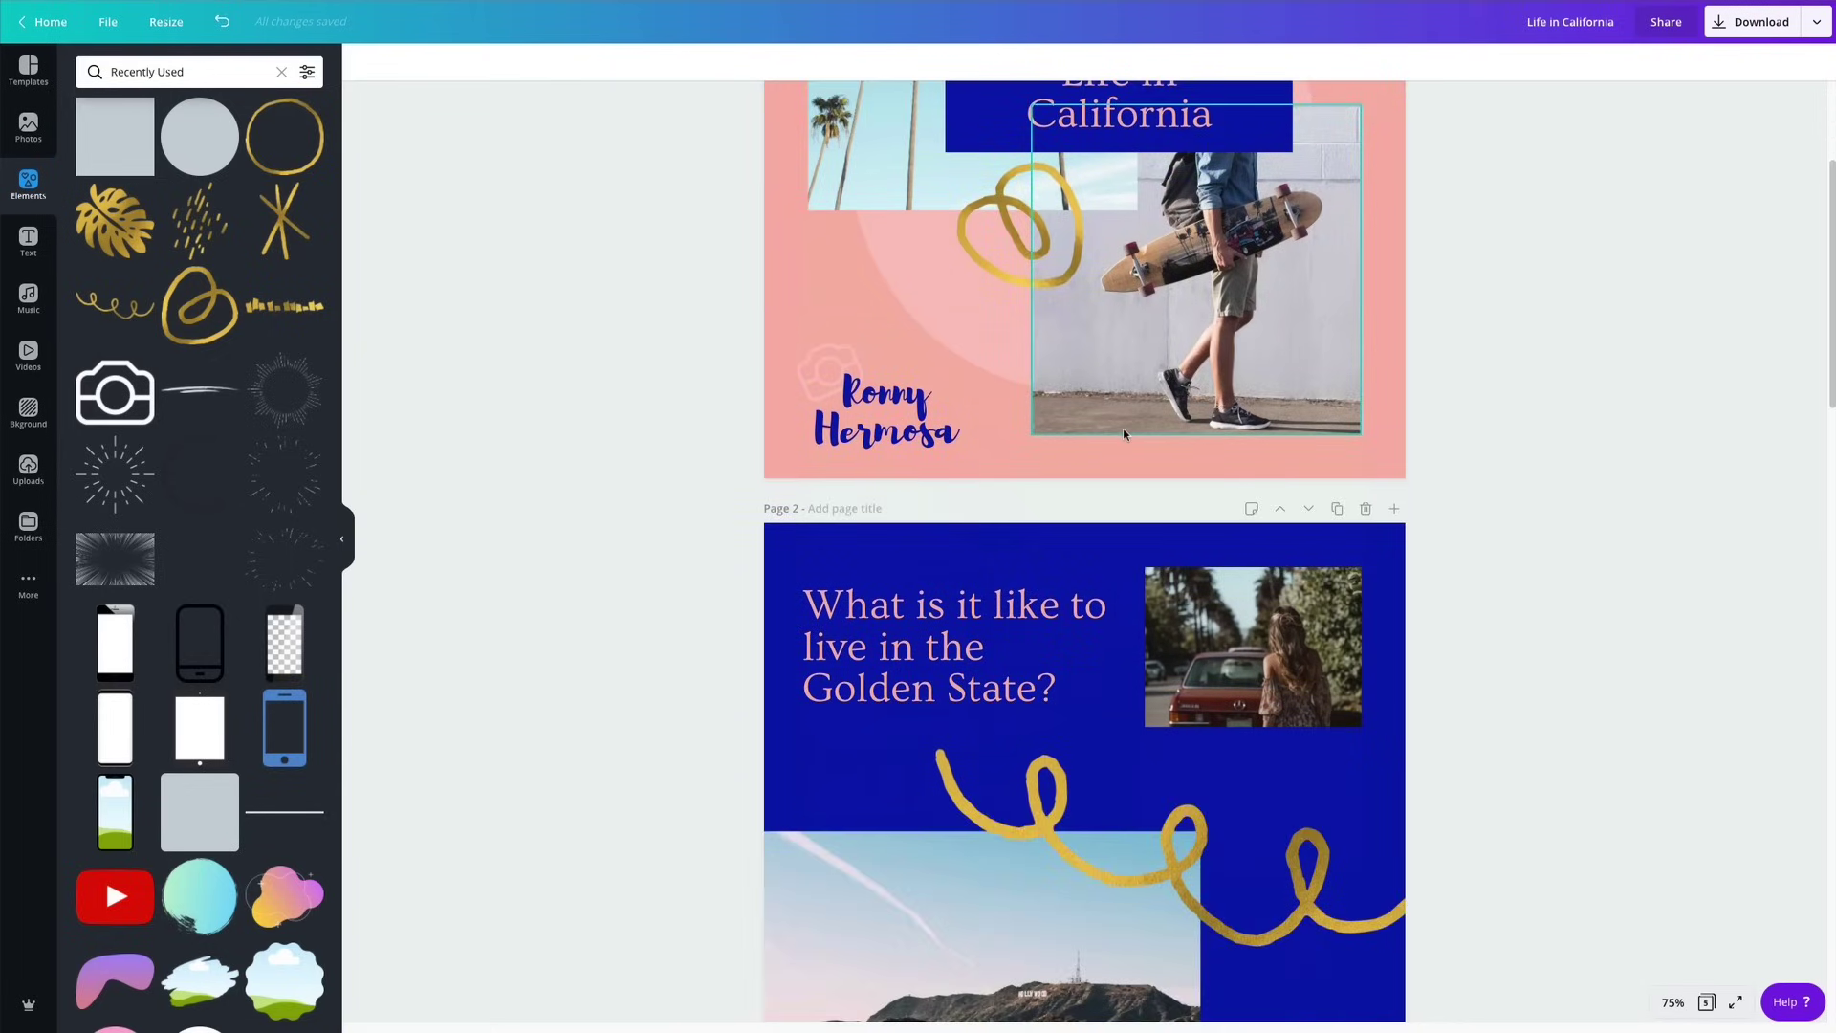
scroll(1124, 434, down, 2)
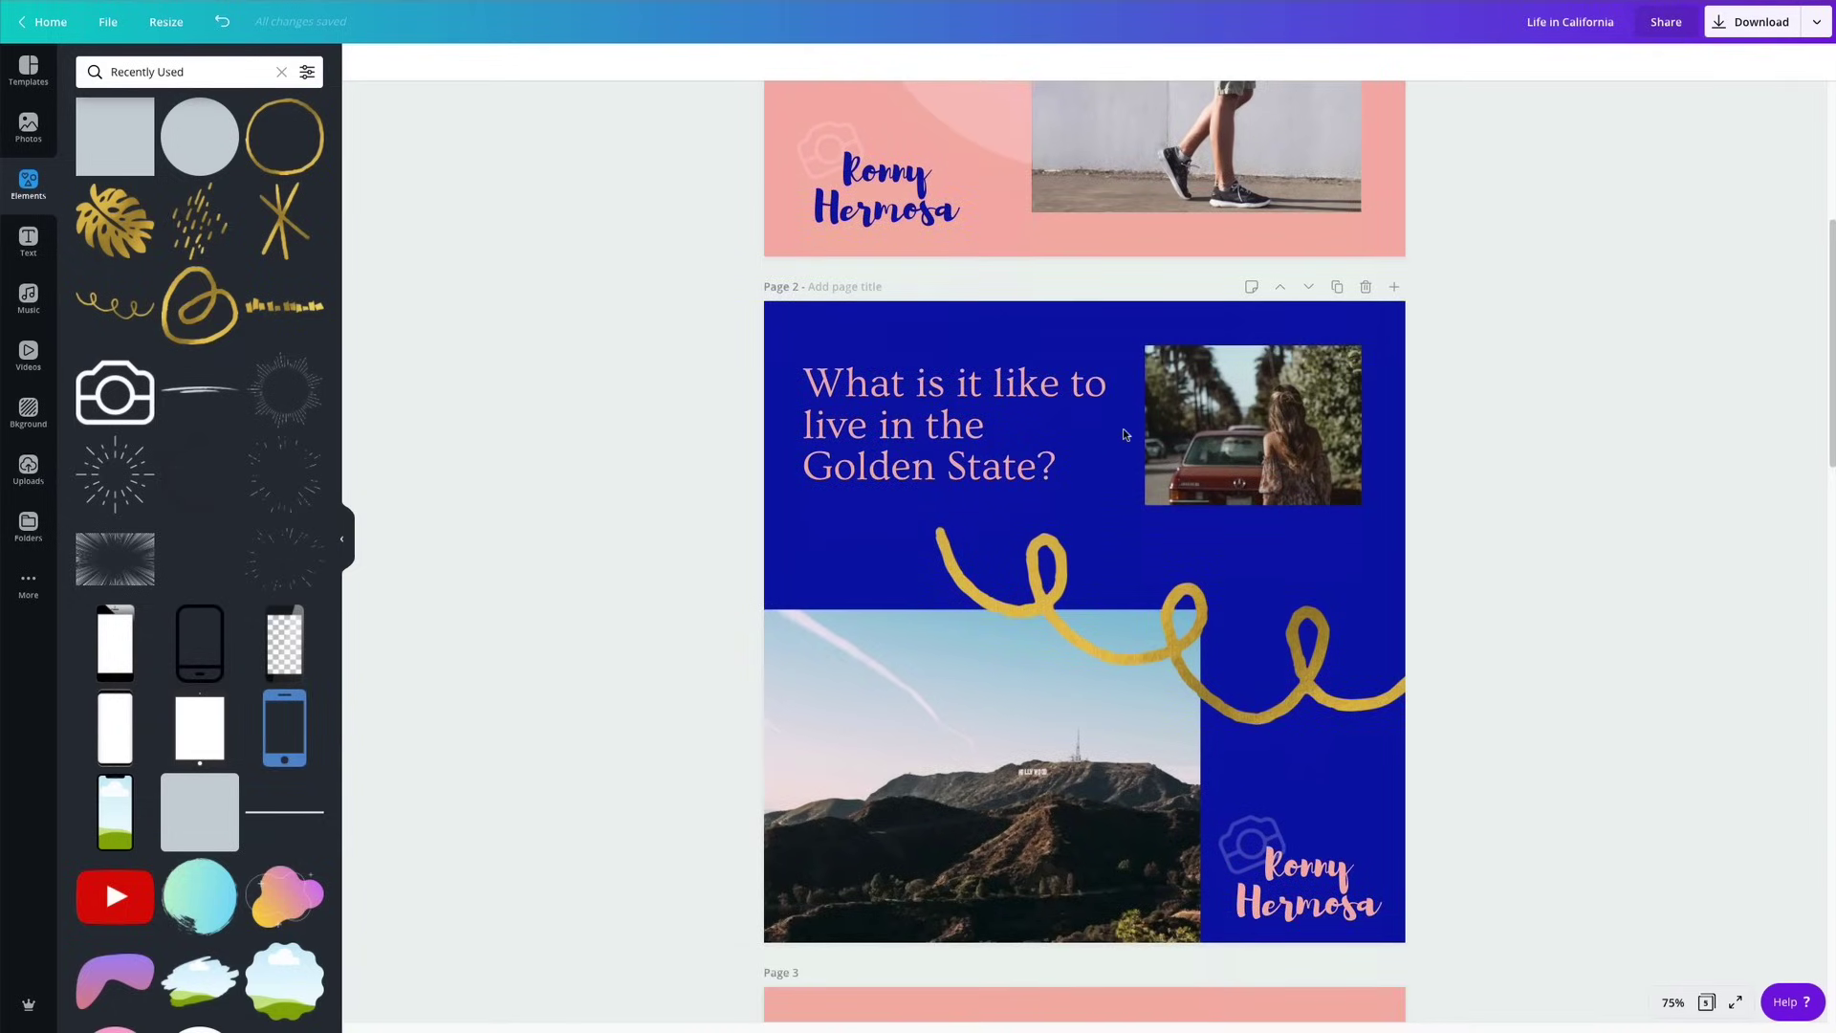
scroll(1124, 434, down, 2)
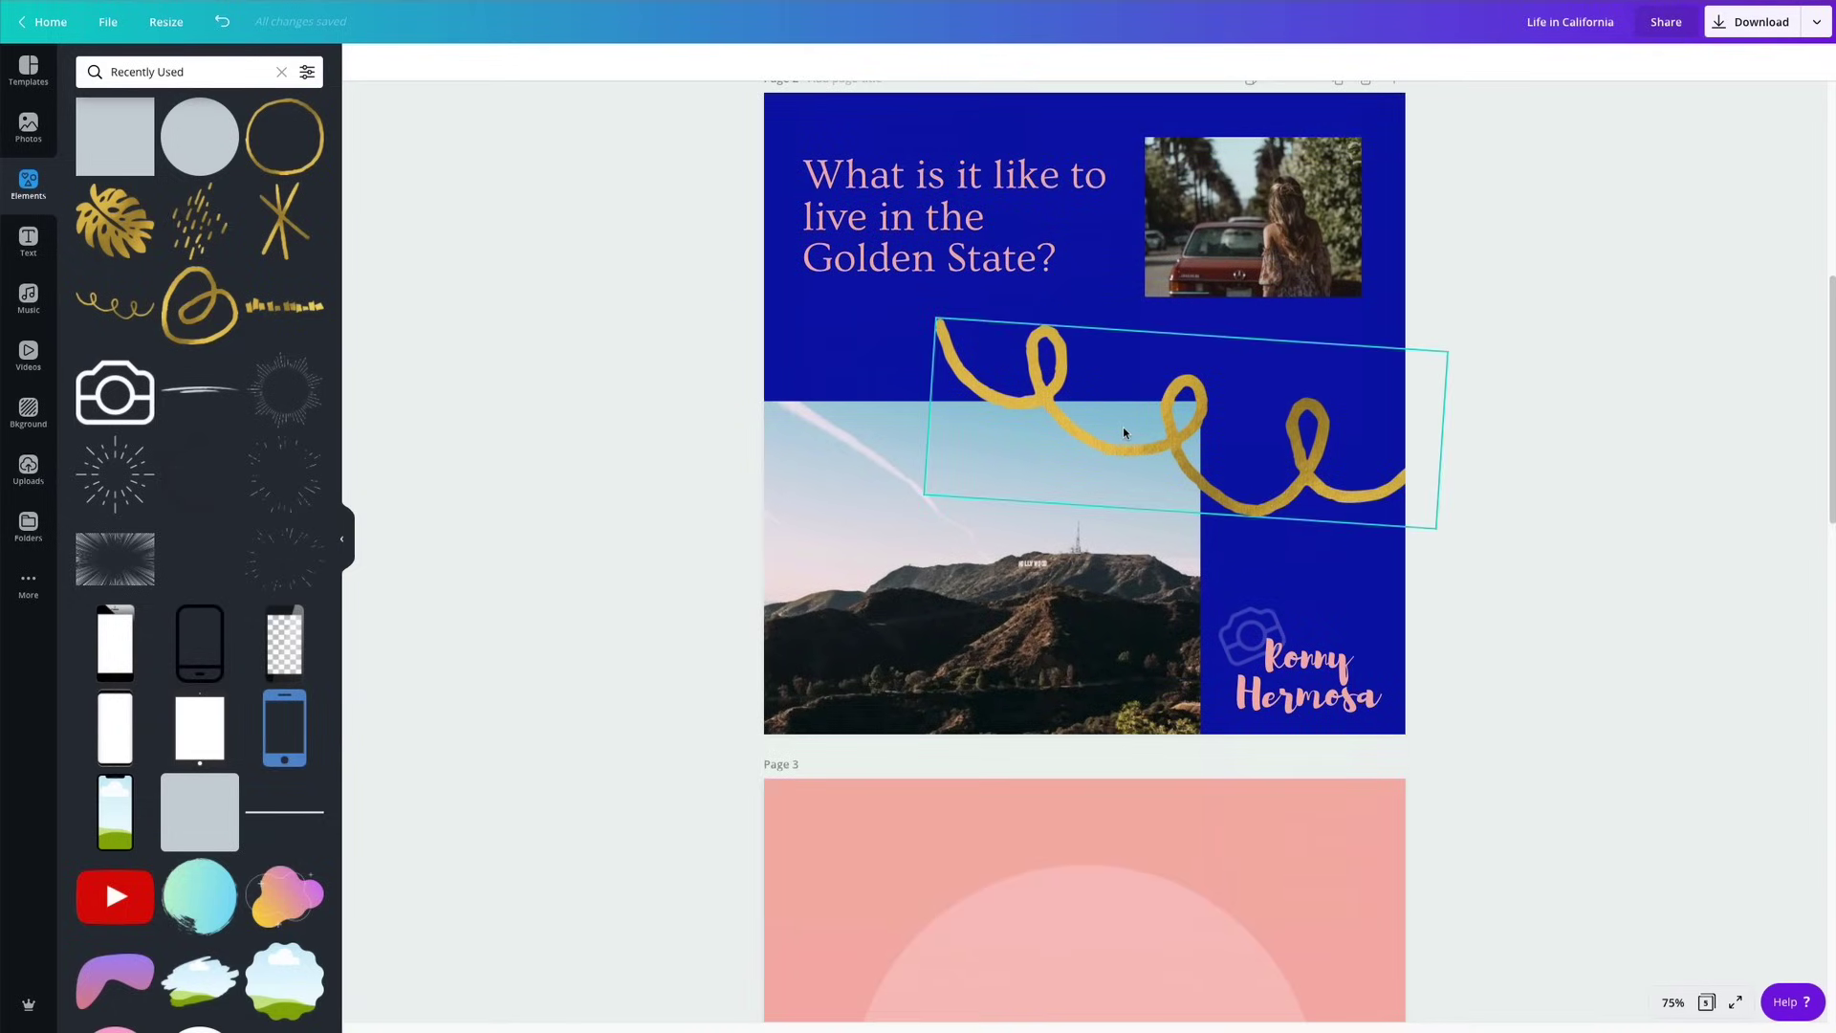
scroll(1122, 432, up, 6)
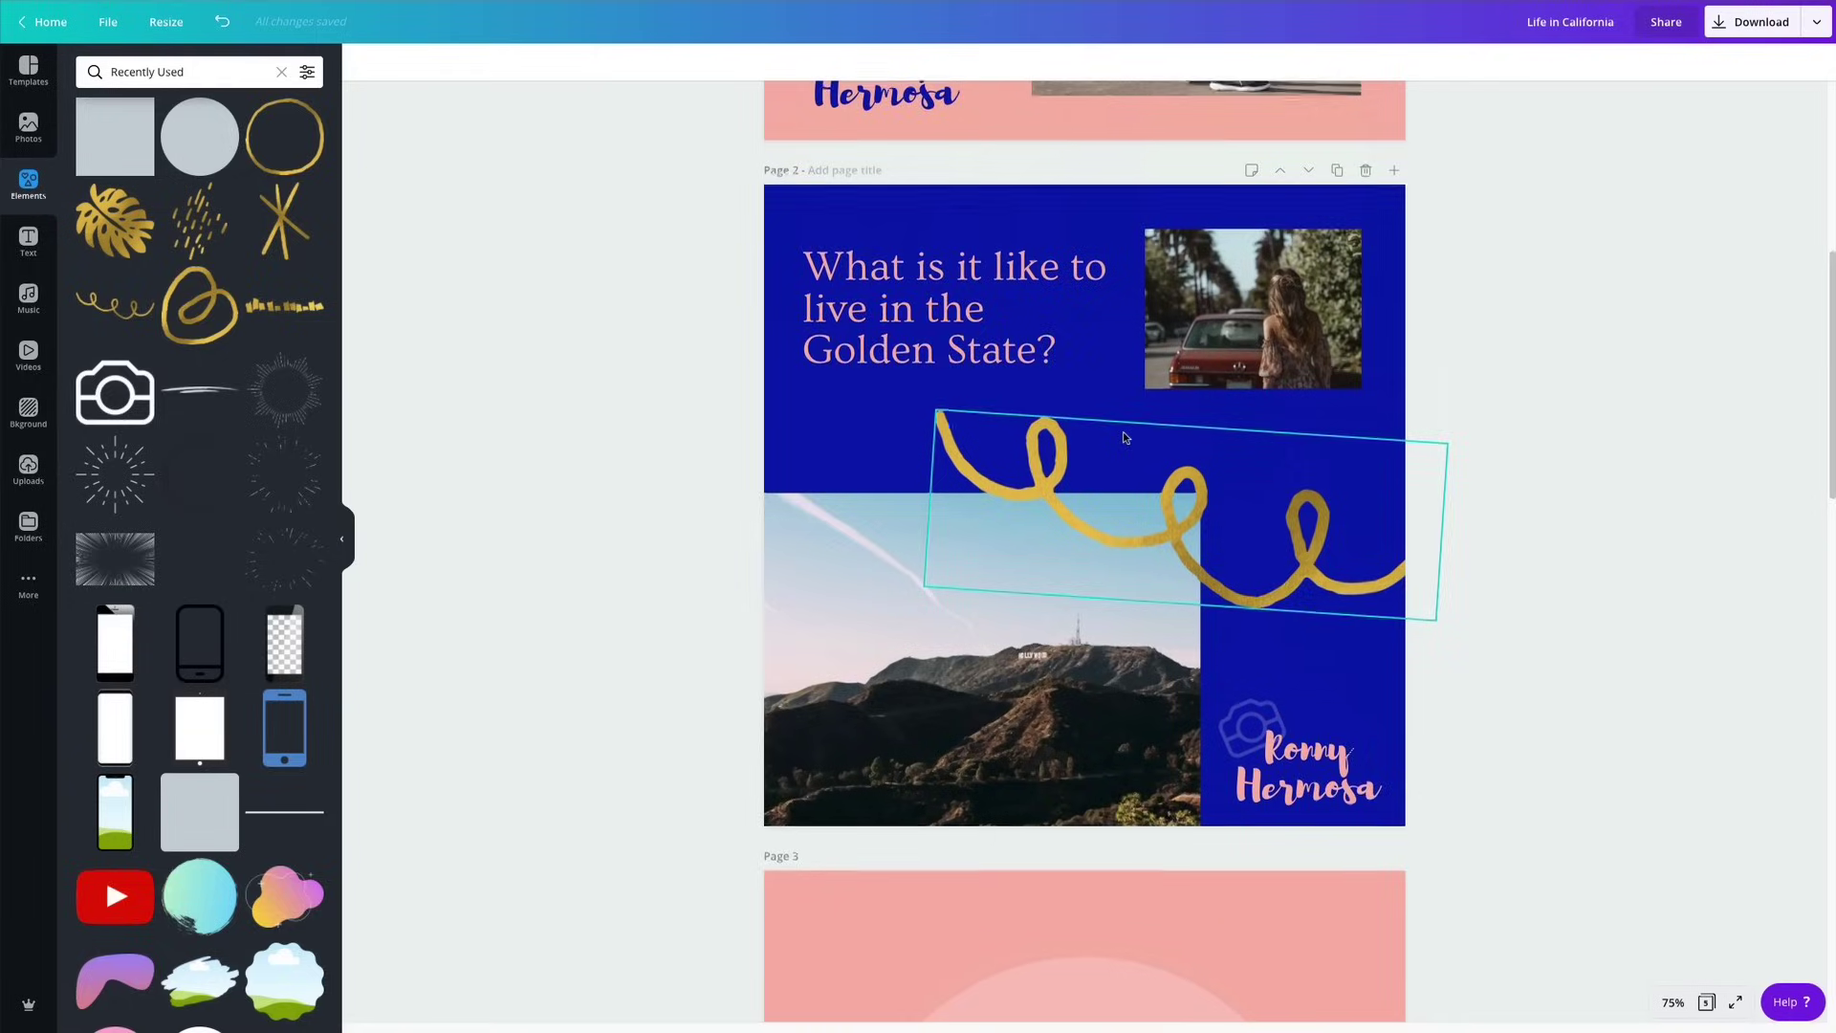
click(1146, 396)
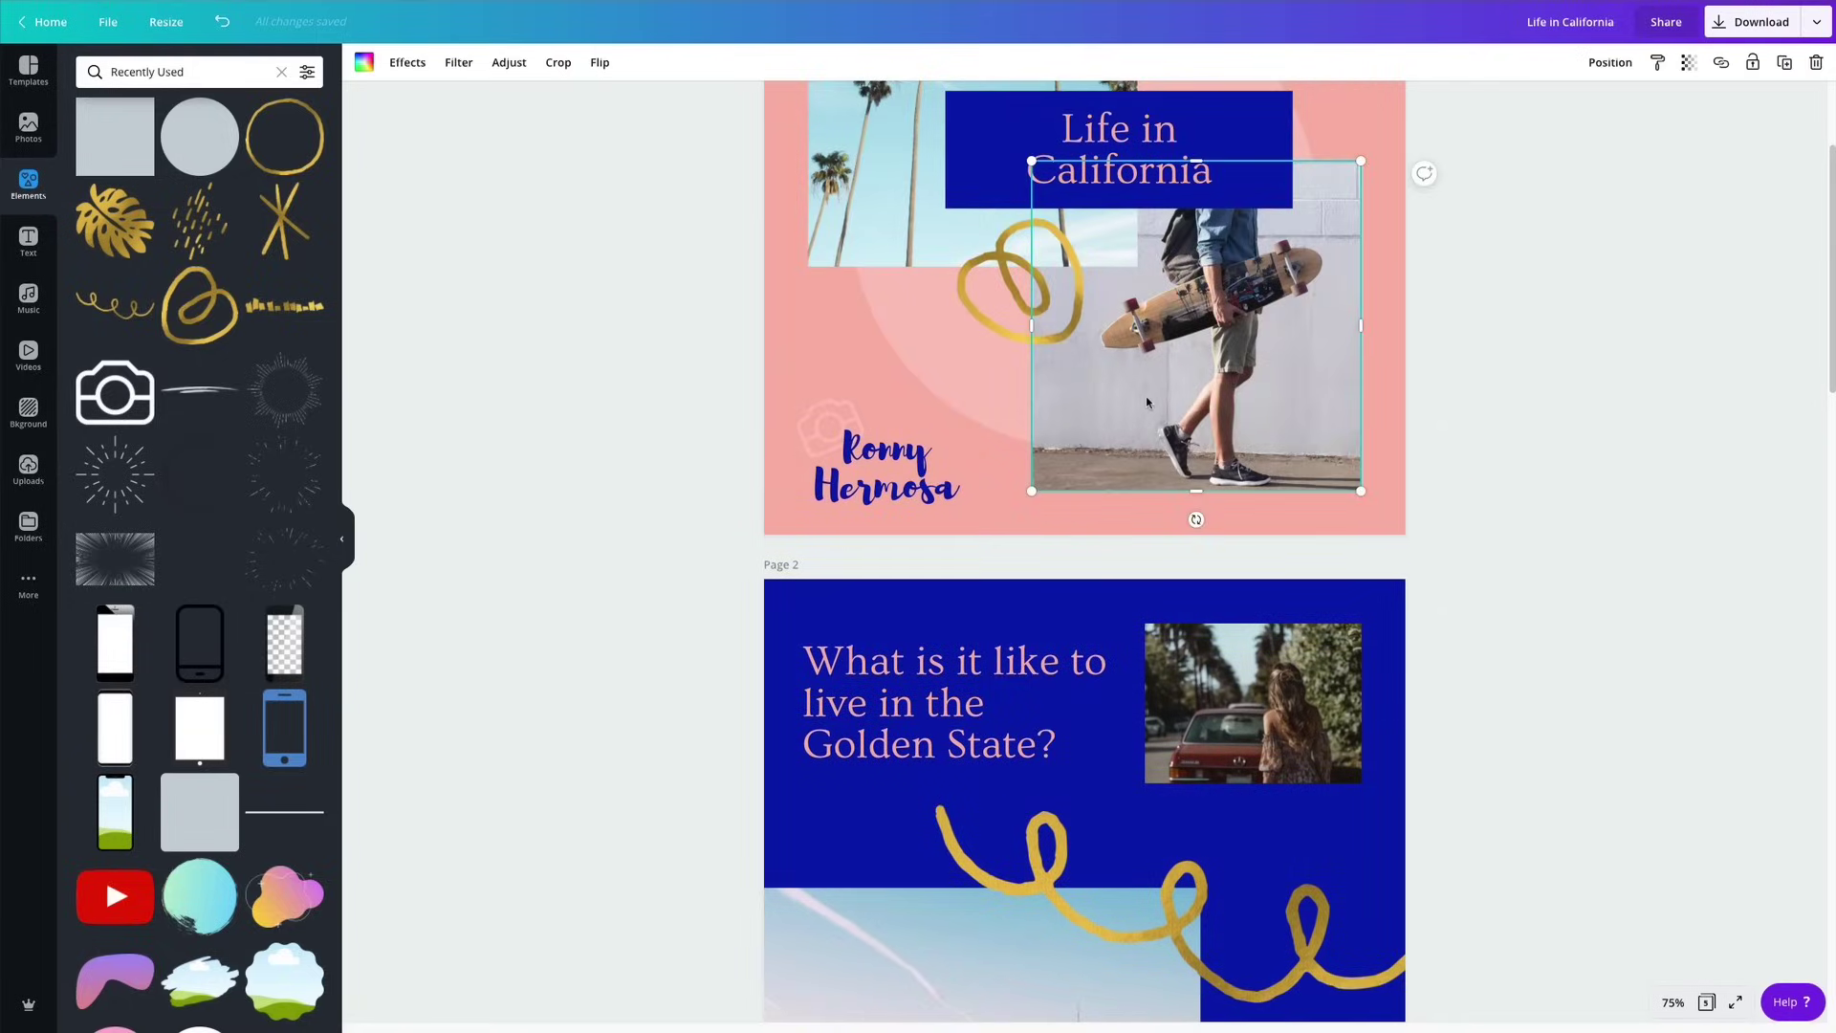
scroll(1145, 396, down, 10)
click(1115, 605)
key(ctrl+v)
drag(1175, 620, 970, 624)
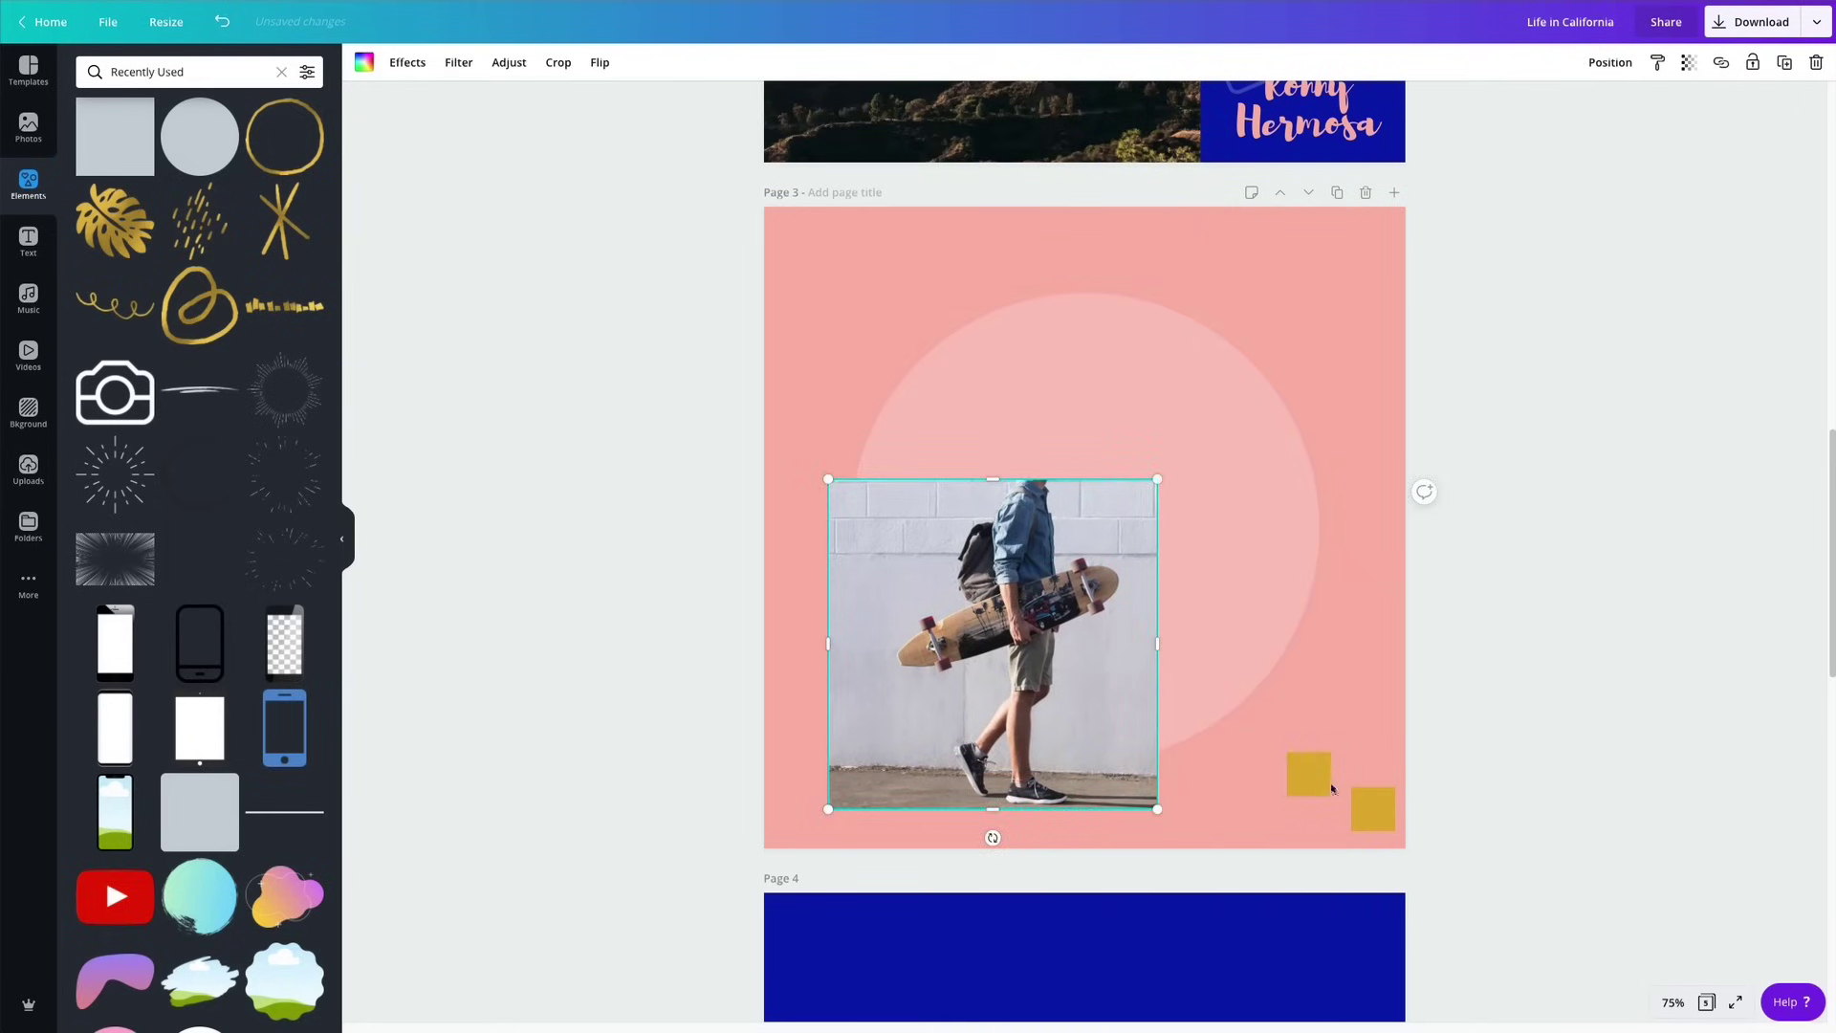
Fine-tune the photo's position and move both gold squares together onto page 4.
drag(1318, 790, 795, 786)
drag(1030, 768, 1010, 768)
drag(1374, 811, 839, 841)
click(904, 650)
drag(905, 650, 905, 646)
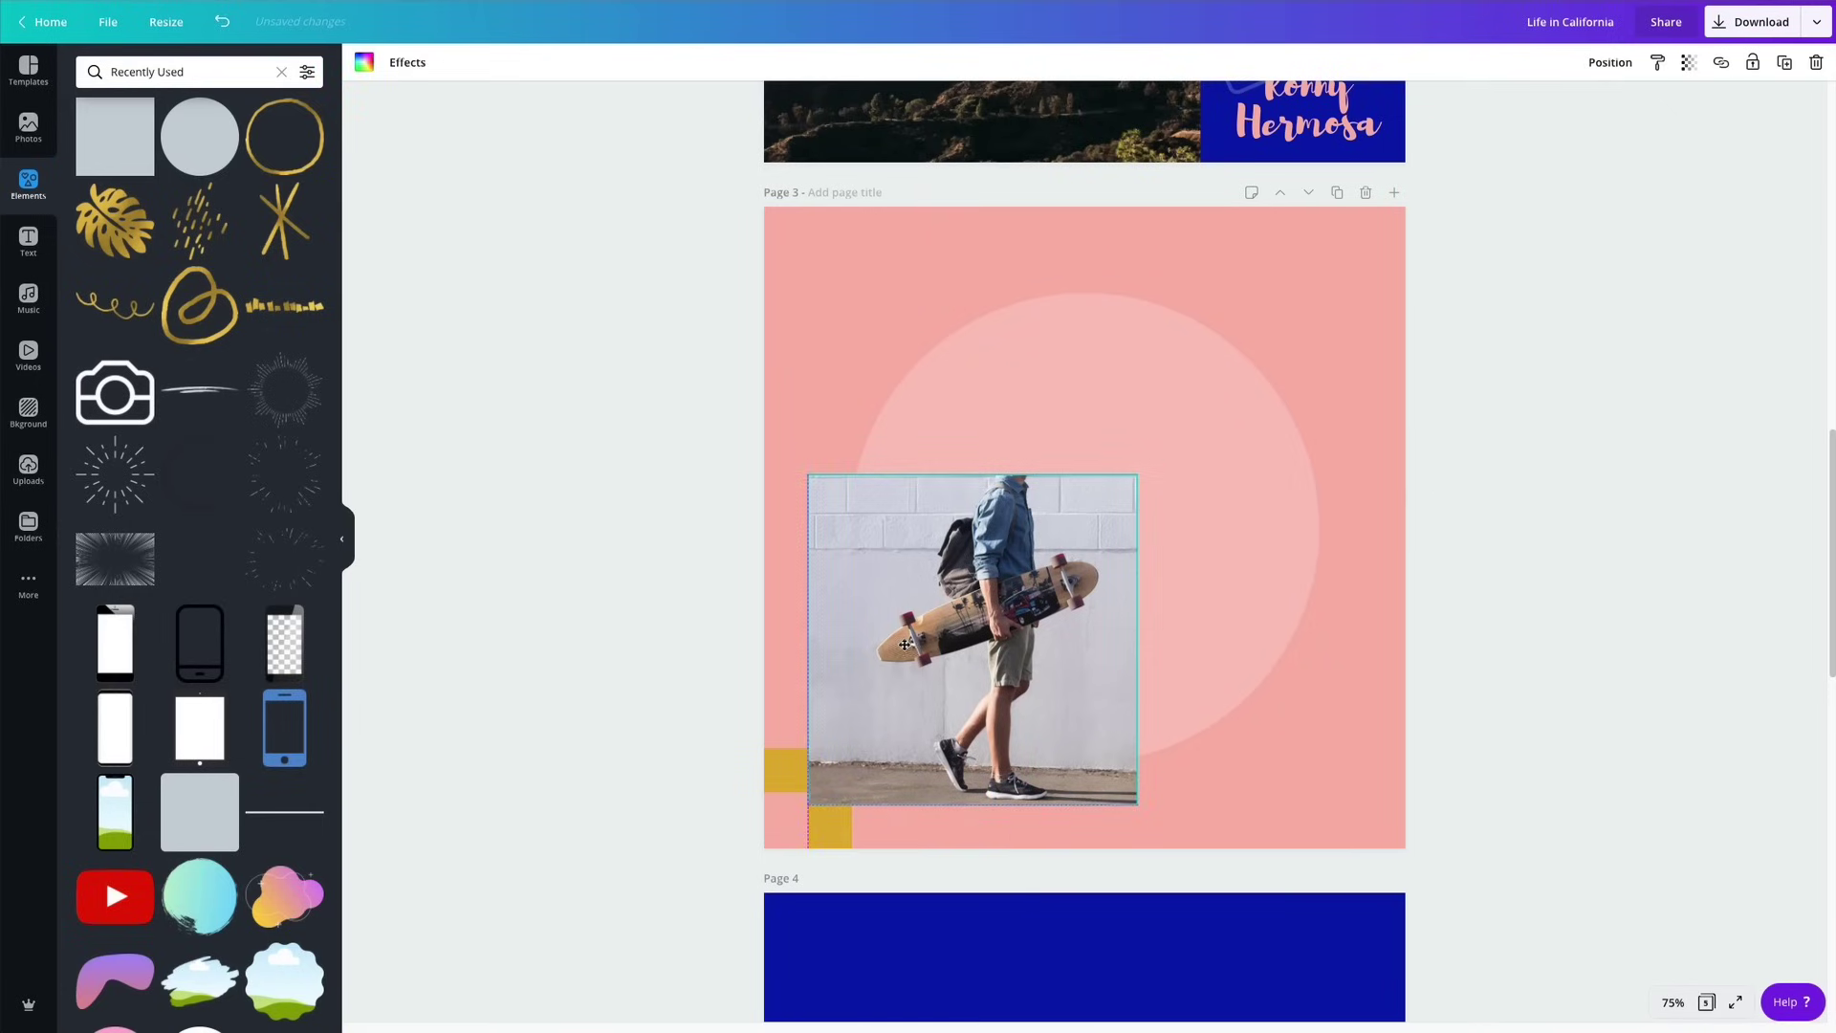
click(1518, 595)
click(779, 775)
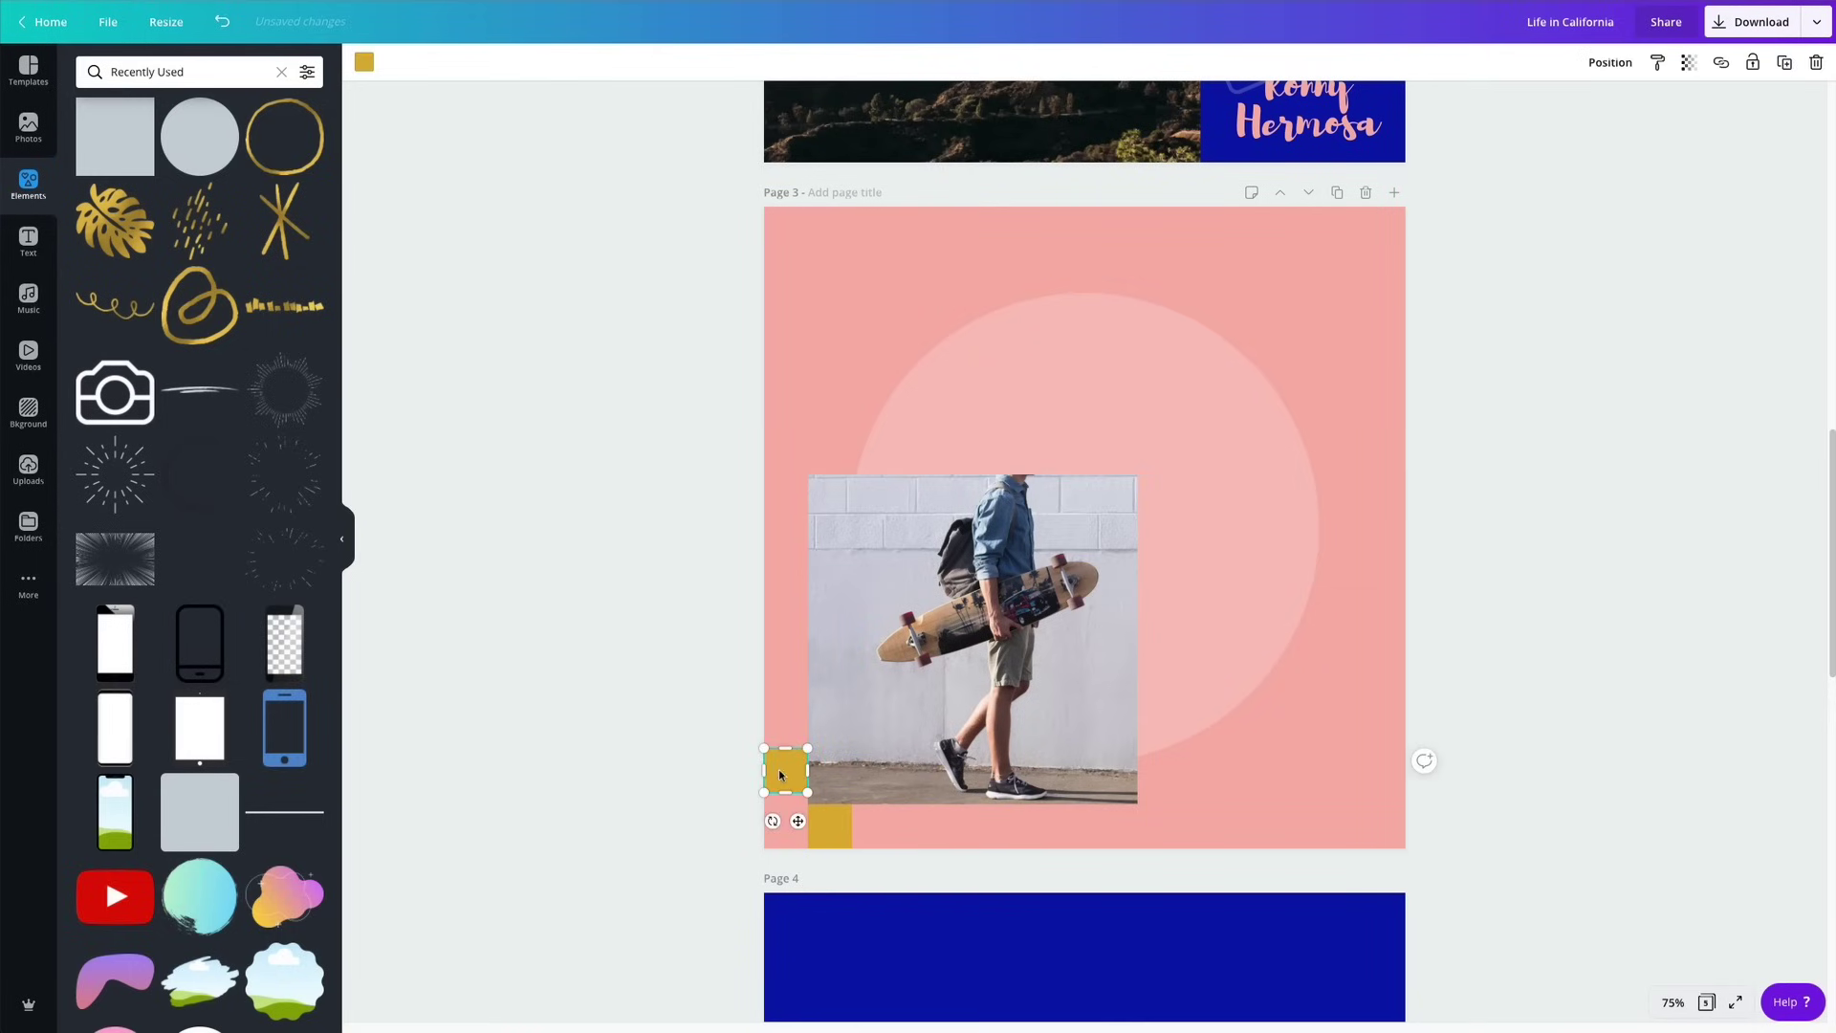
shift+click(838, 842)
drag(827, 822, 982, 981)
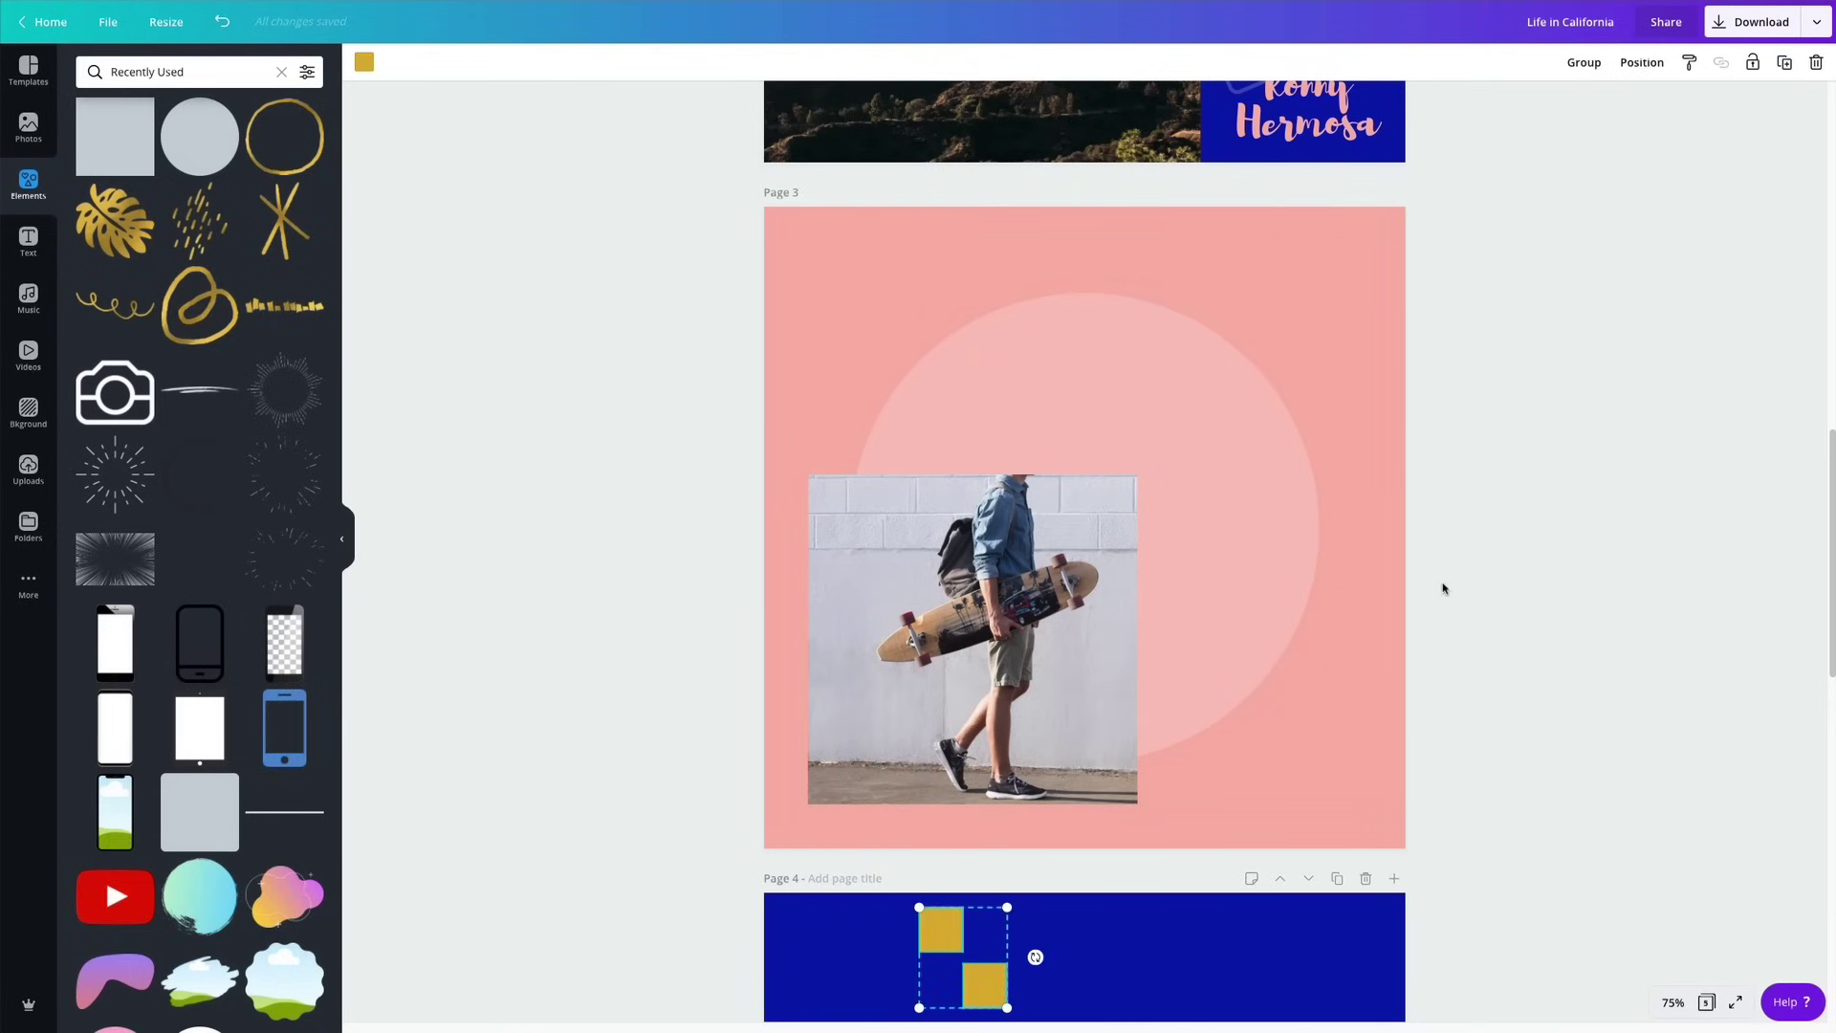
scroll(1483, 574, up, 2)
click(1569, 486)
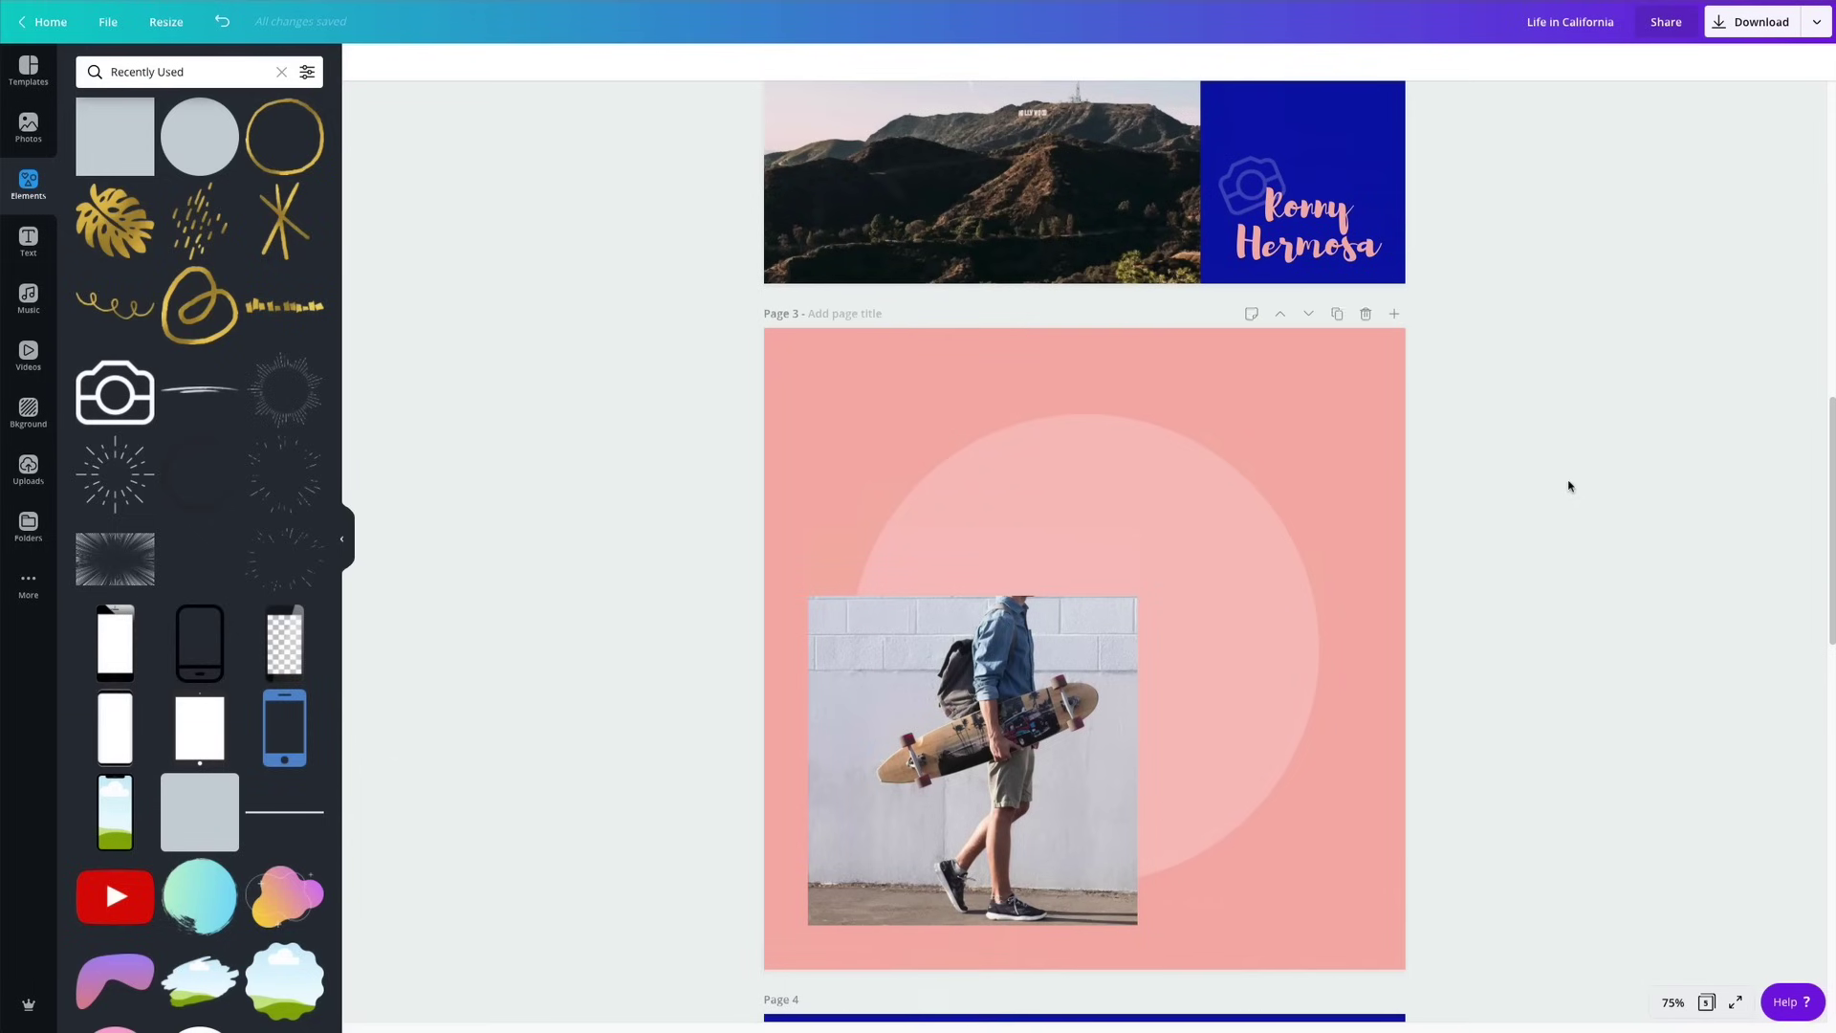
click(973, 761)
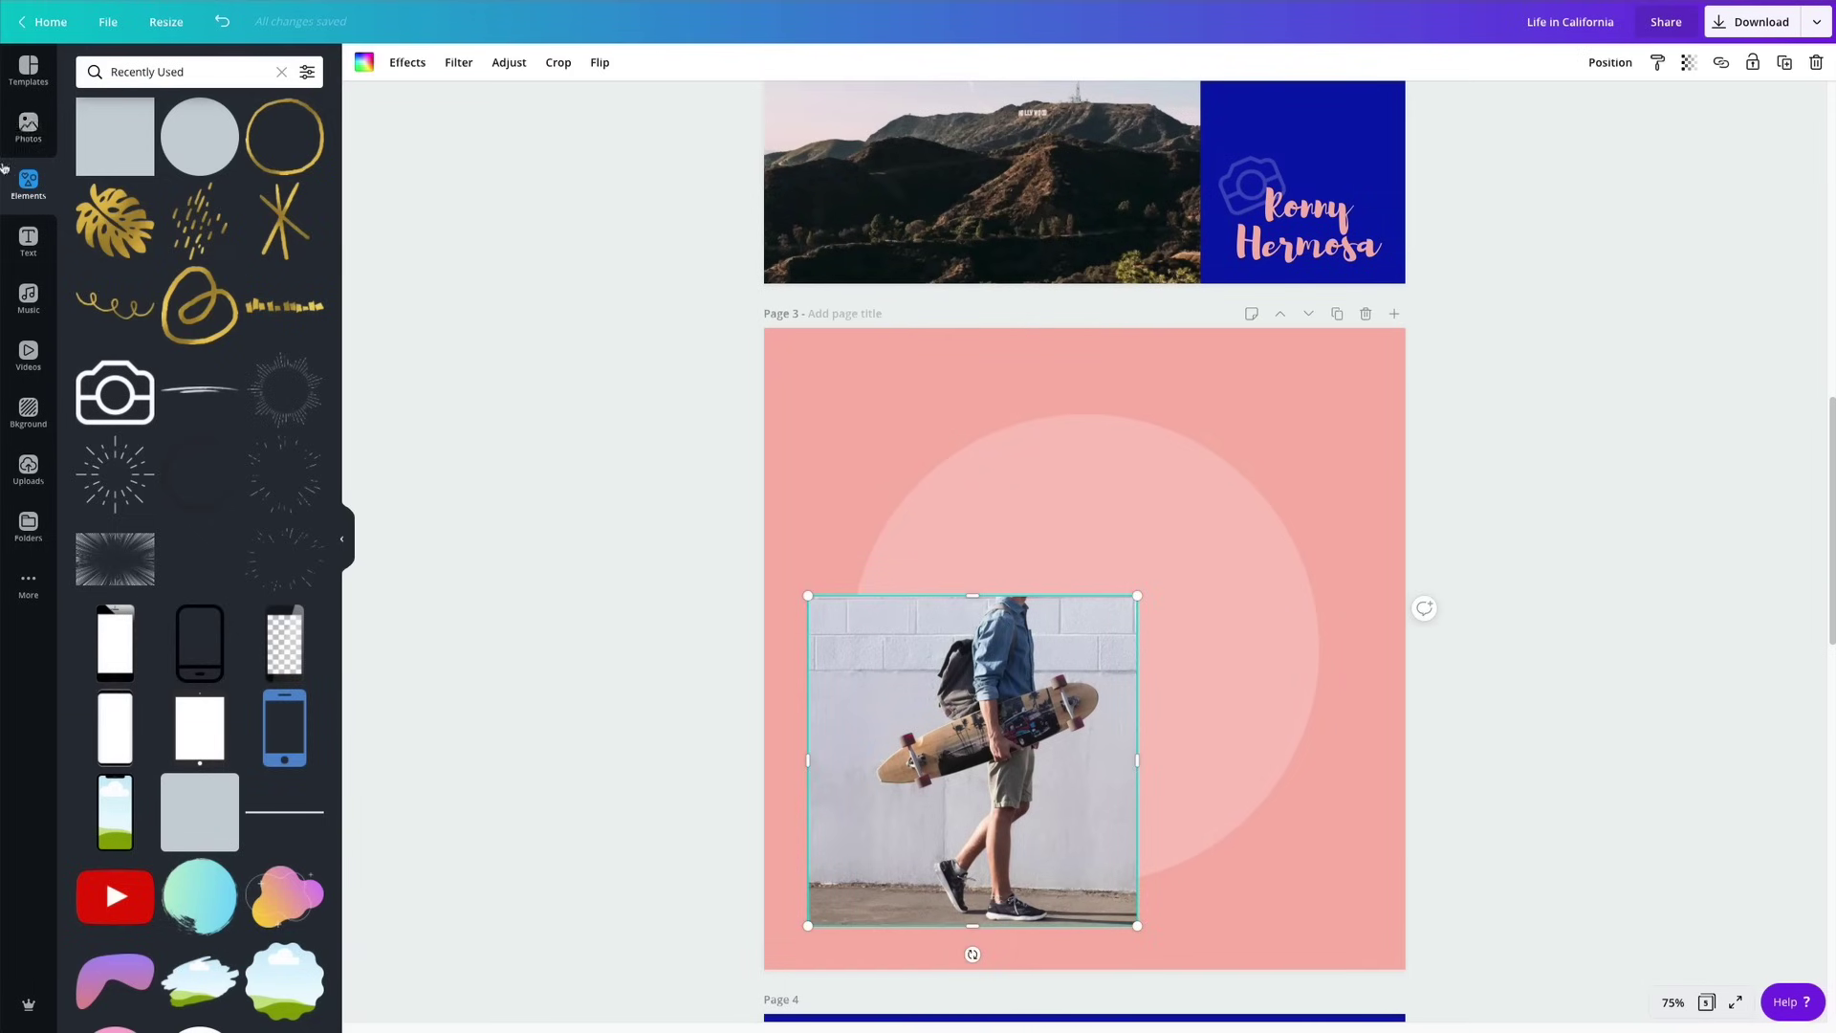
Replace the page 3 photo with the lifeguard tower stock image and reframe it inside its square.
click(23, 131)
drag(182, 258, 913, 752)
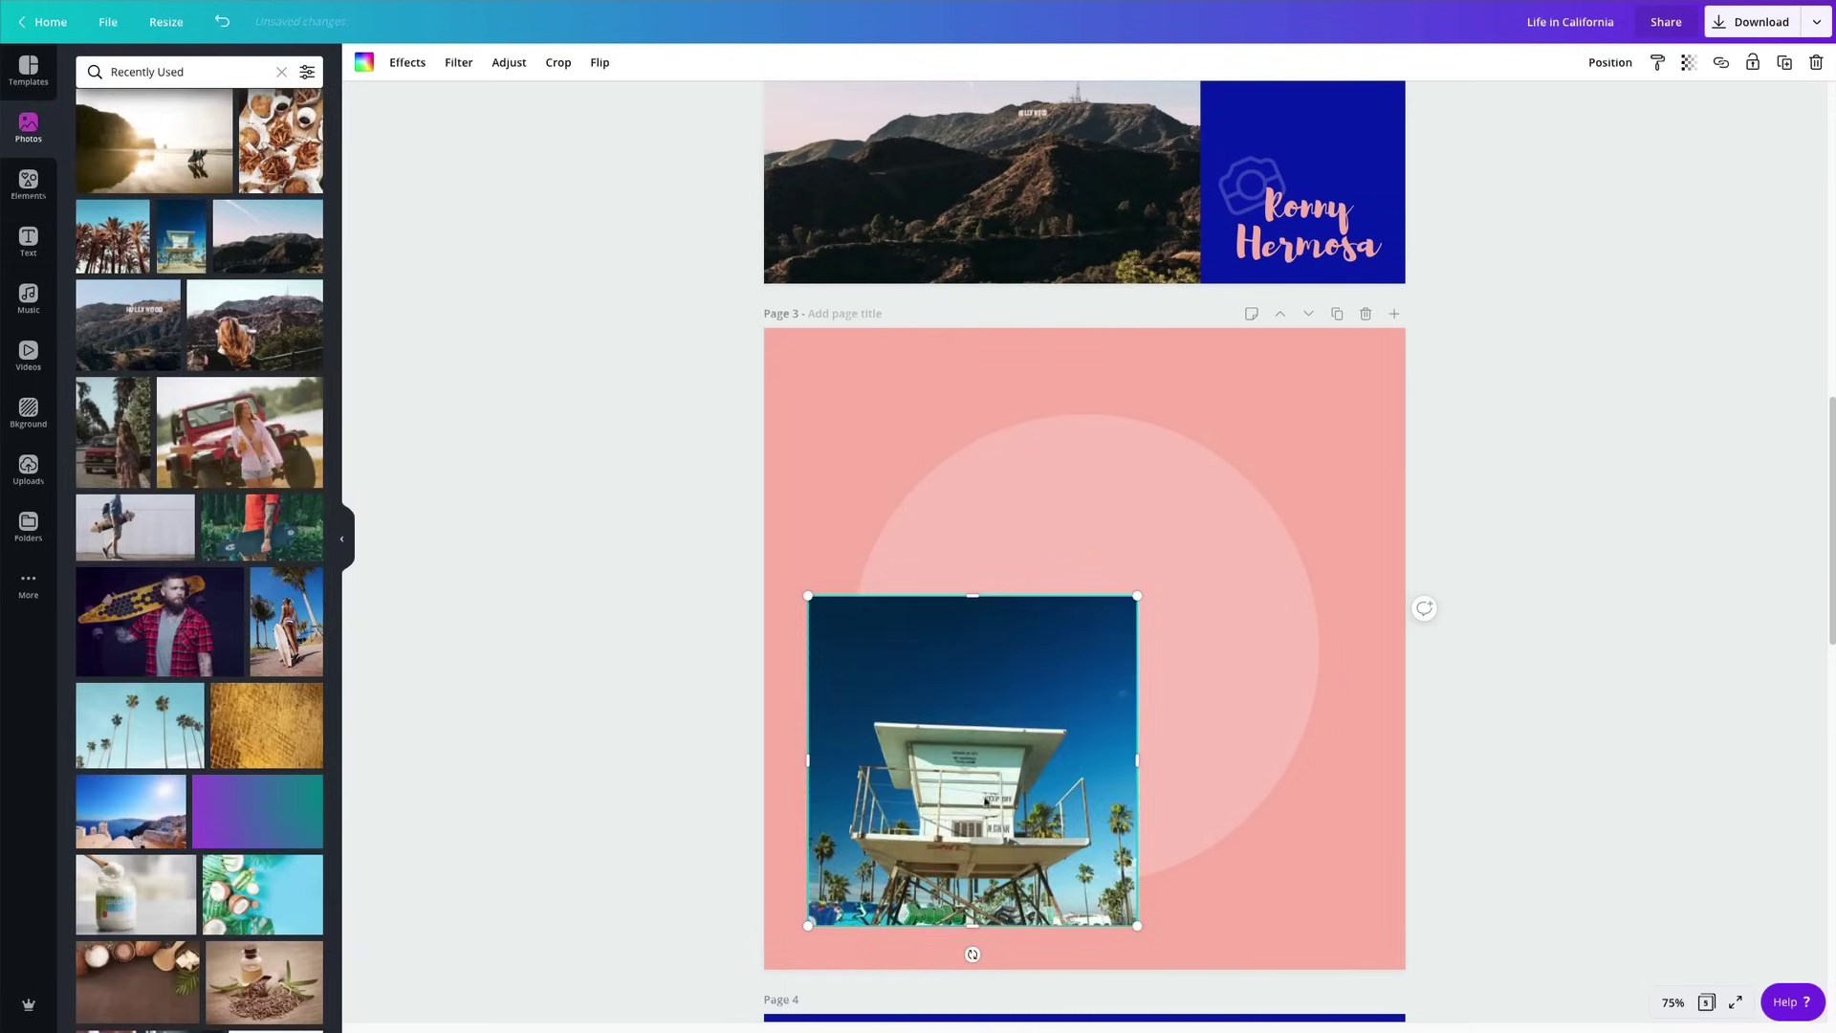
double_click(988, 803)
drag(987, 804, 1004, 717)
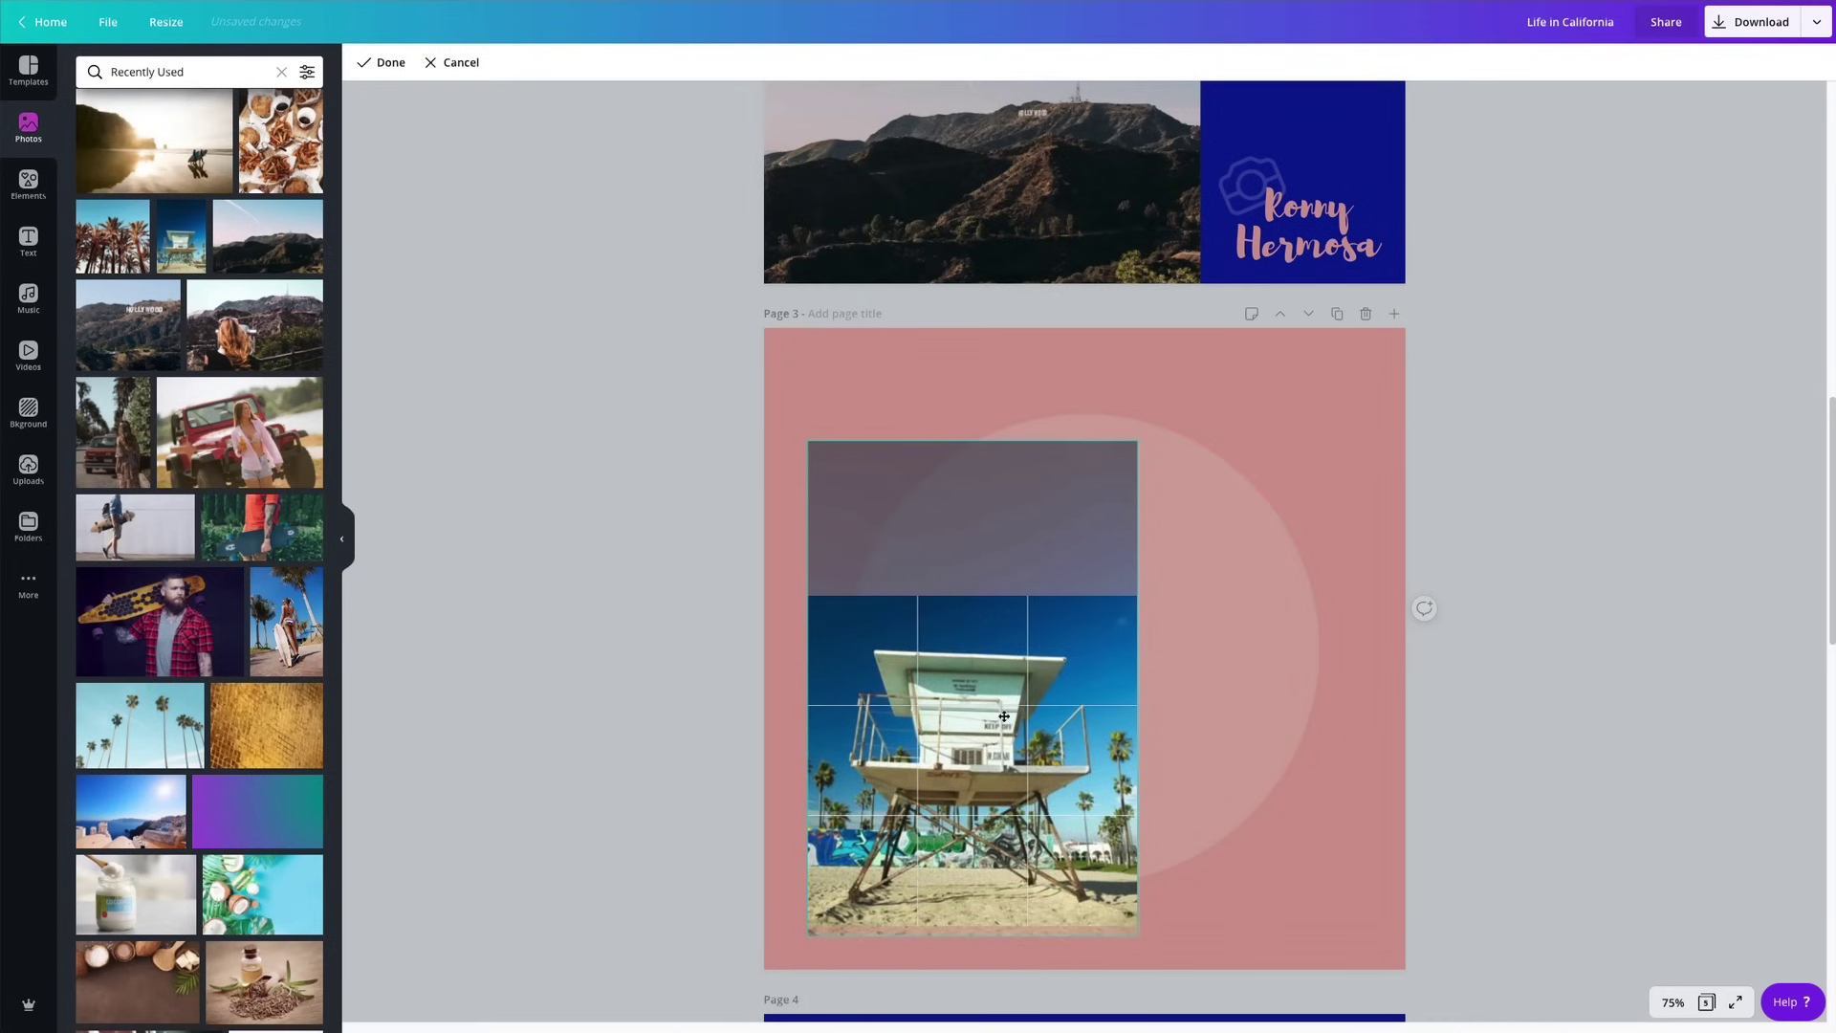
key(Return)
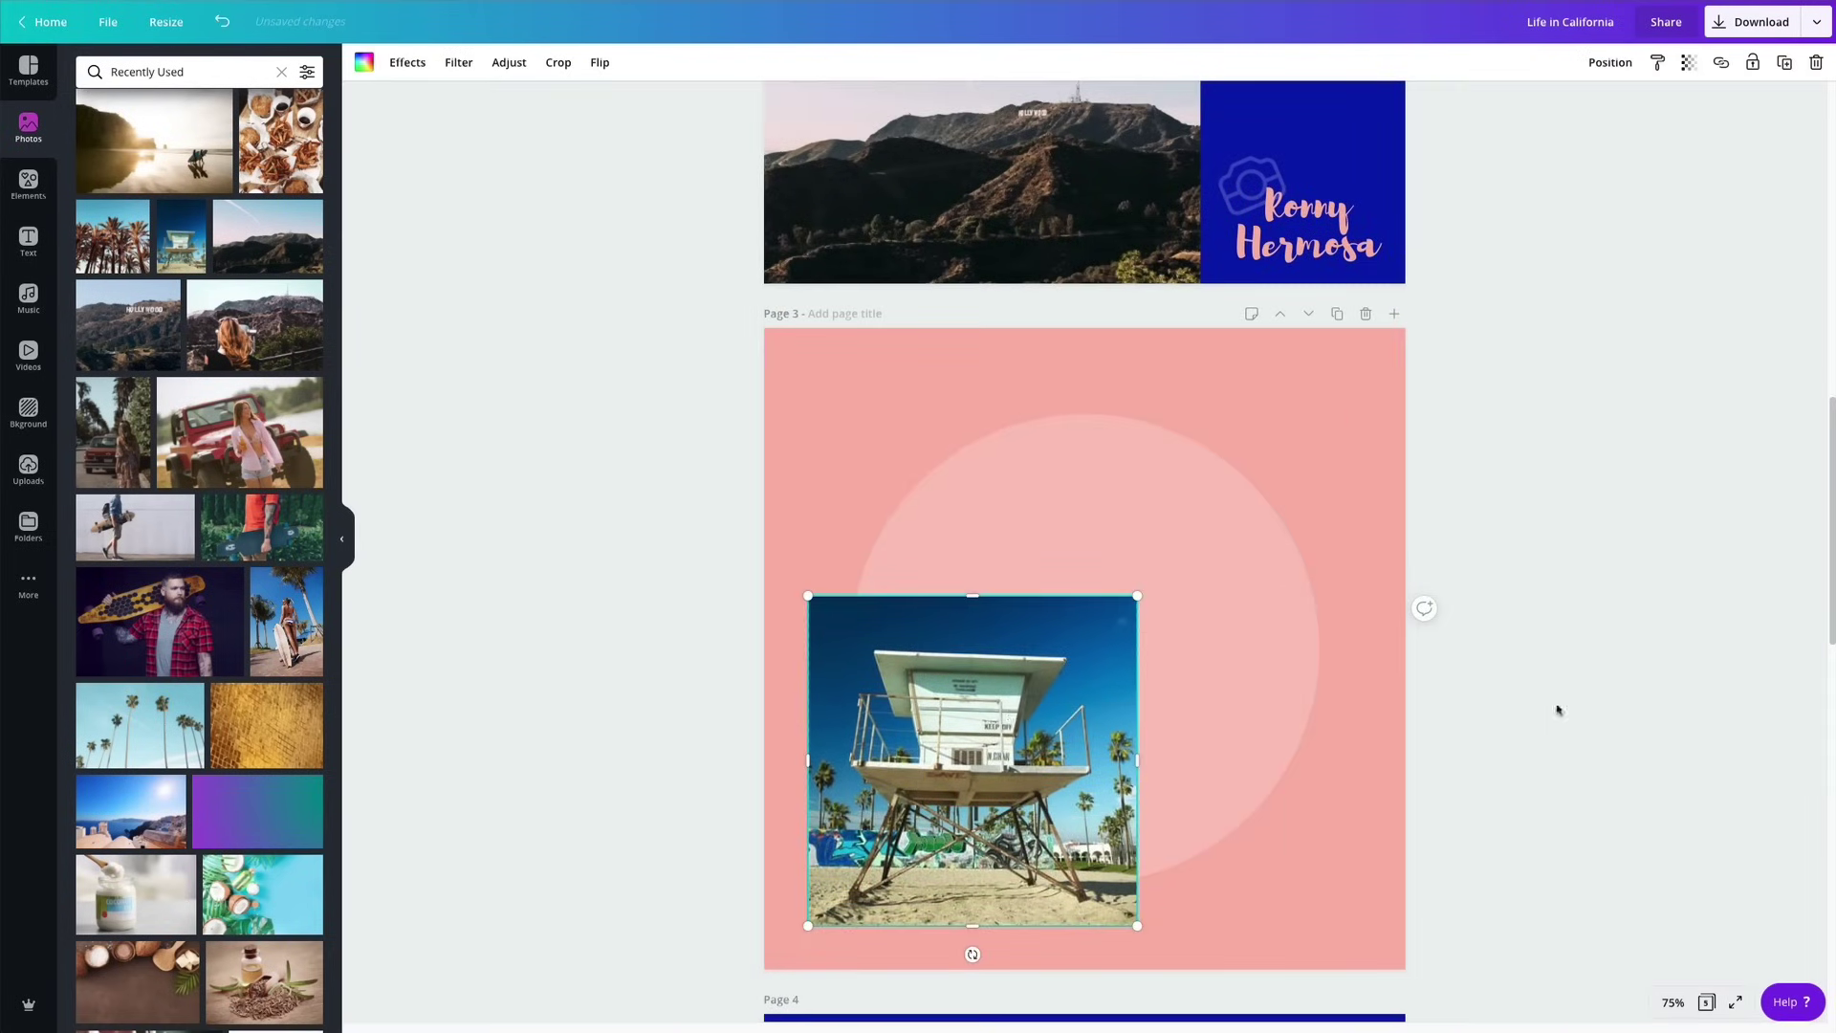
click(1643, 704)
scroll(1527, 851, down, 2)
scroll(1509, 764, up, 4)
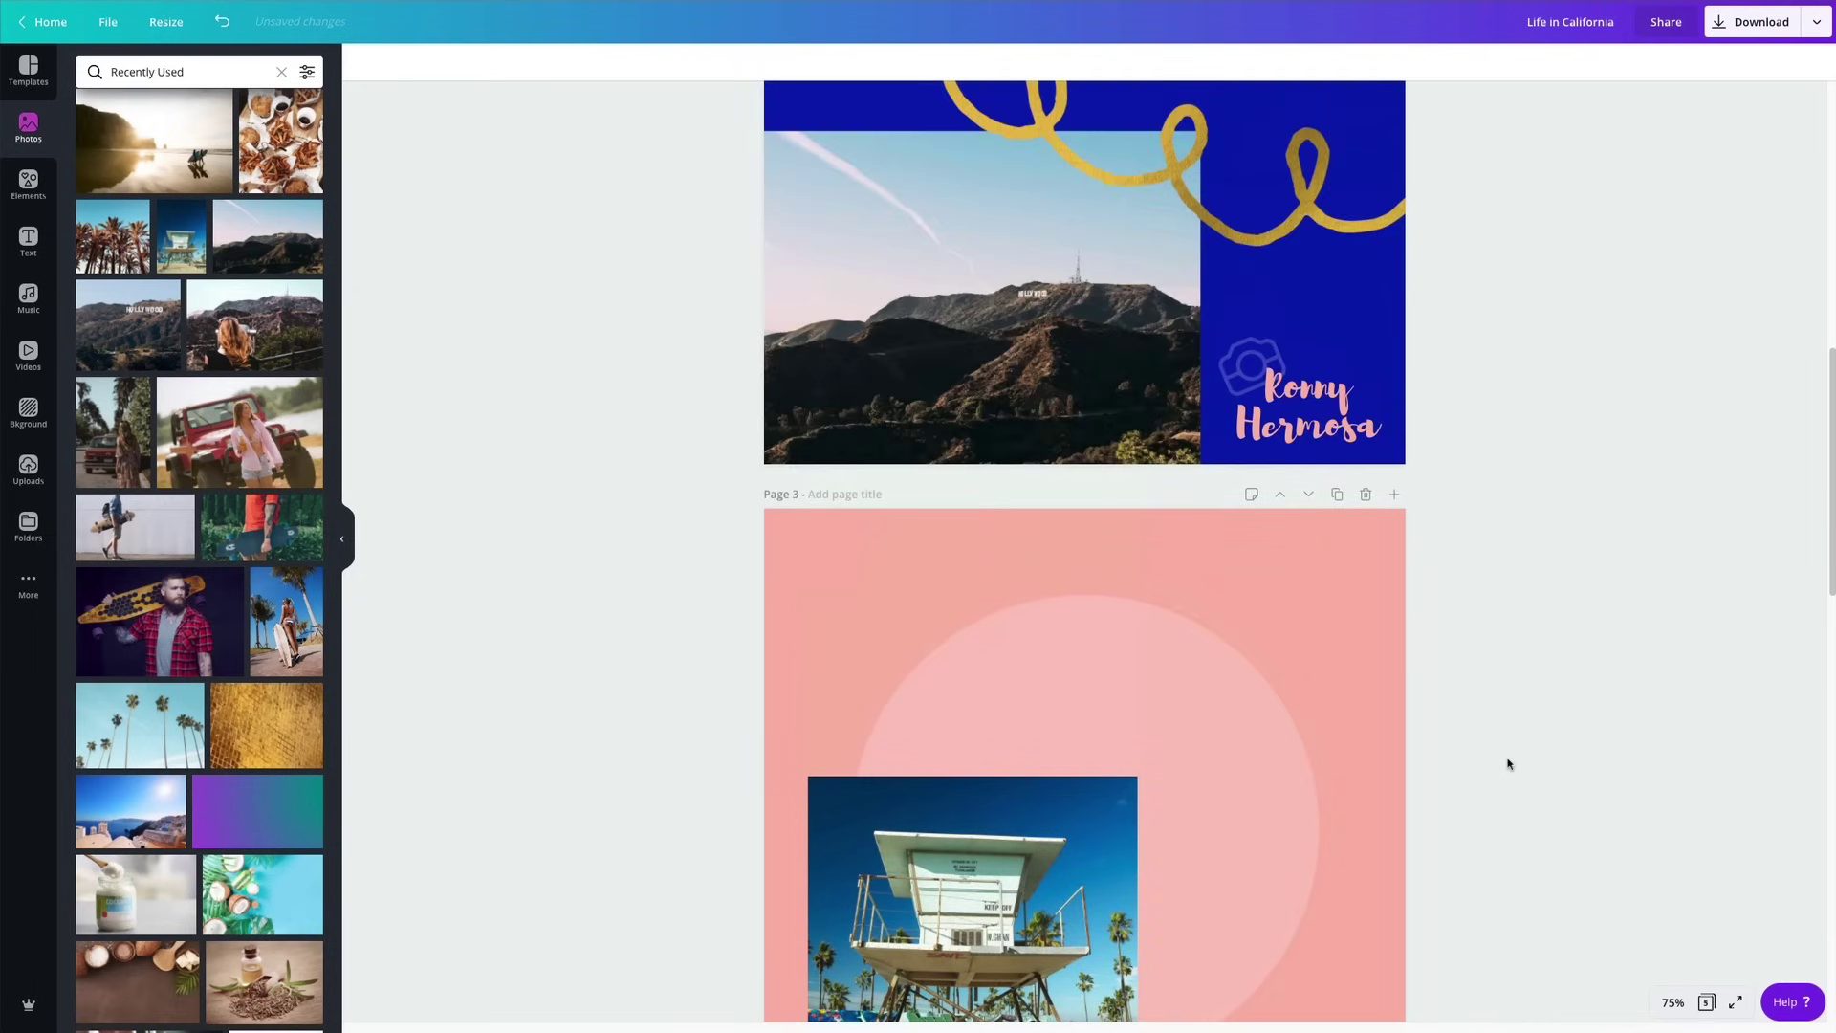
scroll(1509, 764, down, 2)
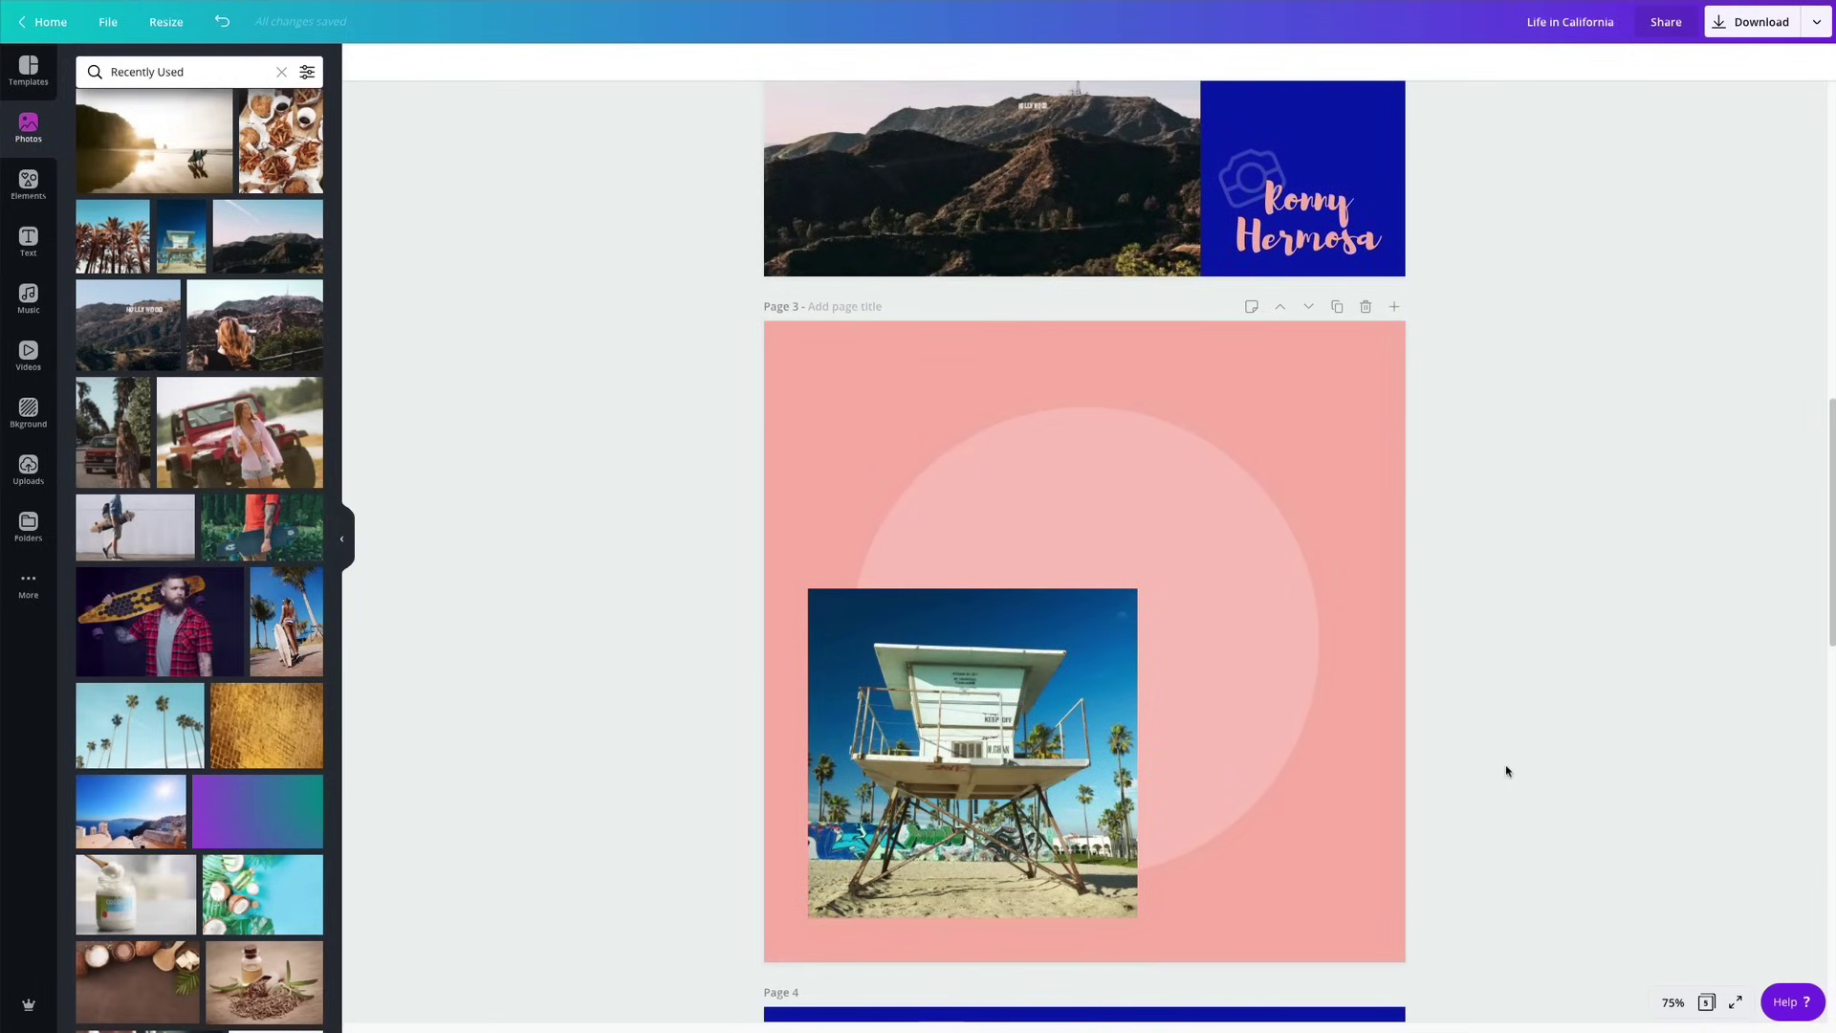
scroll(1507, 771, down, 1)
Paste a copy of page 1's blue signature with its logo onto page 3.
scroll(1204, 560, down, 1)
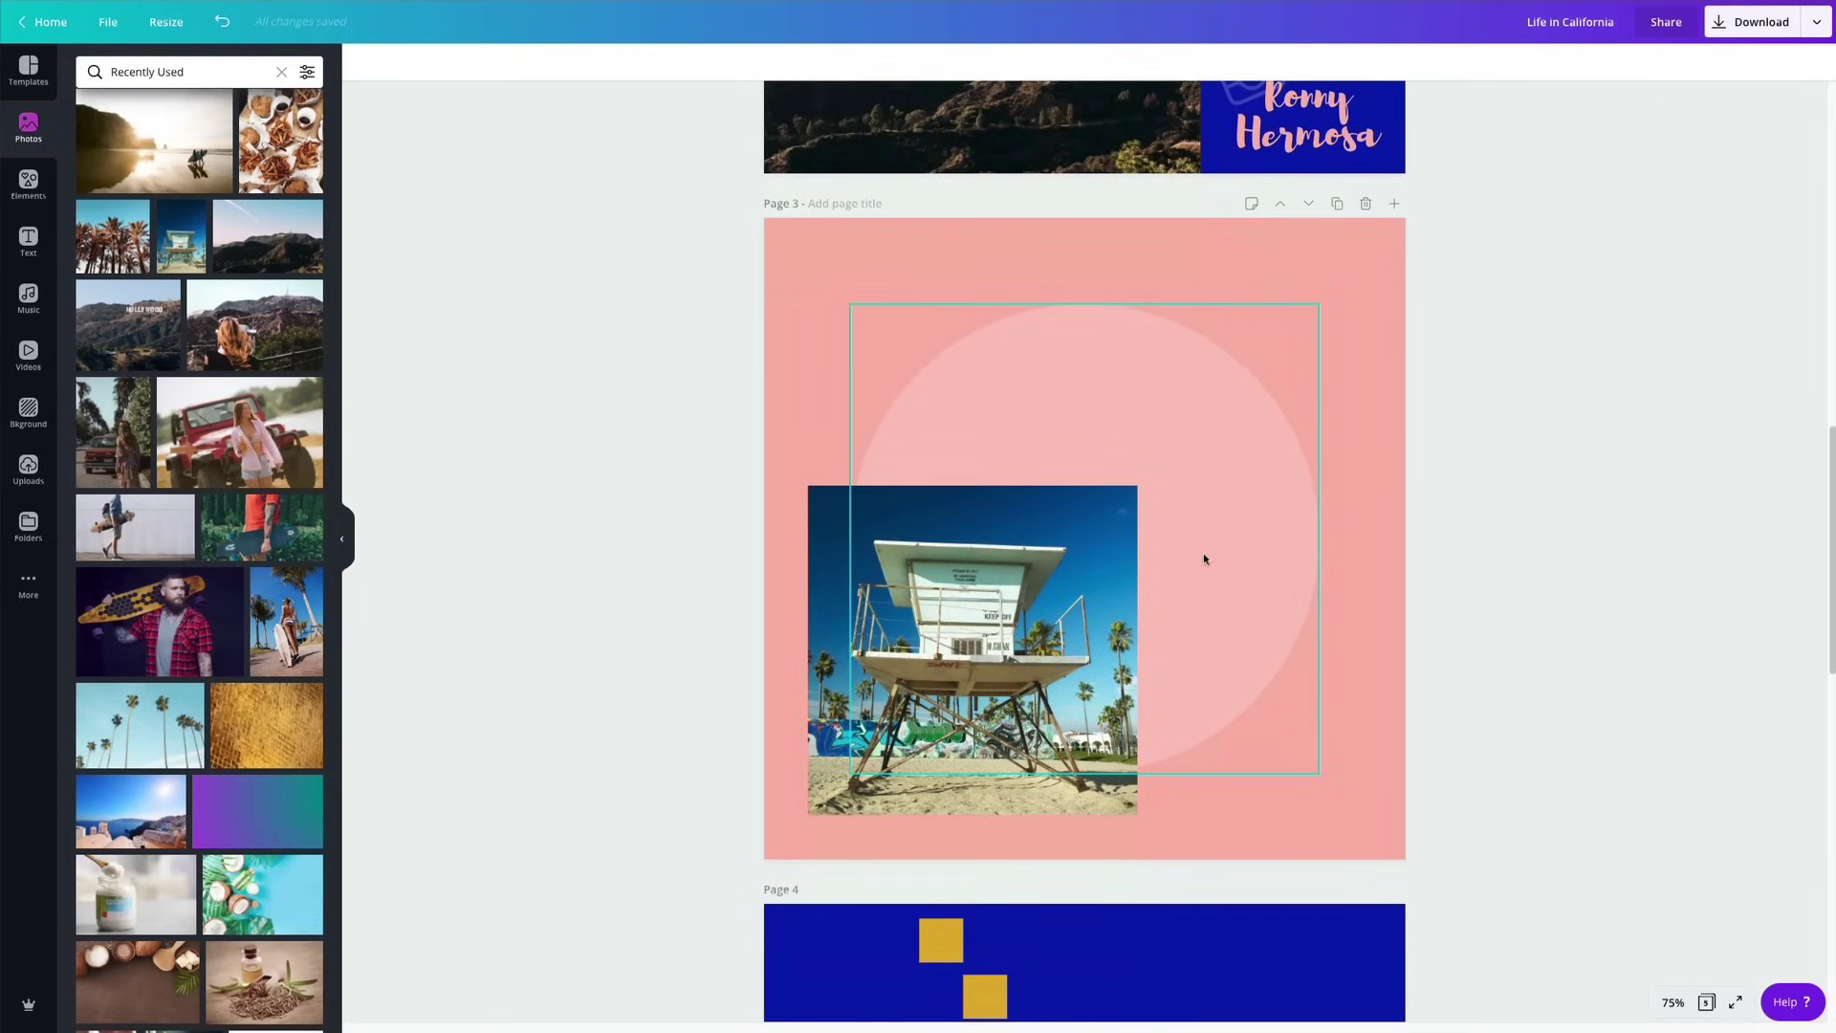
scroll(1202, 560, up, 4)
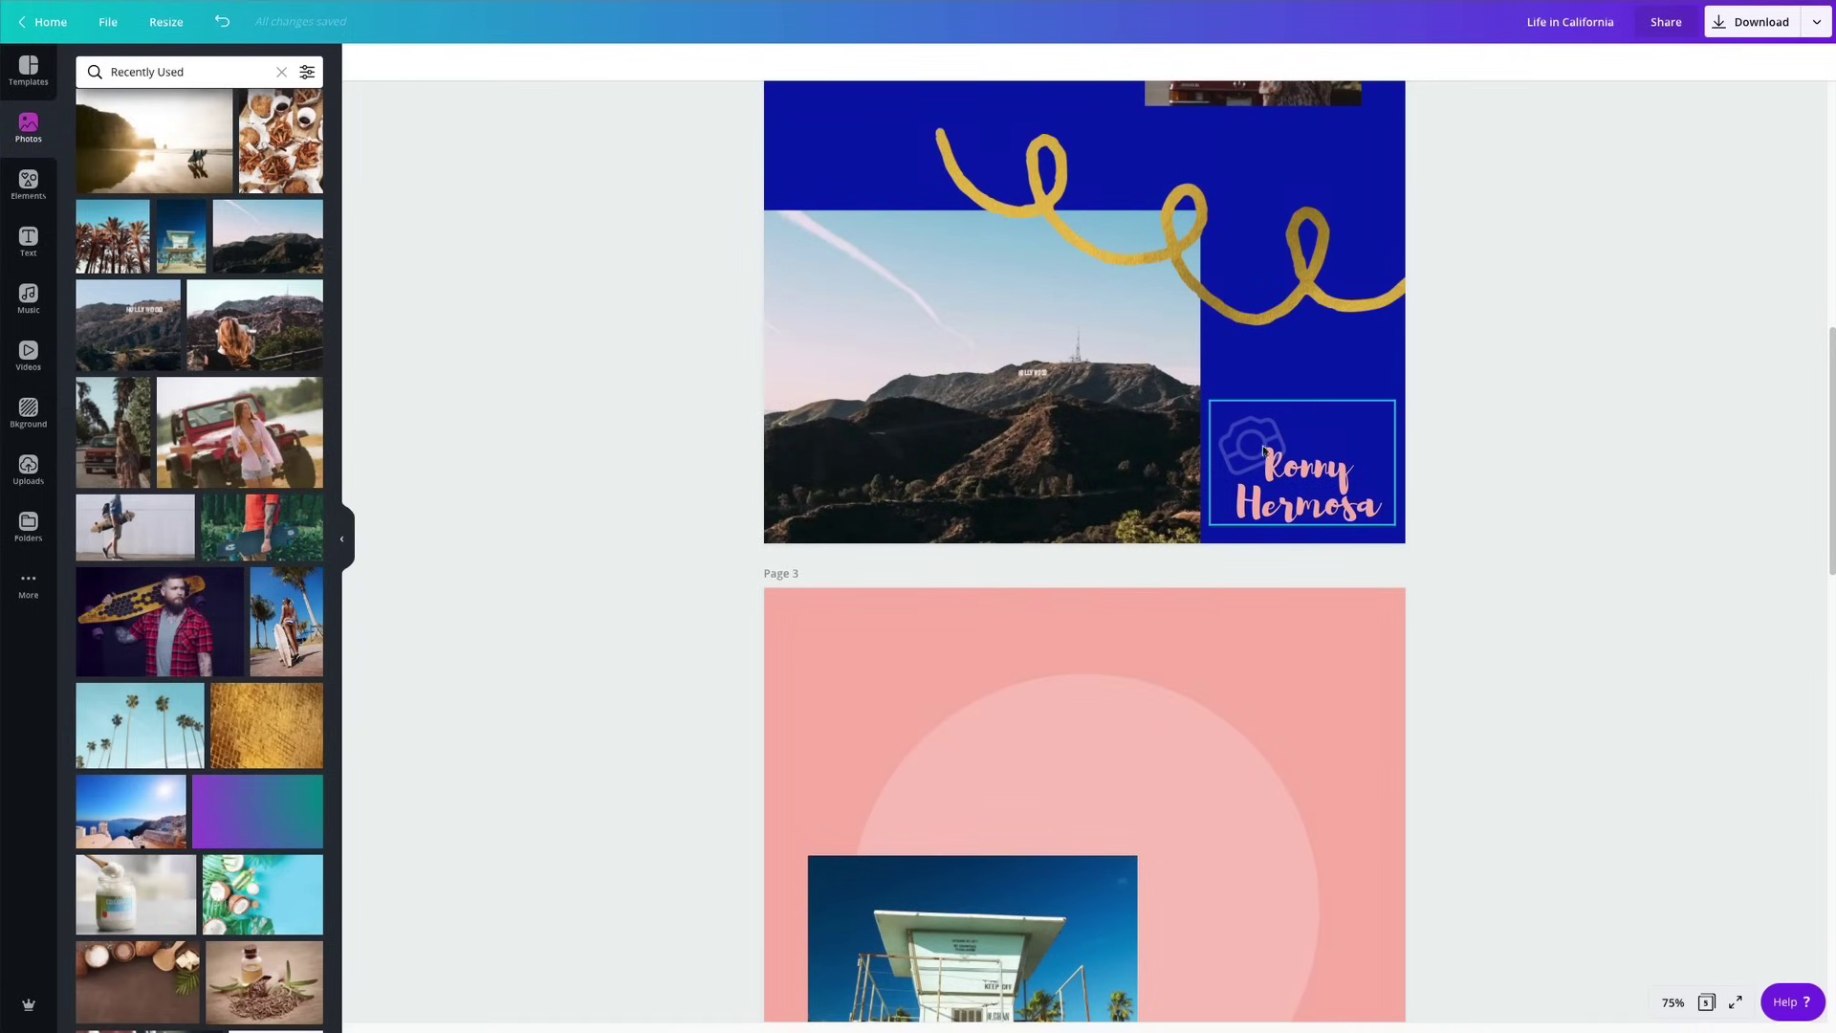
click(1265, 466)
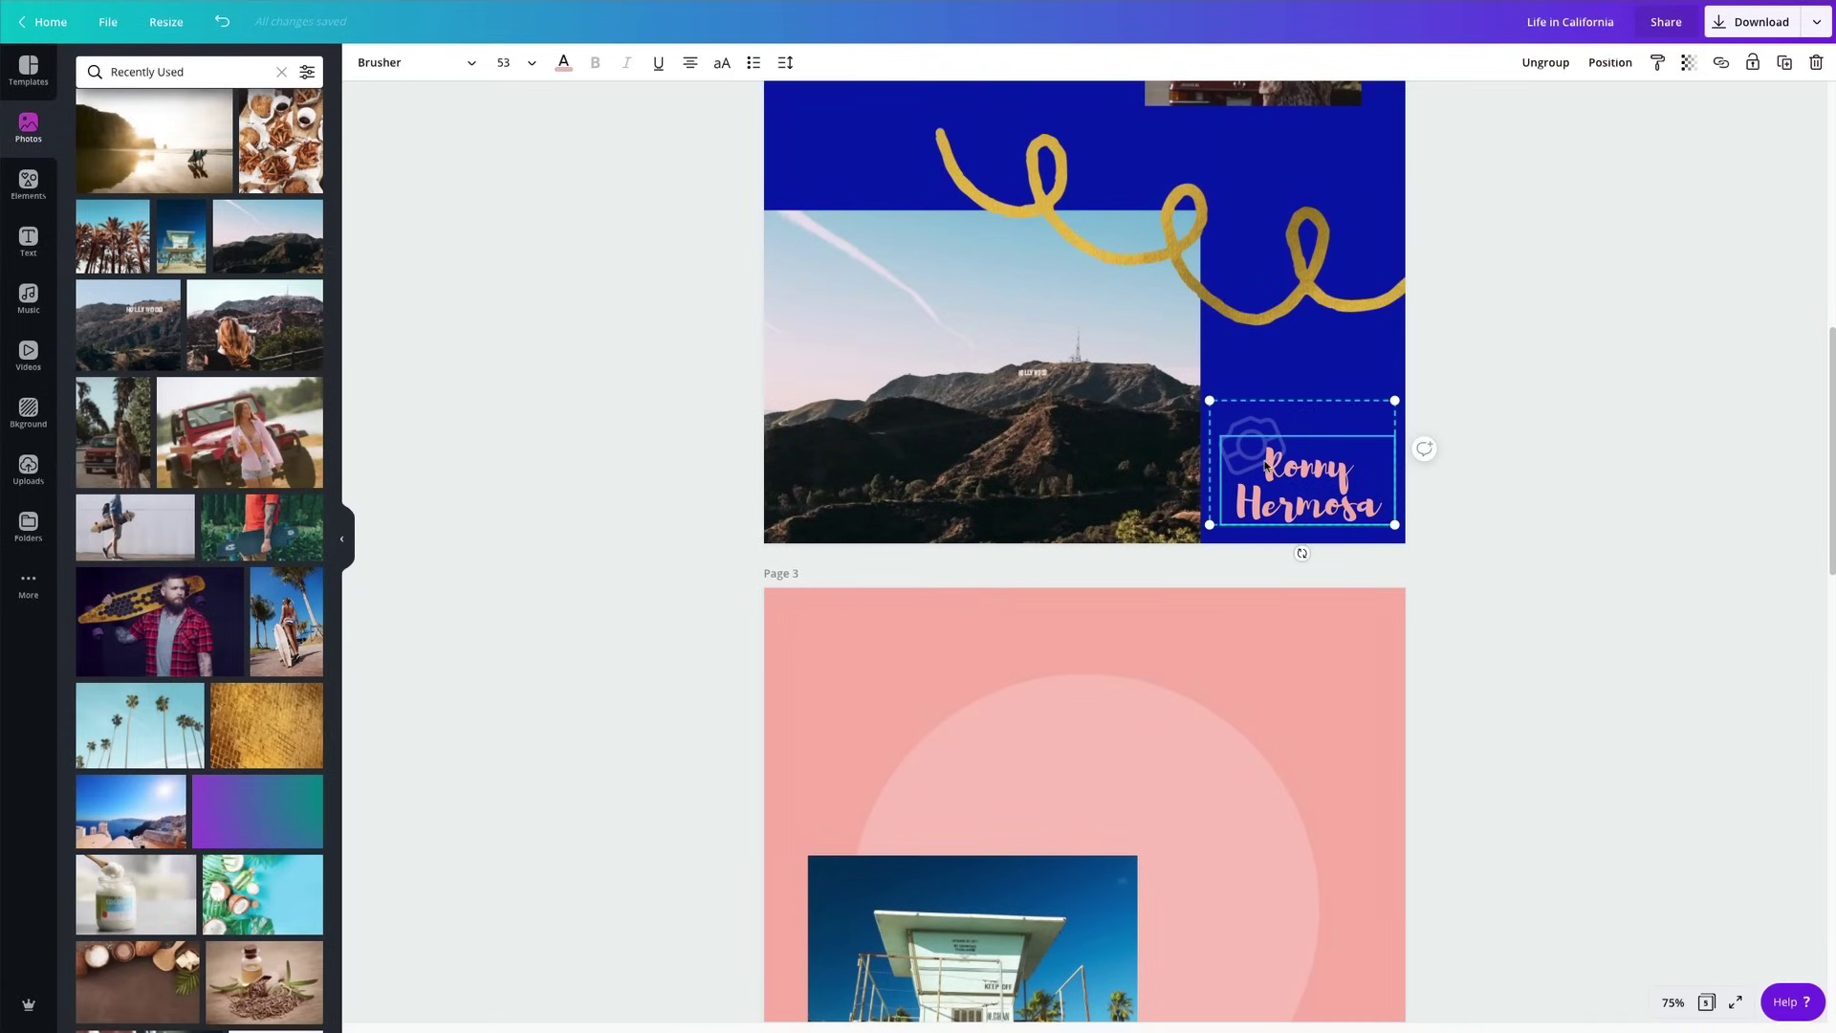
scroll(1265, 466, up, 5)
click(915, 277)
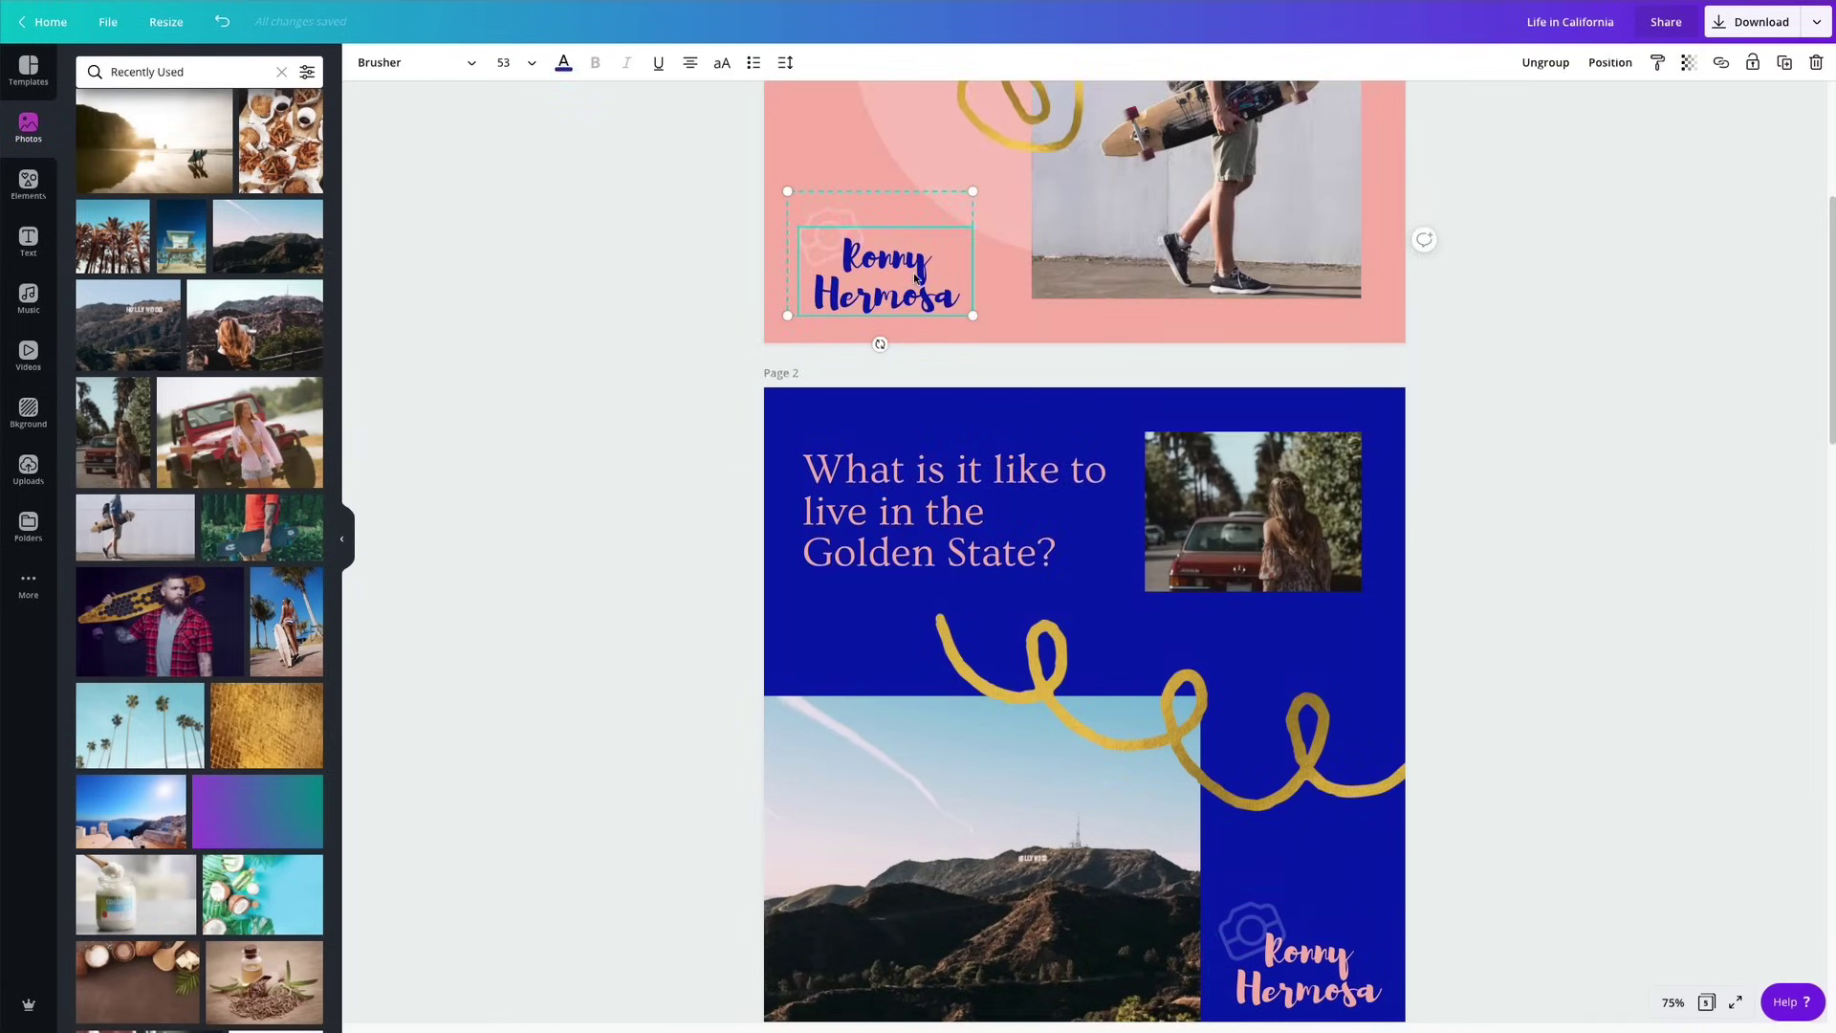
scroll(1017, 562, down, 18)
click(1247, 299)
key(ctrl+v)
Position the pasted signature in page 3's lower-right corner.
drag(925, 360, 1337, 351)
scroll(1339, 364, up, 3)
drag(1289, 557, 1281, 554)
click(1587, 514)
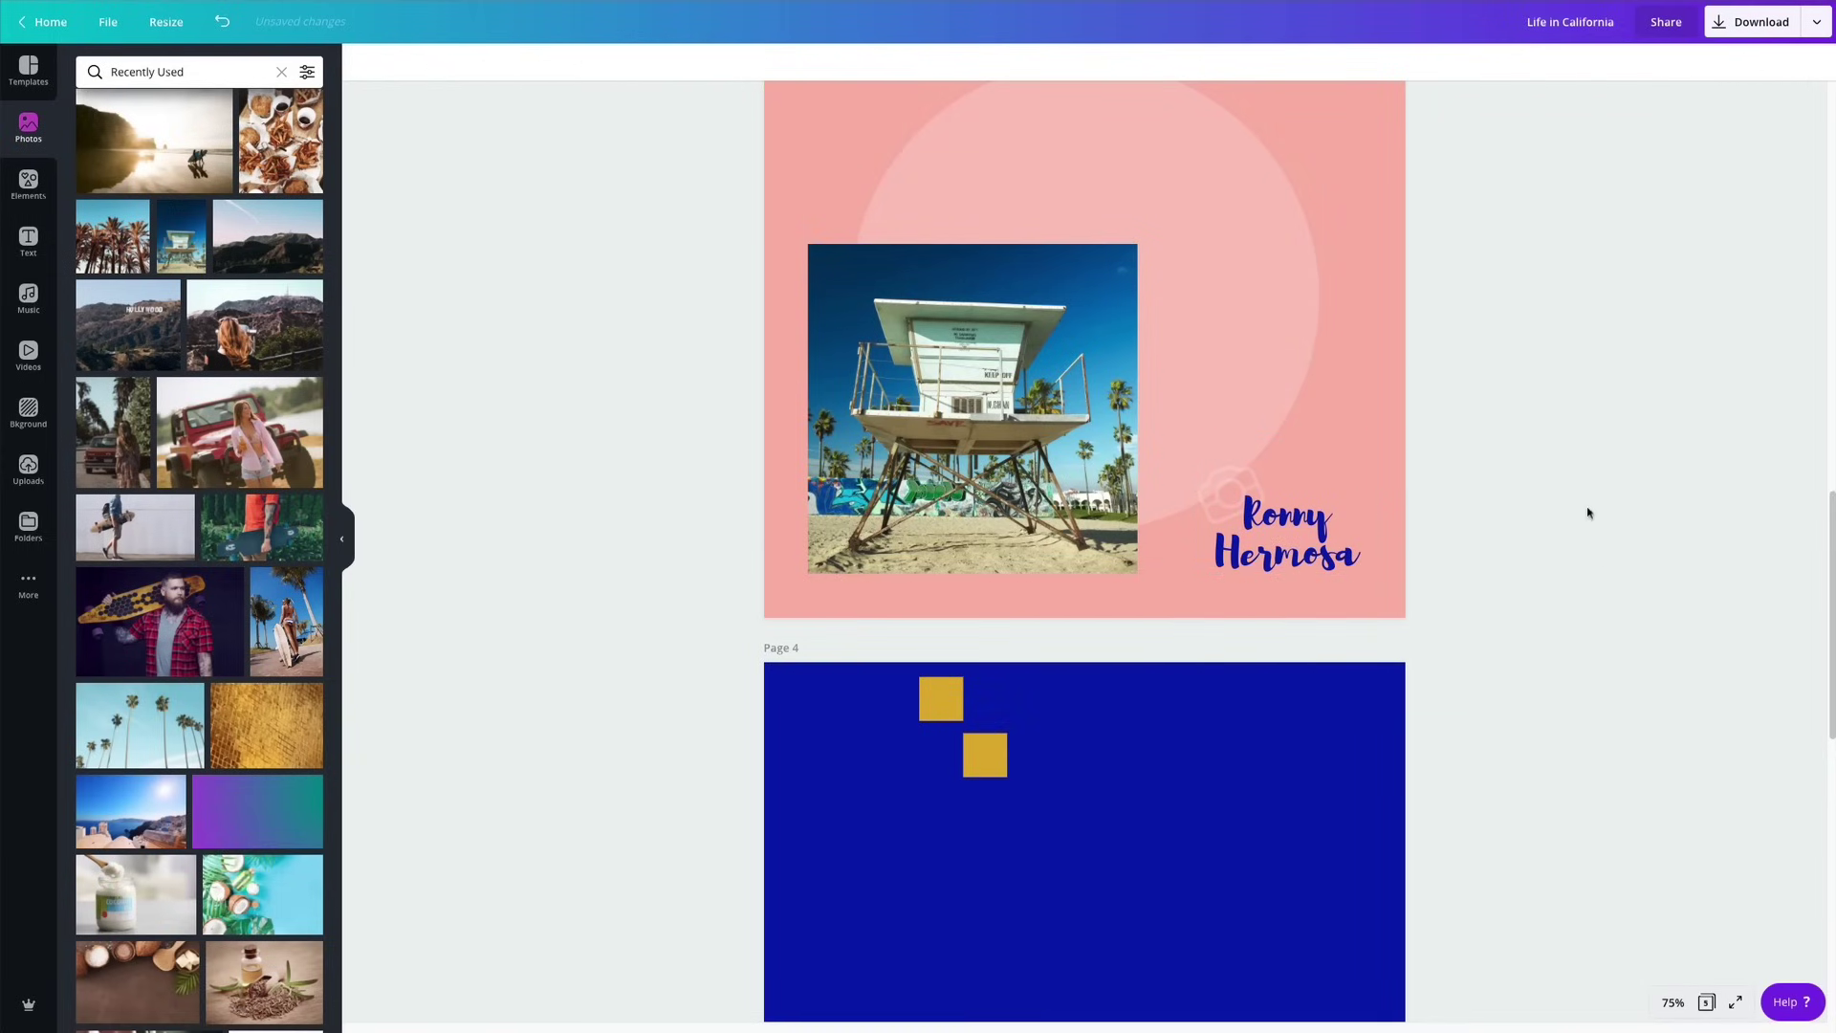
scroll(1588, 514, up, 3)
scroll(1588, 514, up, 2)
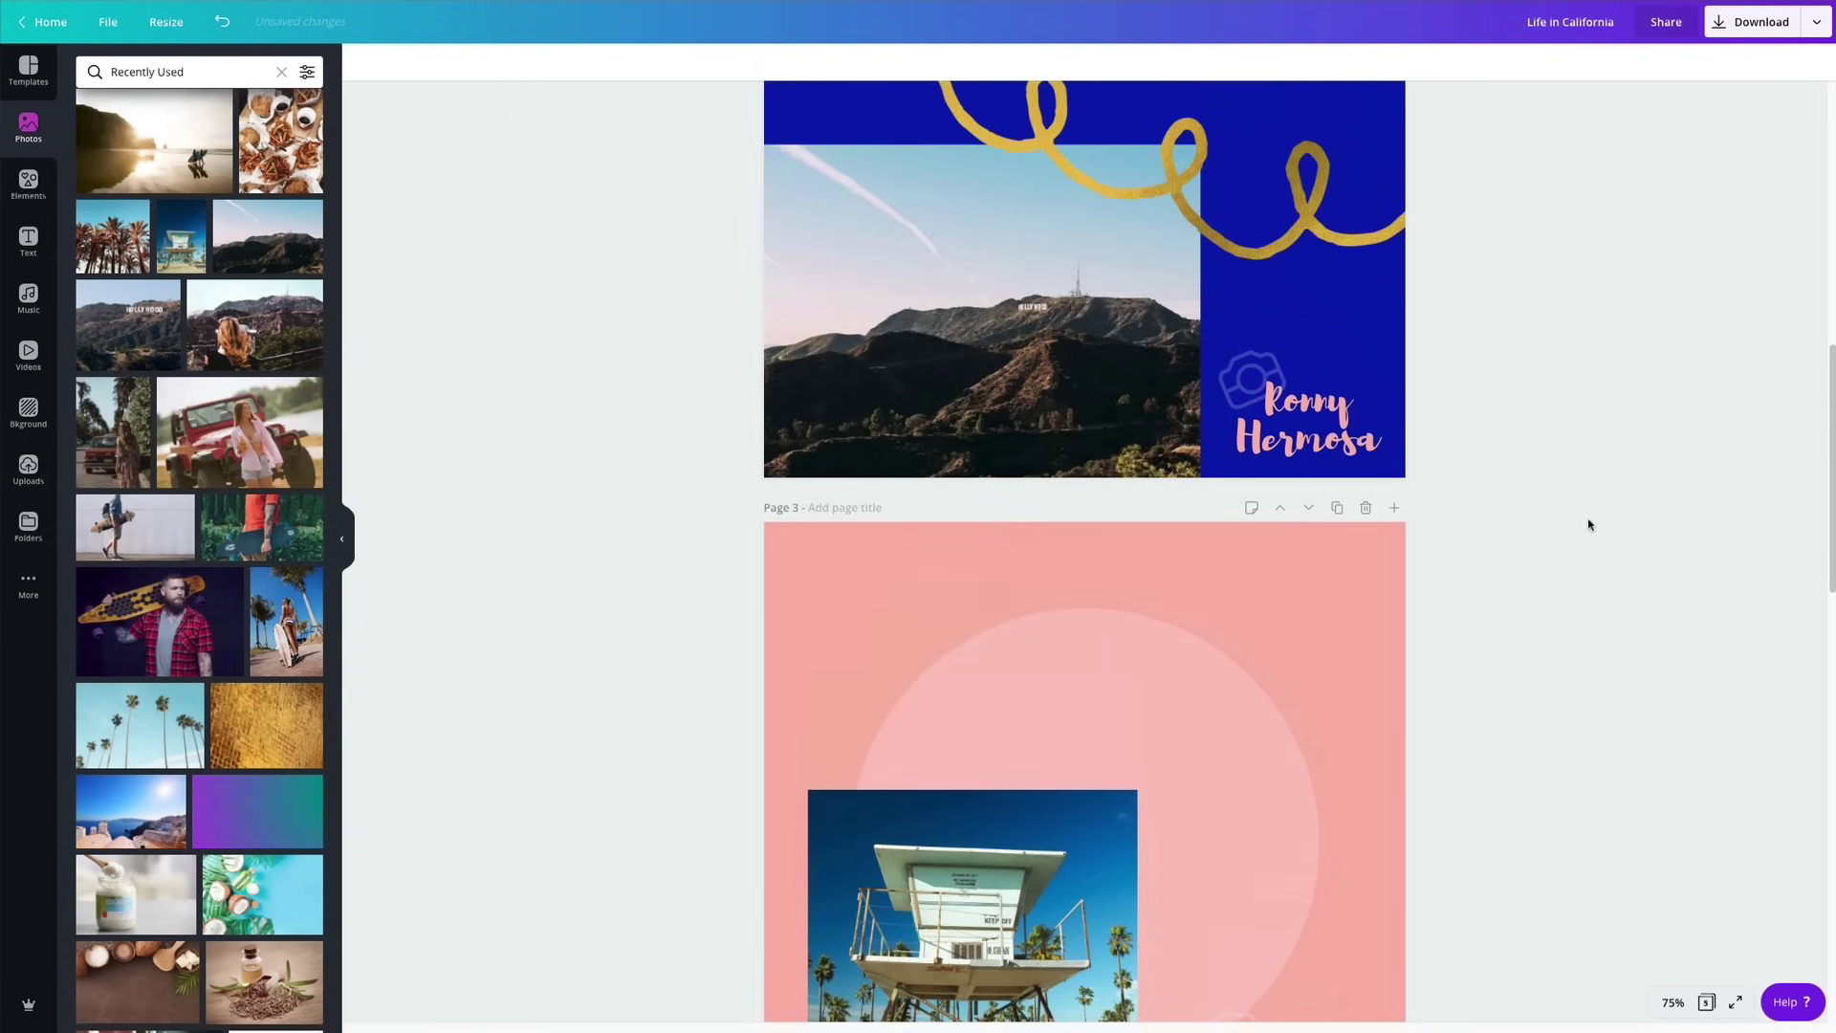
scroll(1589, 525, down, 2)
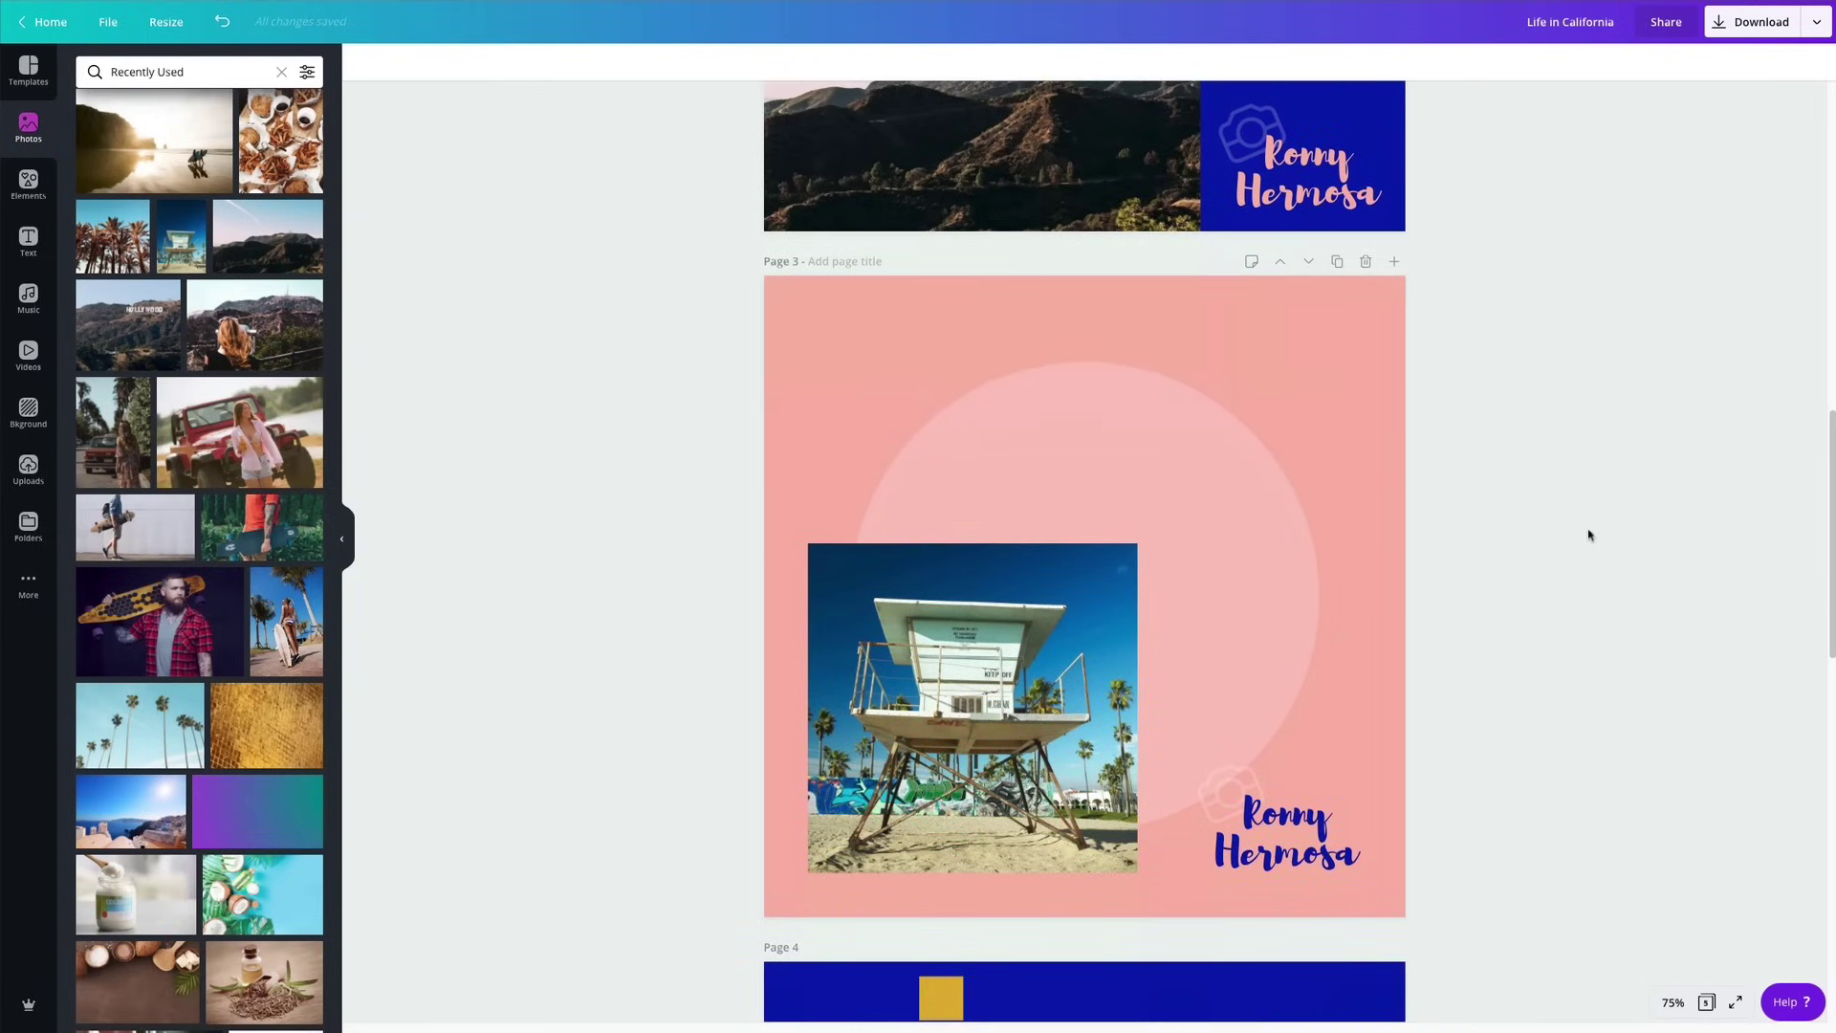
scroll(1590, 534, up, 8)
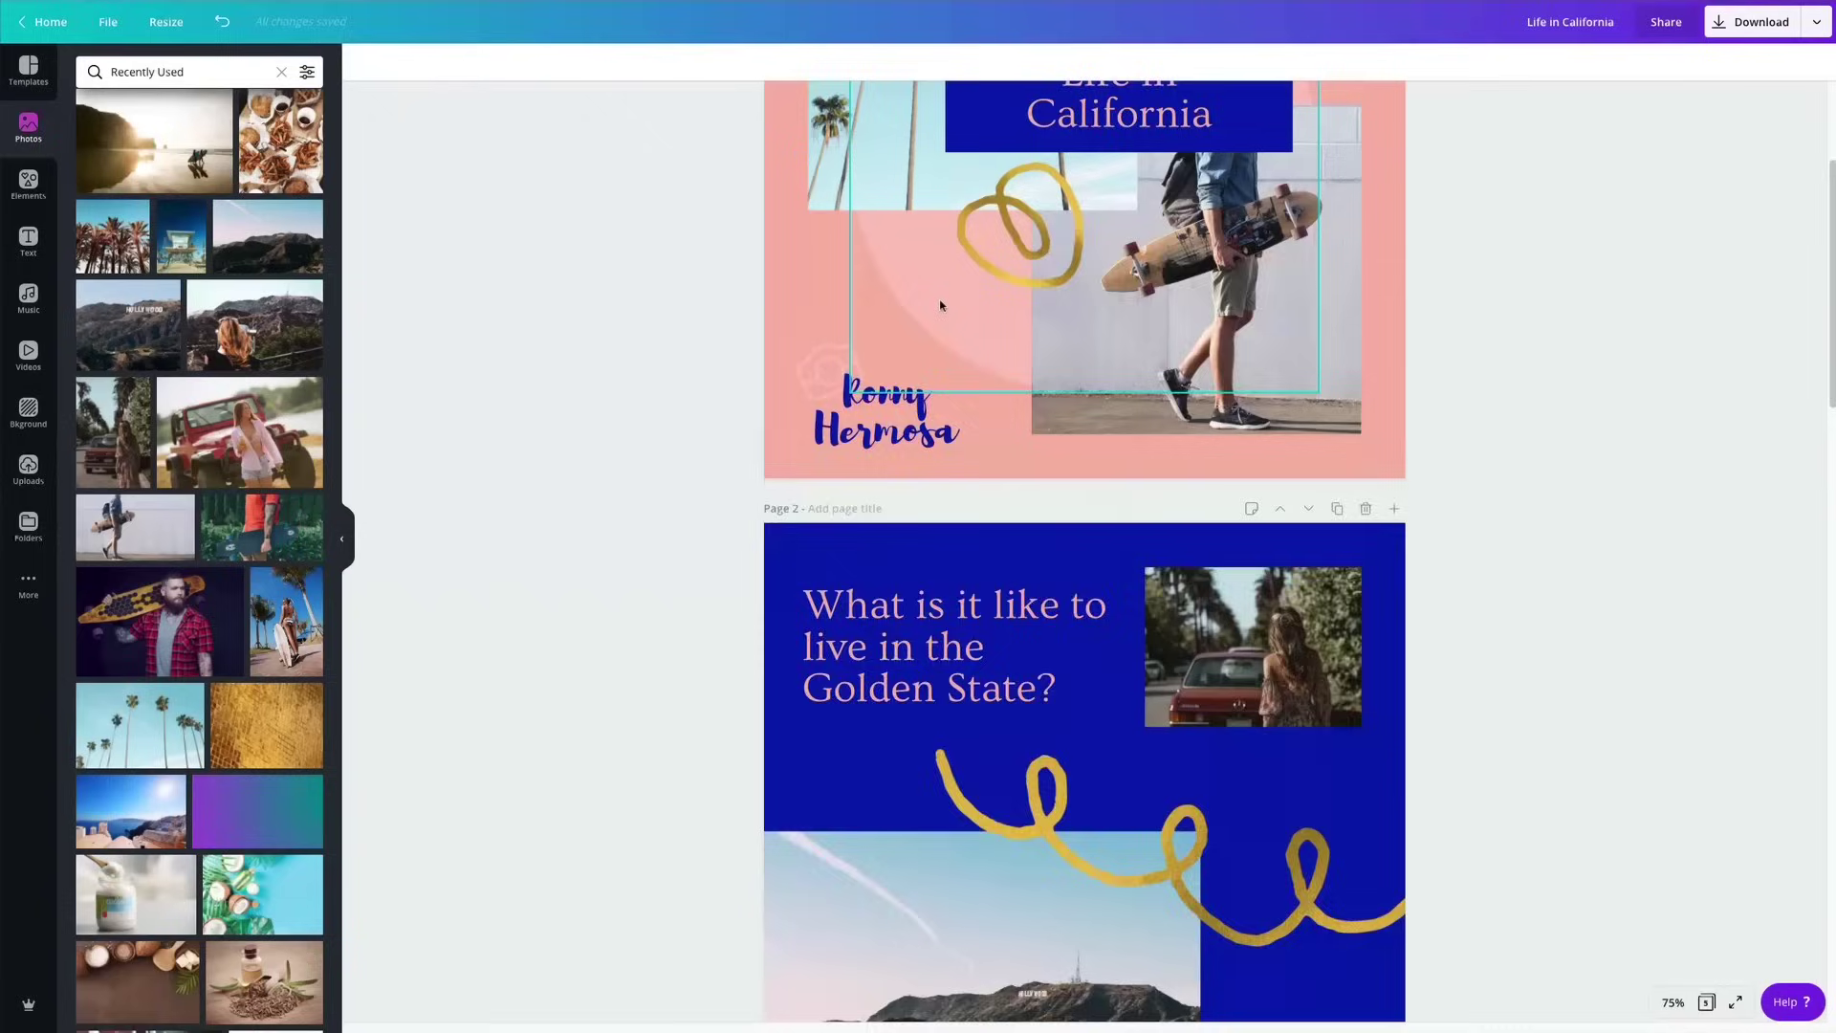
Paste page 2's question text onto page 3, colour it navy and widen its box.
scroll(941, 305, down, 3)
click(921, 354)
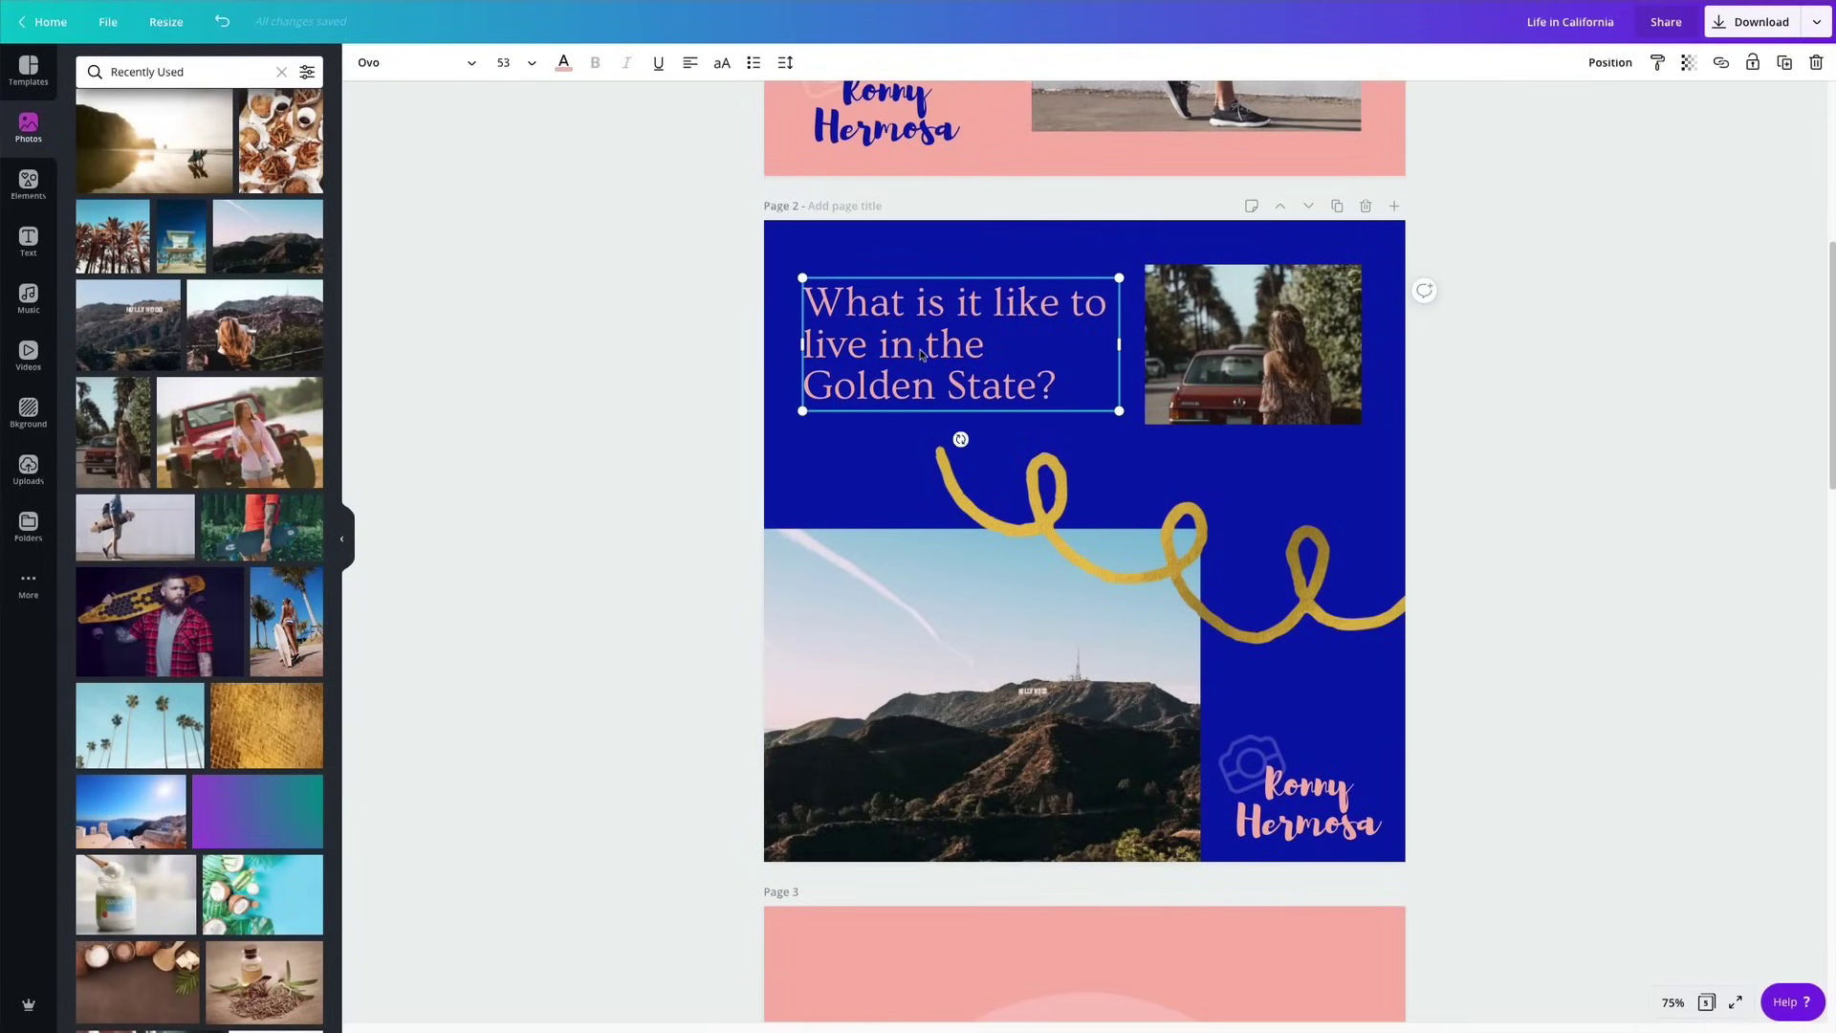
scroll(921, 354, down, 4)
click(947, 571)
click(947, 571)
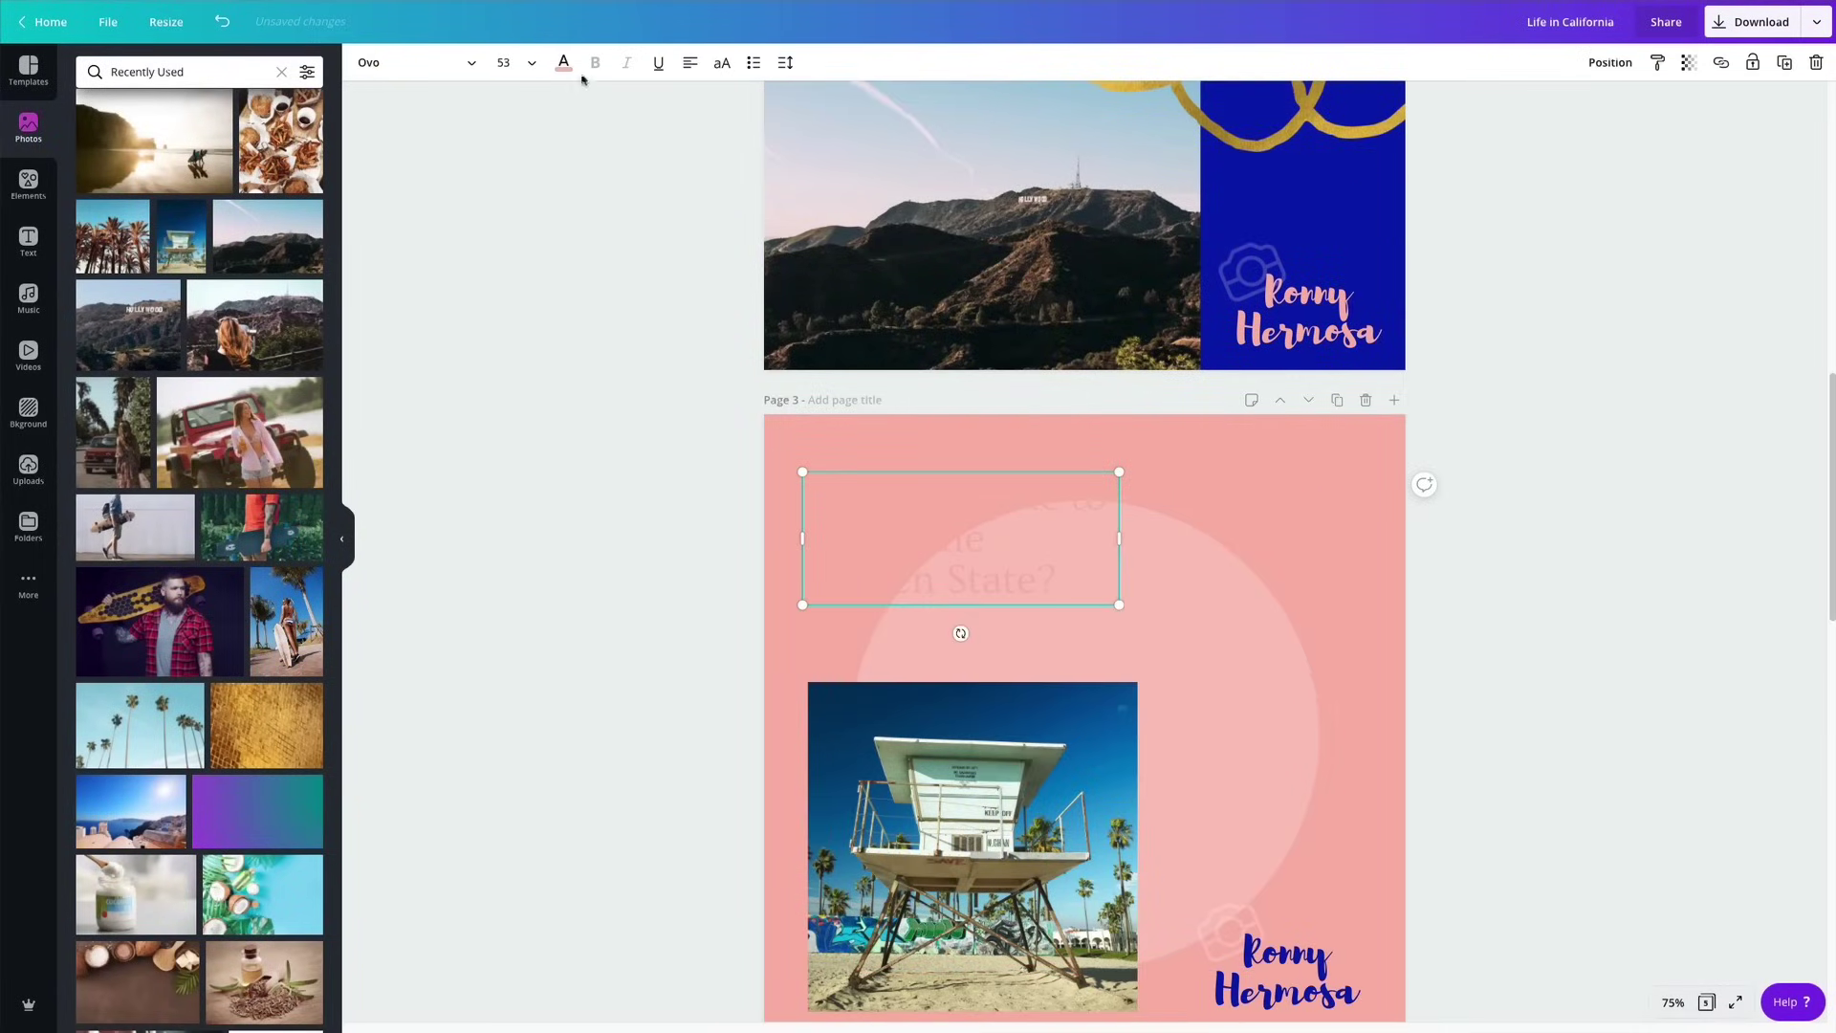
click(564, 64)
click(93, 221)
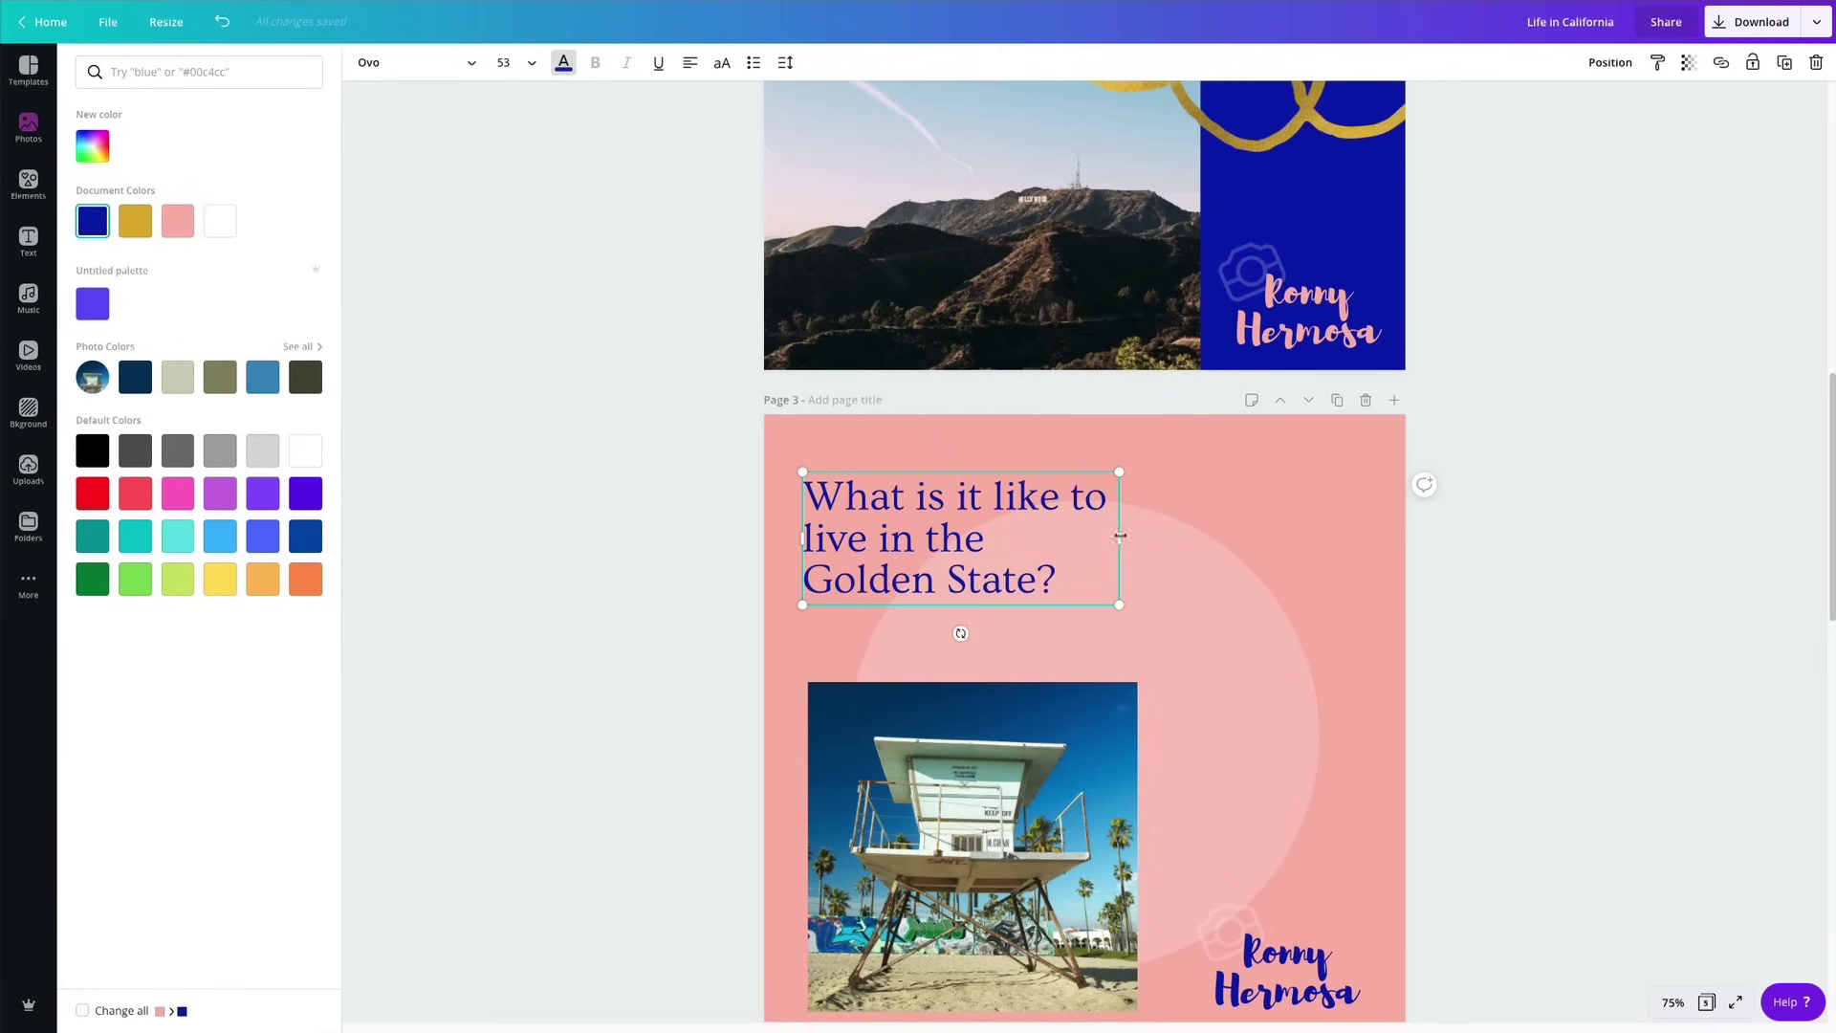
drag(1119, 543, 1341, 545)
Retype the heading as 'The Californian' with 'lifestyle' on a second line.
double_click(990, 580)
click(1052, 580)
drag(1051, 583, 801, 504)
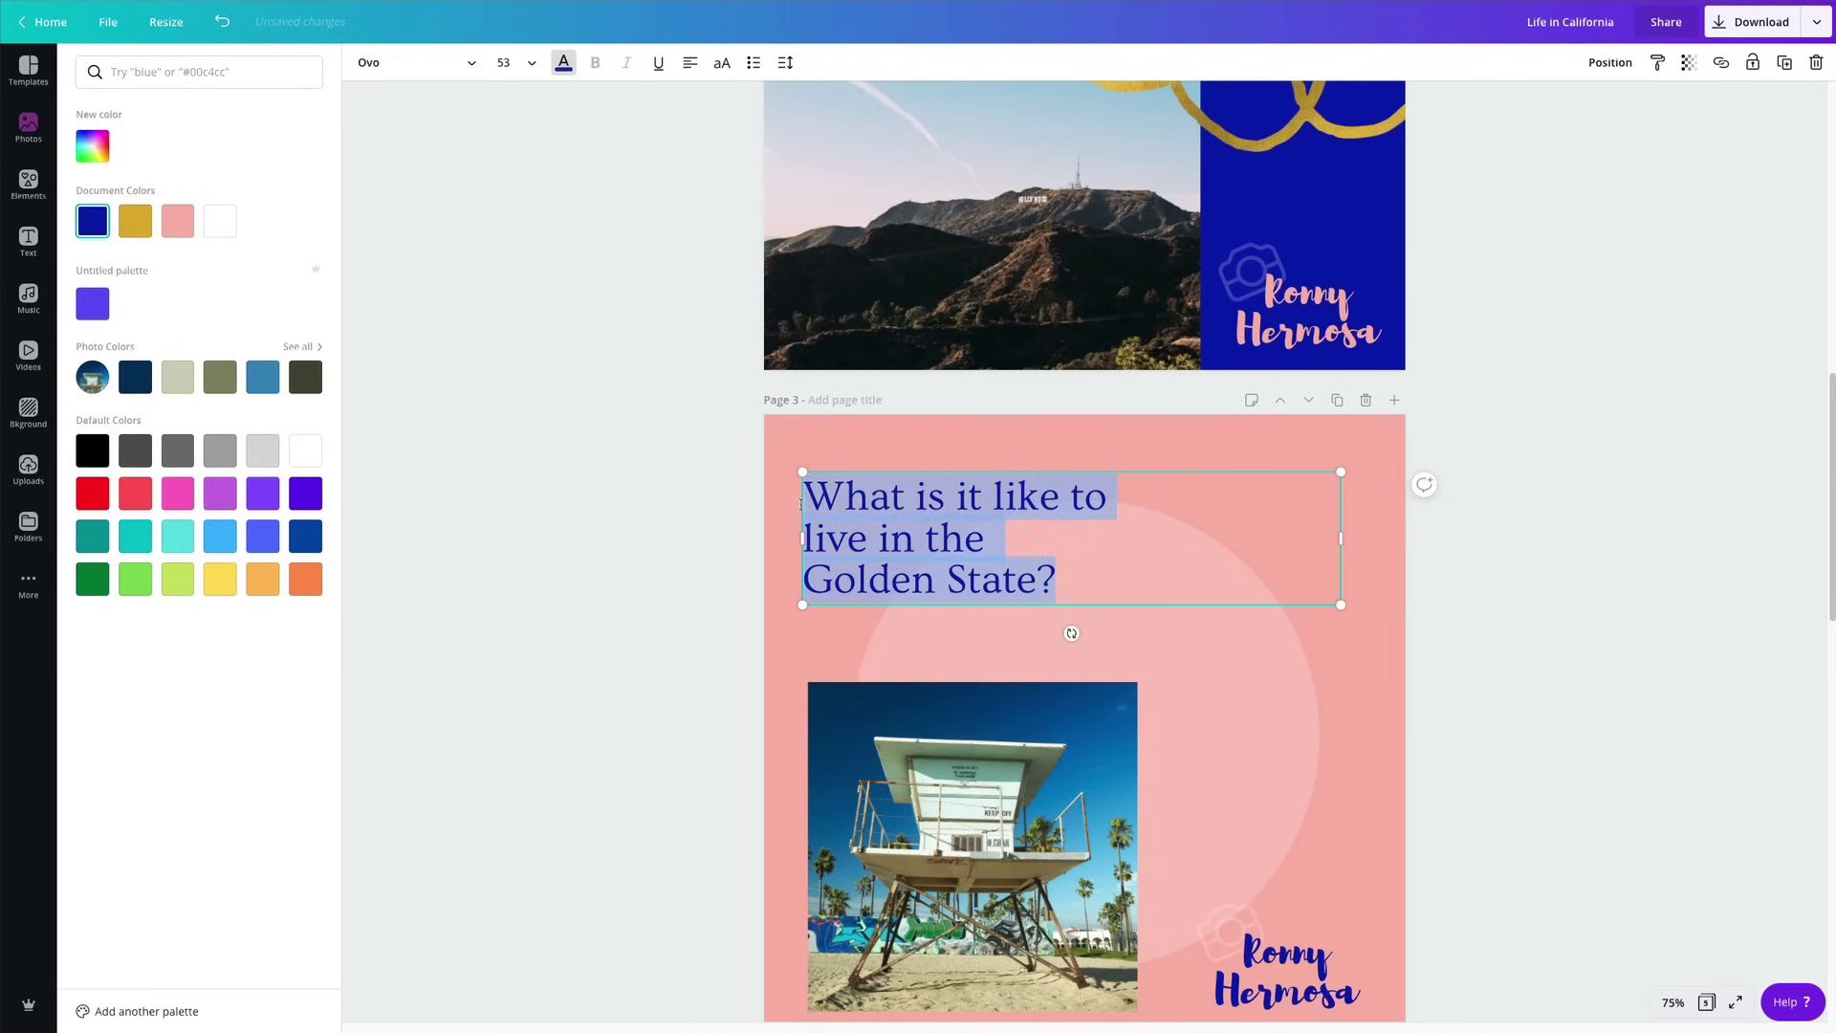
text(The Ca;o)
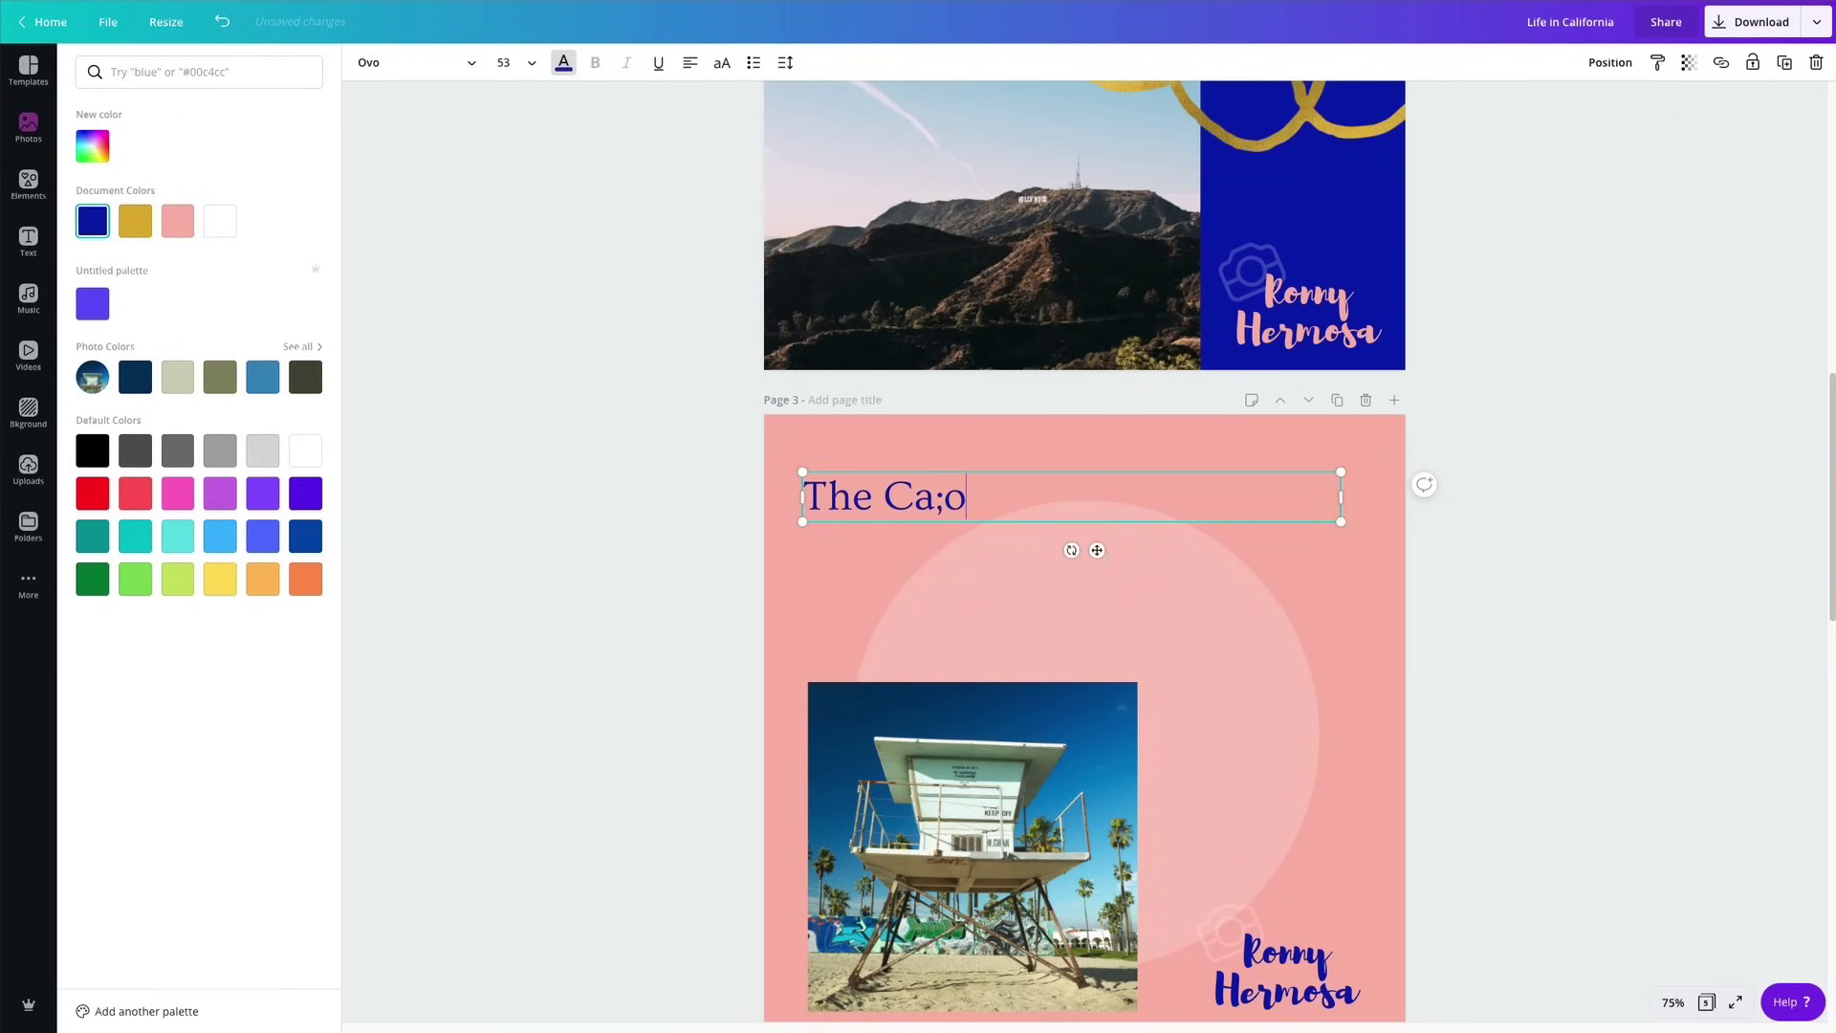
key(BackSpace)
key(BackSpace)
text(lifornin)
key(BackSpace)
text(an)
key(Return)
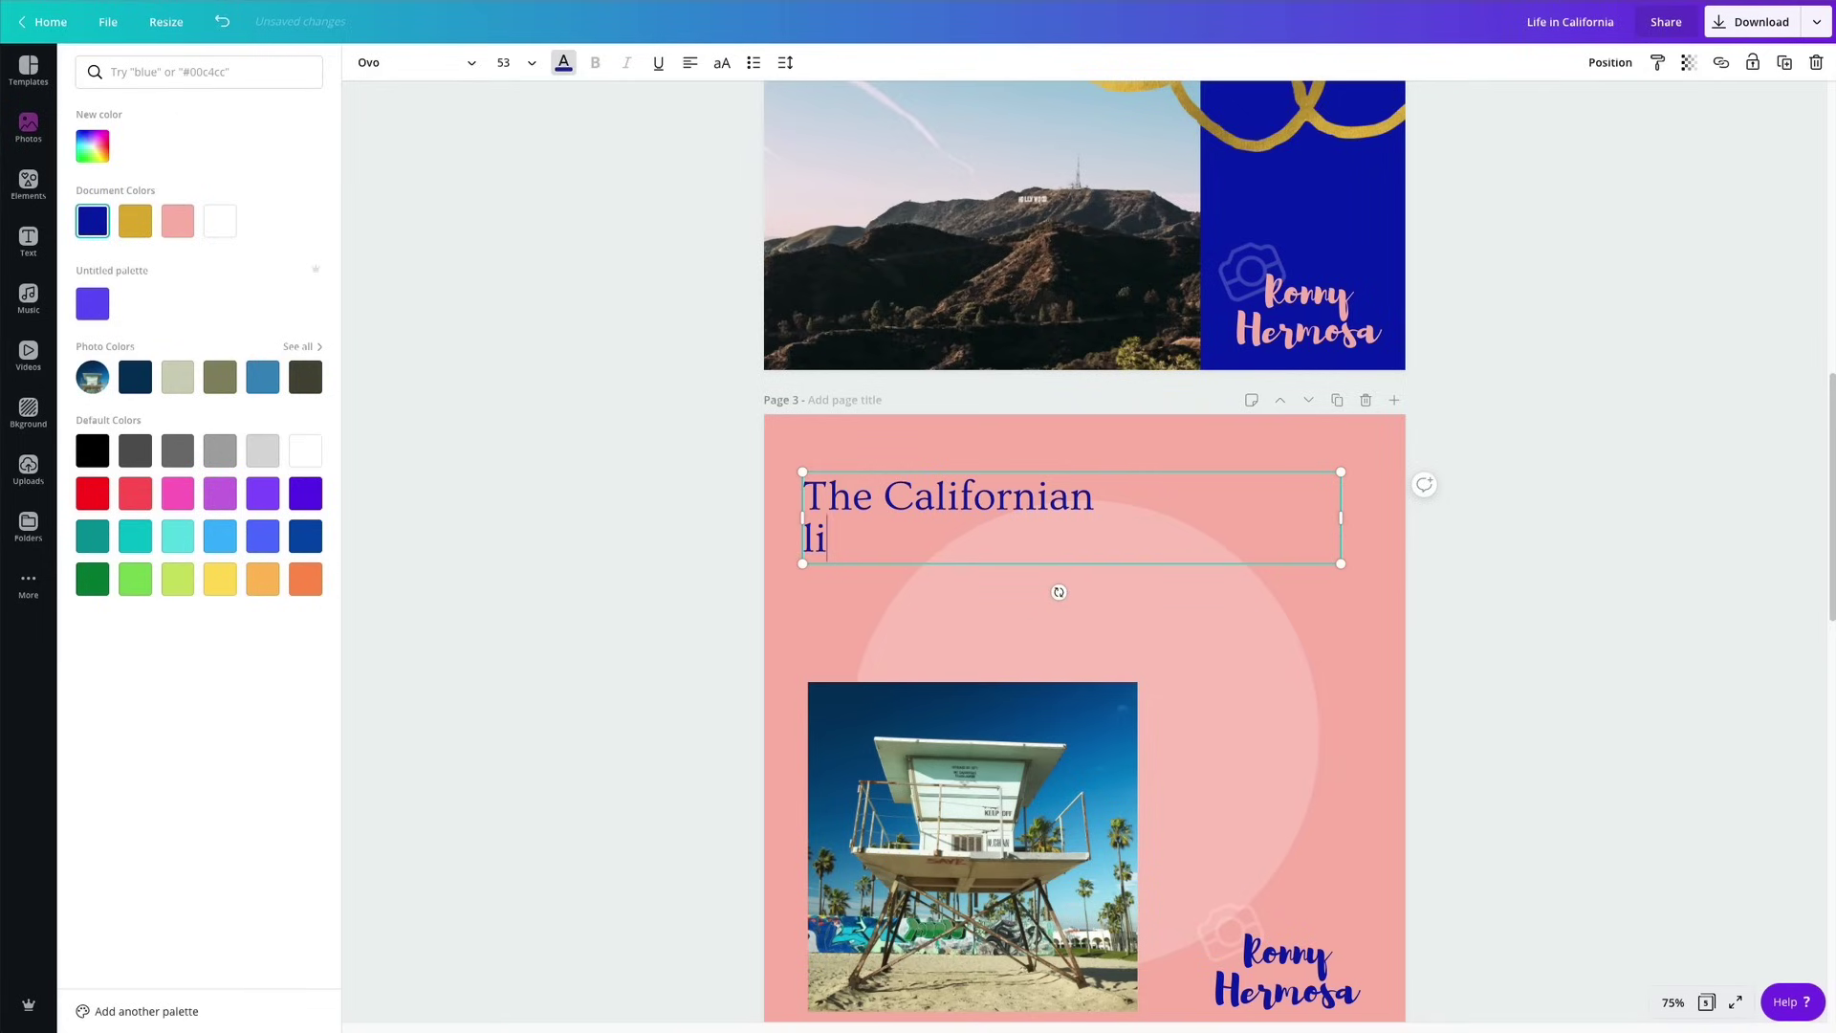
text(lifestyle)
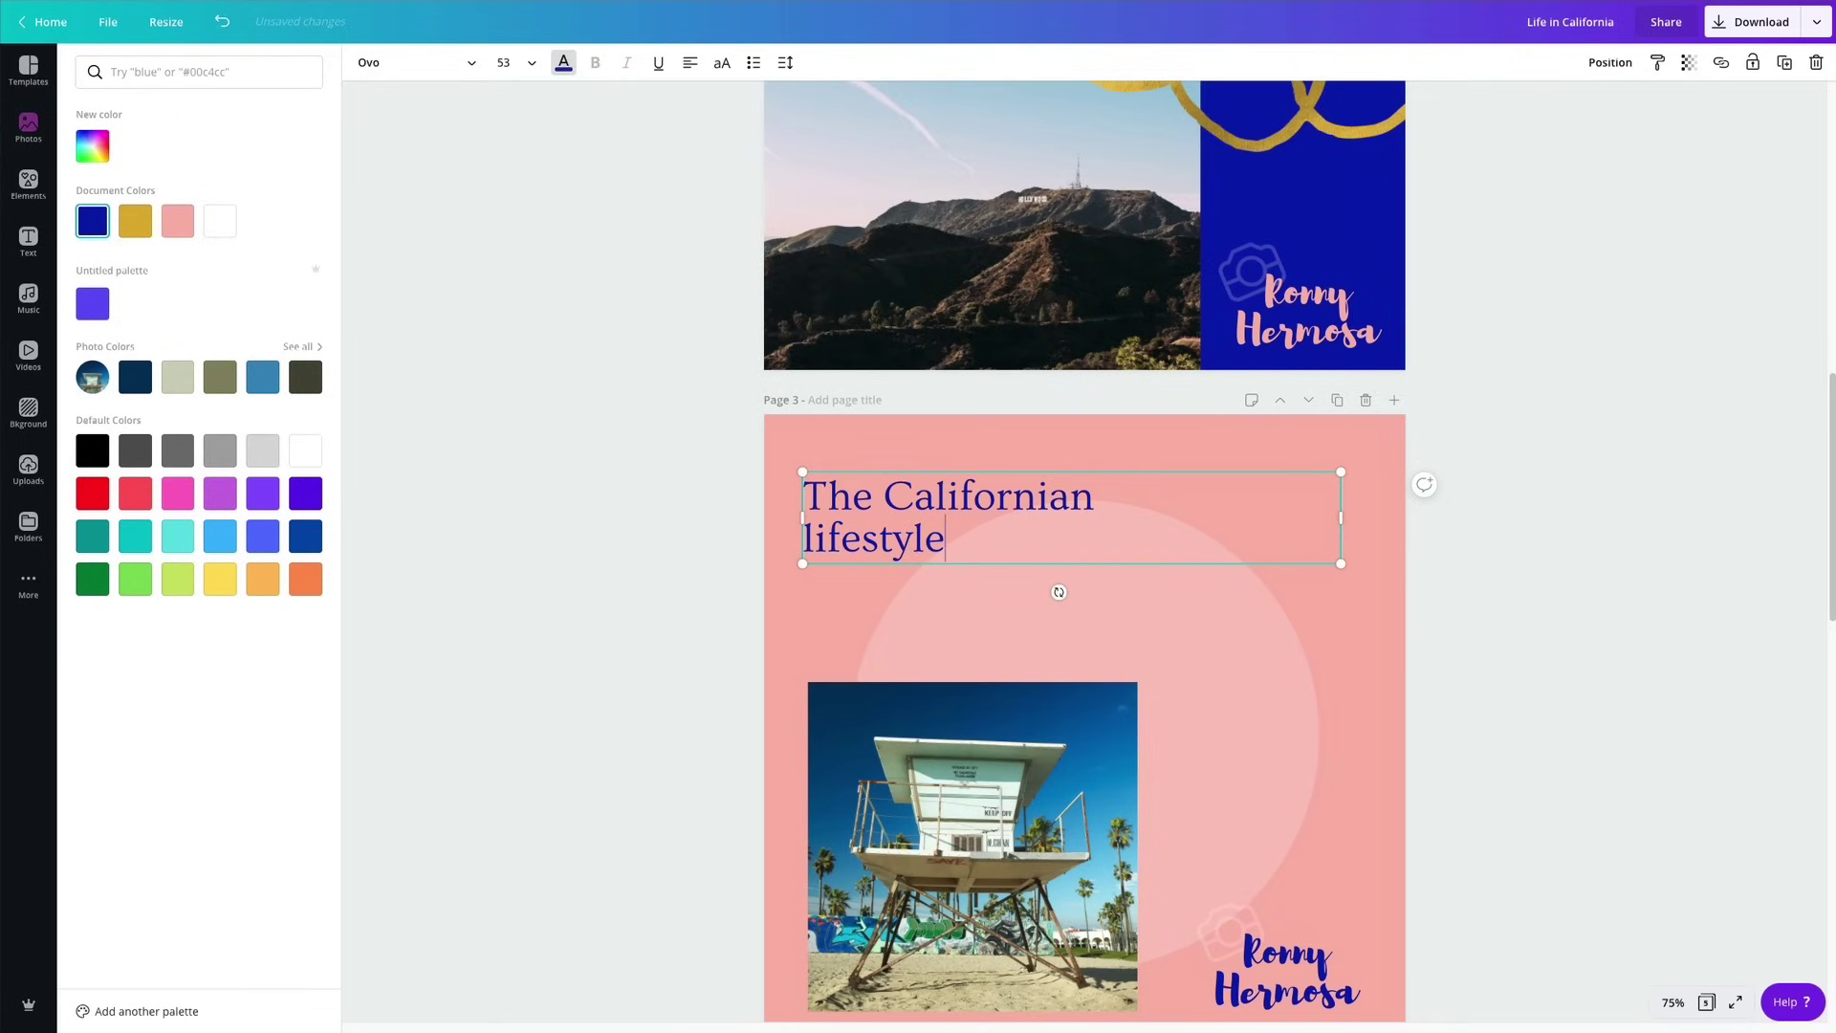
Narrow the heading's text box so it sits on two lines above the beach photo.
double_click(1312, 522)
drag(1339, 518, 1260, 633)
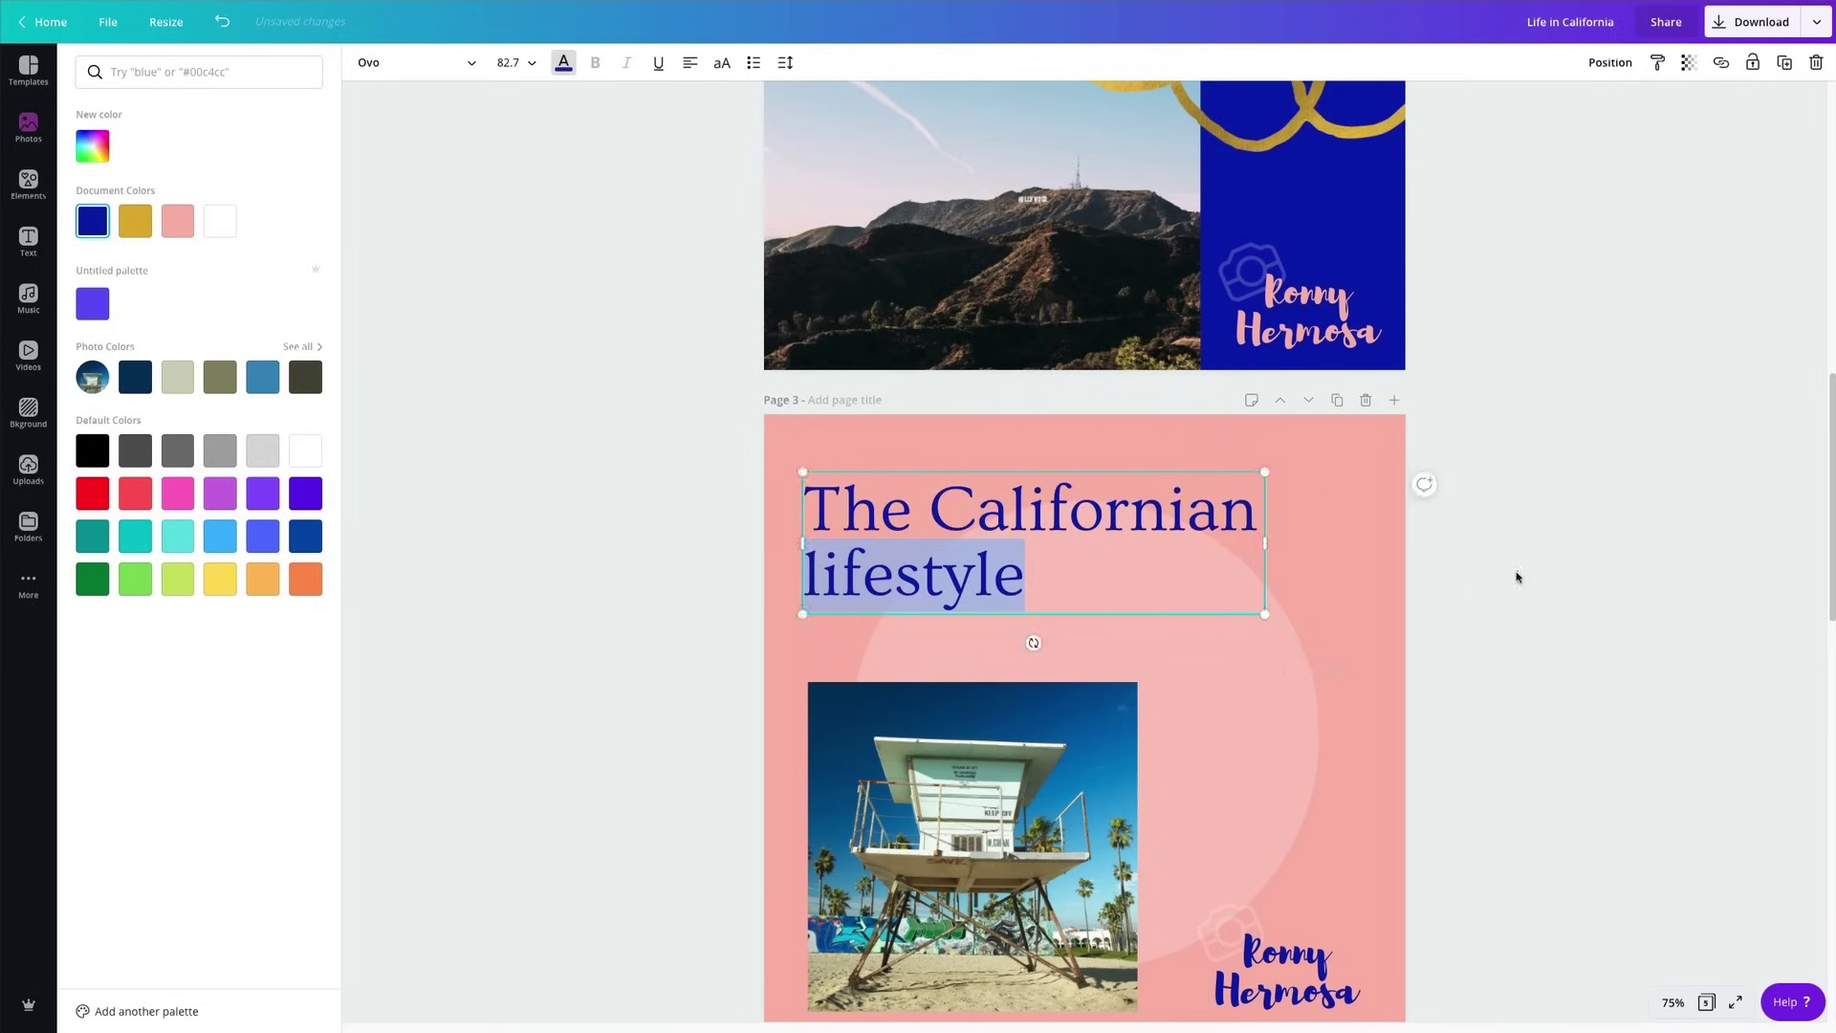
key(Escape)
scroll(1541, 553, down, 3)
click(1540, 555)
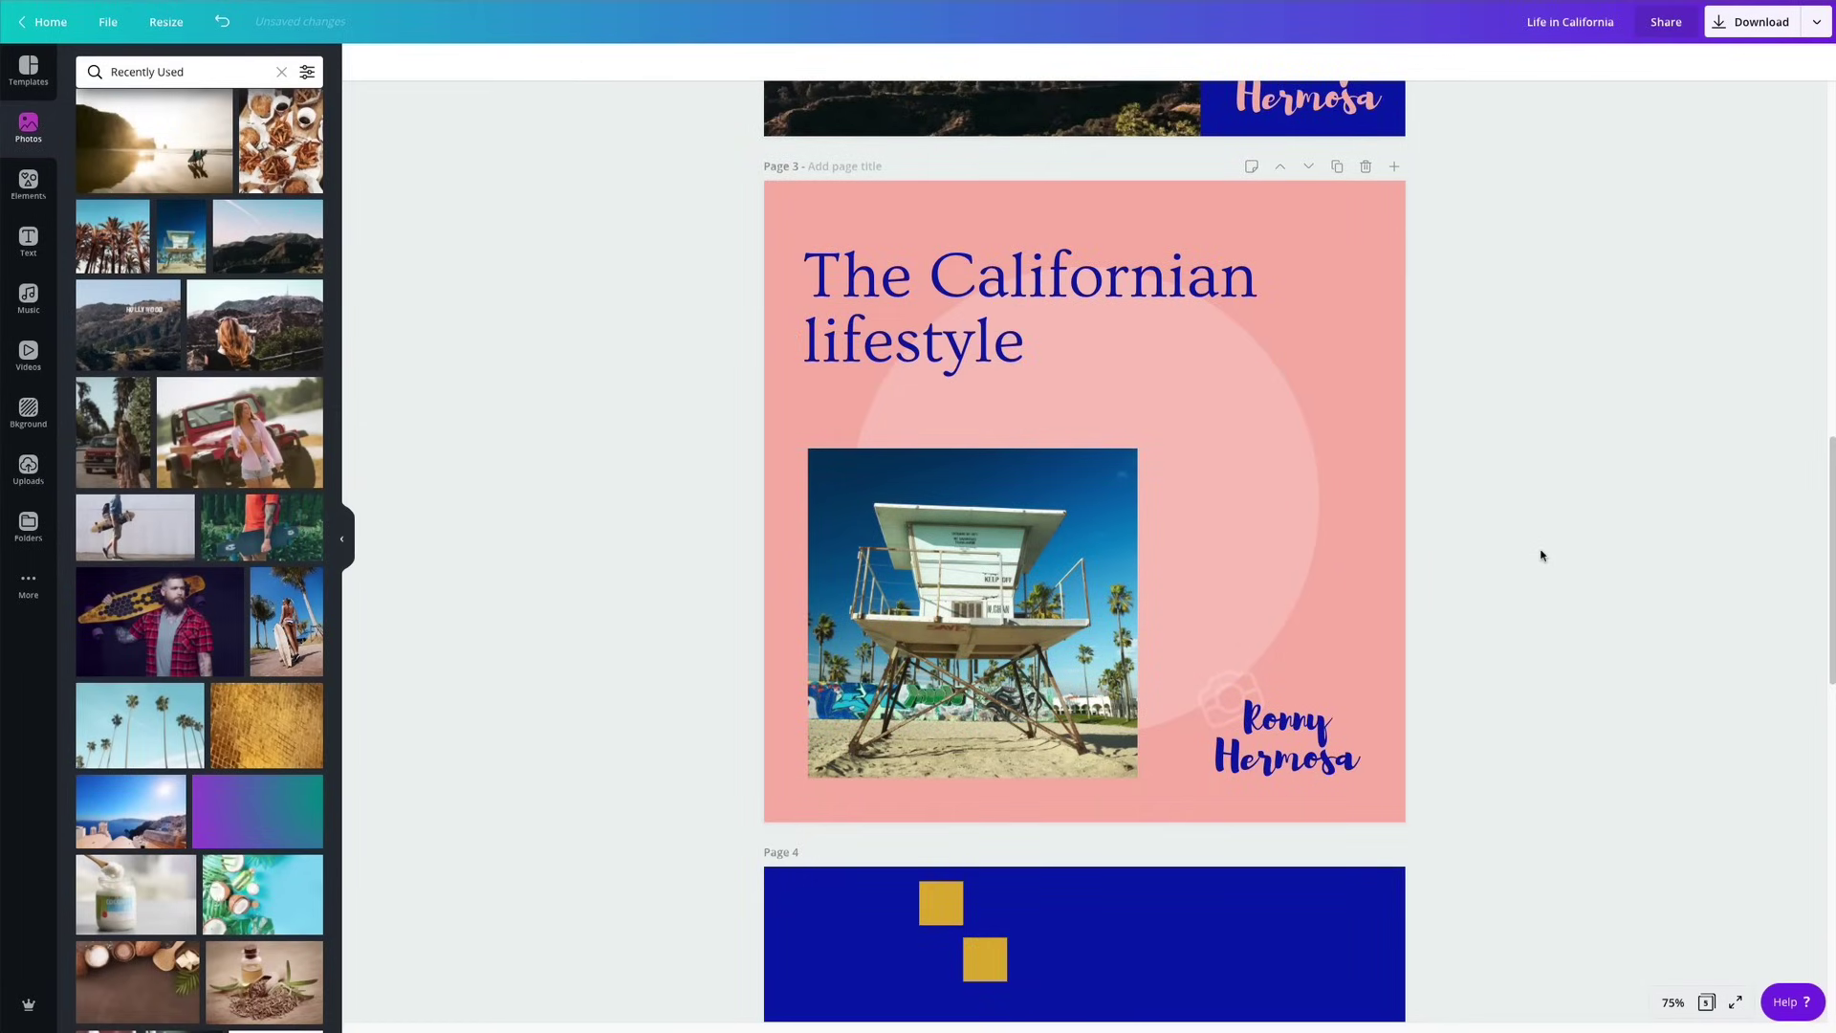
Nudge the page 3 heading slightly right and up.
drag(1126, 272, 1132, 269)
click(1573, 349)
scroll(1582, 369, down, 2)
scroll(1582, 385, up, 6)
scroll(1581, 401, down, 6)
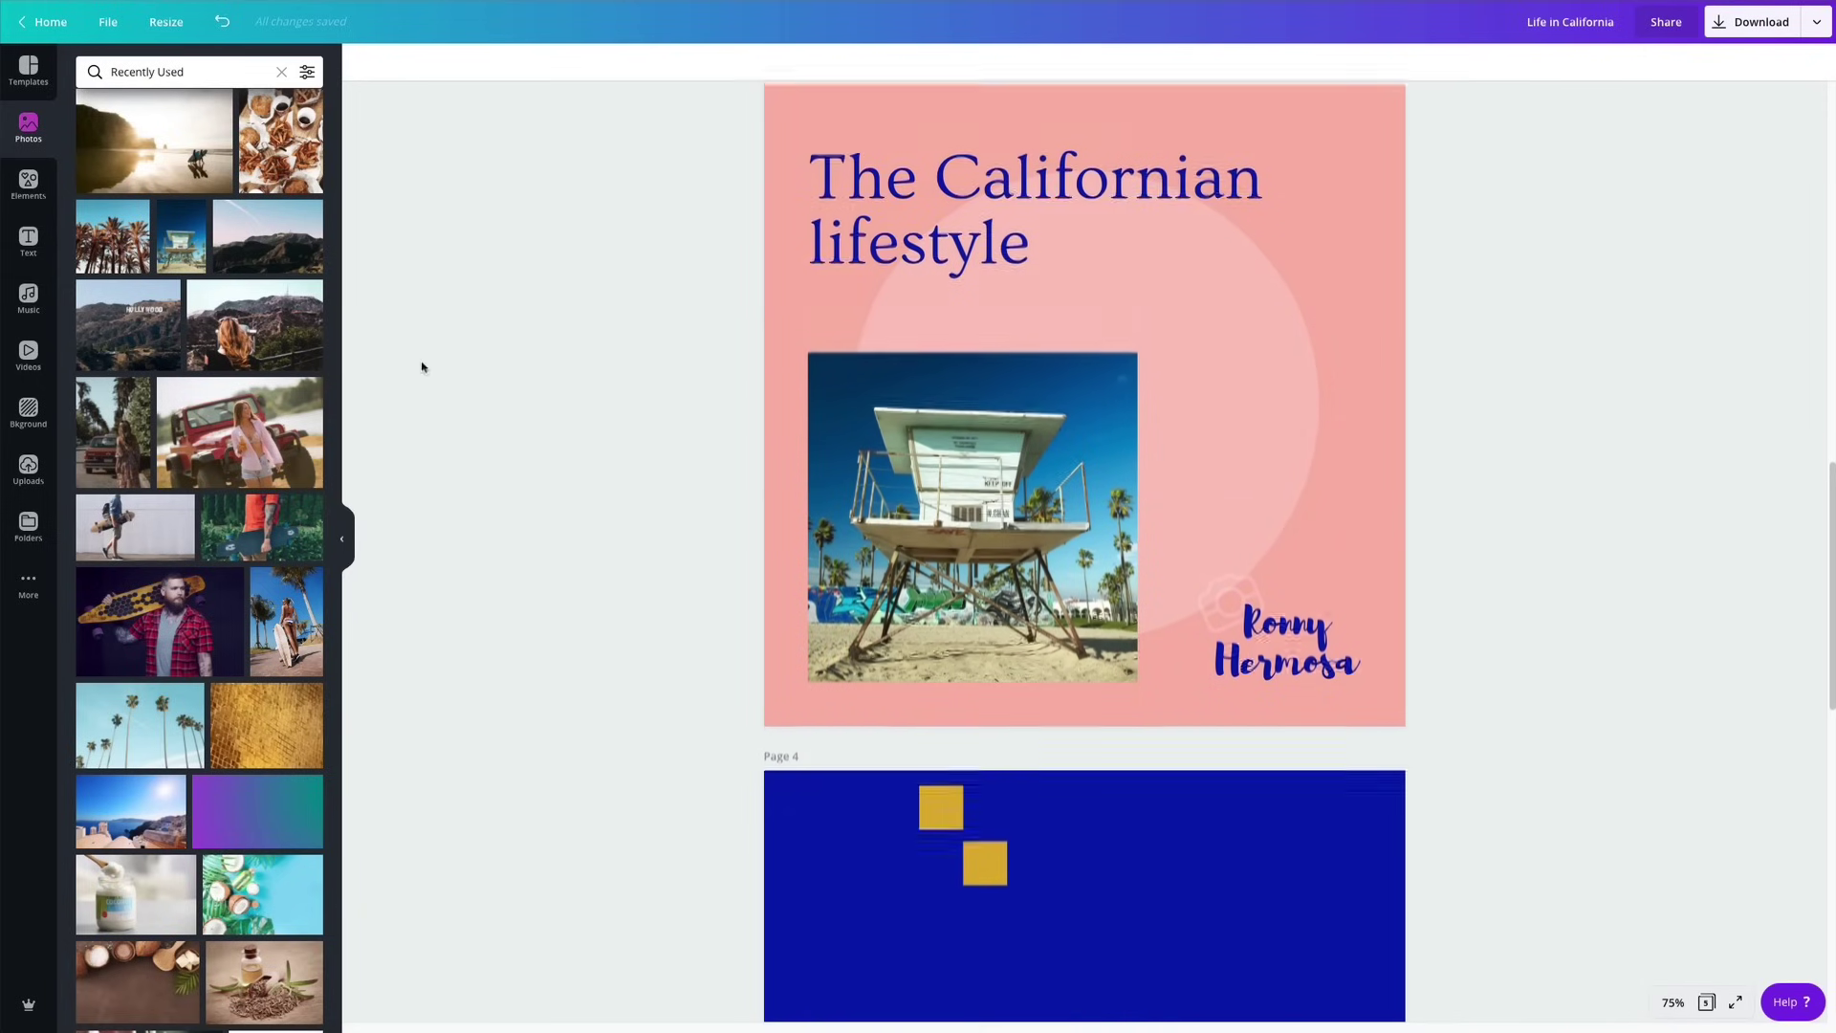
scroll(1622, 419, up, 7)
scroll(1619, 418, down, 7)
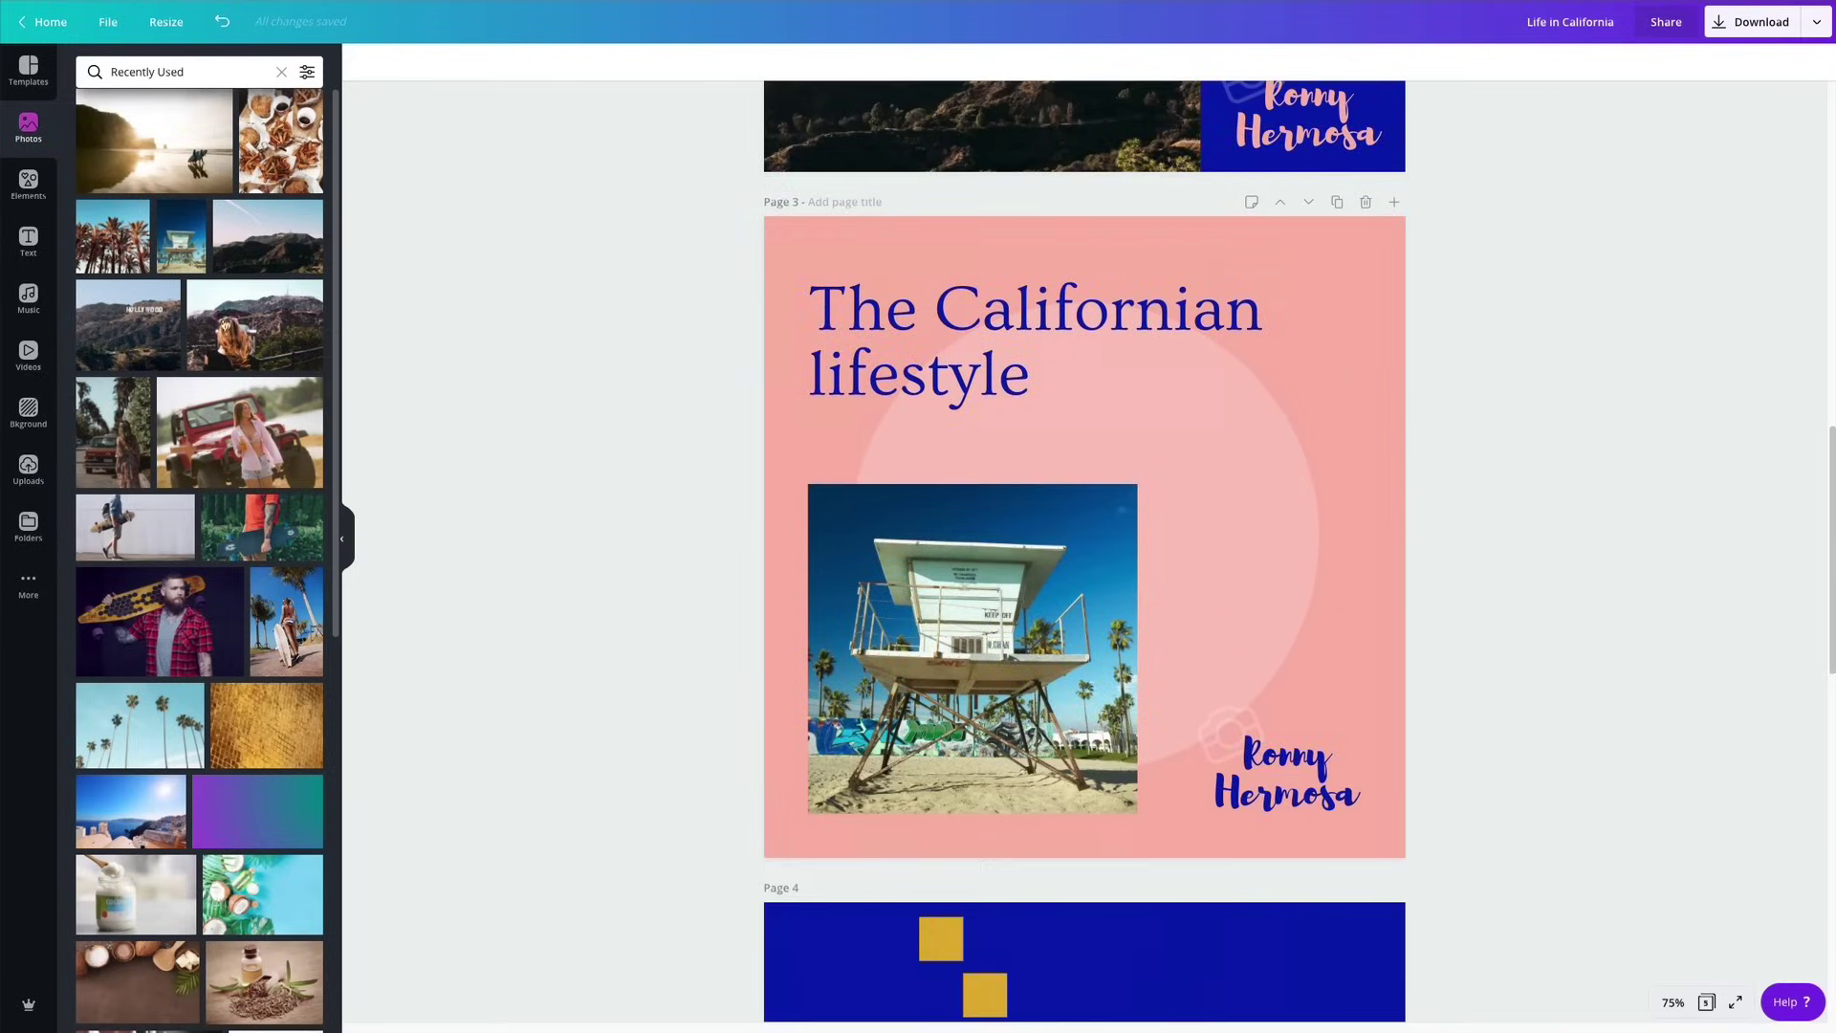
Add a small gold monstera leaf at the lifeguard photo's upper-right corner.
click(29, 197)
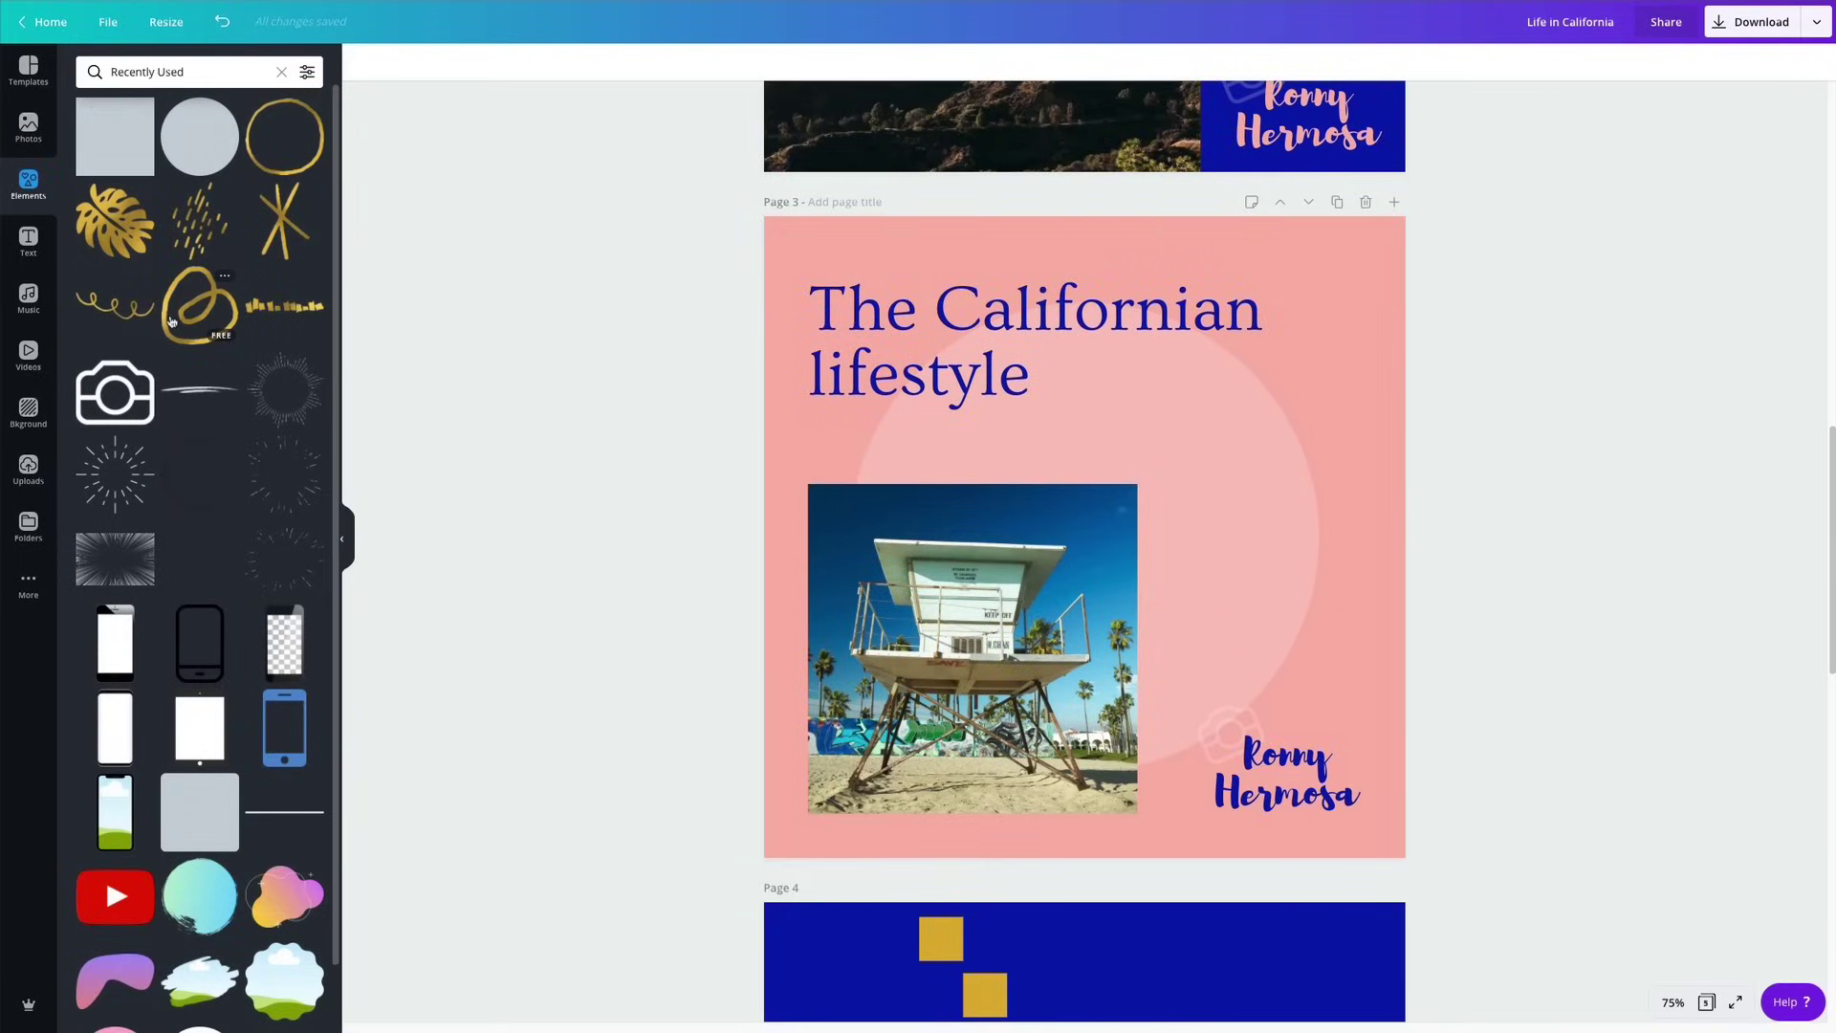
click(135, 240)
drag(1131, 538, 1132, 547)
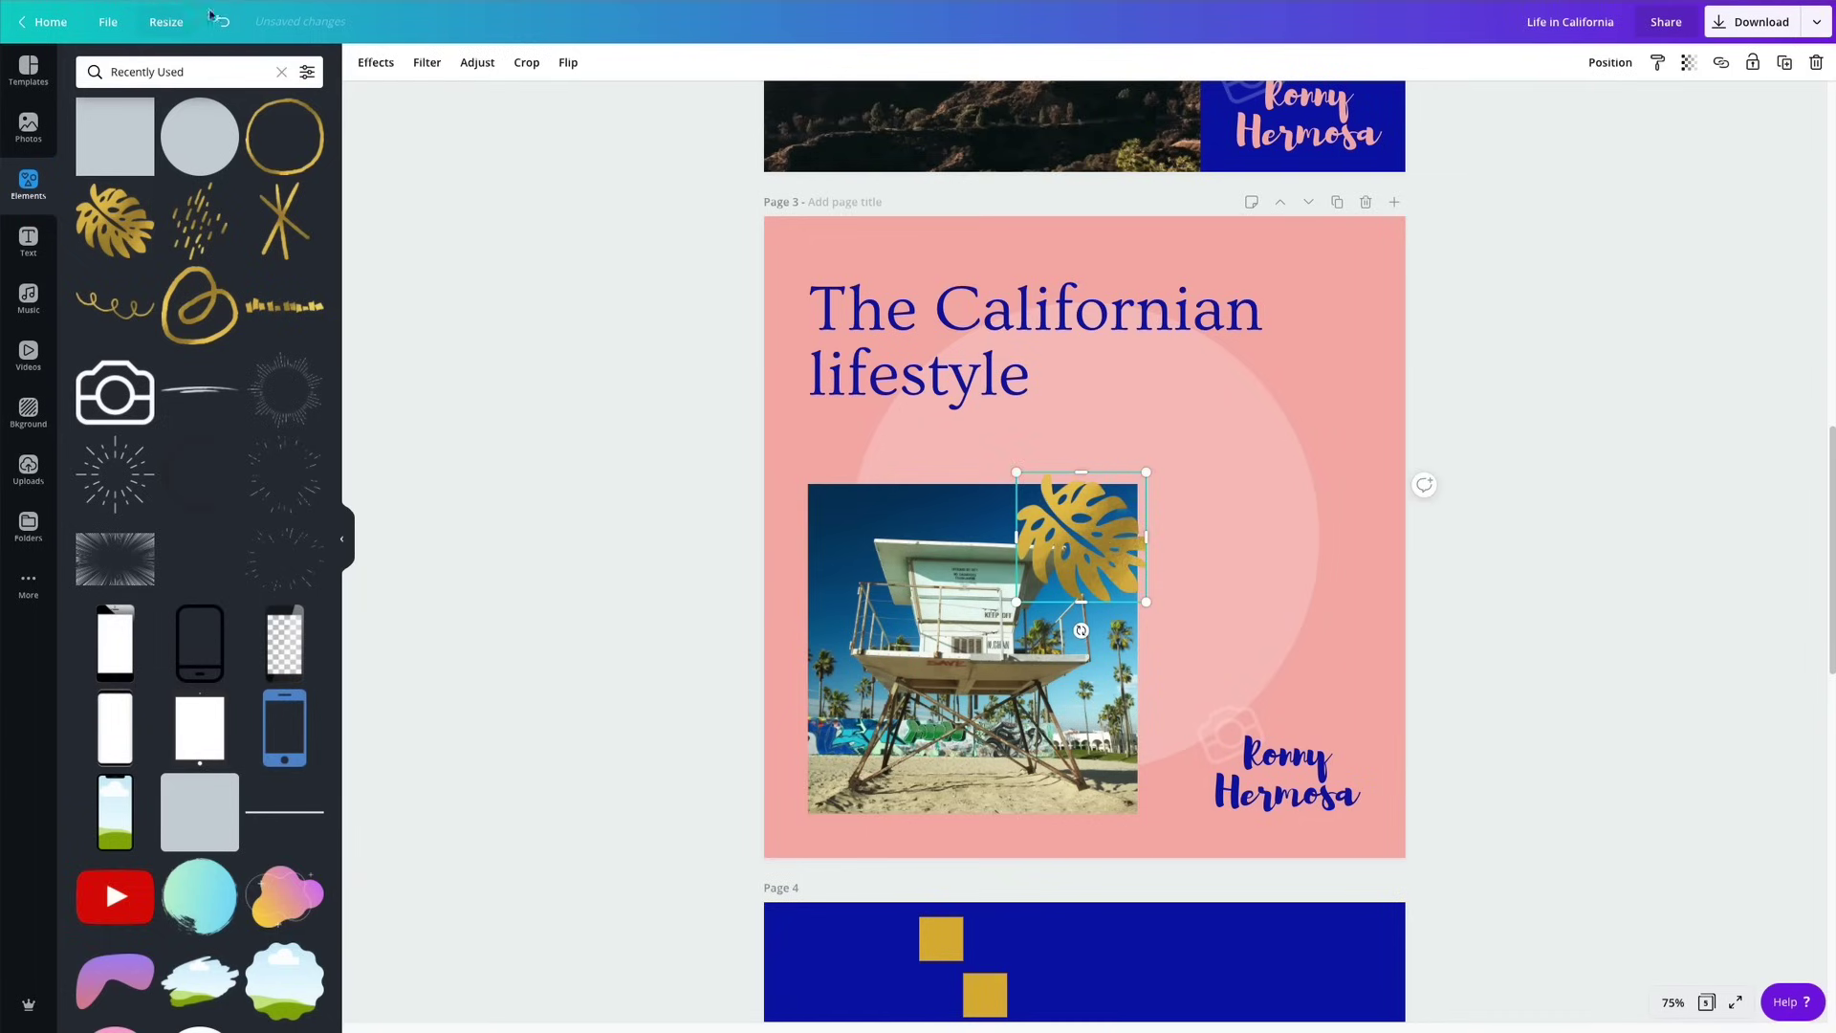
drag(1094, 522, 1157, 480)
click(1488, 488)
scroll(1488, 493, down, 3)
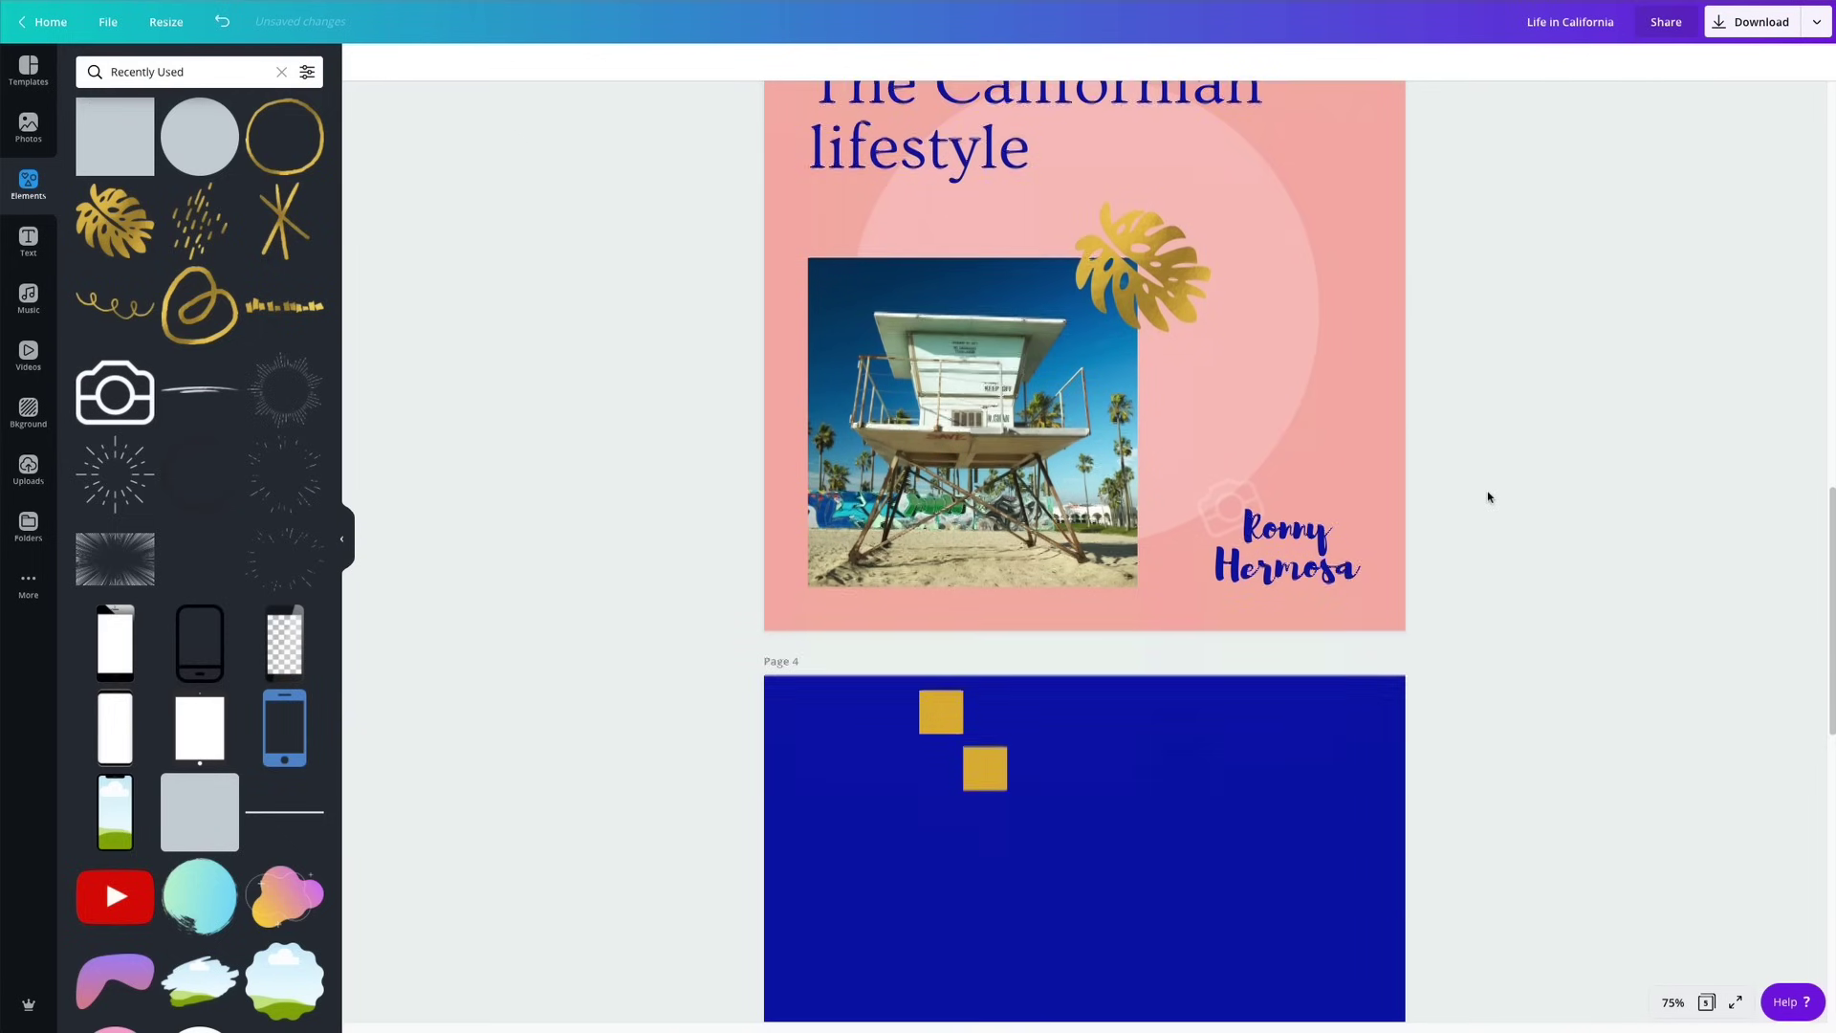
scroll(1488, 497, up, 8)
scroll(1488, 496, down, 5)
scroll(1488, 496, down, 3)
scroll(1486, 496, up, 18)
click(1390, 289)
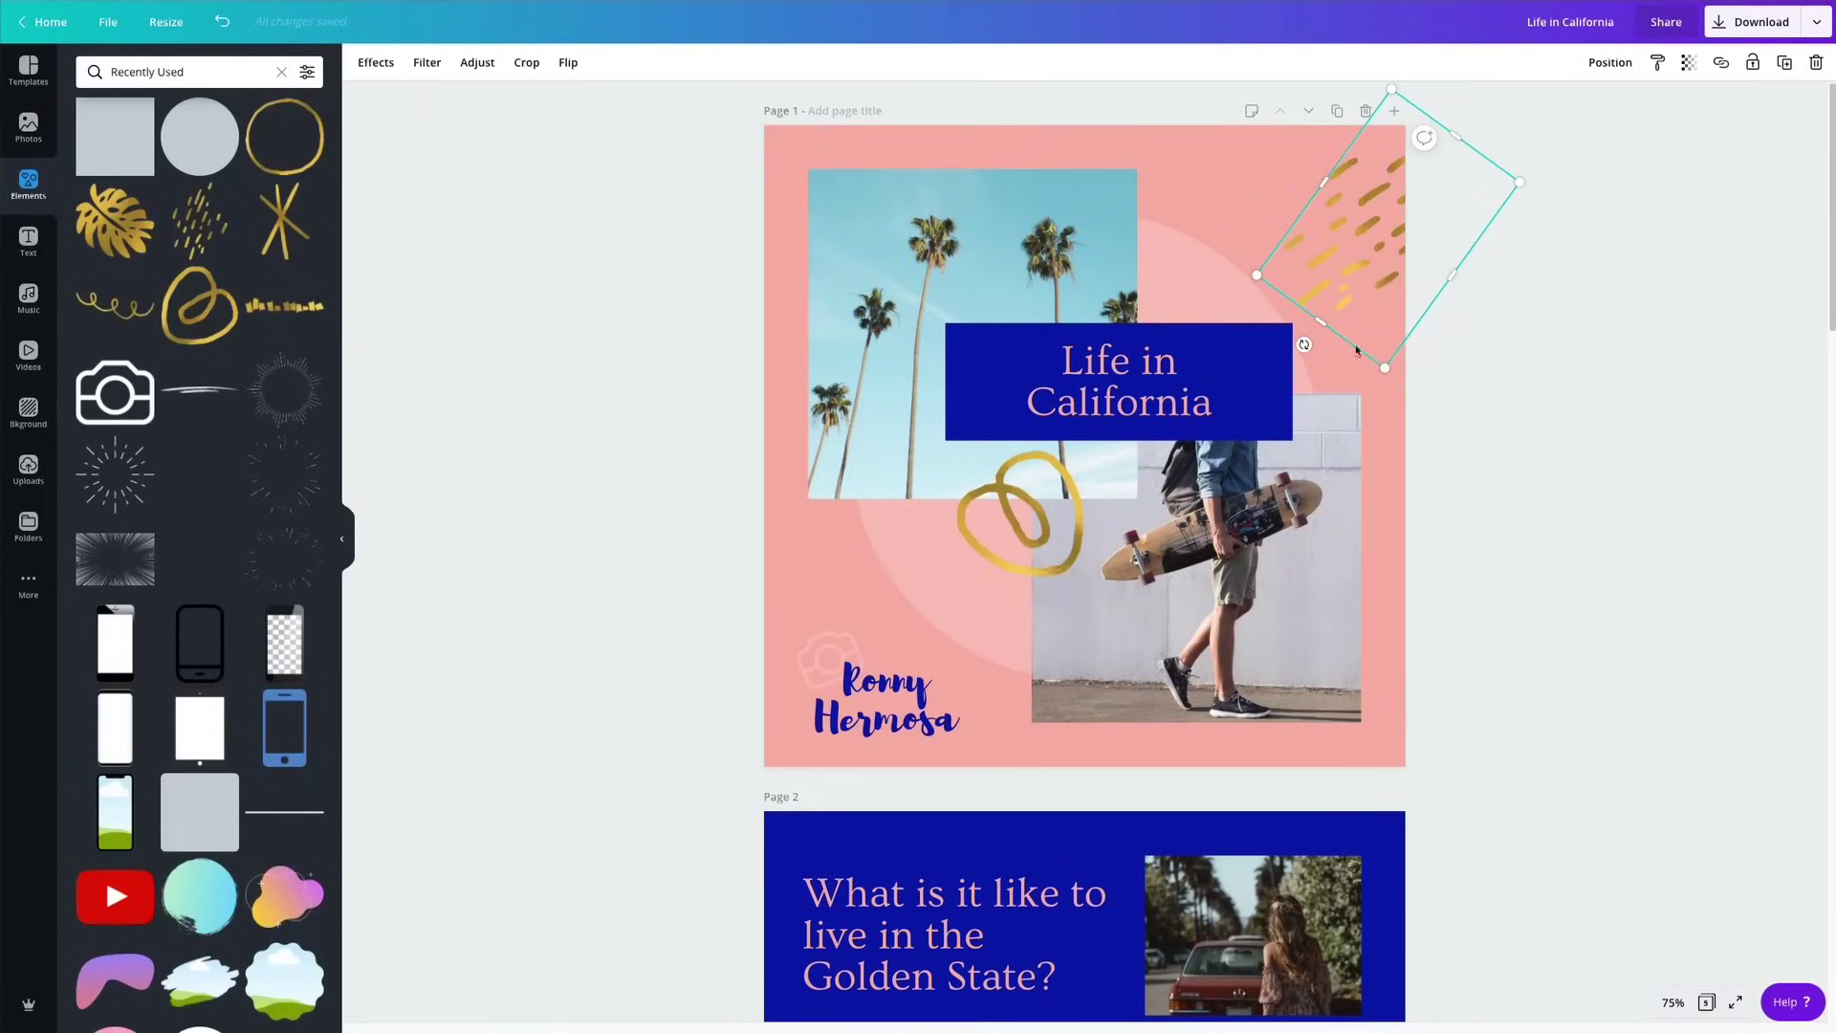
Paste the gold dash strokes at the photo's lower-left, flipped horizontally and vertically.
scroll(1368, 316, down, 15)
click(1346, 357)
key(ctrl+v)
scroll(1345, 358, up, 1)
mouse_move(1417, 402)
mouse_down()
mouse_move(1359, 660)
mouse_move(705, 794)
mouse_move(807, 840)
mouse_up()
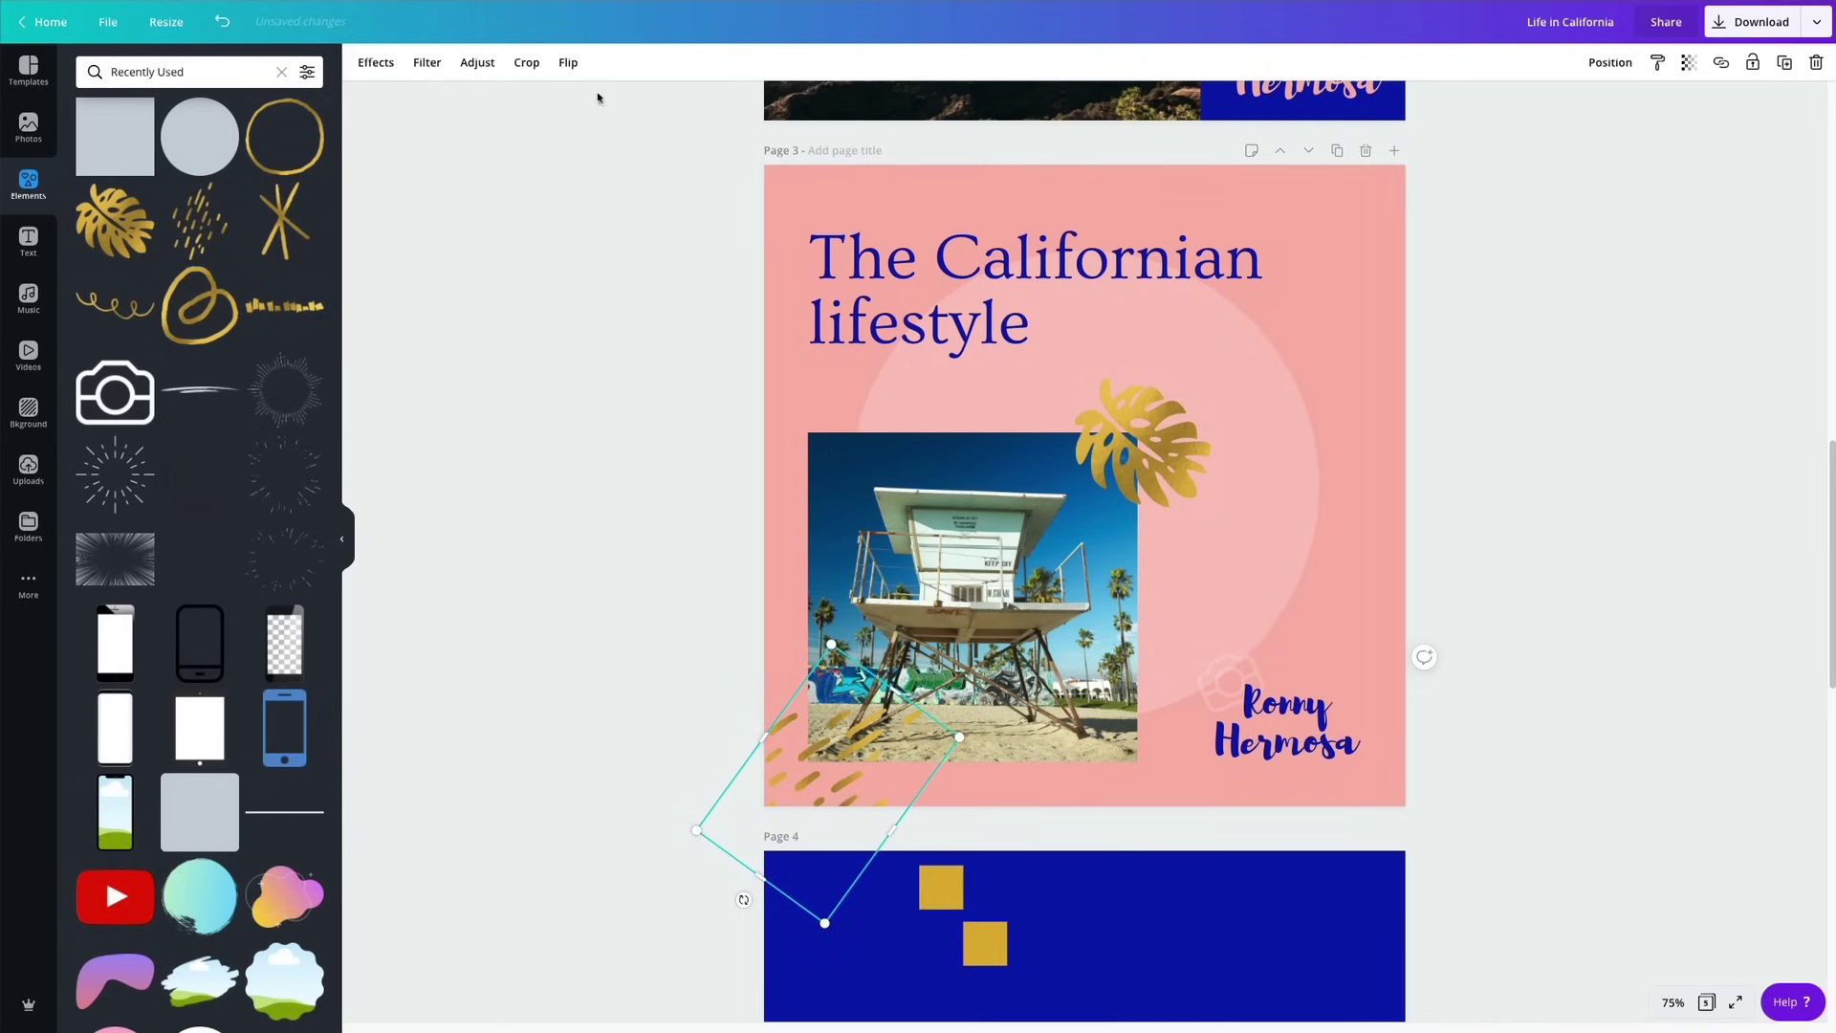
click(568, 62)
click(595, 103)
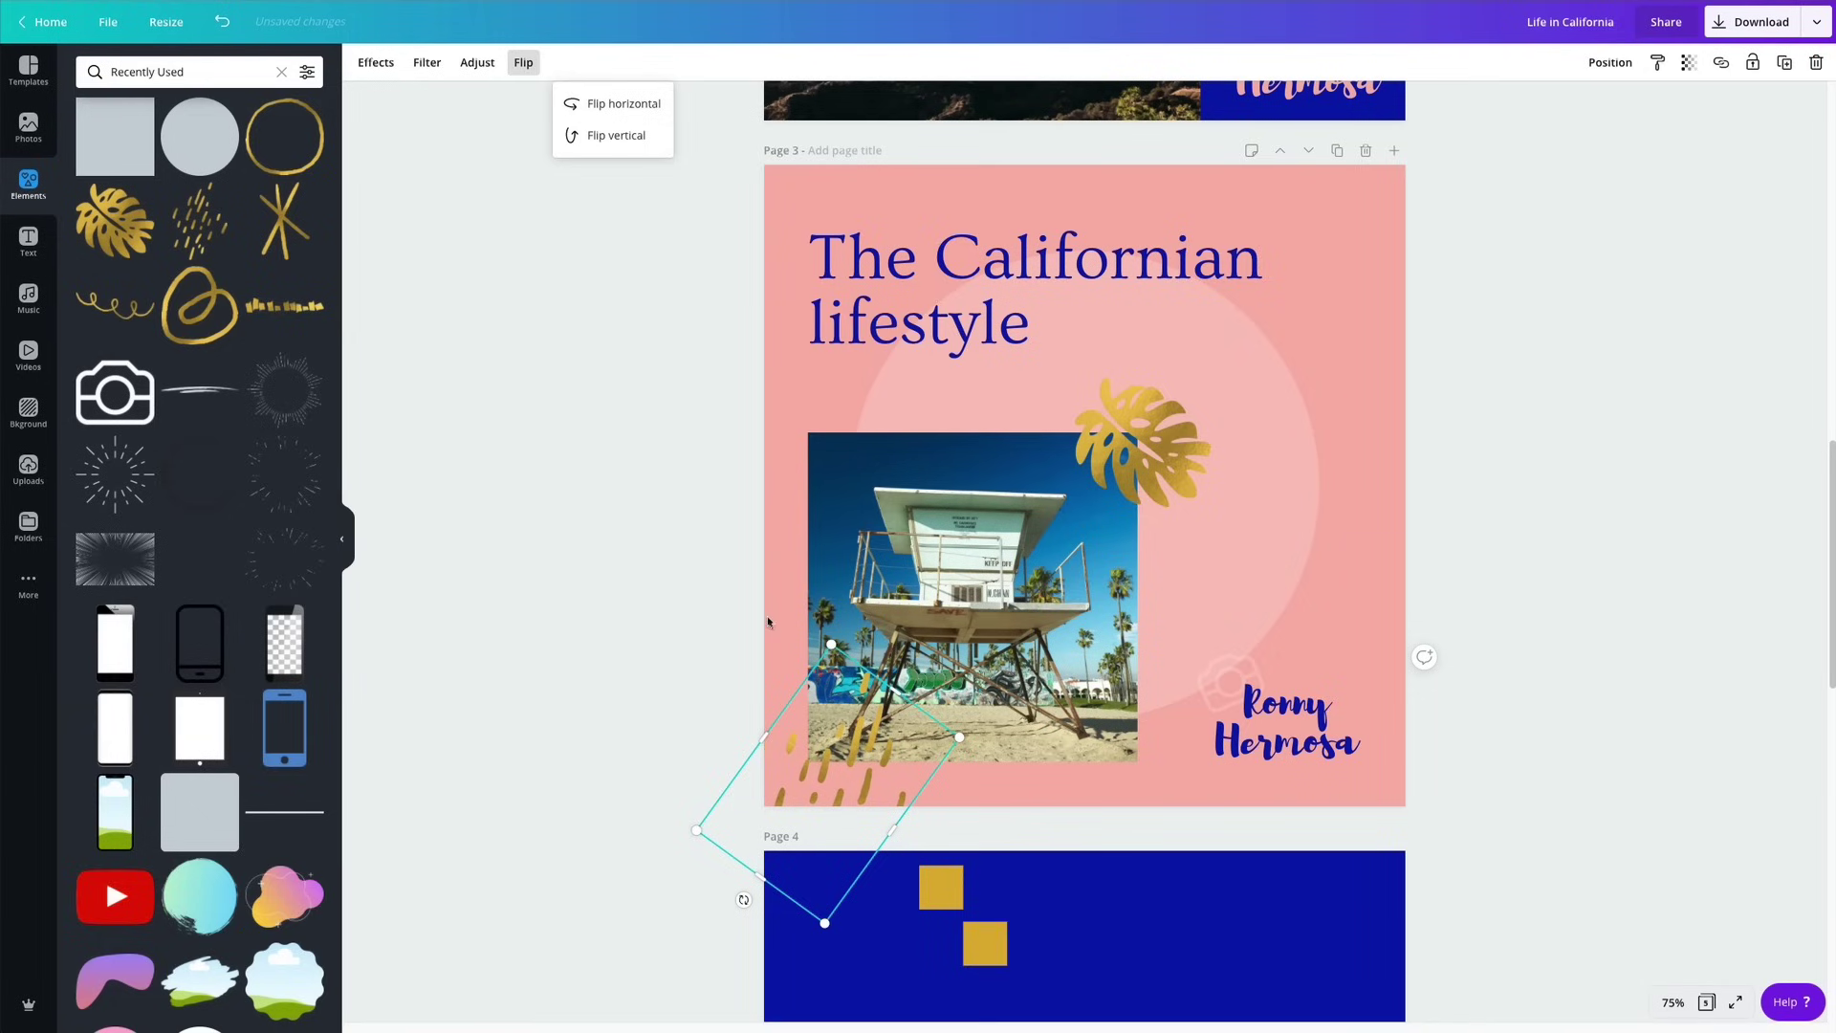
click(601, 138)
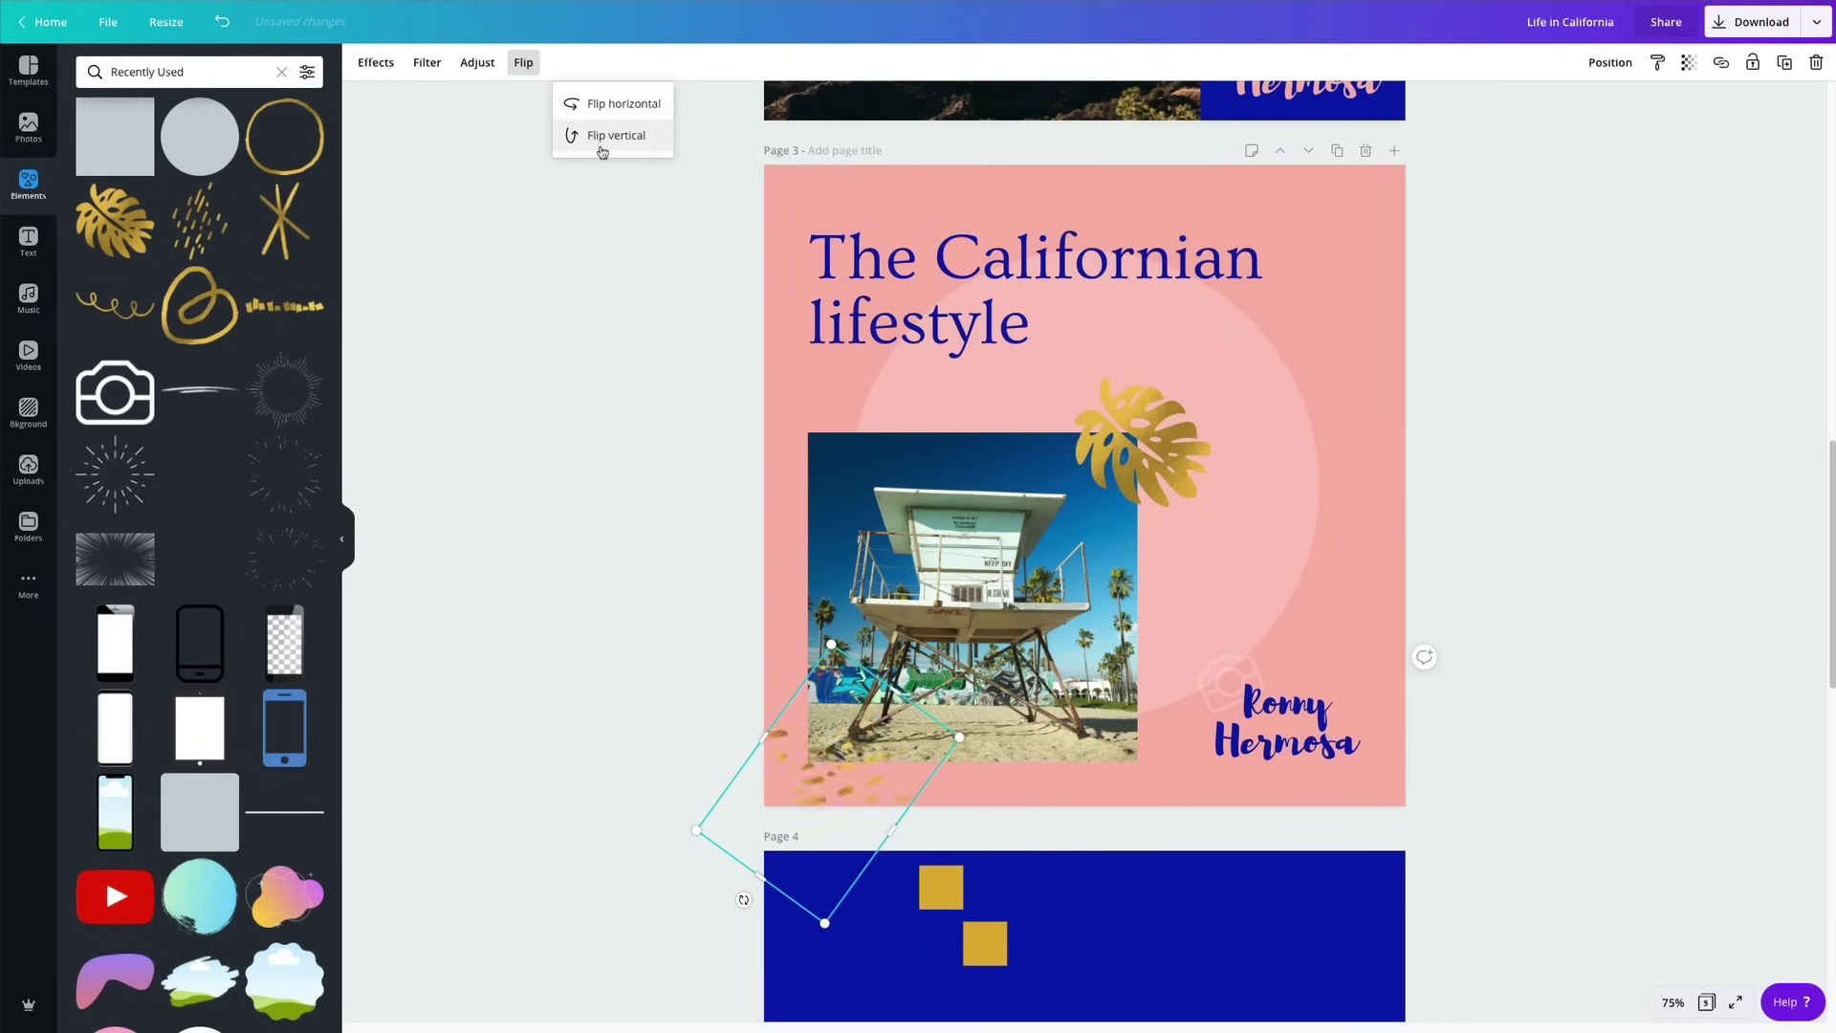
click(583, 543)
drag(845, 784, 833, 782)
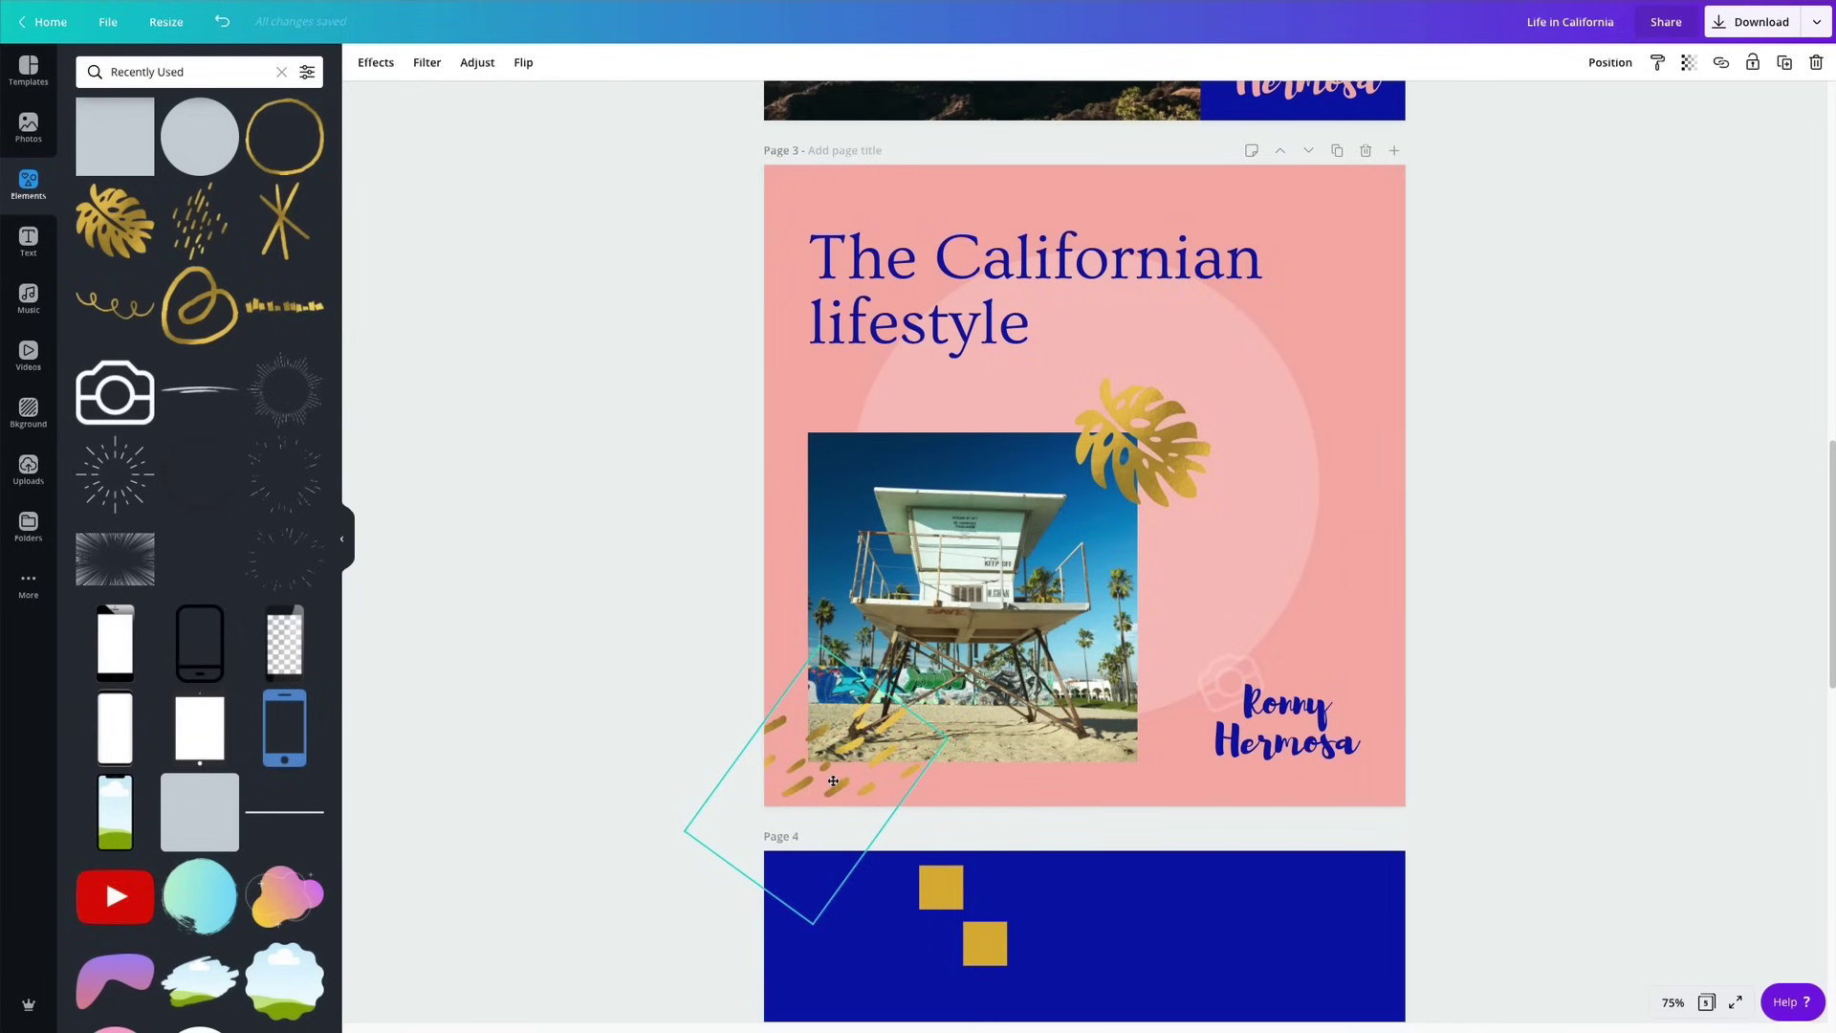
Move the gold leaf to page 3's right edge, enlarge it and rotate it upright.
click(1168, 447)
drag(1168, 446, 1306, 456)
drag(1350, 517, 1460, 623)
drag(1336, 651, 1325, 218)
click(1627, 387)
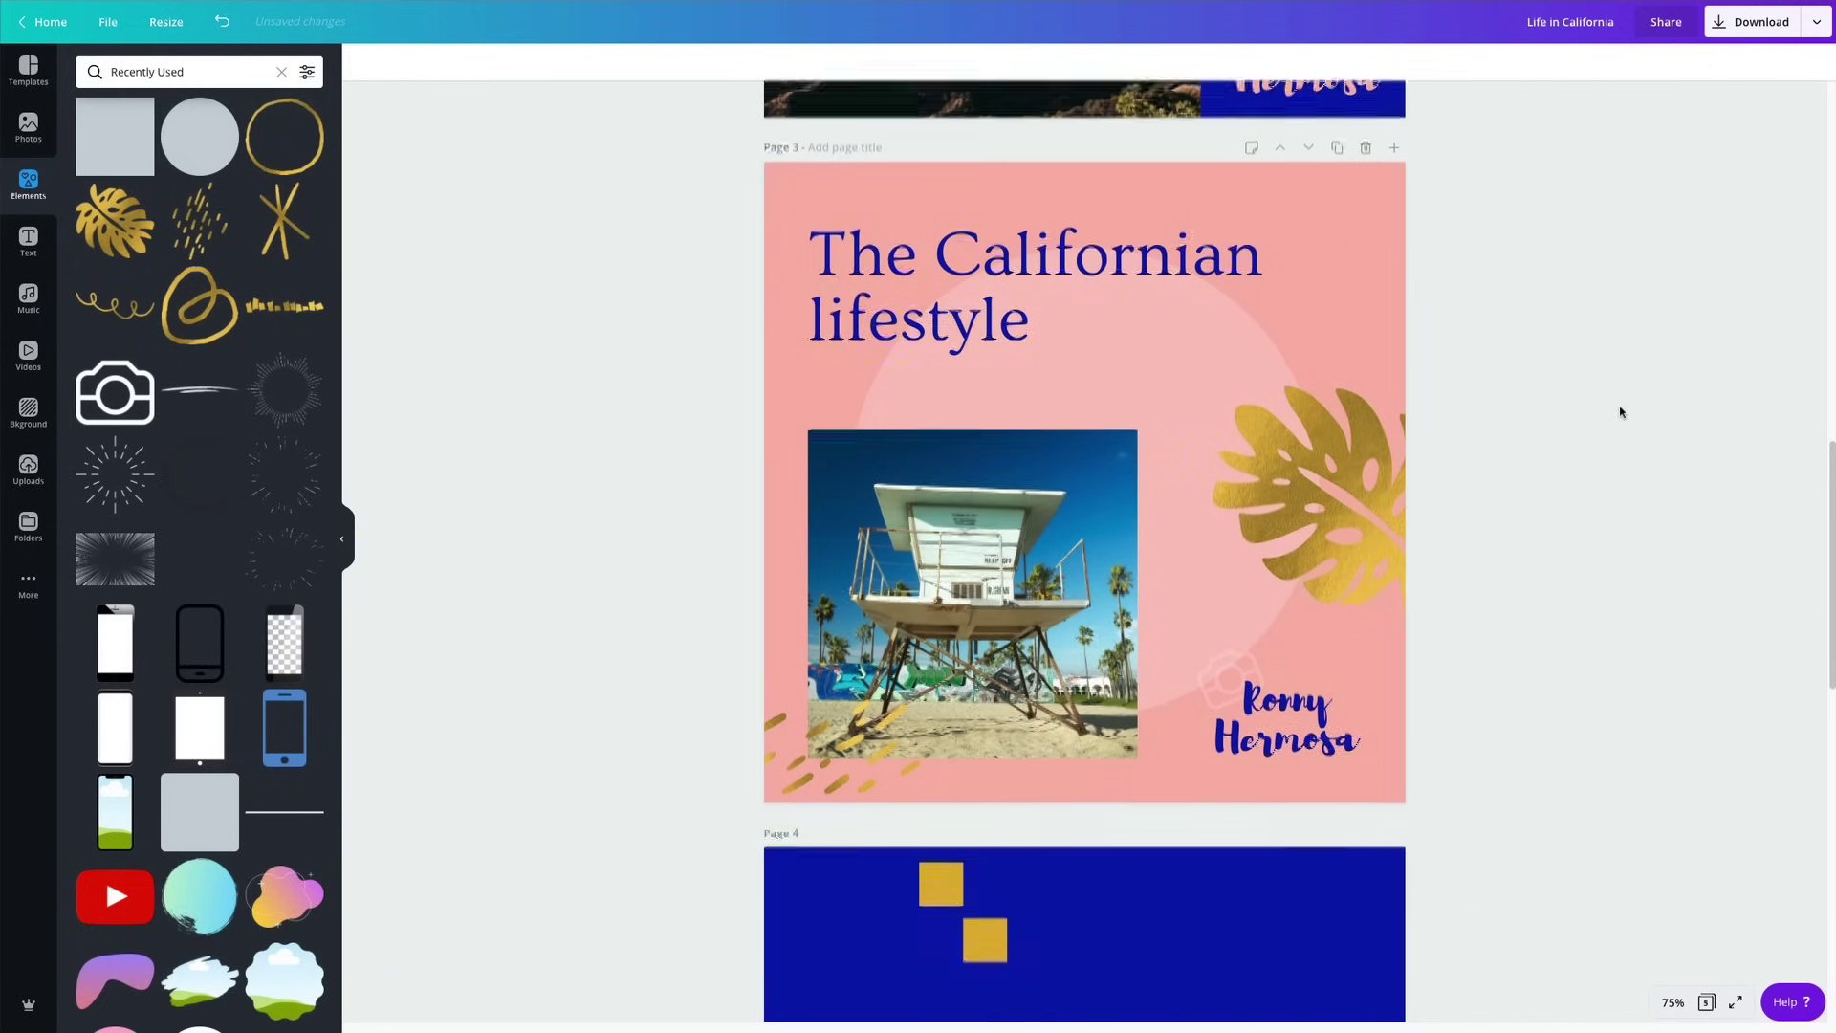
scroll(1620, 412, down, 2)
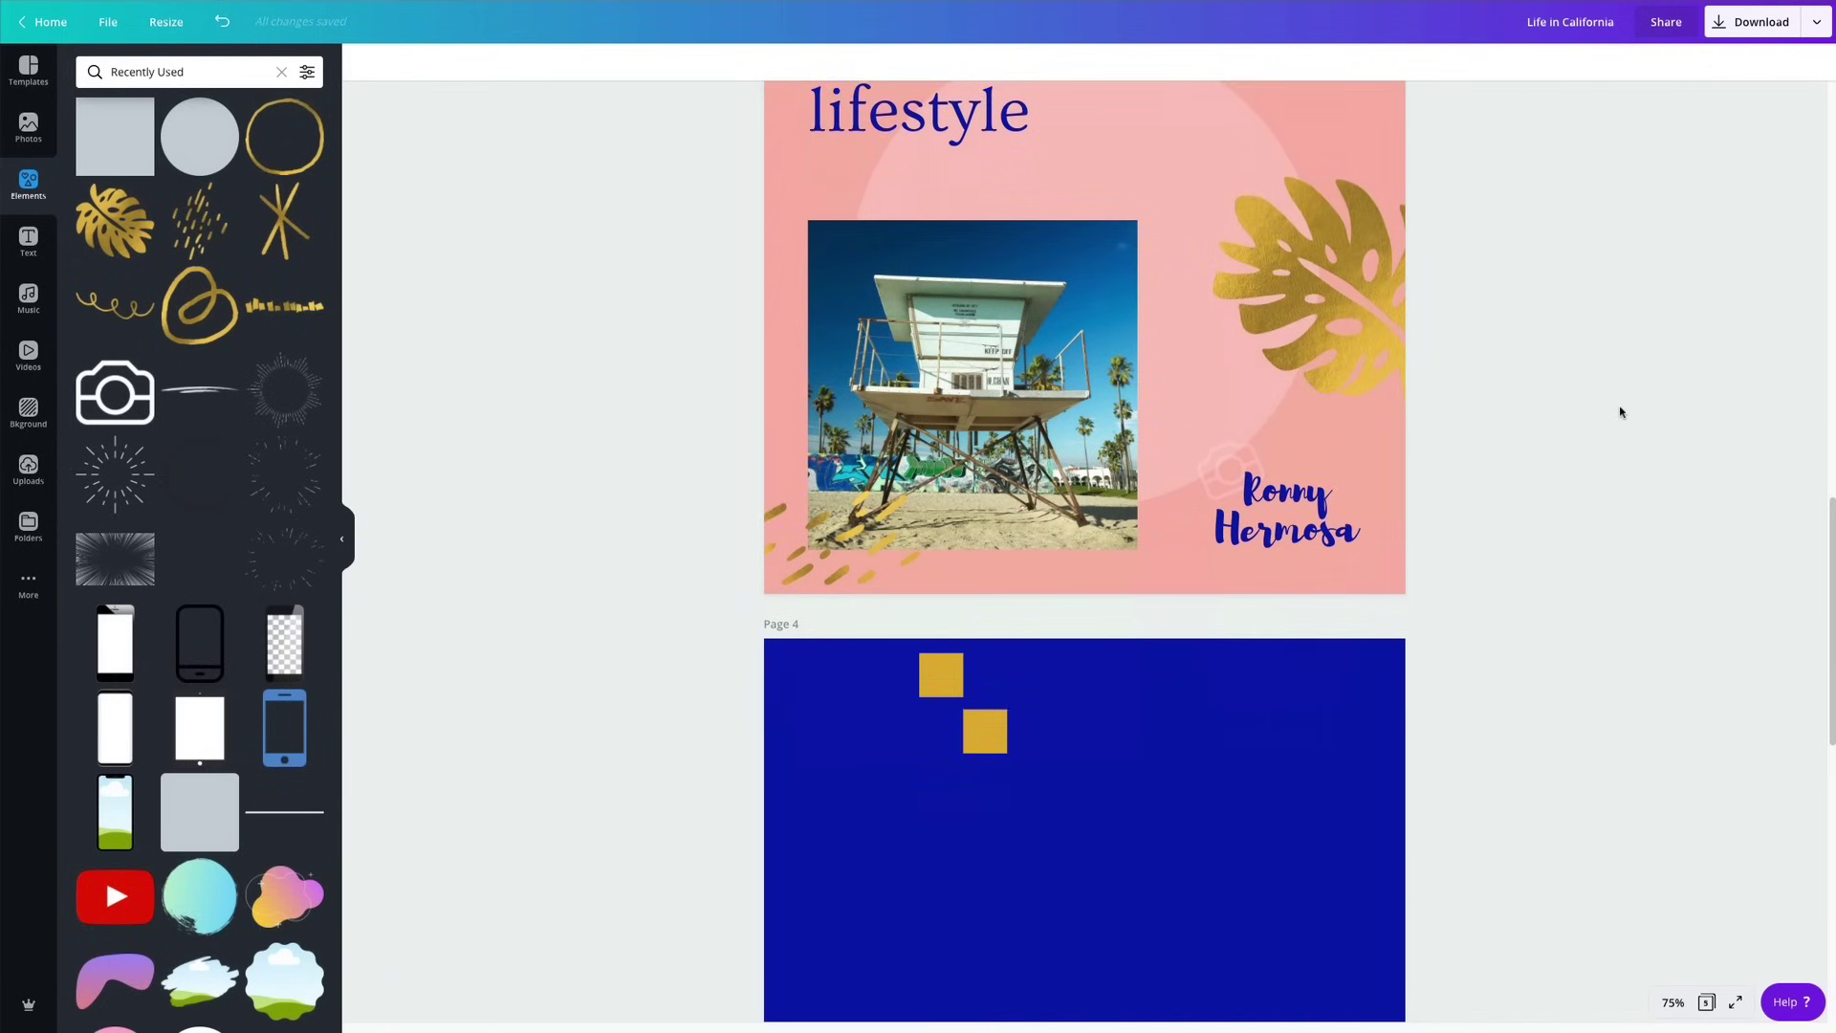
Marquee-select both gold squares on page 4 and drag them onto page 5.
scroll(1419, 487, down, 3)
scroll(1336, 484, up, 2)
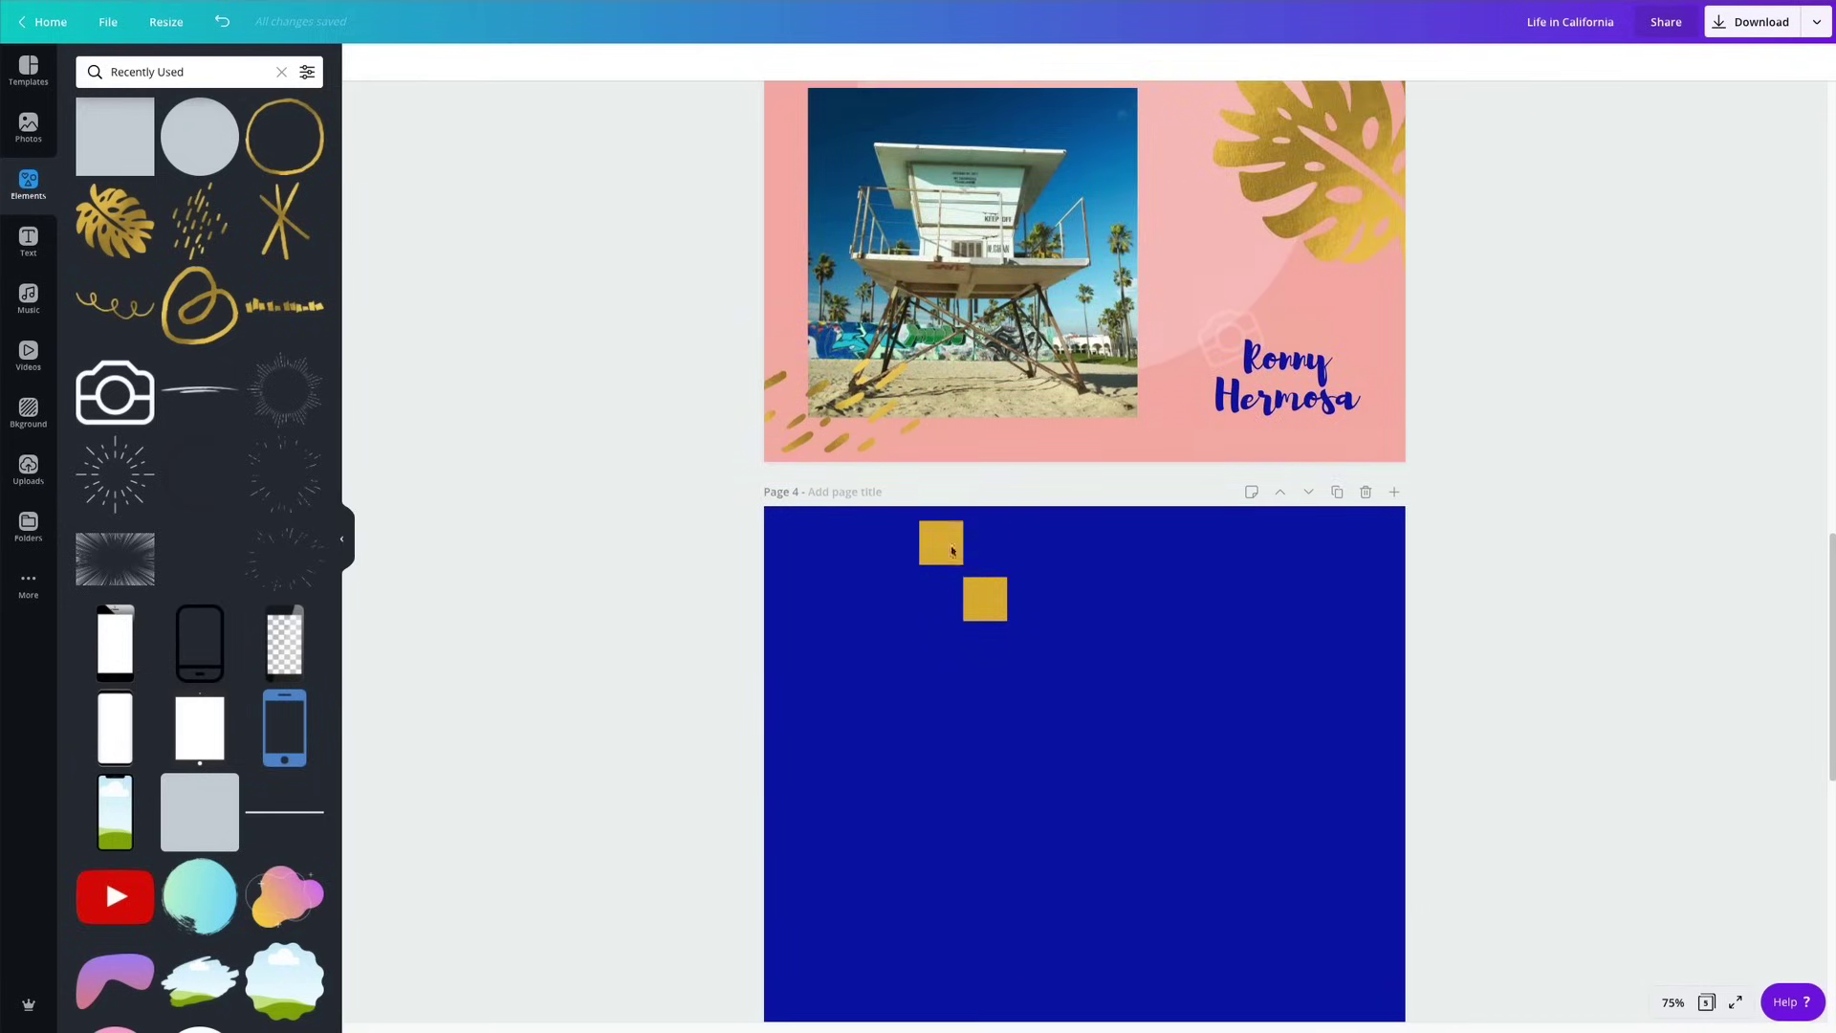
drag(805, 560, 1052, 711)
scroll(1049, 698, down, 4)
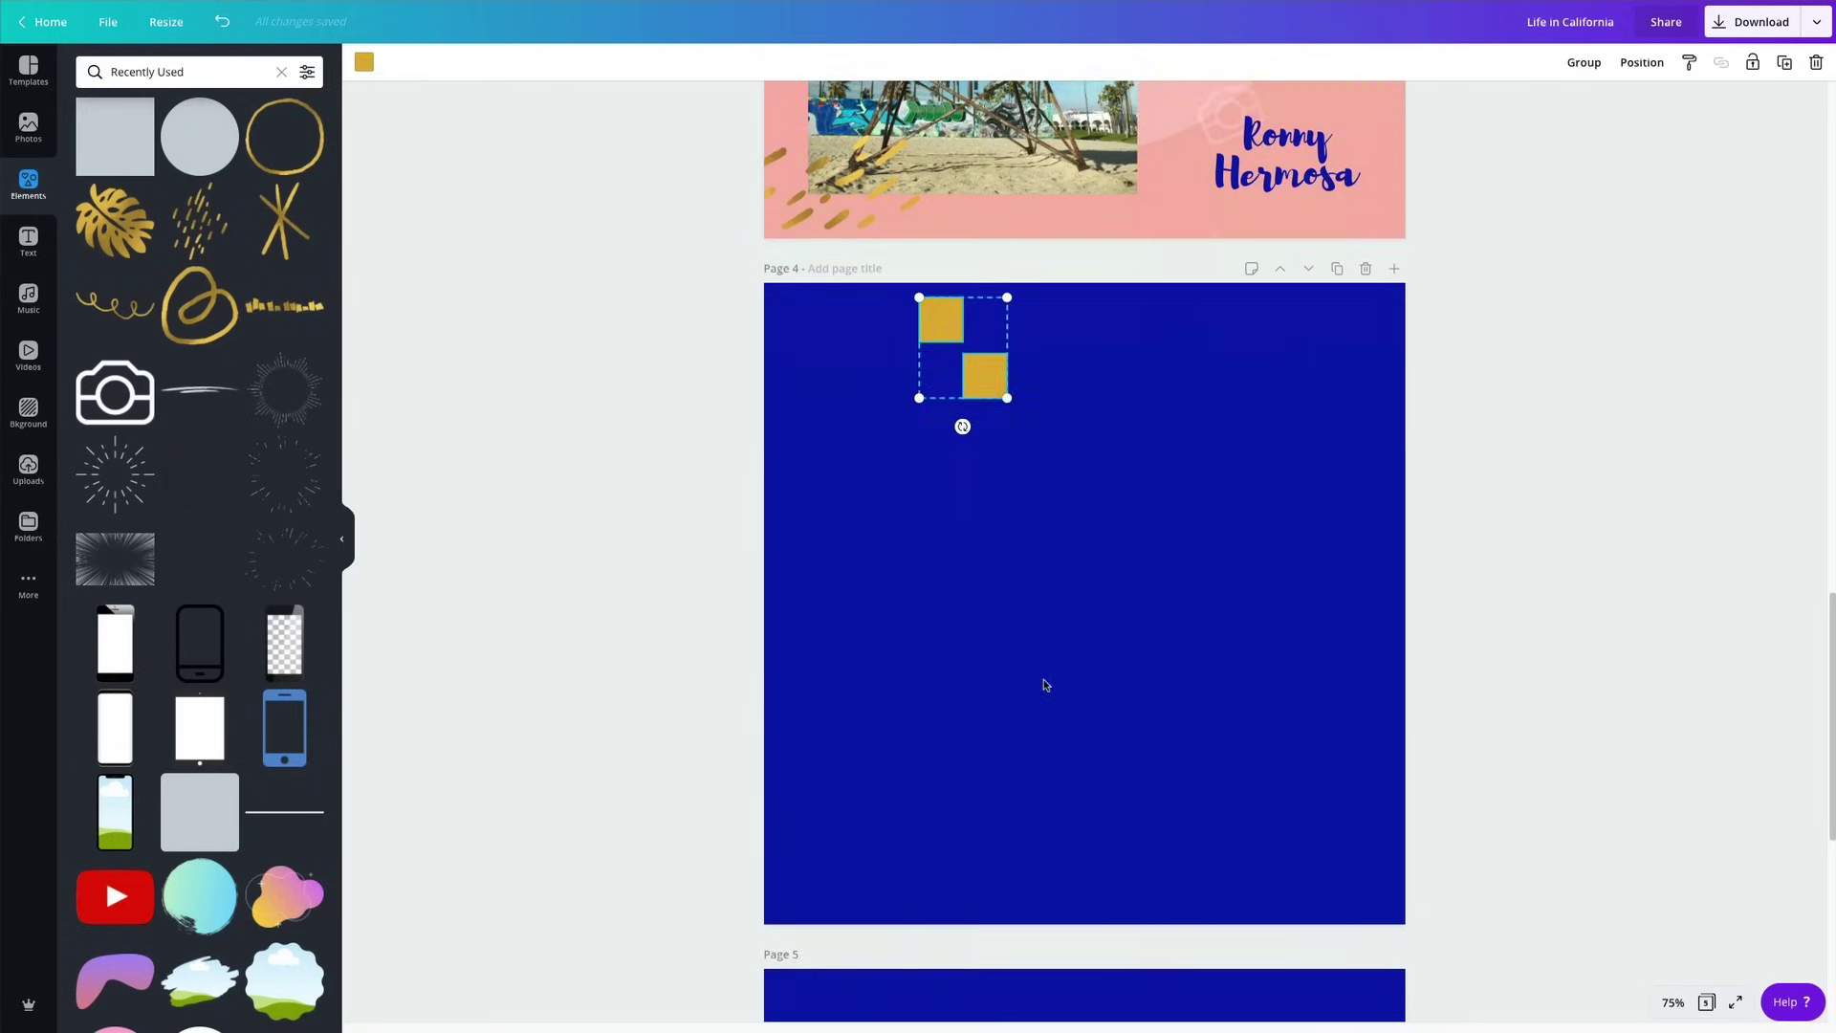
drag(989, 177, 1236, 860)
scroll(1224, 765, up, 7)
Deselect the squares and select the lifeguard-tower photo on page 3.
scroll(1206, 685, down, 7)
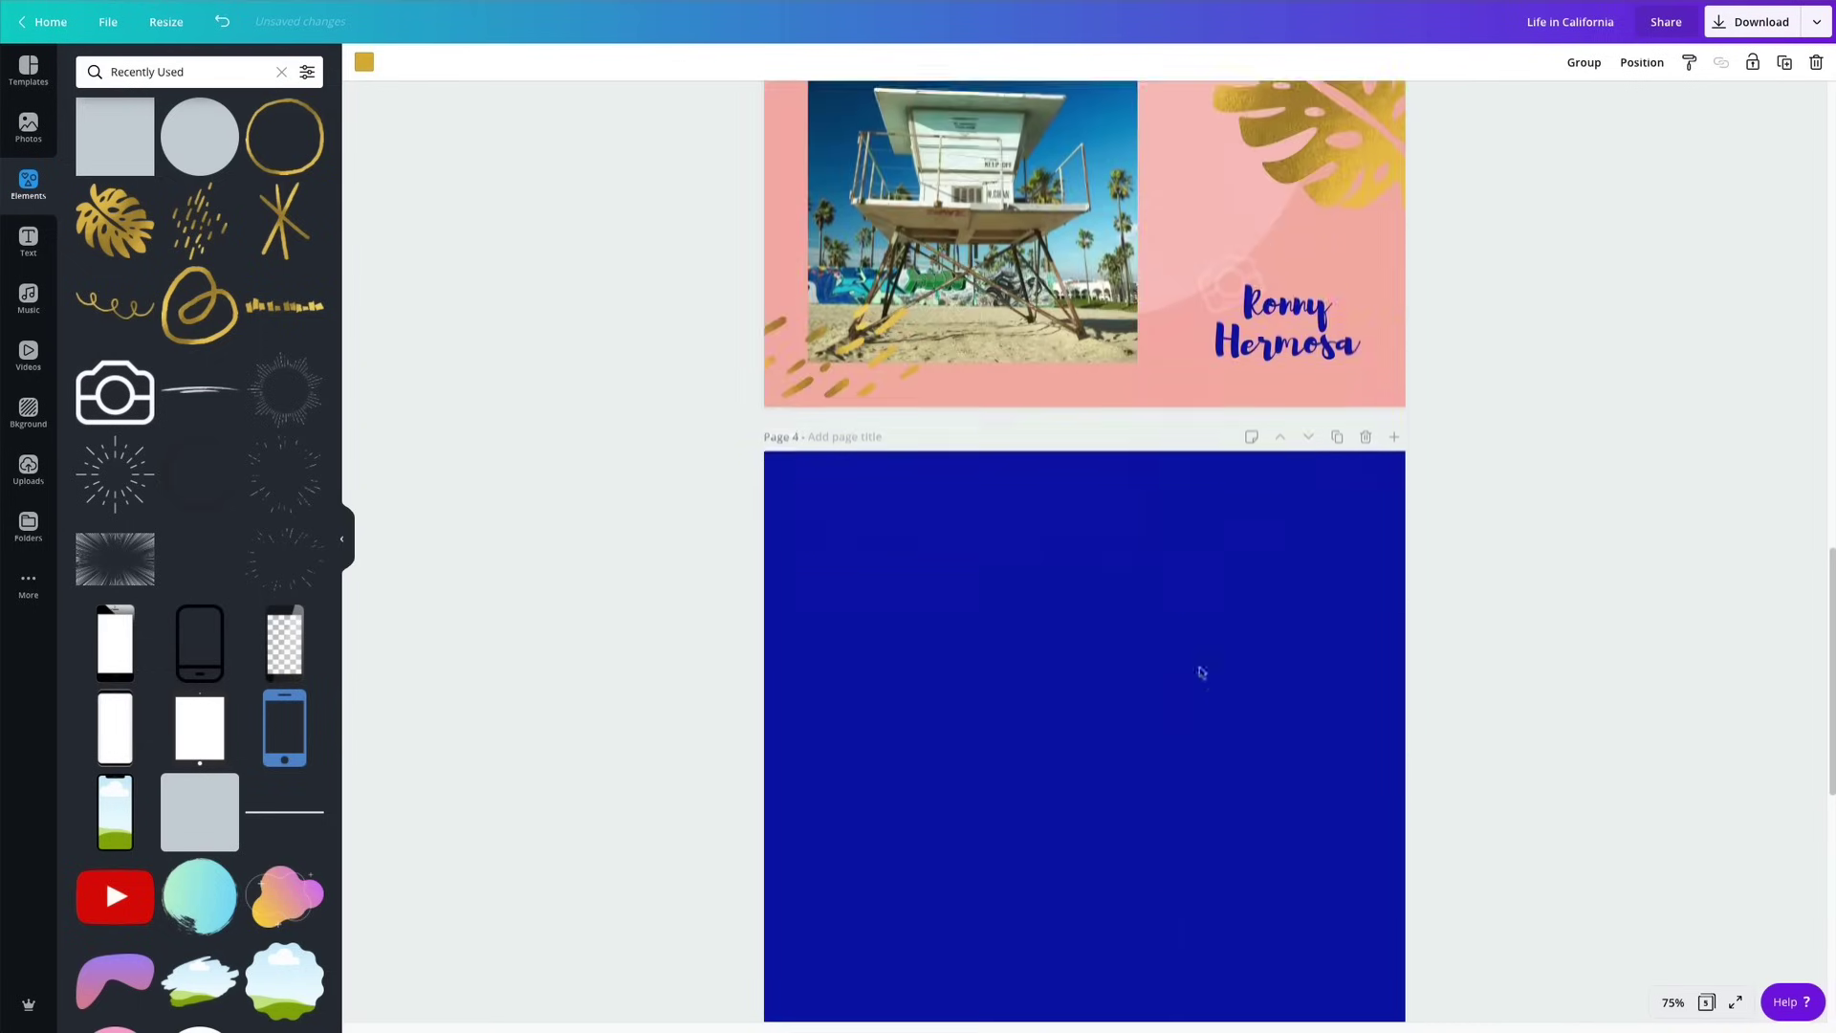
click(923, 244)
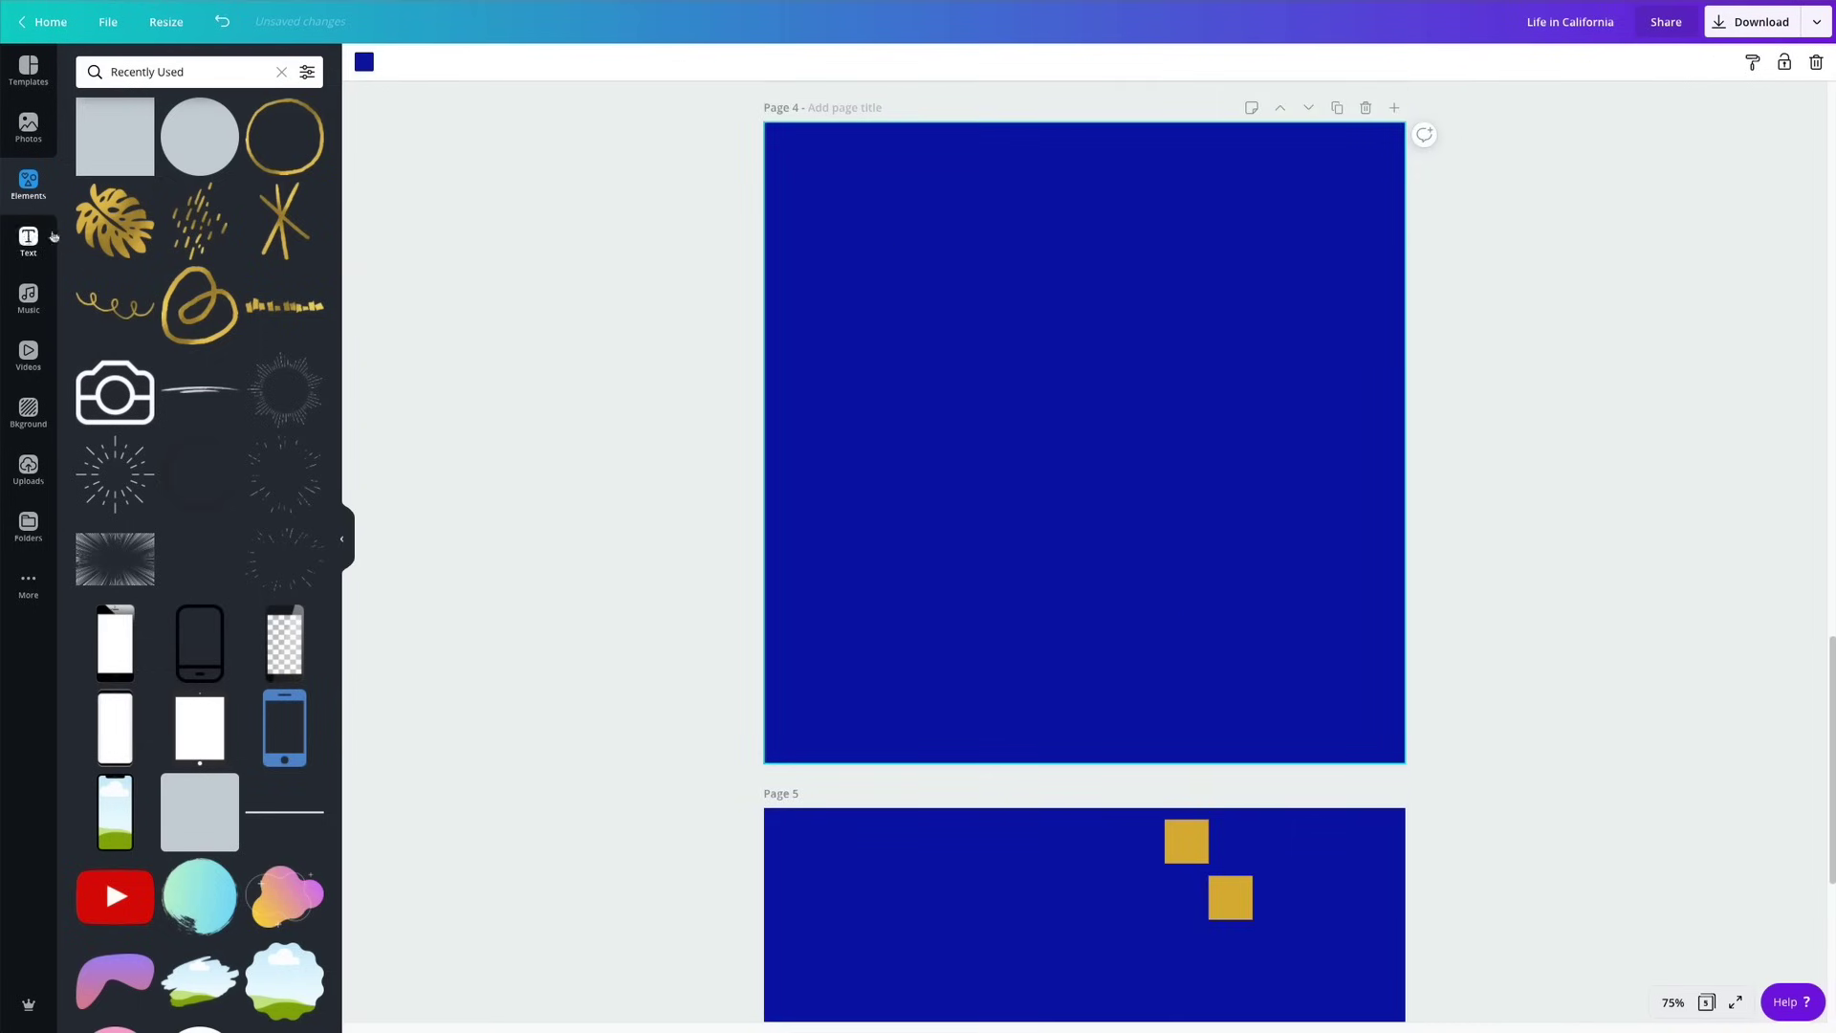
scroll(837, 376, up, 4)
click(995, 287)
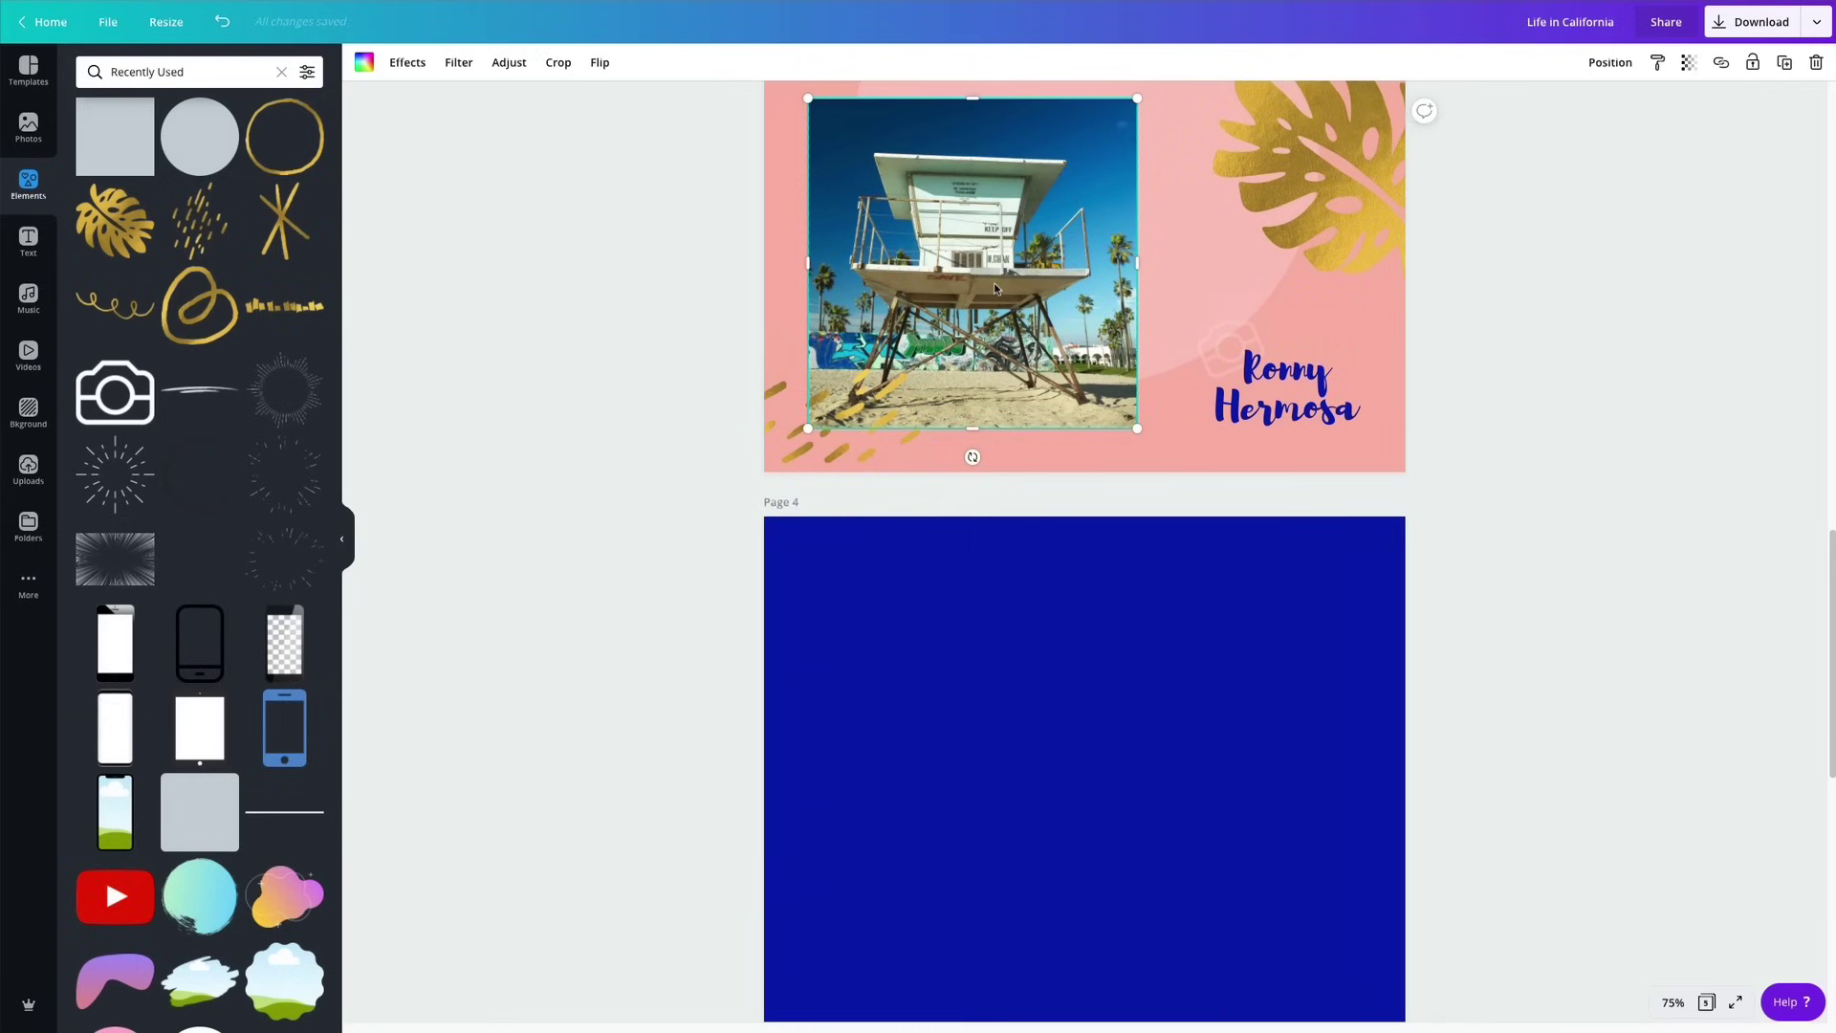
Copy the lifeguard photo onto page 4, widen it both sides, and crop it into a shorter strip.
drag(995, 284, 1117, 765)
drag(920, 737, 828, 745)
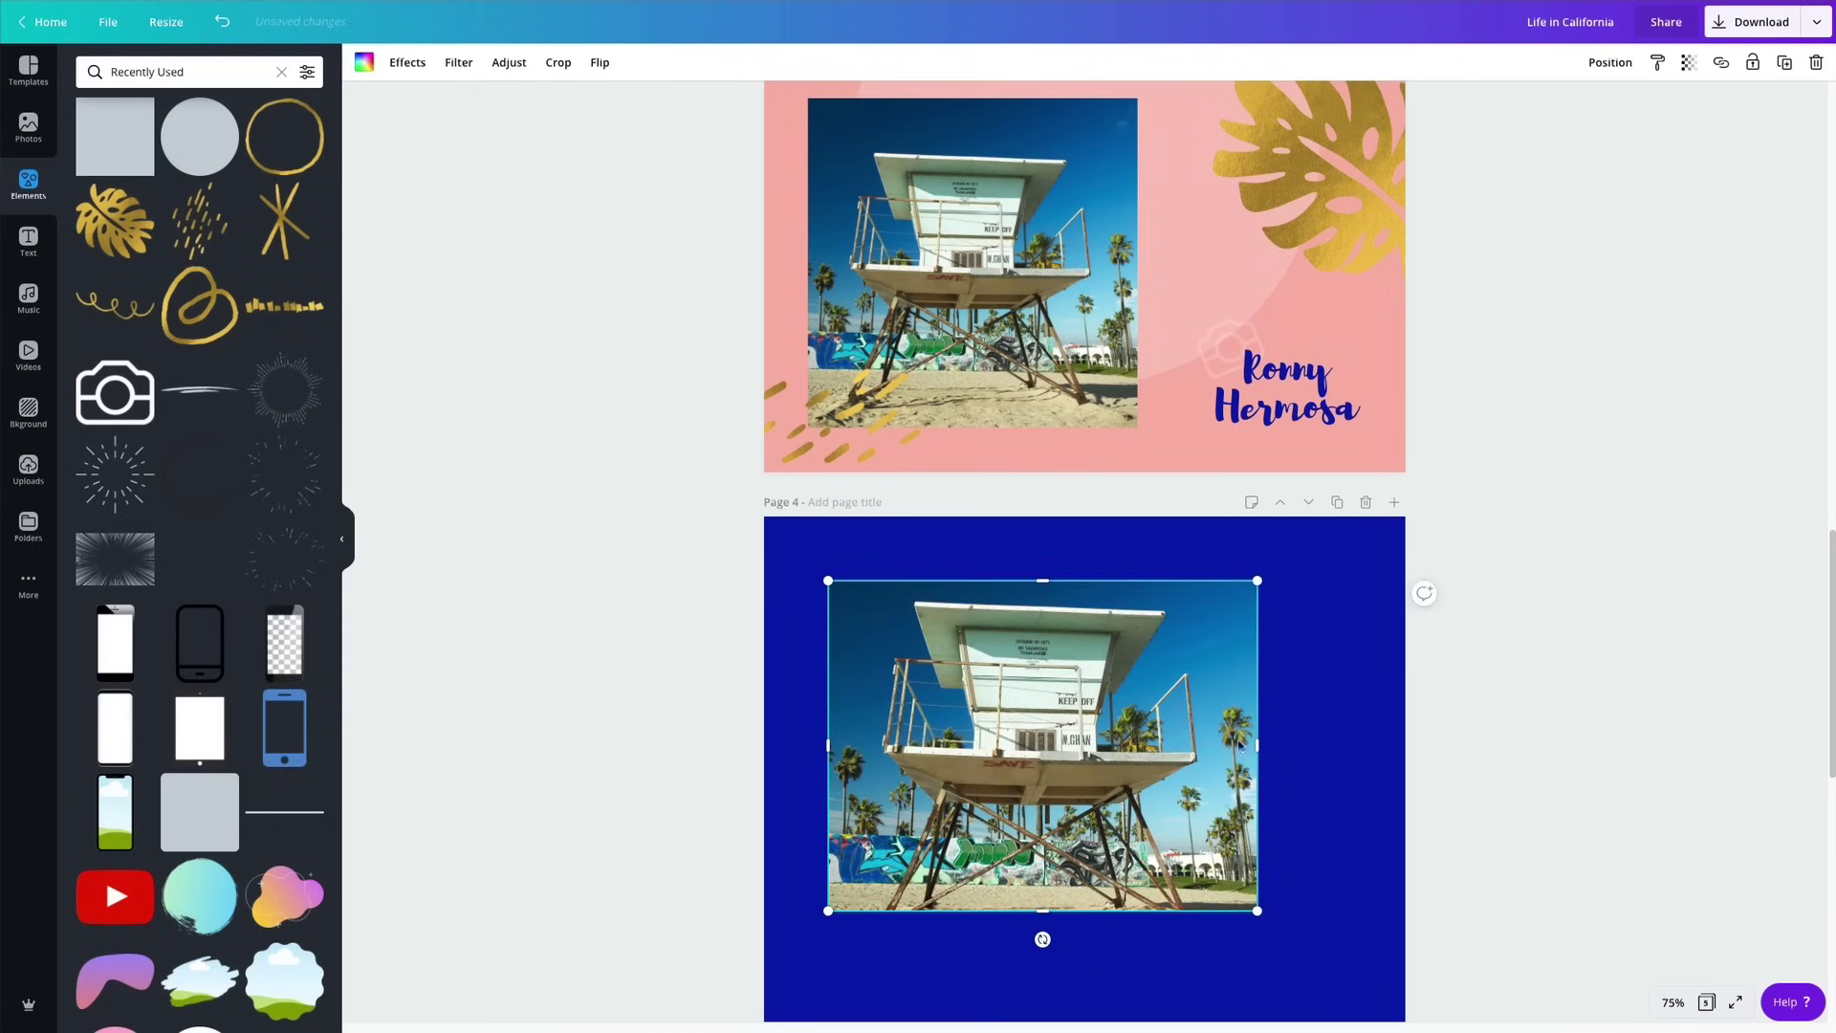
drag(1256, 742, 1331, 743)
drag(1350, 745, 1341, 745)
scroll(1295, 749, down, 3)
drag(1084, 671, 1060, 568)
Duplicate the strip twice to stack three copies, move them up, and shorten the top one.
scroll(1064, 550, up, 3)
scroll(1060, 570, down, 1)
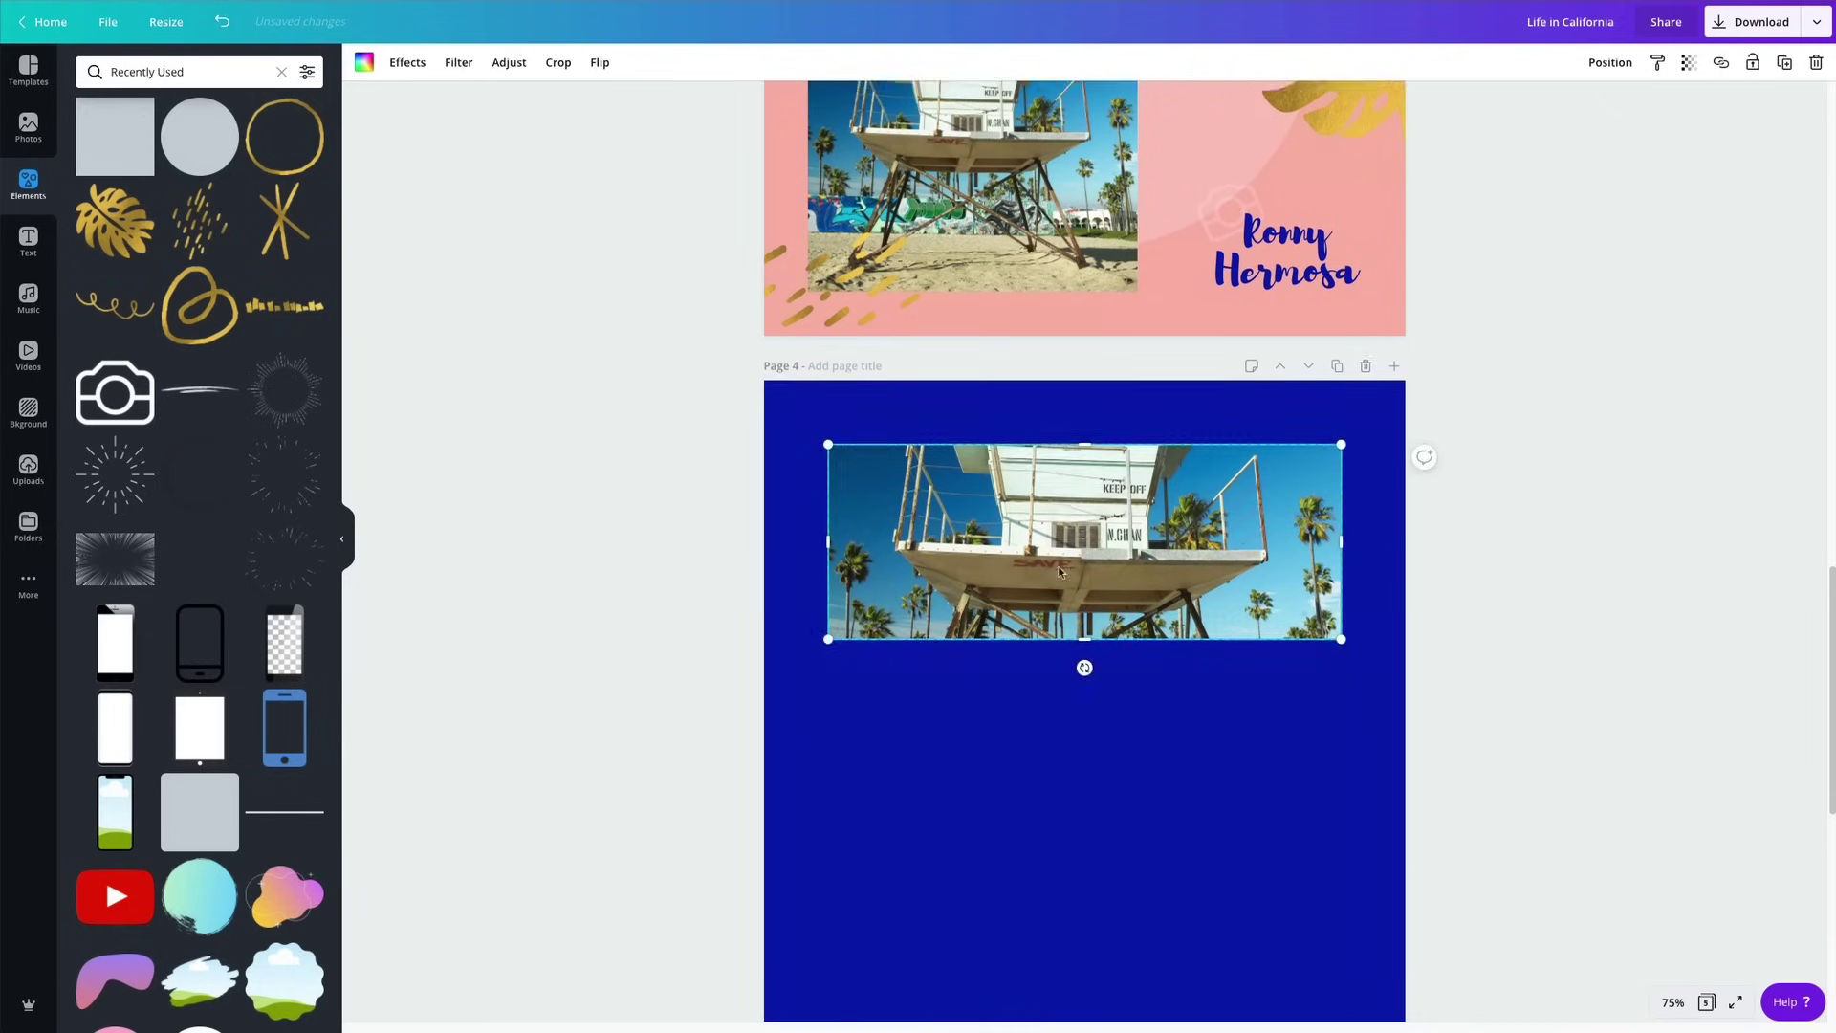
key(ctrl+d)
drag(1060, 572, 1057, 1013)
key(ctrl+d)
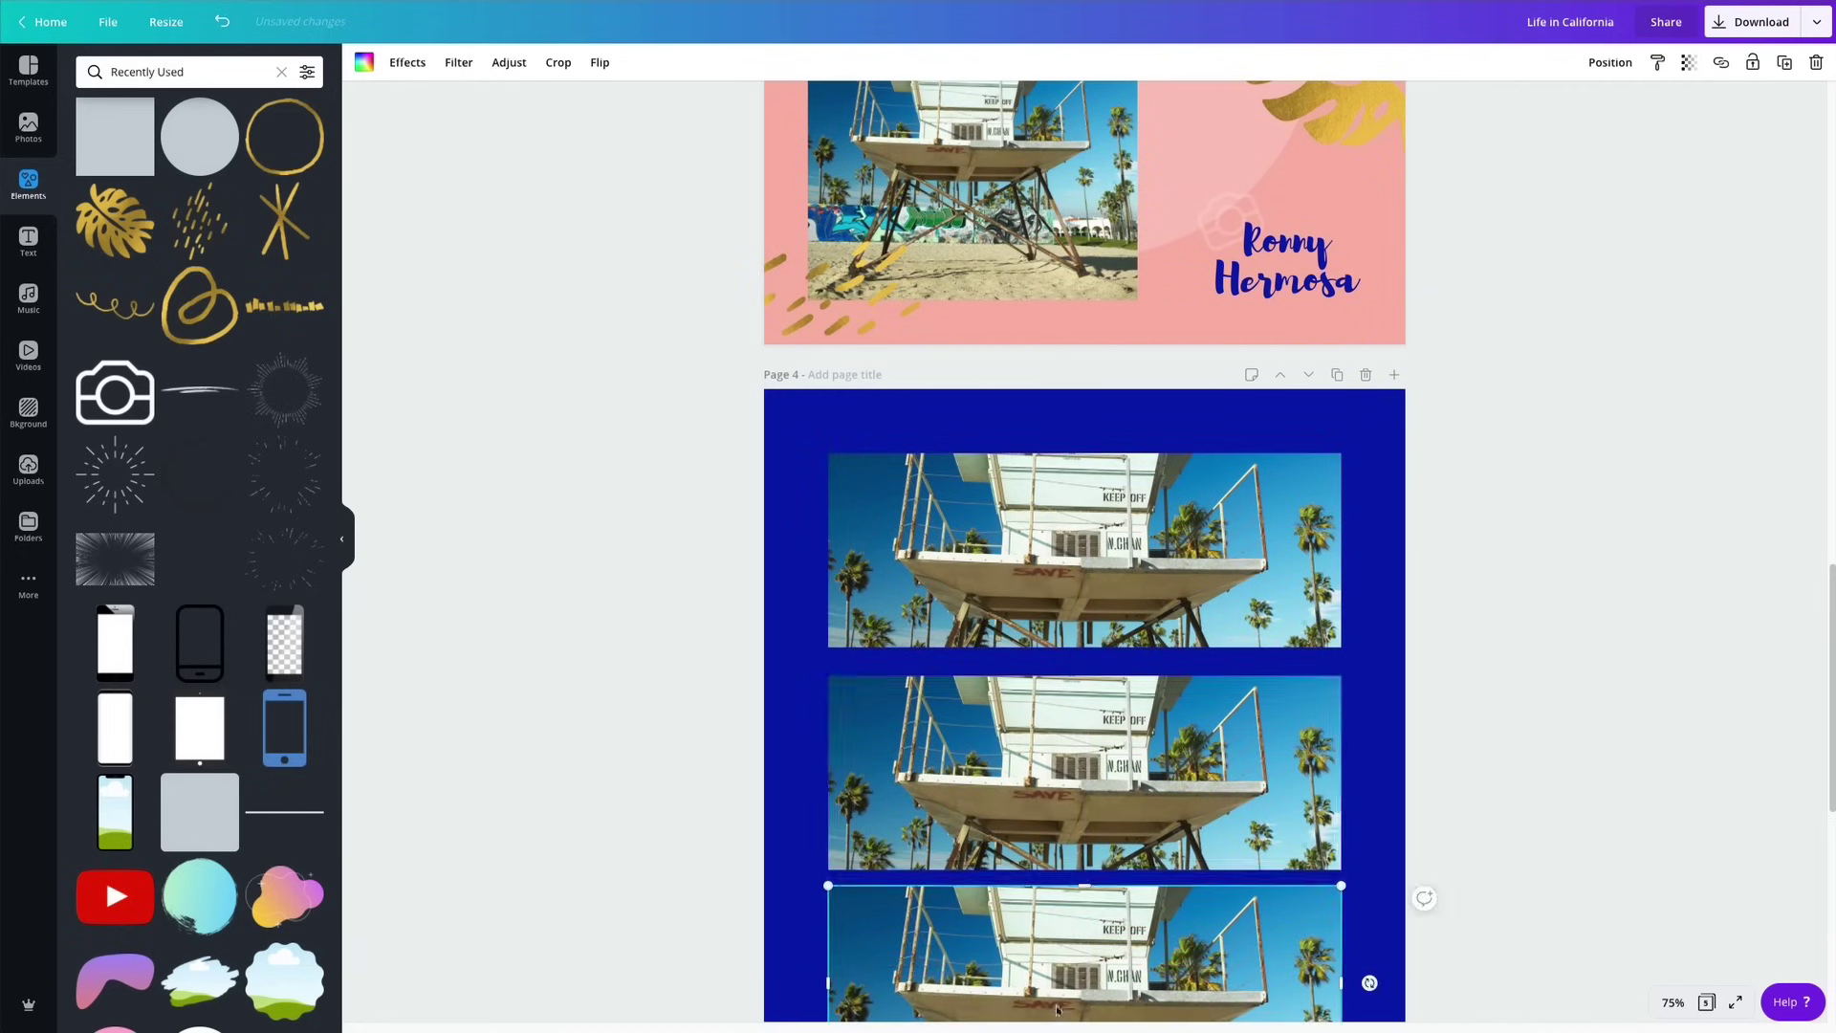
scroll(1056, 1013, down, 2)
scroll(1016, 421, up, 2)
drag(1016, 410, 1132, 753)
scroll(1207, 485, down, 1)
click(1097, 488)
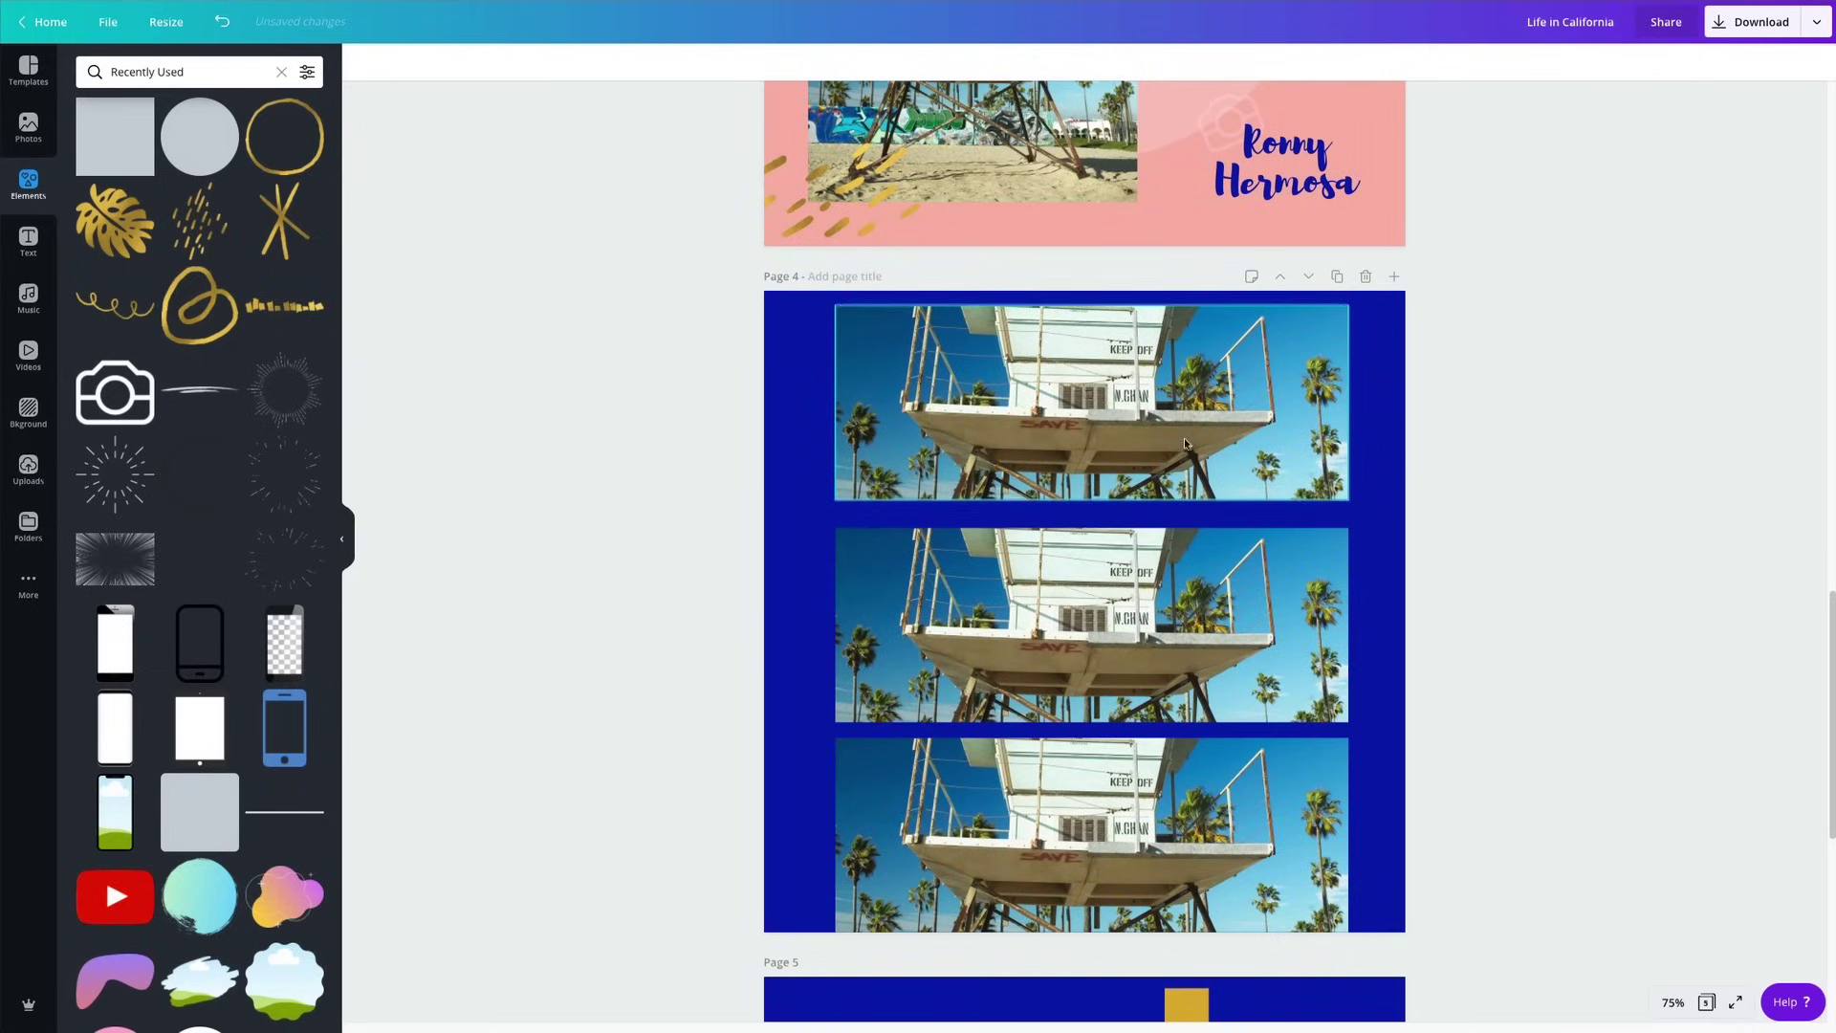
mouse_move(1087, 502)
mouse_down()
mouse_move(1088, 478)
mouse_move(1095, 492)
mouse_up()
Delete the middle and bottom photo strips, including their empty frames.
click(1086, 636)
key(Delete)
click(1045, 823)
key(Delete)
key(Delete)
click(1045, 639)
key(Delete)
Make two copies of the top strip below it and space all three evenly vertically.
drag(1042, 408, 1045, 880)
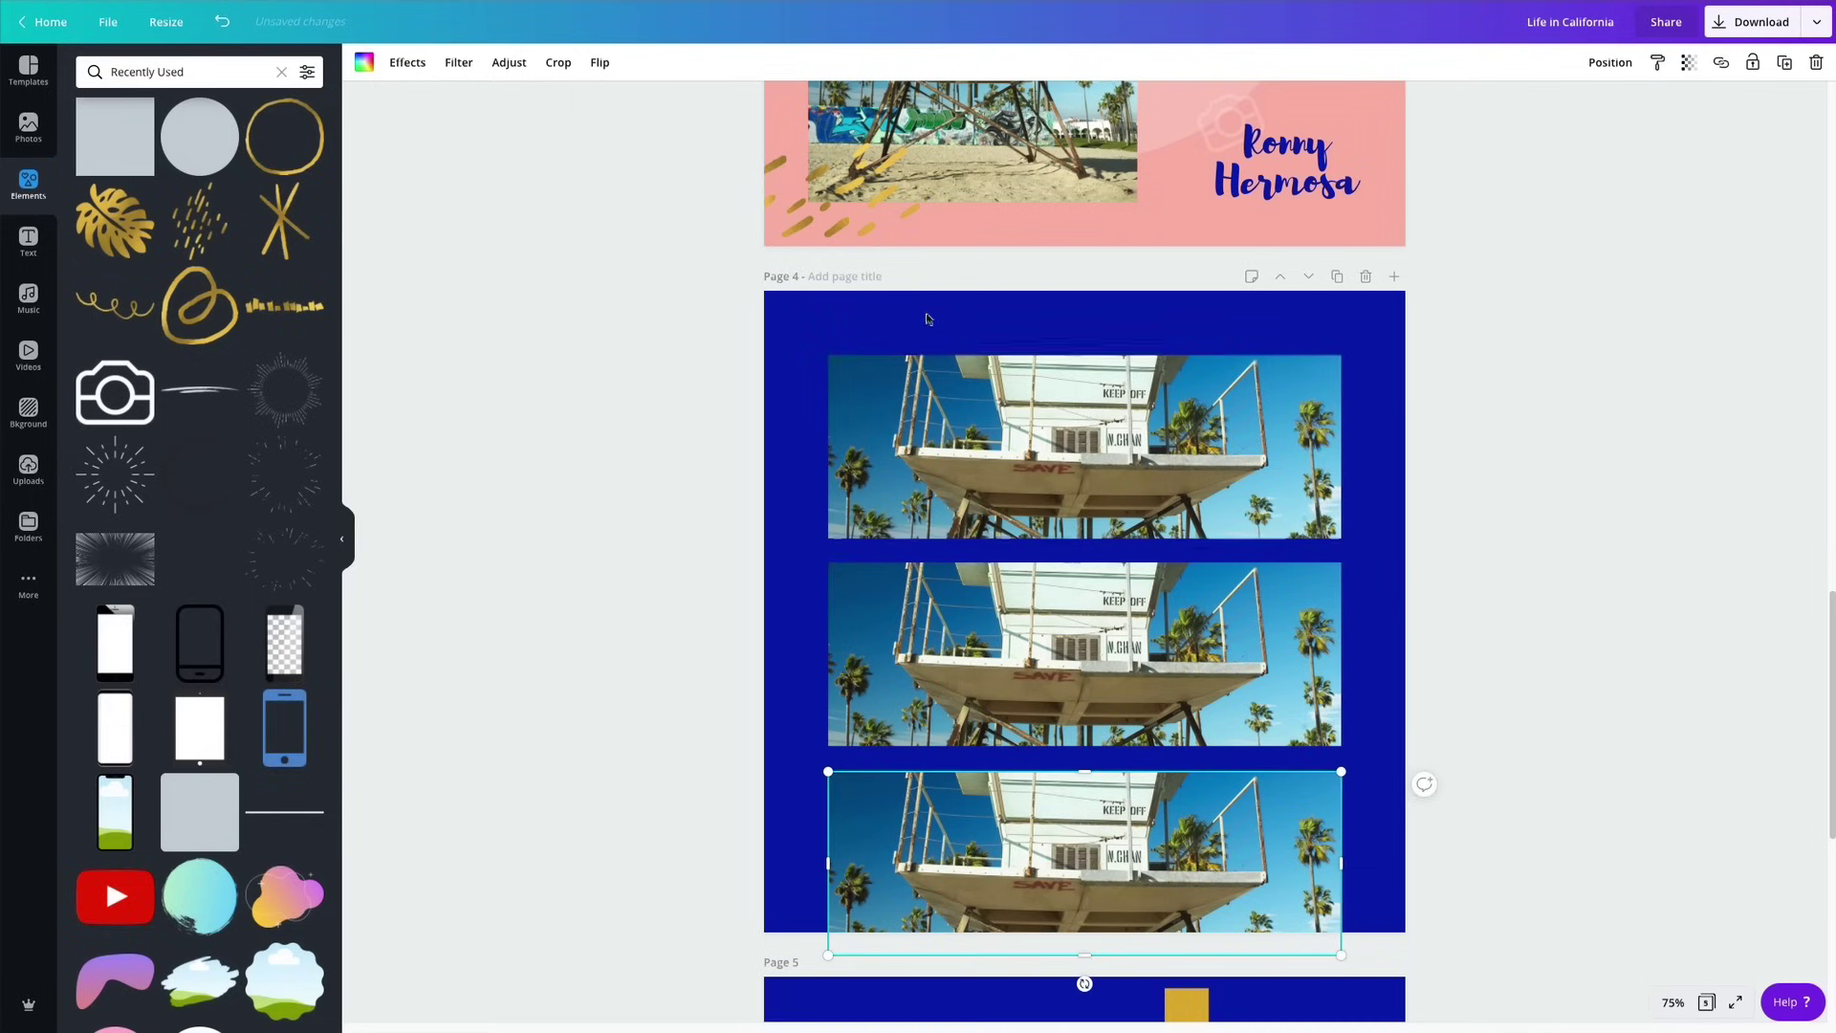
mouse_move(943, 319)
mouse_down()
mouse_move(1045, 369)
mouse_move(954, 331)
mouse_up()
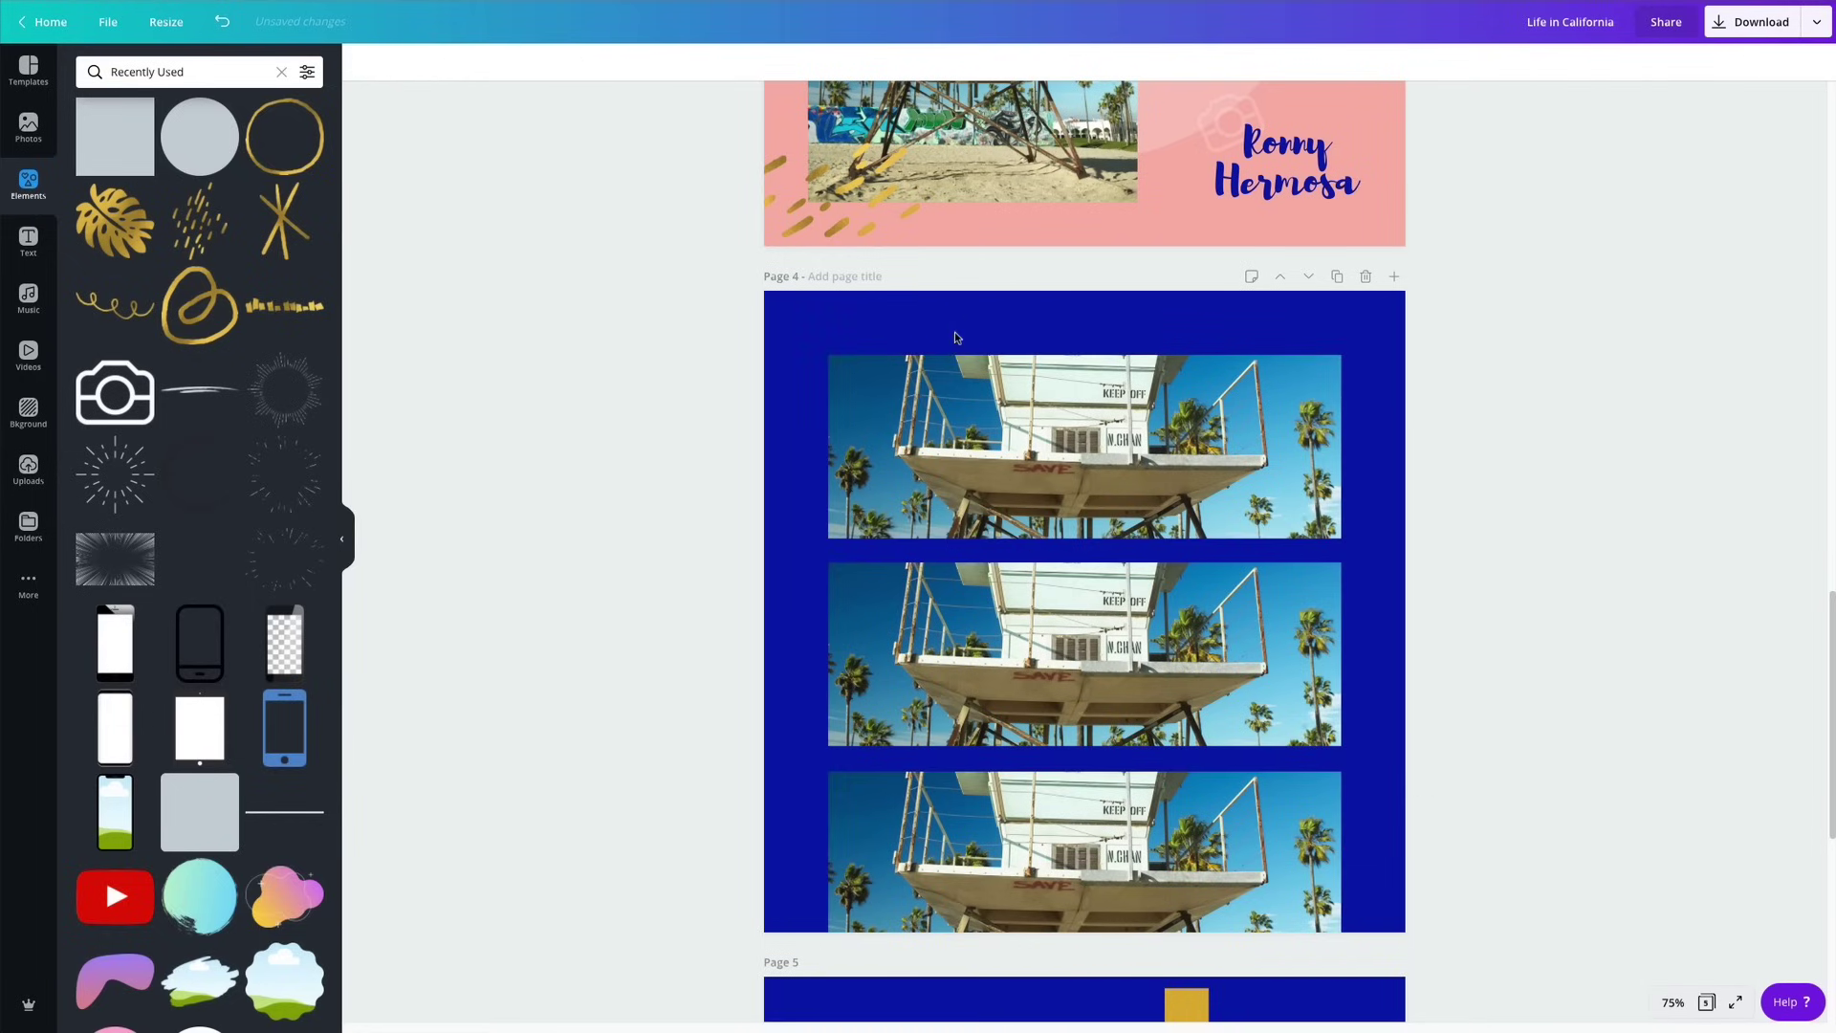
drag(1098, 321, 1153, 842)
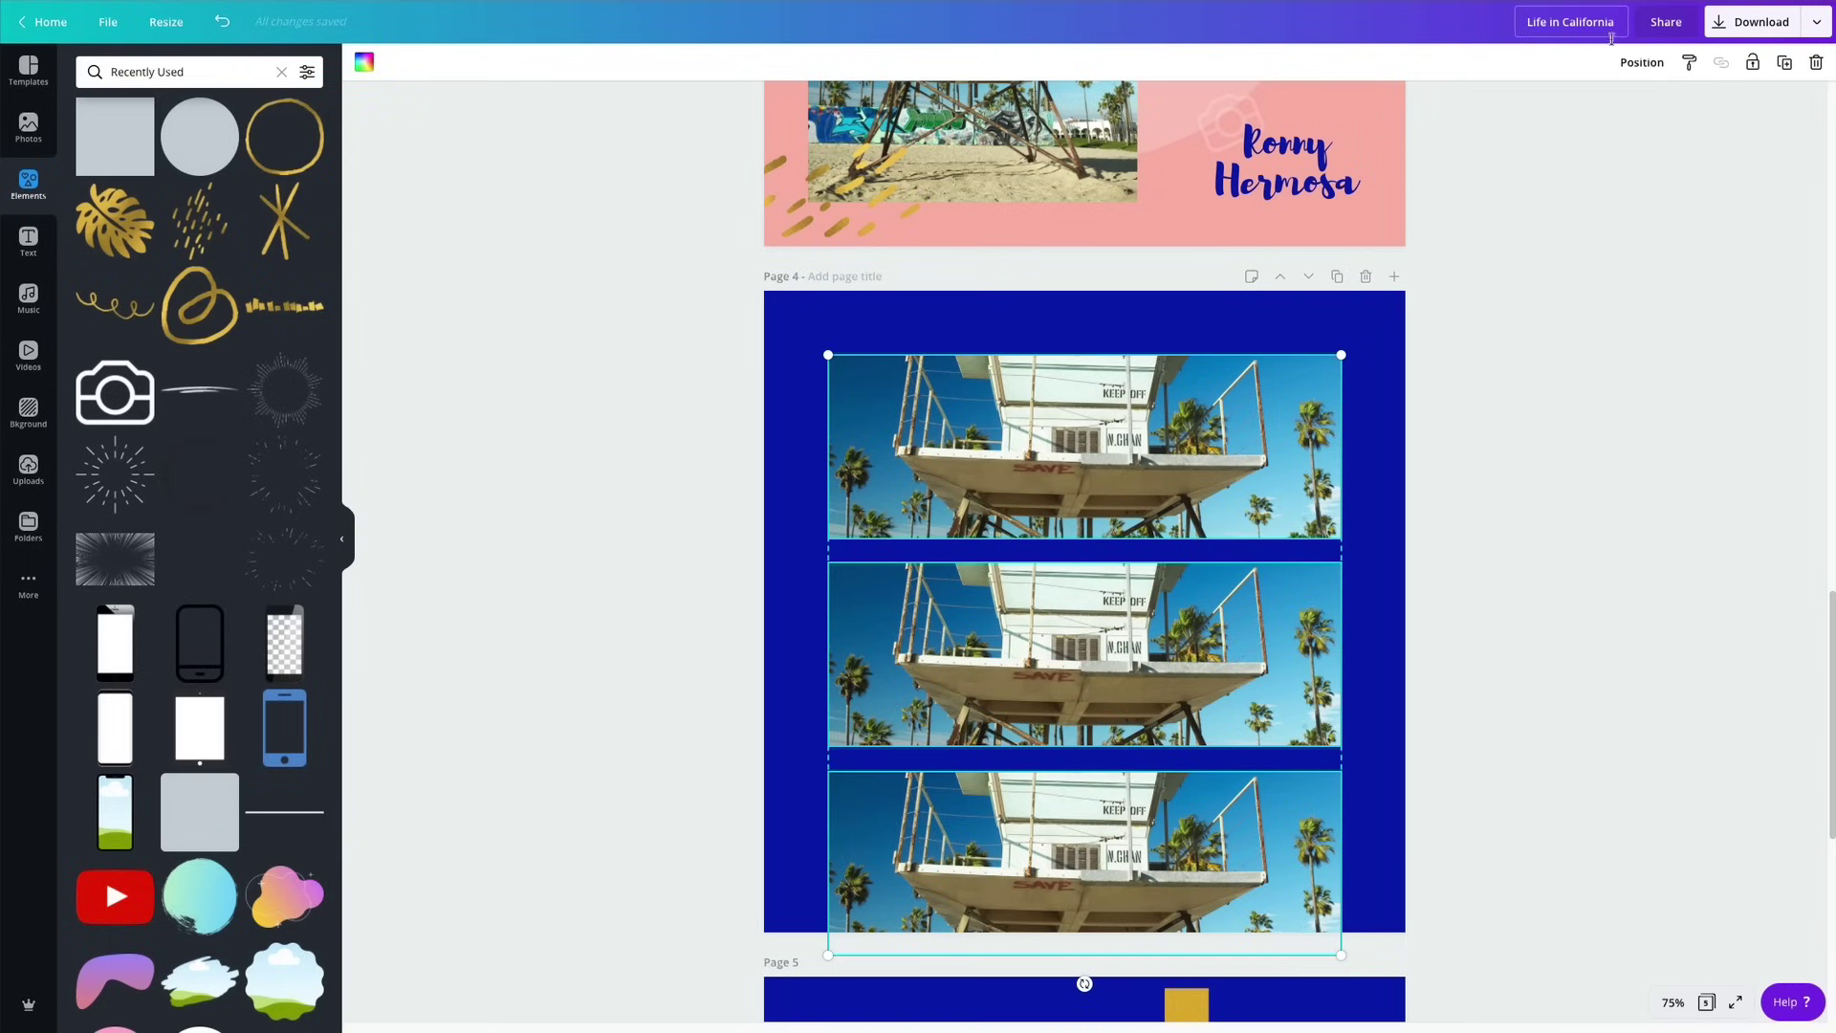
click(1643, 65)
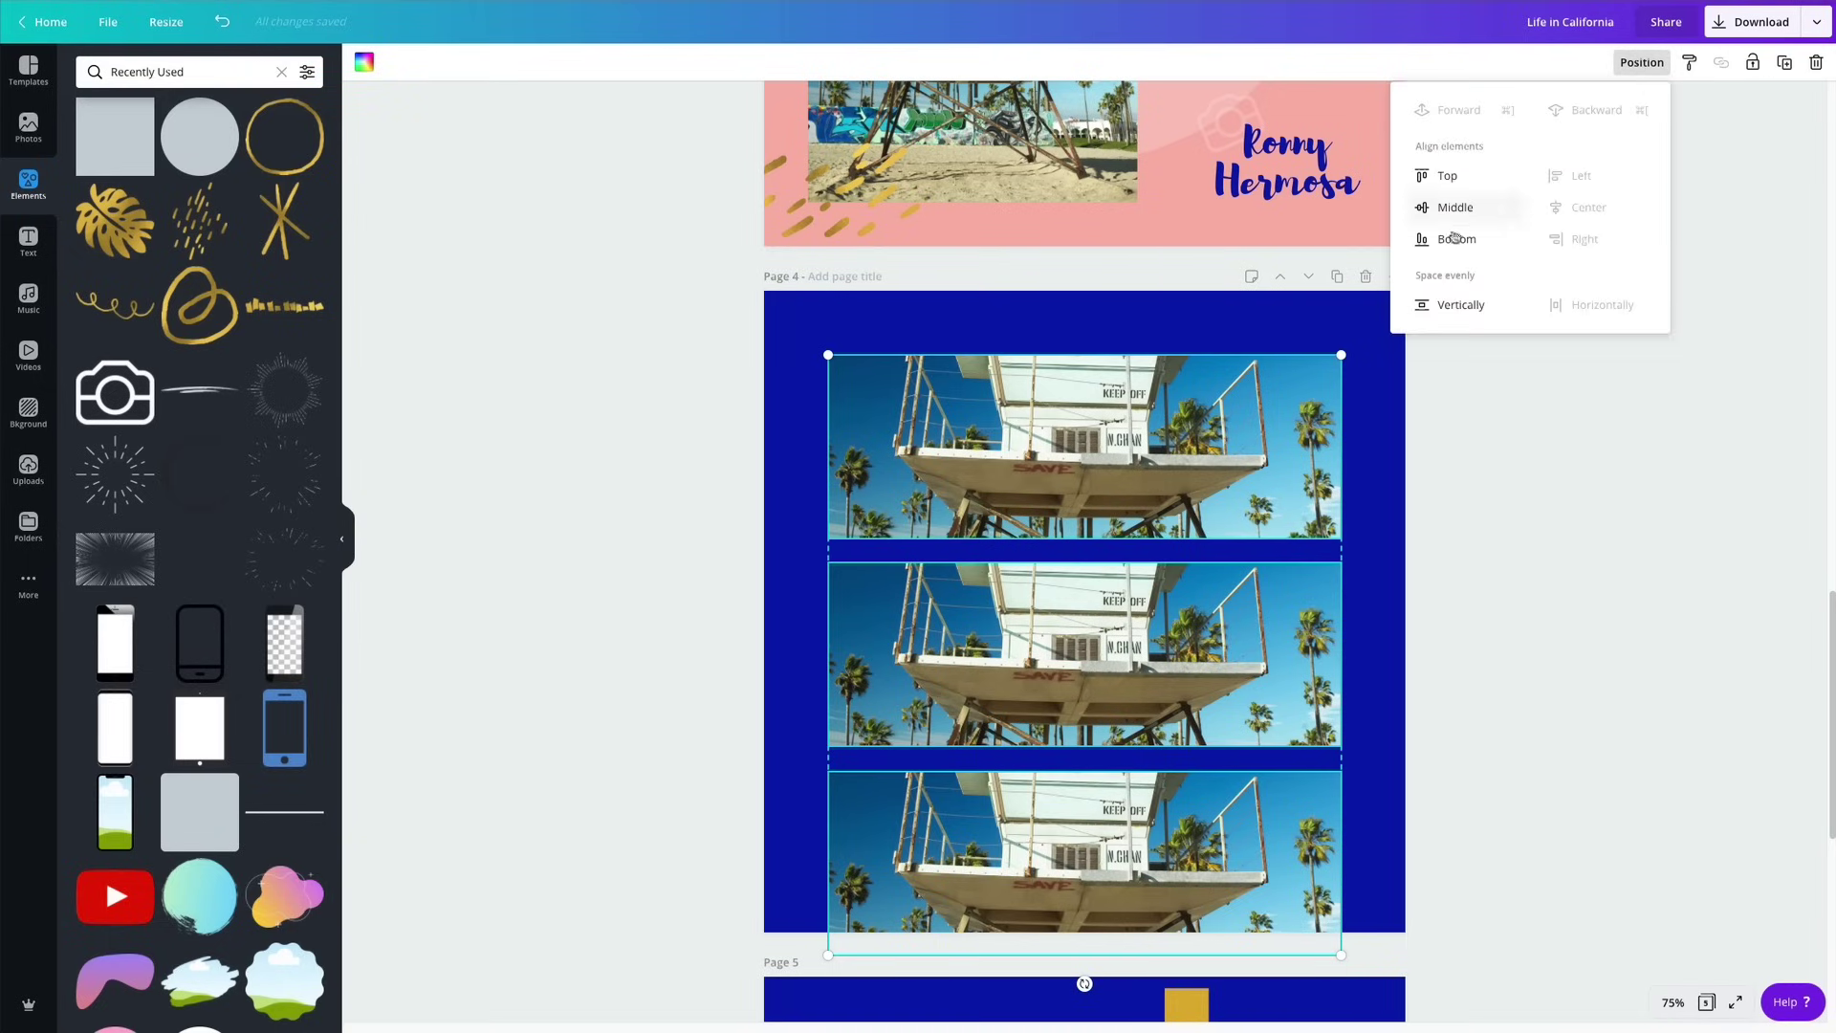
click(1454, 306)
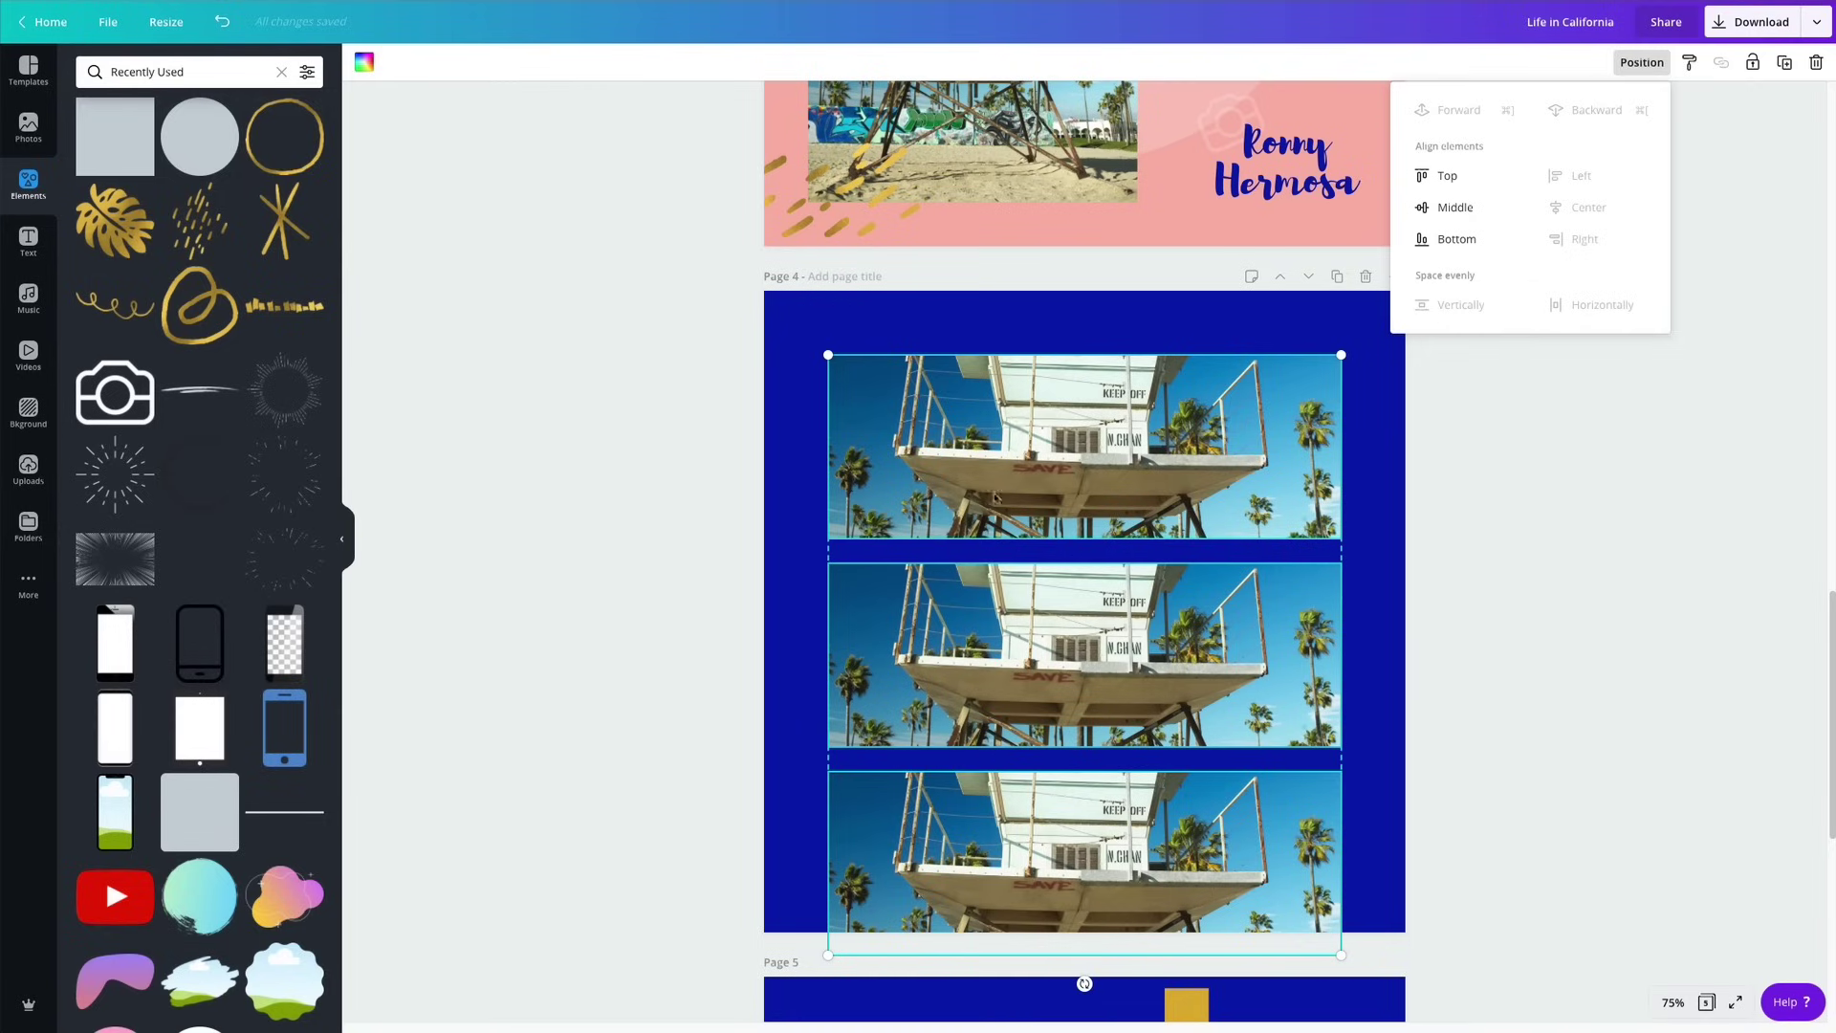
Shrink the three lifeguard-tower photos slightly, move them back onto page 4 and space them evenly.
scroll(995, 496, down, 3)
scroll(1017, 413, up, 2)
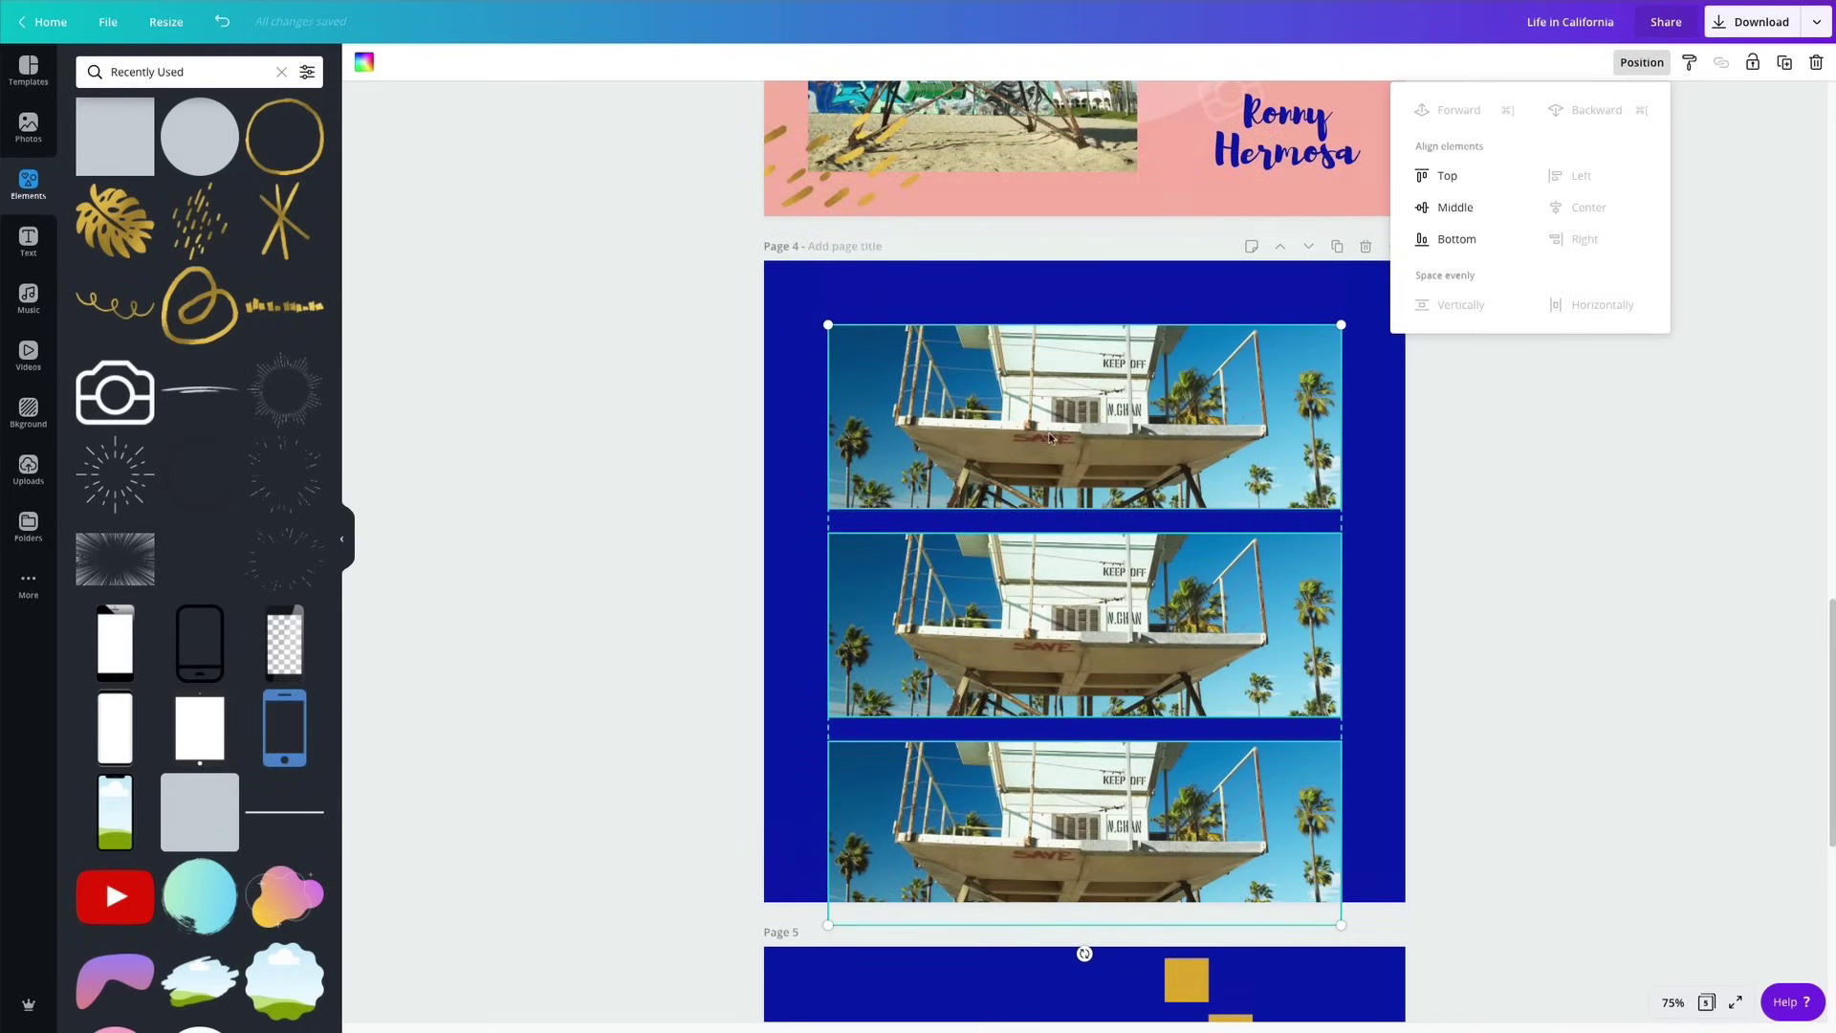
drag(1344, 324, 1304, 369)
drag(1049, 471, 1165, 385)
click(1165, 384)
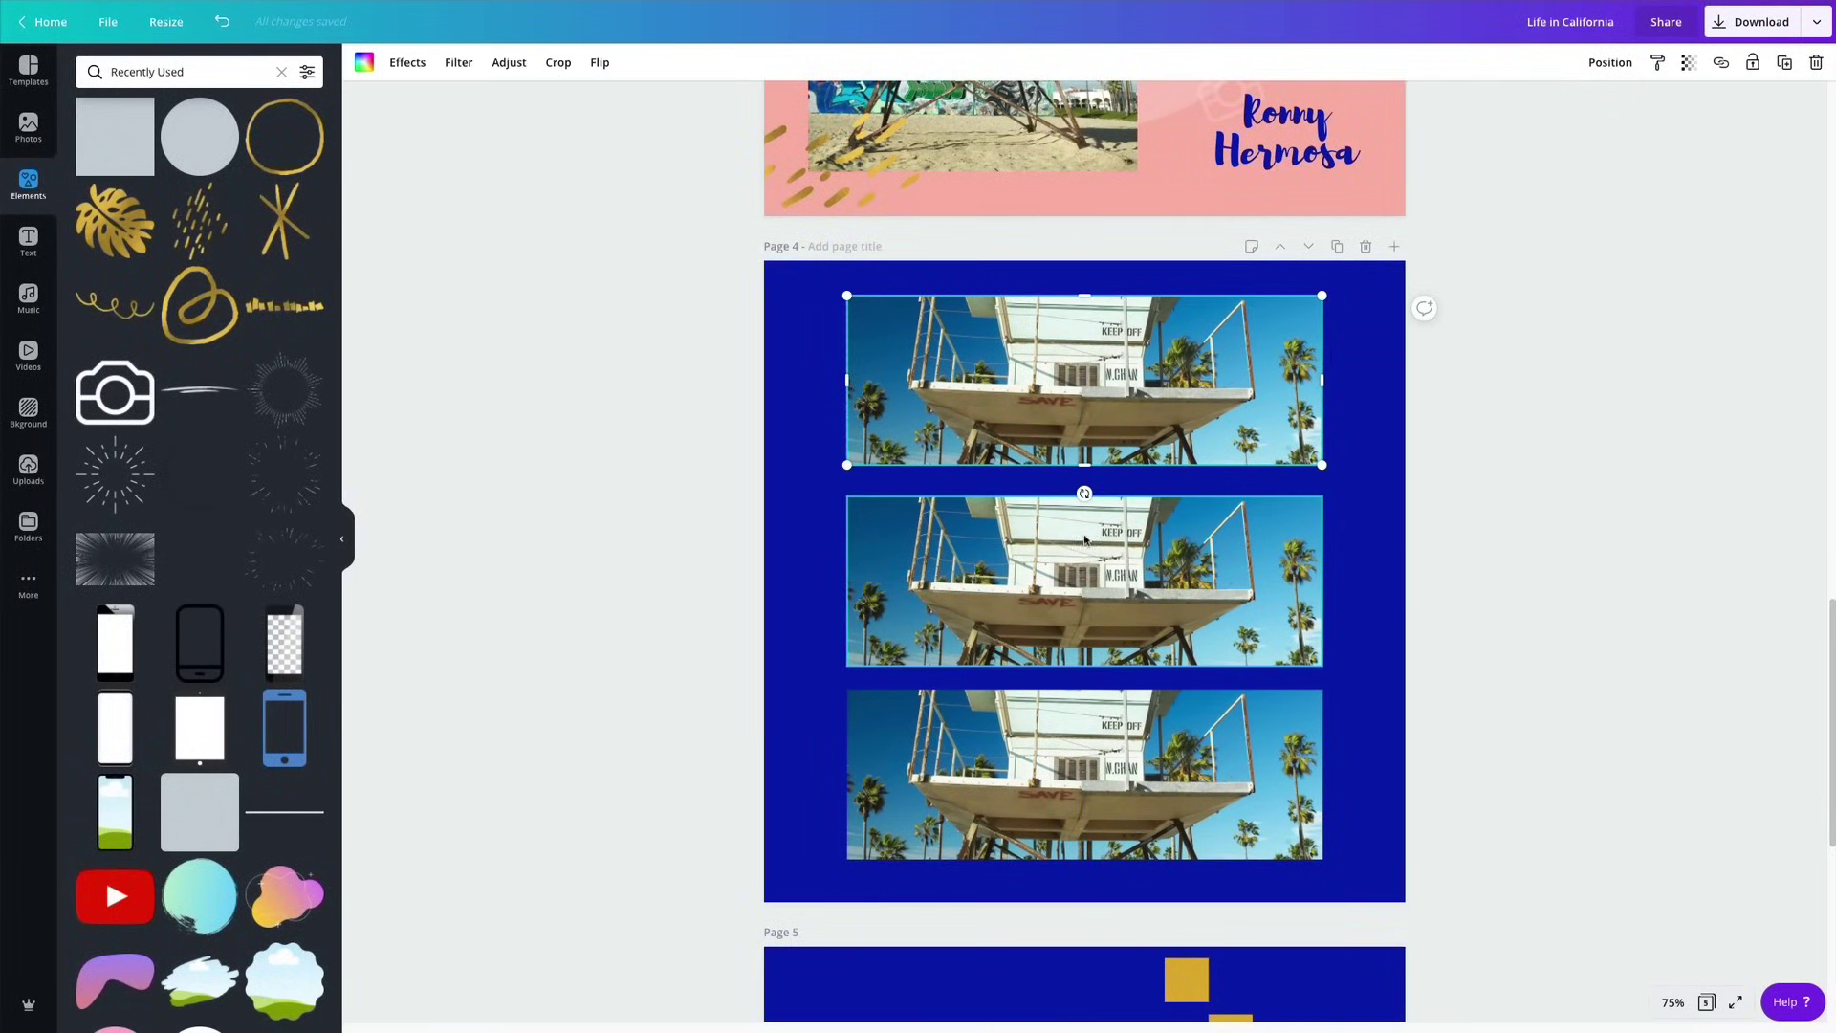
drag(1115, 726, 1114, 740)
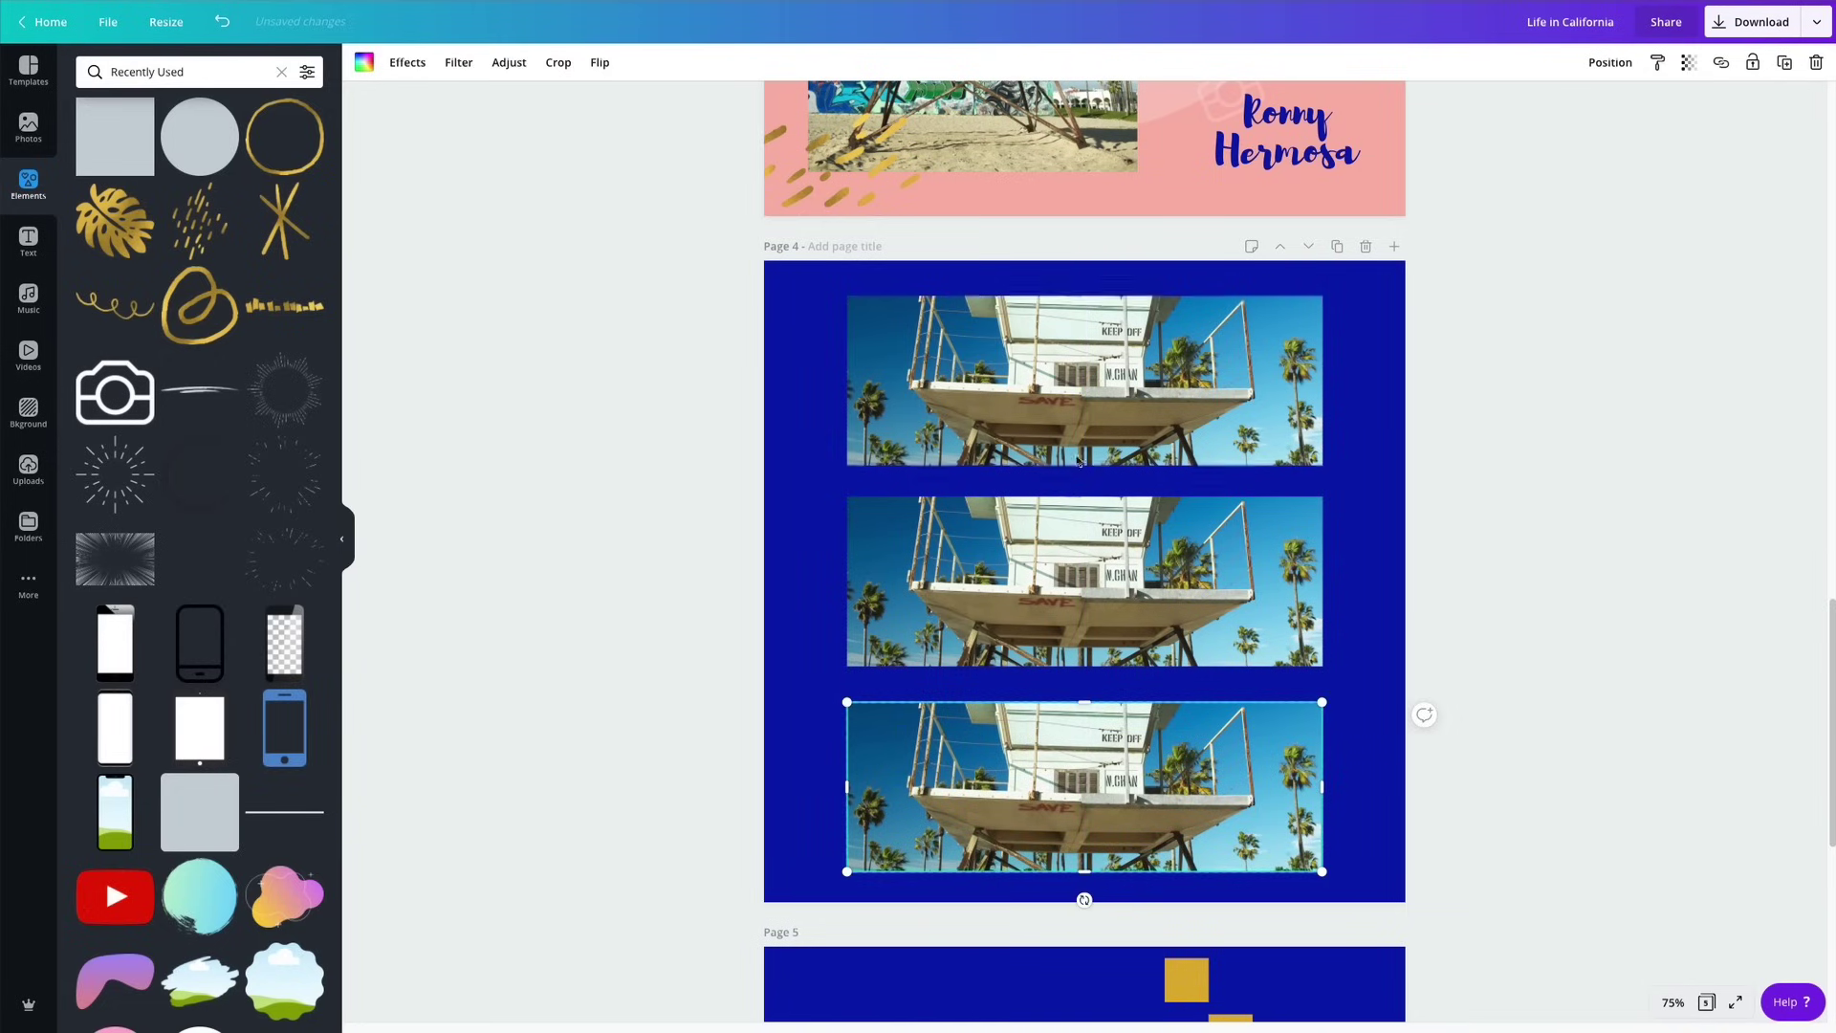
drag(636, 328, 1162, 789)
click(1643, 69)
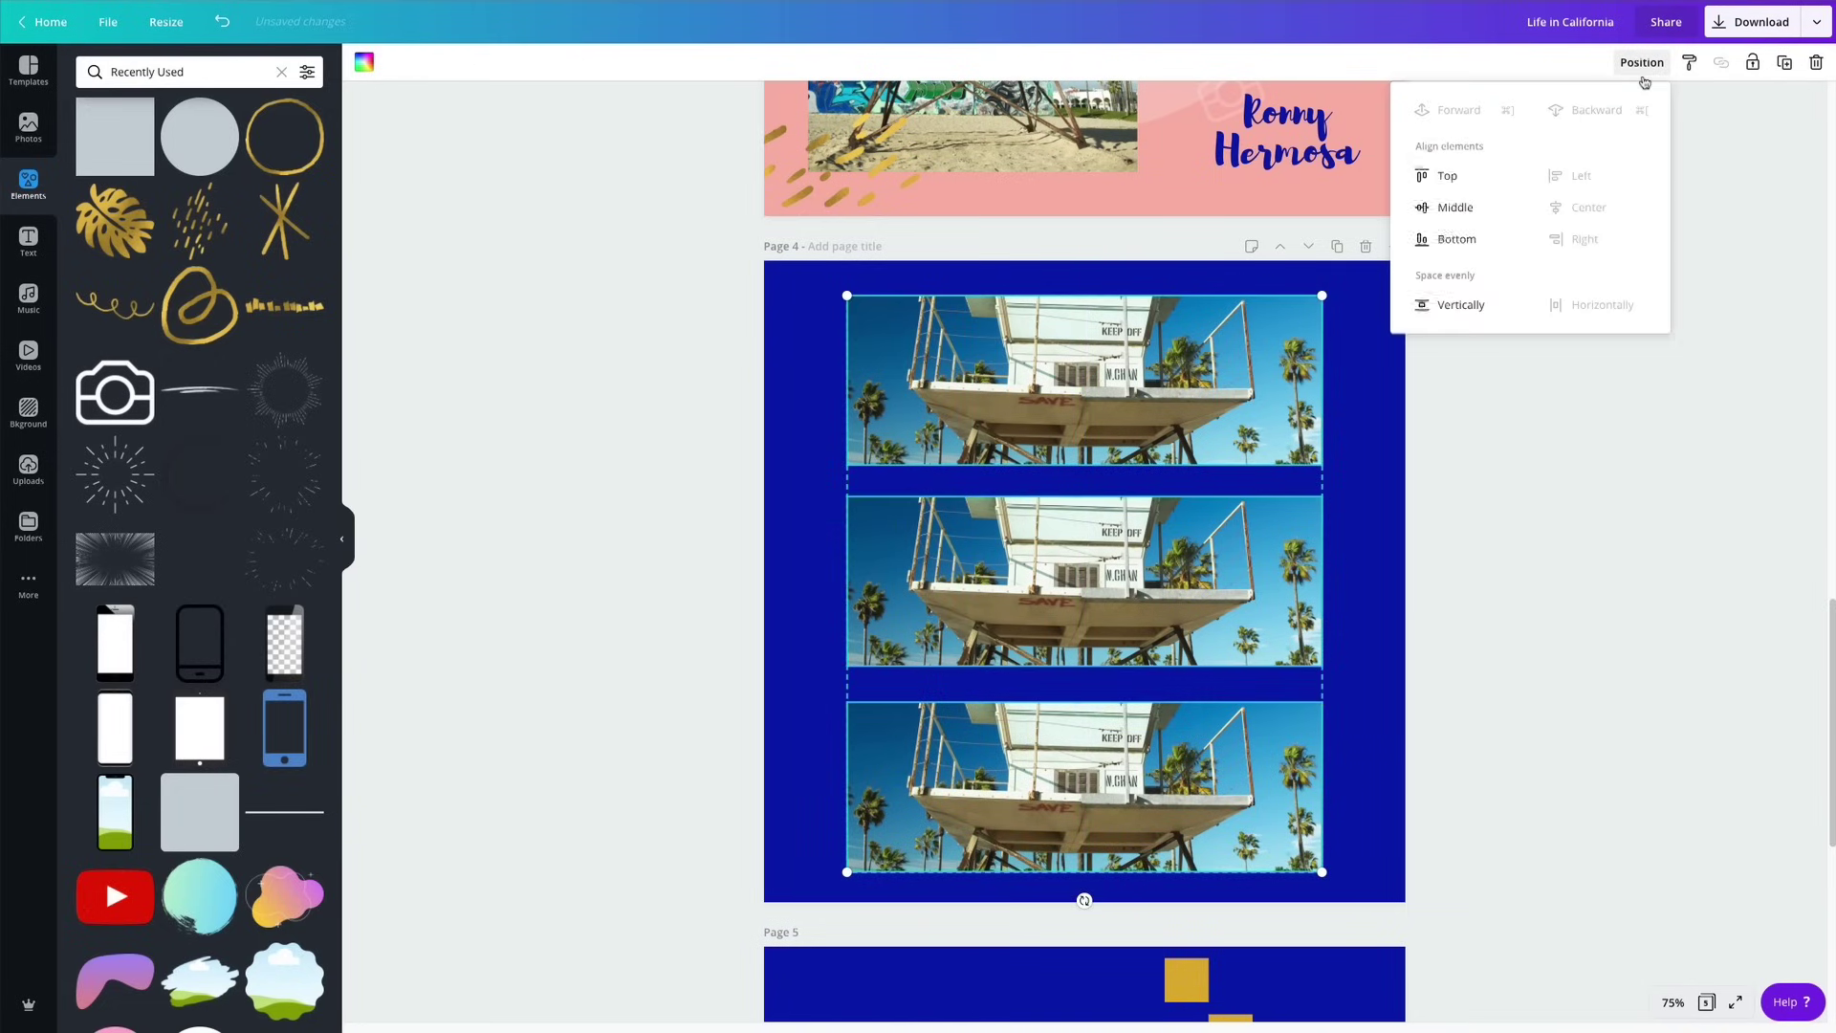
click(1459, 304)
click(1516, 552)
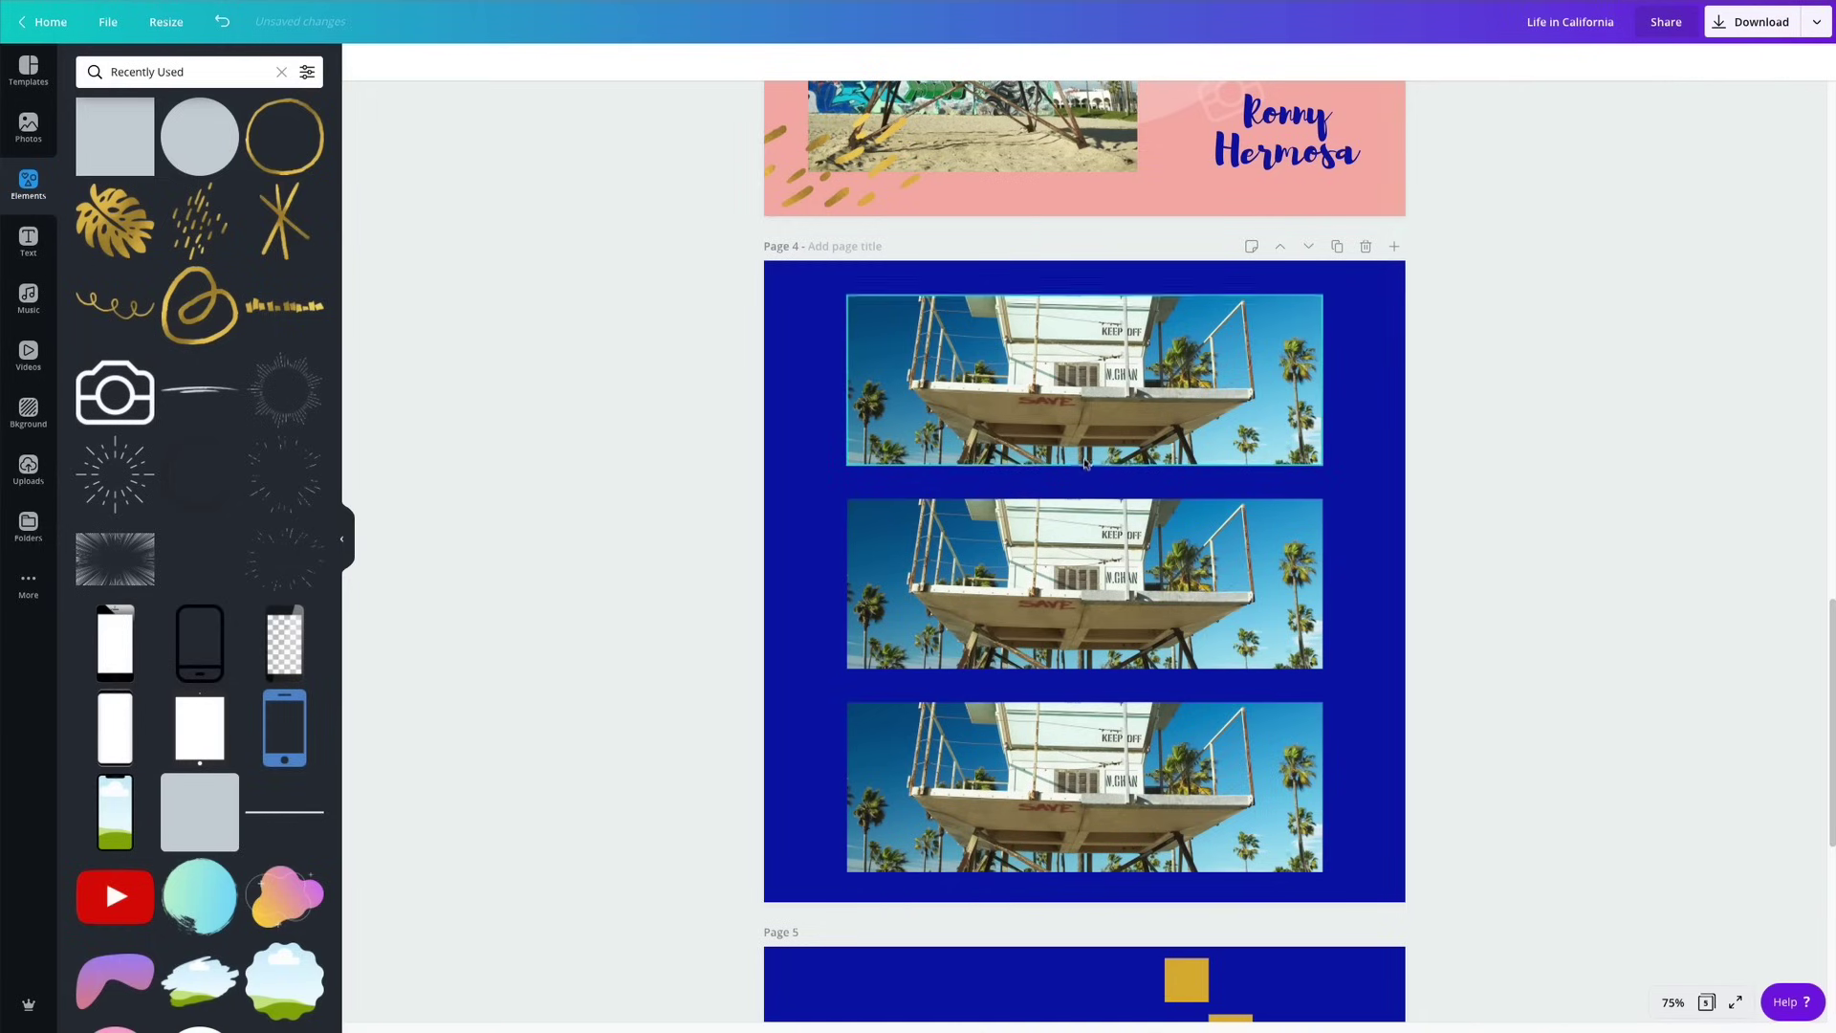
Shrink the photo group a bit more and line each photo up with the page centre.
click(1084, 464)
drag(603, 268, 1328, 876)
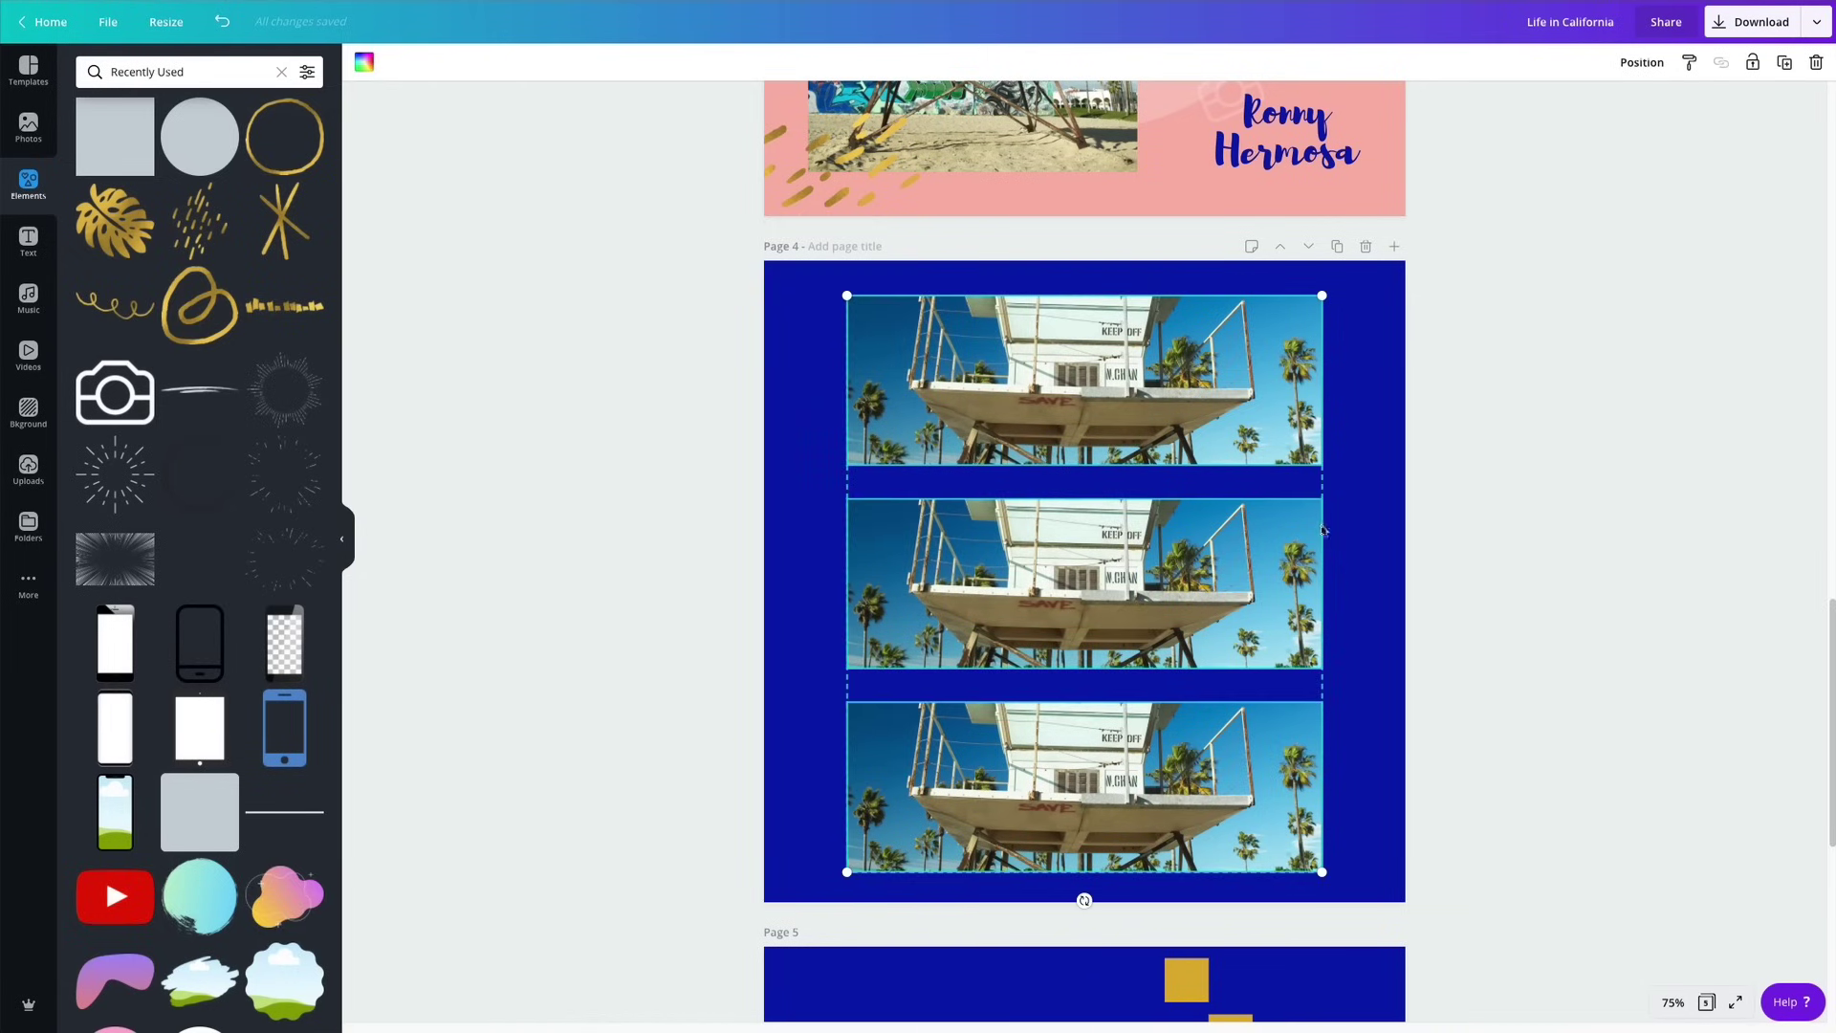
drag(1320, 294, 1309, 312)
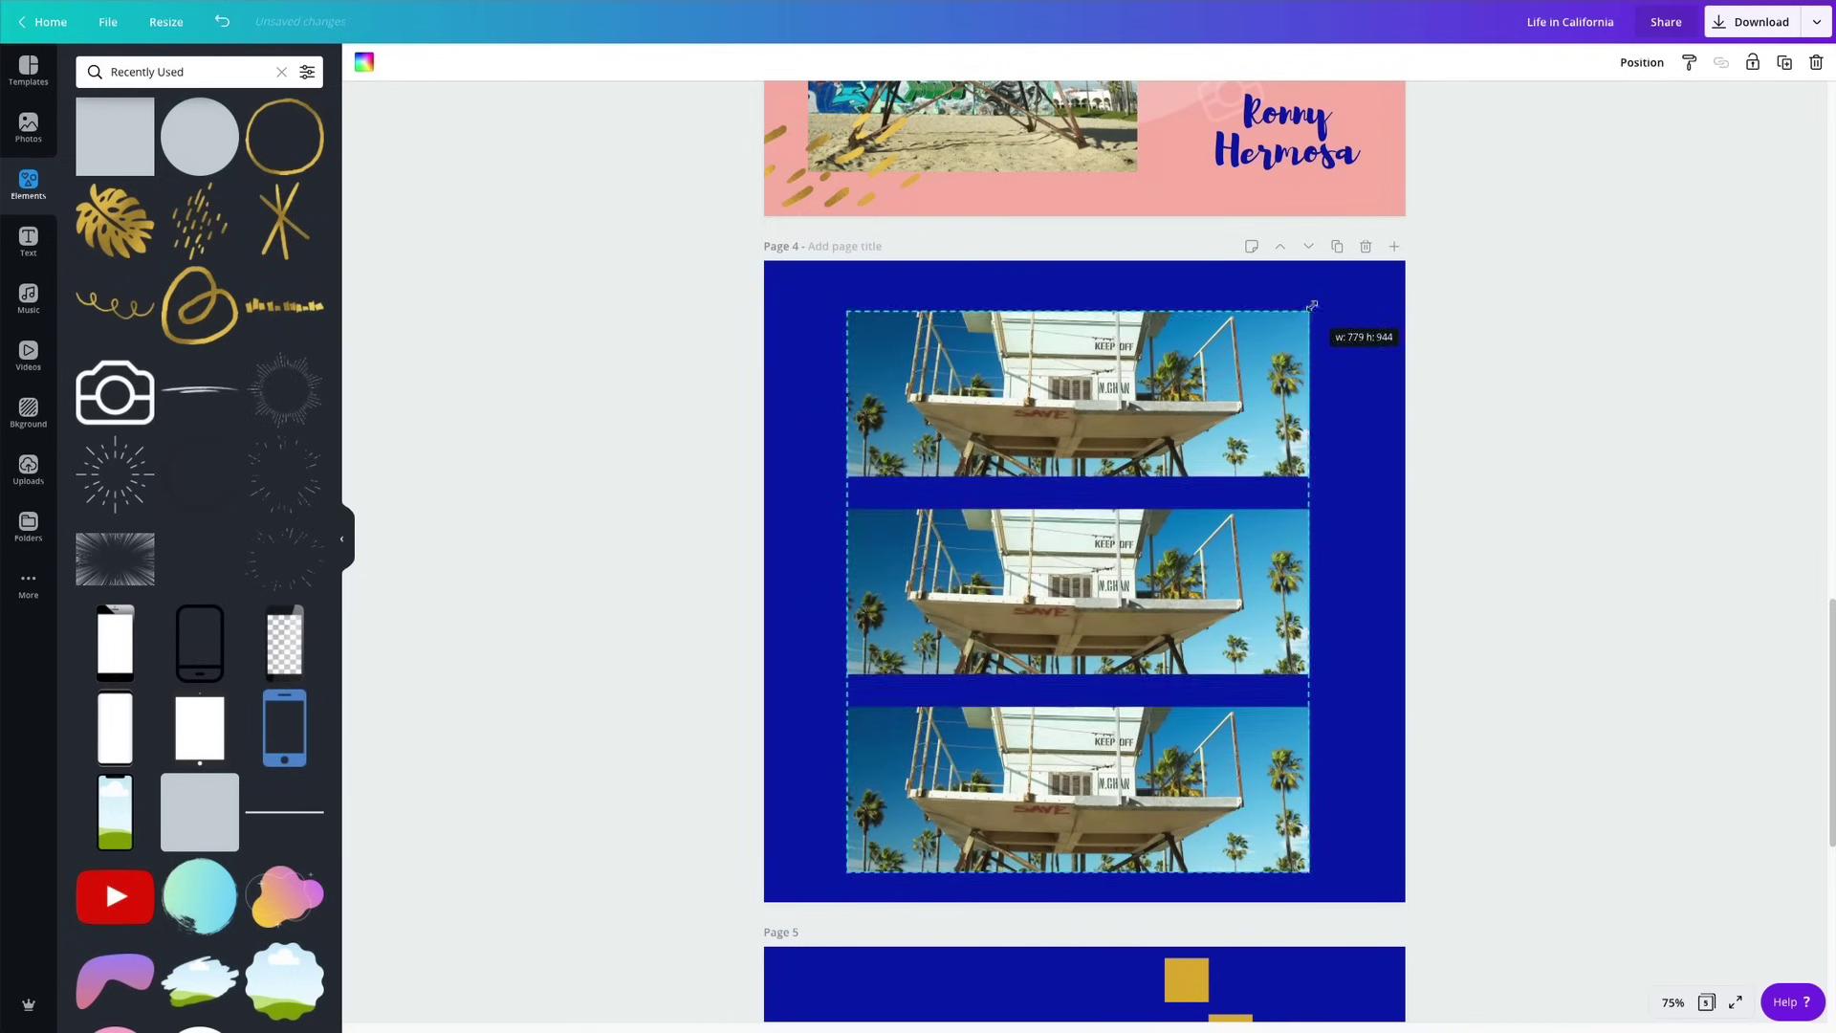
click(1562, 345)
click(1102, 386)
mouse_move(1102, 386)
mouse_down()
mouse_move(1120, 371)
mouse_move(1091, 365)
mouse_move(1109, 375)
mouse_up()
click(1049, 581)
drag(1050, 580, 1047, 578)
drag(1015, 744, 1021, 744)
Re-space the three photos evenly vertically and shift the whole group up slightly.
drag(686, 297, 1240, 844)
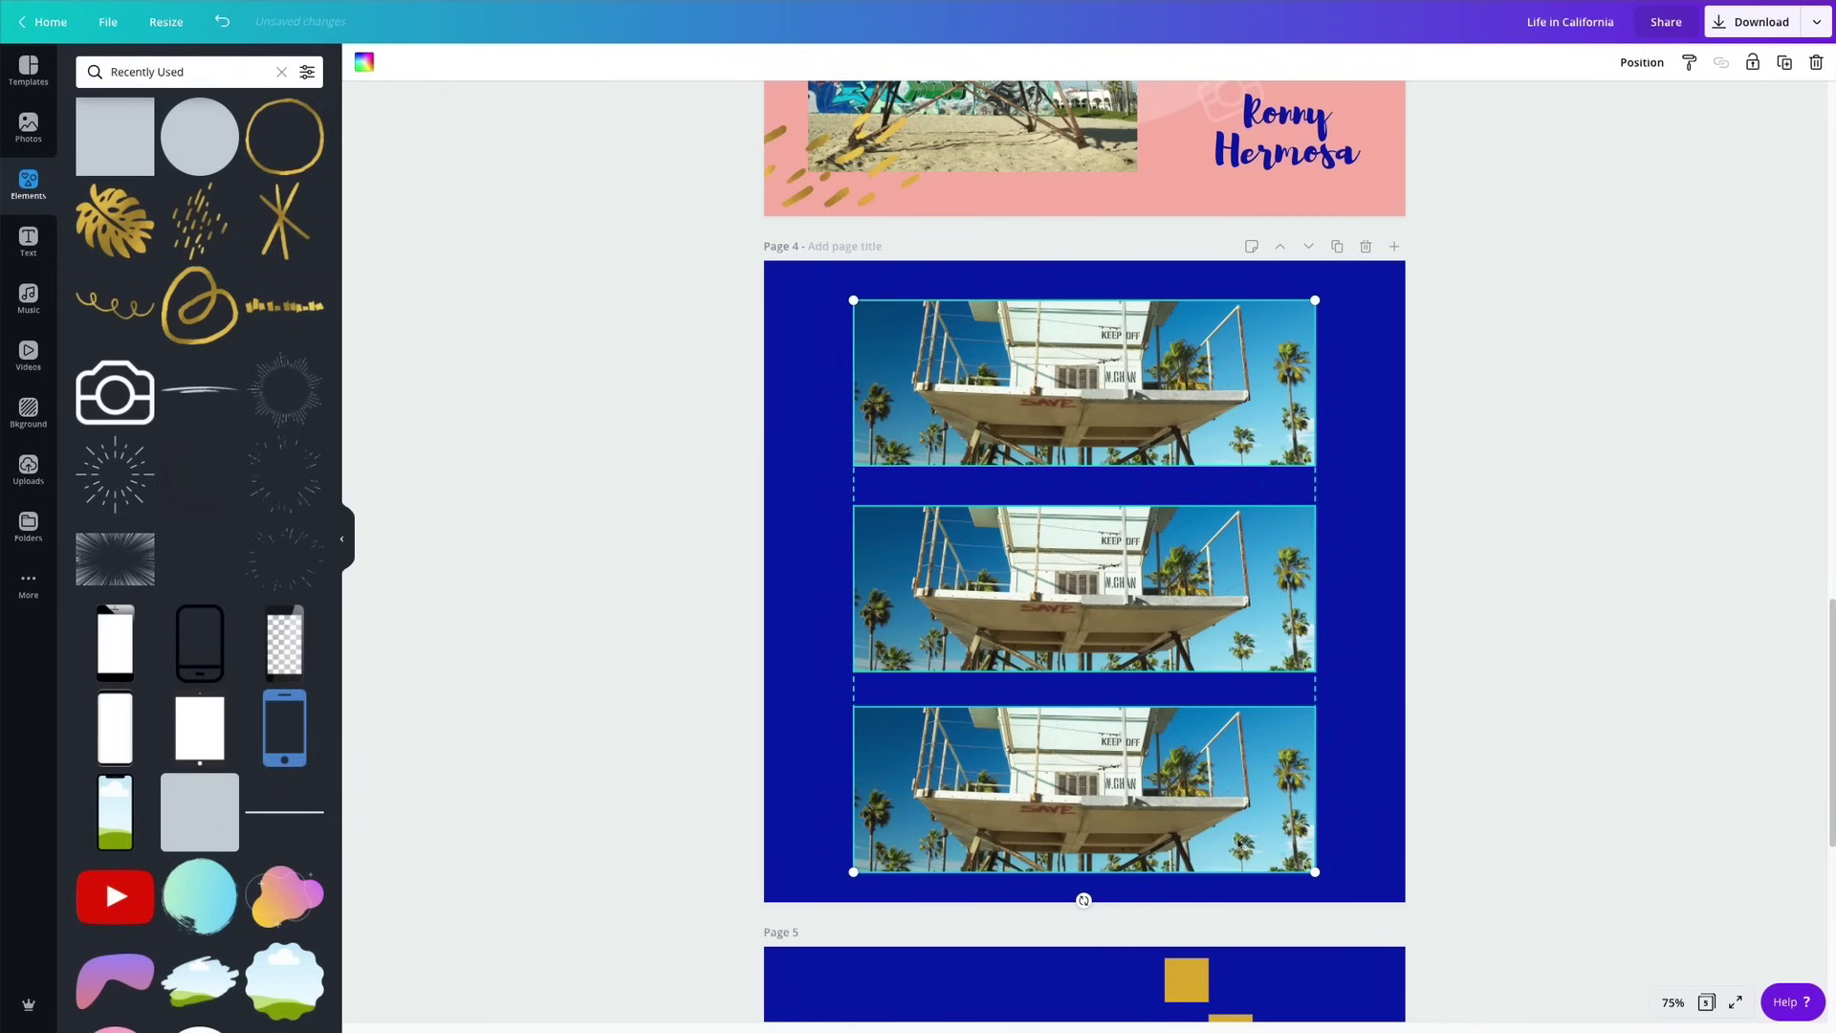
click(1642, 62)
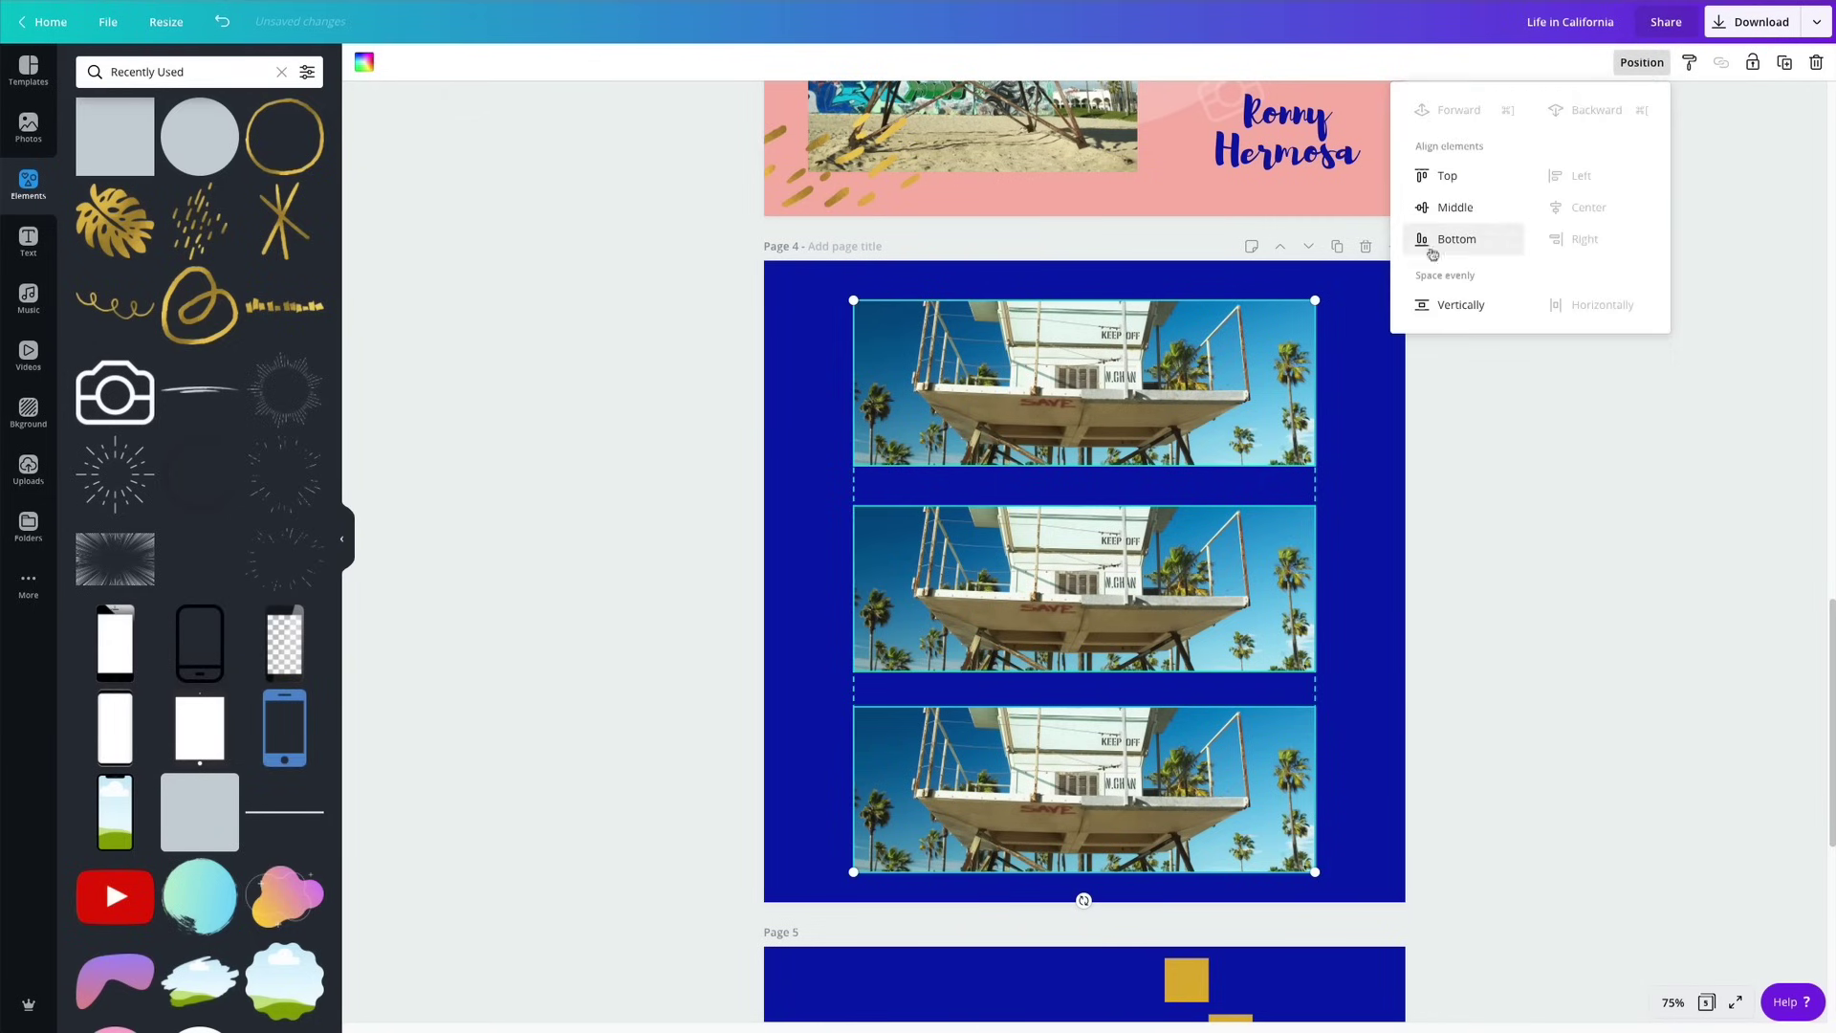
click(1450, 310)
click(1535, 505)
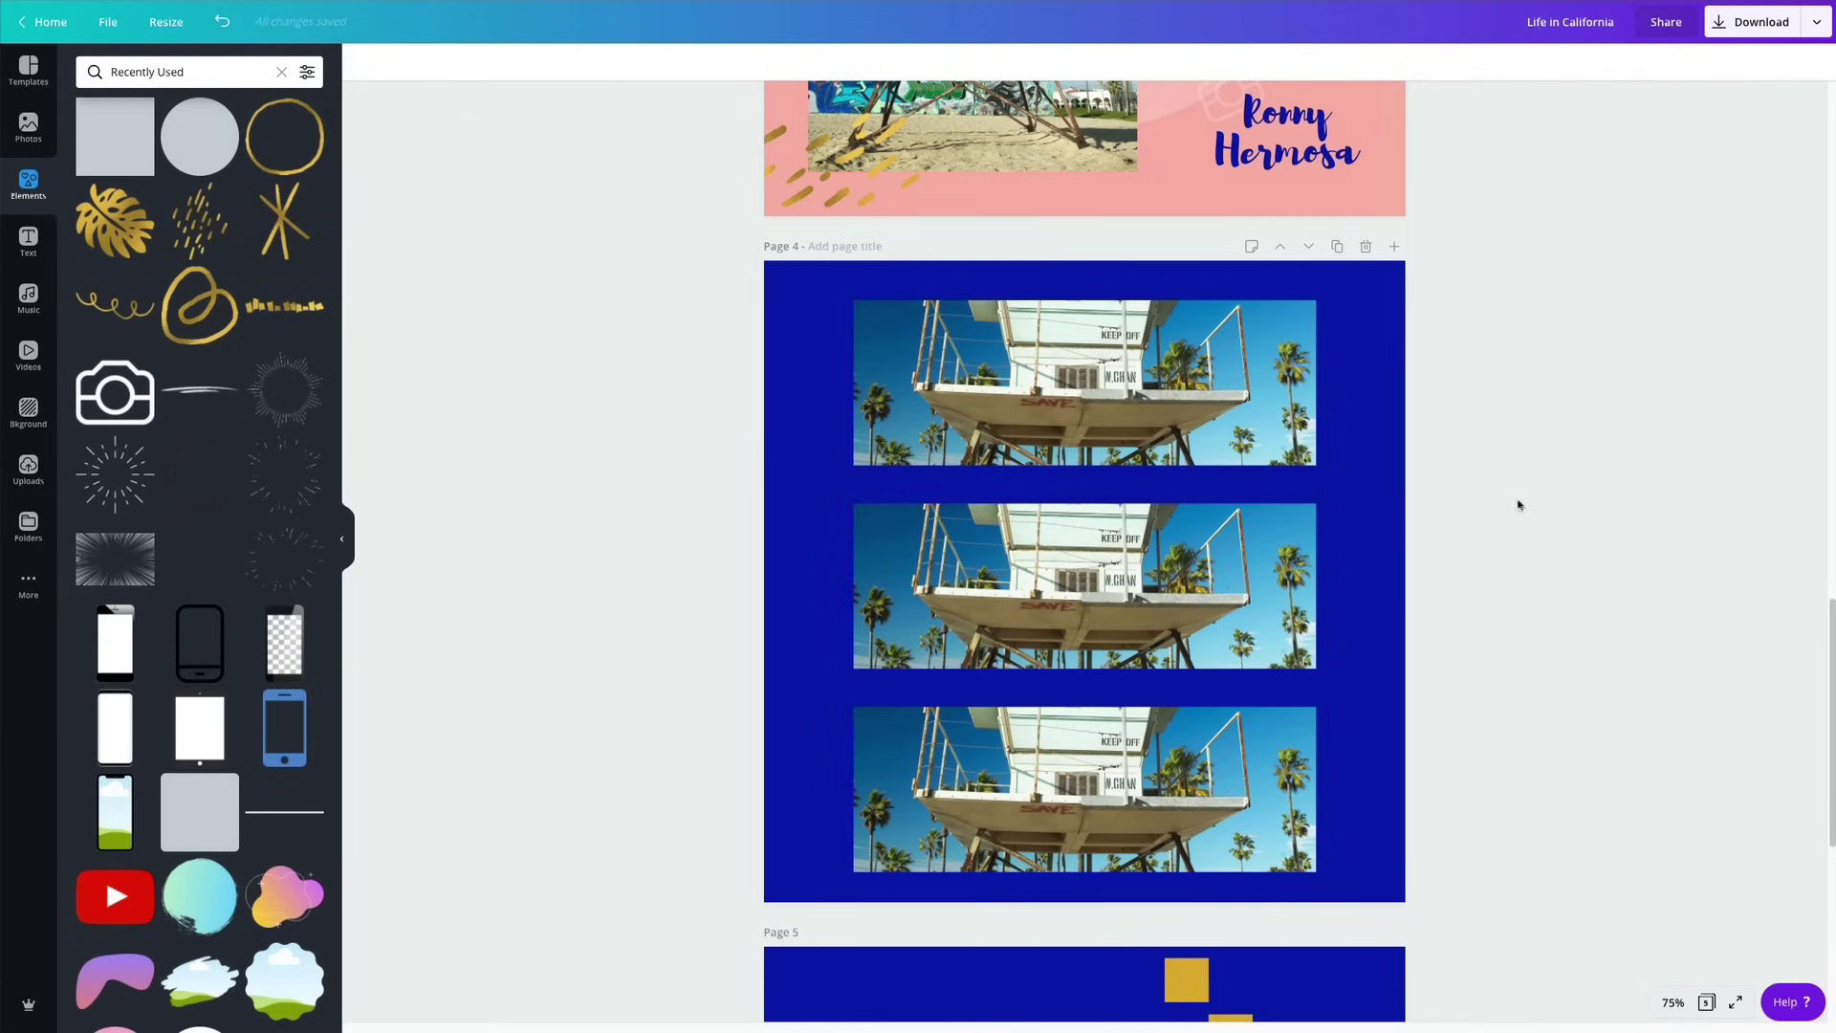
drag(622, 356, 1208, 792)
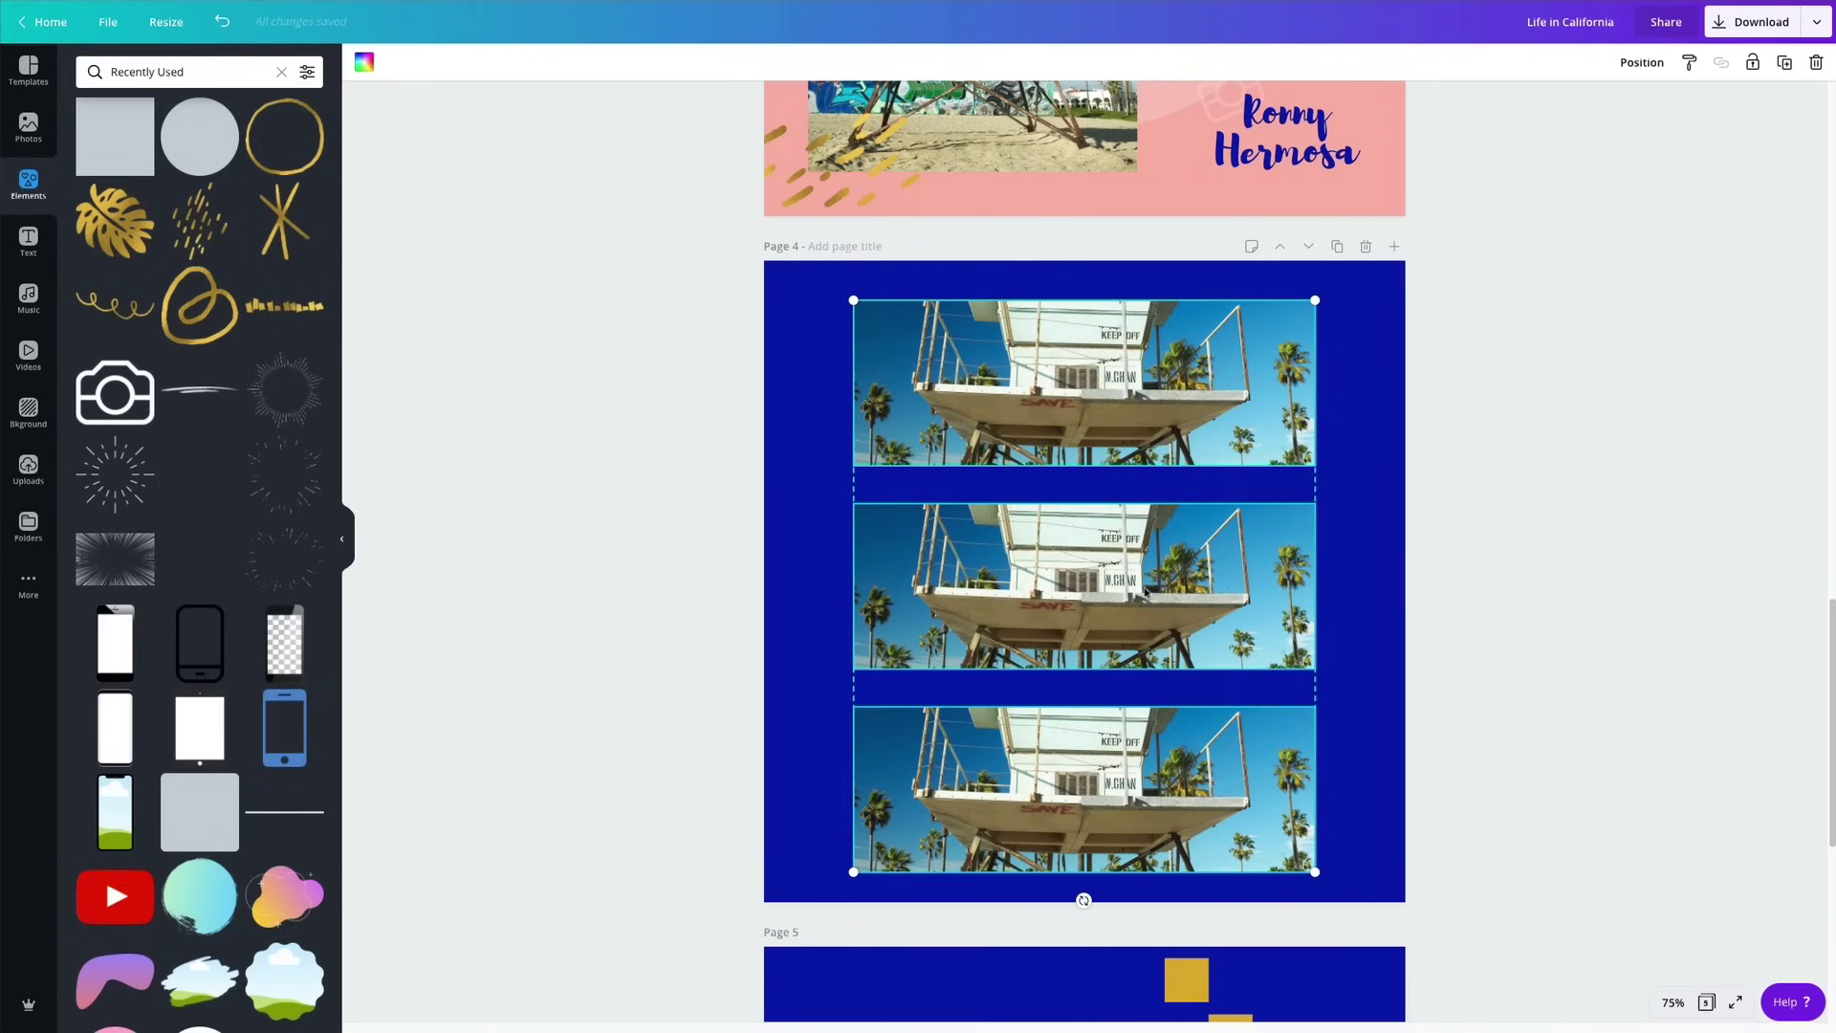
drag(1145, 592, 1144, 582)
click(1543, 450)
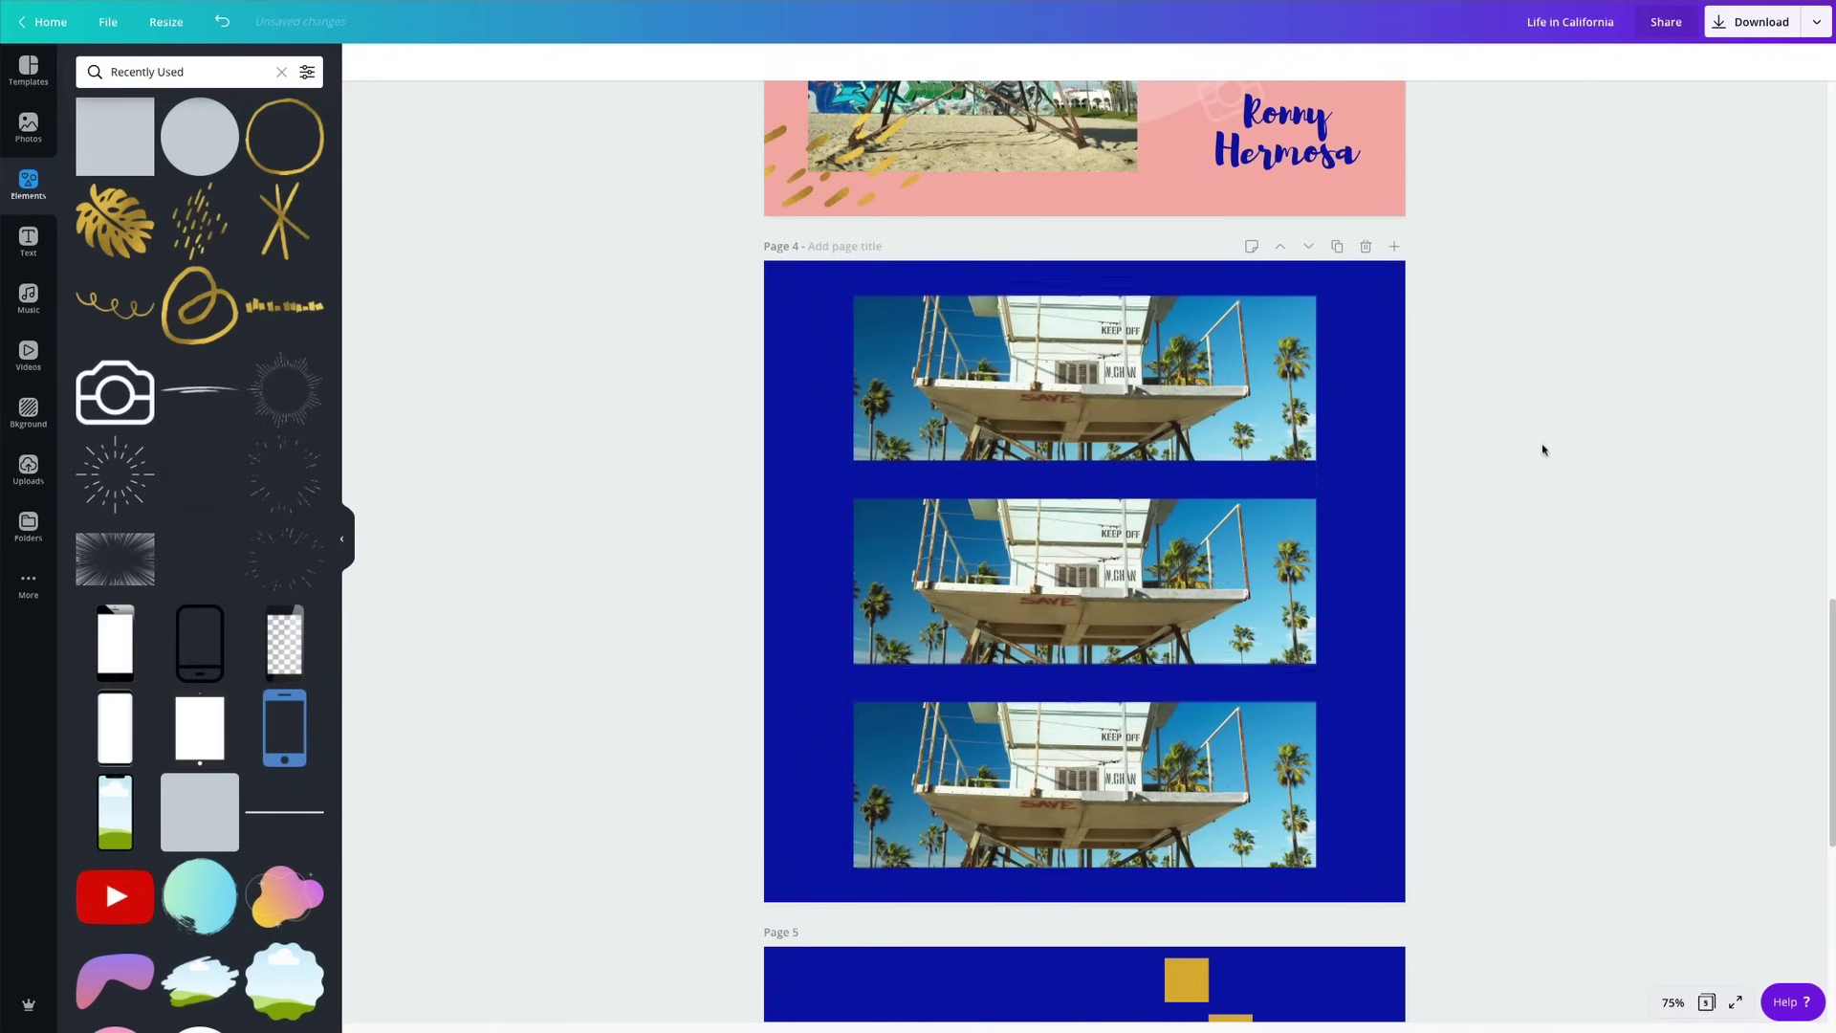
drag(533, 366, 1037, 815)
click(719, 560)
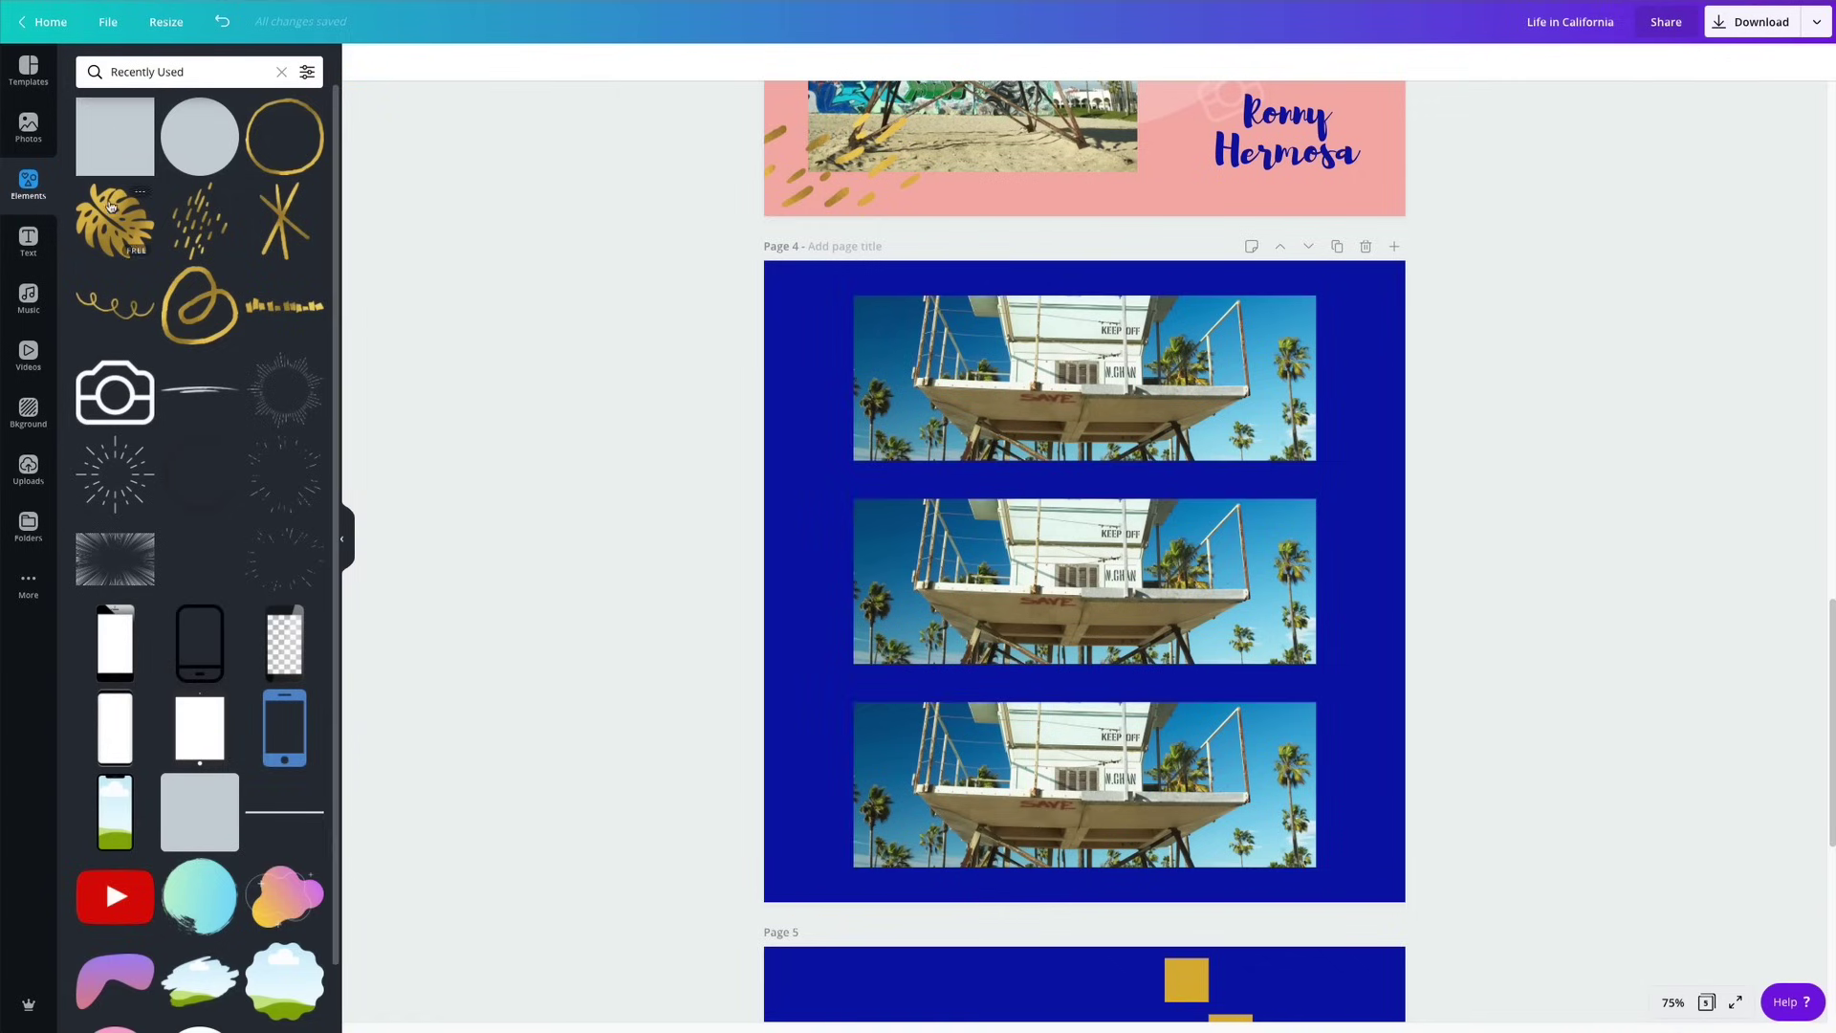
Fill the top and middle frames with the palm-tree and burger-and-fries photos, adjusting their crops.
click(28, 127)
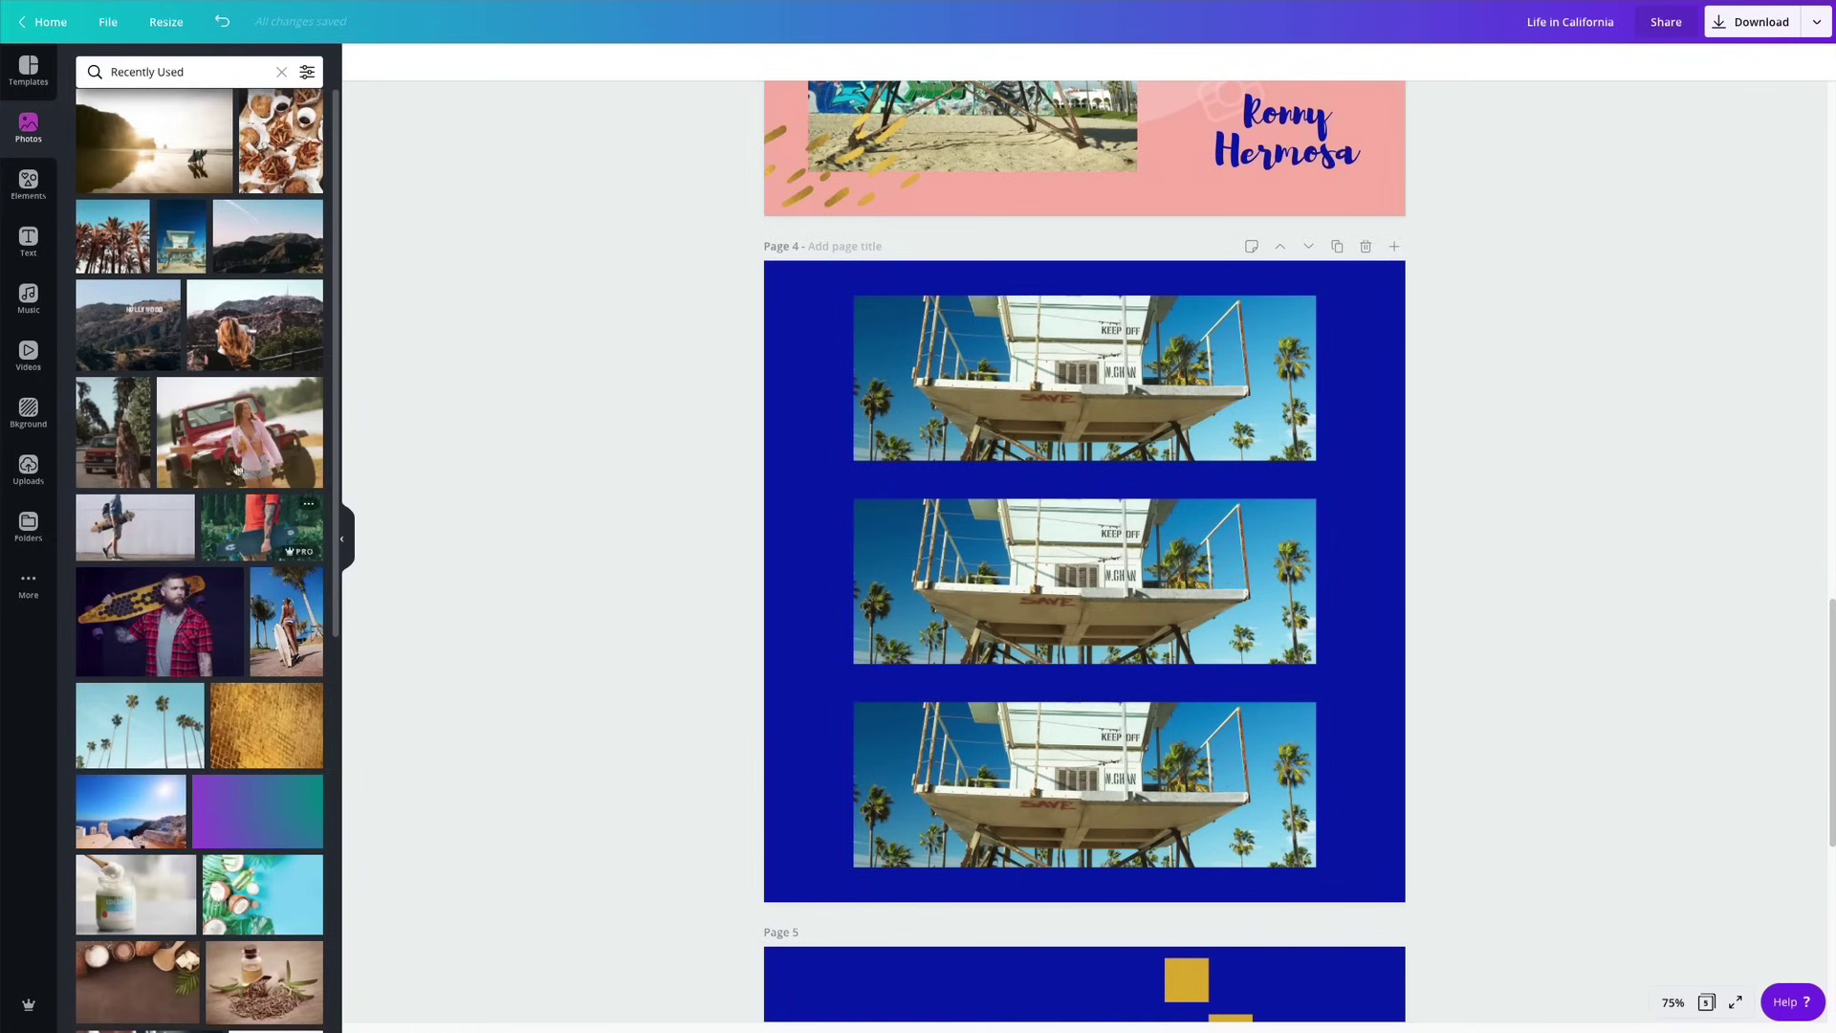
drag(113, 244, 1098, 387)
double_click(1114, 400)
key(Return)
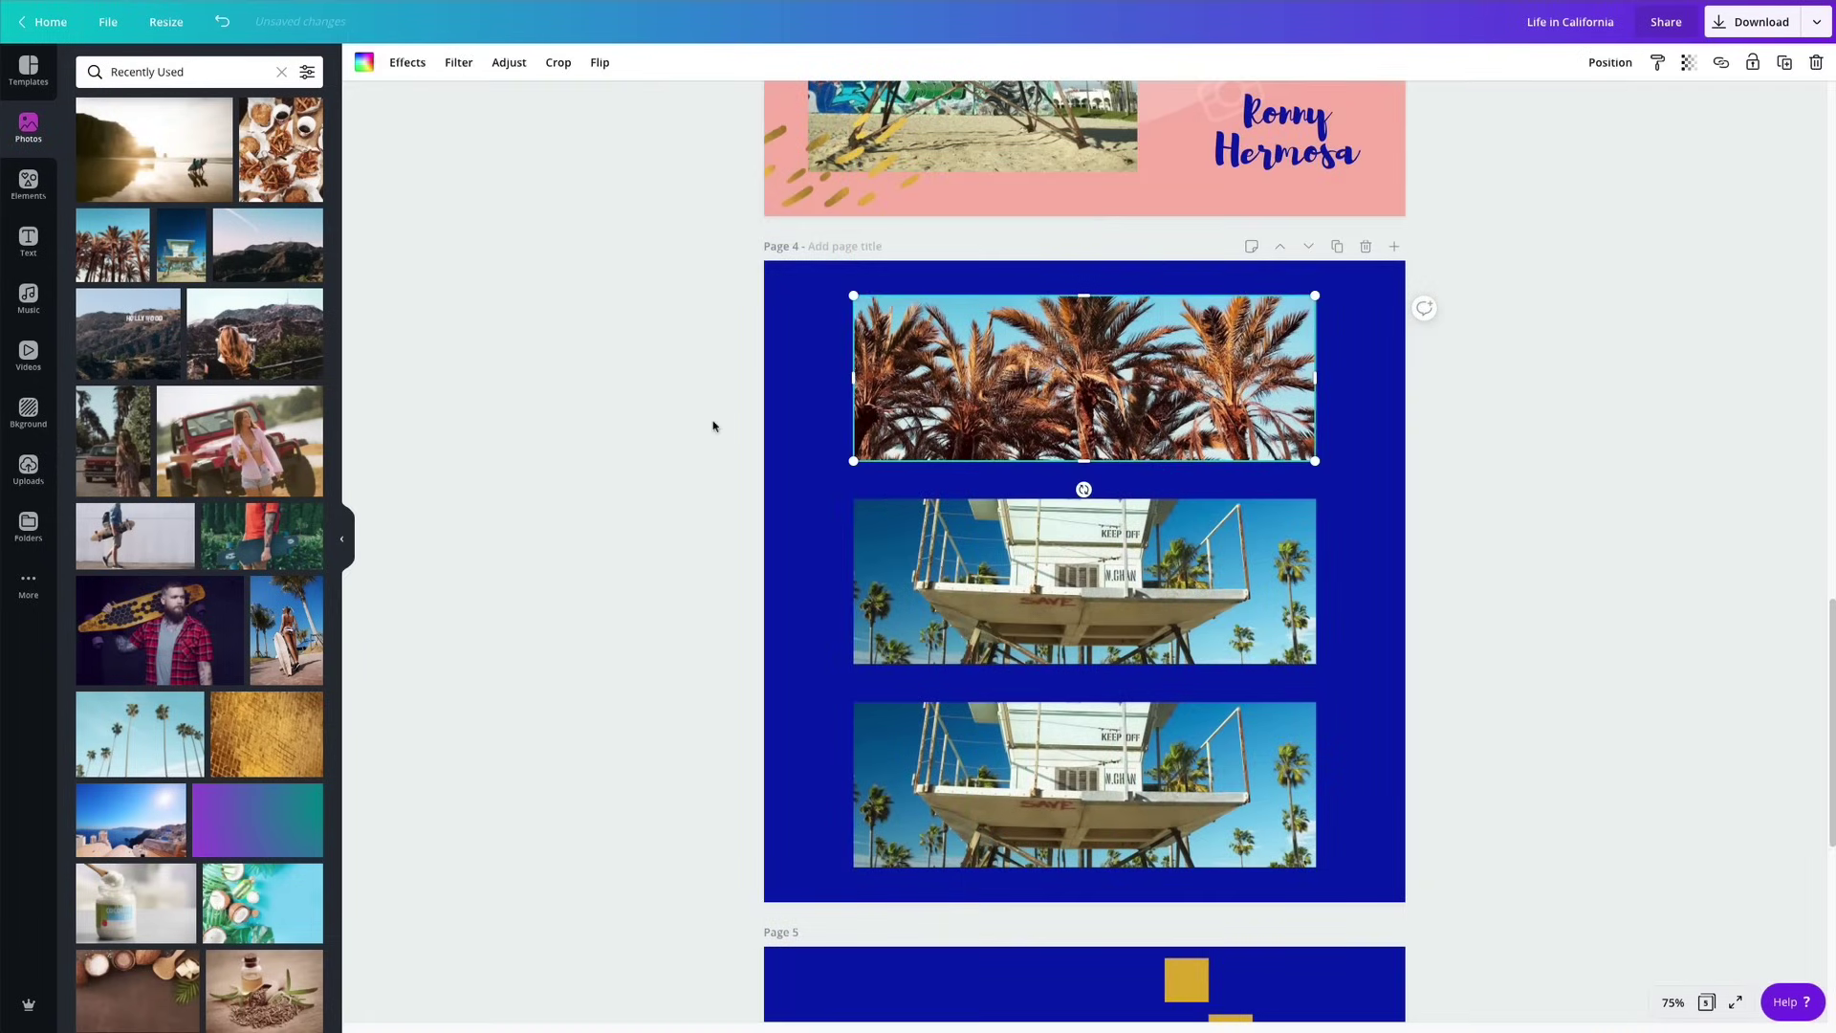
click(712, 425)
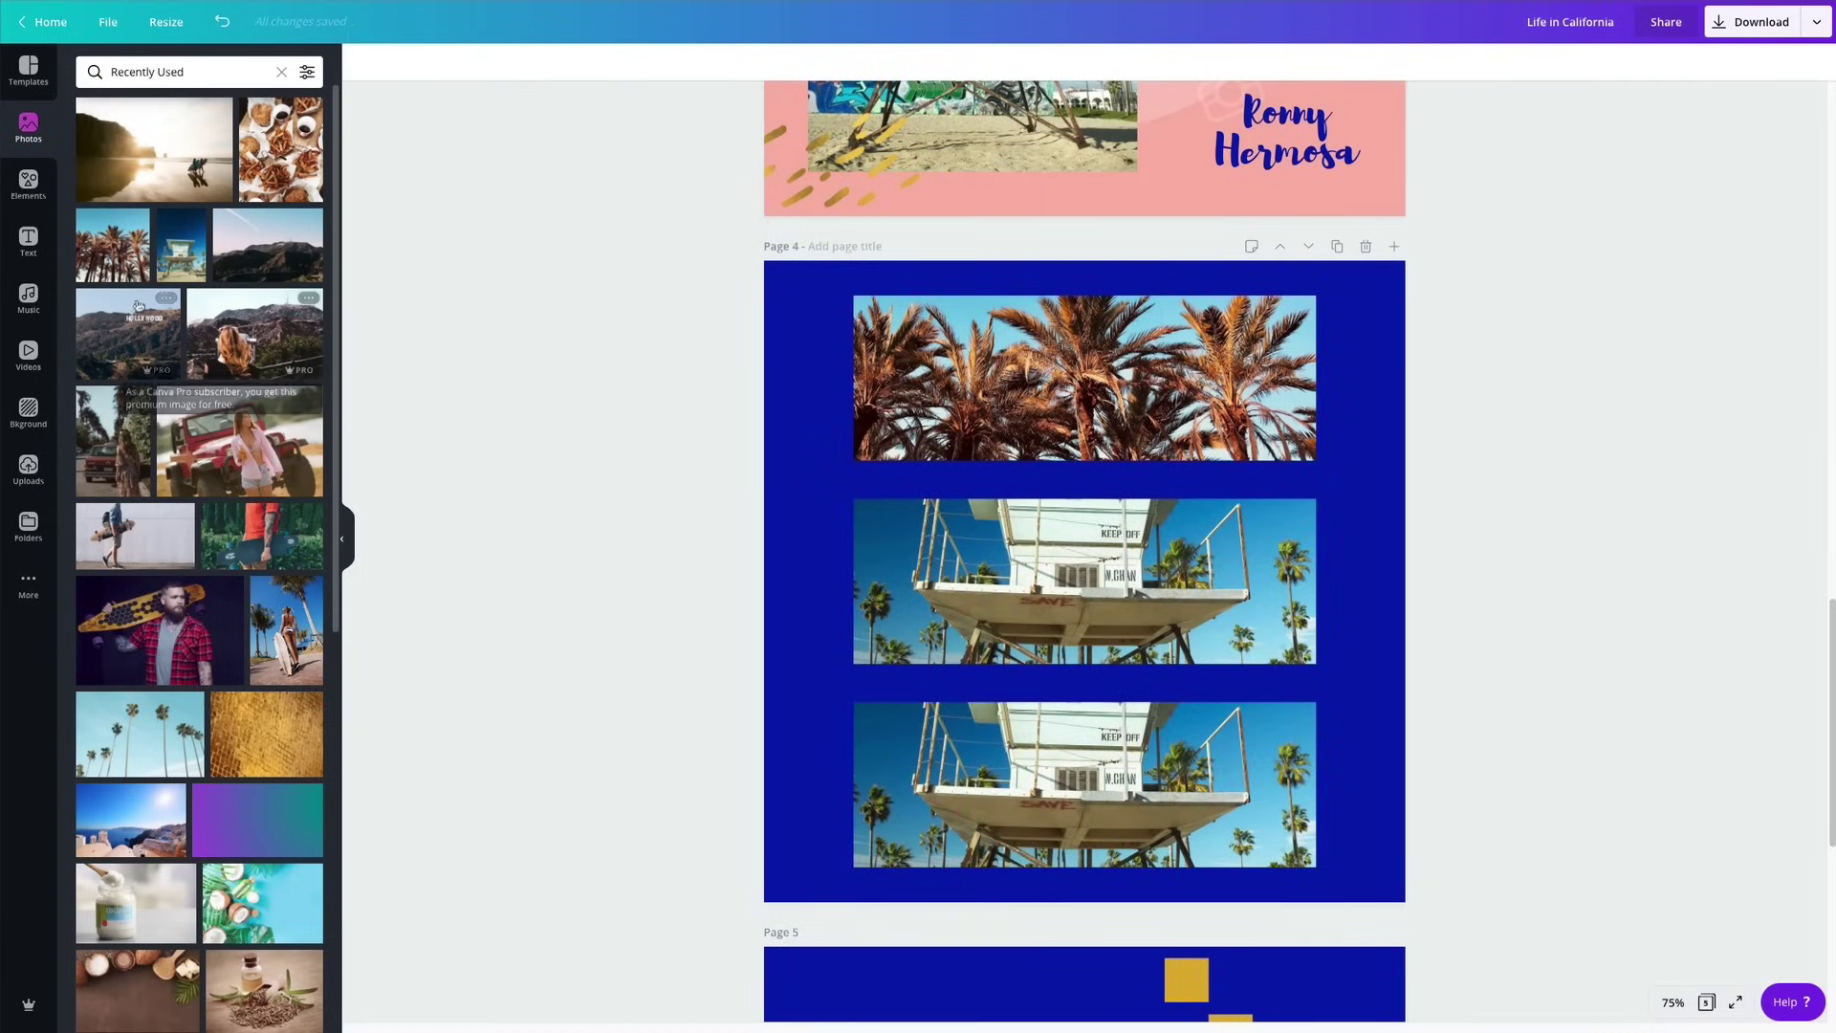
drag(282, 151, 1015, 592)
double_click(1010, 583)
key(Return)
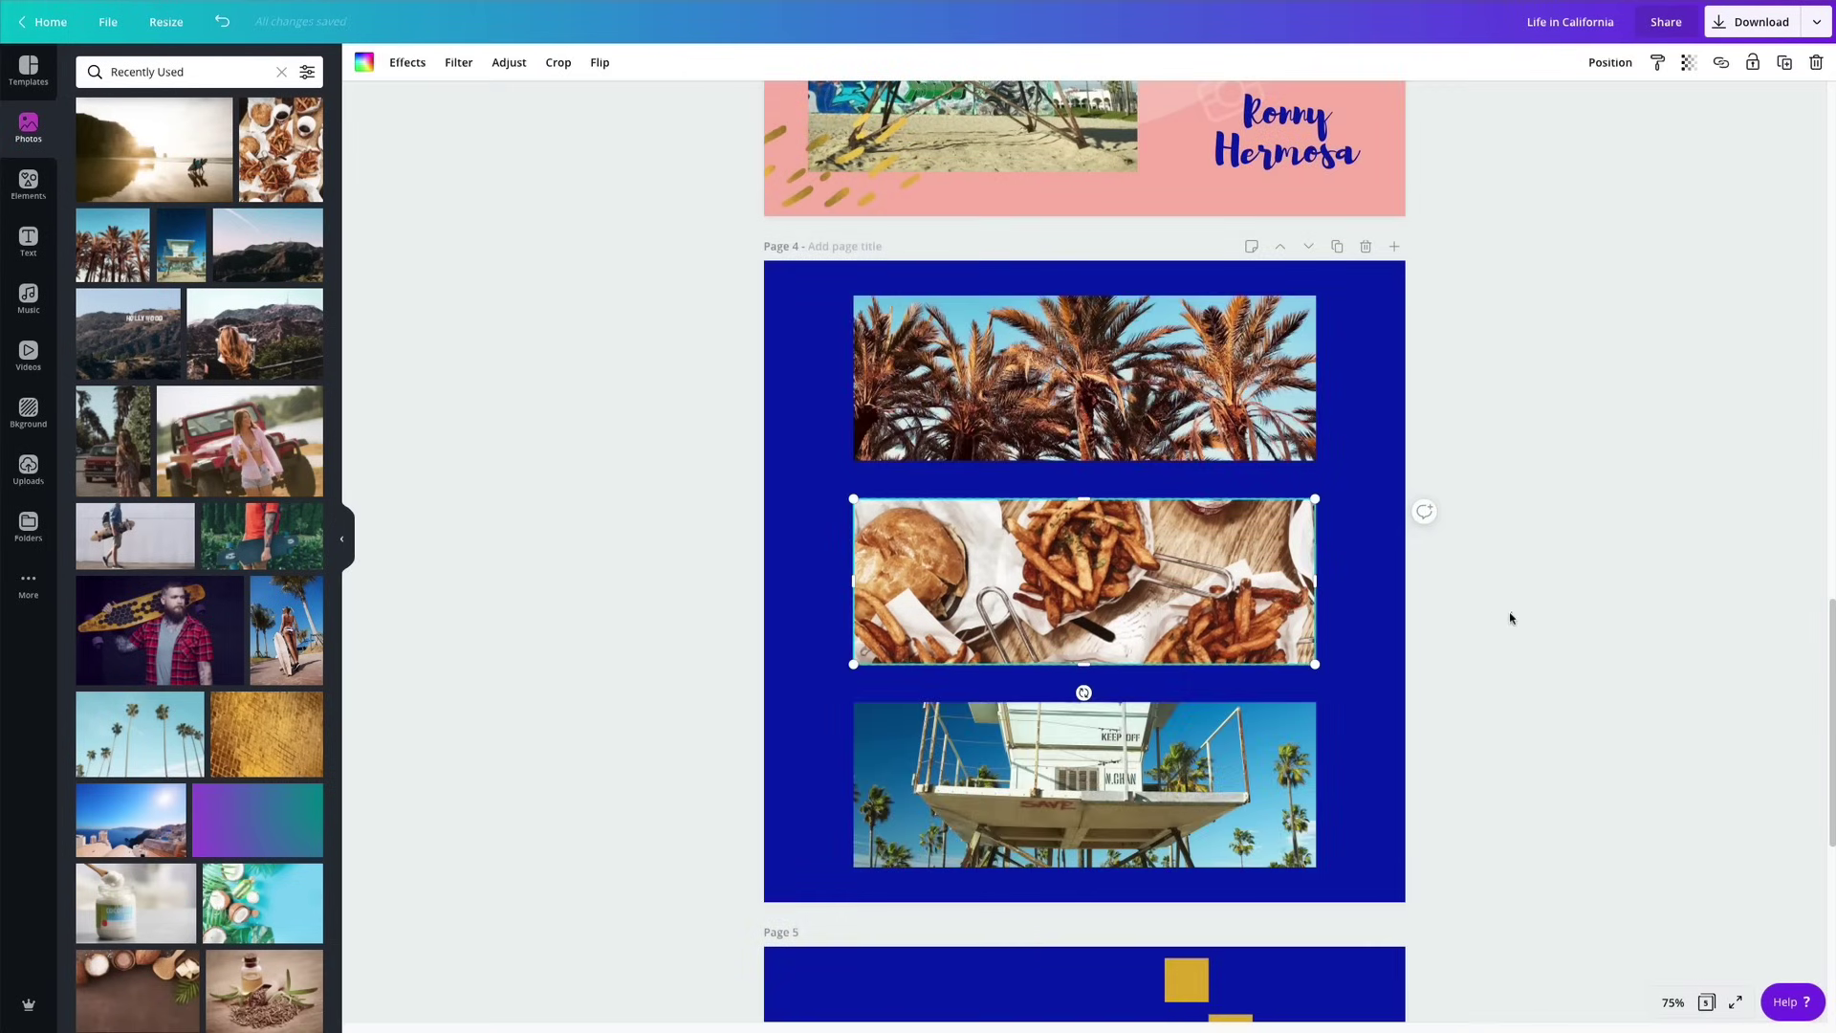
click(1510, 618)
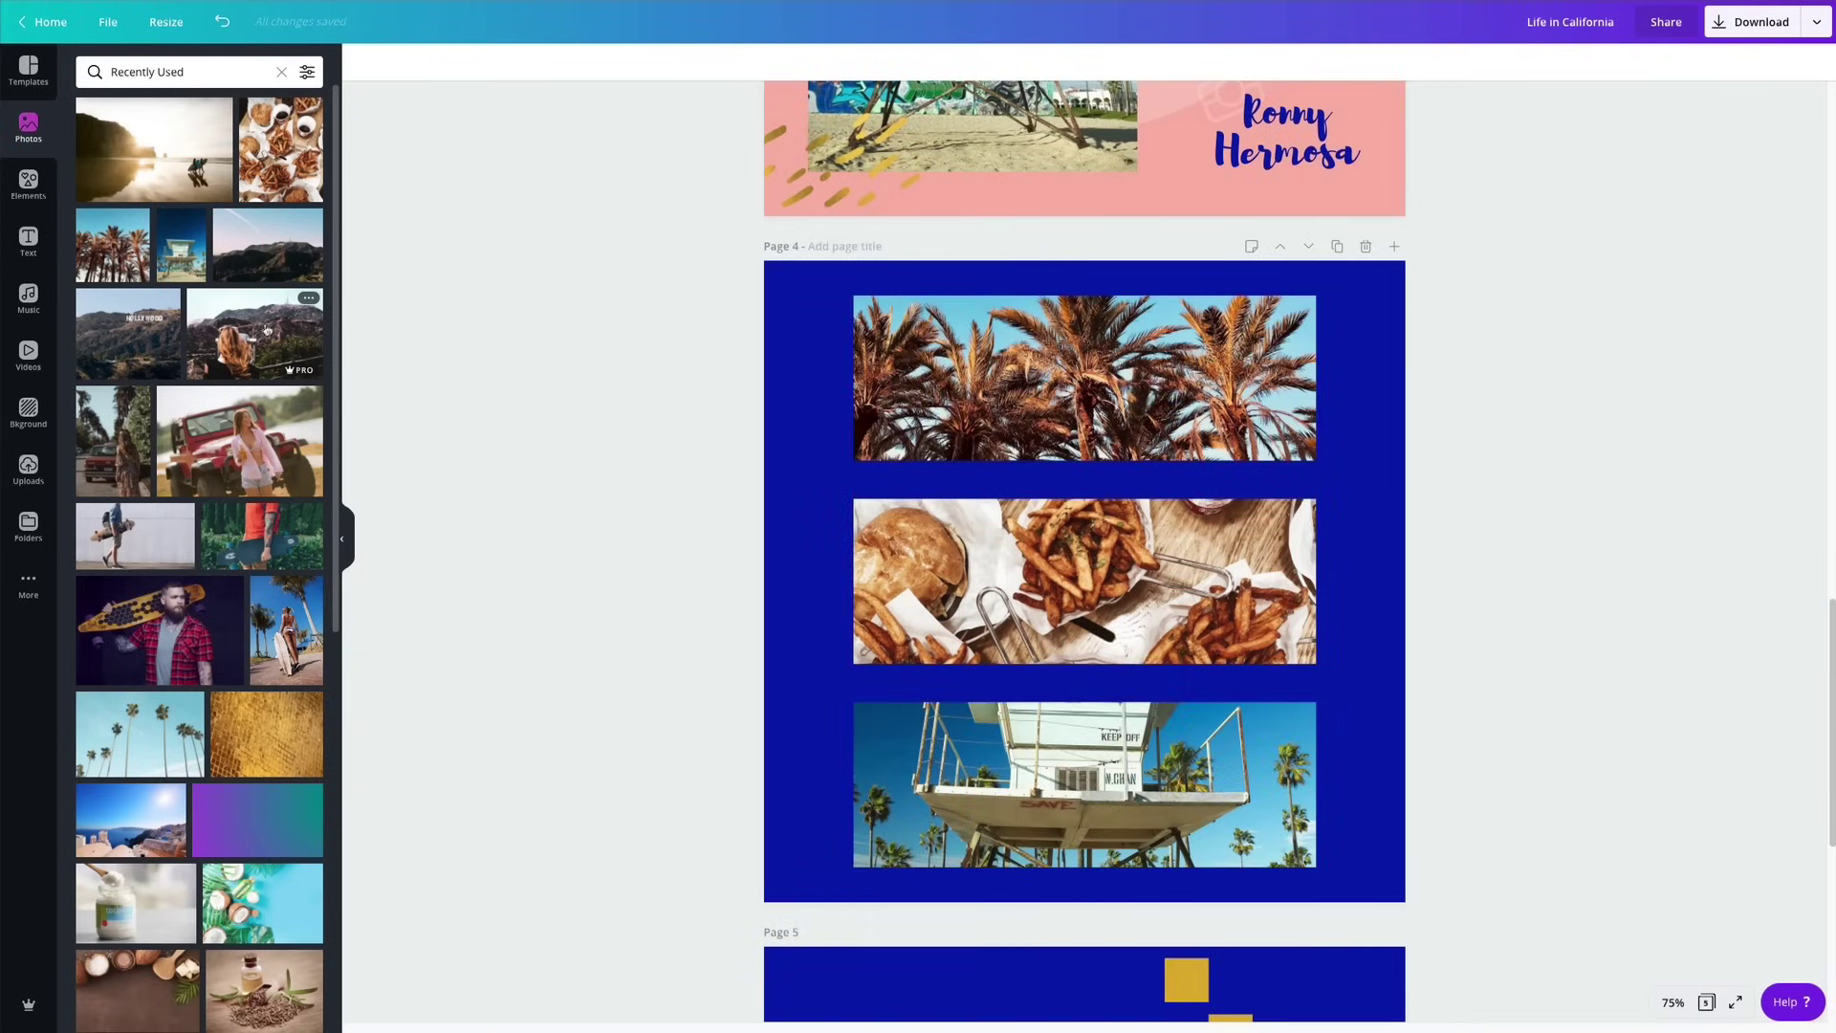
Drop the sunlit beach photo into the bottom frame and adjust its crop.
drag(165, 170, 1113, 797)
double_click(1110, 803)
key(Return)
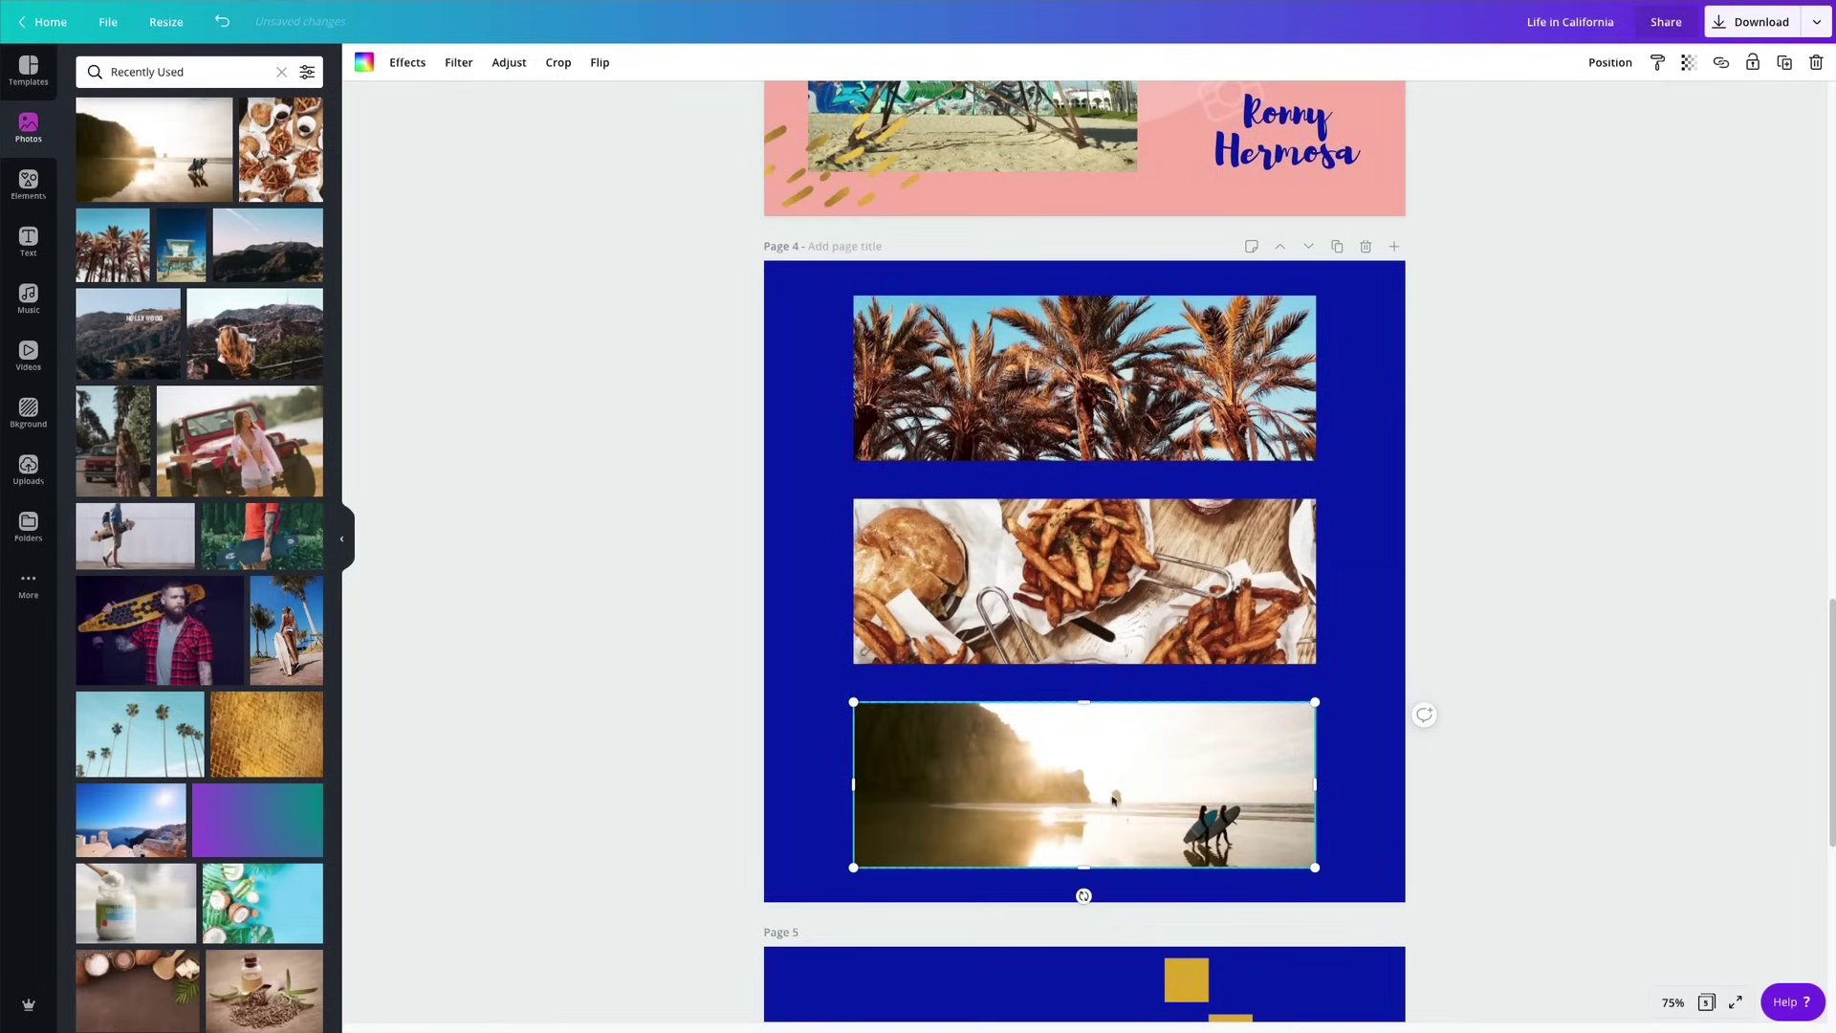
click(1445, 676)
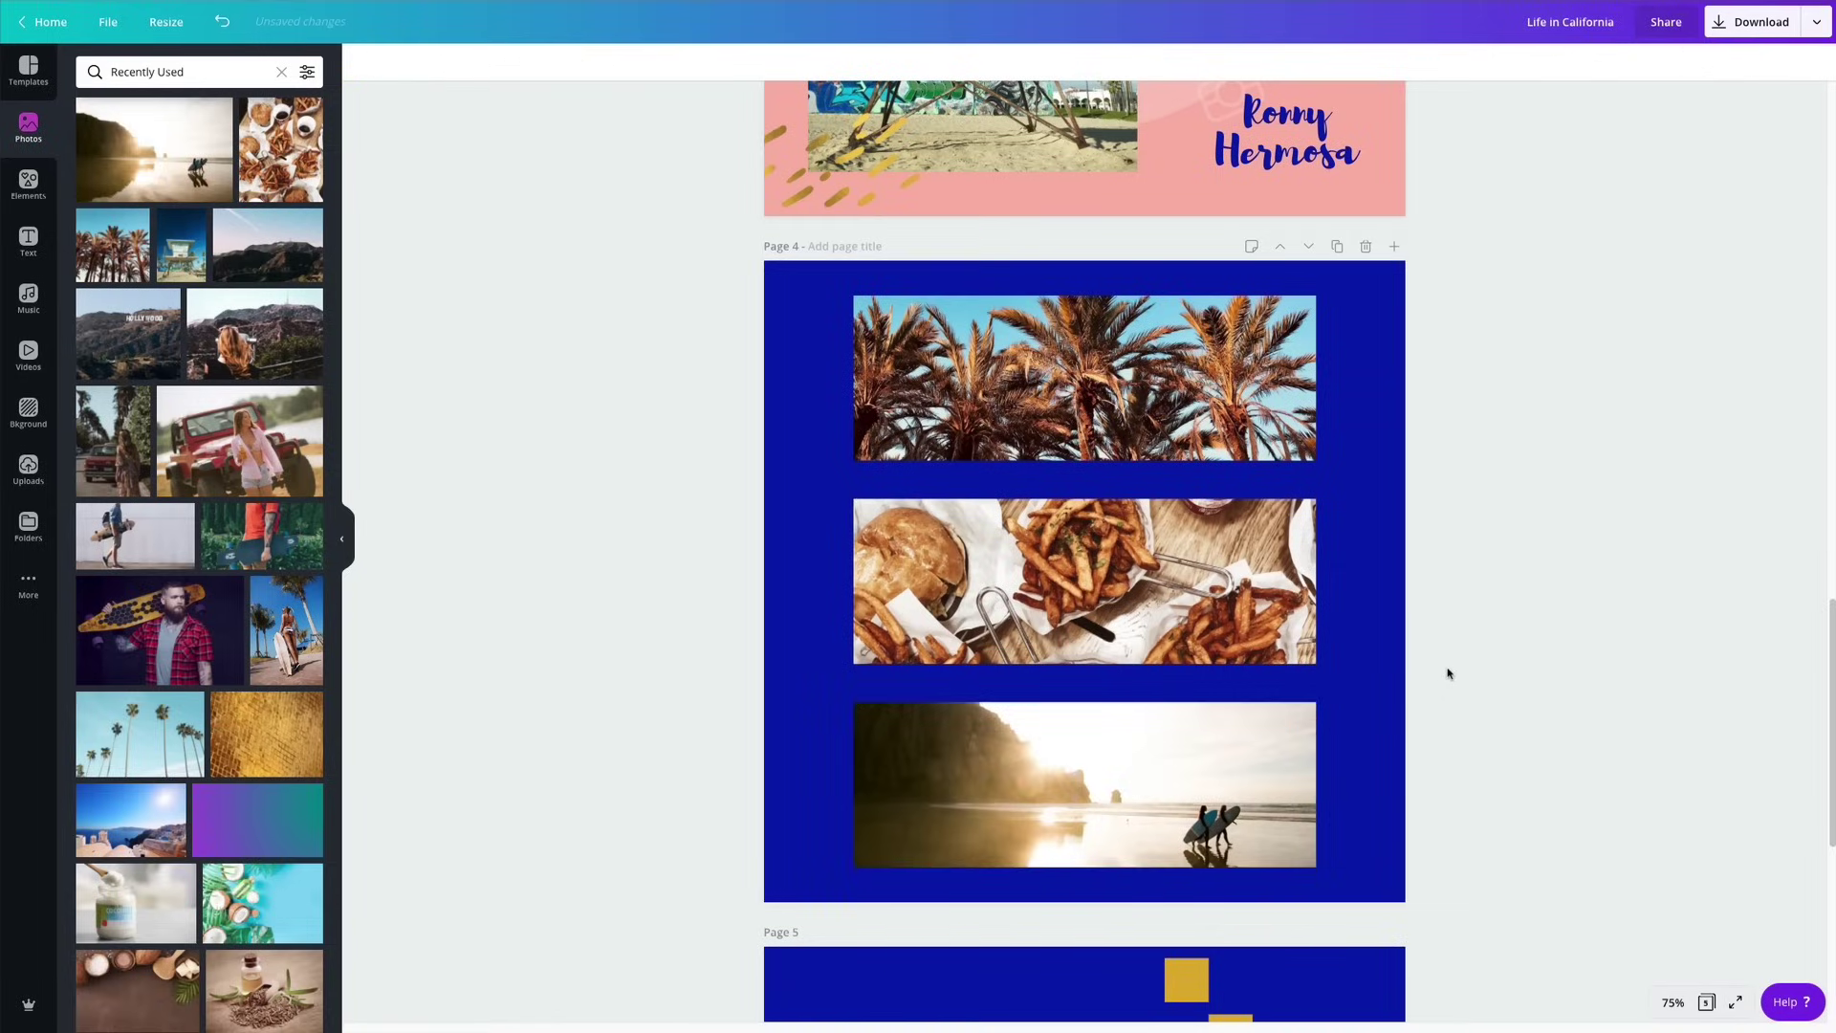
Delete page 5 so the carousel has four pages.
scroll(1448, 679, down, 6)
scroll(1448, 685, up, 3)
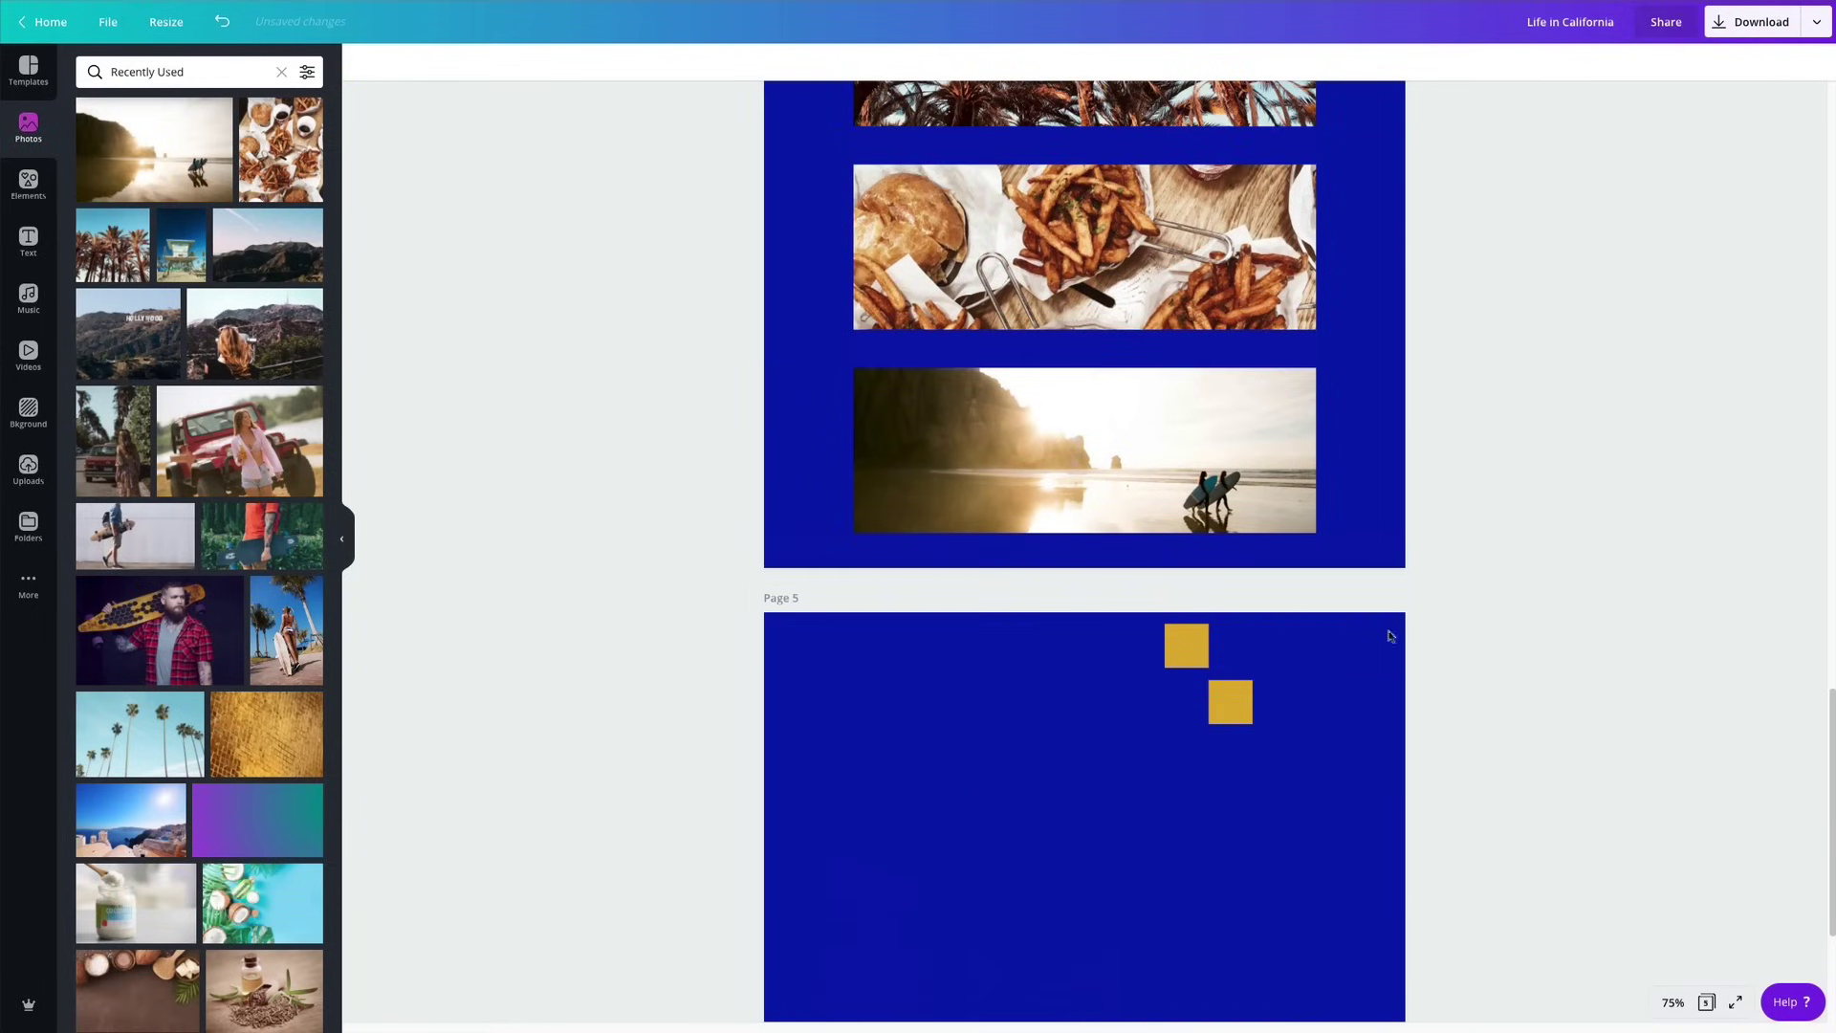
click(1367, 598)
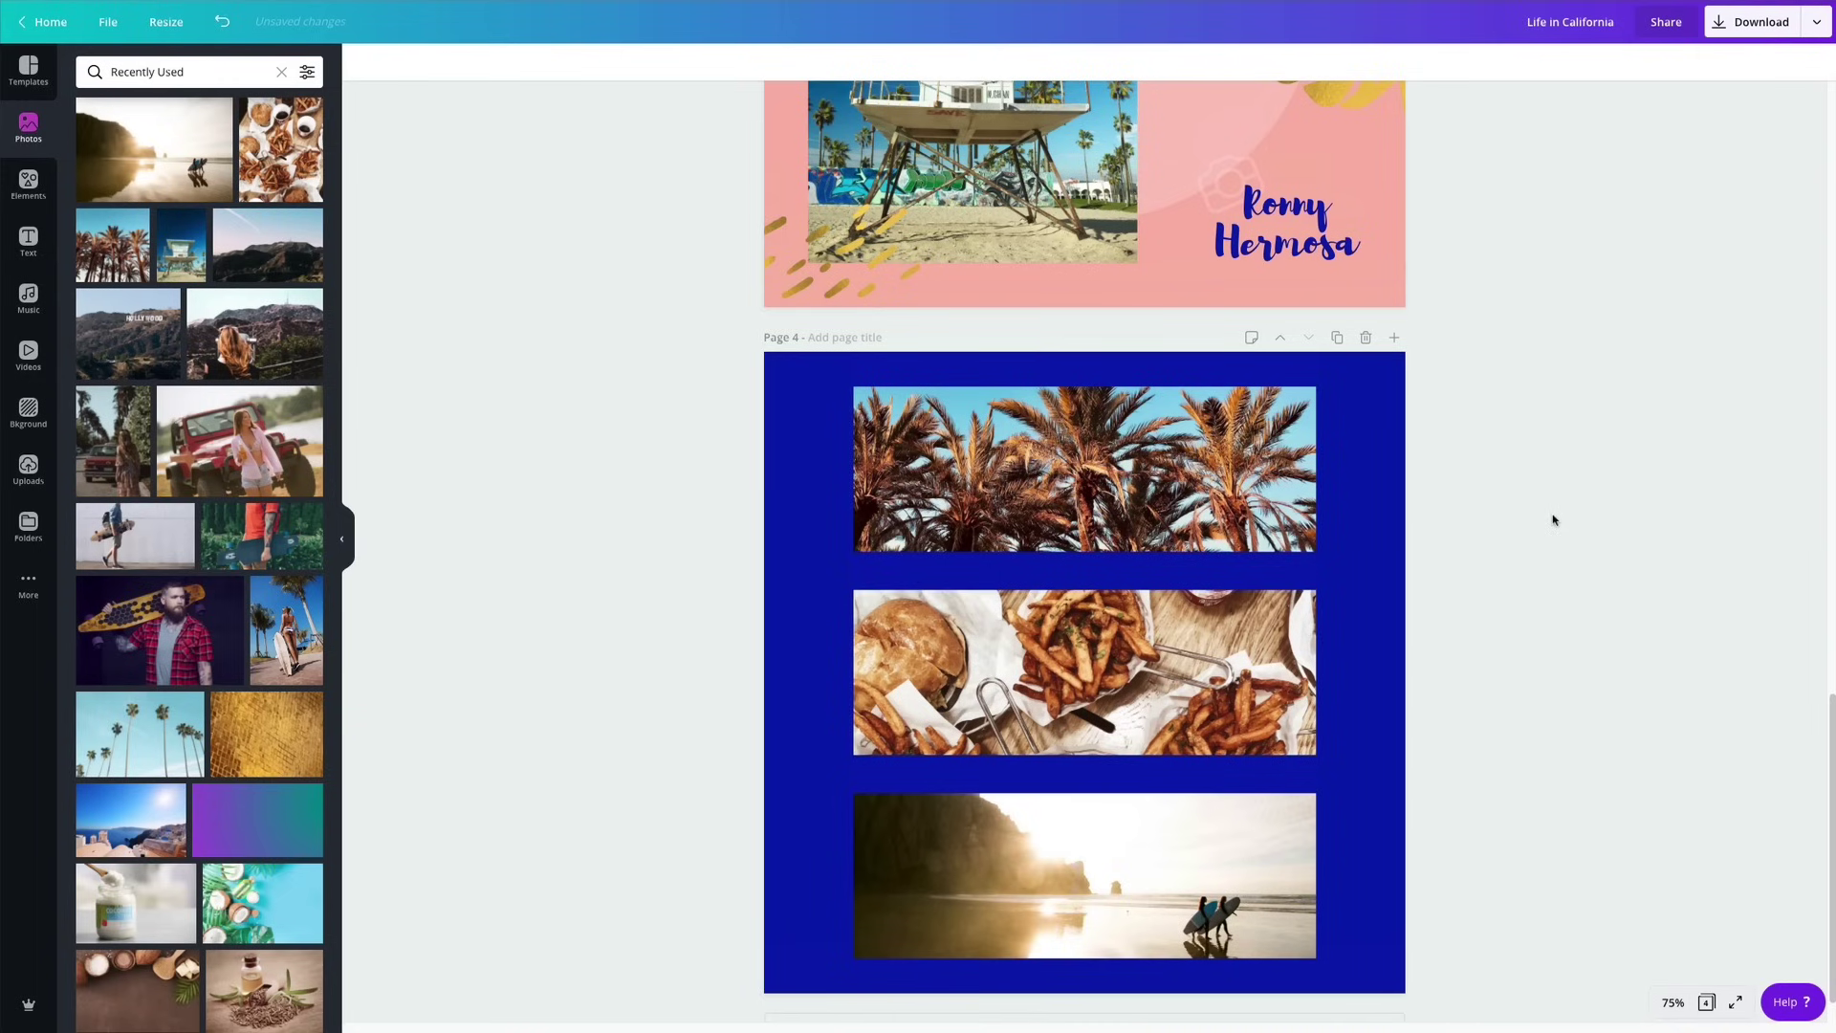
Bring the gold brush strokes from page 3 onto page 4's right edge, flipped and rotated.
scroll(1530, 520, up, 3)
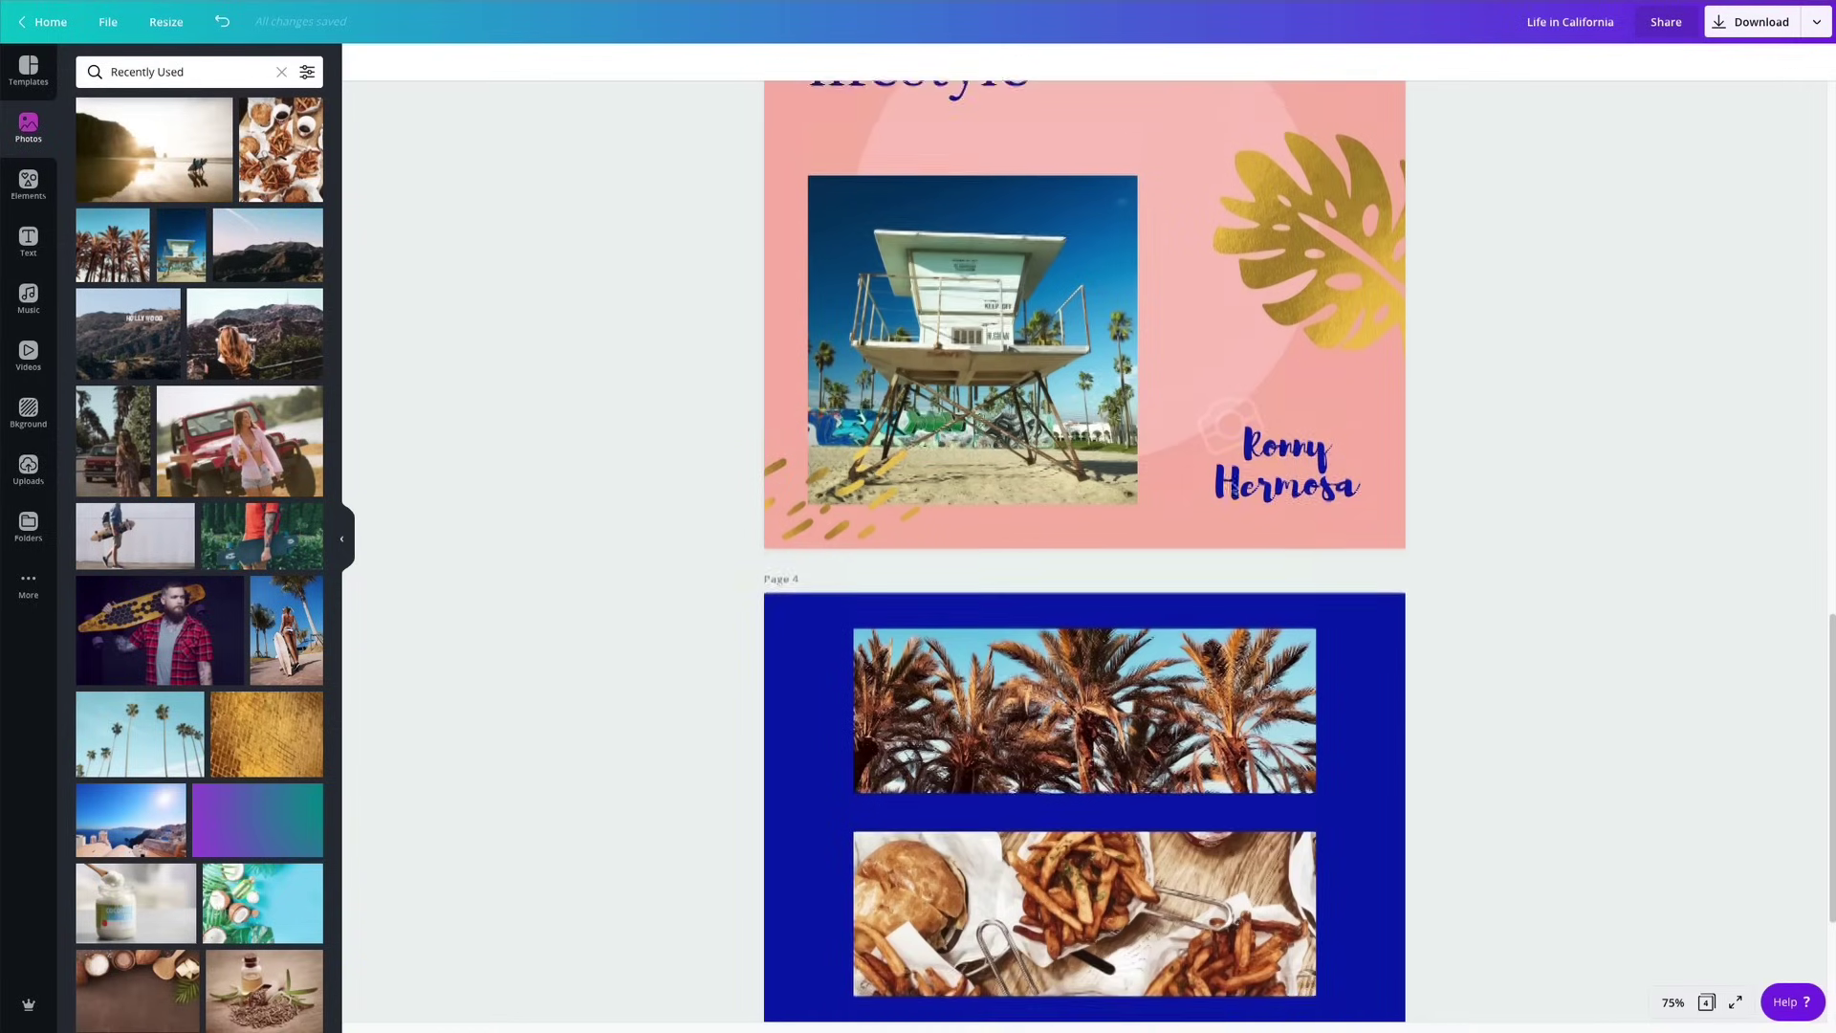
click(842, 592)
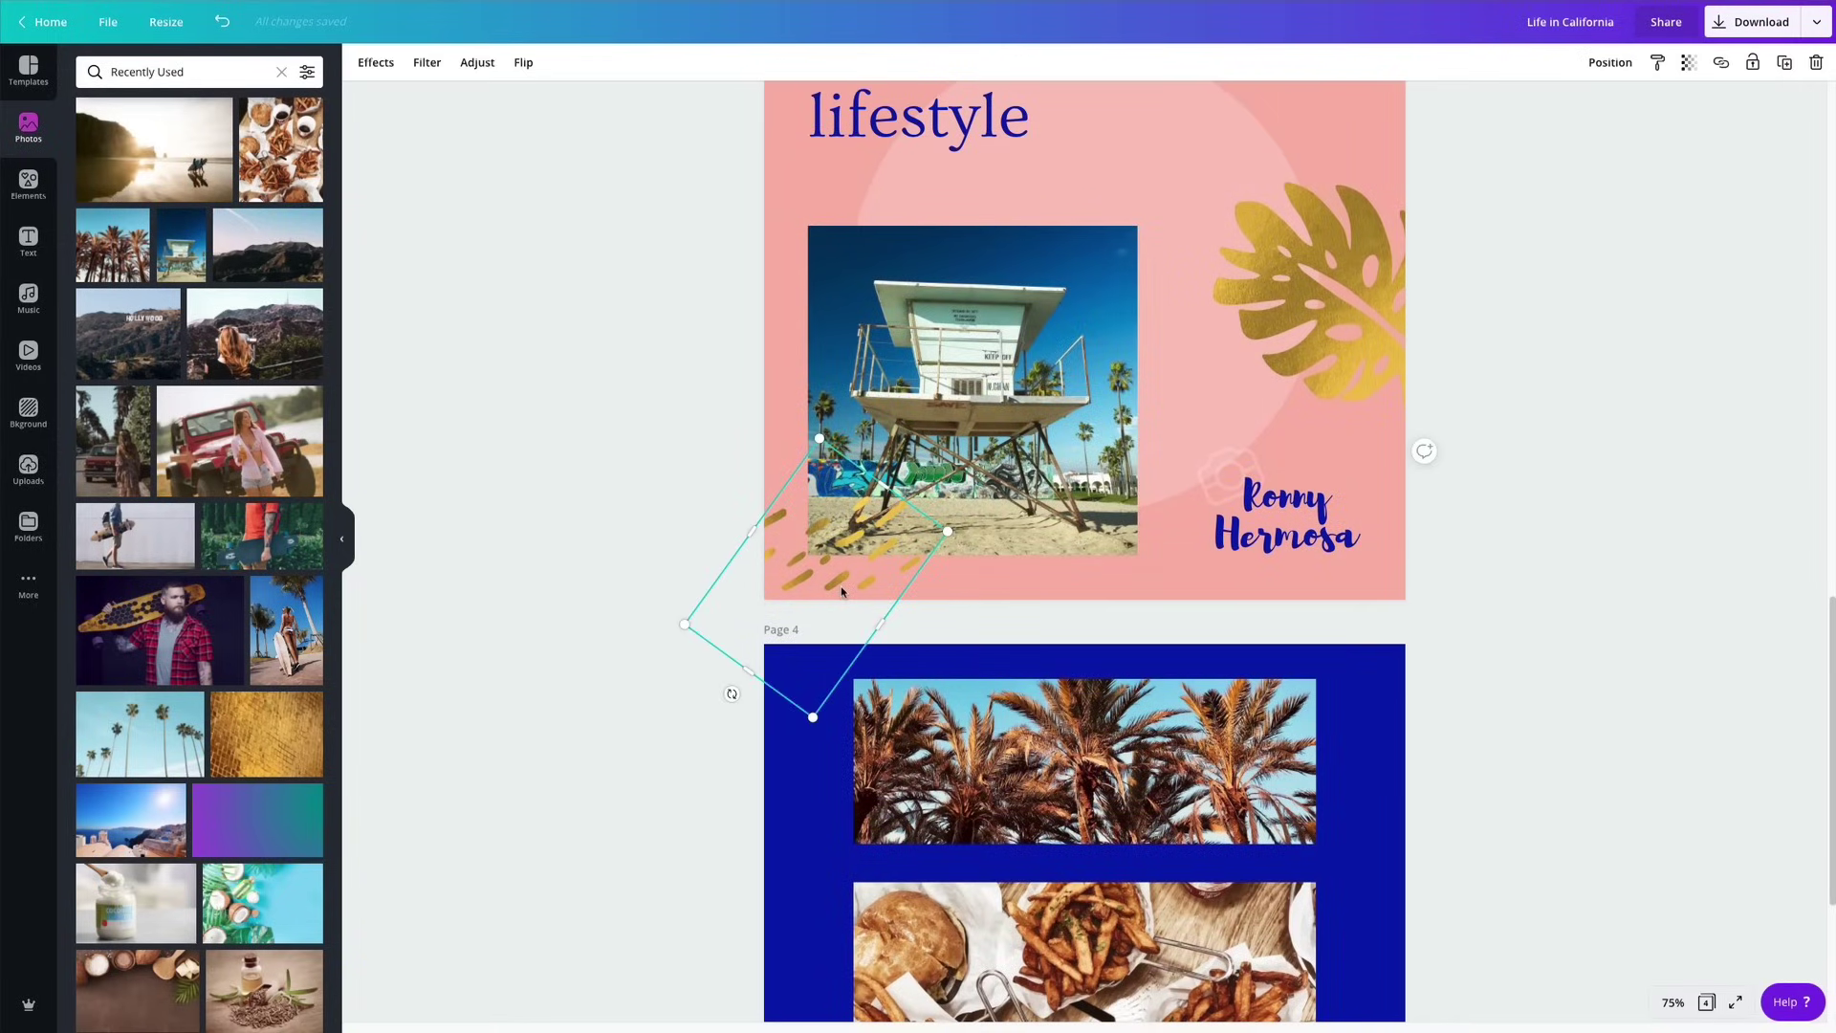
scroll(842, 592, down, 3)
mouse_move(817, 326)
mouse_down()
mouse_move(1090, 498)
mouse_move(1434, 525)
mouse_move(1393, 477)
mouse_move(1378, 579)
mouse_move(1417, 598)
mouse_move(1423, 541)
mouse_move(1339, 493)
mouse_move(1358, 494)
mouse_up()
click(1373, 455)
click(524, 63)
click(574, 104)
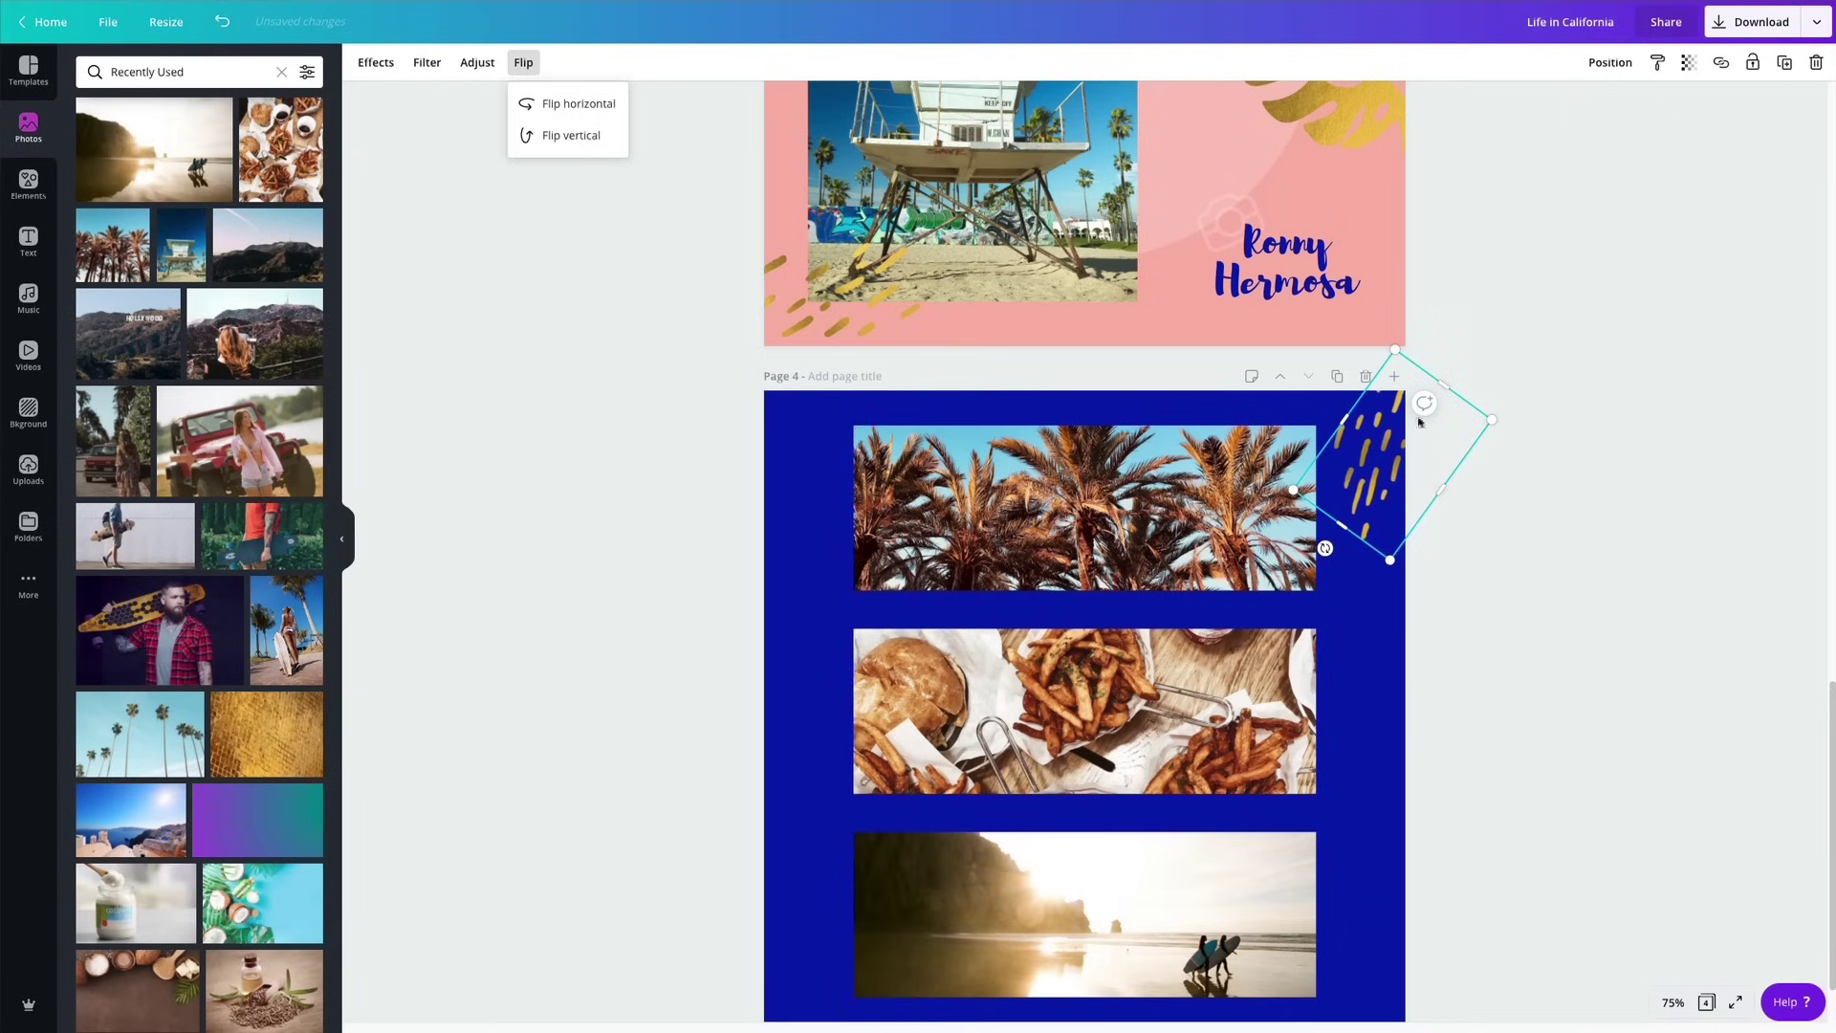
drag(1325, 548, 1297, 493)
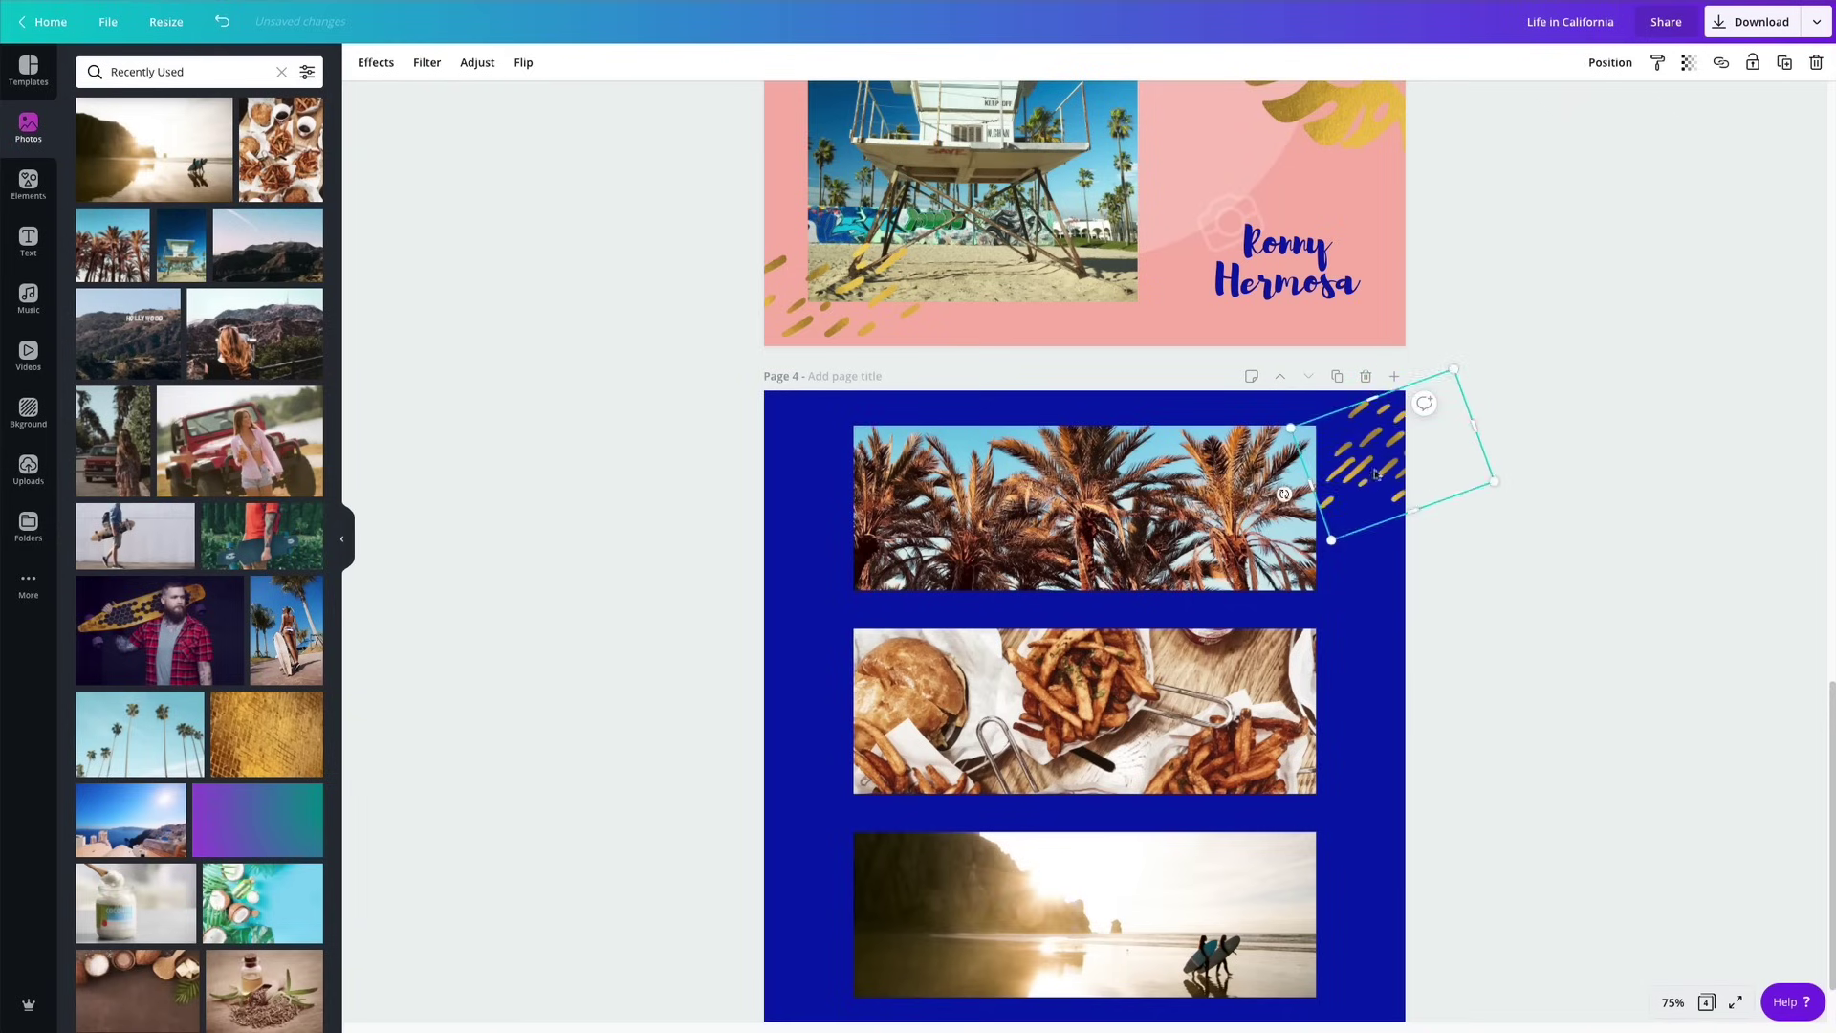
click(1554, 574)
Move the gold brush strokes to page 4's bottom-left corner.
click(1395, 502)
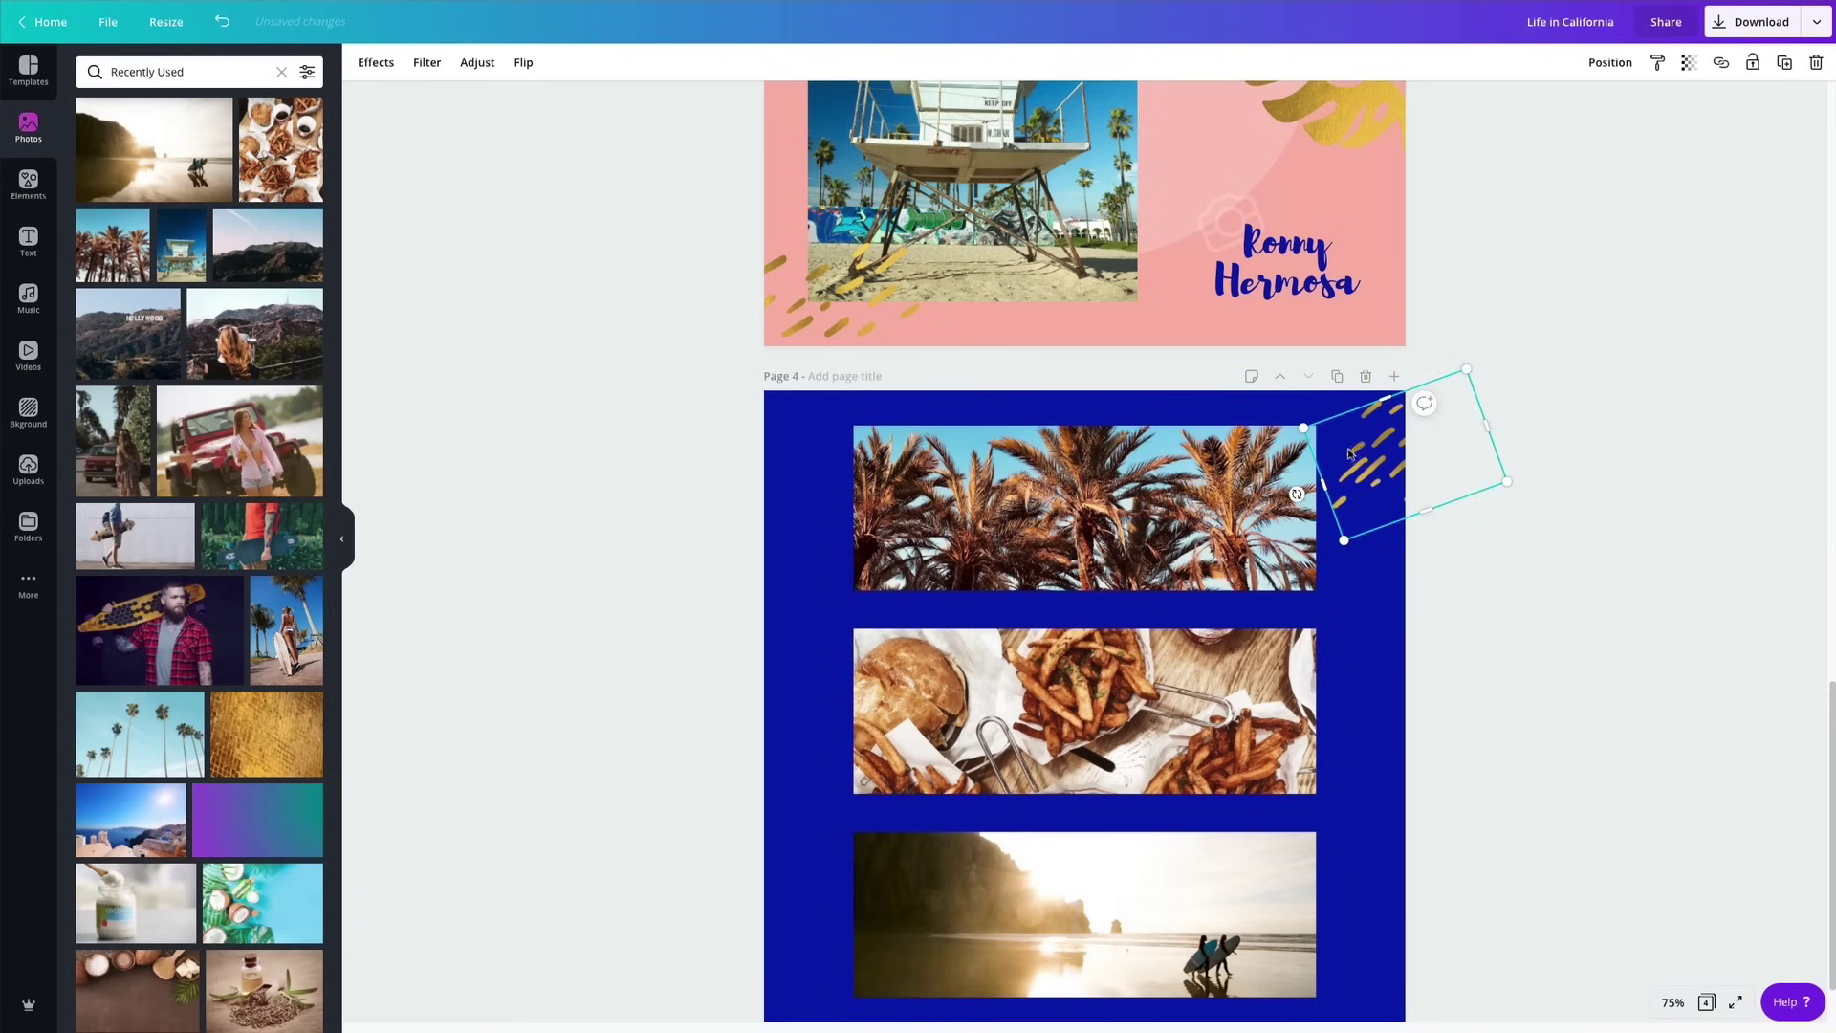
drag(1353, 455, 744, 976)
click(1574, 586)
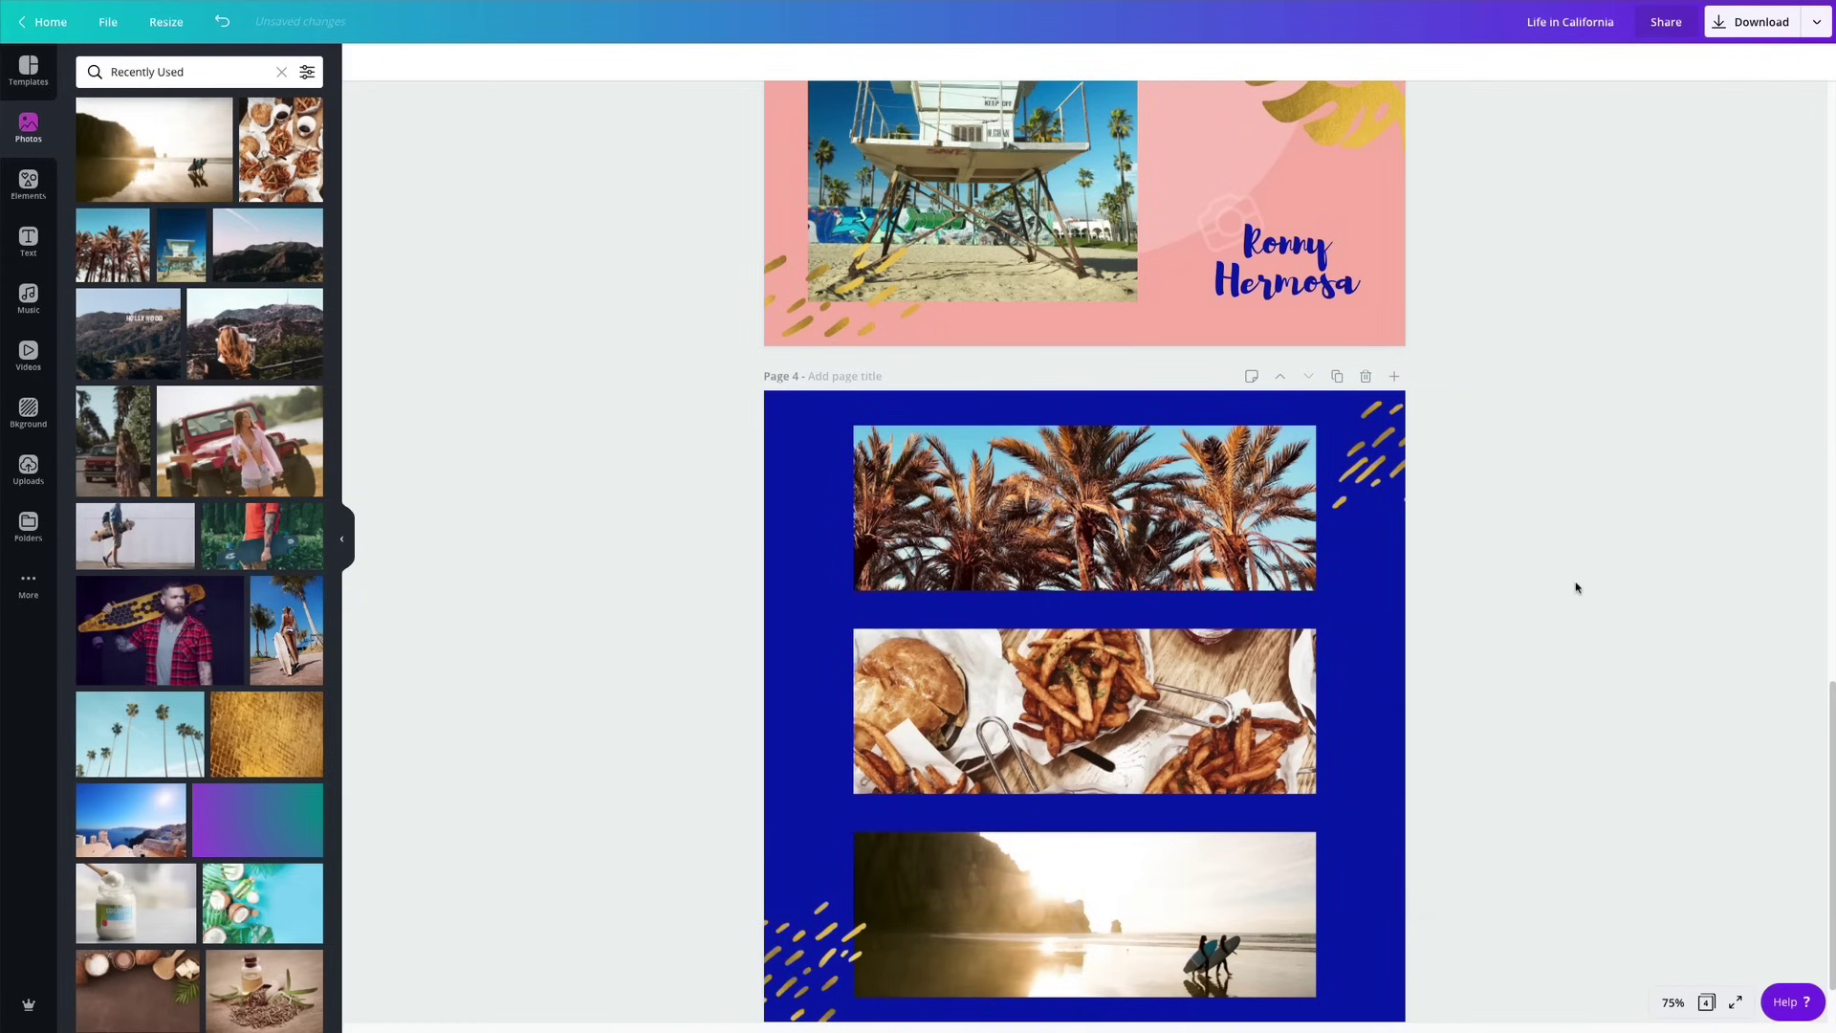
scroll(1574, 587, down, 1)
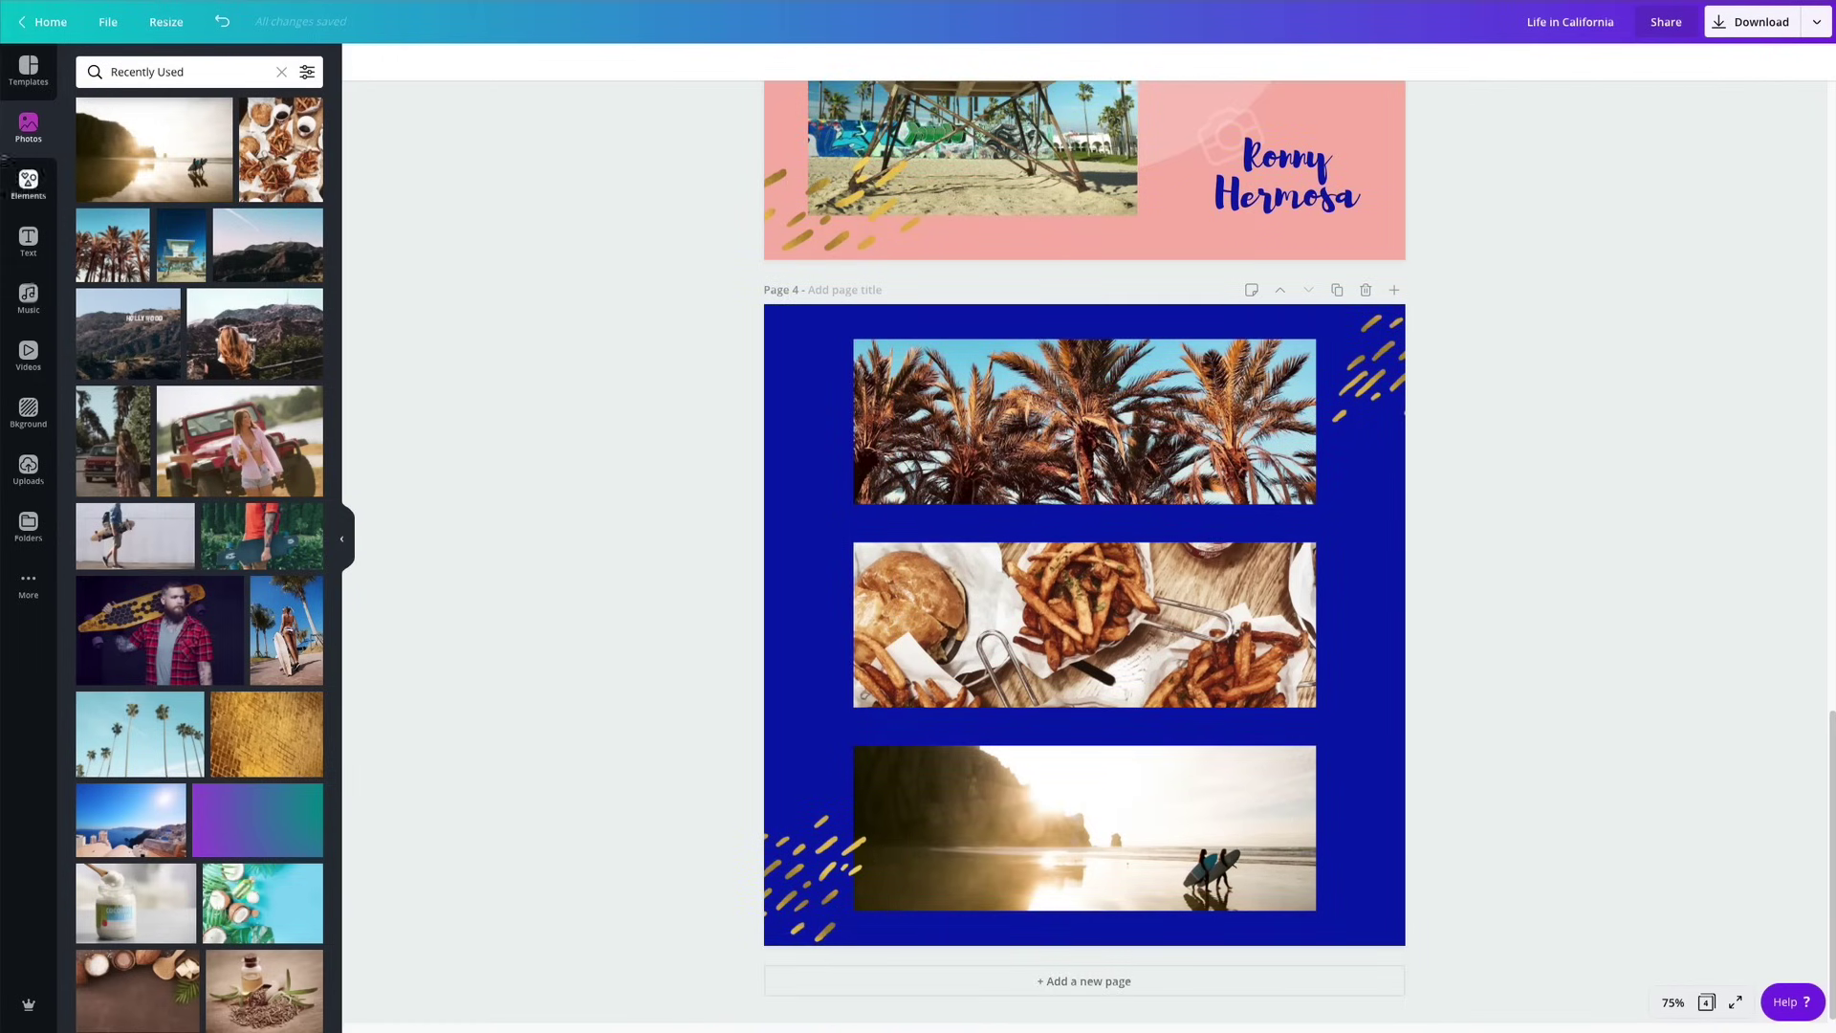
Add the gold circle, shrink it to a small ring and place it over the fries photo's right edge.
click(28, 188)
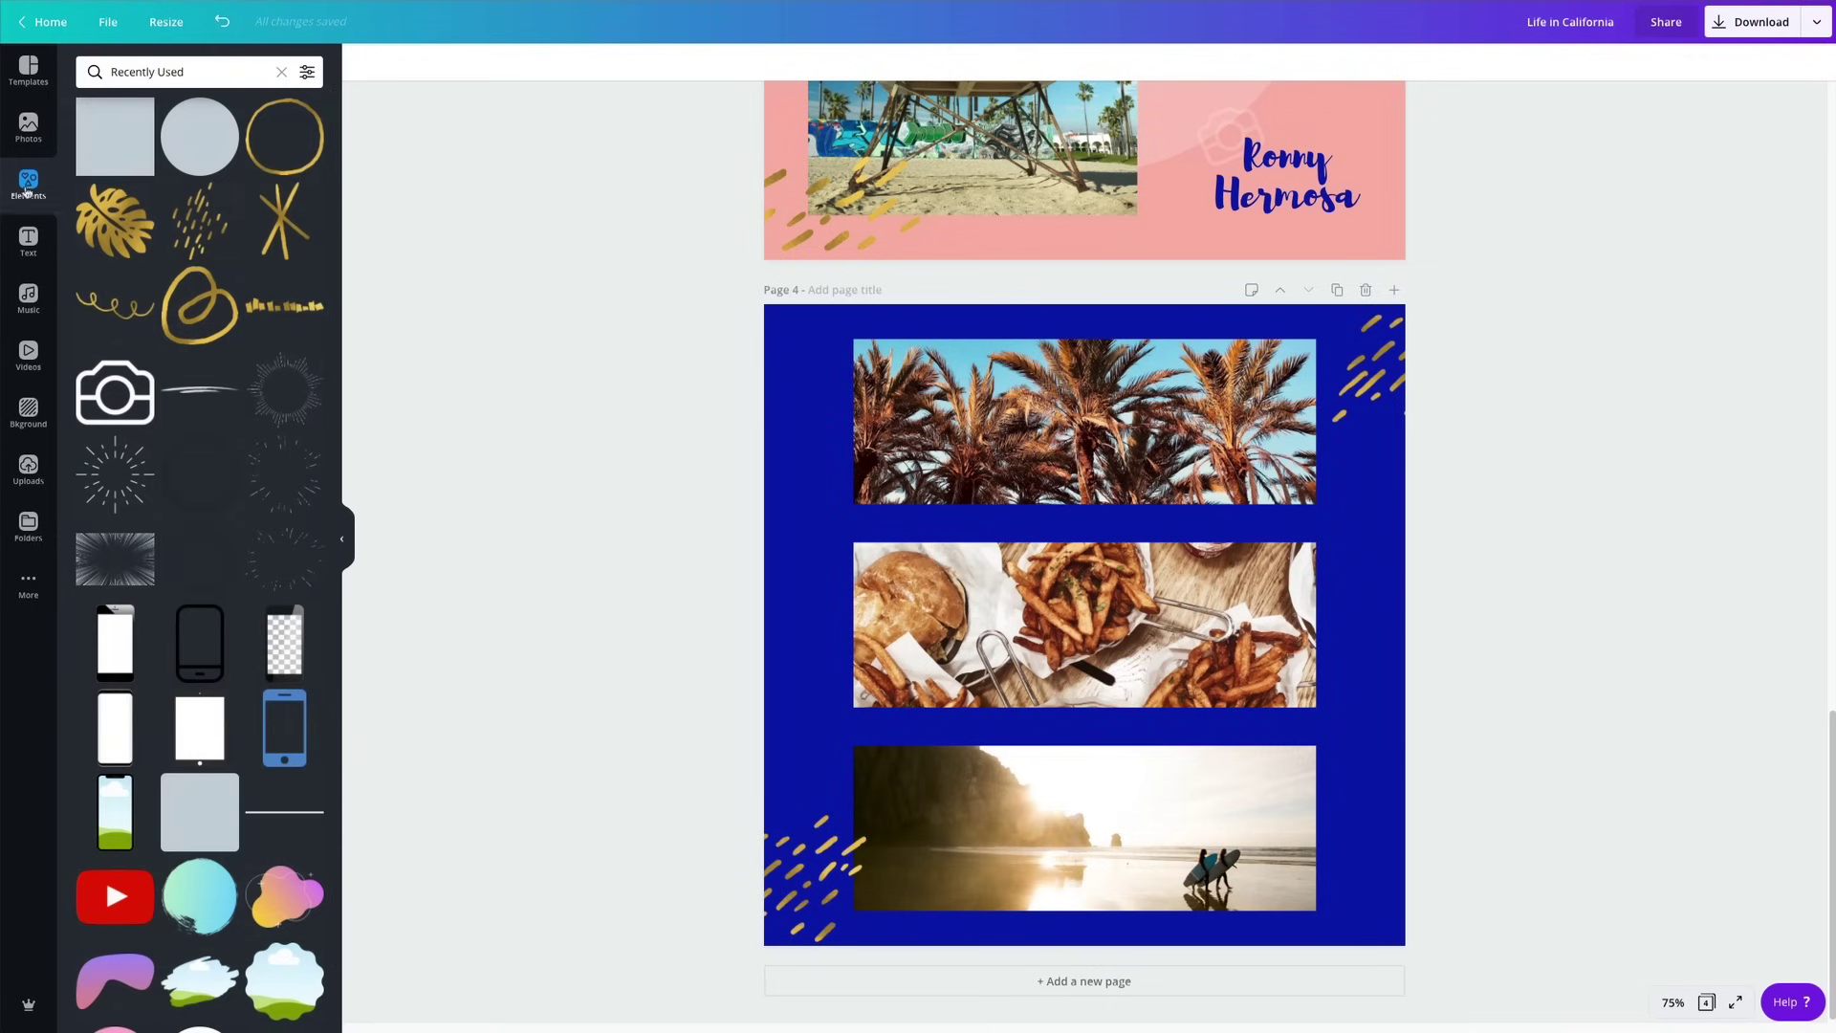
click(304, 142)
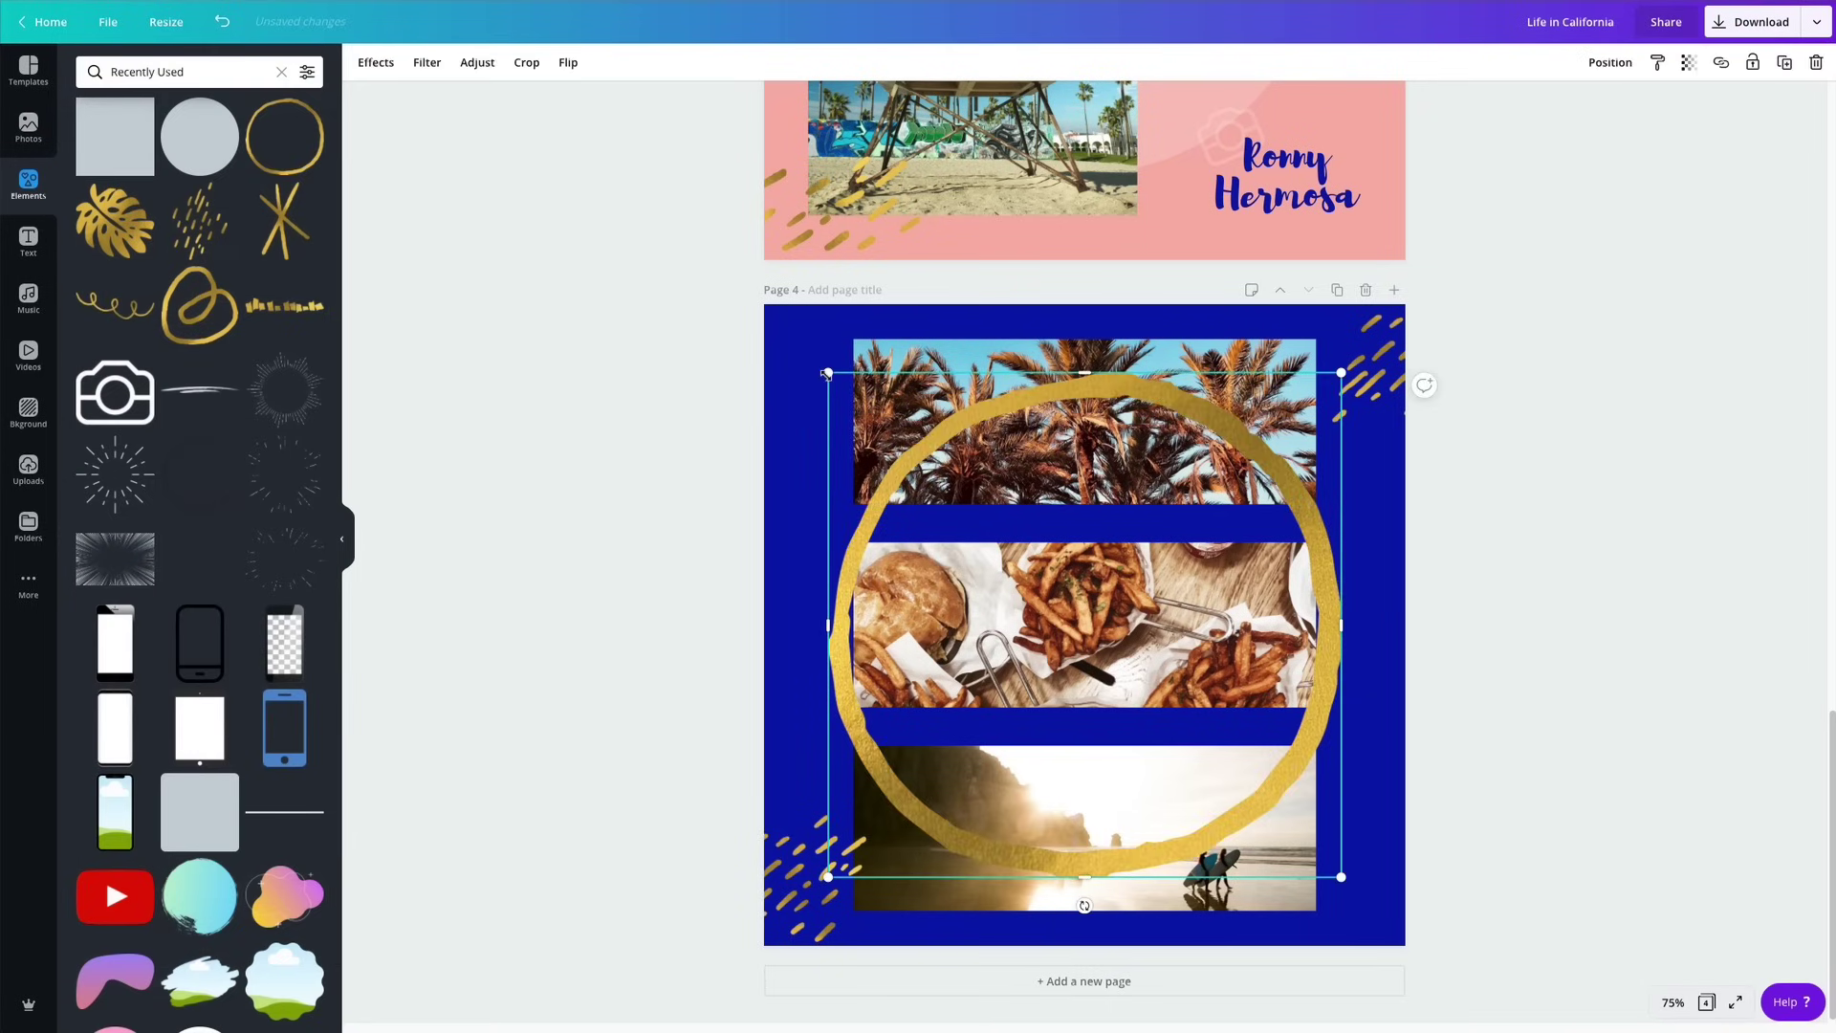
drag(828, 373, 1191, 677)
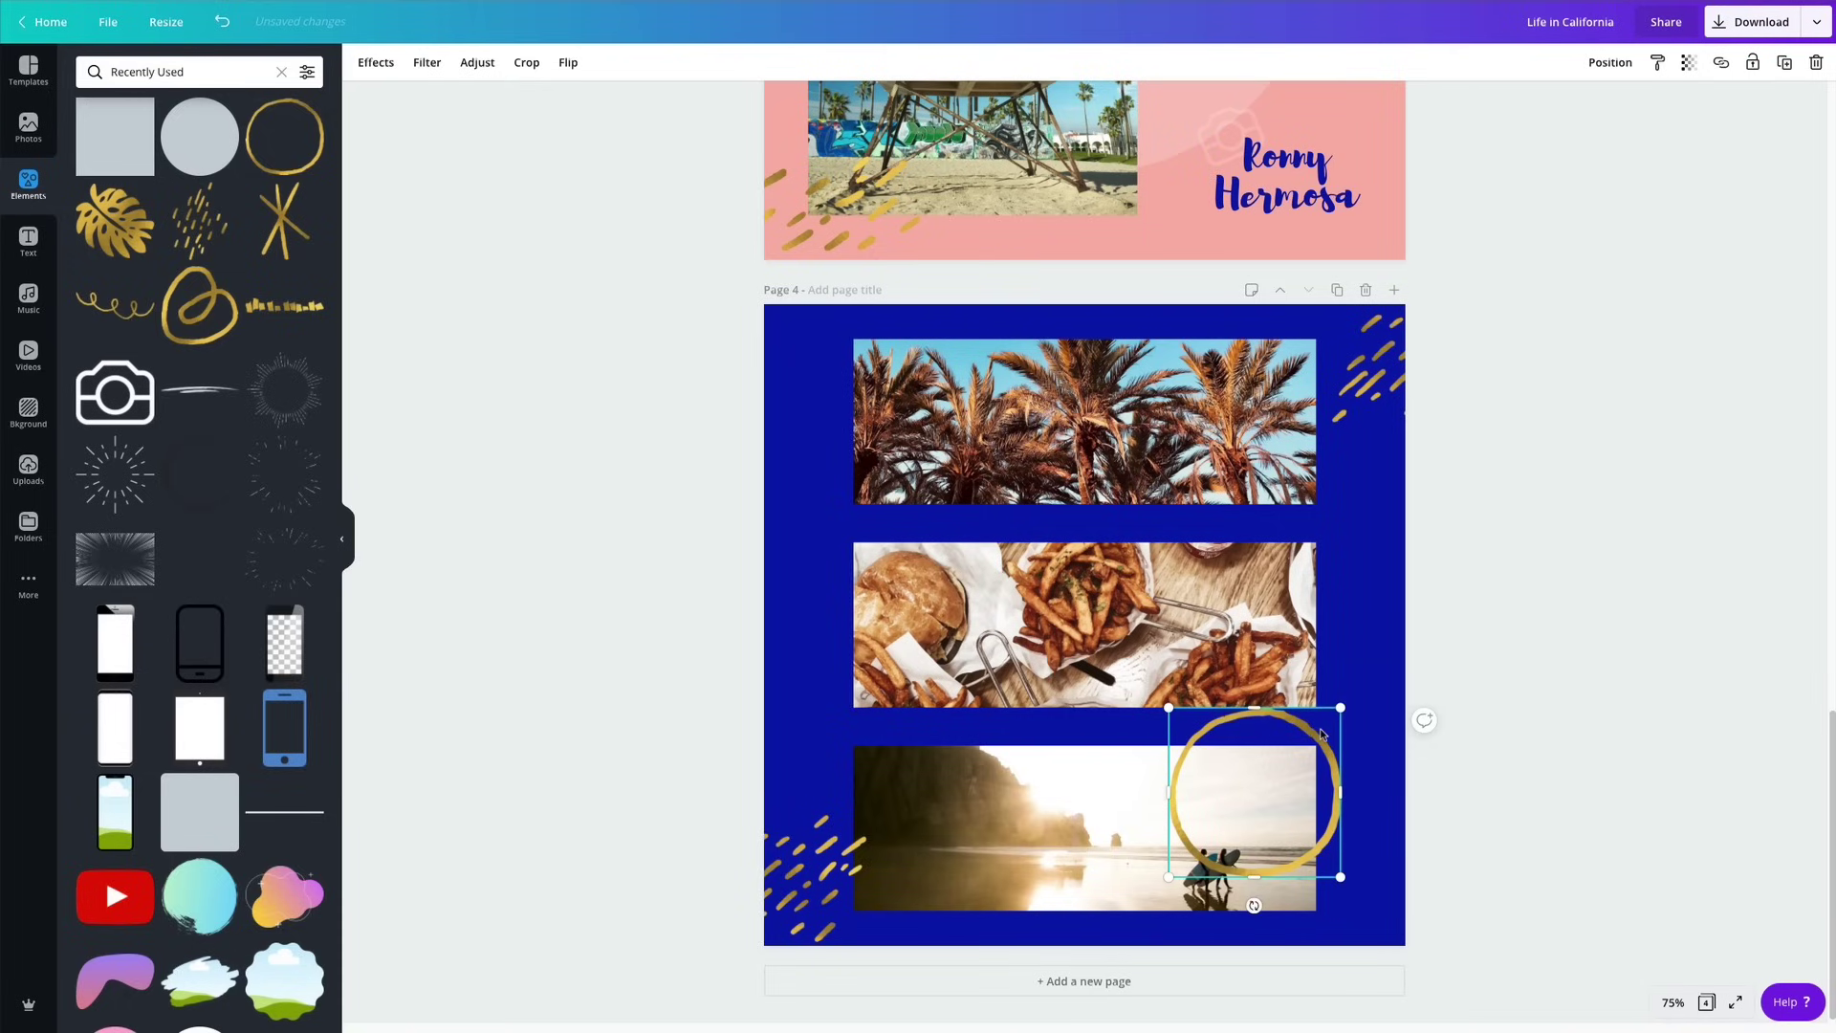
click(1368, 730)
click(1431, 721)
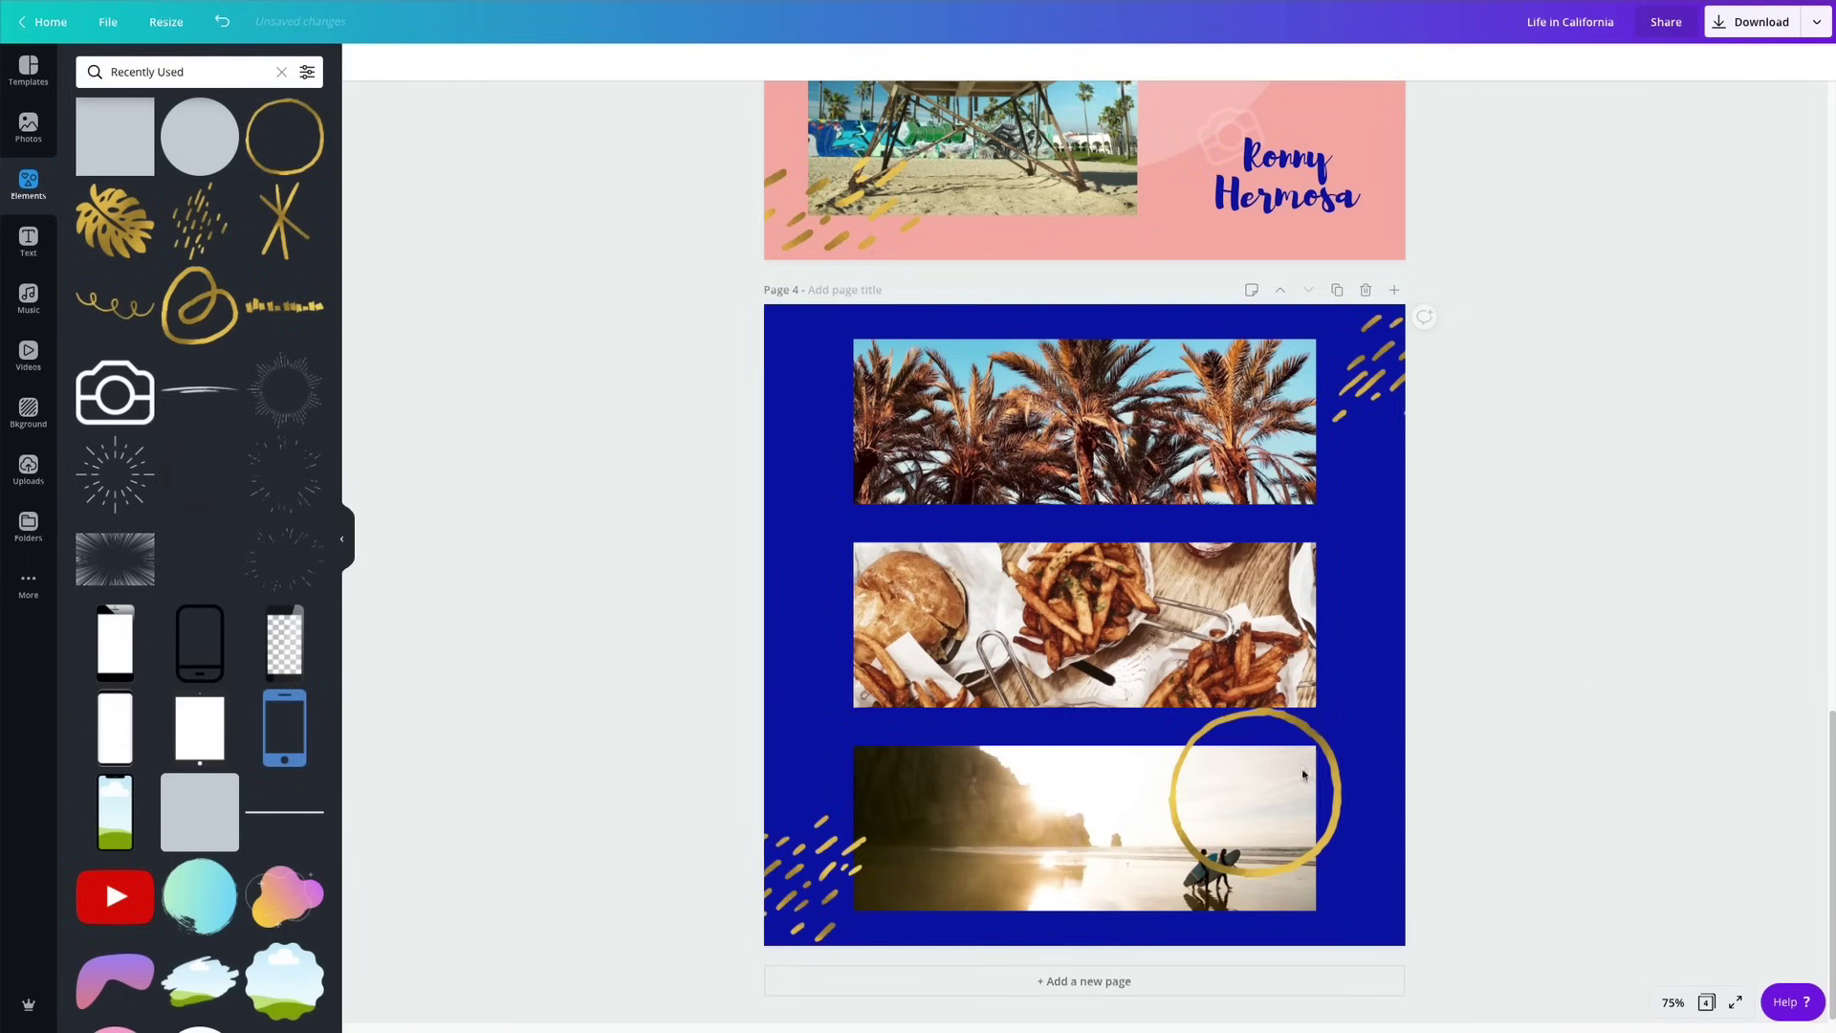
drag(1311, 735, 1350, 664)
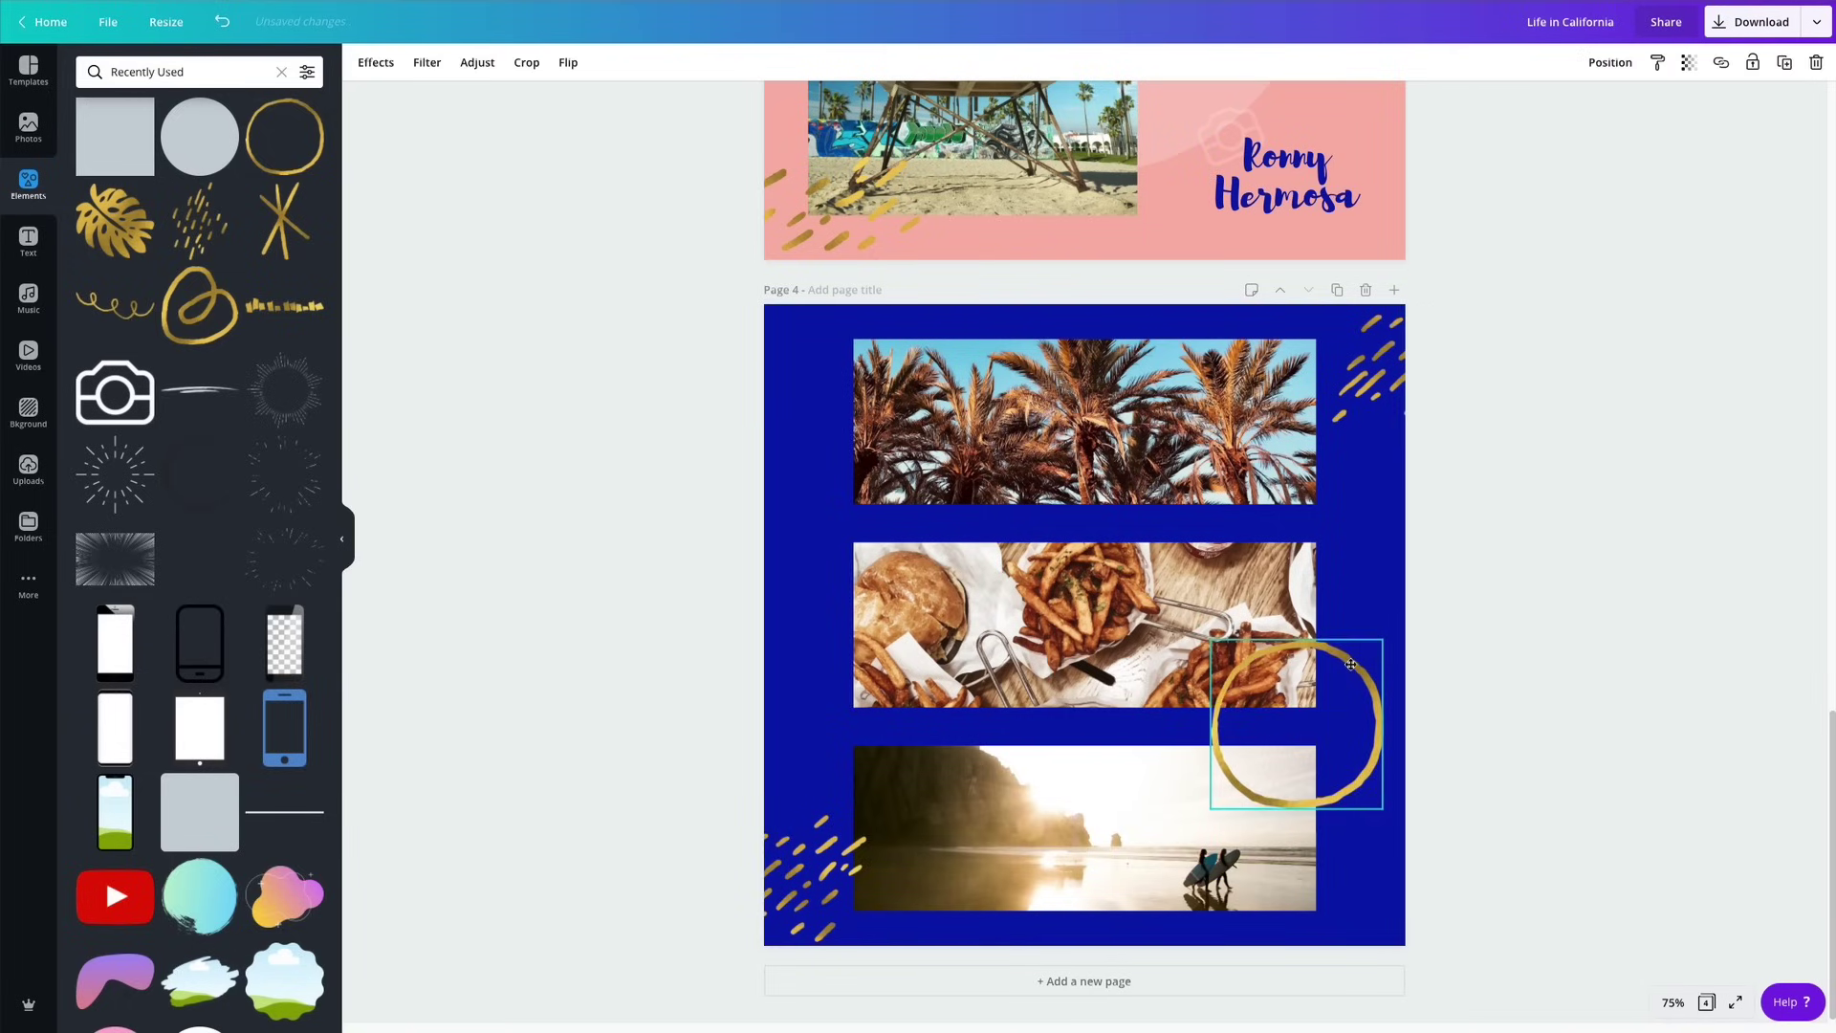
Bring the beach photo forward over the gold ring and nudge the ring into place.
click(1262, 832)
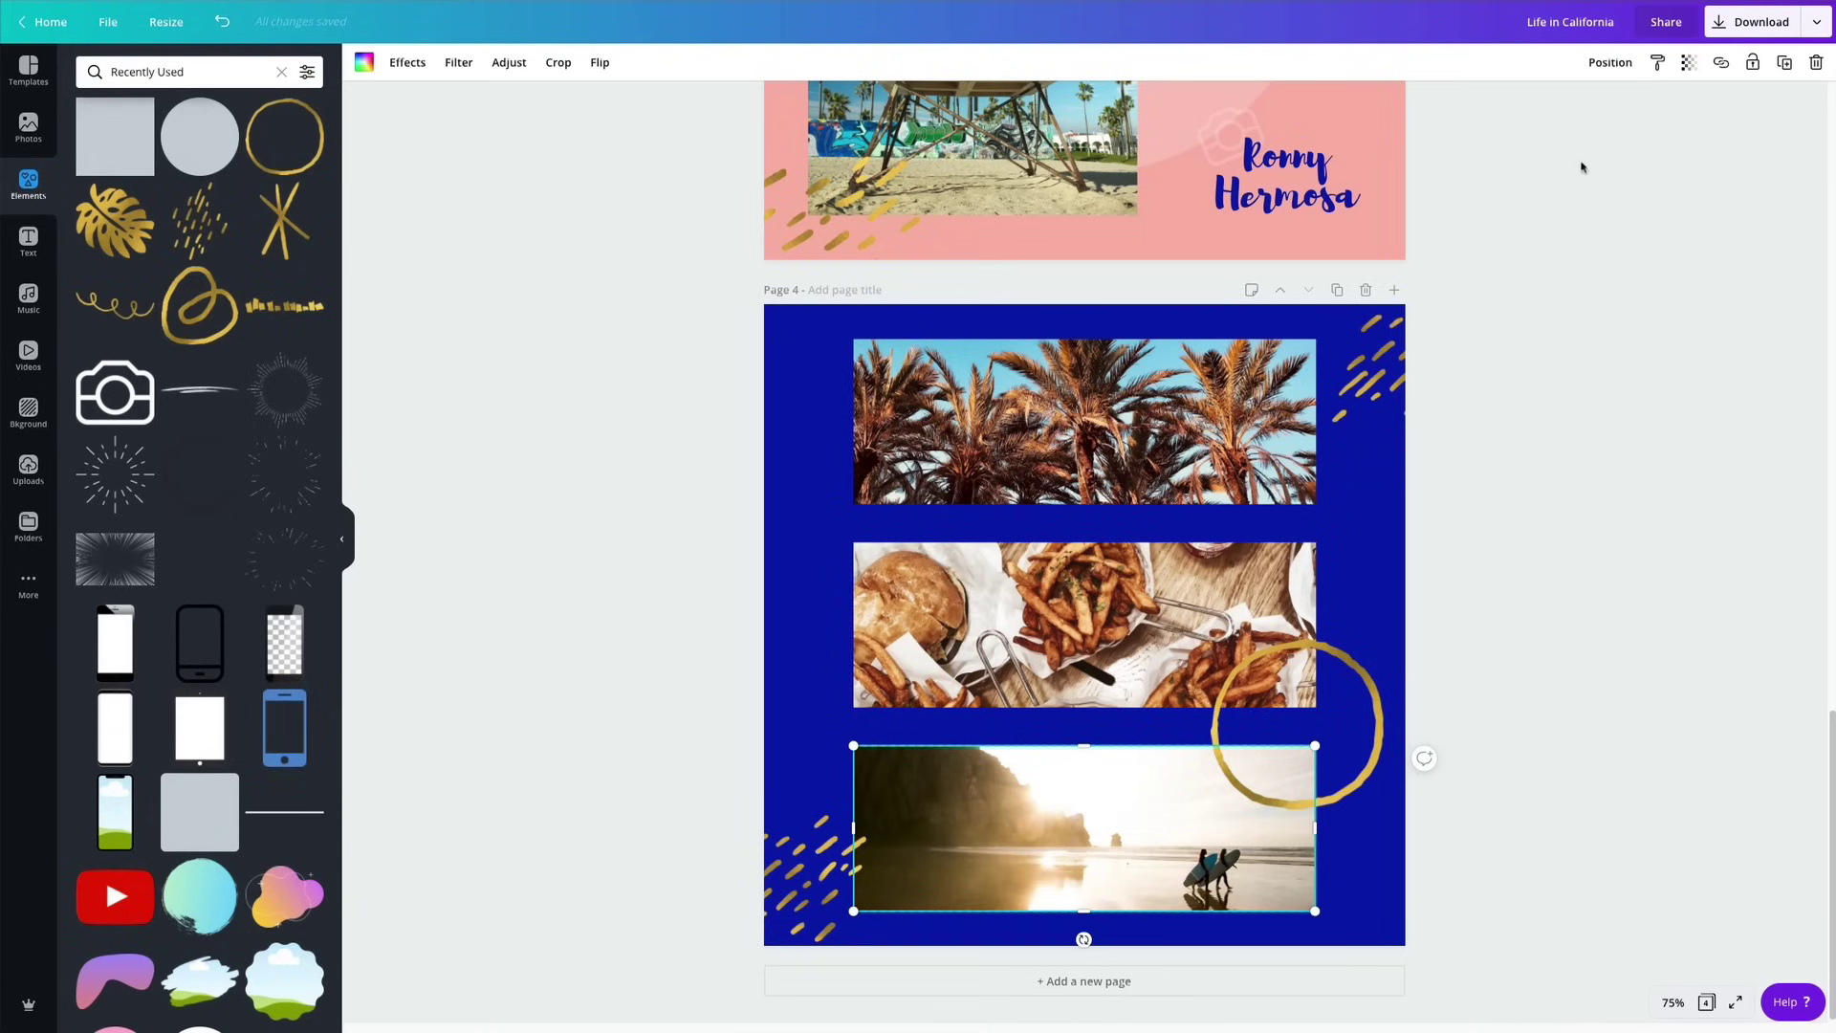
click(1612, 65)
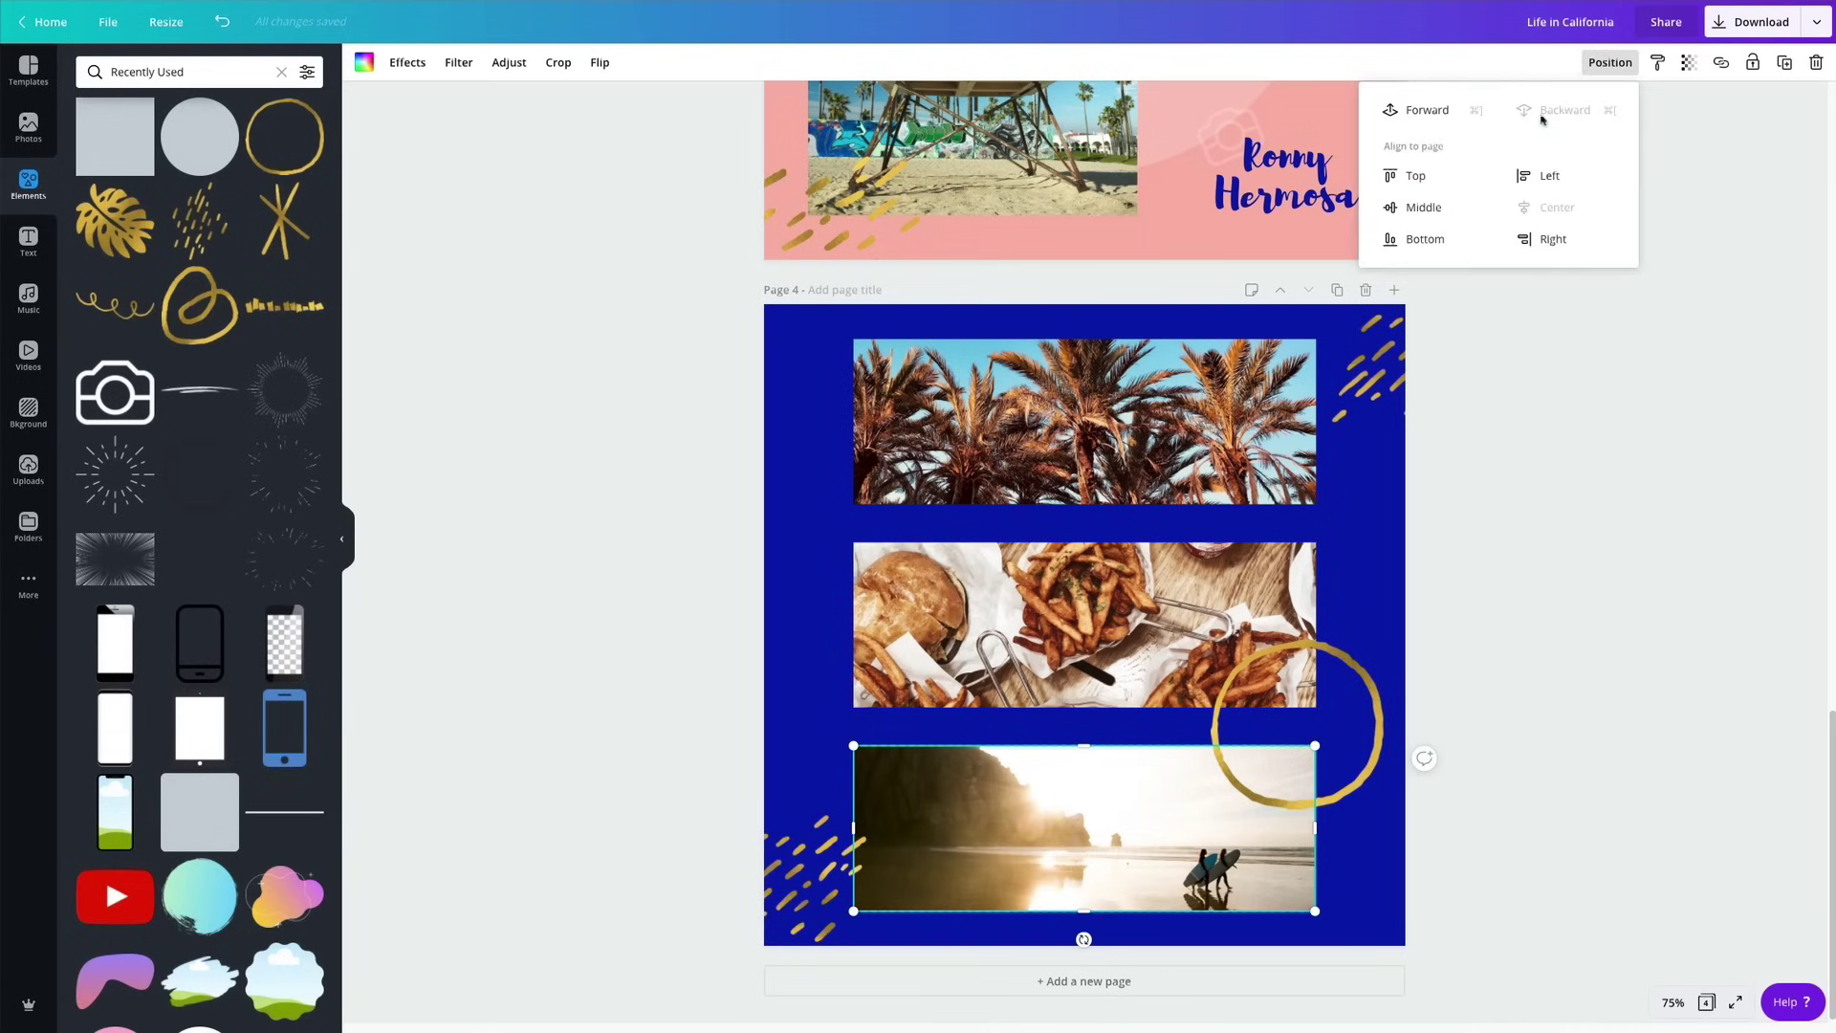
click(1429, 110)
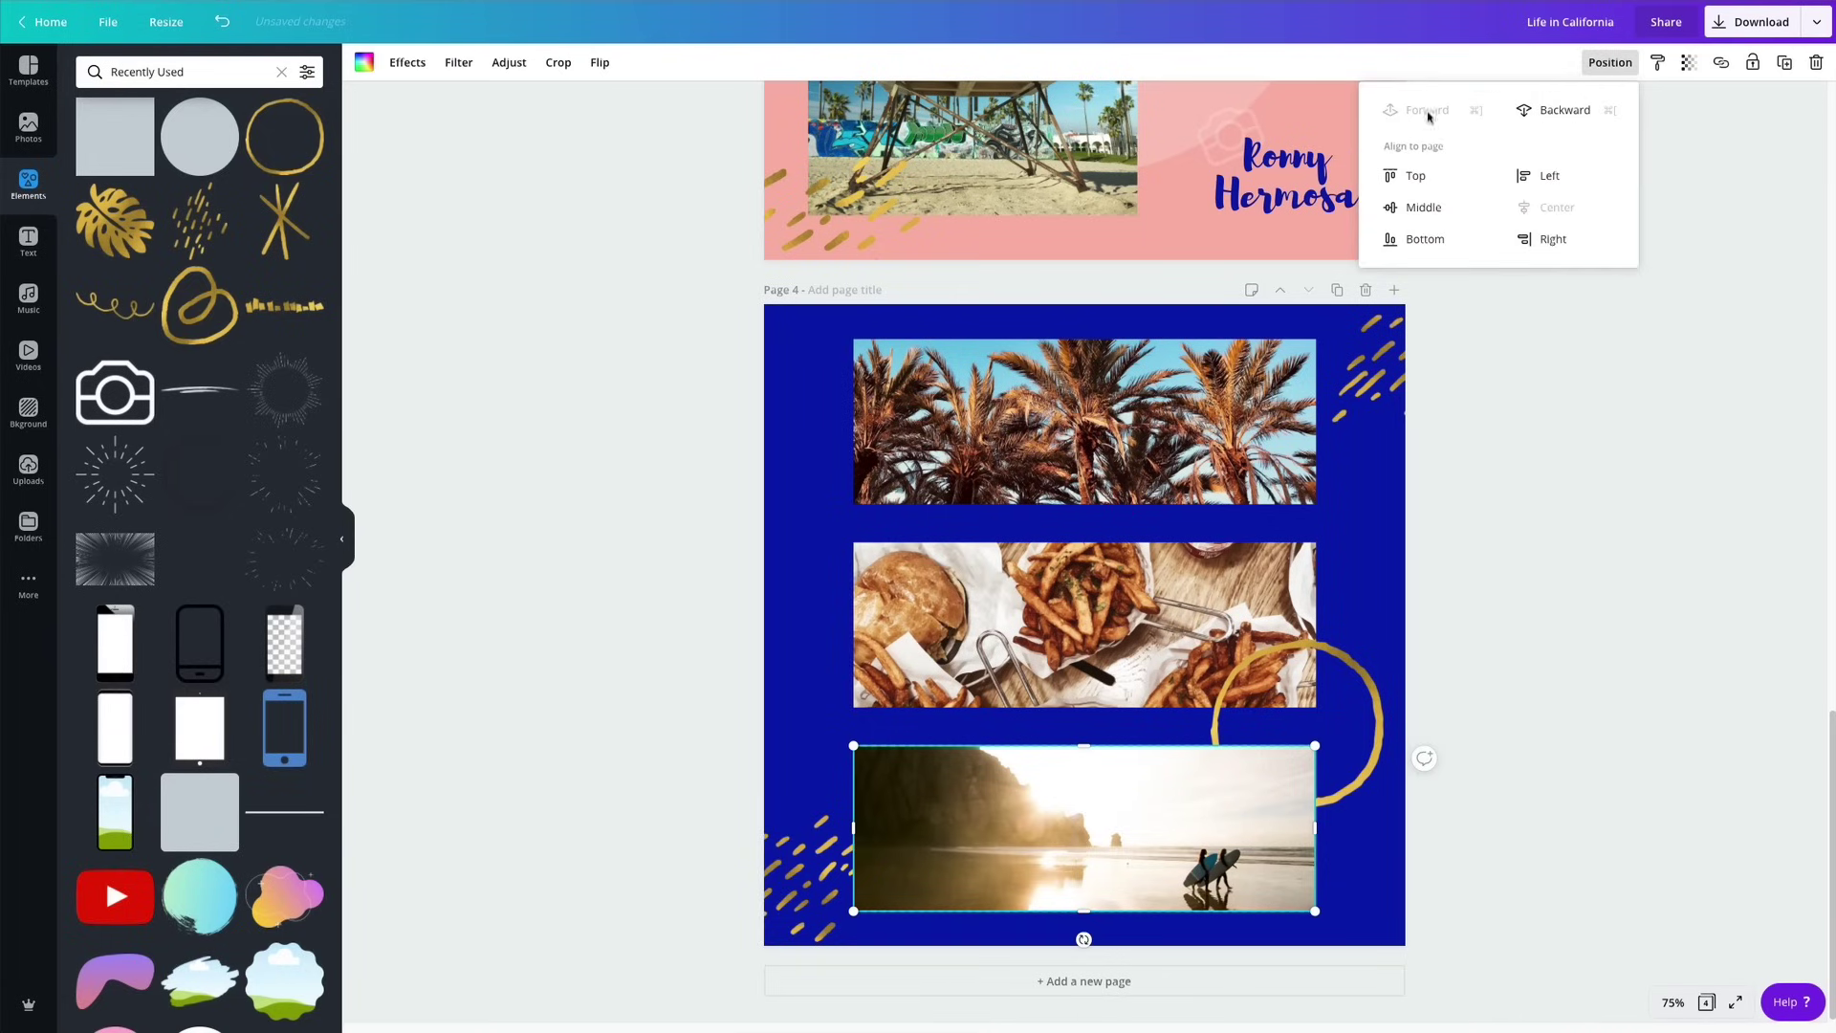
click(1569, 598)
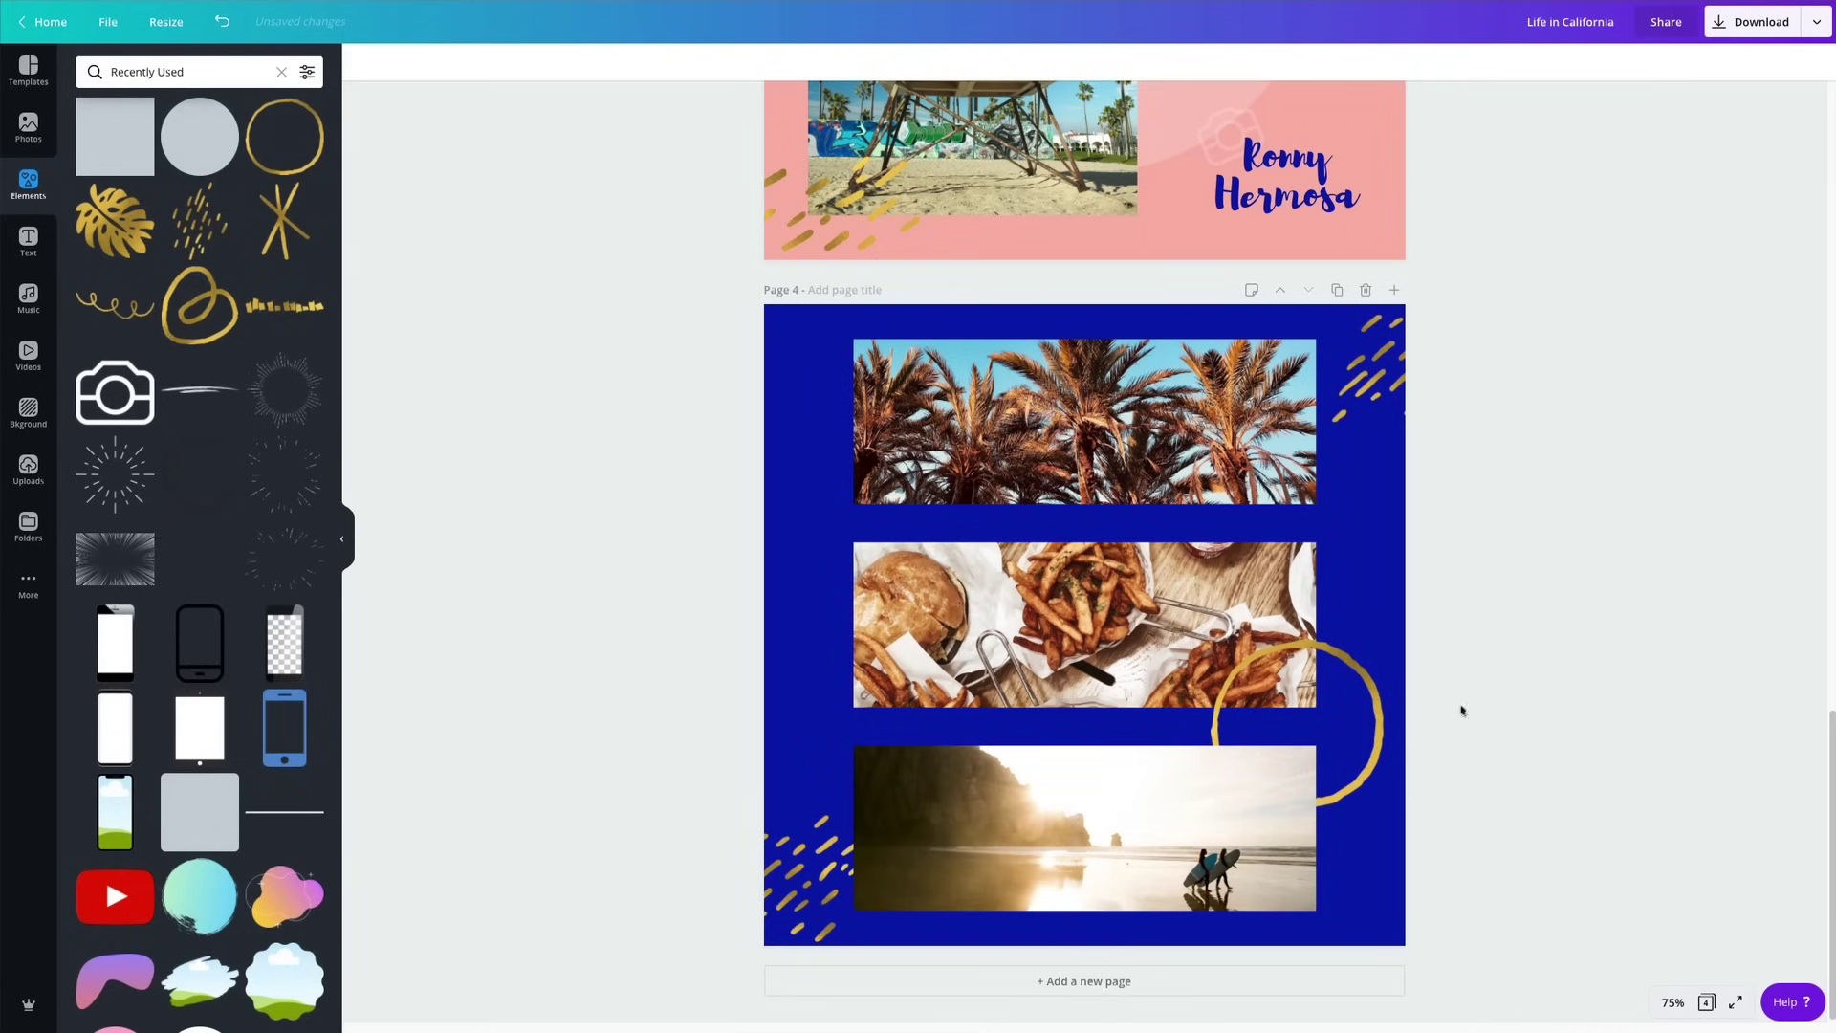
drag(1356, 685, 1354, 676)
click(1546, 582)
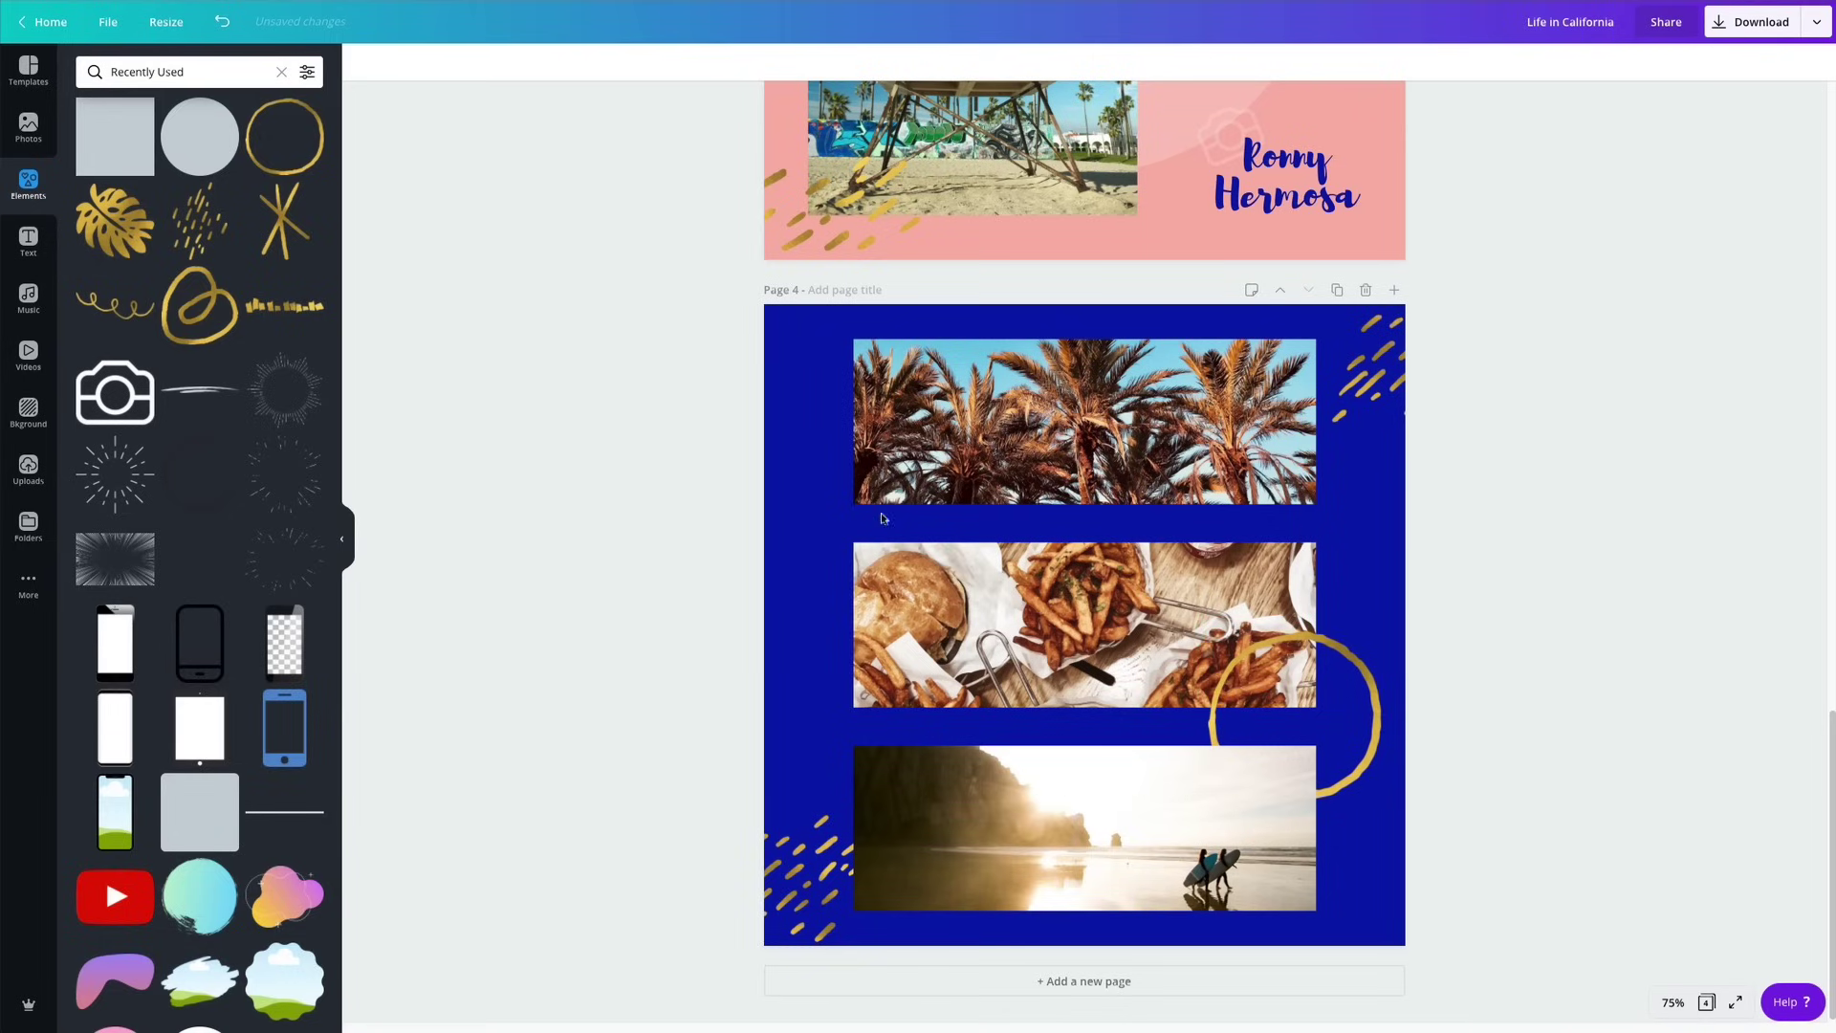
Add a gold X, shrink and rotate it, and place it at the palm photo's lower-left corner.
click(277, 227)
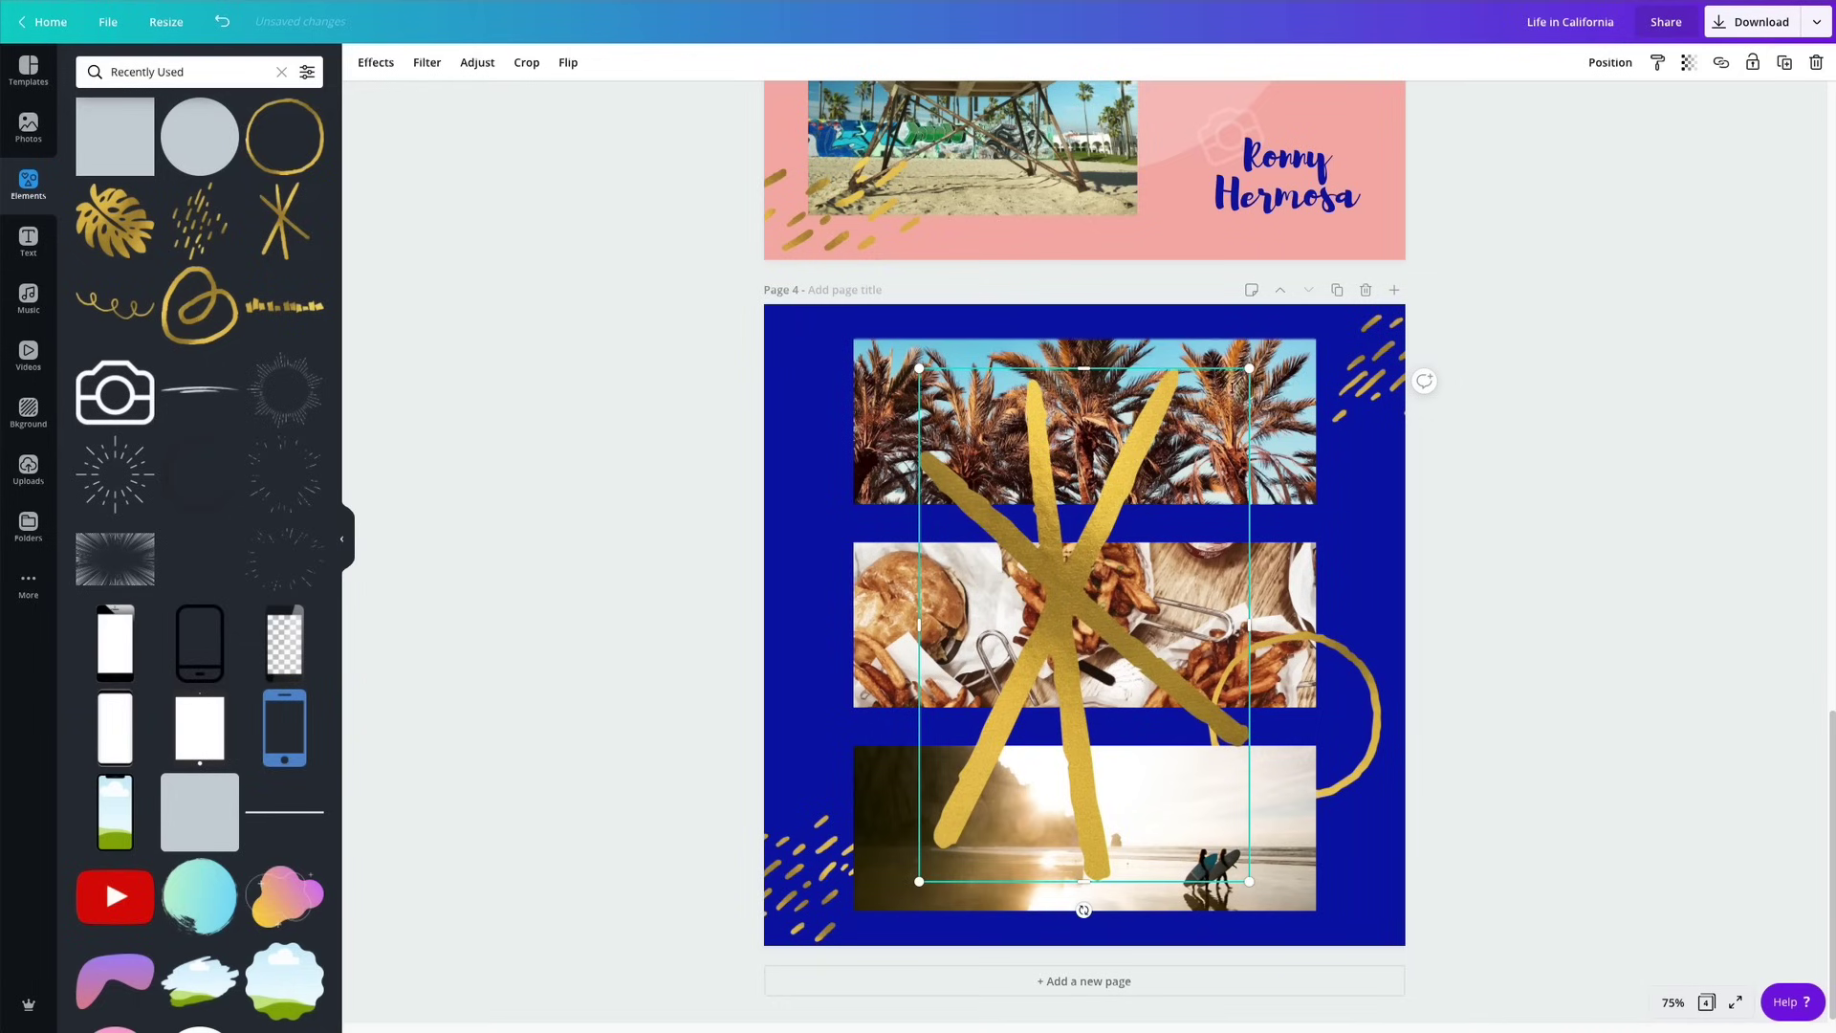
drag(1251, 368, 1026, 760)
drag(1008, 789, 837, 507)
drag(832, 599, 867, 595)
click(697, 570)
mouse_move(834, 529)
mouse_down()
mouse_move(862, 506)
mouse_move(808, 555)
mouse_up()
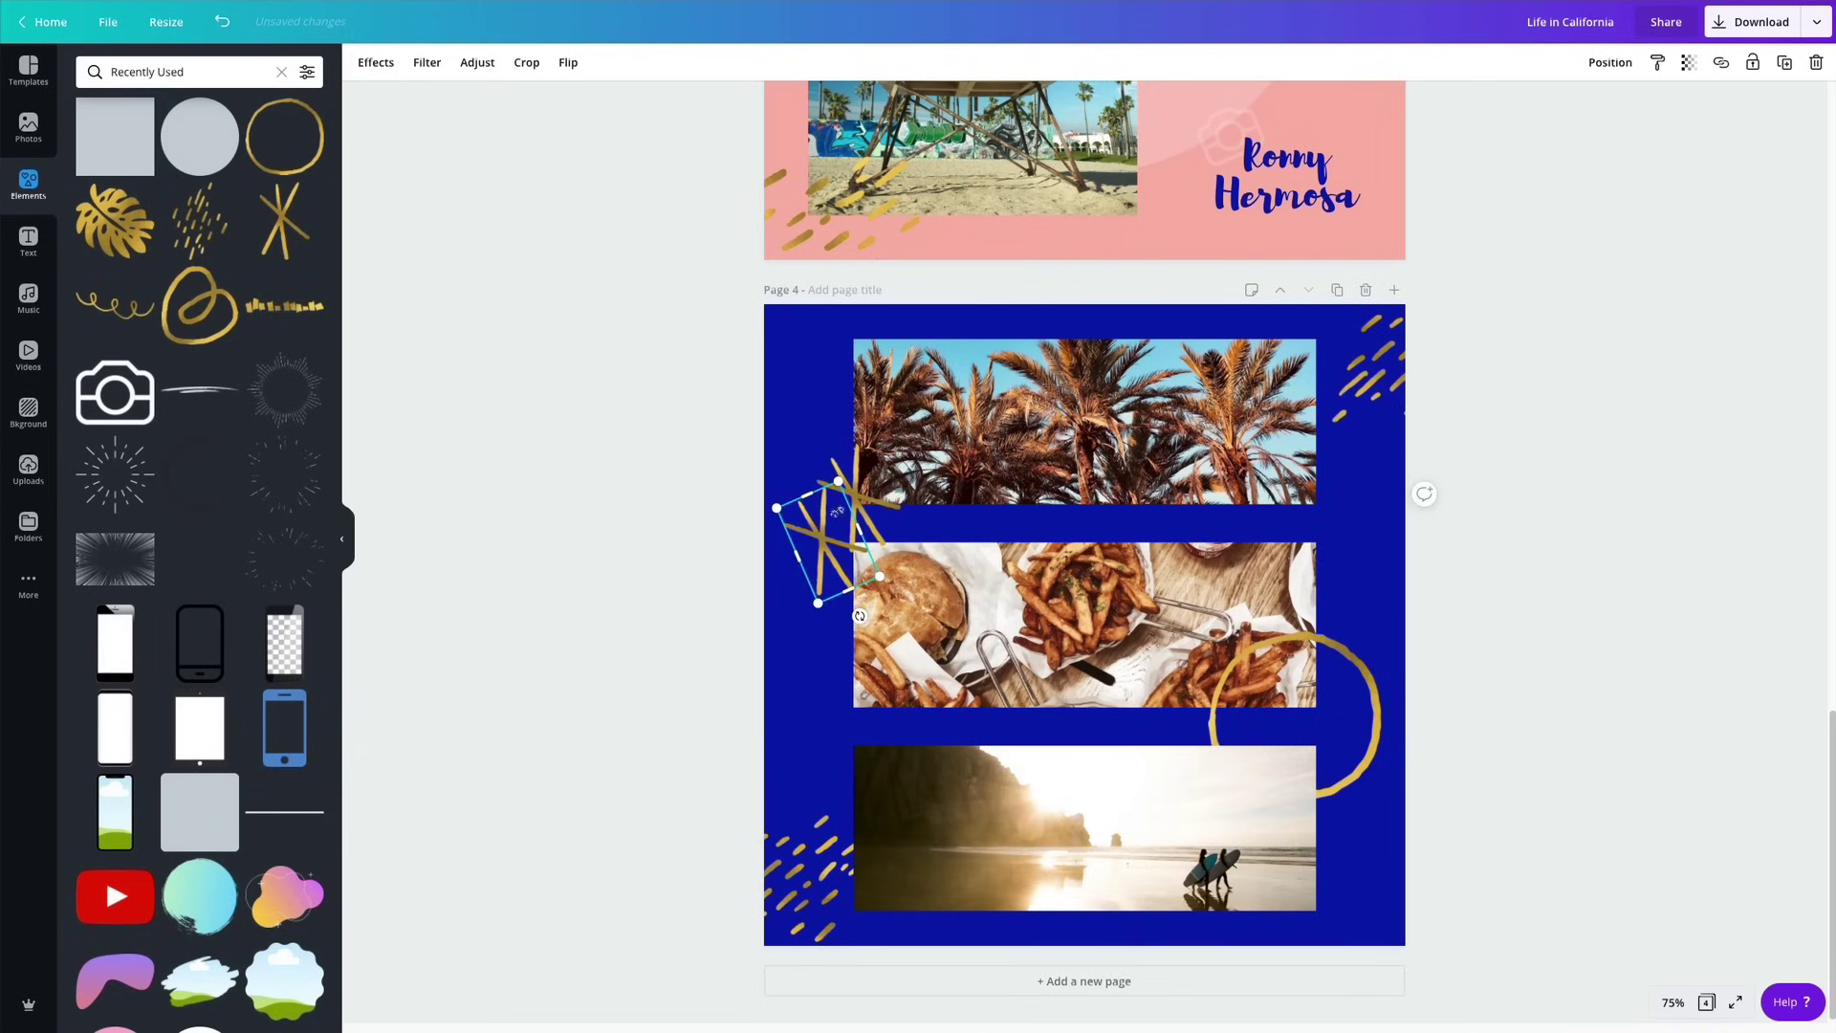
Place a much smaller gold X beside the food photo.
drag(837, 485, 823, 629)
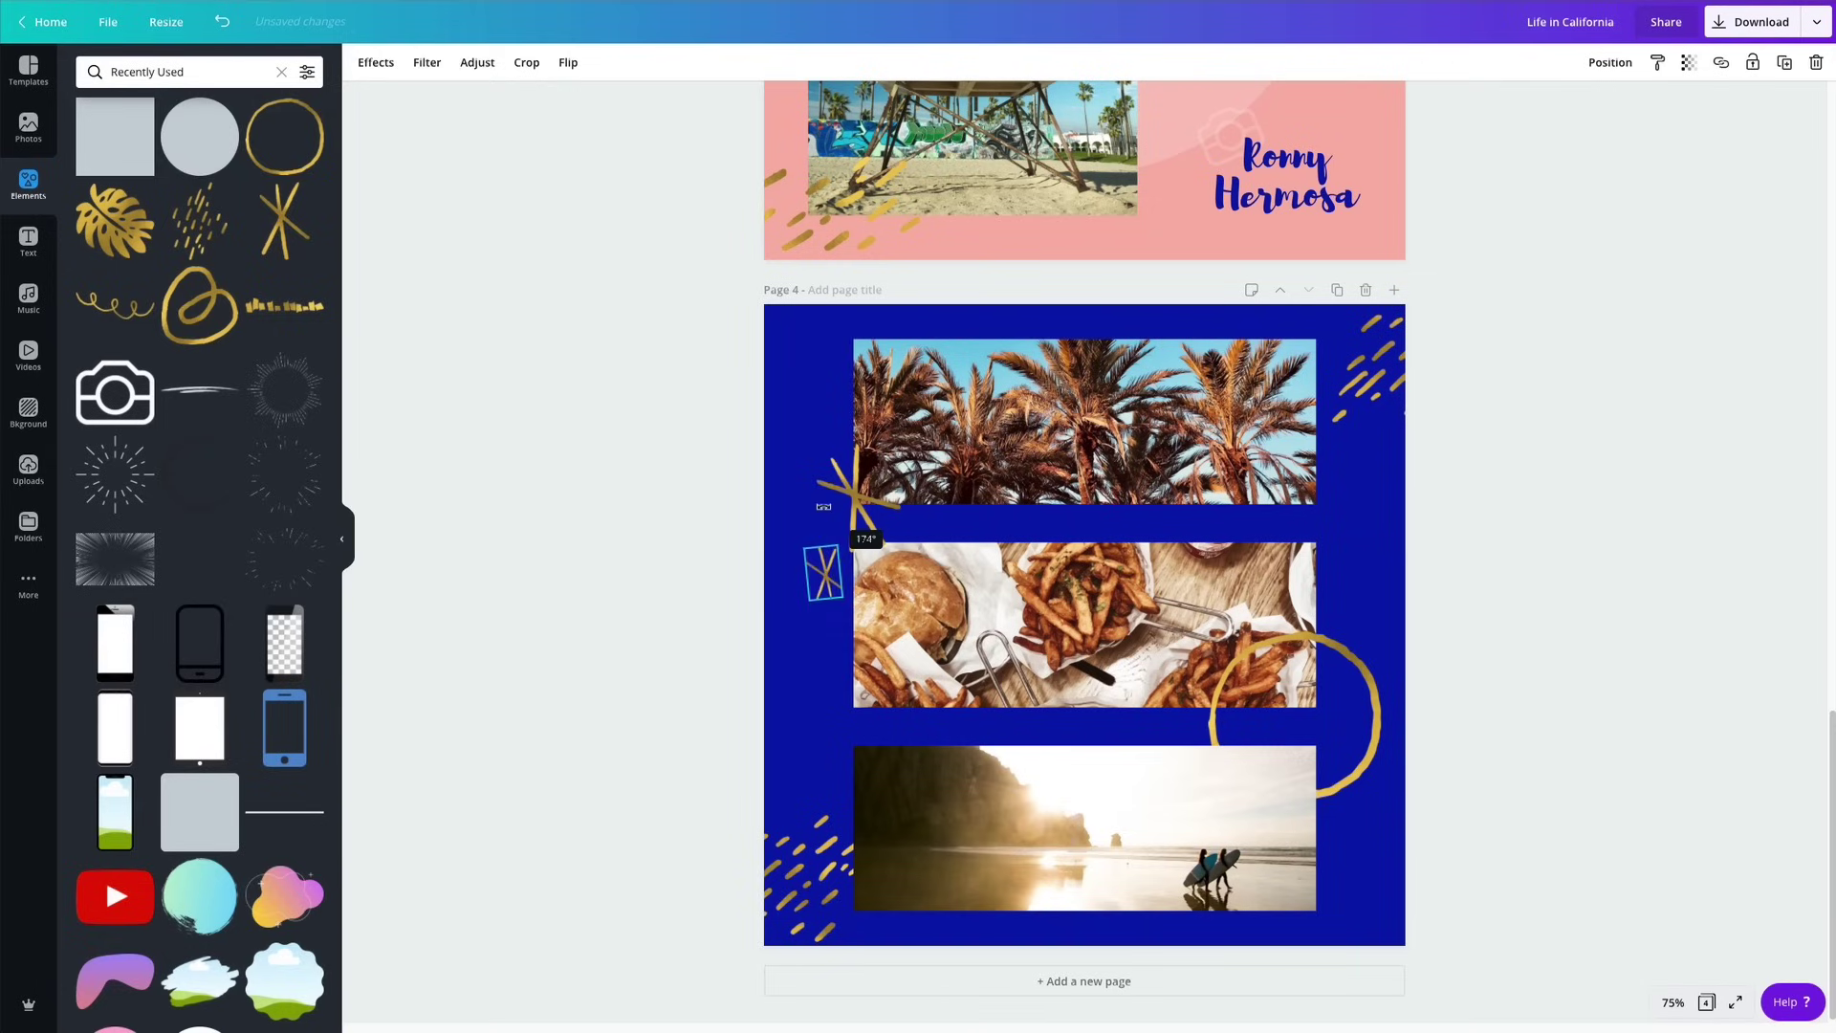
click(695, 584)
drag(832, 572, 819, 542)
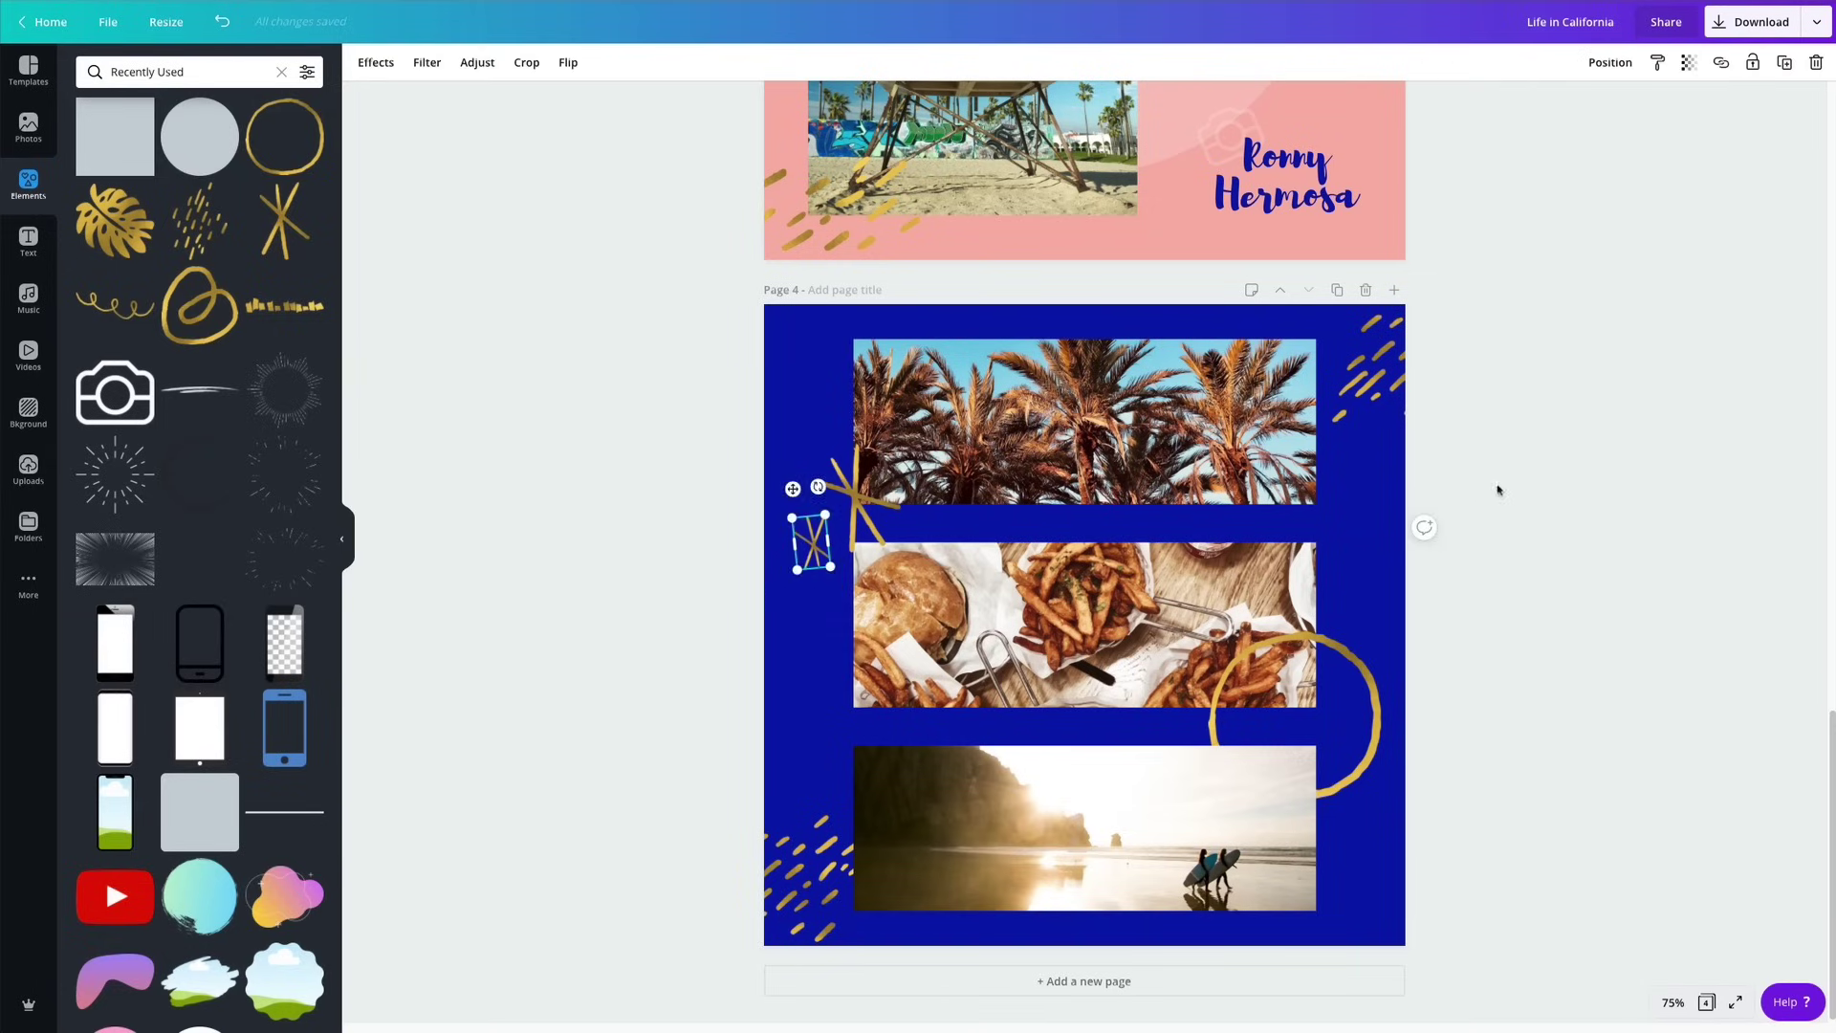
click(1495, 487)
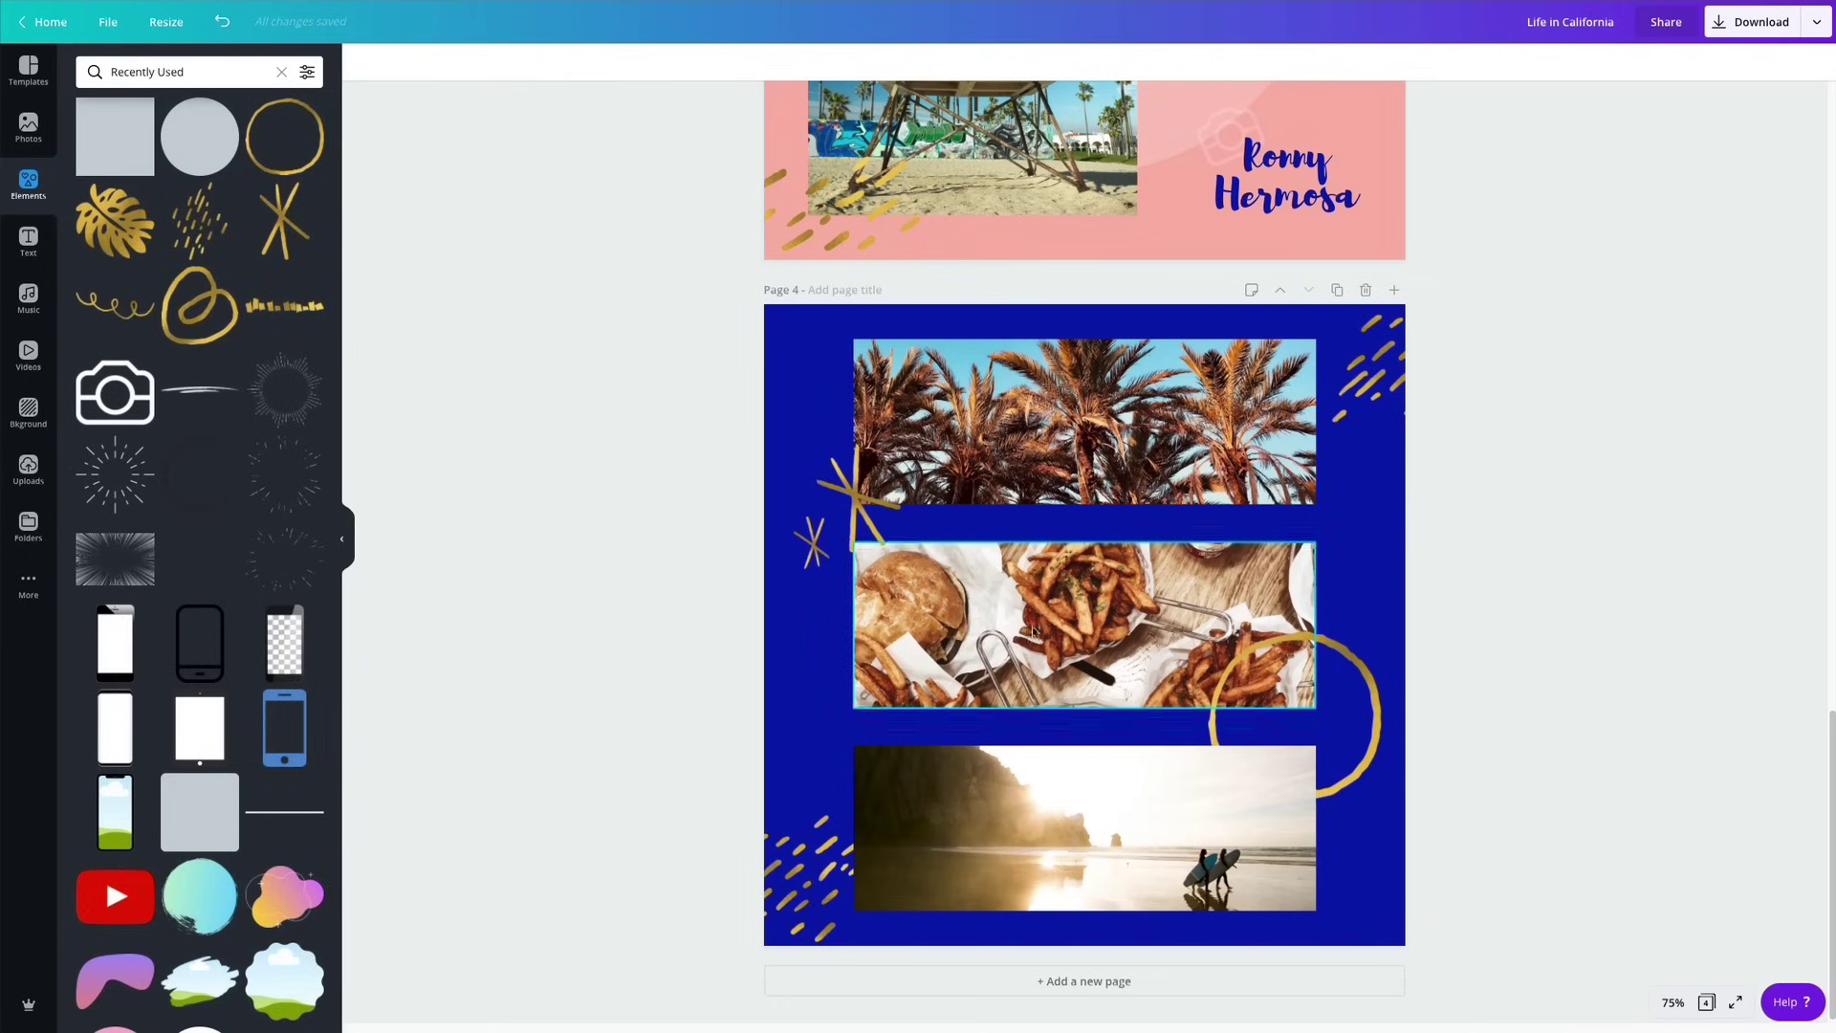
Add a paragraph text box in Ovo at size 20 and move it above the food photo.
click(1040, 524)
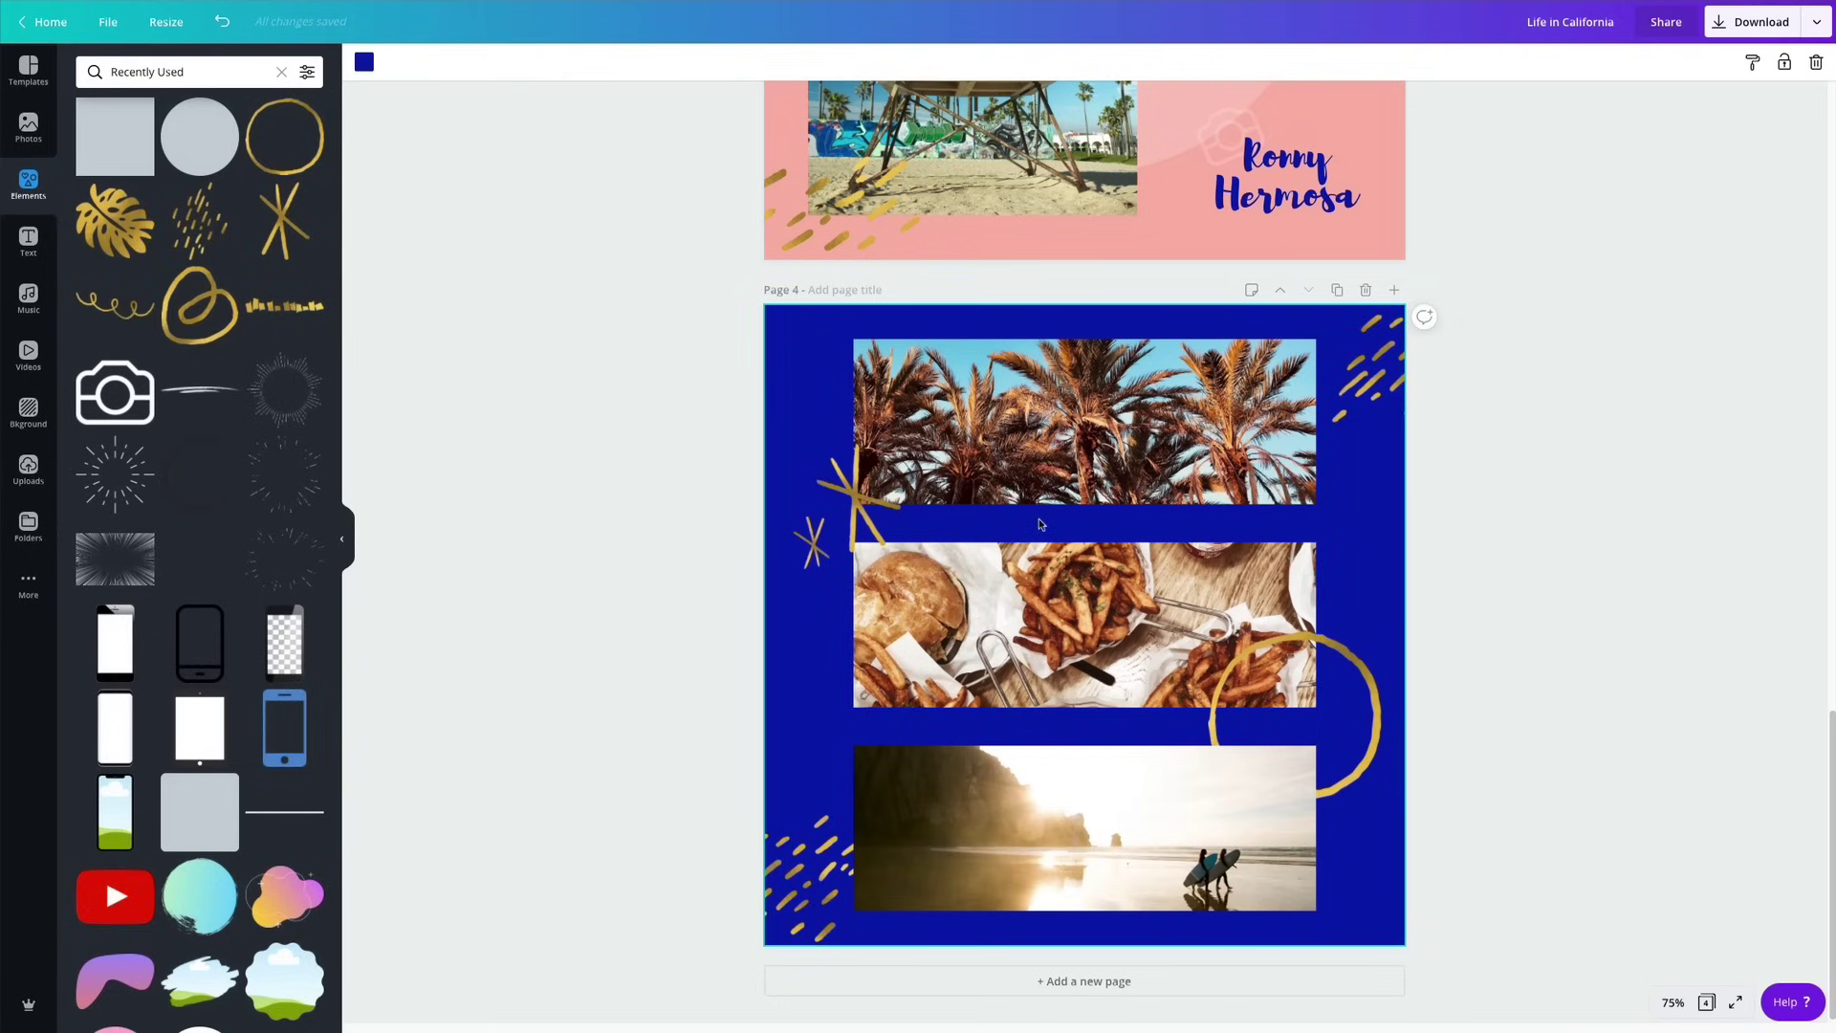
key(t)
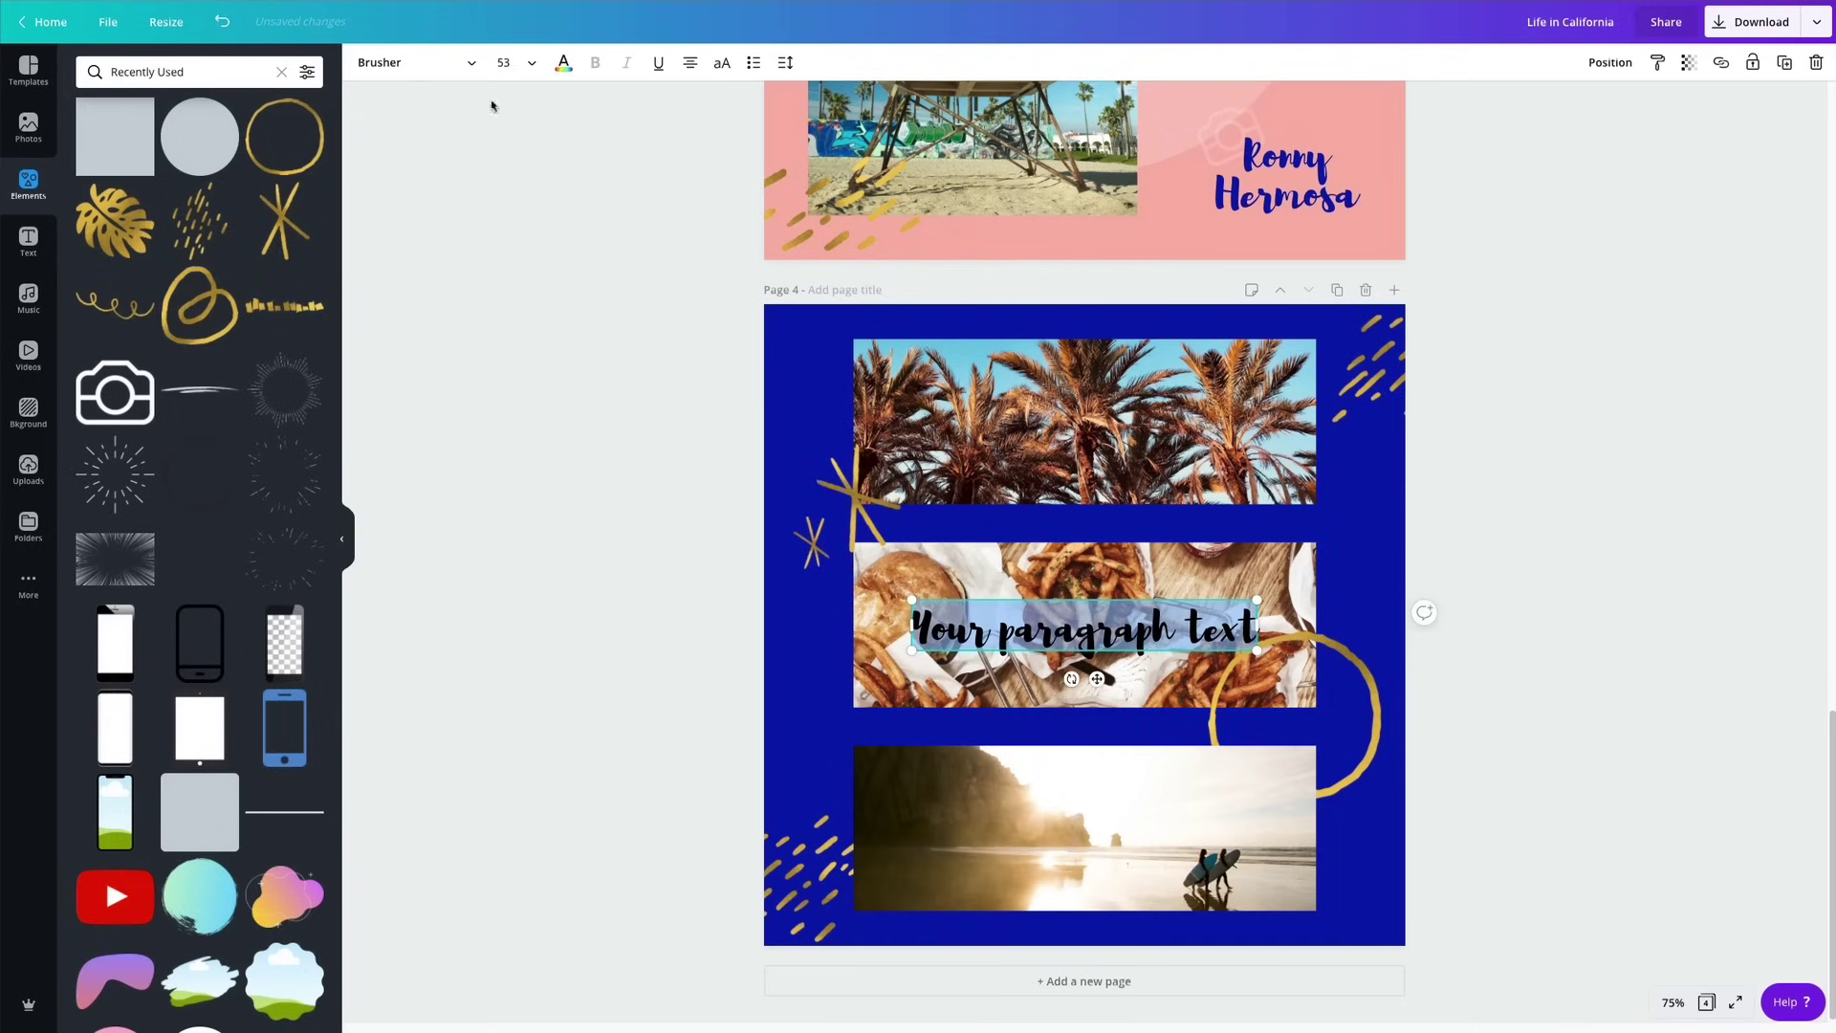
click(392, 65)
click(103, 113)
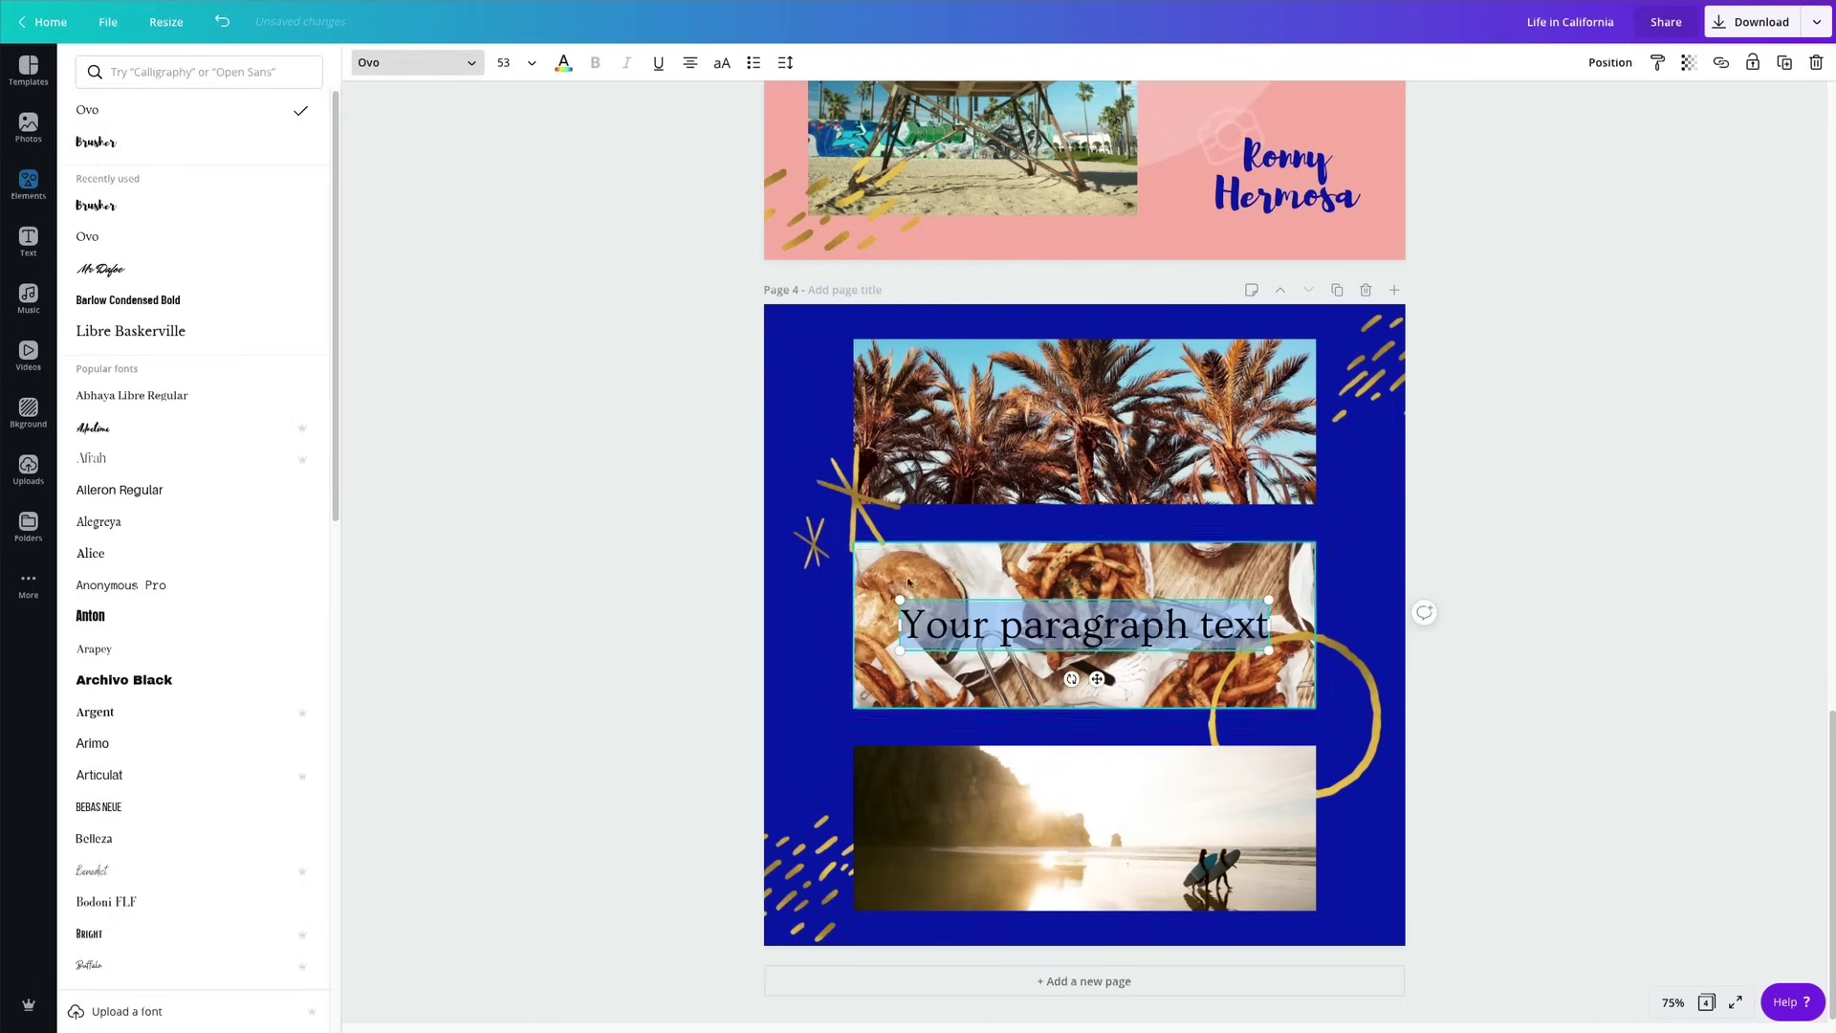
click(503, 63)
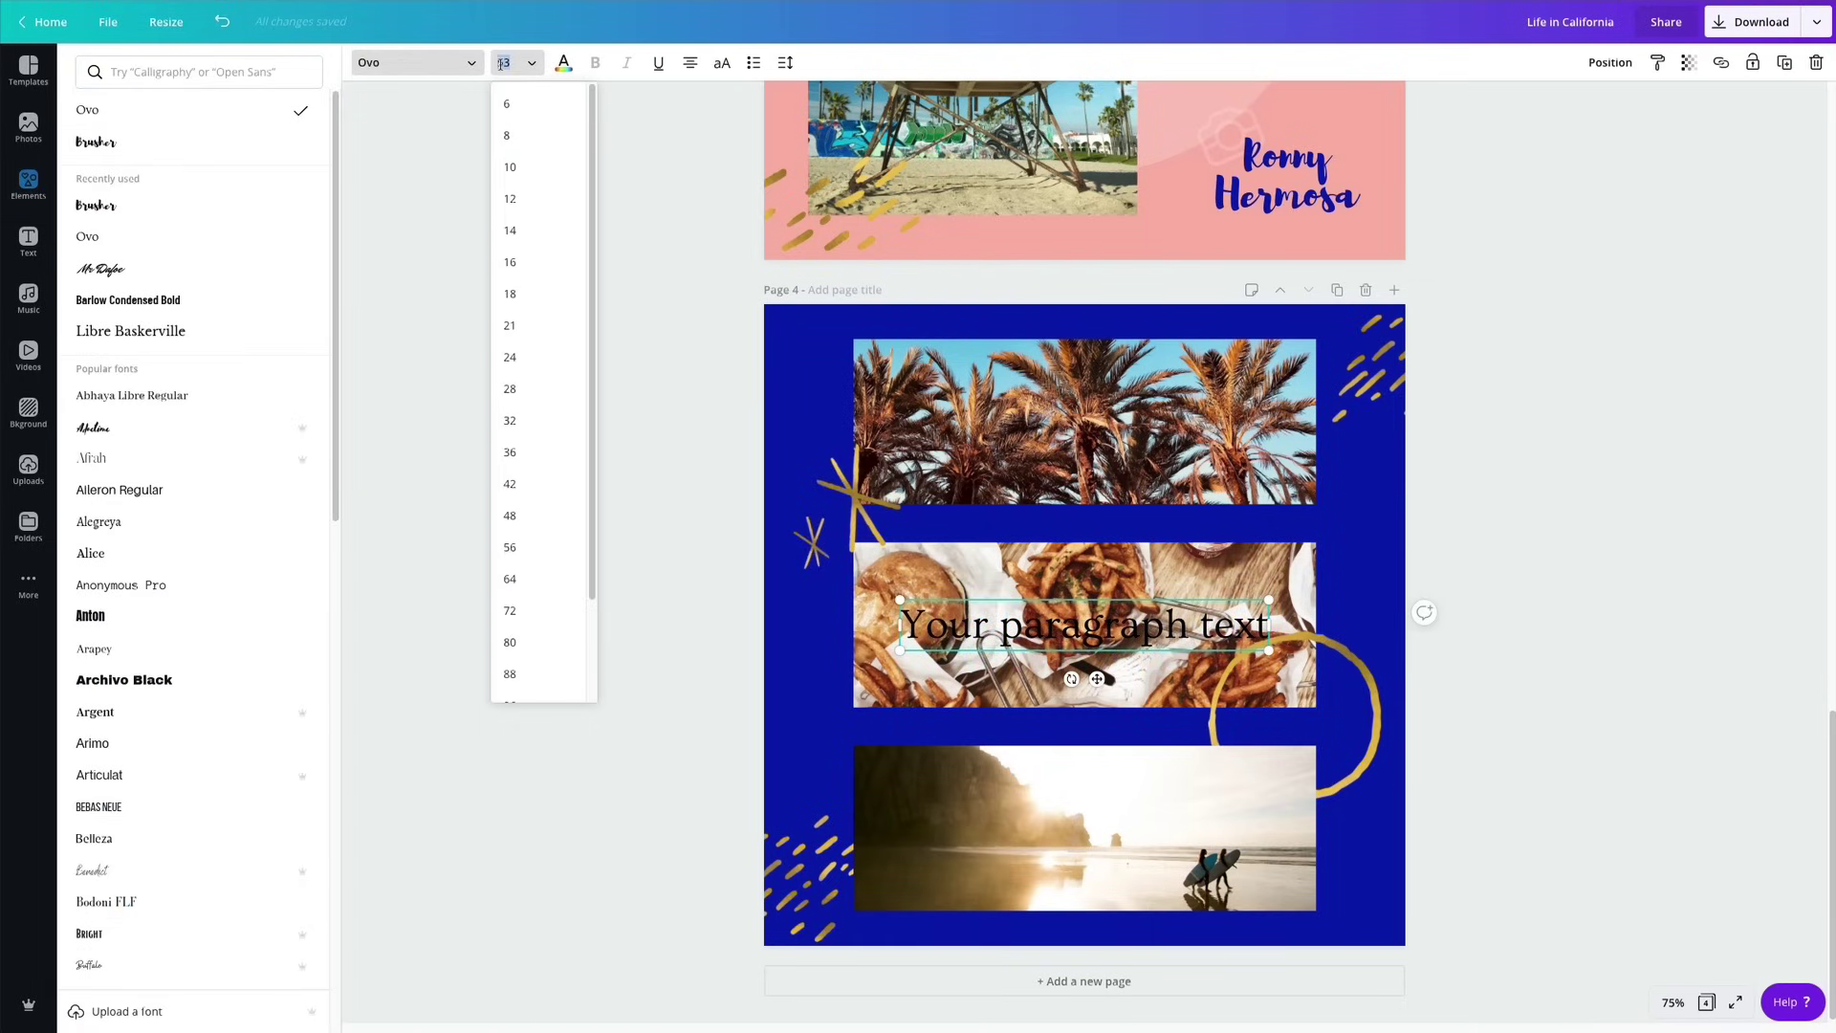
key(Return)
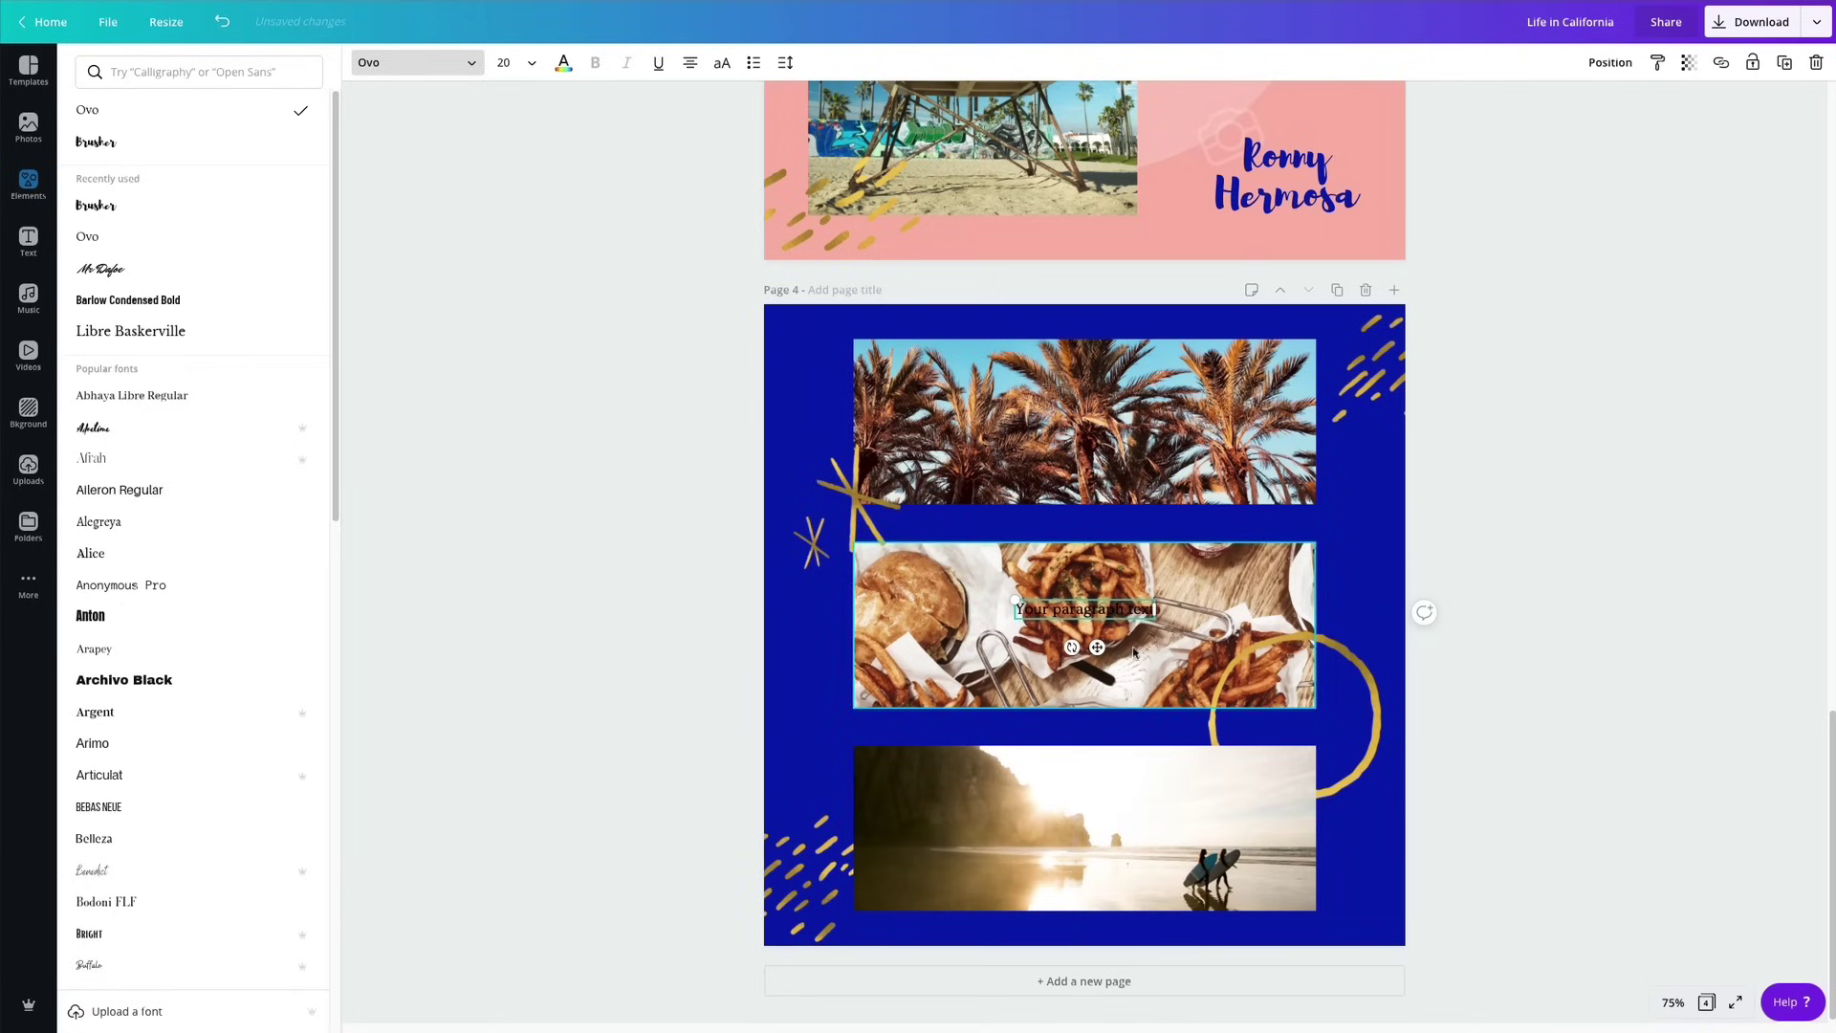
drag(1097, 647, 1099, 569)
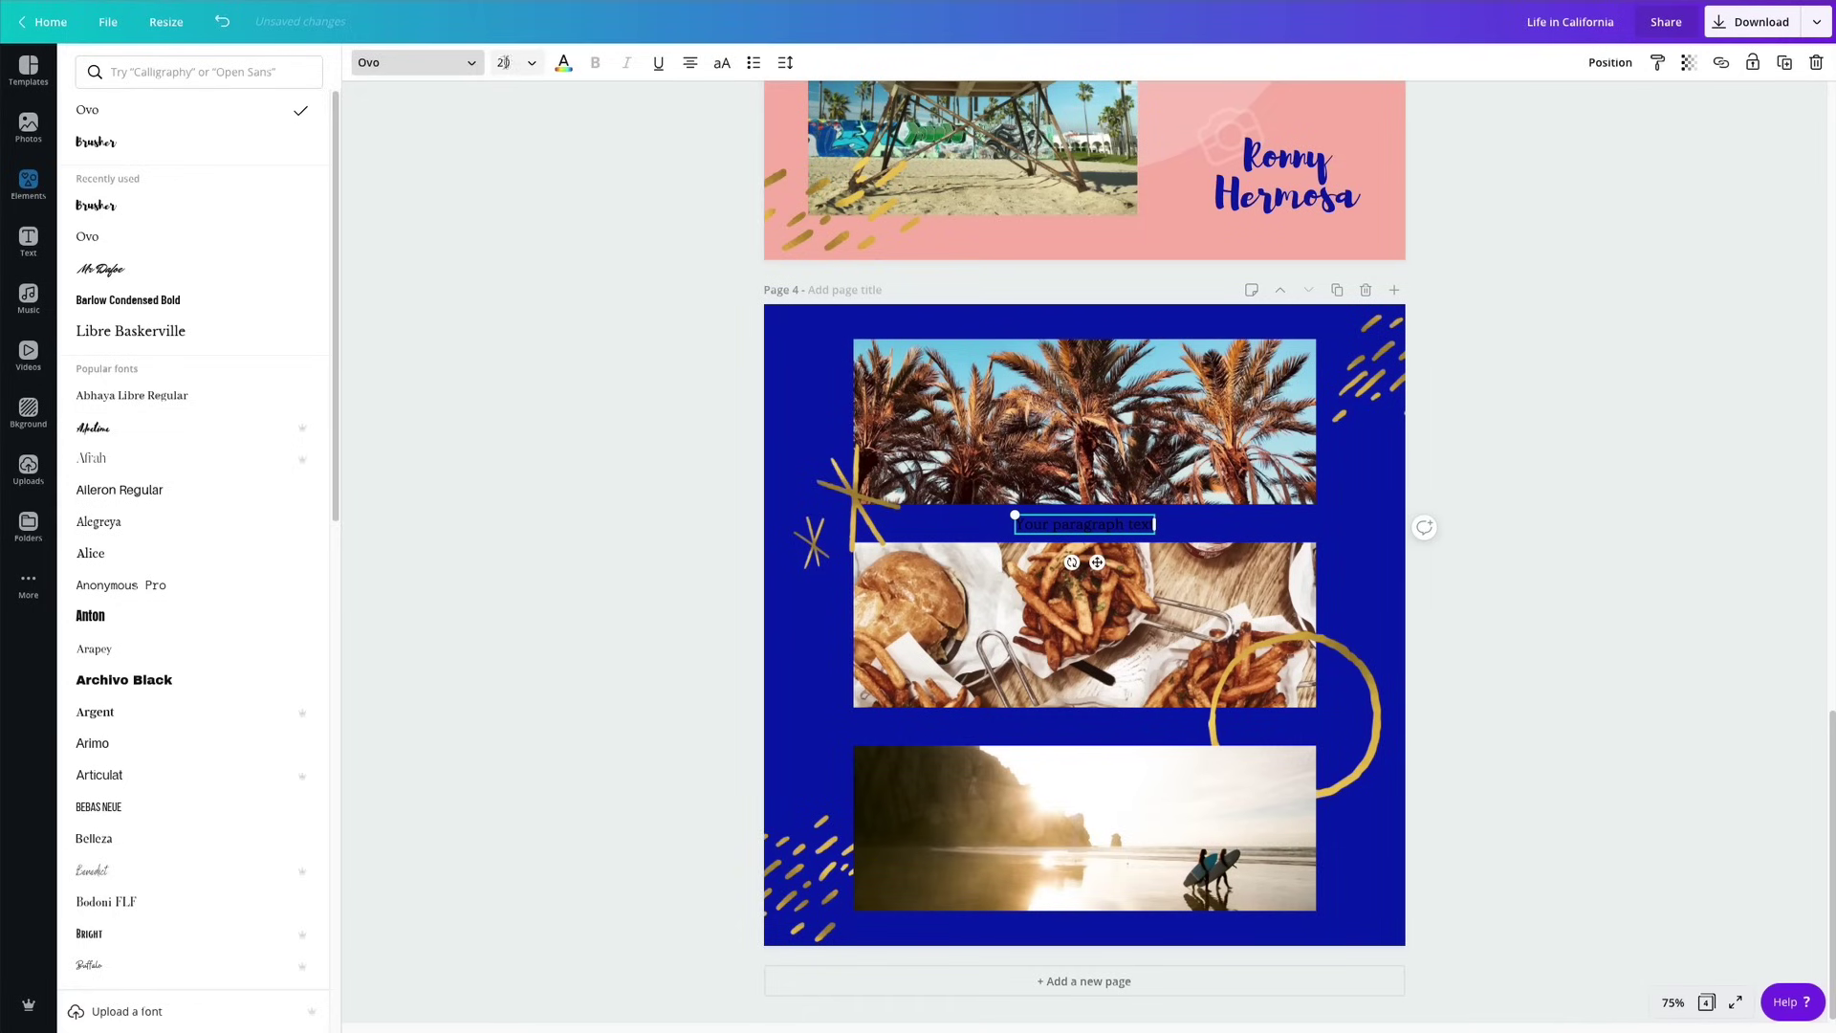
Make the caption white and uppercase with letter spacing 200, and place a copy under the beach photo.
click(563, 63)
click(220, 229)
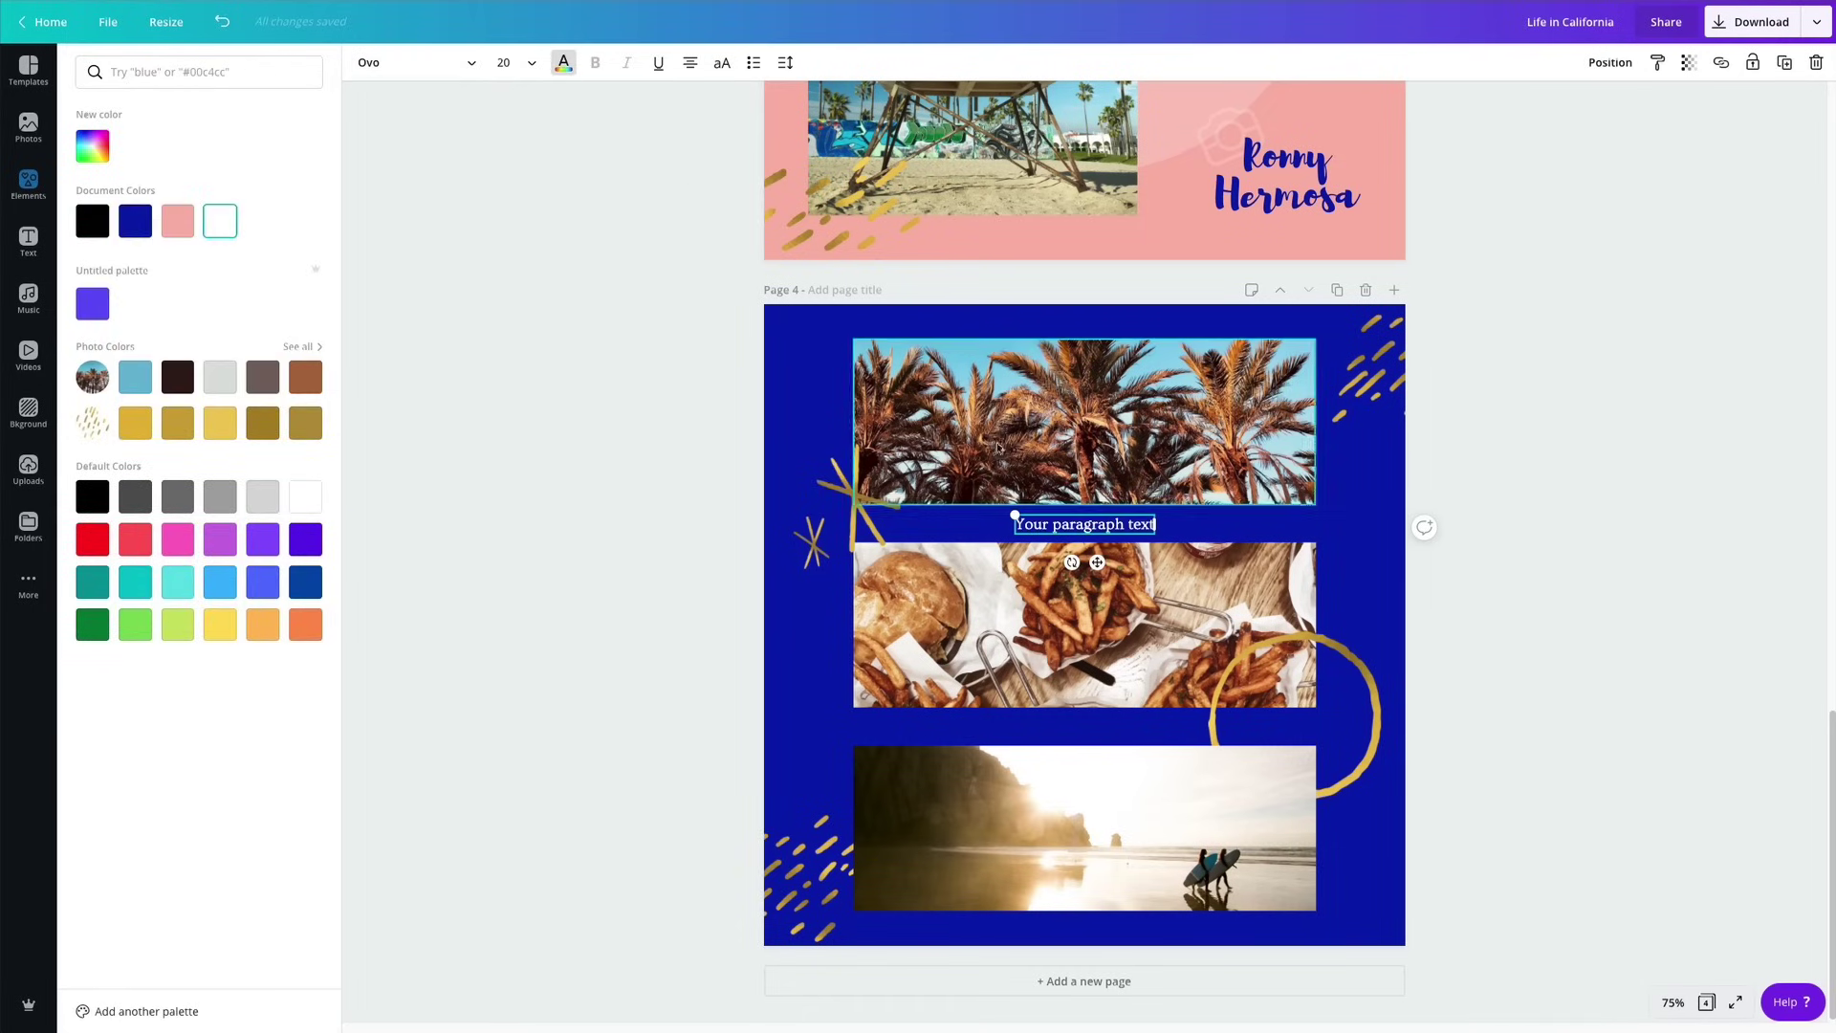
click(722, 64)
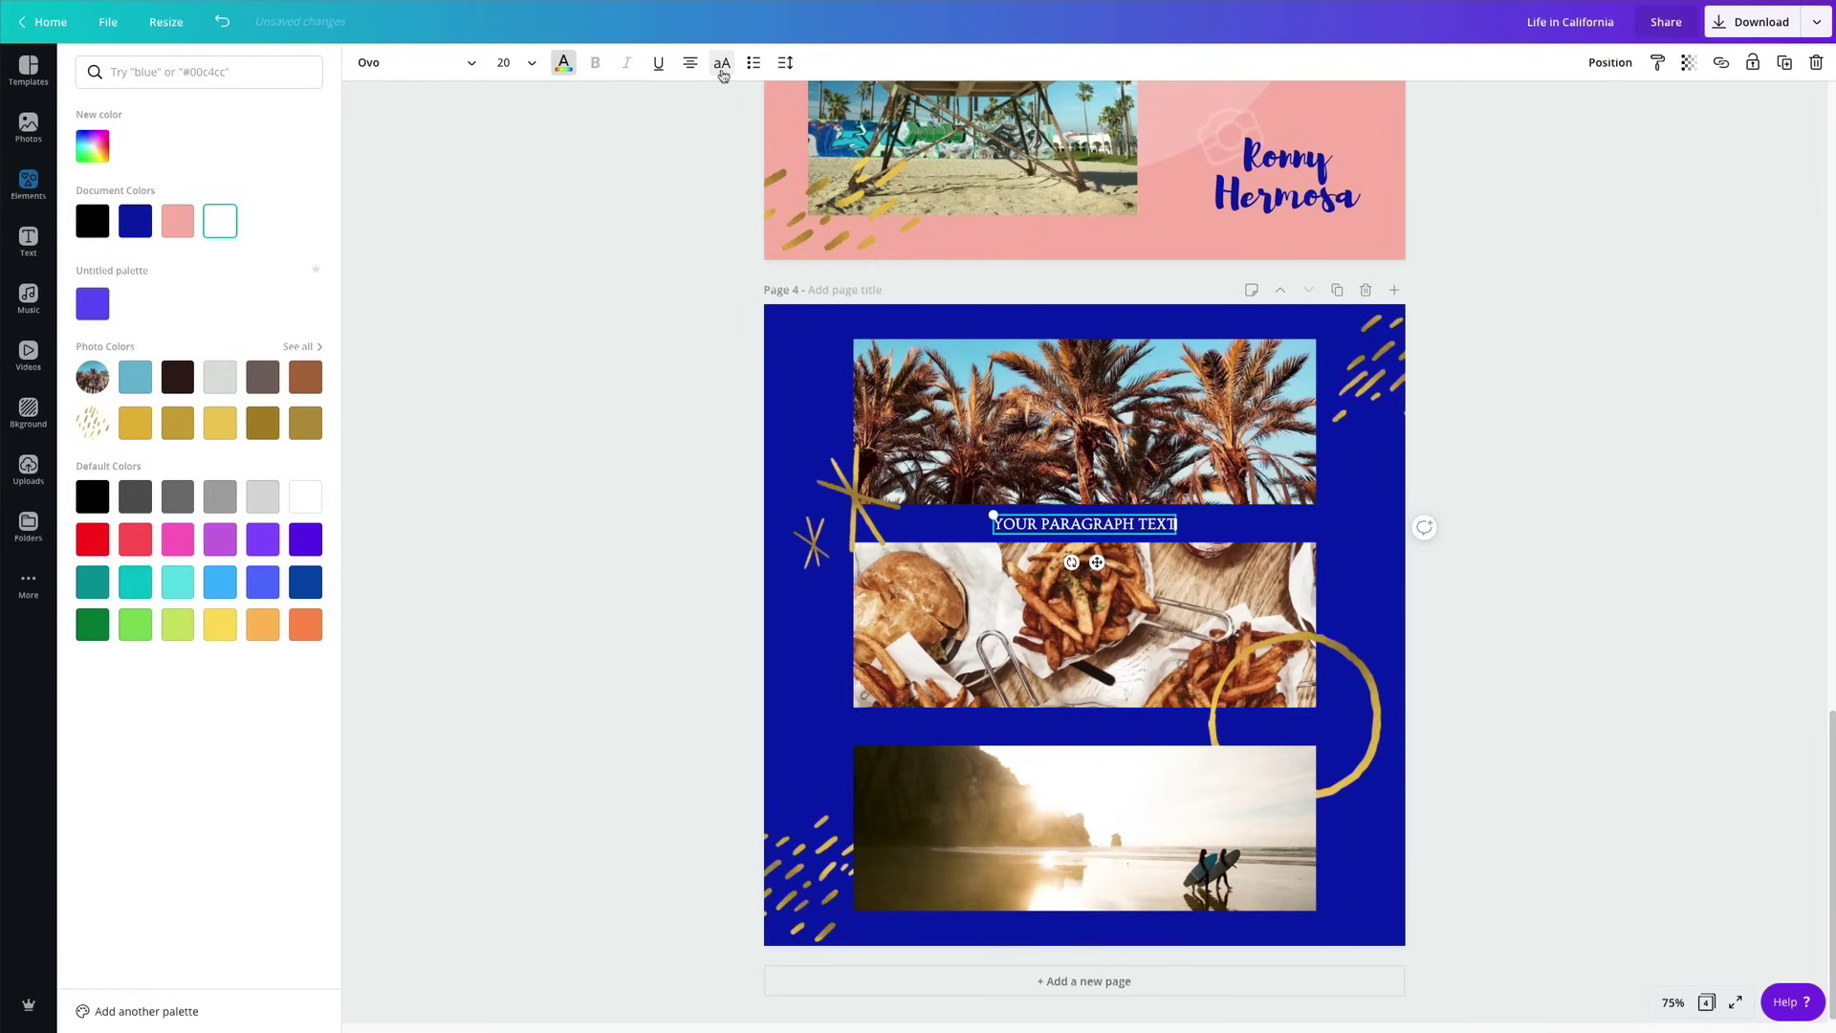
click(784, 64)
drag(887, 114, 903, 116)
click(986, 111)
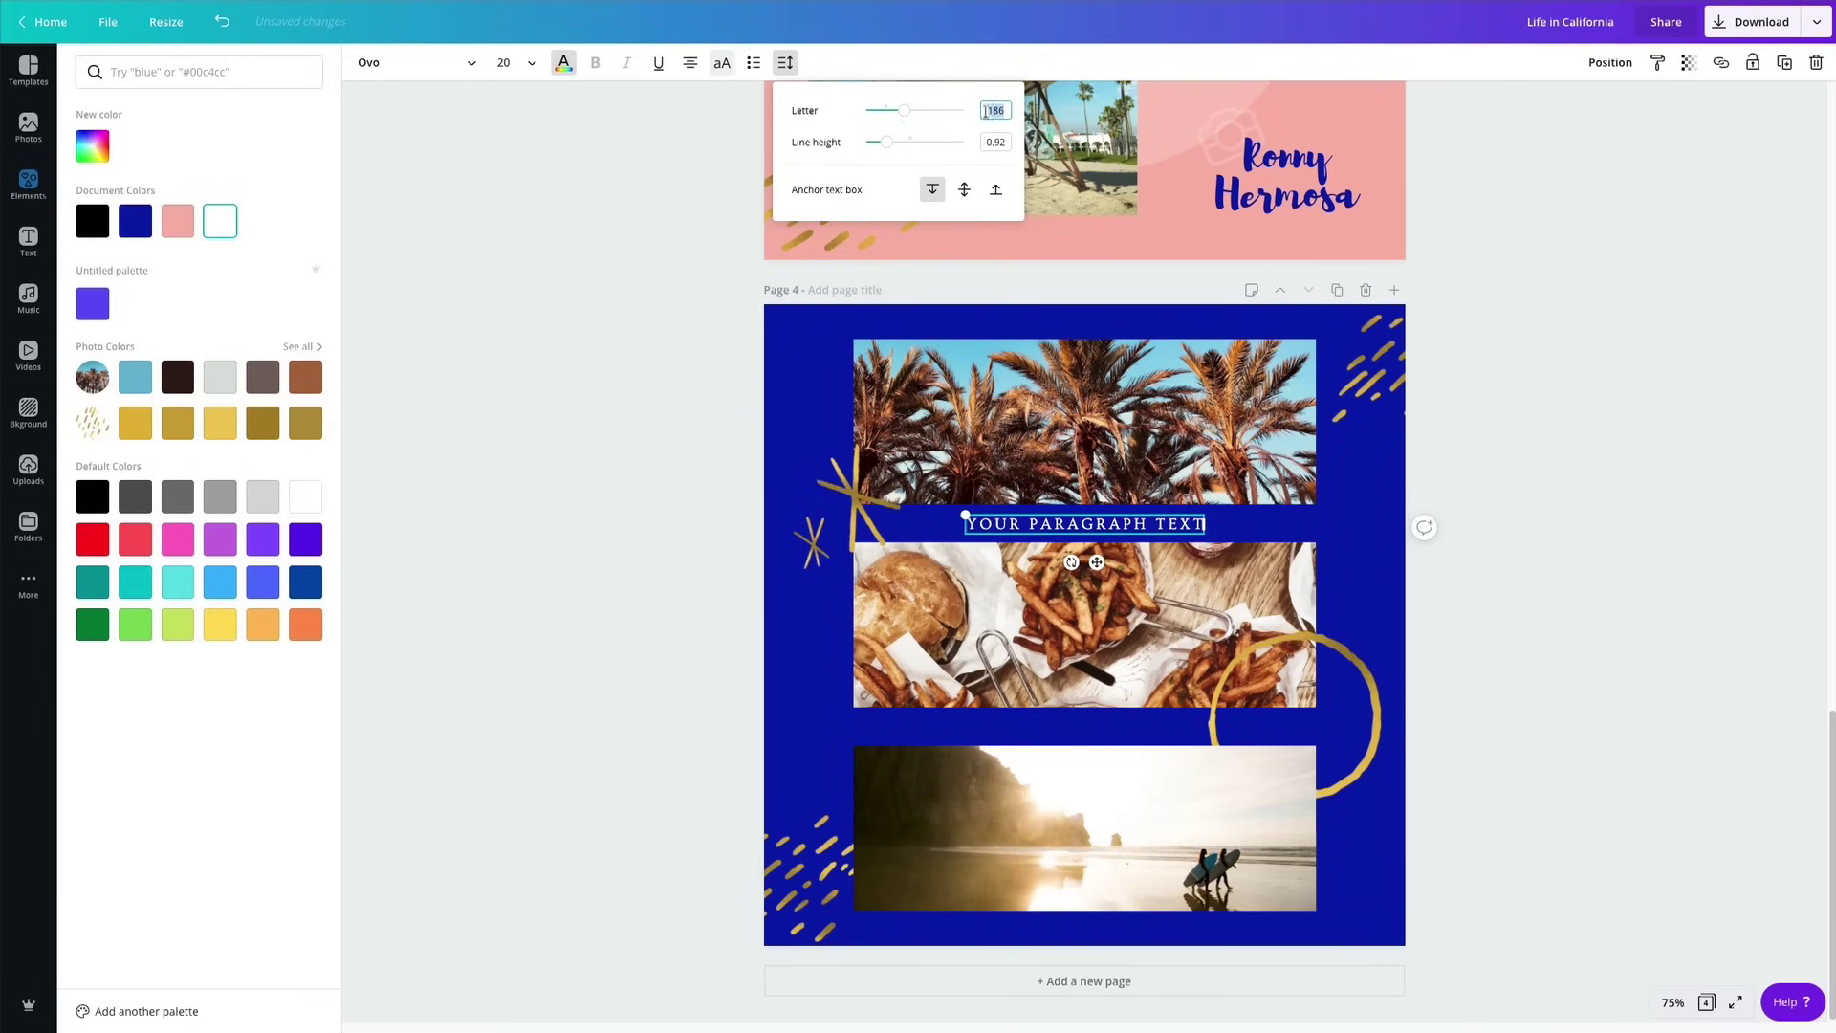
key(Return)
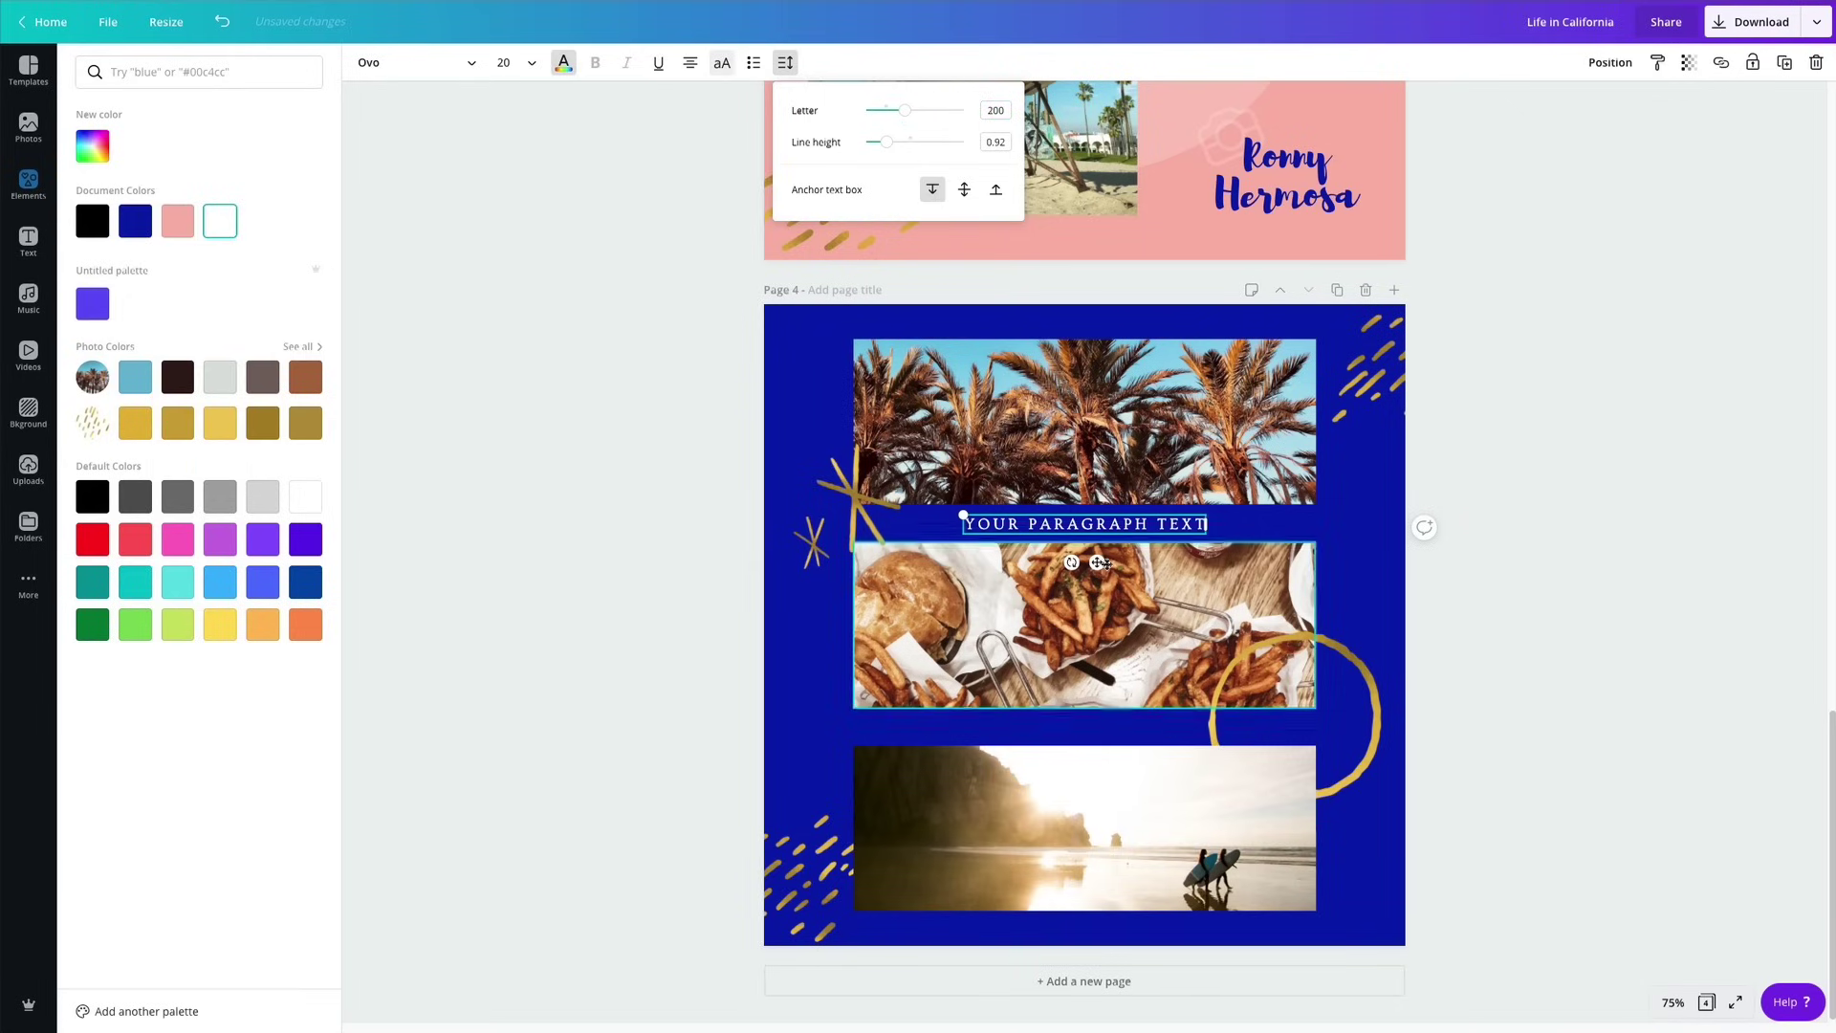
click(1490, 532)
drag(1106, 525, 1102, 934)
click(1585, 570)
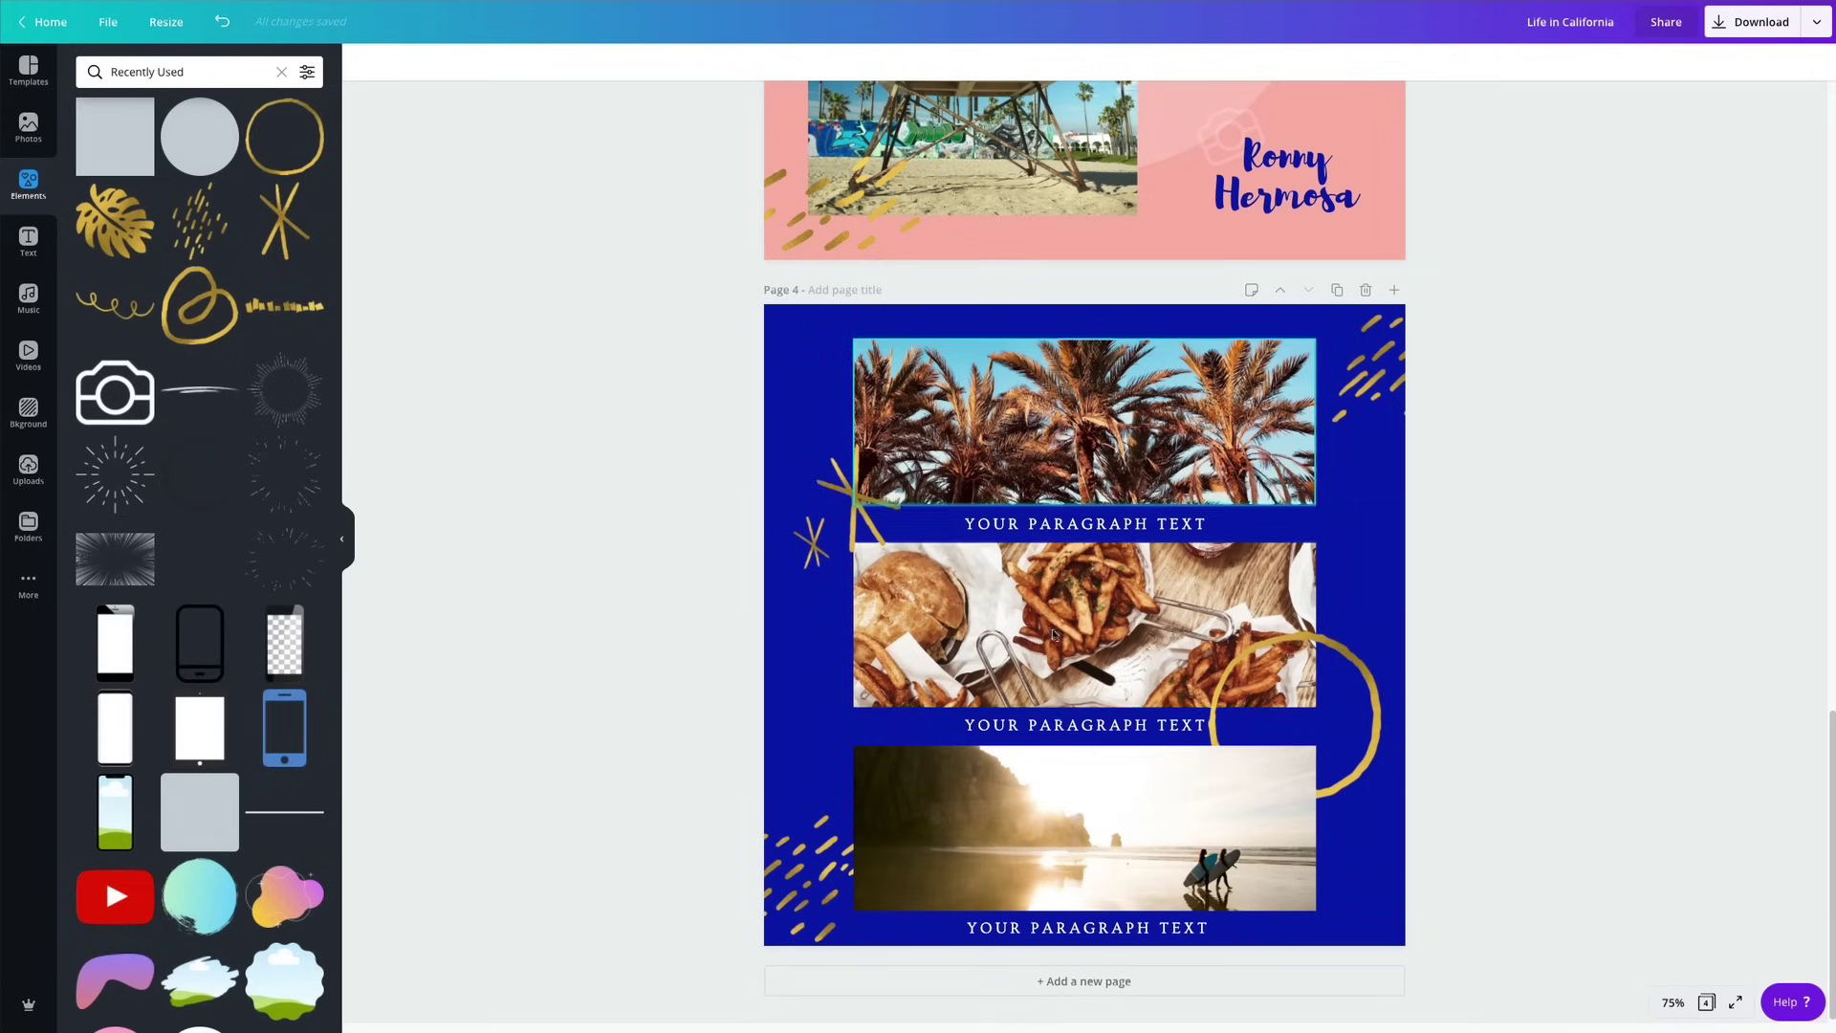
Unlock the palm photo, shrink the photo-and-caption group slightly and shift it higher.
drag(1107, 285, 1112, 349)
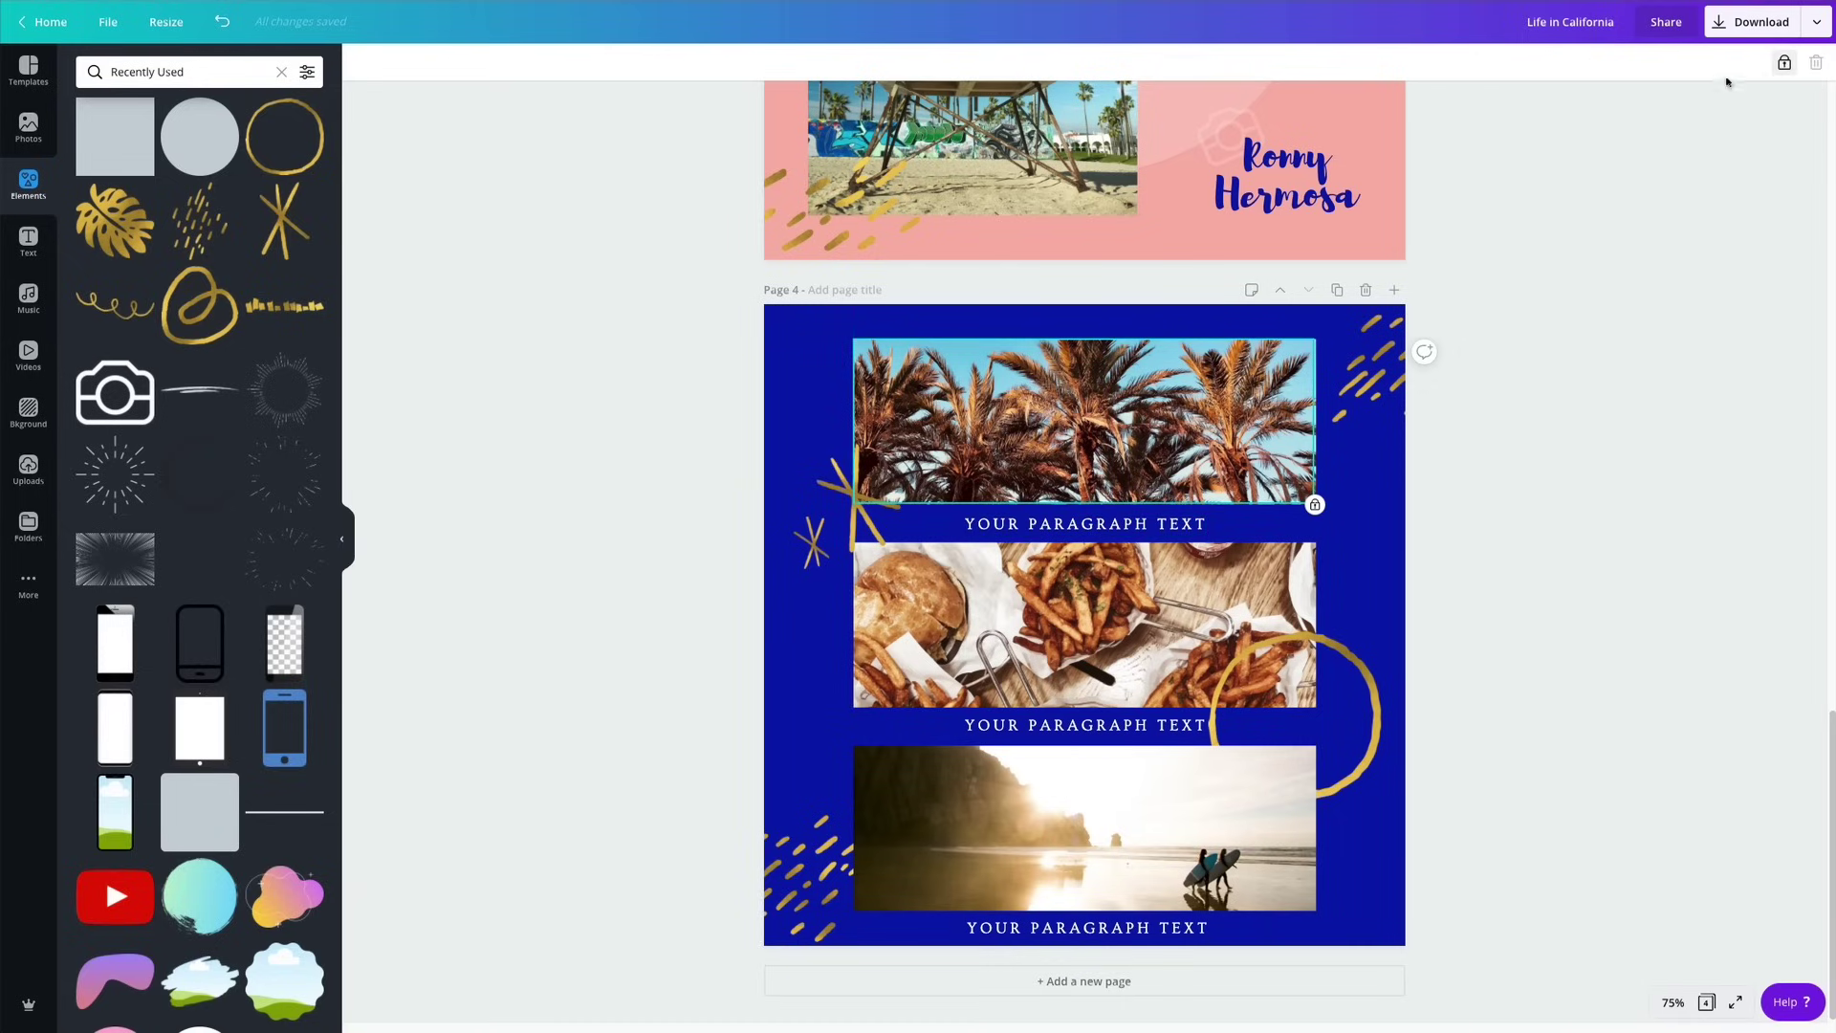
click(1785, 63)
drag(1043, 274, 1088, 952)
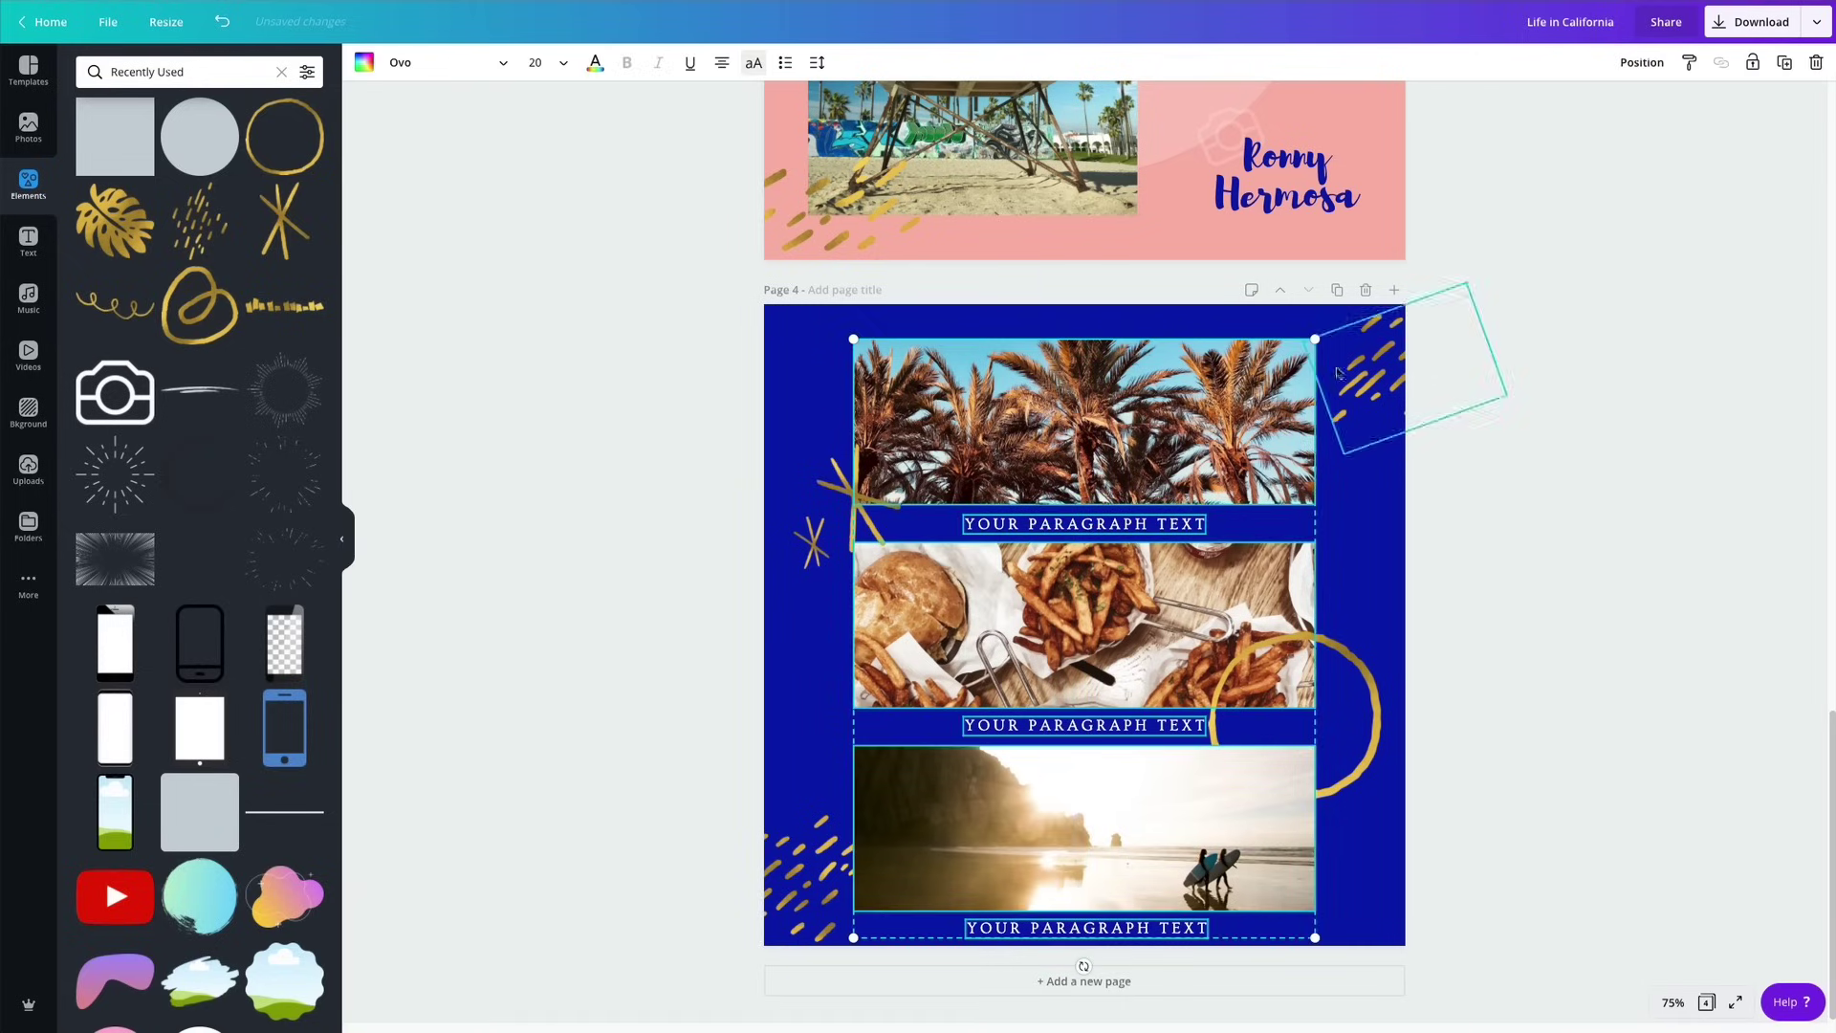
drag(1315, 338, 1294, 366)
drag(1124, 463, 1132, 439)
click(1435, 509)
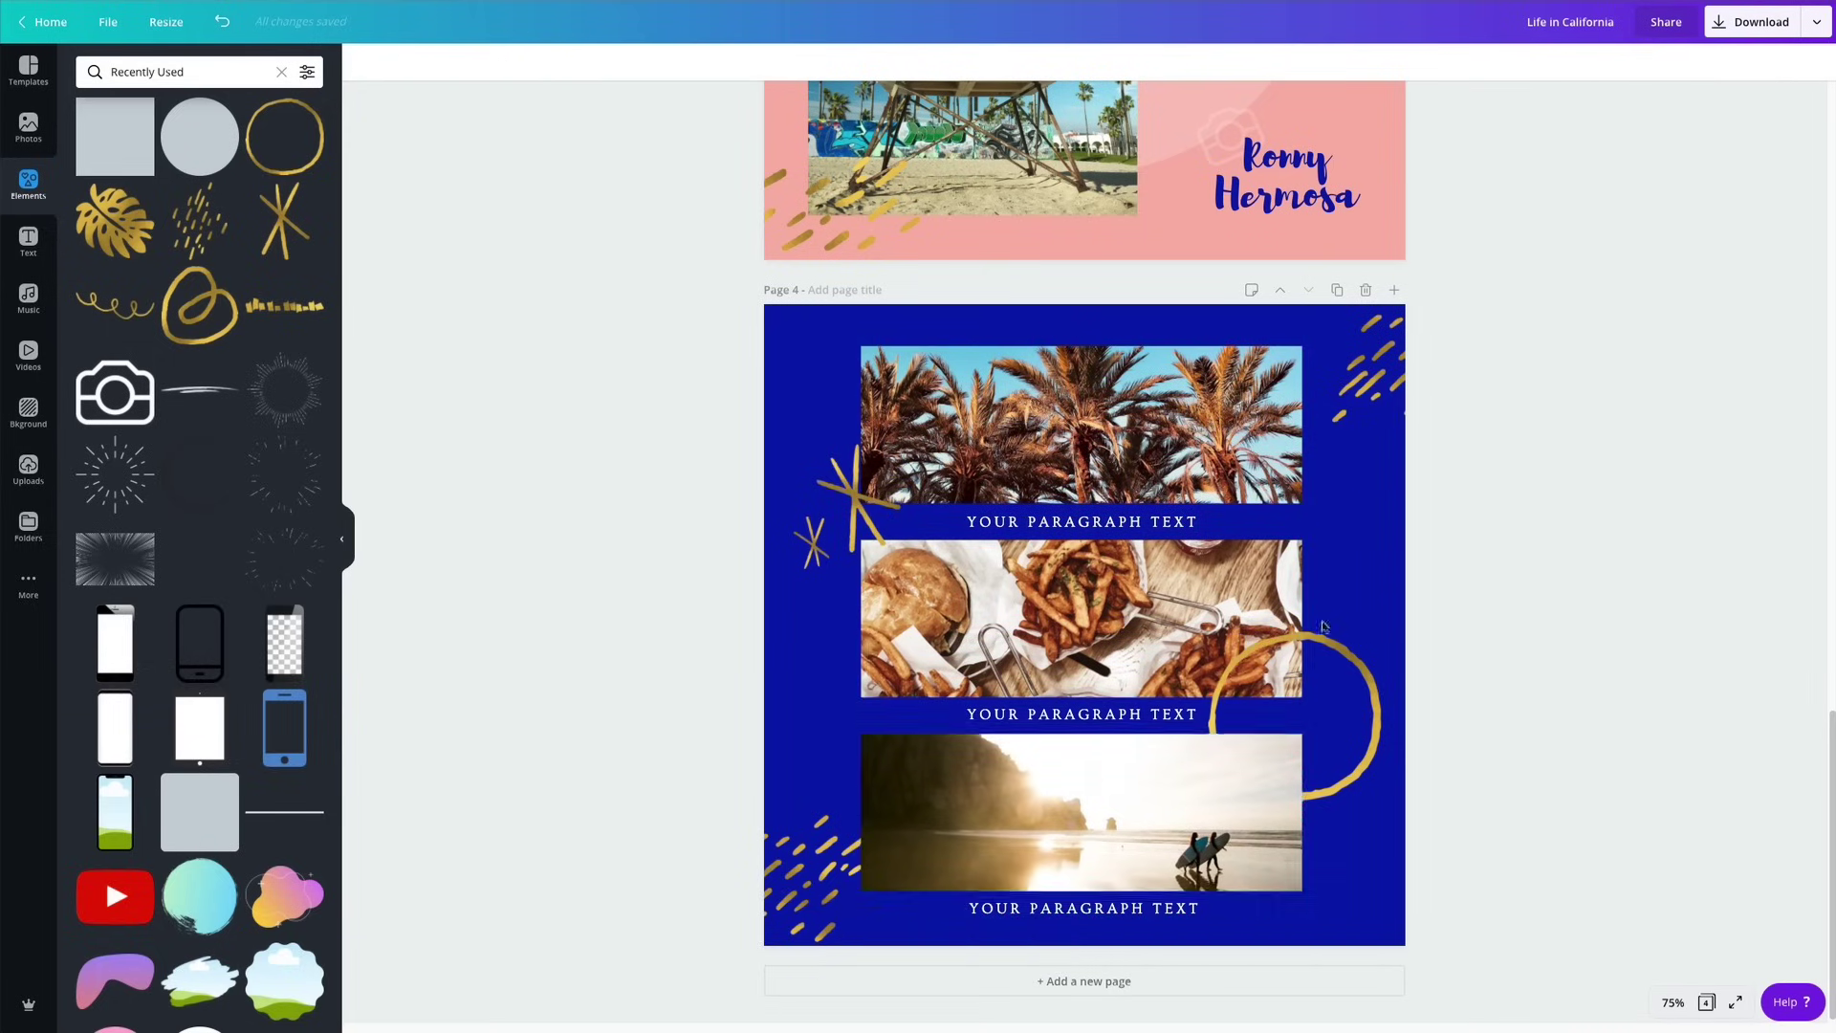
drag(1095, 903, 1093, 915)
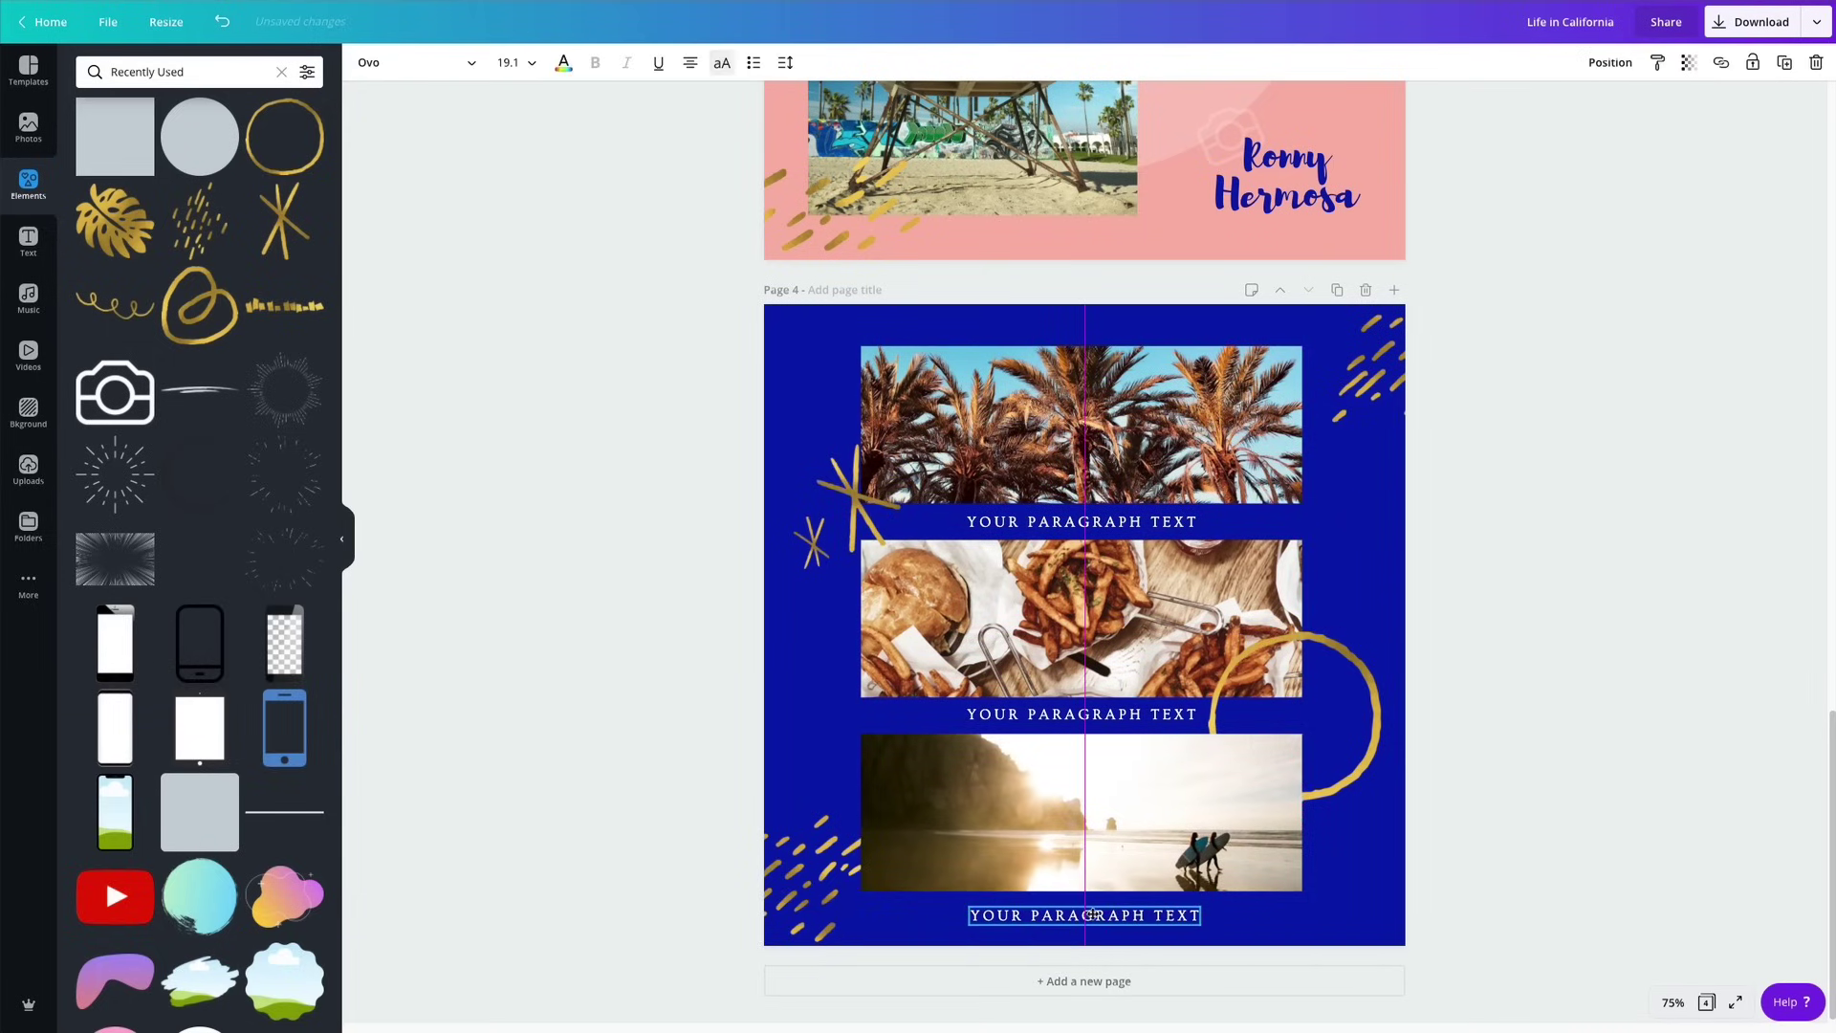
click(1526, 561)
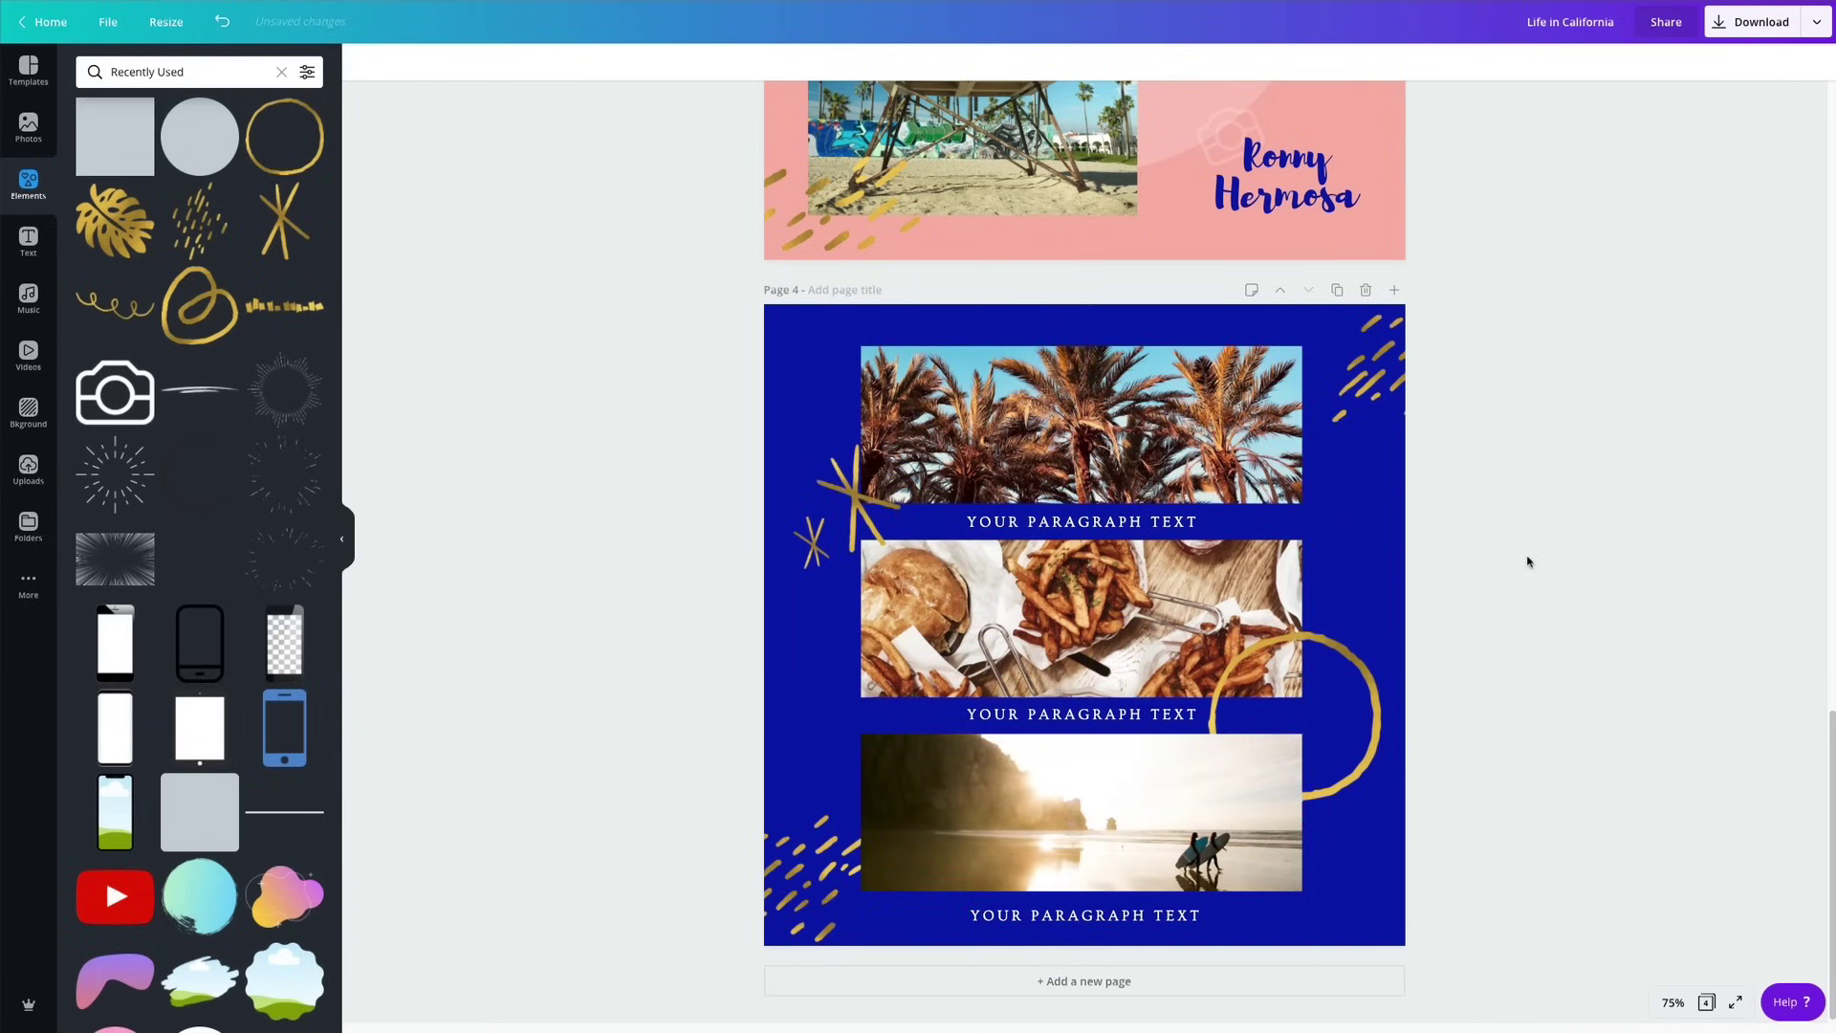
Retype the captions as THE WEATHER, THE FOOD and THE CULTURE, then open the page grid overview.
click(1057, 519)
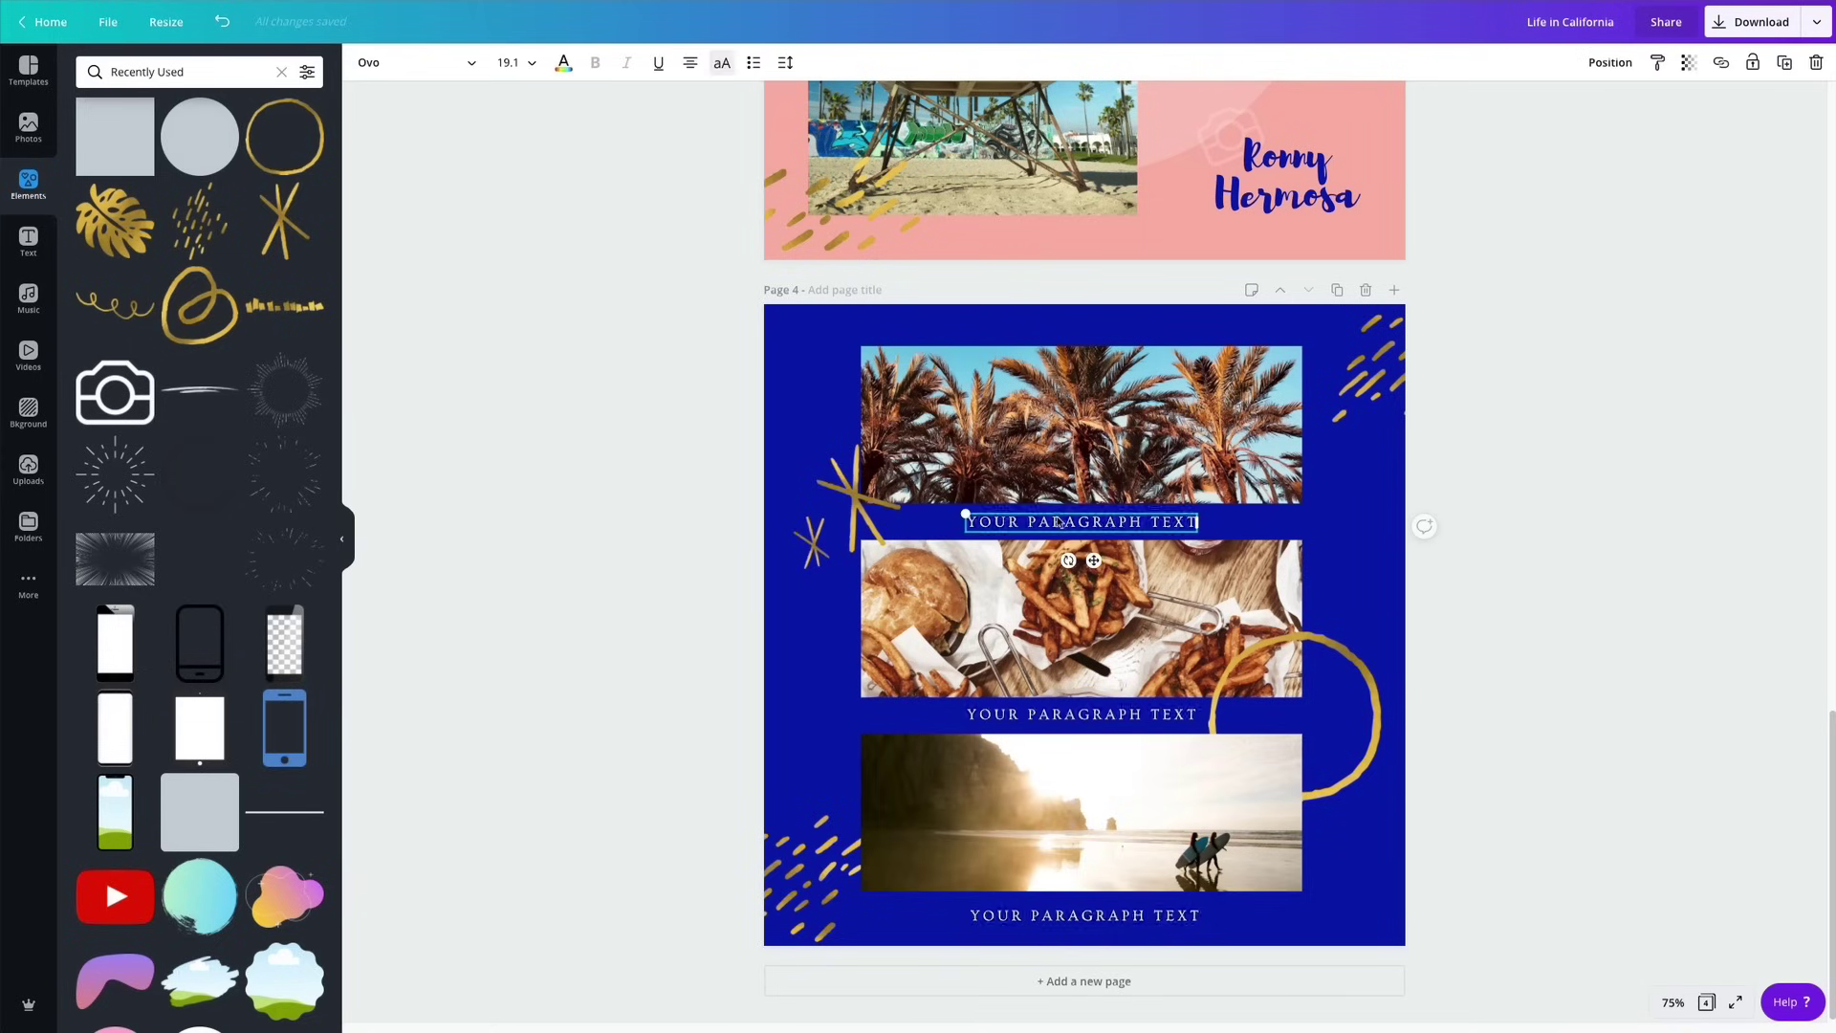
double_click(1057, 517)
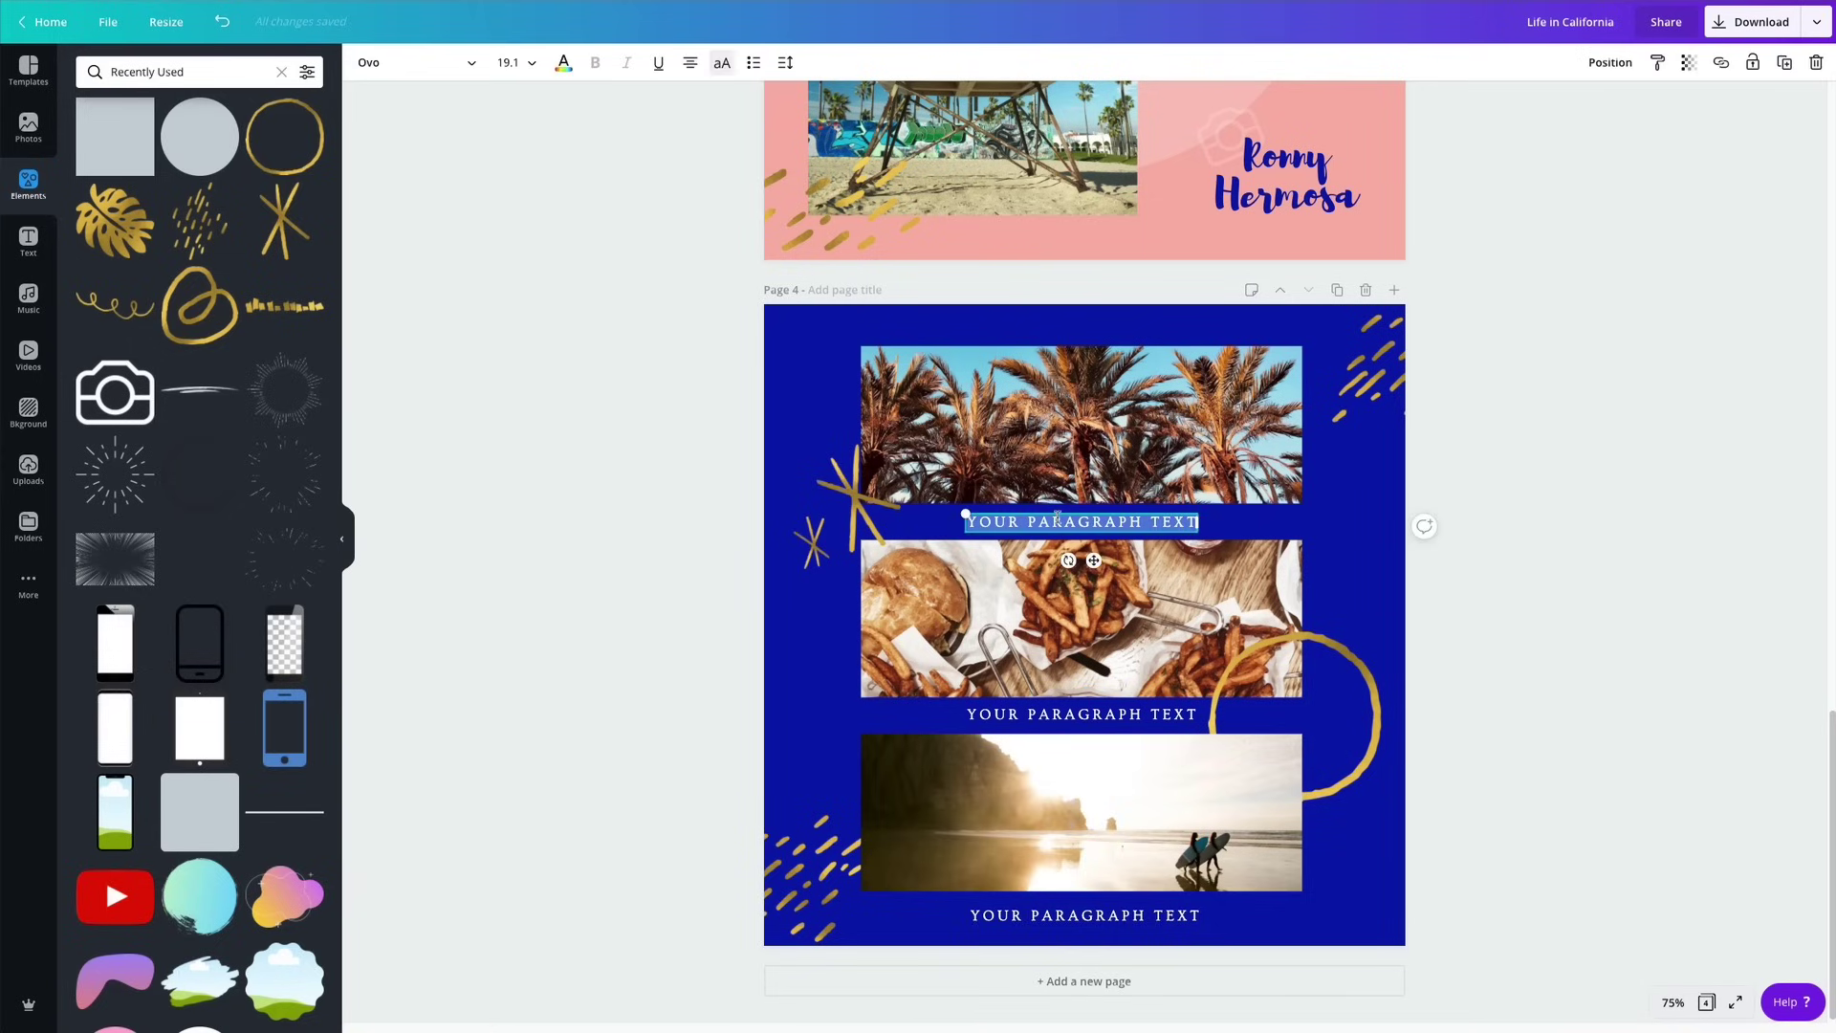
text(THE WEATHER)
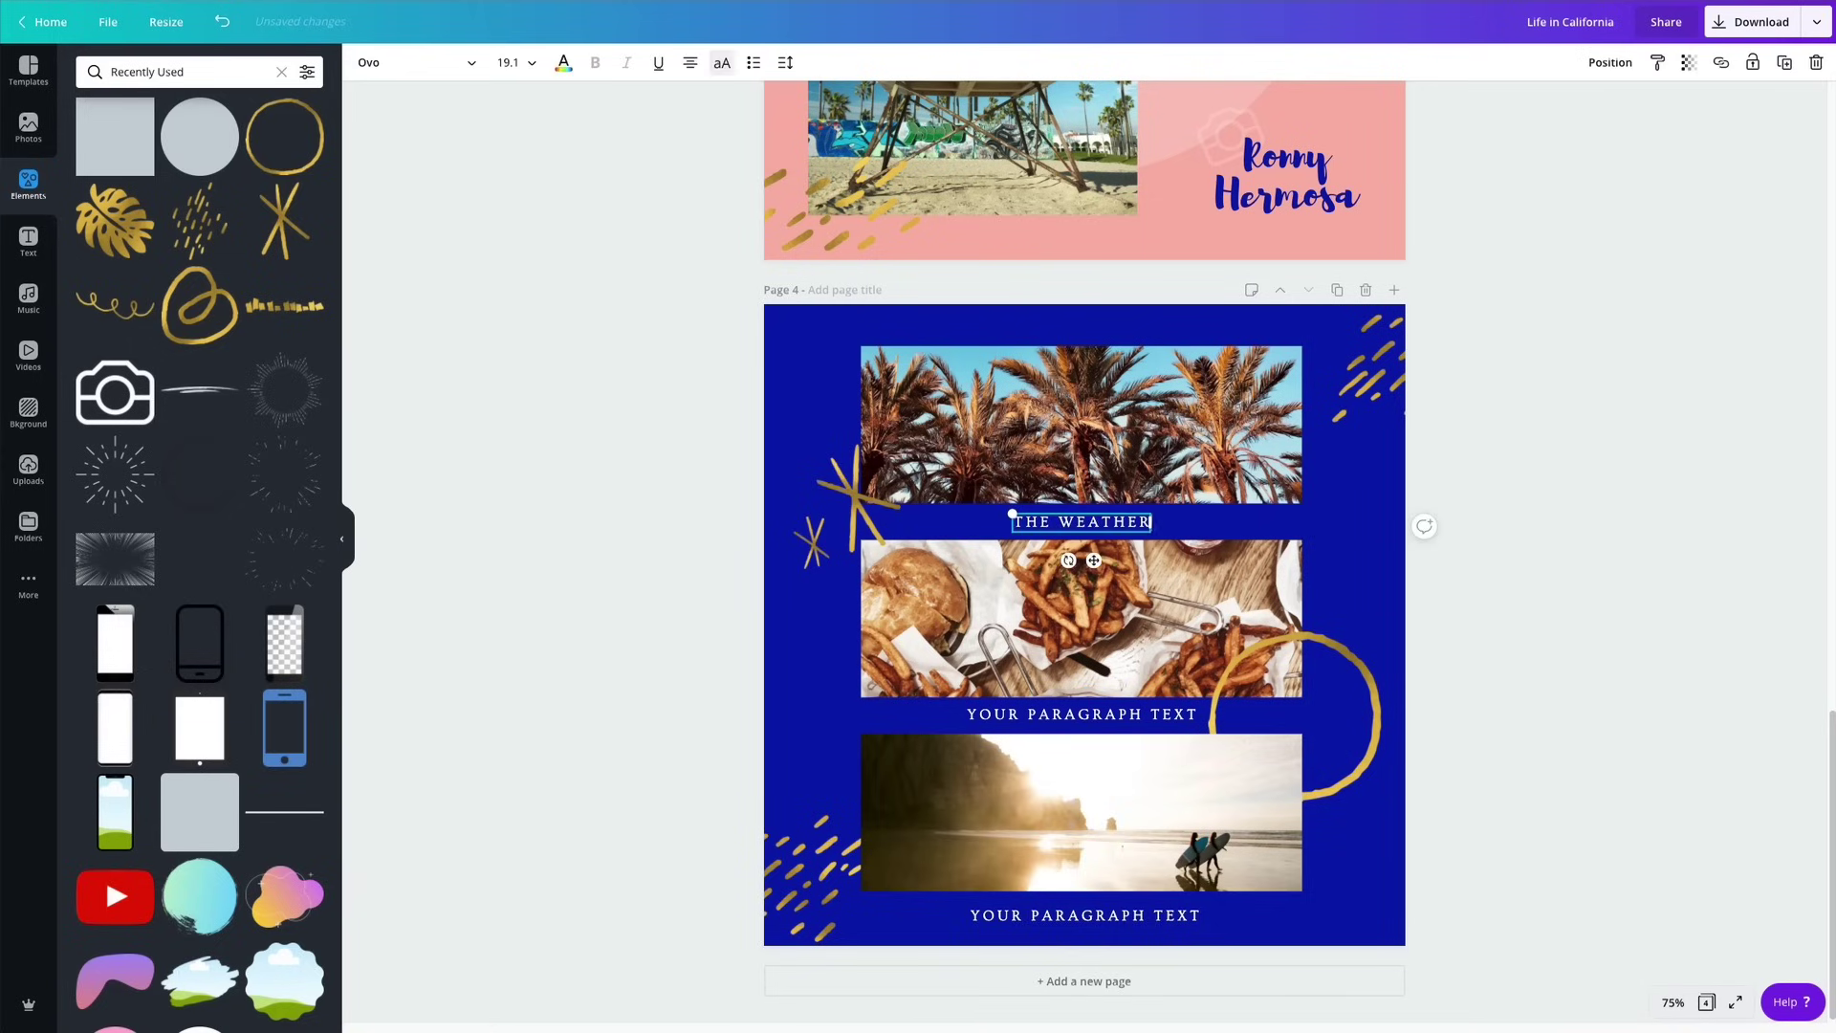
click(1081, 716)
double_click(1081, 716)
key(BackSpace)
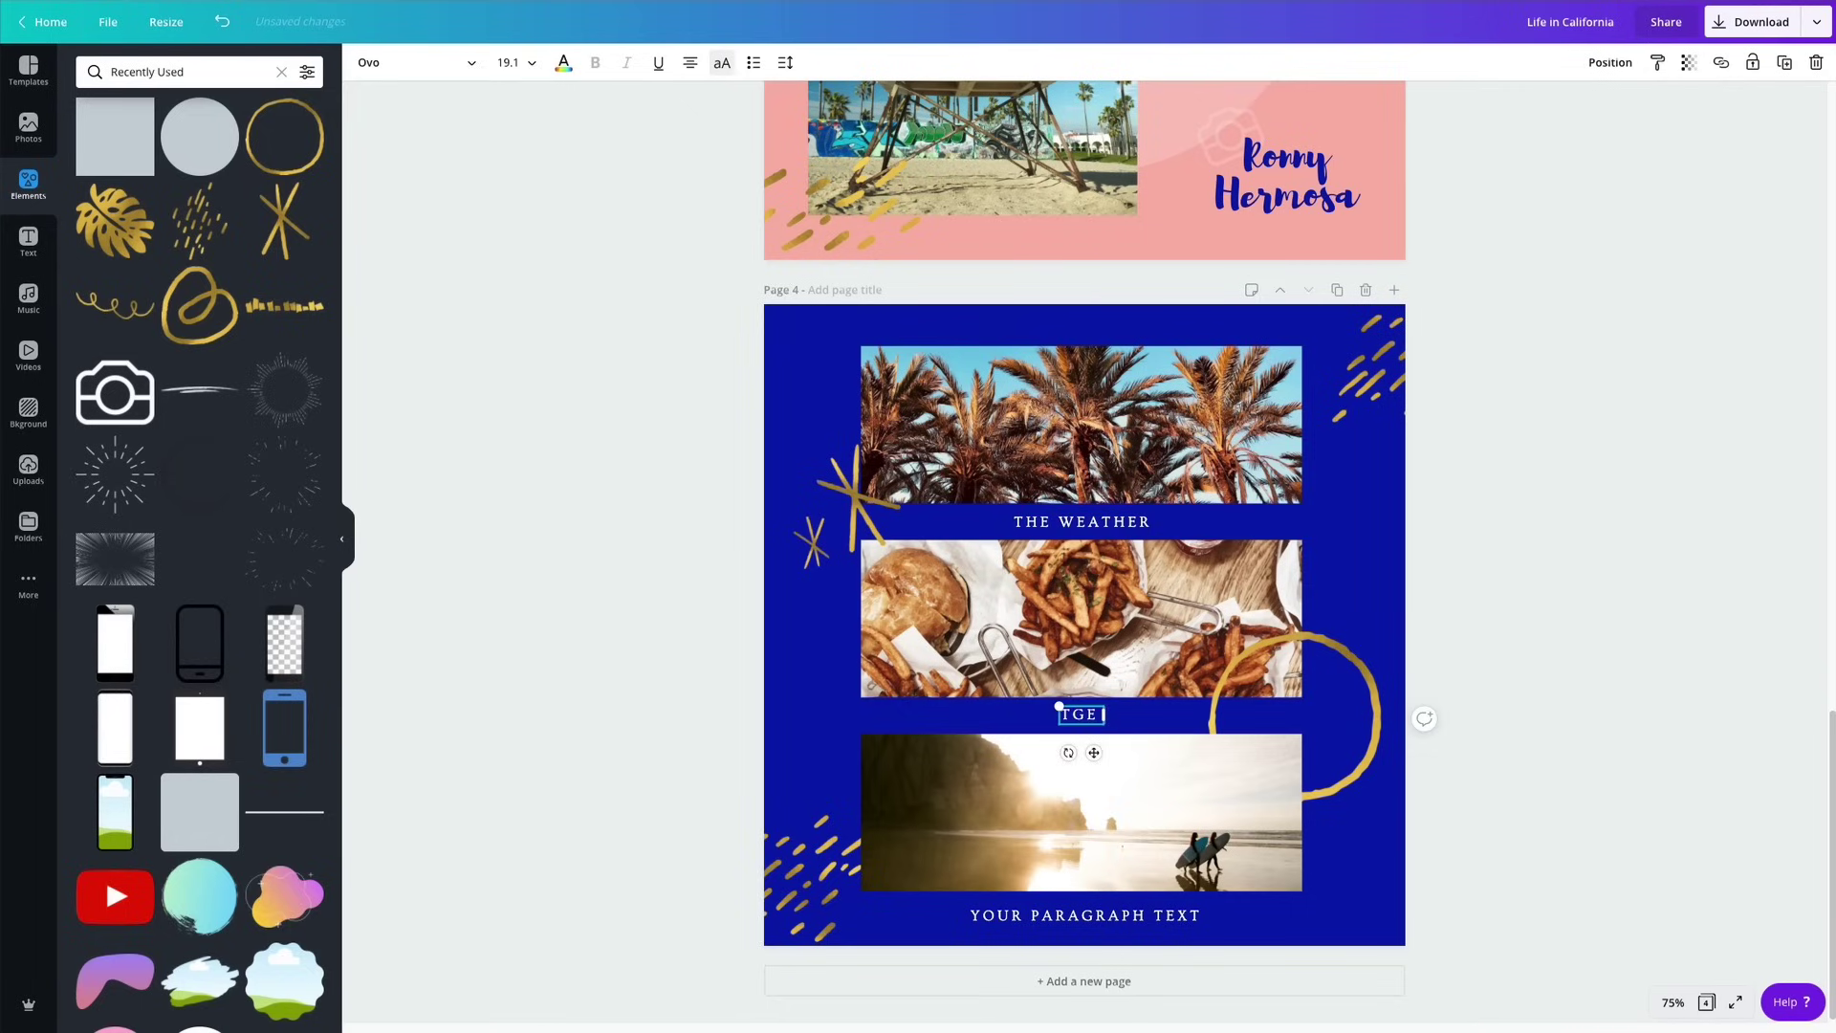
text(THE FOOD)
click(1178, 916)
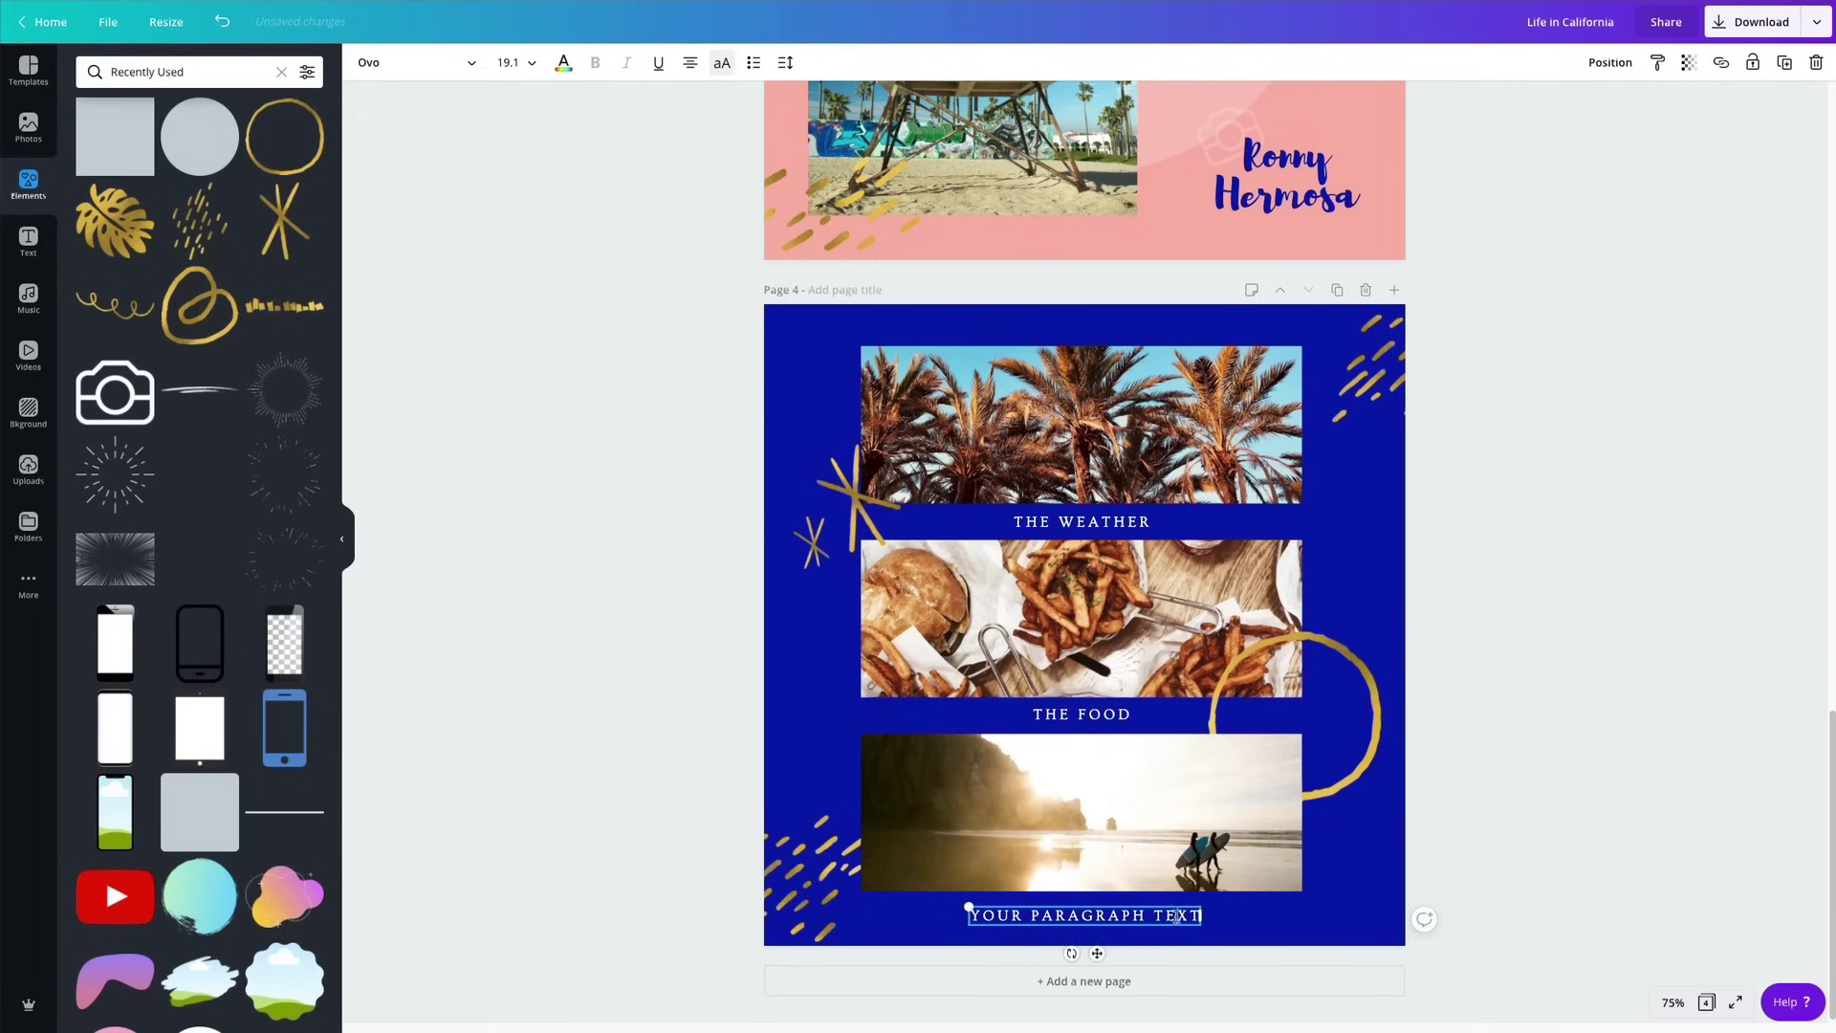
double_click(1178, 916)
text(THE C)
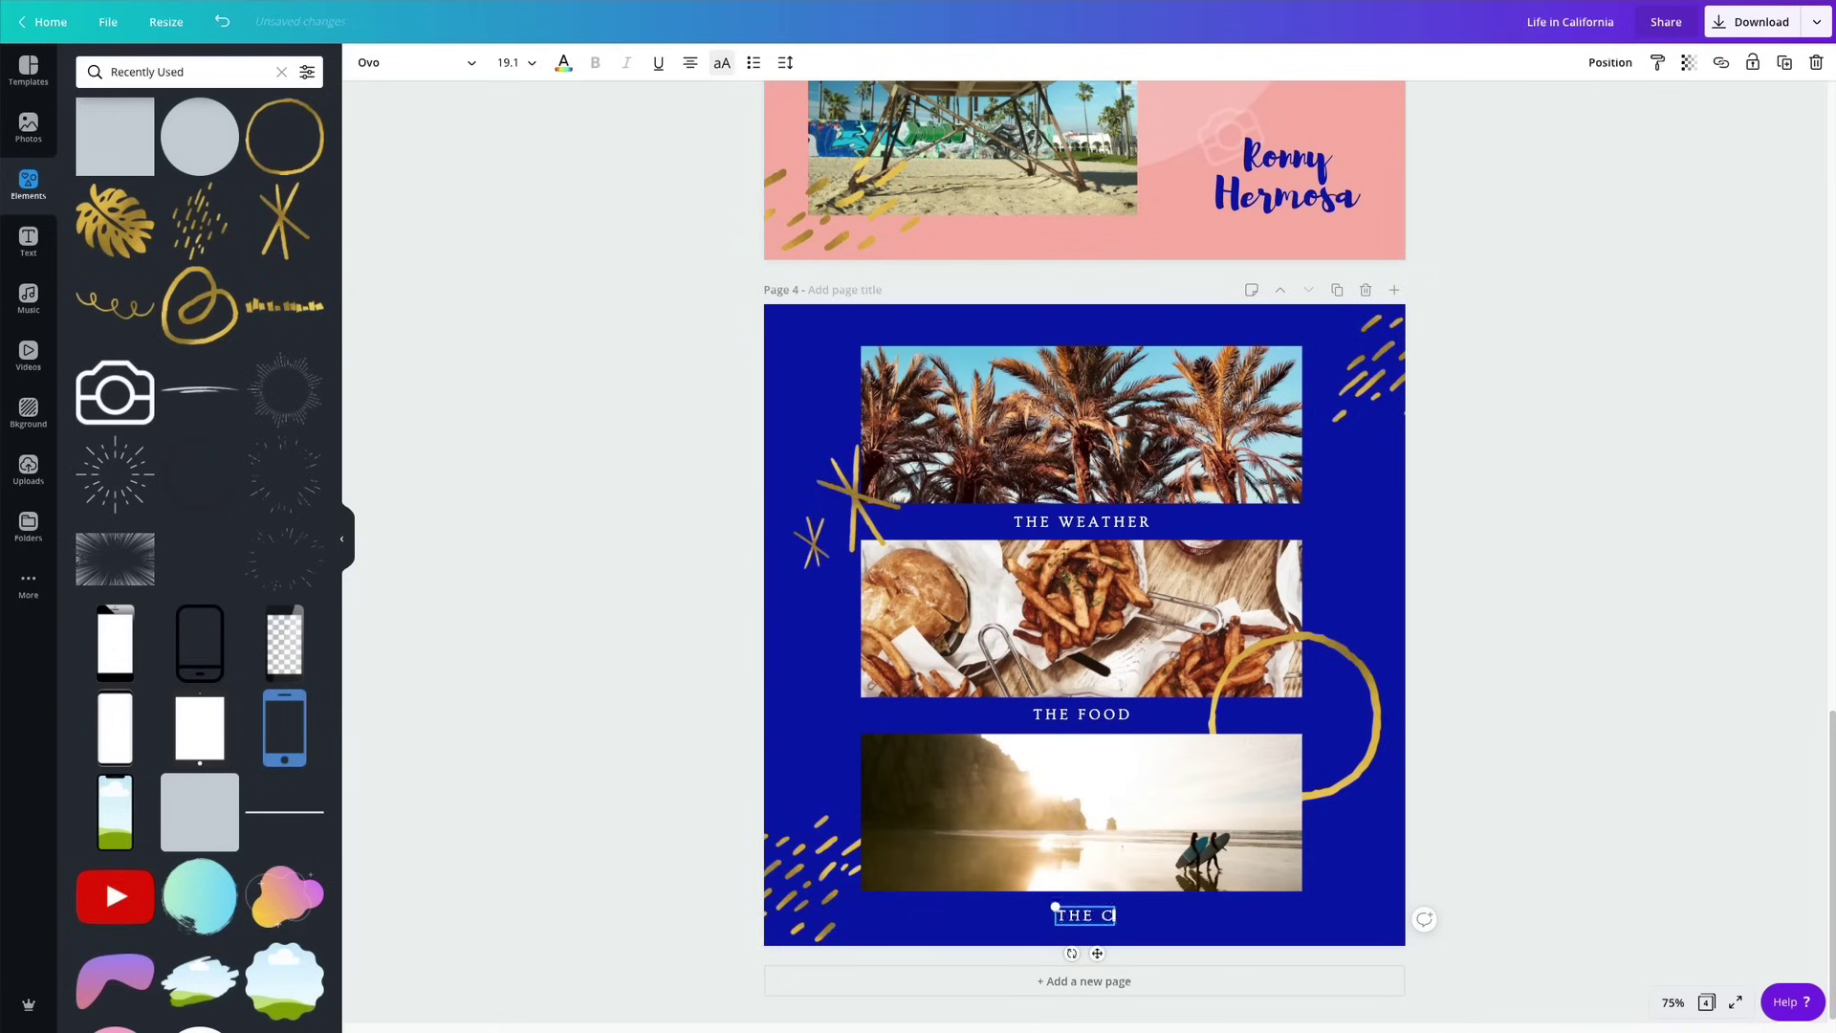
text(ULTURE)
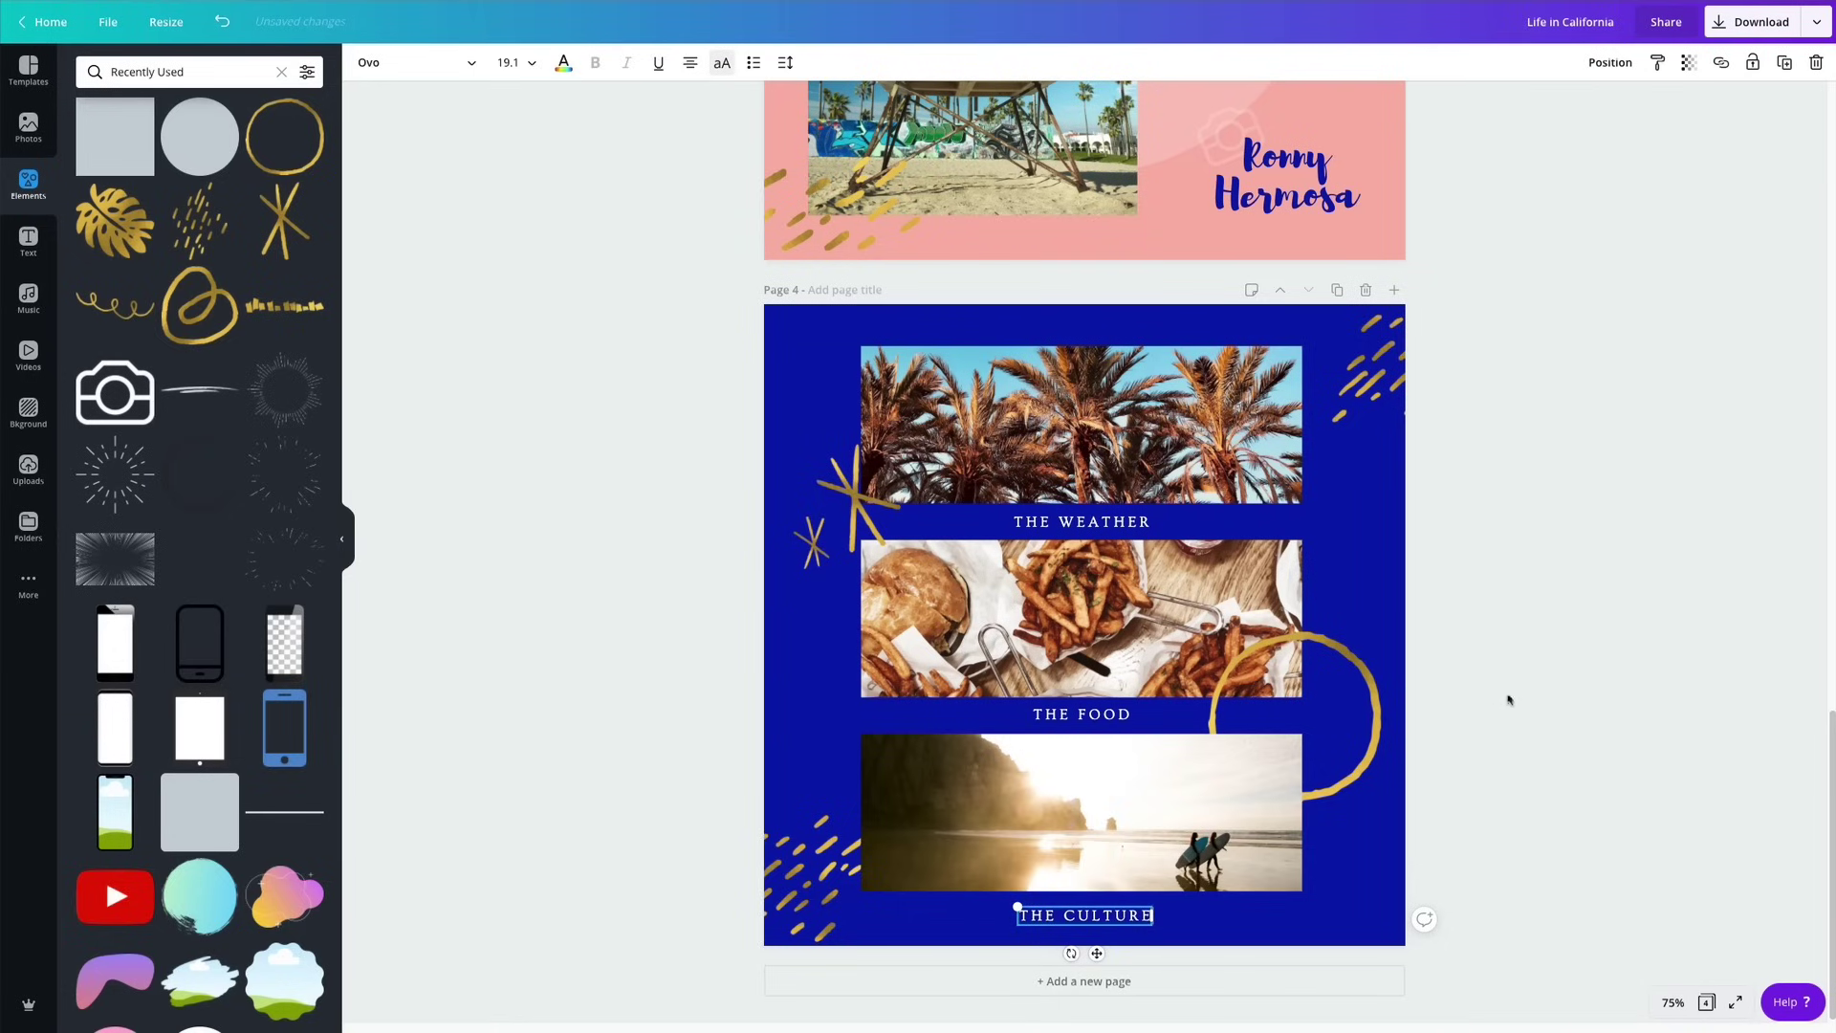
click(1509, 699)
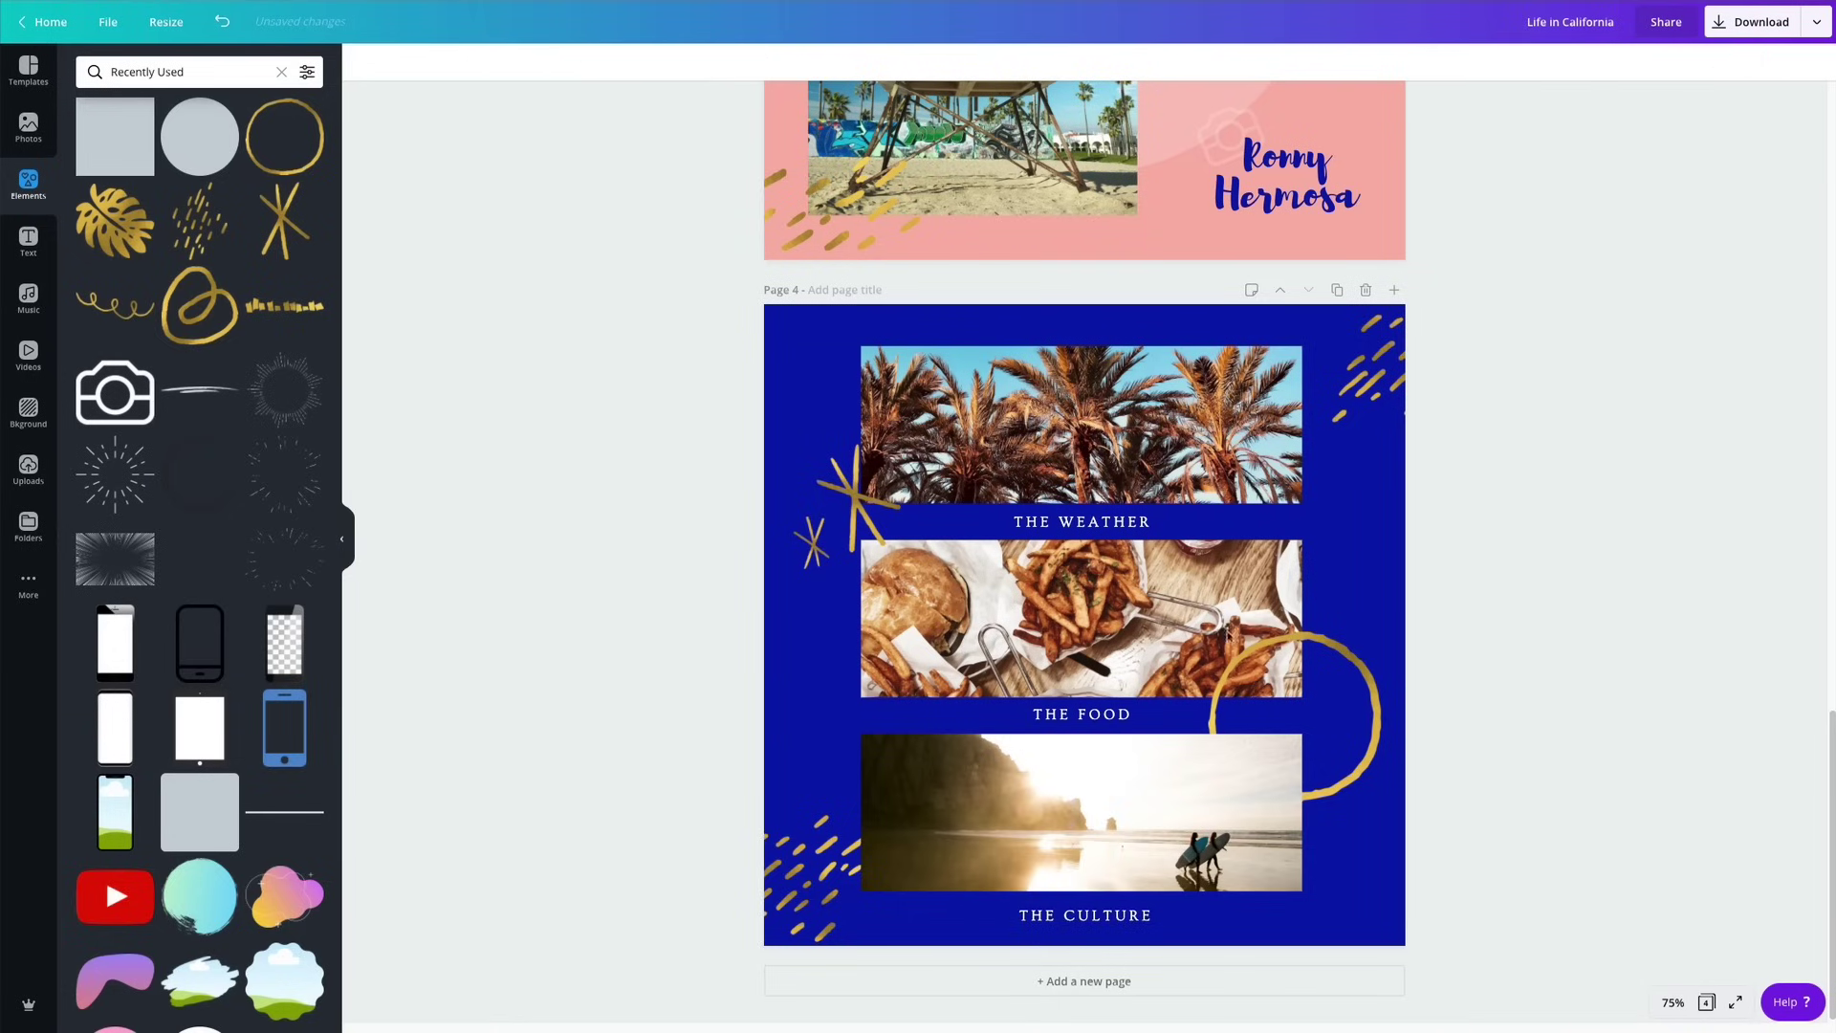
scroll(1146, 635, up, 20)
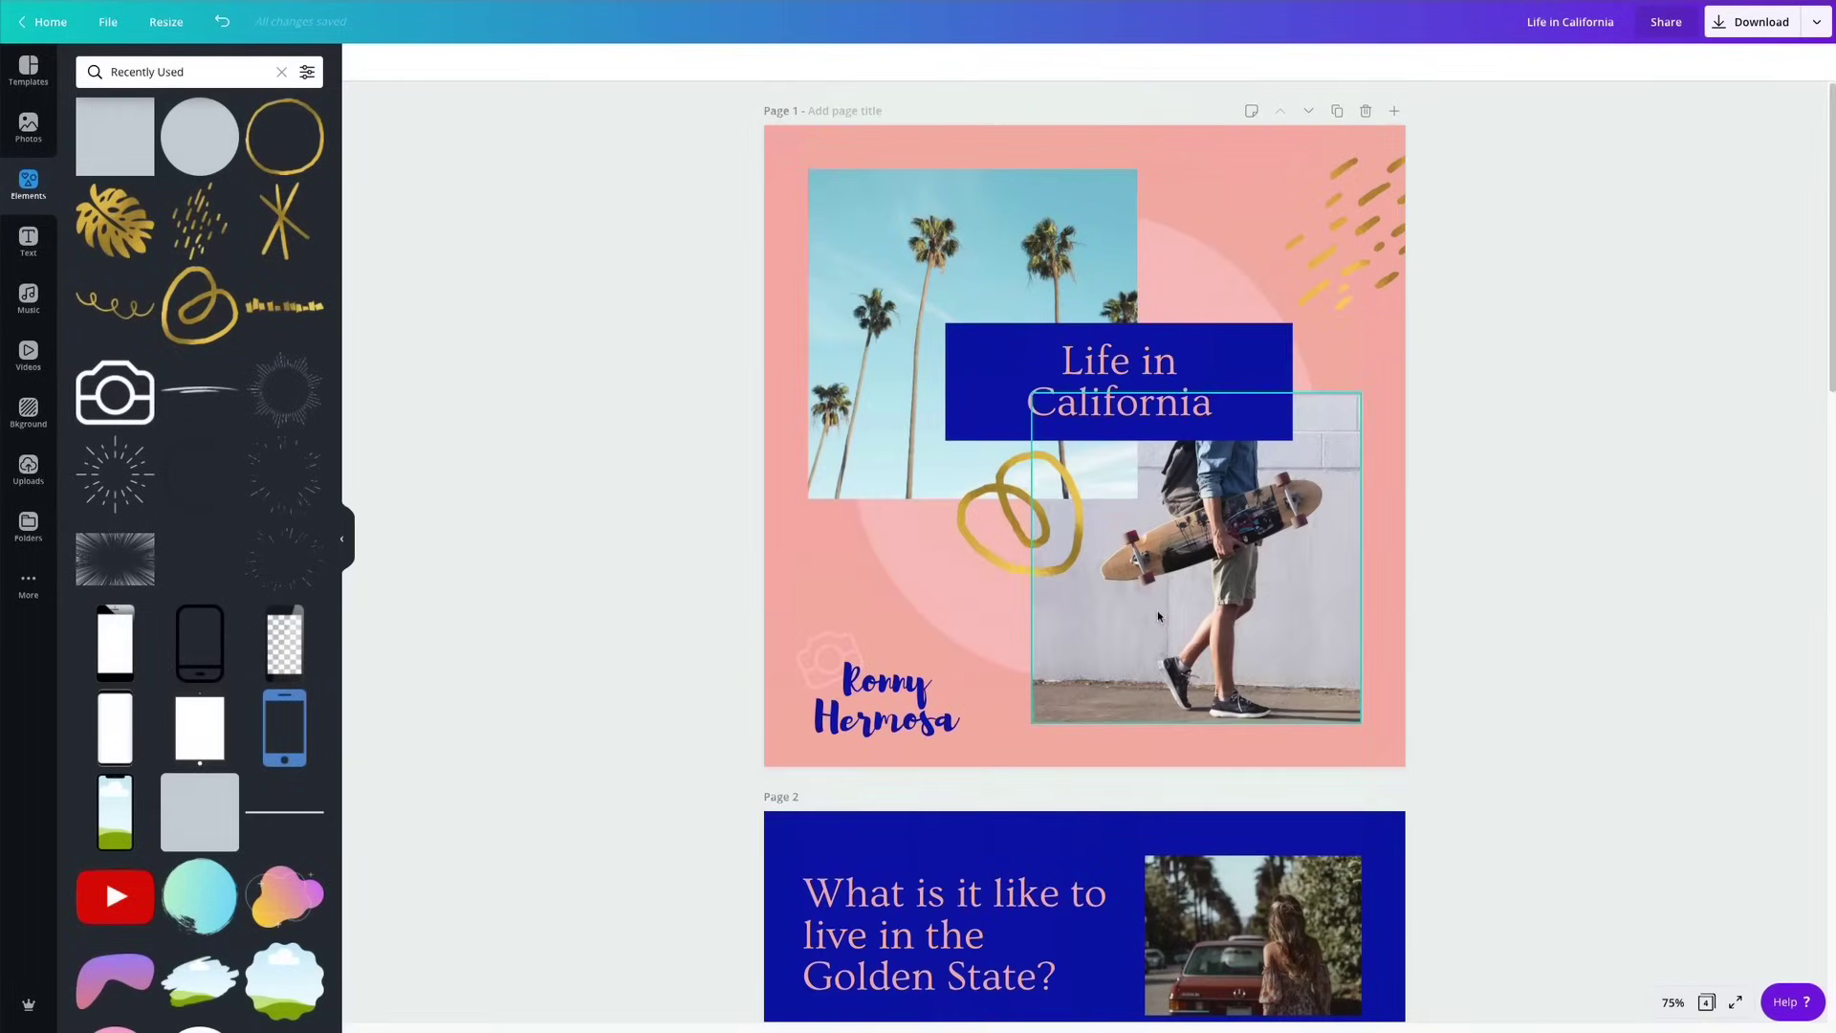
click(1706, 1002)
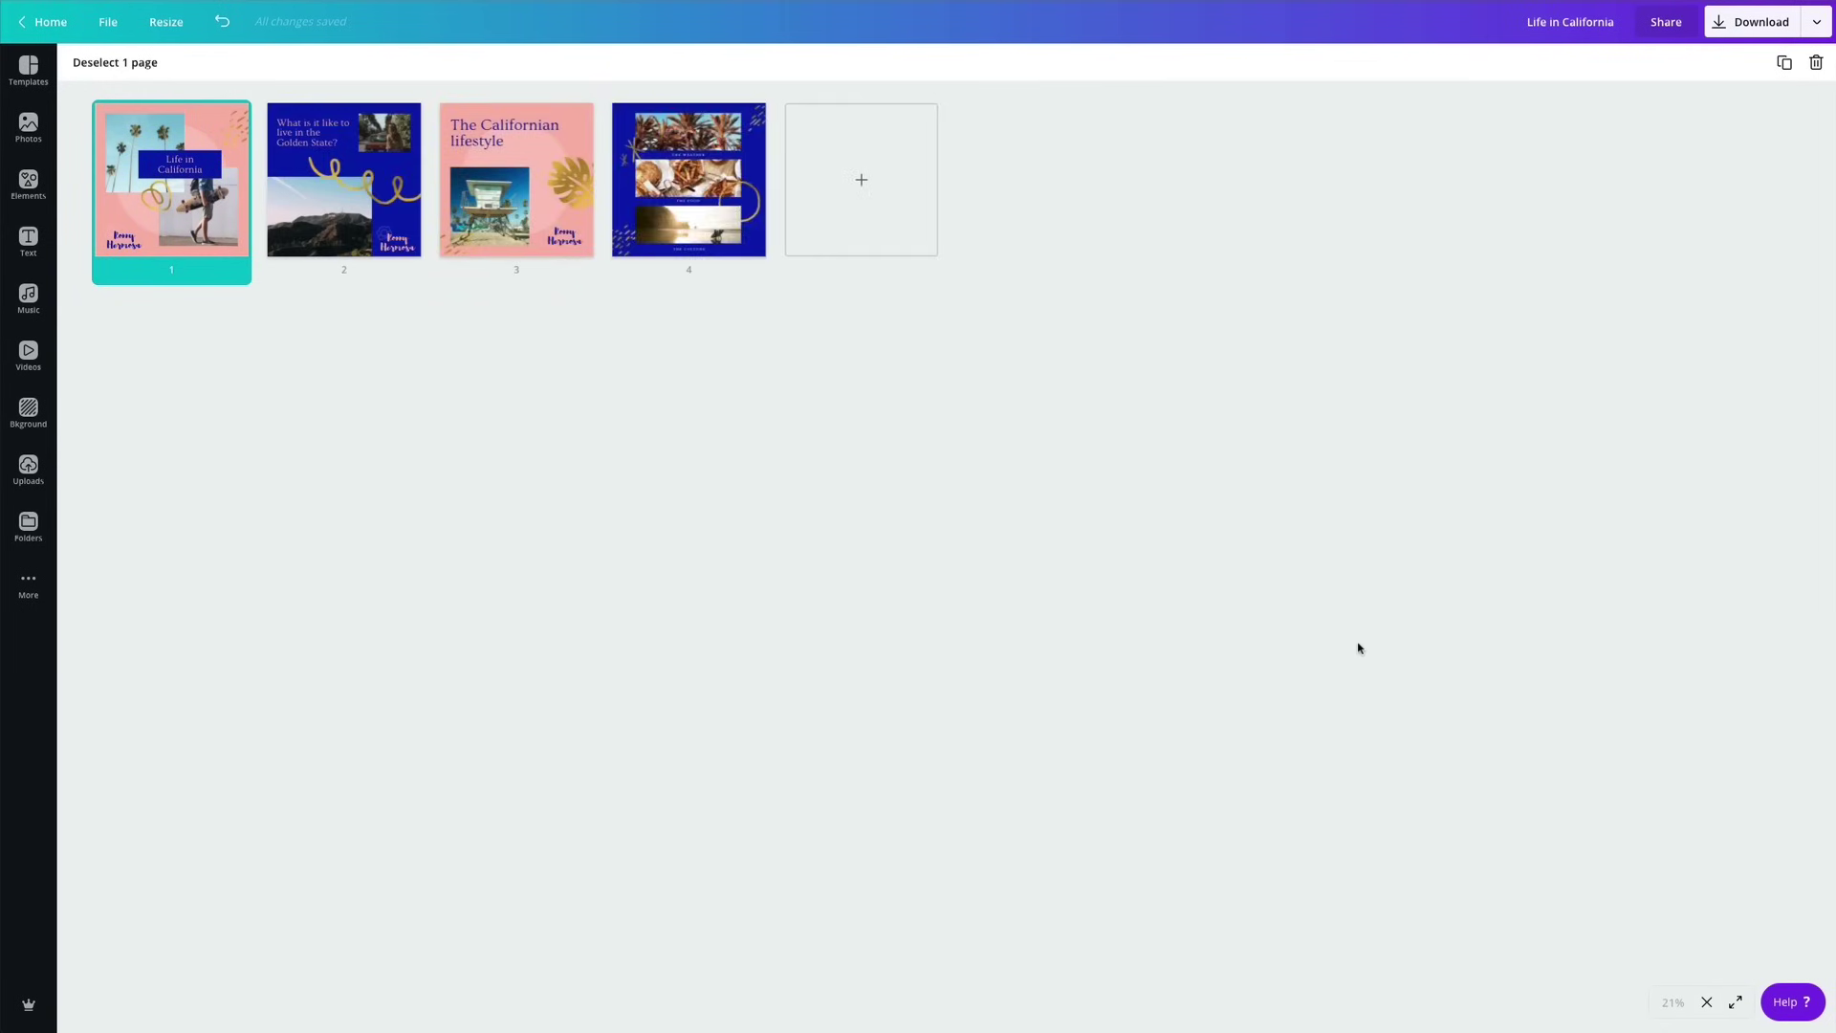
Close the four-page grid overview and scroll through the pages back to page 1.
click(882, 654)
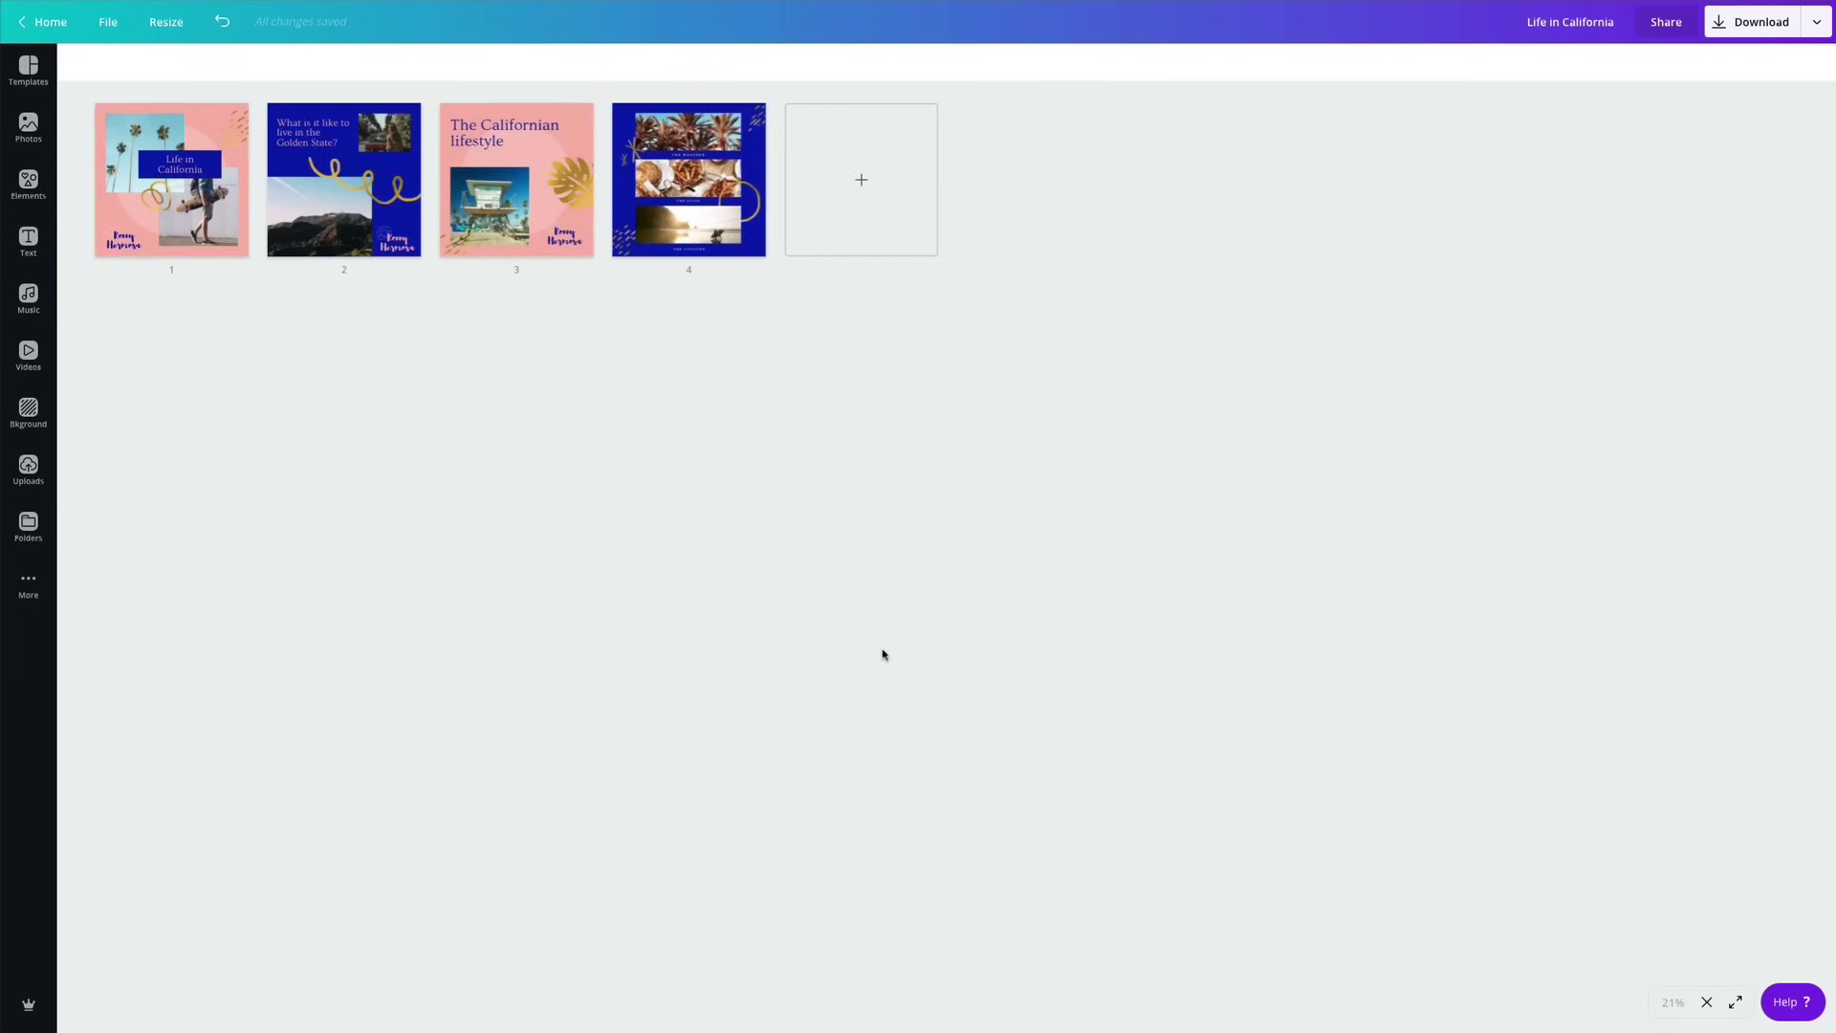
mouse_move(744, 175)
mouse_move(739, 136)
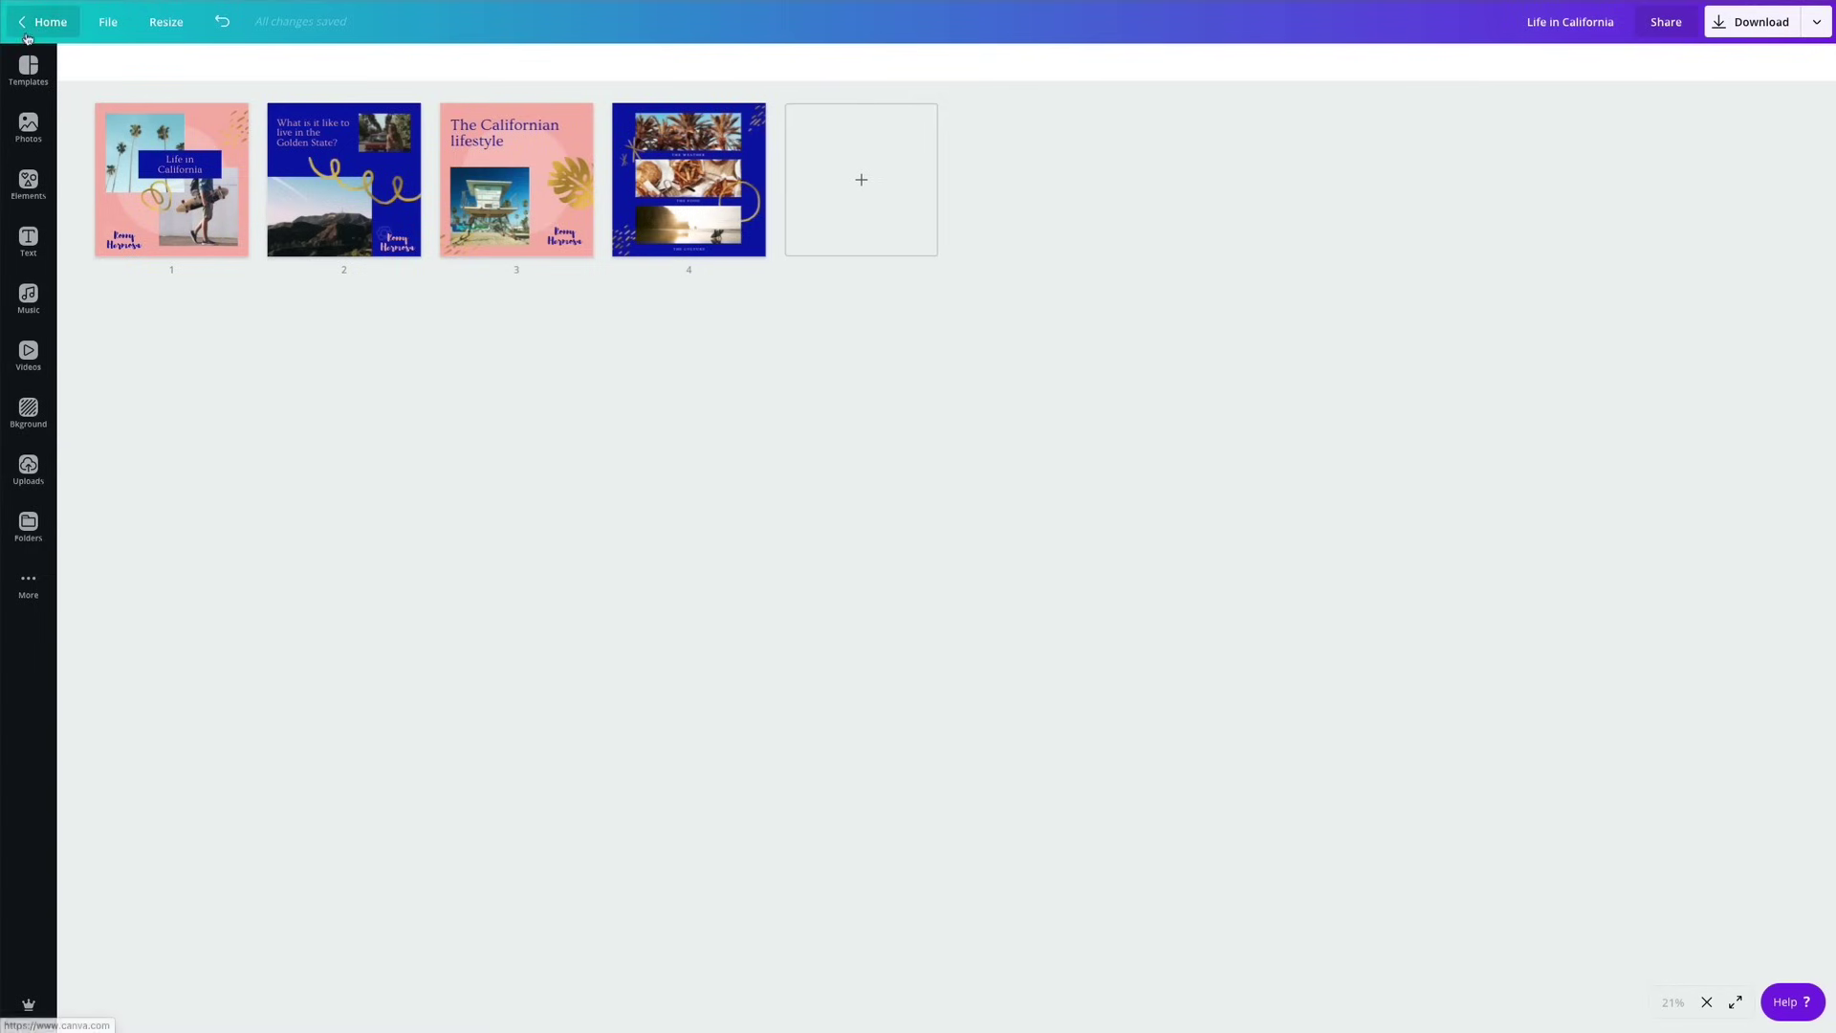
click(1706, 1001)
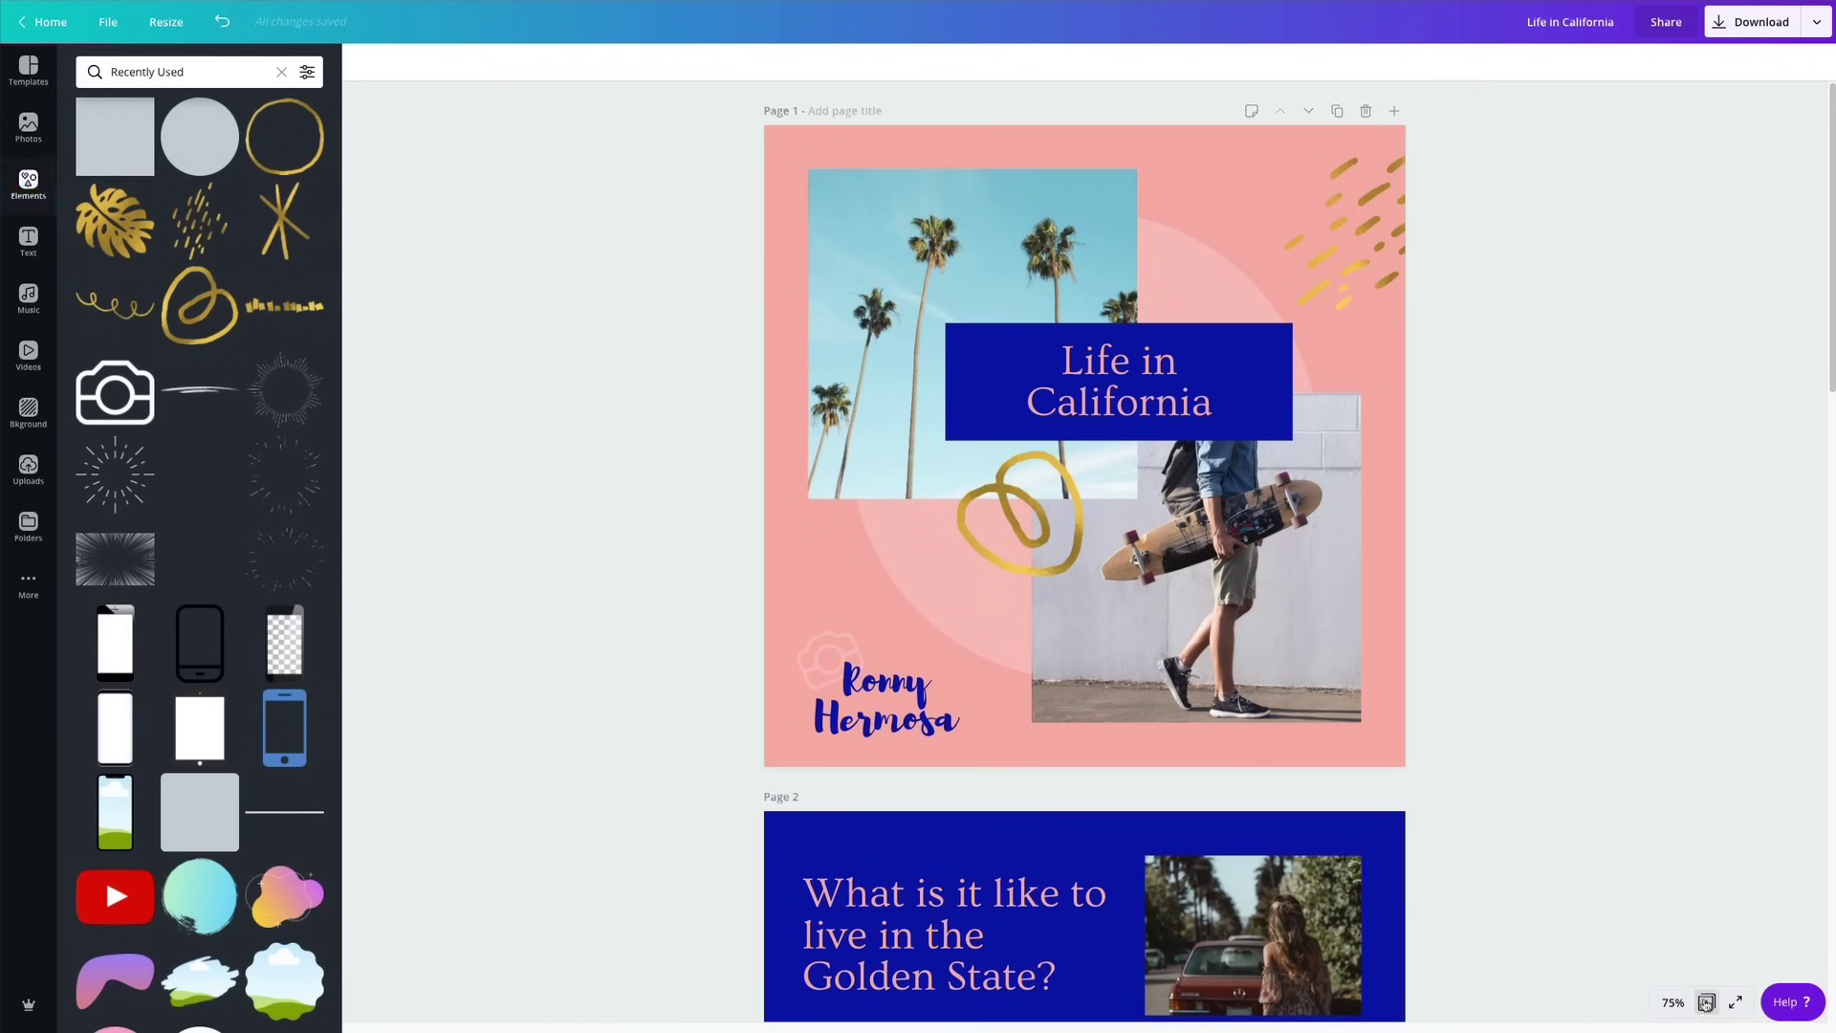
scroll(1623, 643, down, 6)
scroll(1588, 666, down, 6)
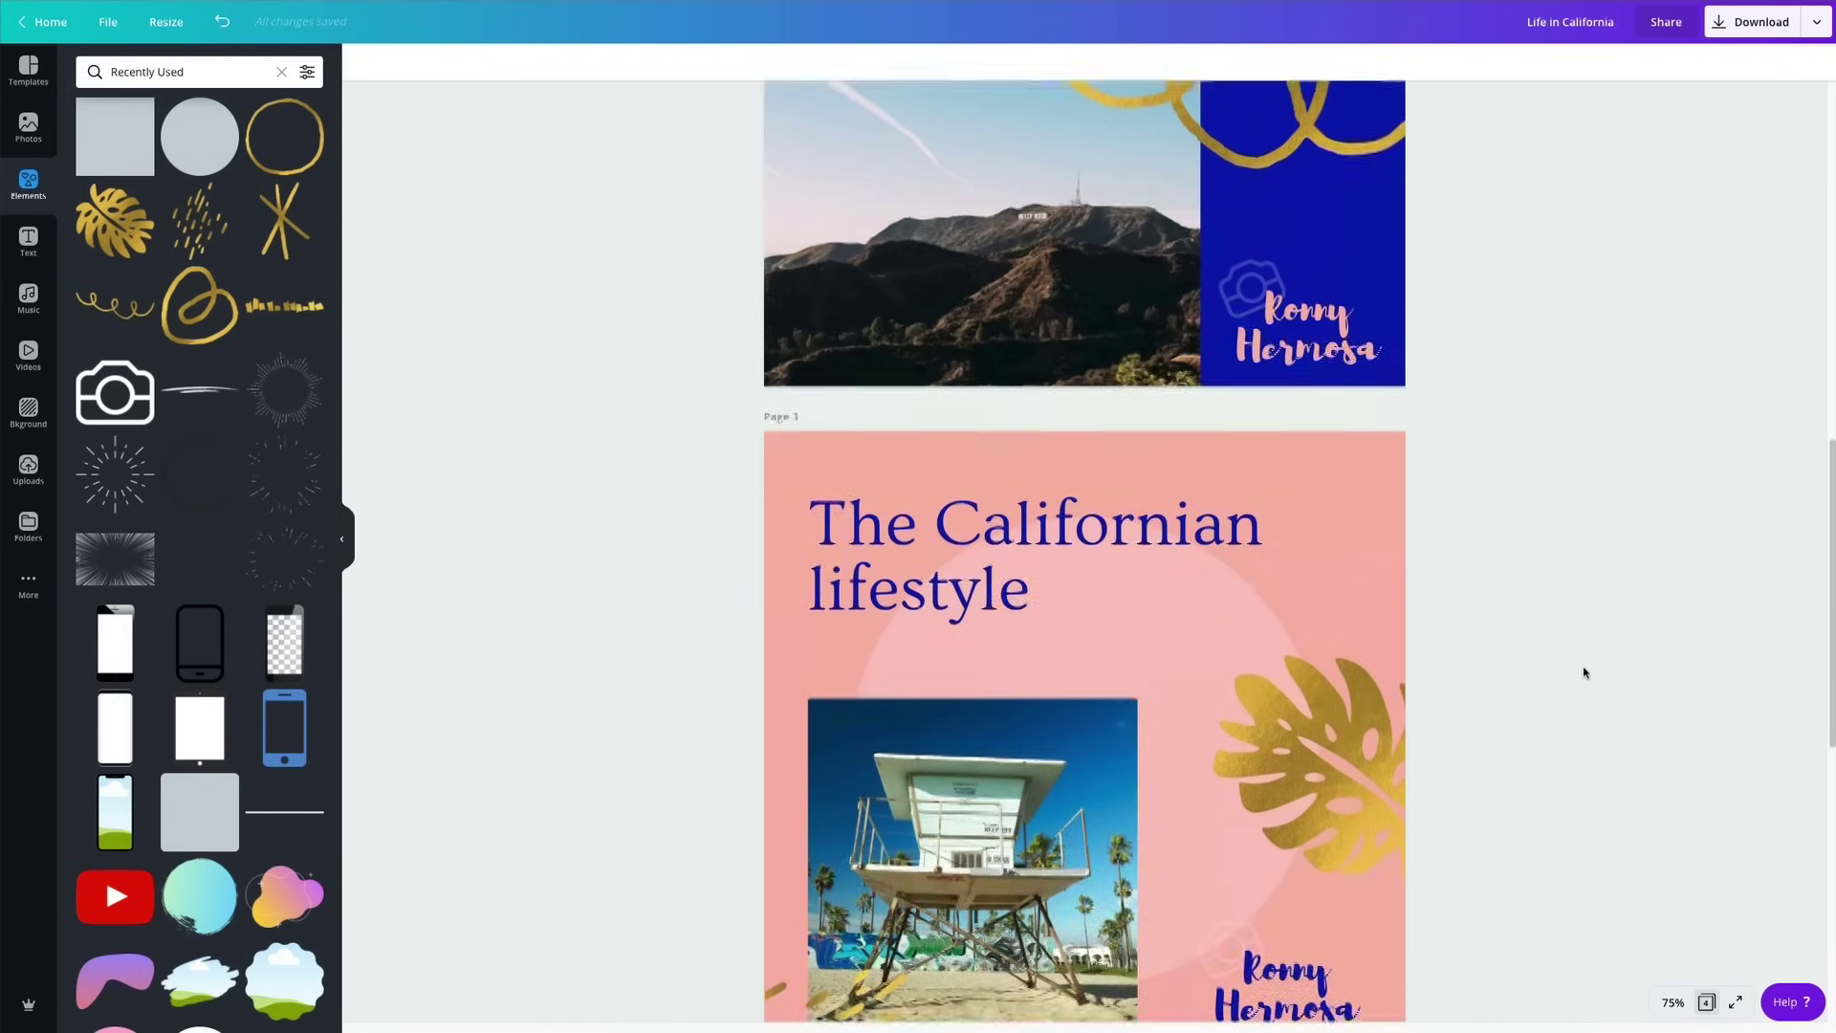
scroll(1583, 660, down, 5)
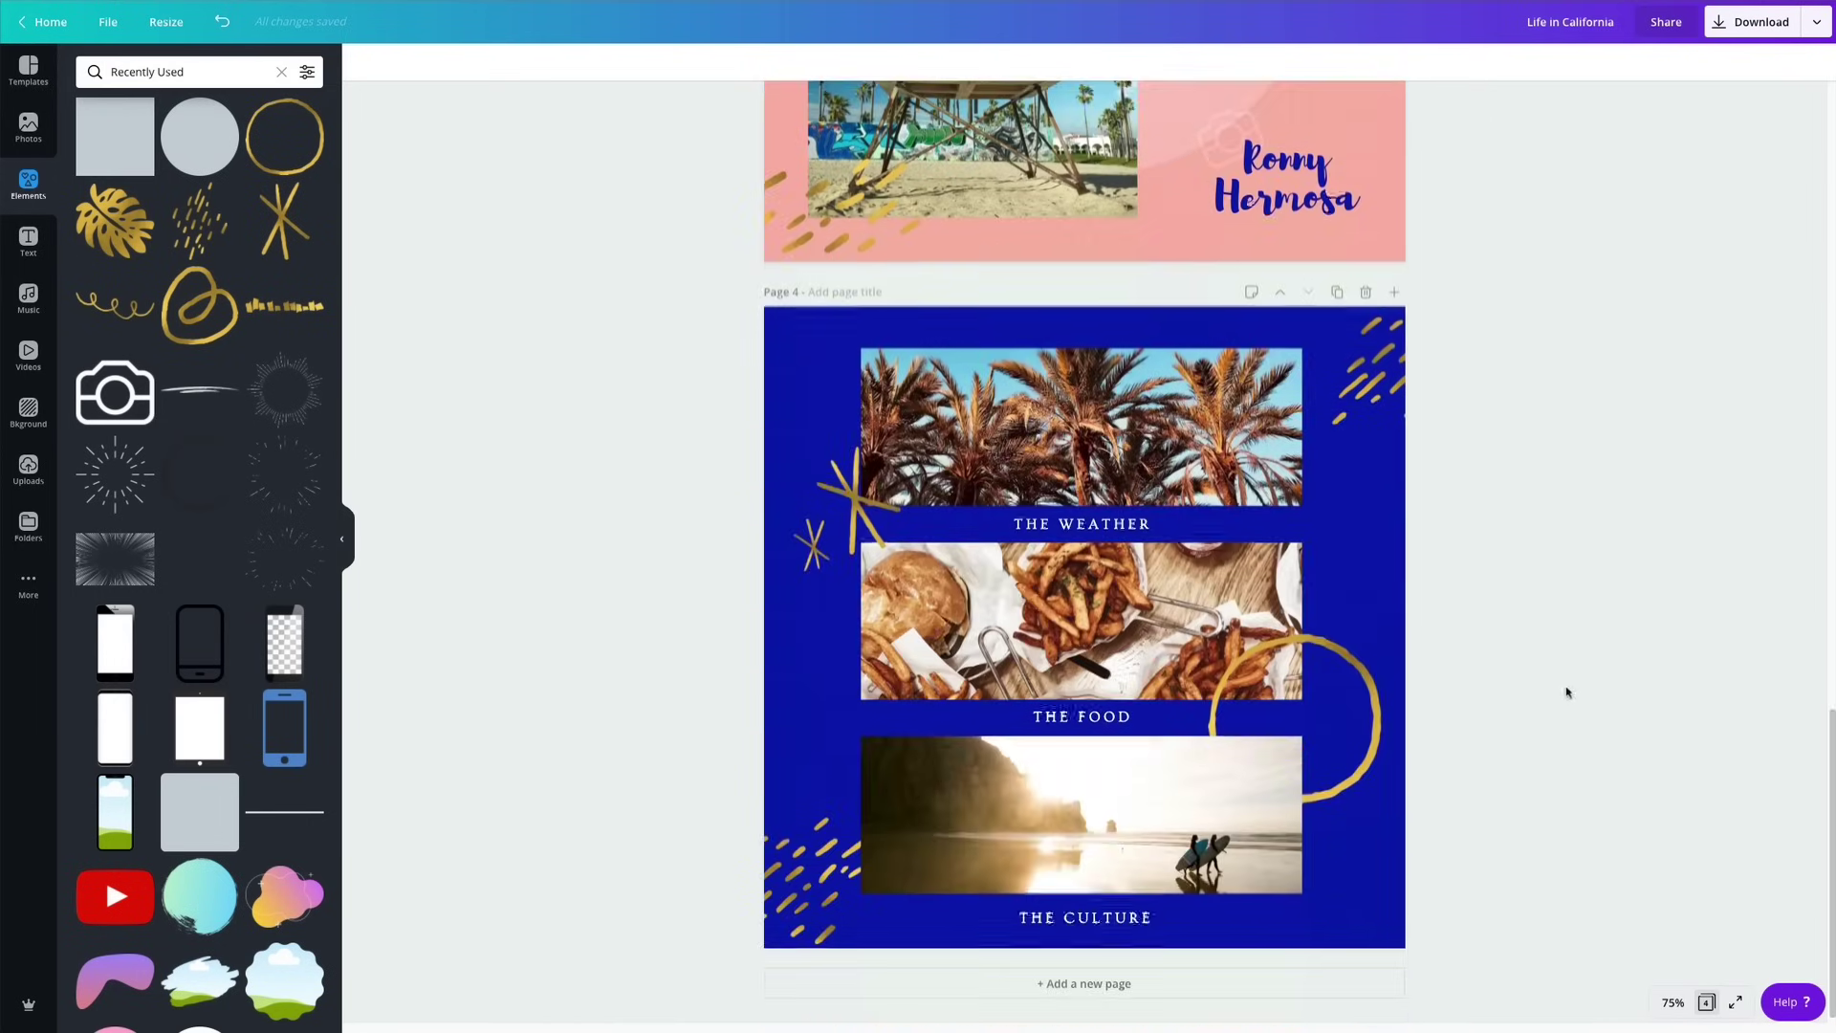
scroll(1541, 808, up, 4)
scroll(1540, 813, up, 10)
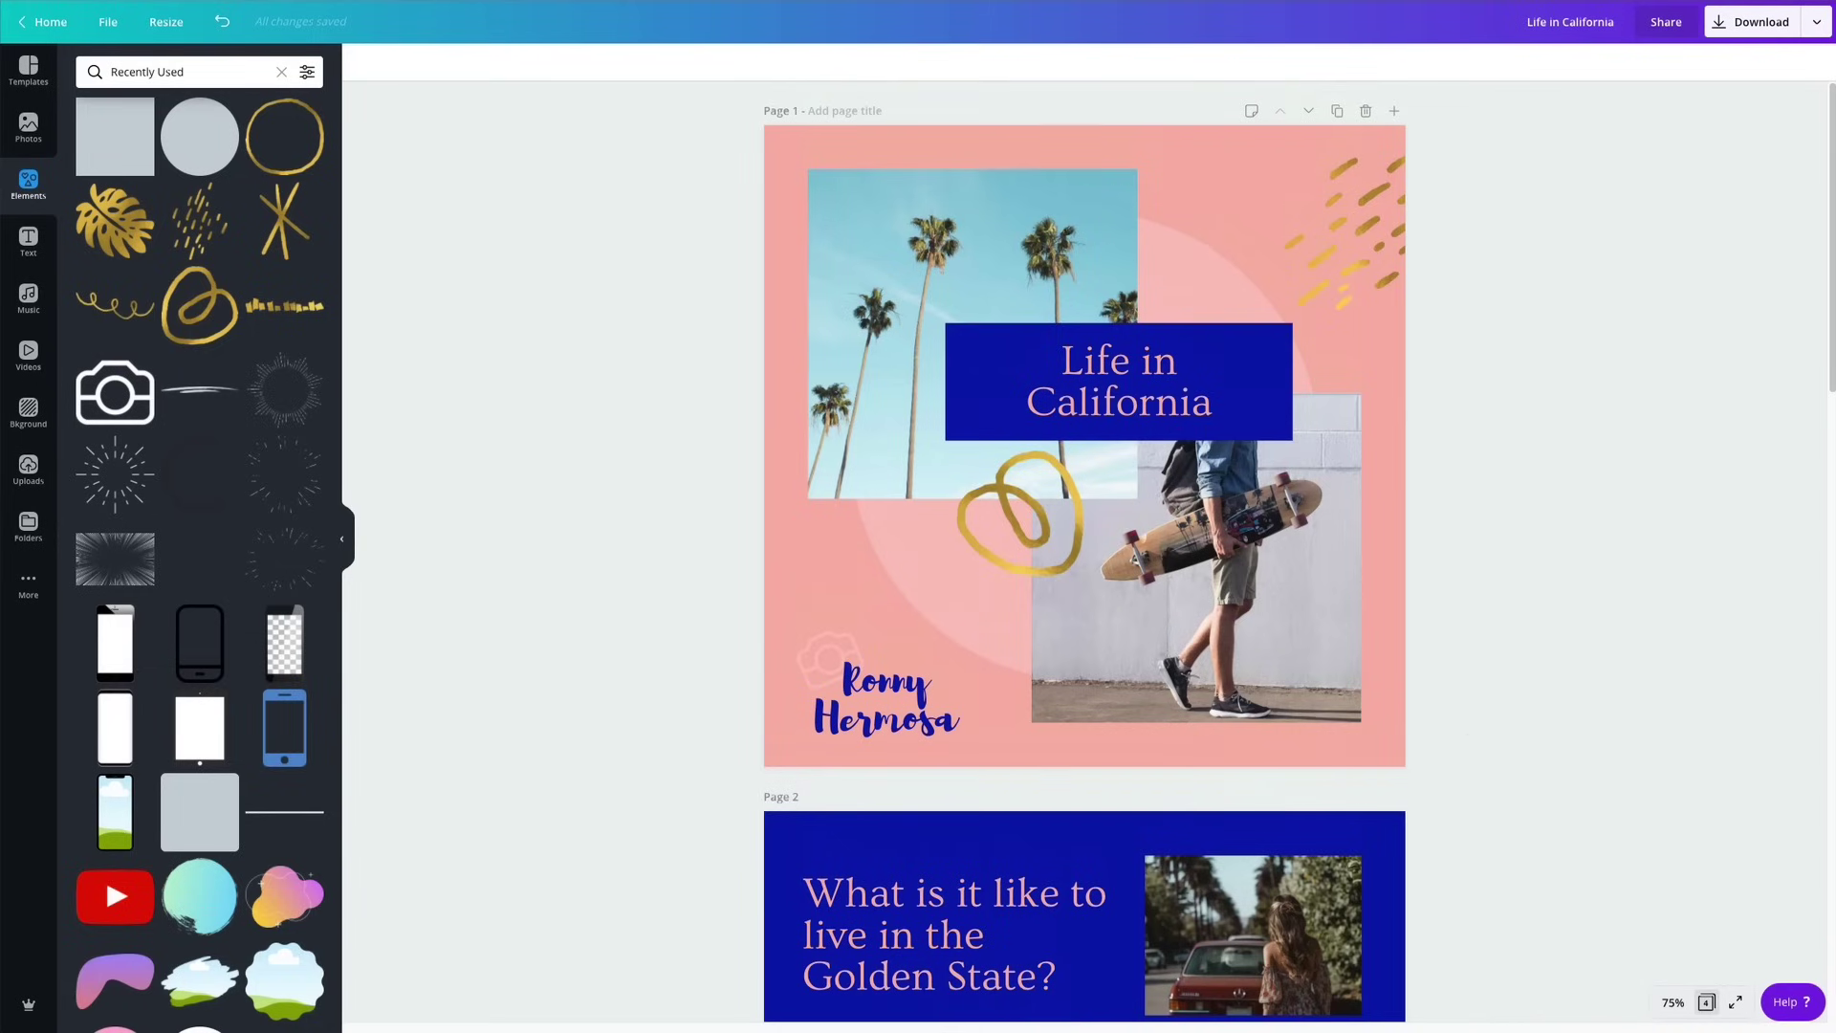
Give page 1's palm-tree photo brightness 18, contrast 22 and saturation 17.
click(940, 258)
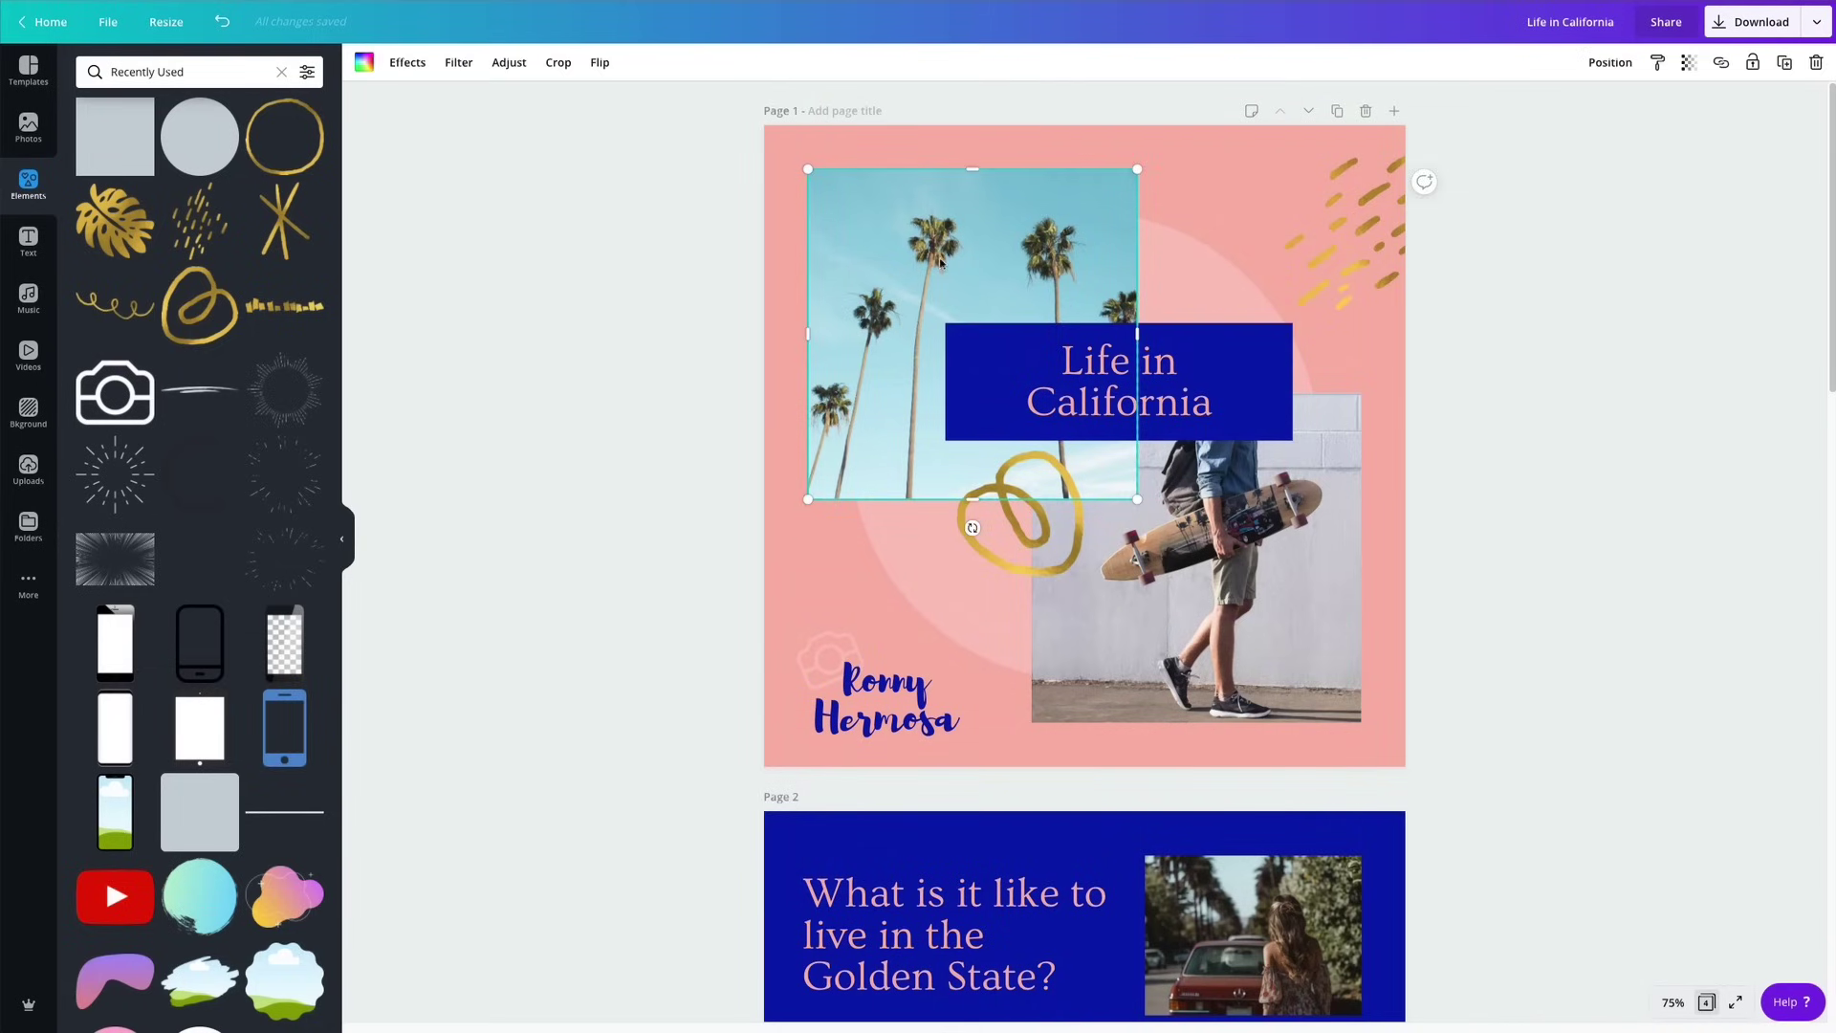
click(453, 71)
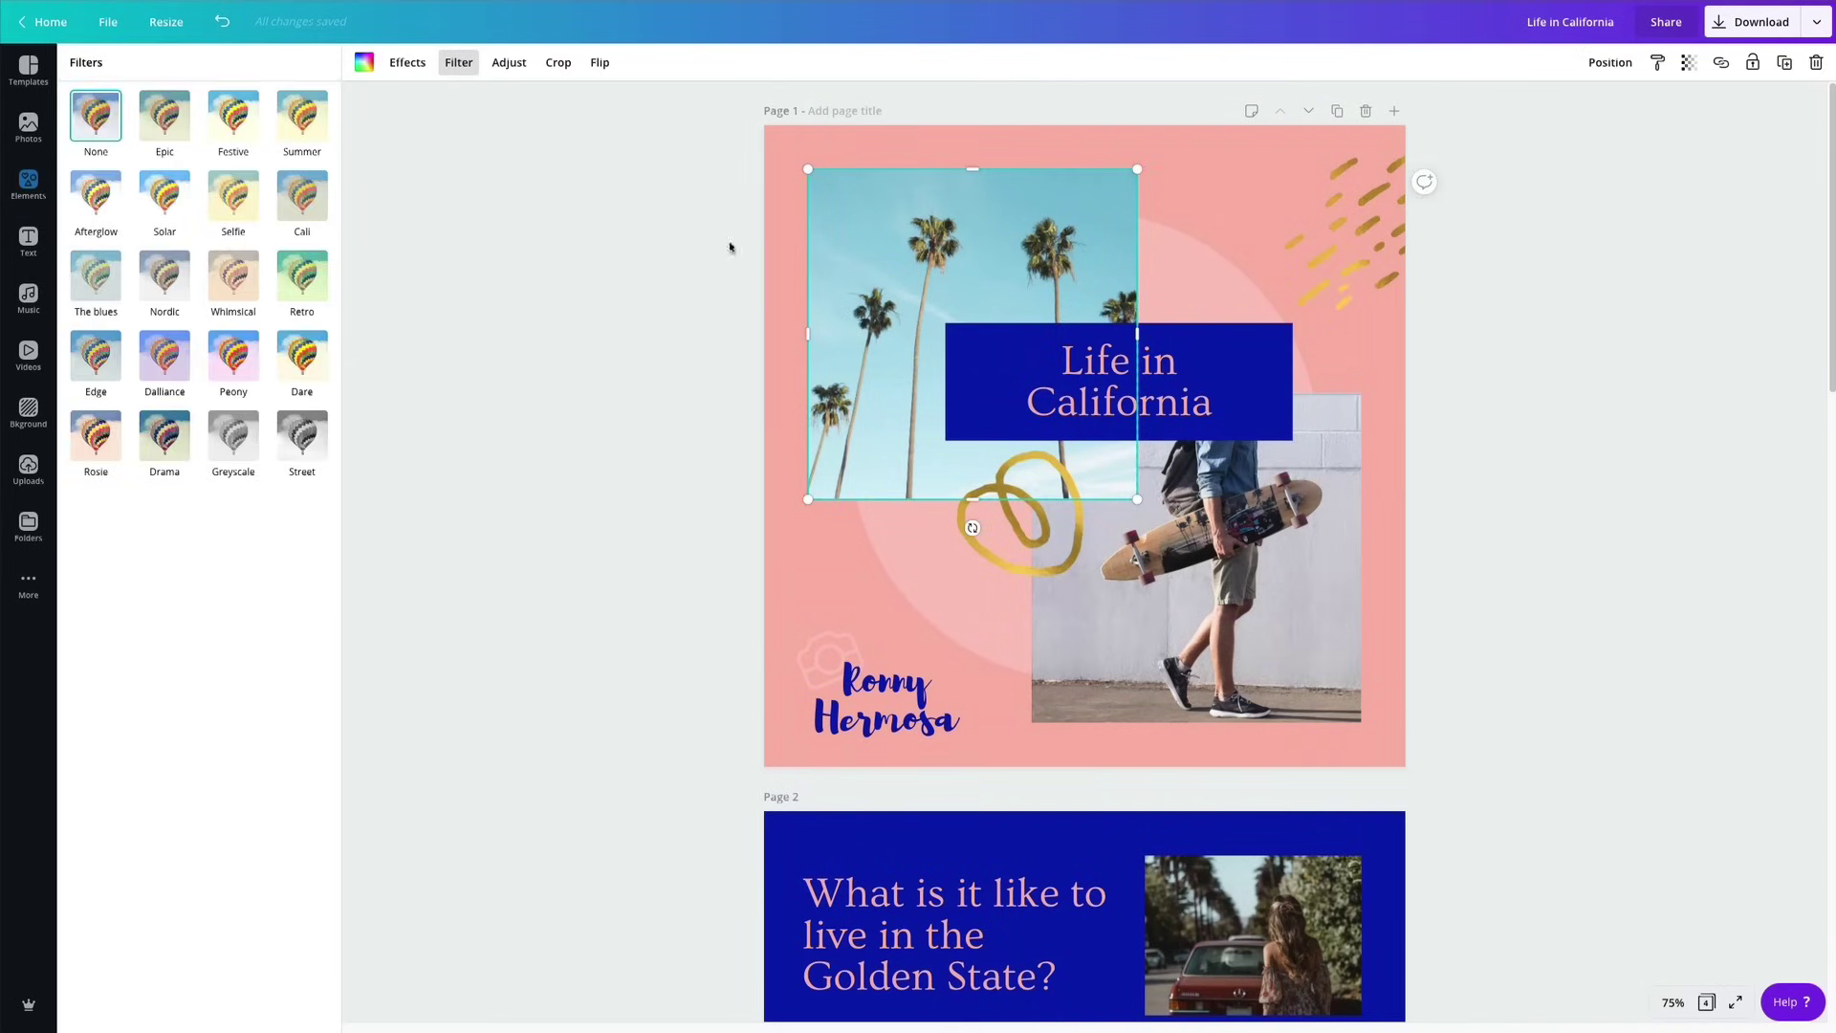
click(859, 276)
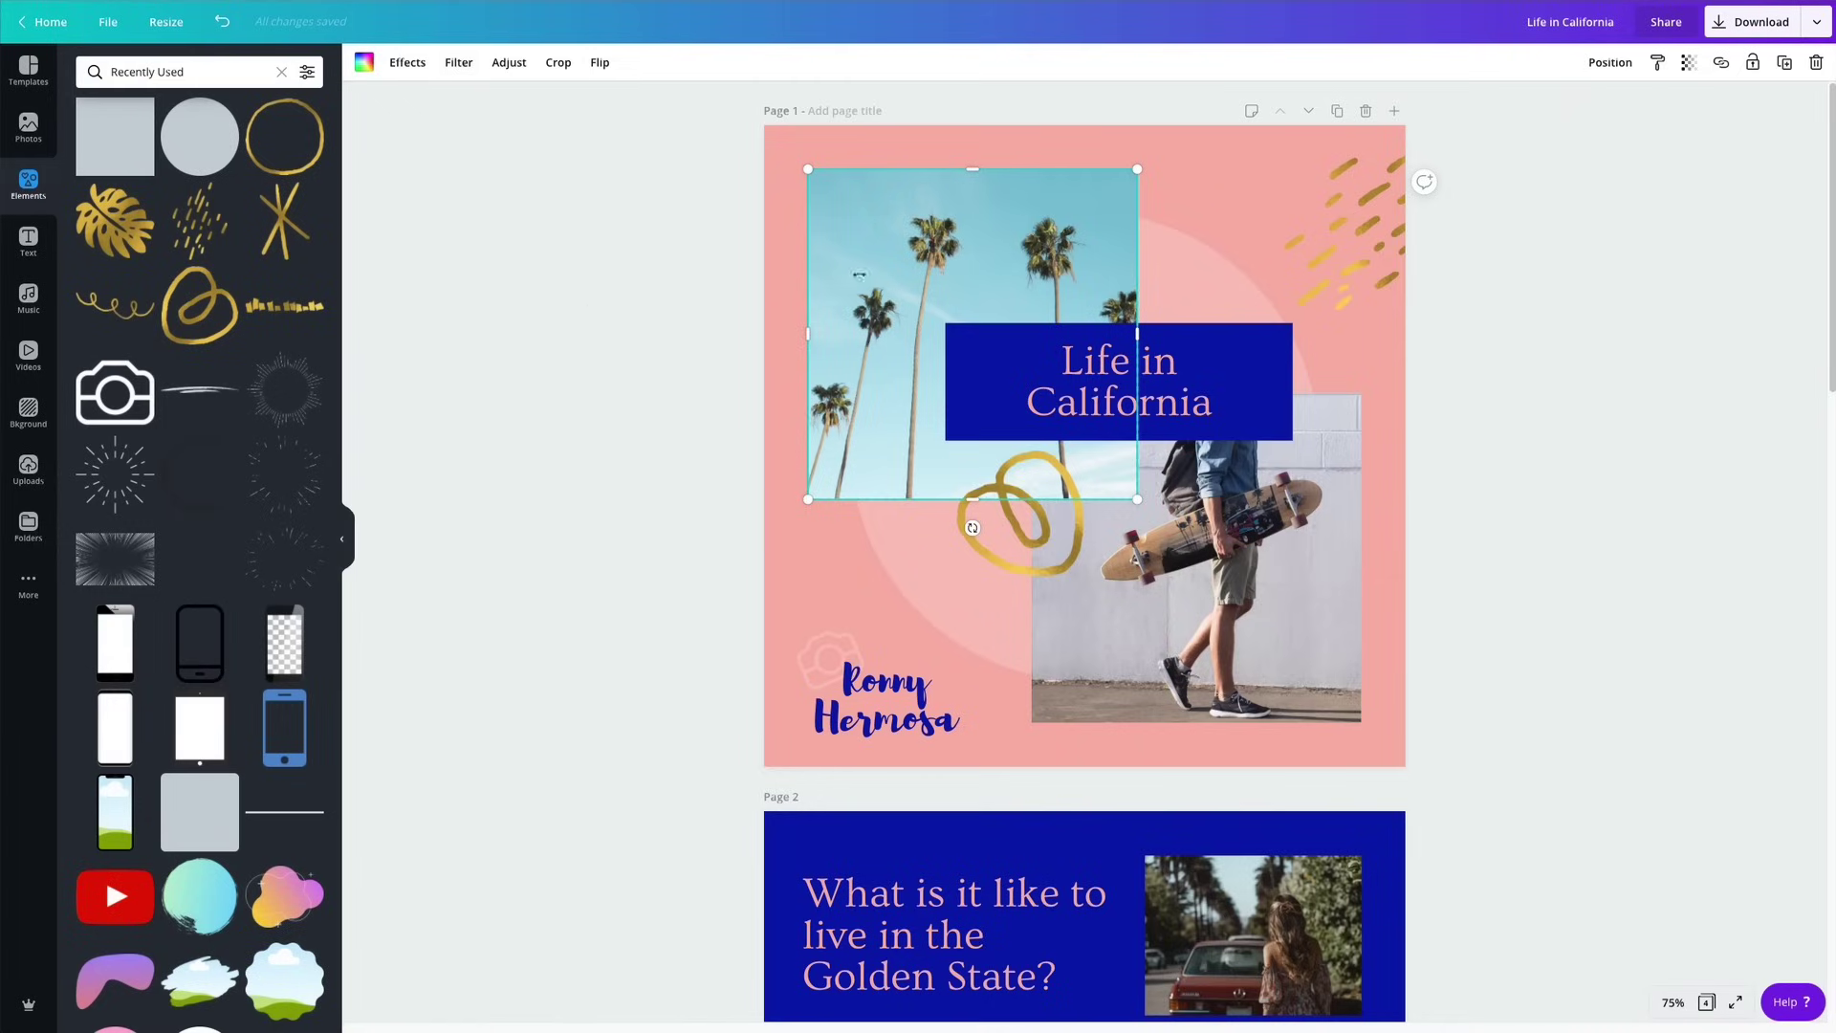
click(459, 63)
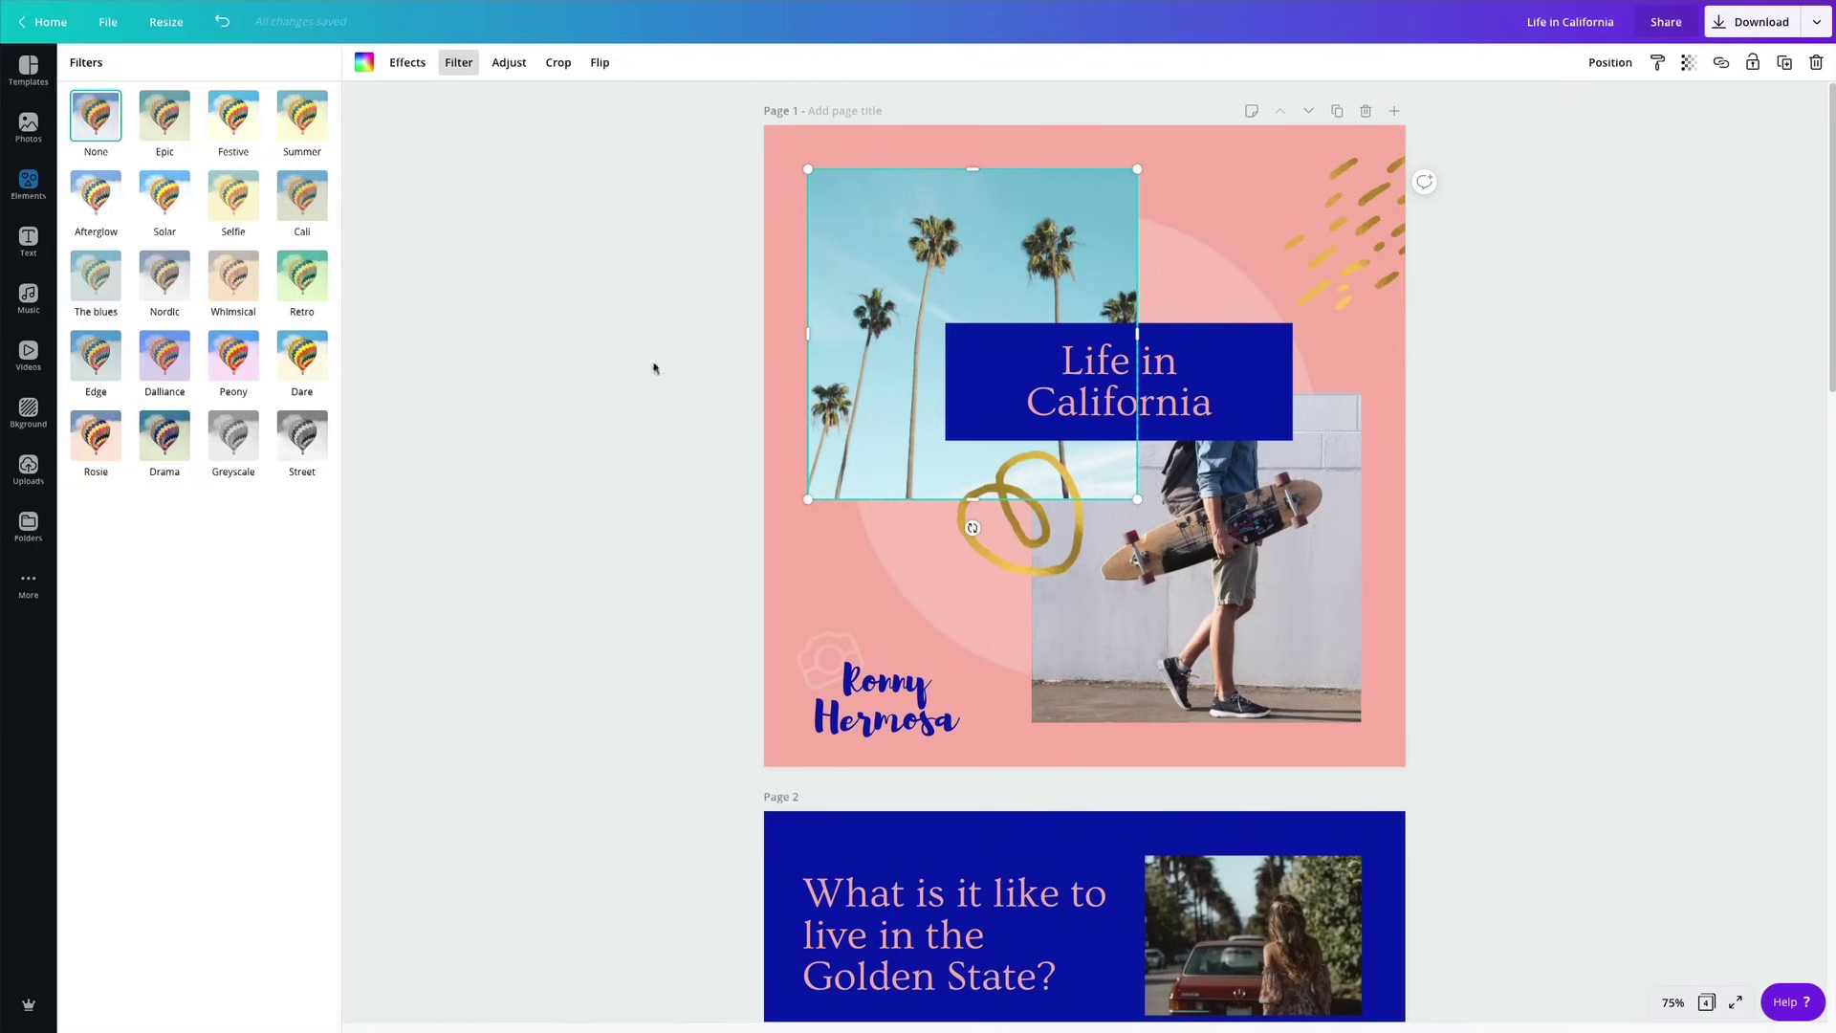
click(605, 299)
click(507, 63)
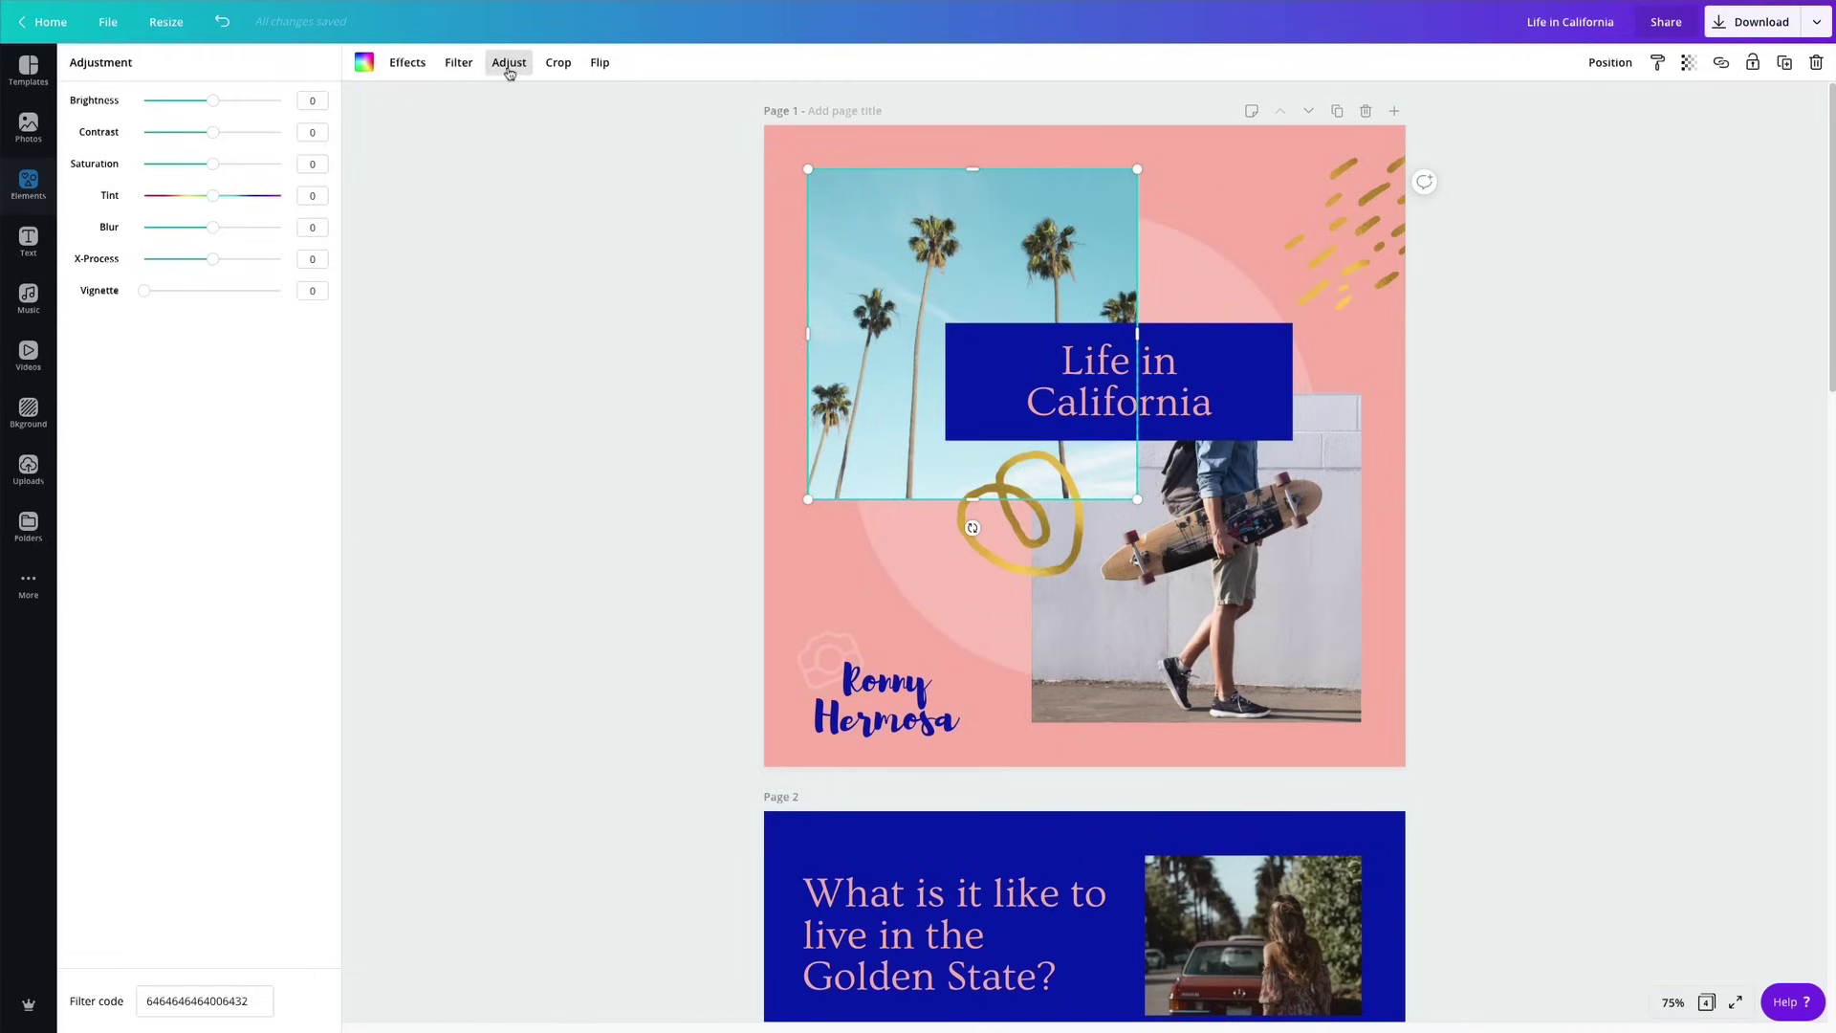
drag(213, 101, 225, 174)
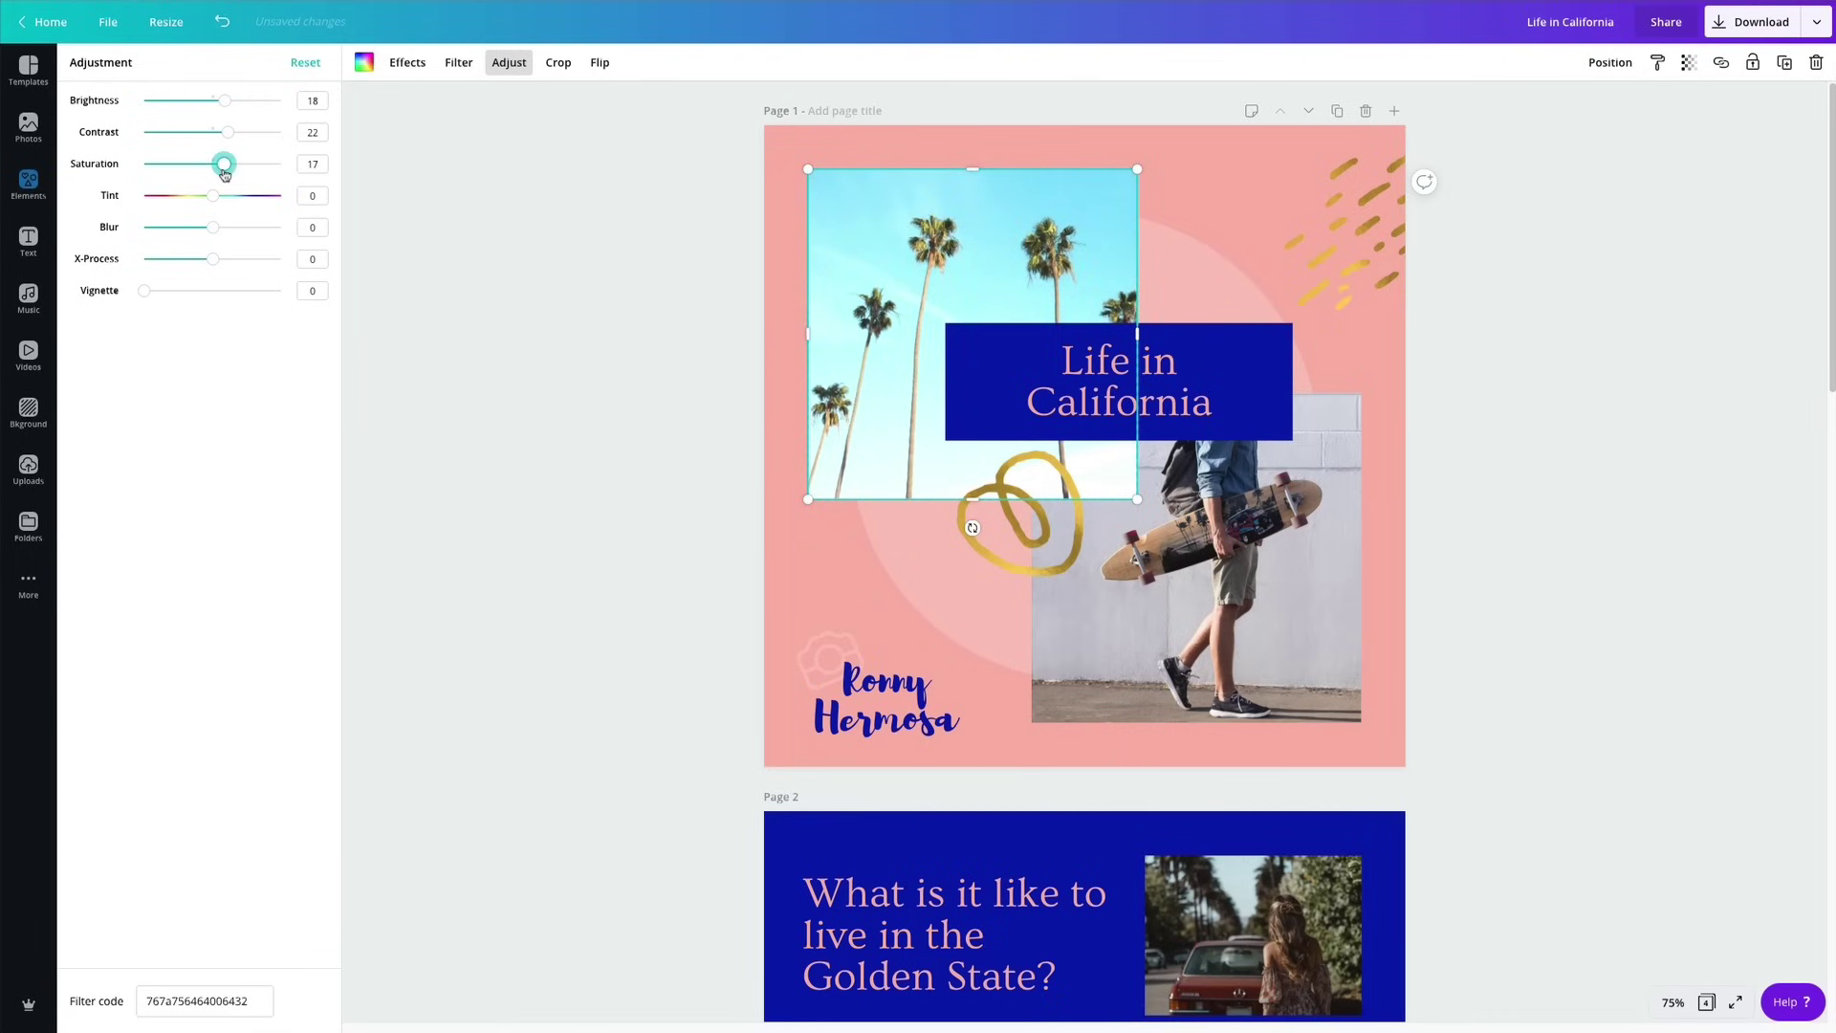
click(530, 252)
click(602, 326)
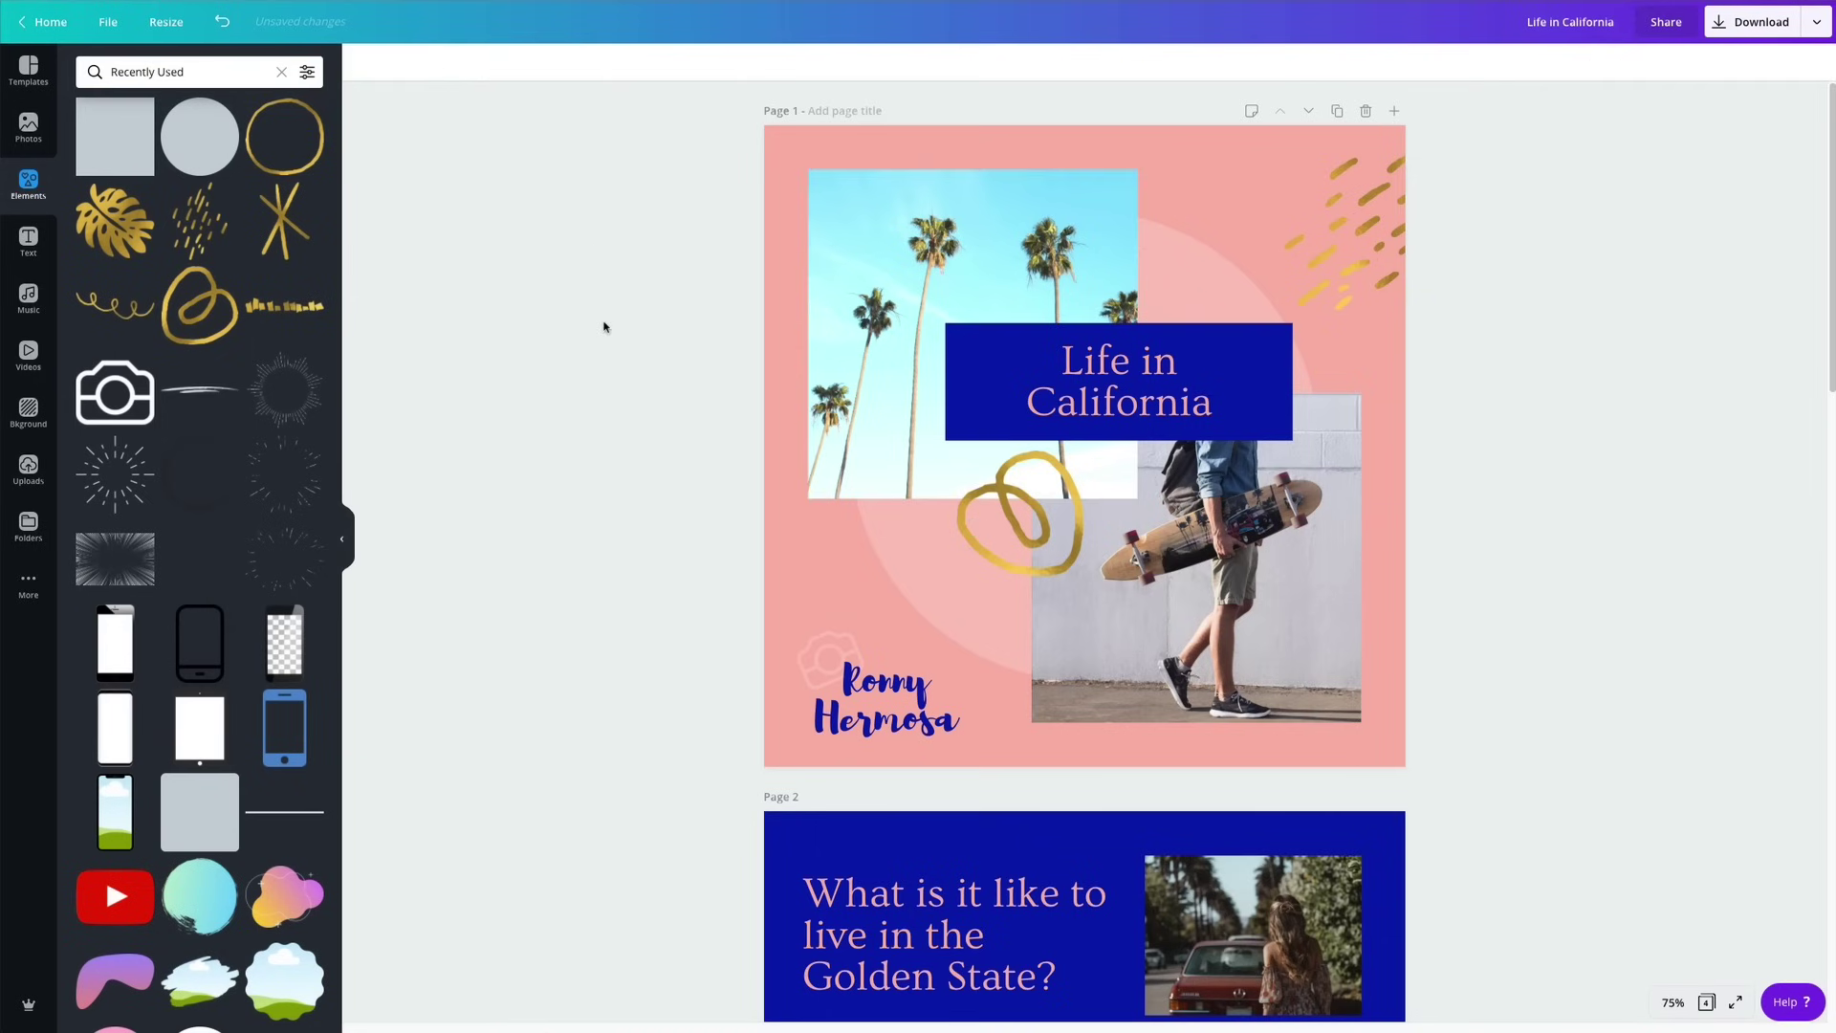
Inspect the page 1 palm-tree photo's adjustment settings and select its filter code.
click(1001, 250)
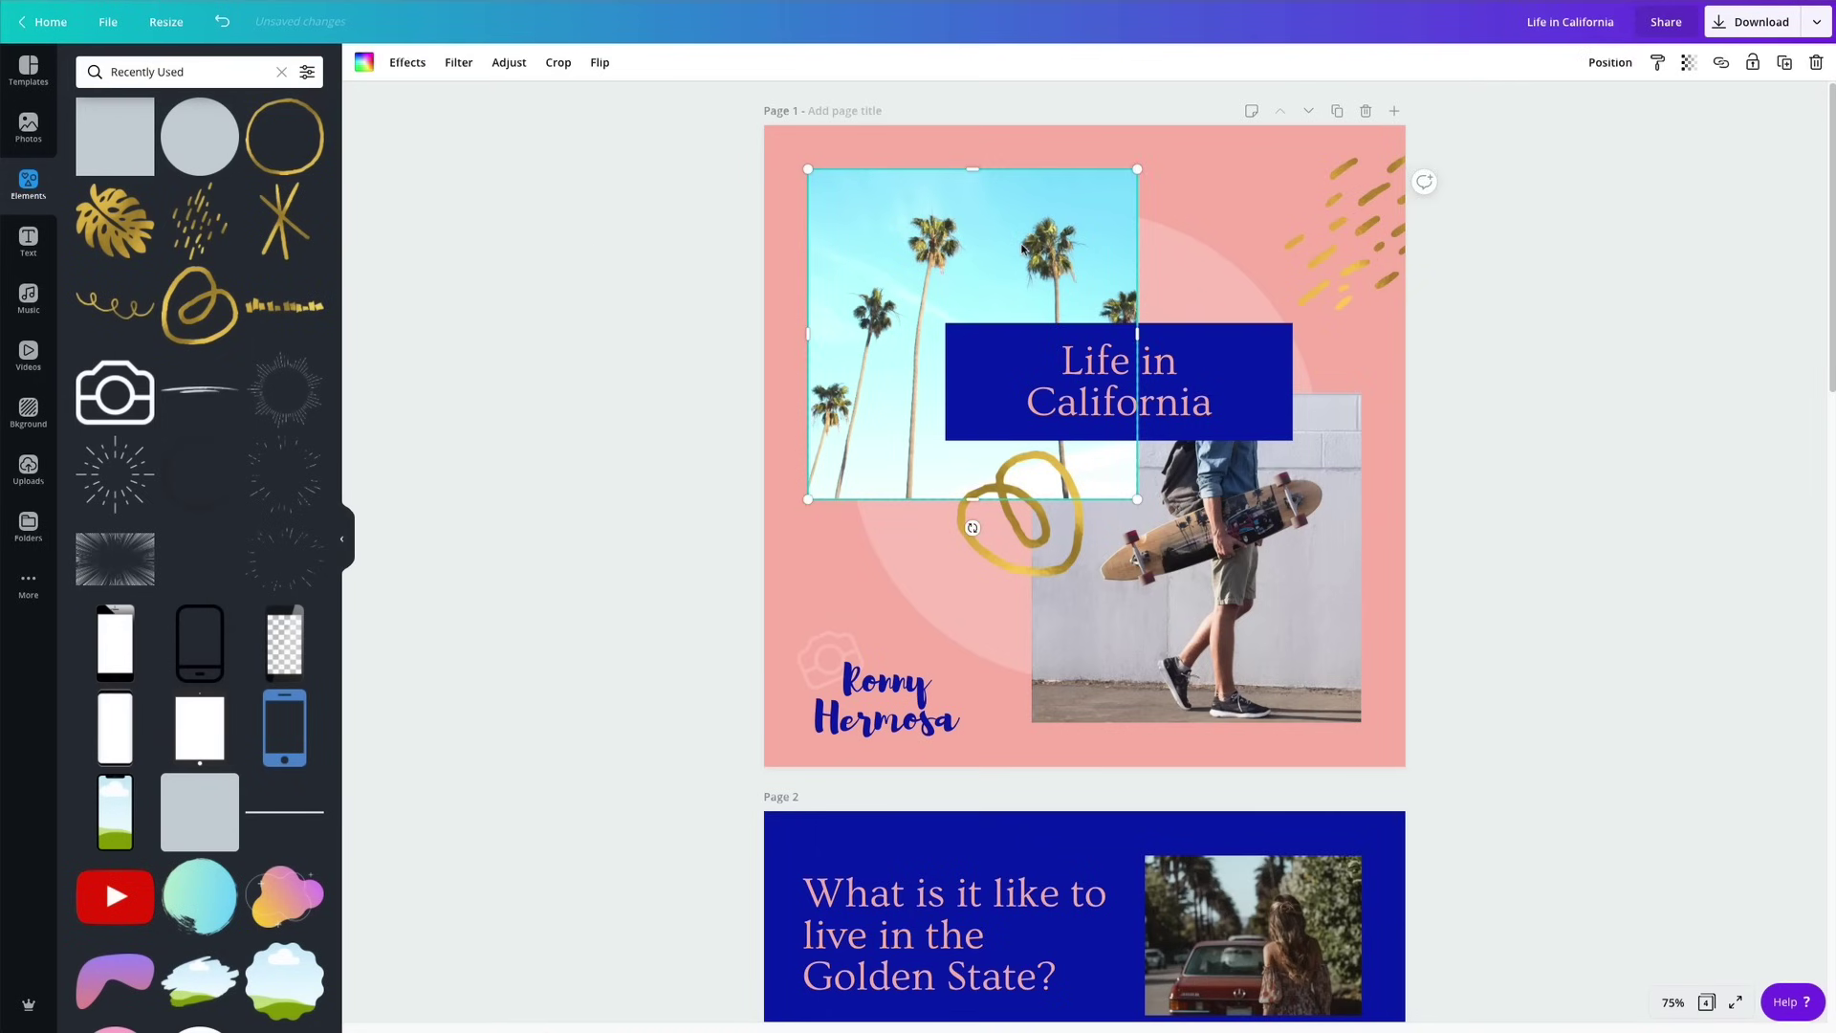
scroll(1140, 555, down, 5)
scroll(1140, 554, down, 8)
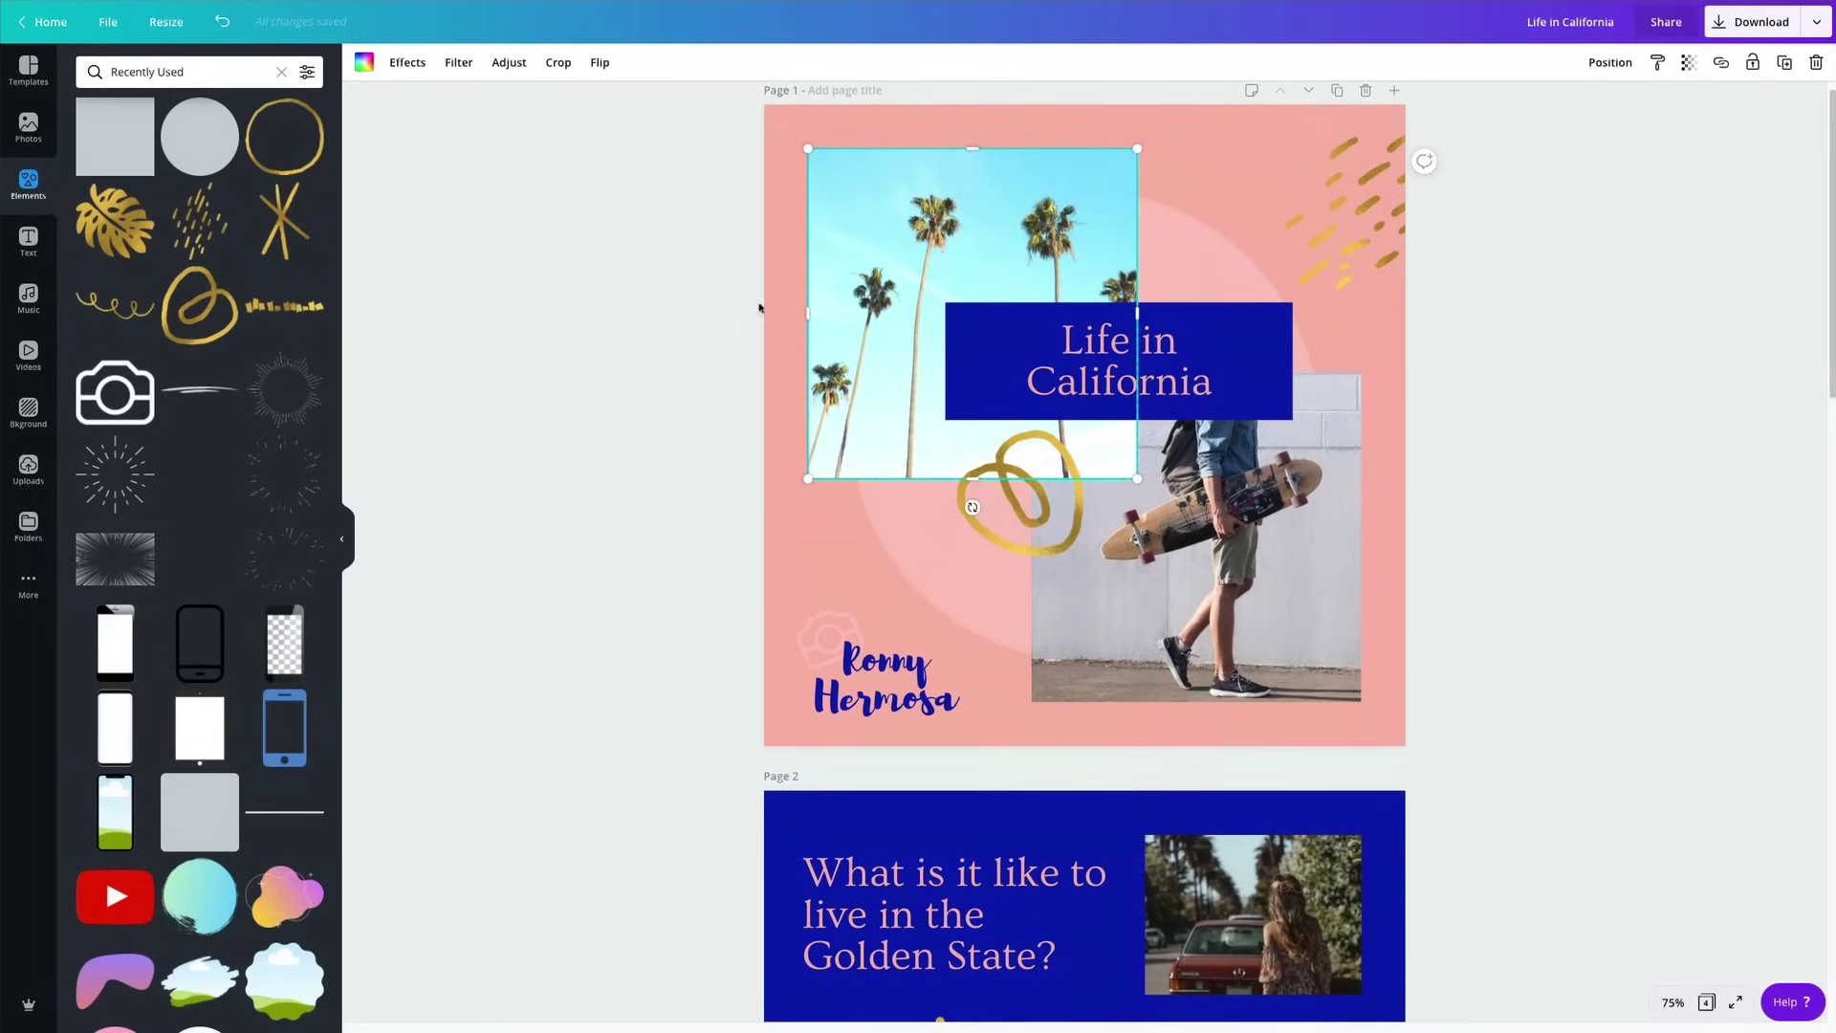
click(612, 312)
click(531, 74)
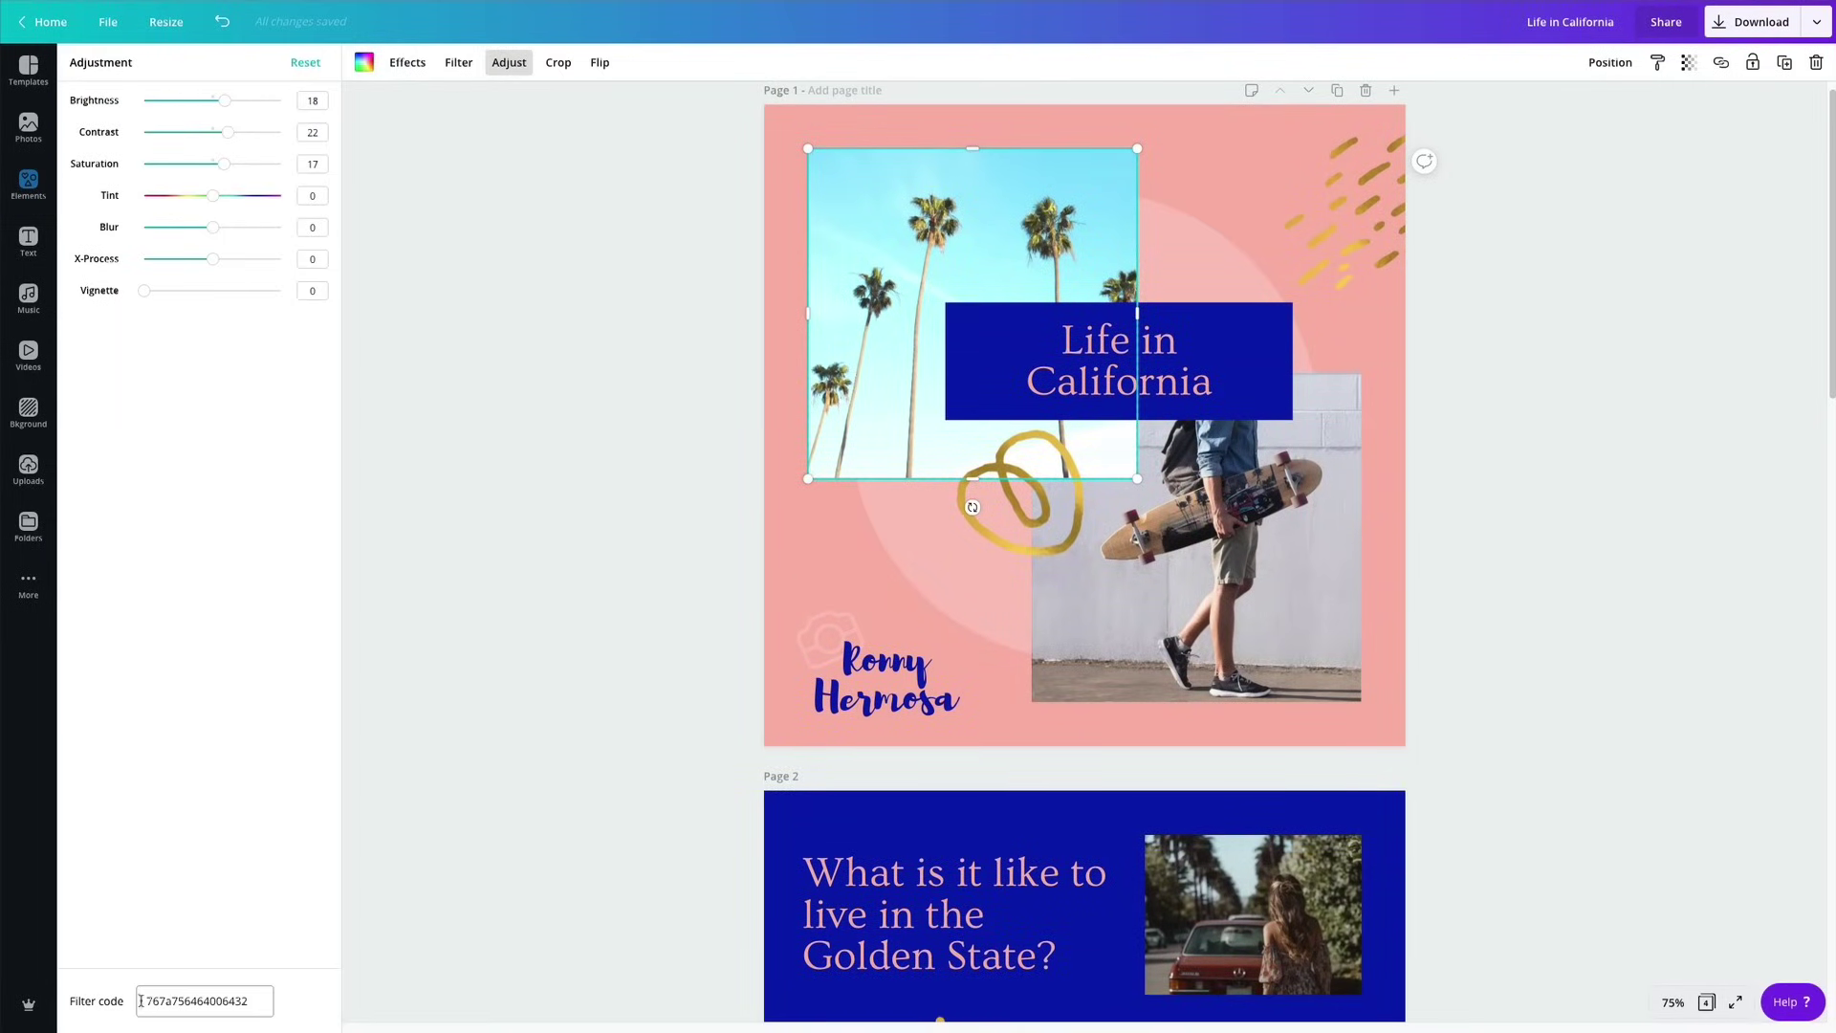
drag(142, 1001, 246, 998)
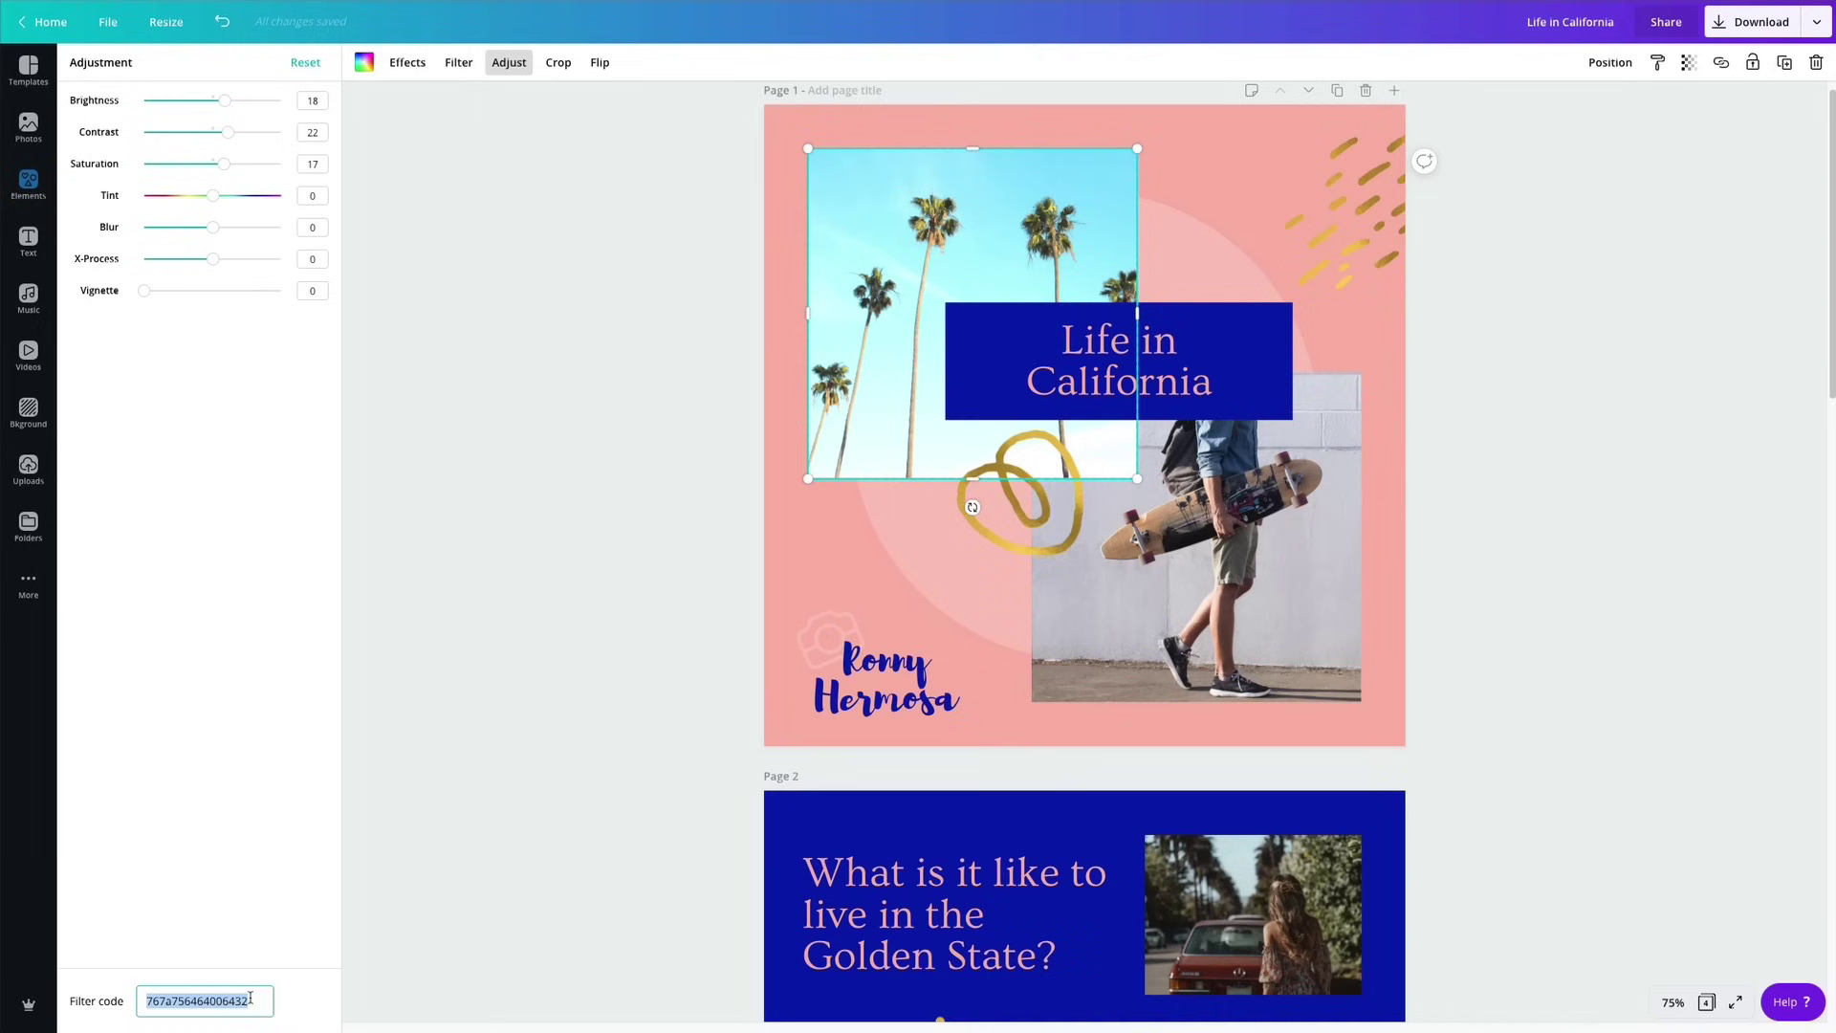
View the skateboarder photo's adjustment settings and select its filter code for comparison.
click(1155, 607)
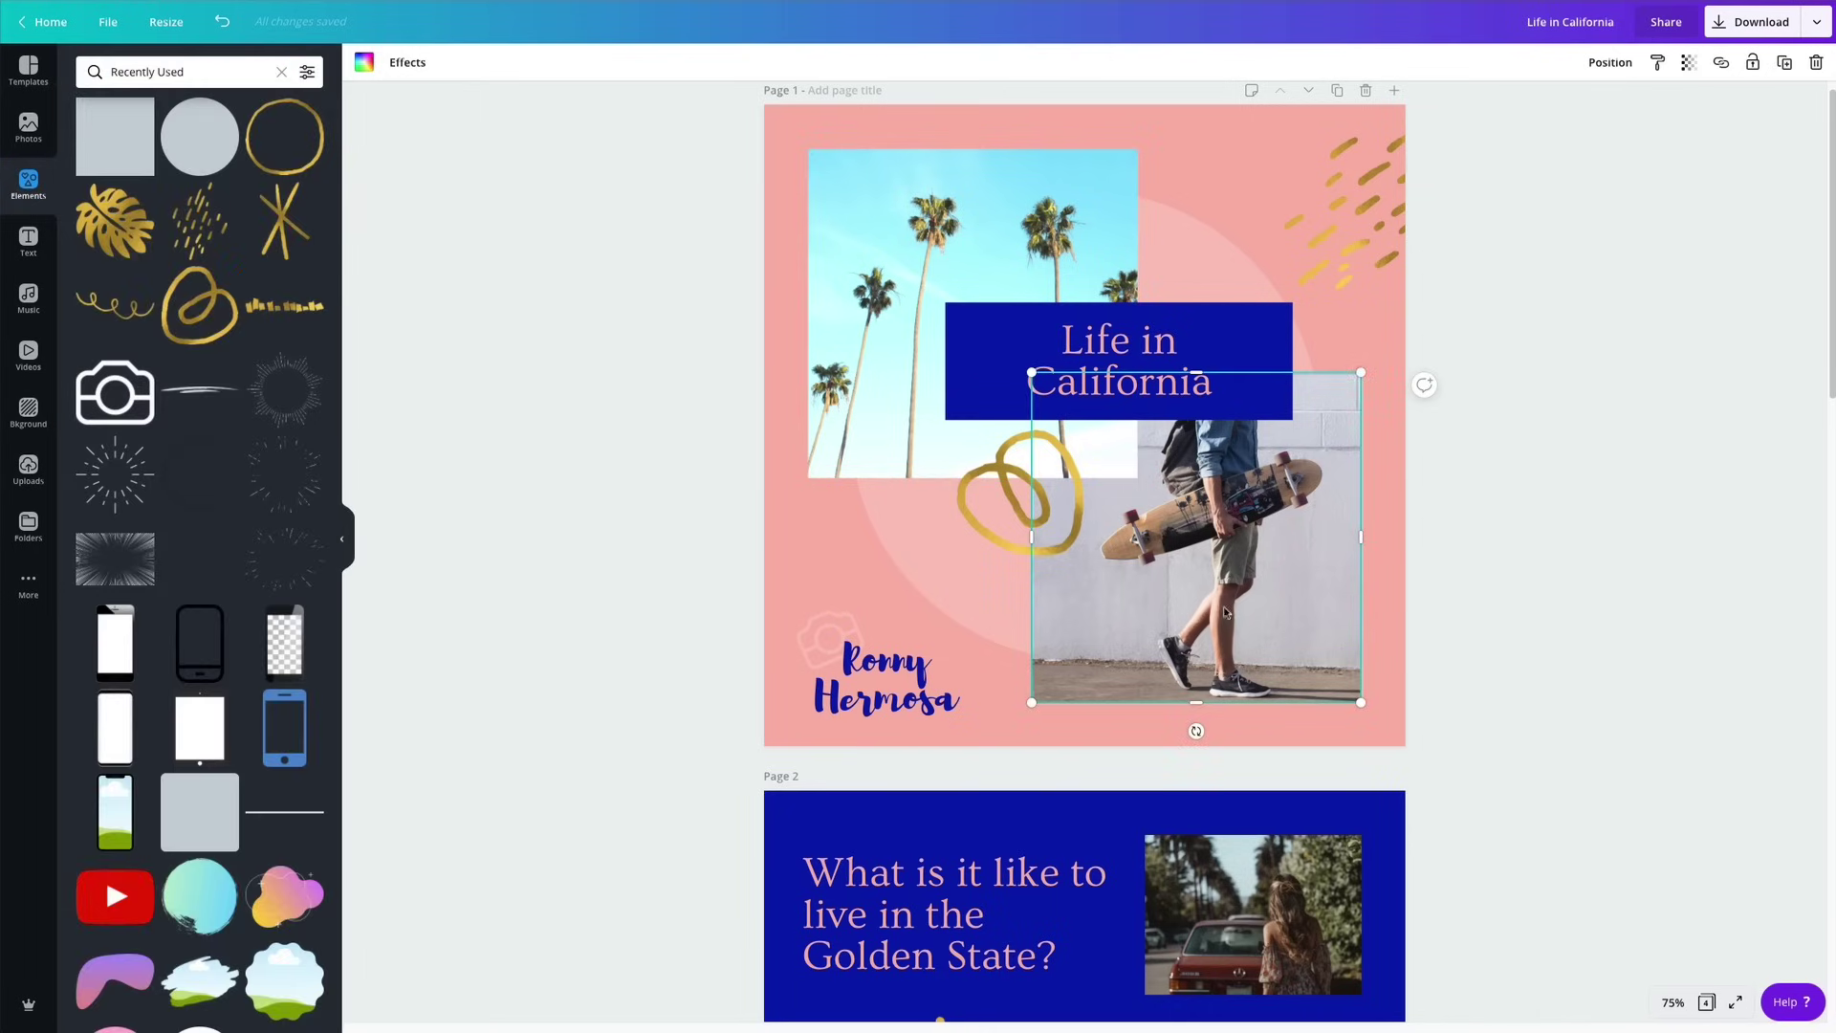
click(508, 62)
click(250, 1002)
drag(251, 1002, 172, 1002)
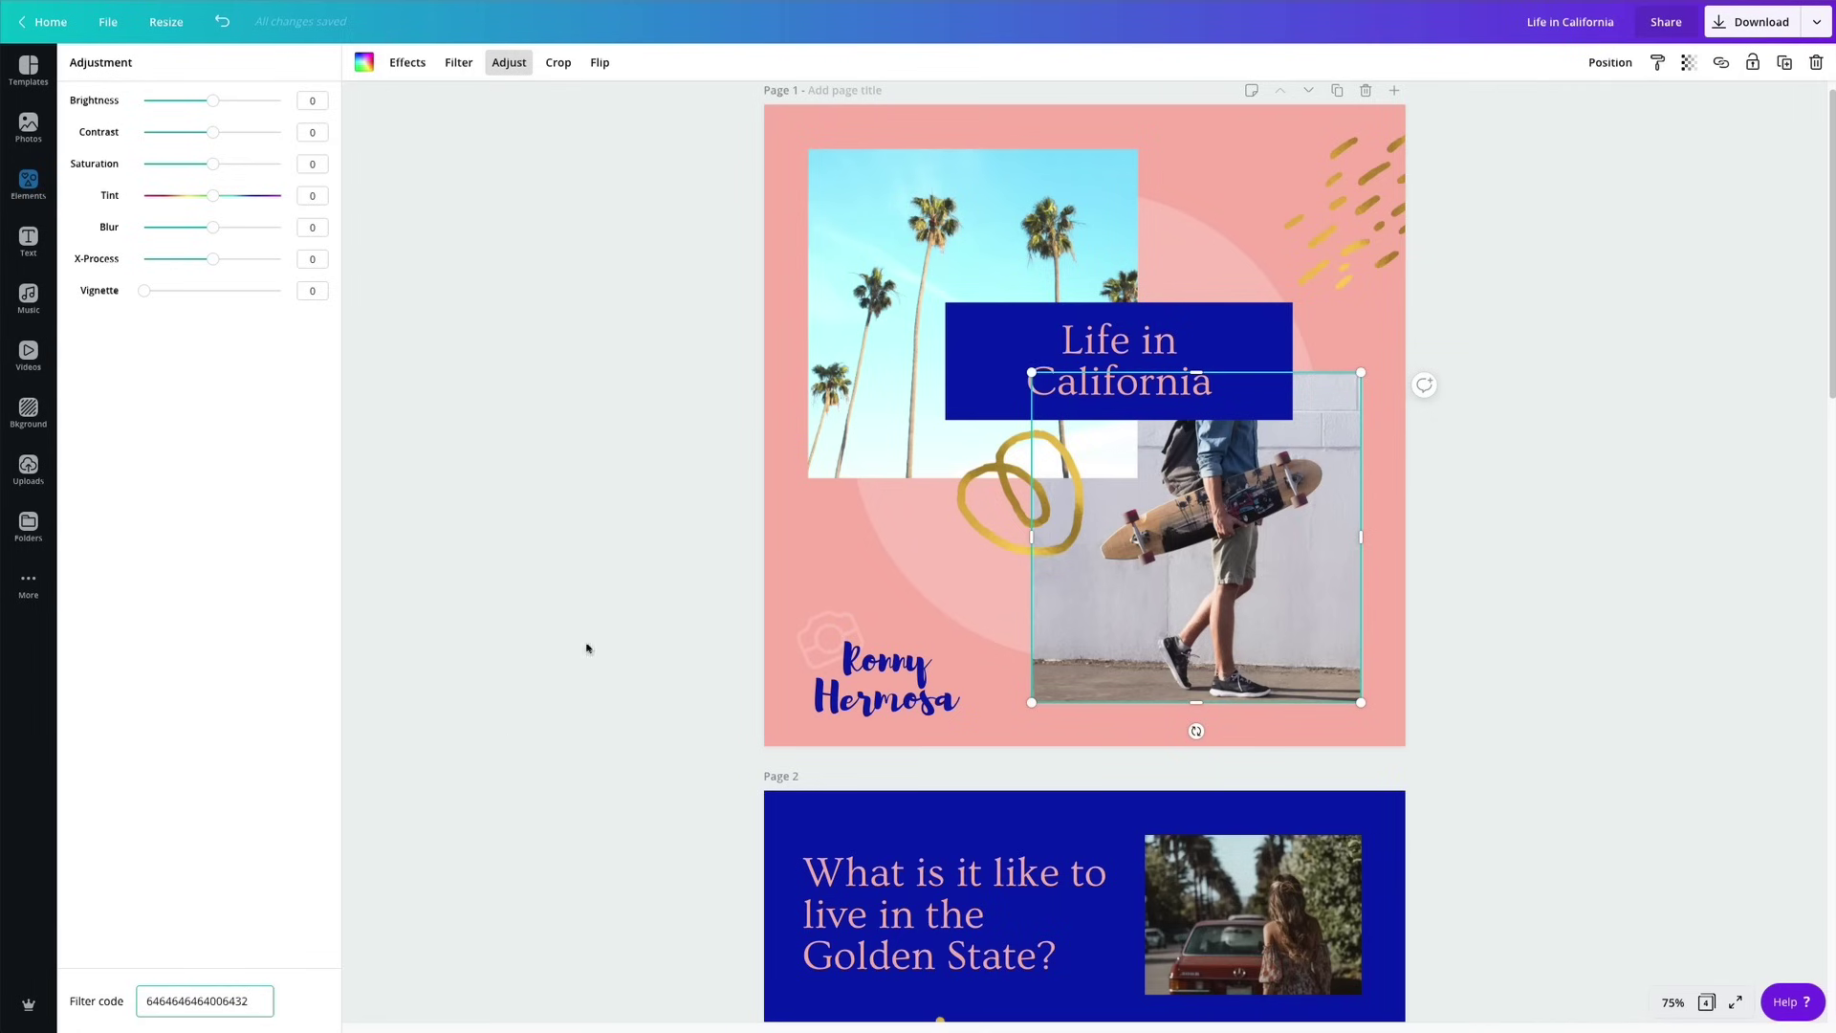
click(586, 648)
Copy the palm photo's style onto the skateboarder, page 2 car and Hollywood photos.
click(1073, 206)
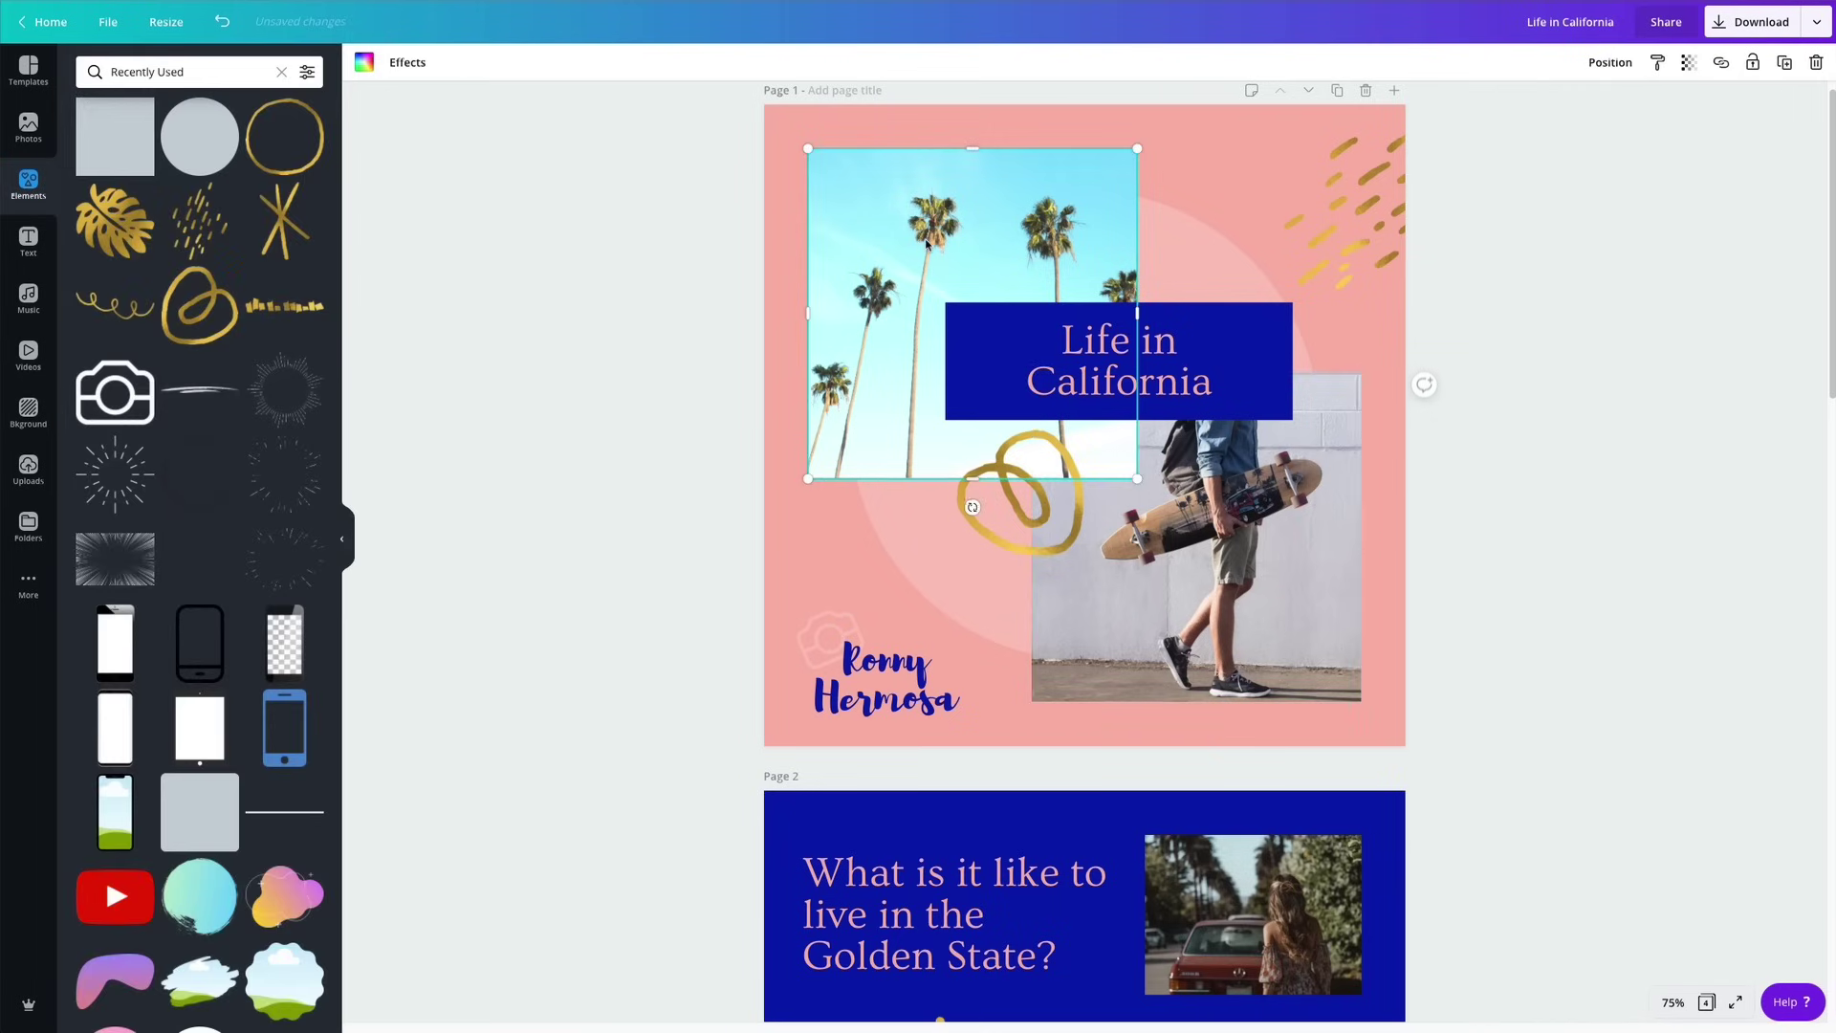
click(1659, 63)
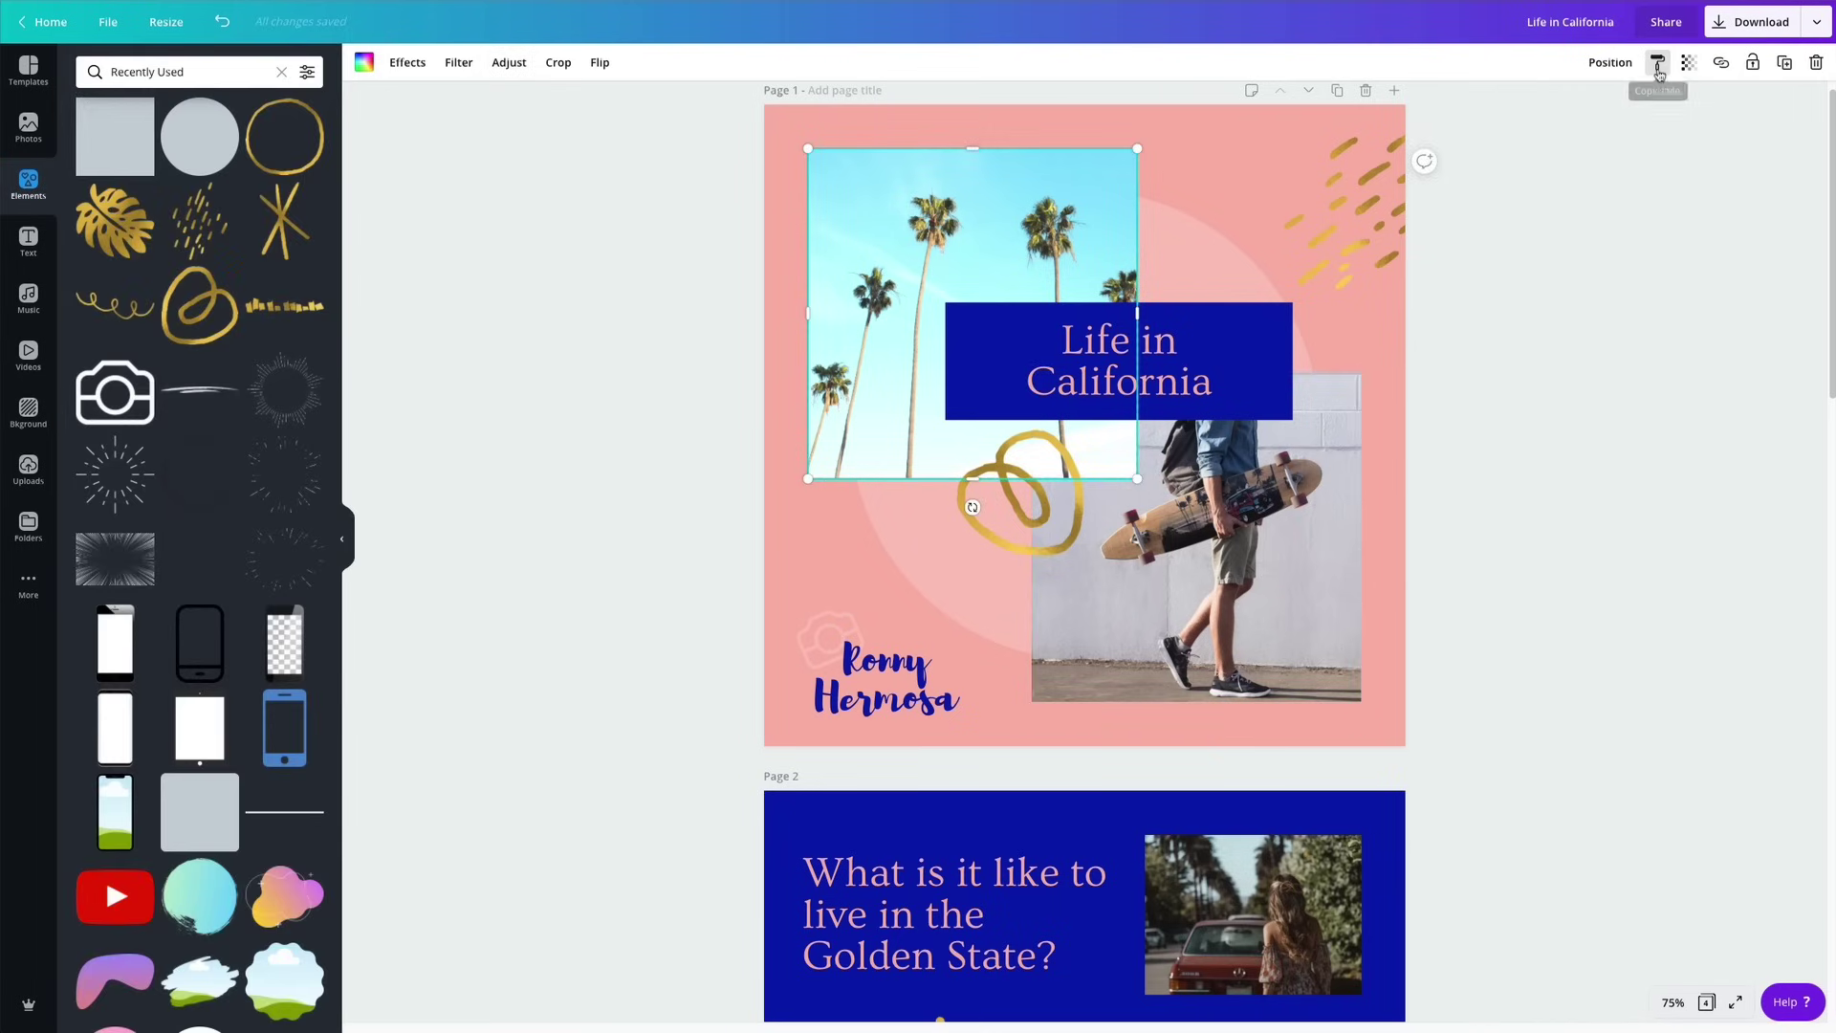
click(1296, 578)
scroll(1296, 576, down, 1)
scroll(1296, 577, down, 4)
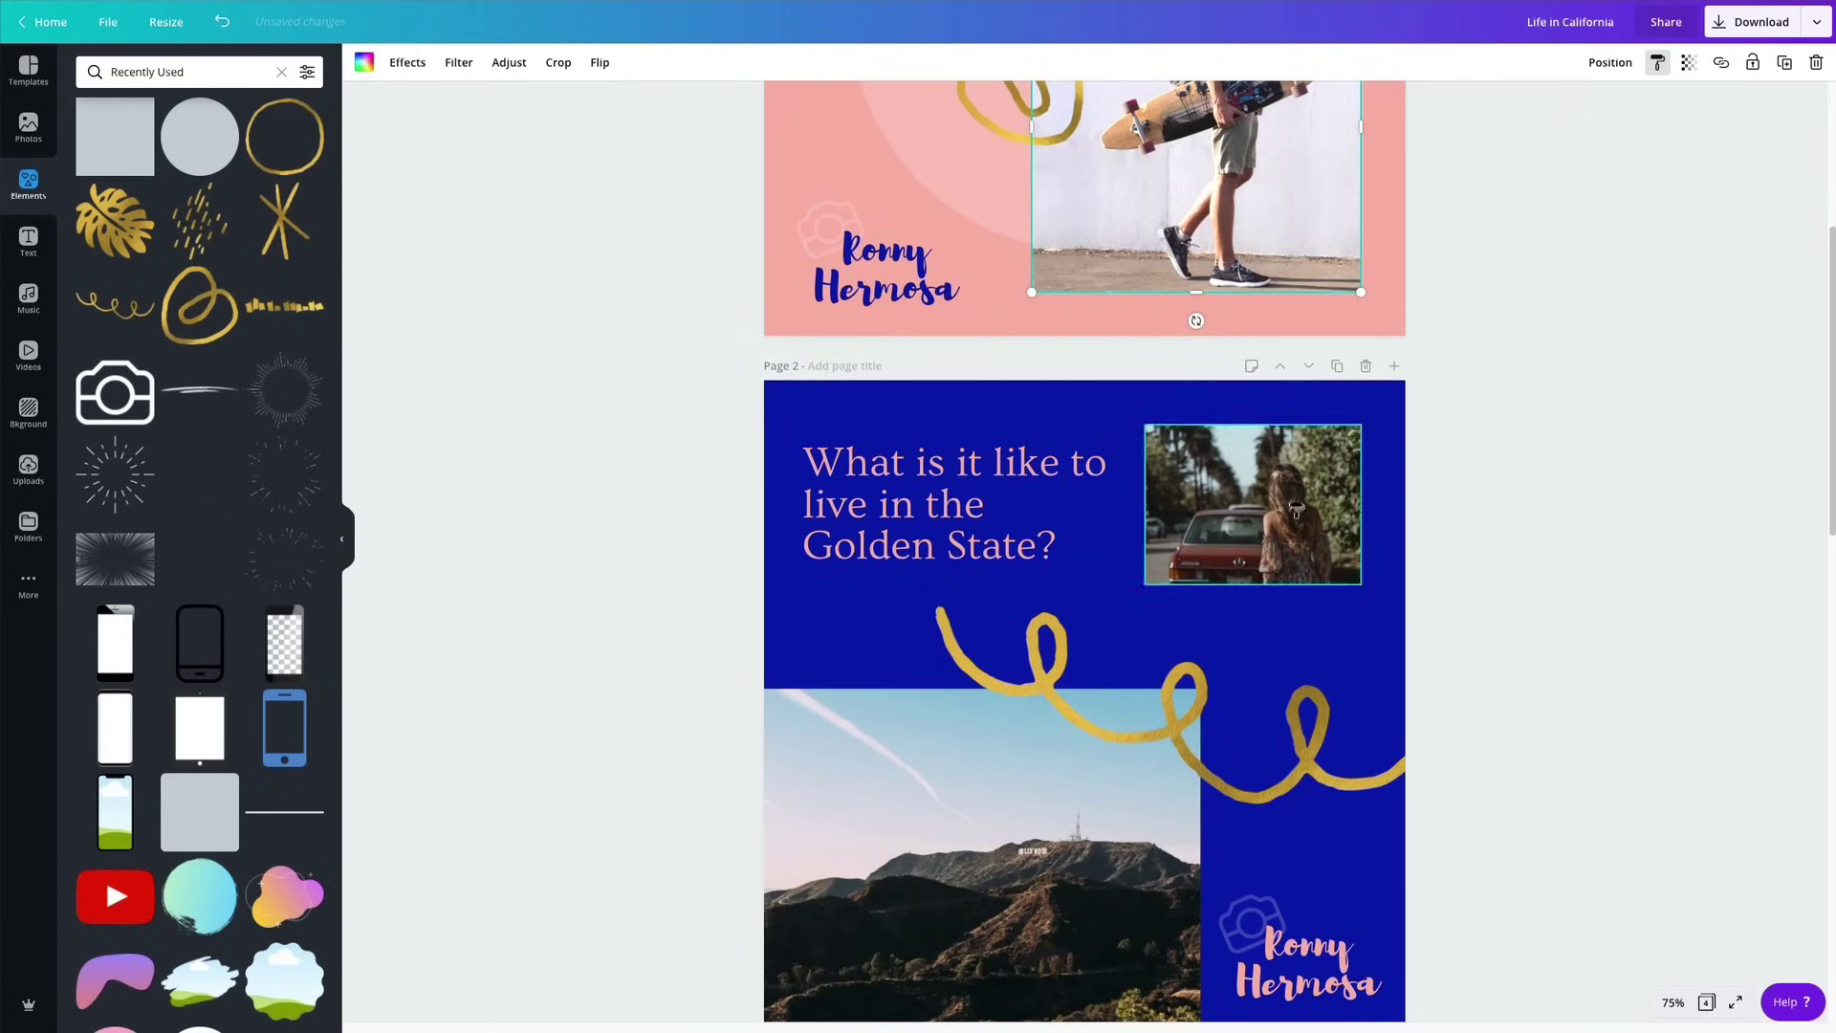
click(1300, 517)
scroll(1556, 242, down, 3)
click(918, 535)
Paste the palm style onto the lifeguard-tower, page 4 palm, food and beach photos.
click(1658, 63)
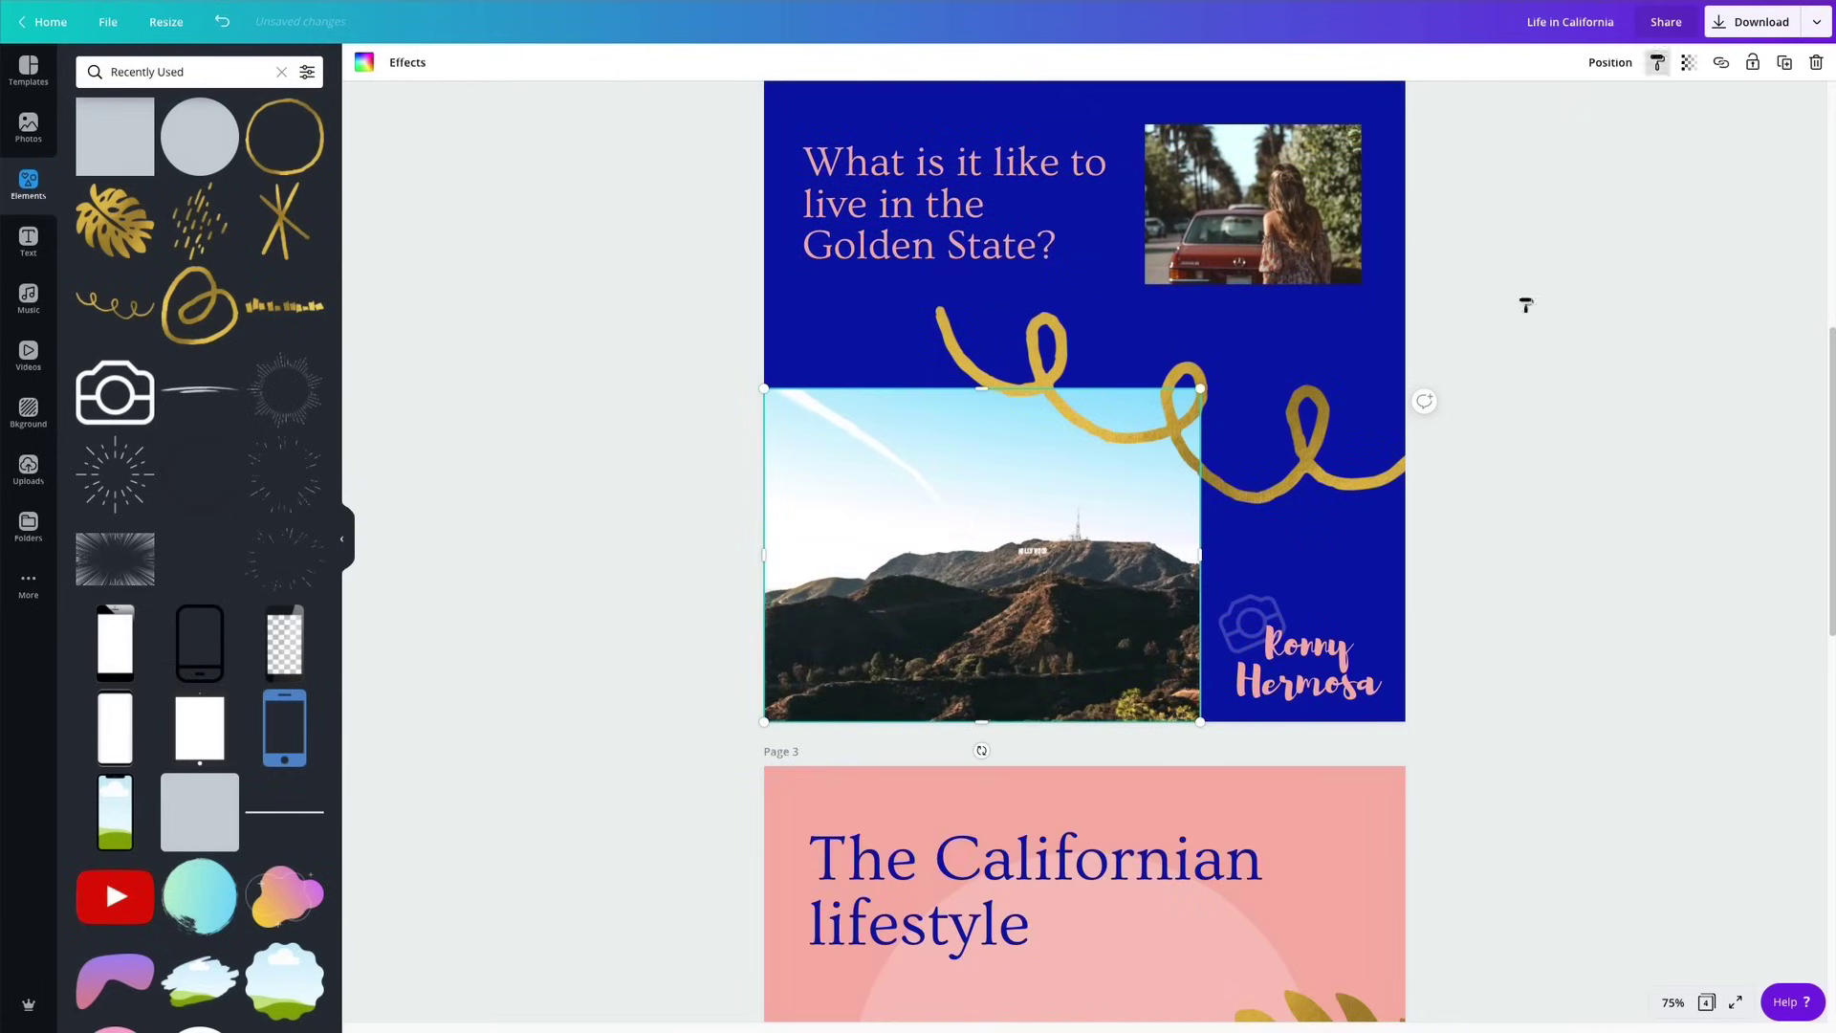
scroll(1537, 271, down, 4)
click(994, 837)
click(1658, 62)
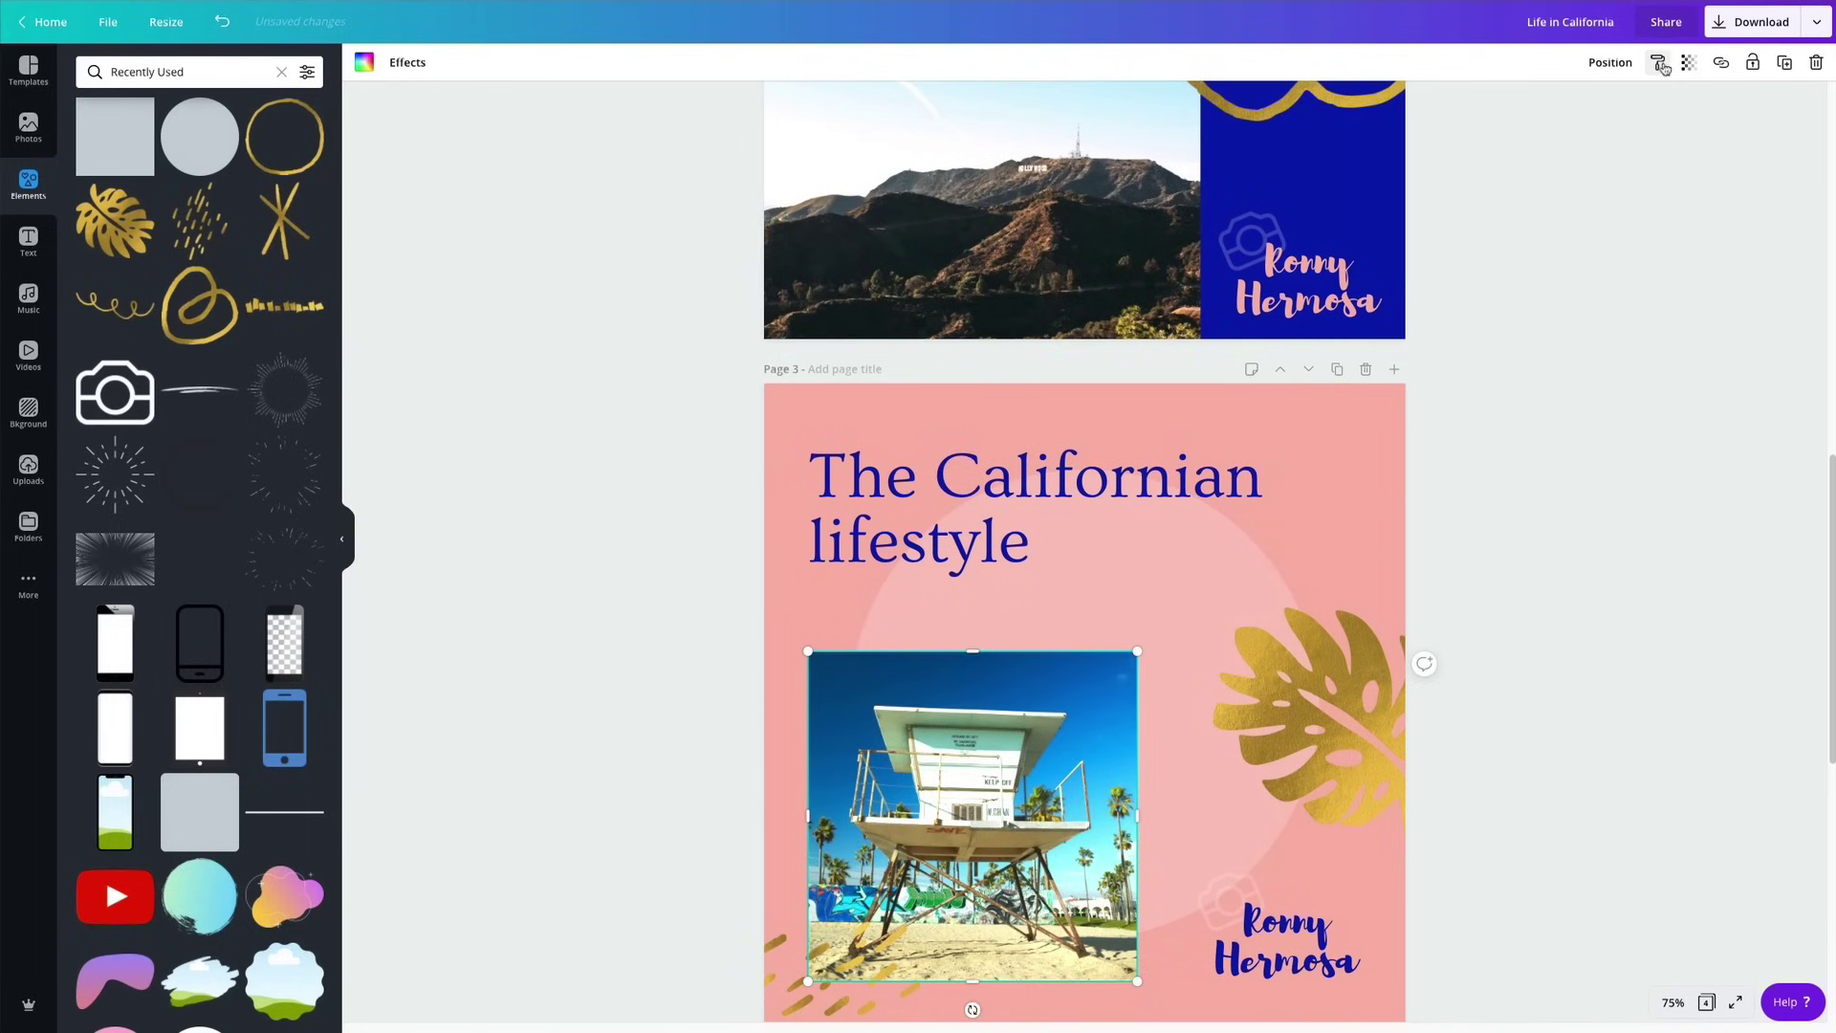
scroll(1517, 316, down, 6)
click(1081, 626)
click(1657, 62)
click(1114, 813)
scroll(1598, 185, down, 2)
click(1657, 63)
click(1081, 813)
click(1635, 497)
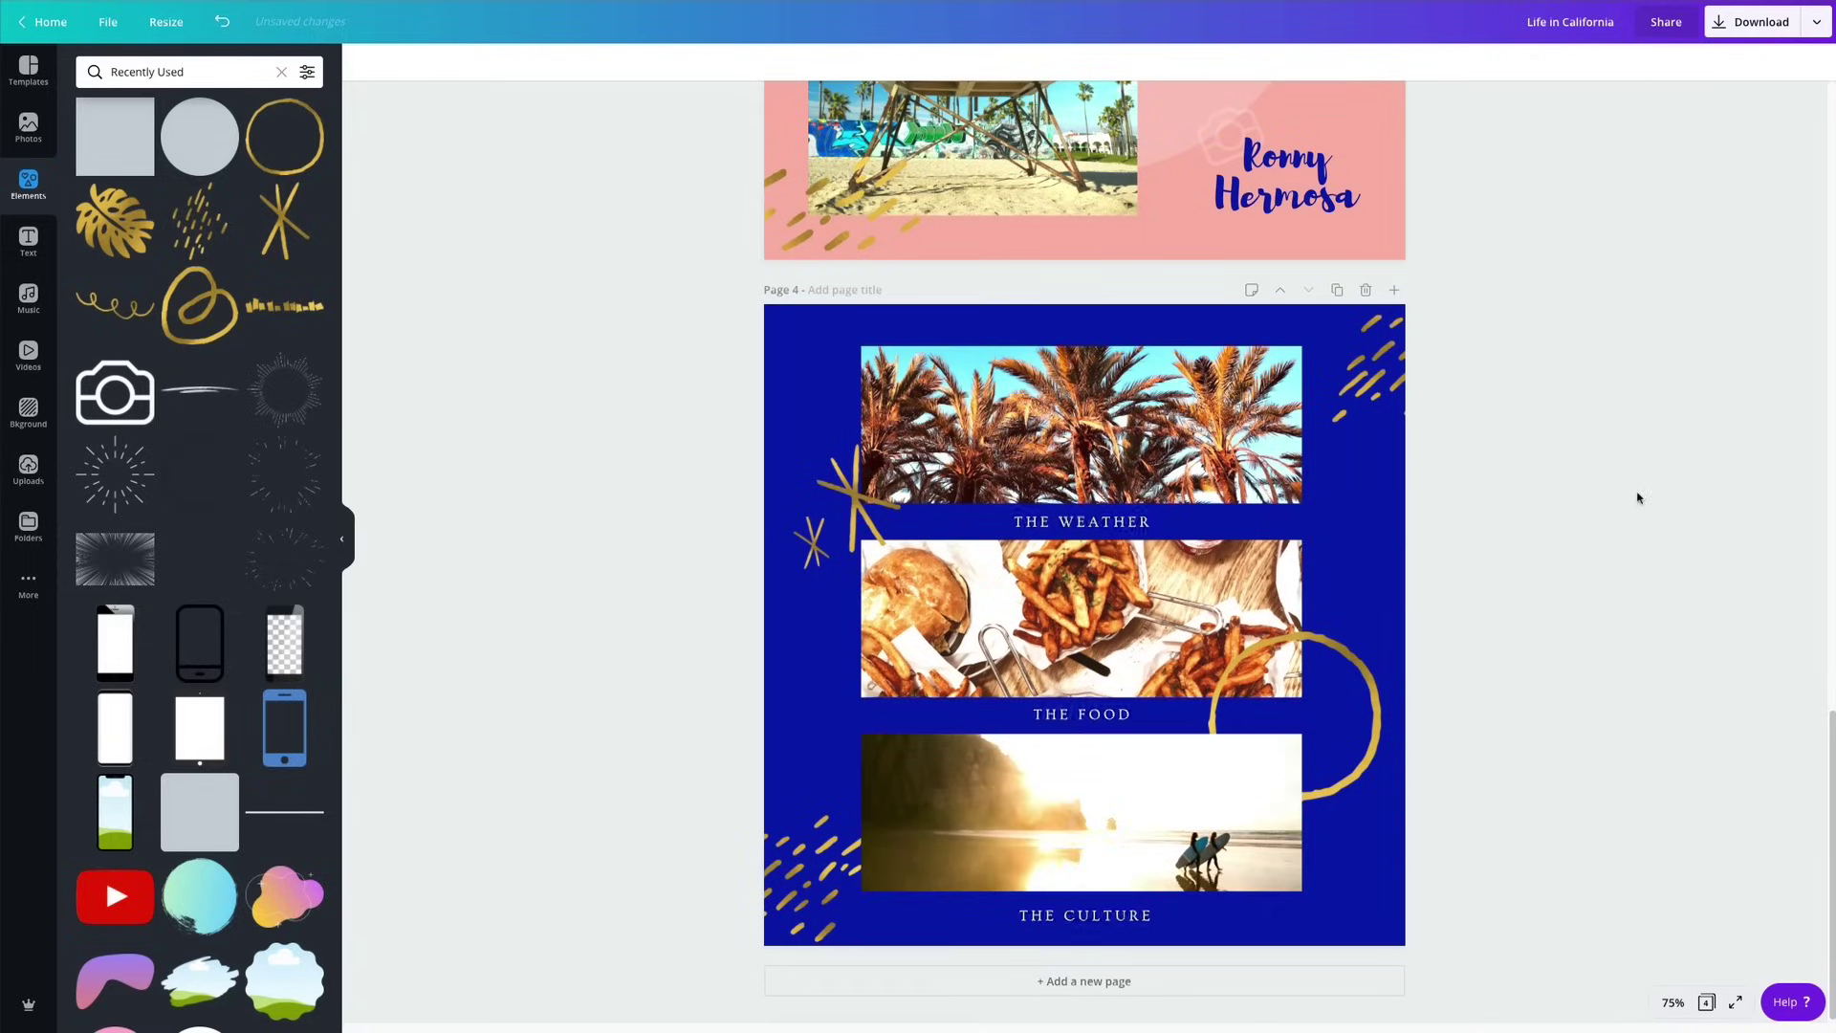
Download all 4 carousel pages with file type PNG.
scroll(1451, 669, up, 10)
scroll(1450, 664, up, 9)
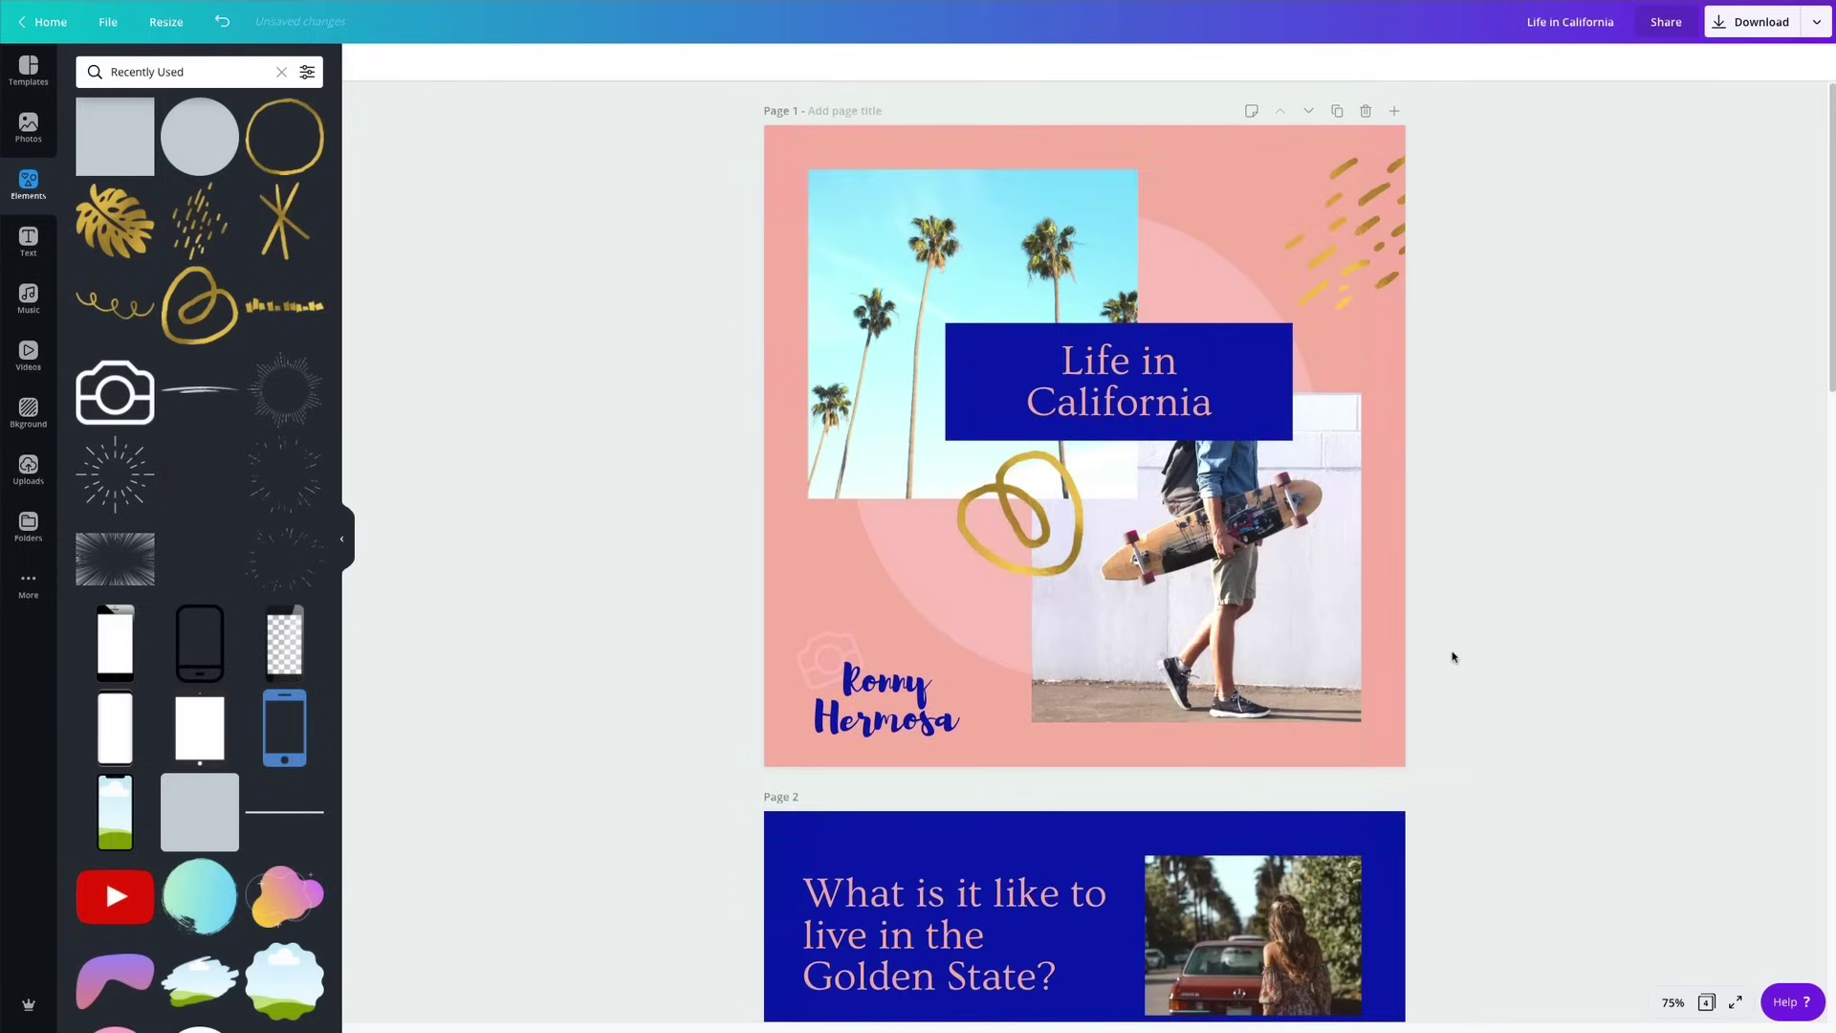
scroll(1453, 657, down, 14)
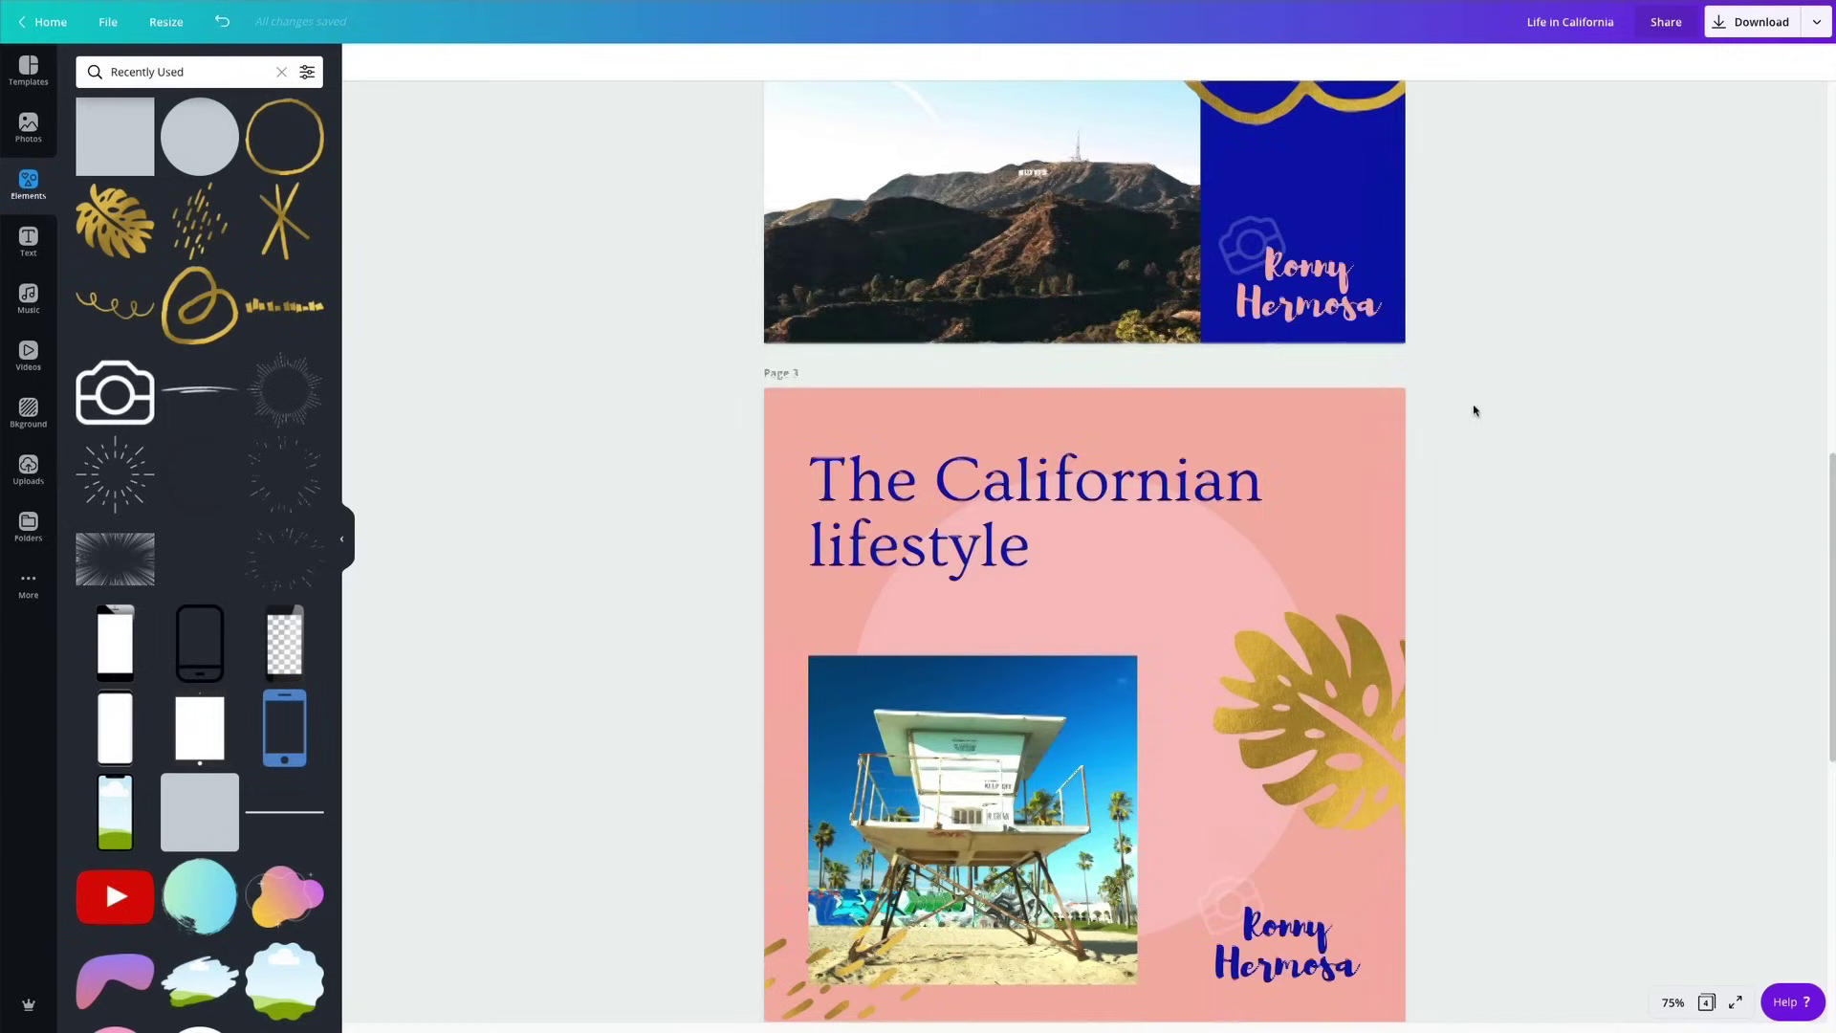
click(1733, 21)
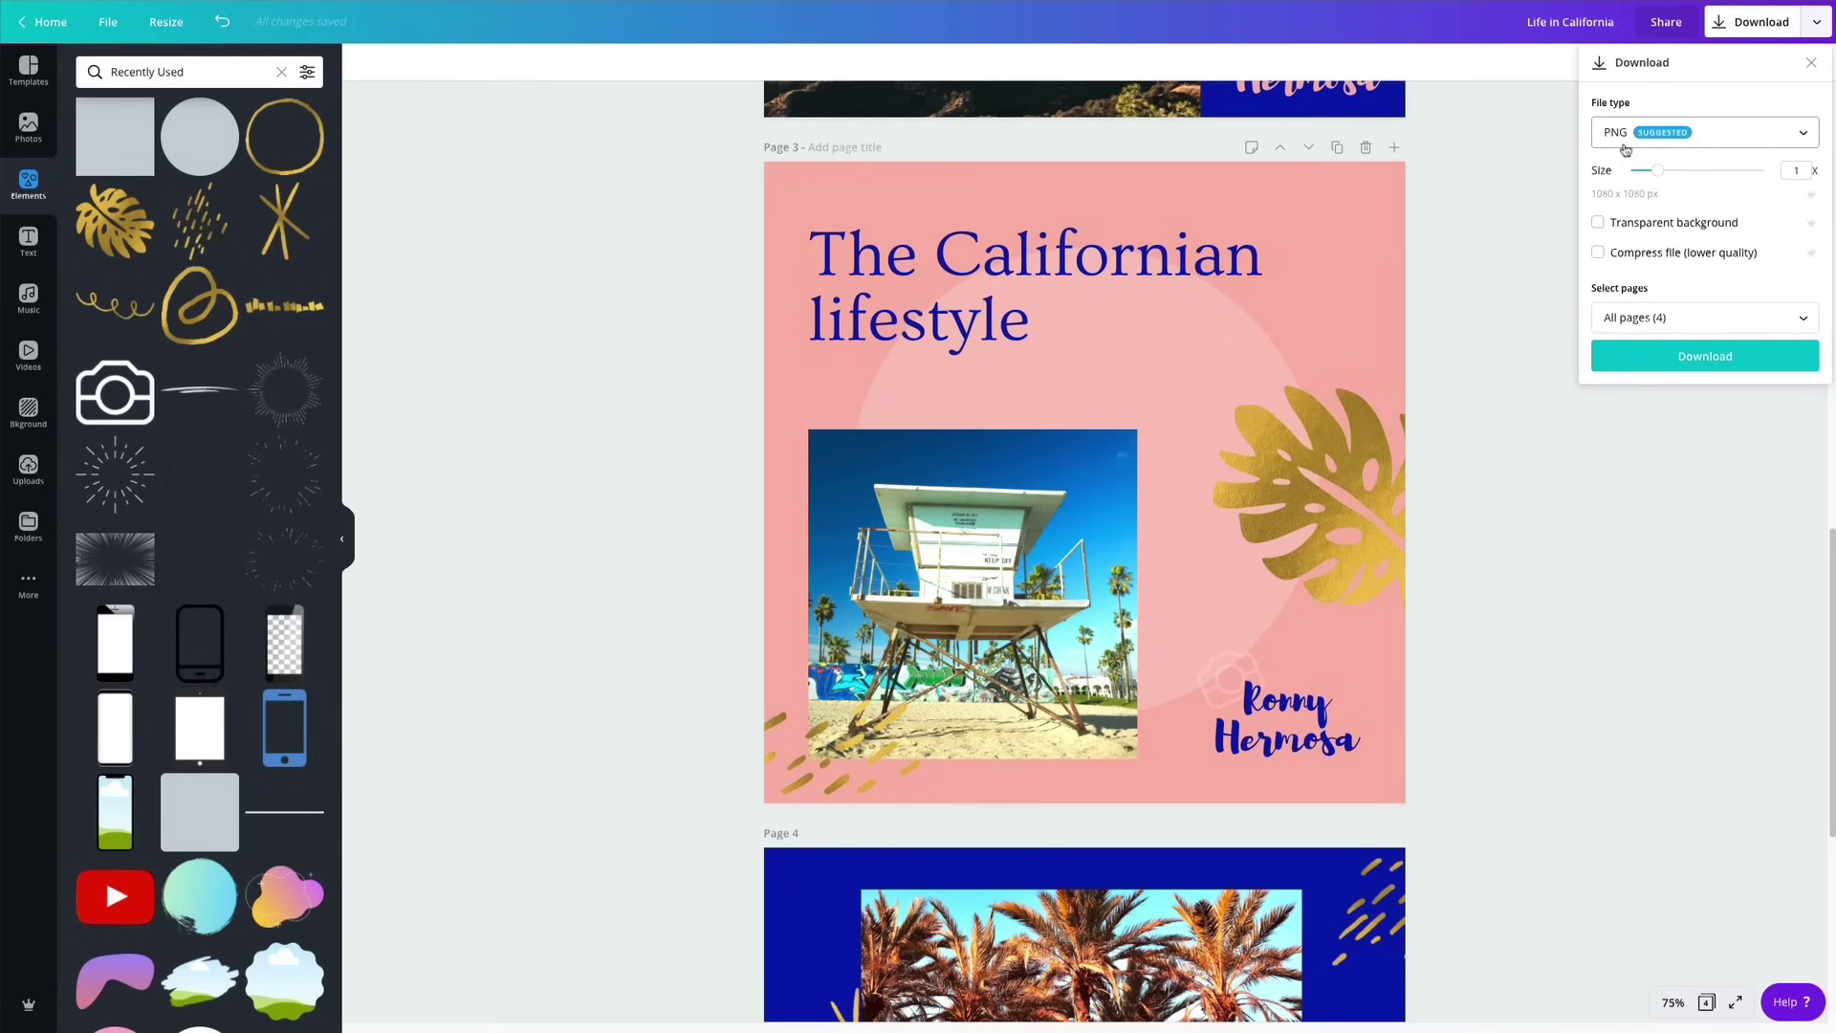
click(1664, 373)
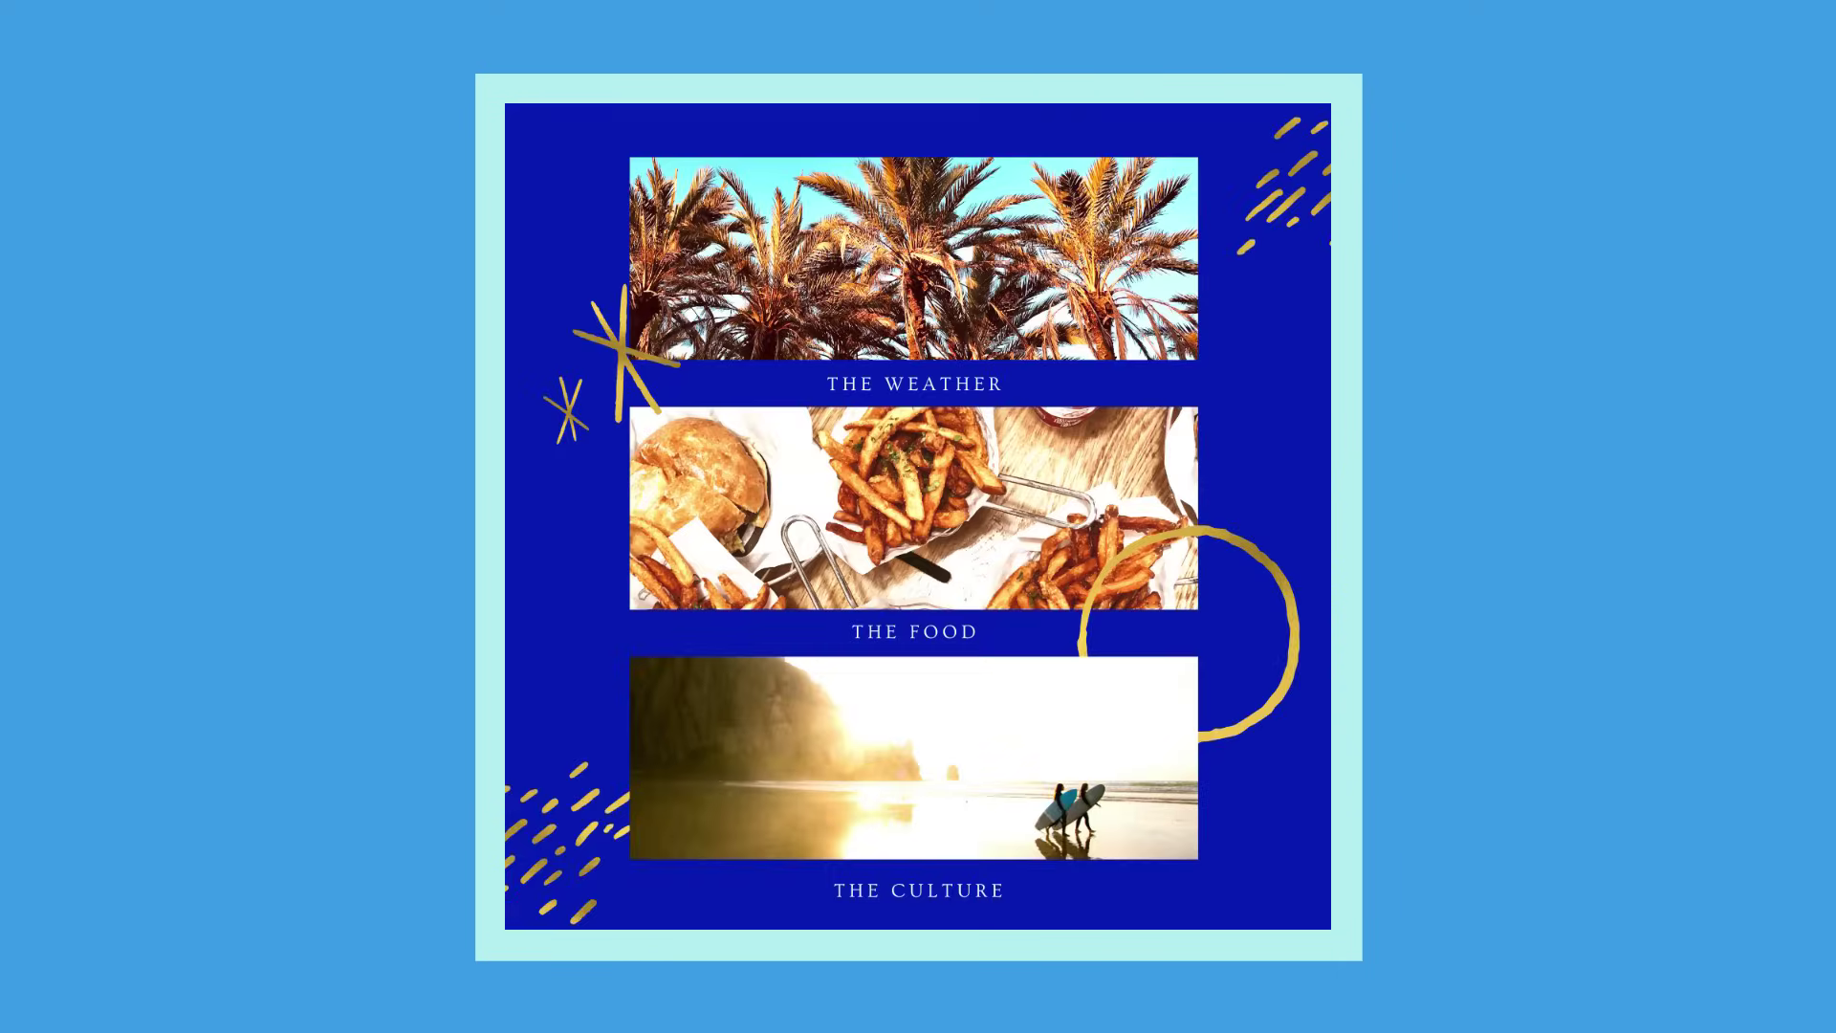
Exit full-screen view back to page 4 while Life in California.zip finishes downloading.
key(Escape)
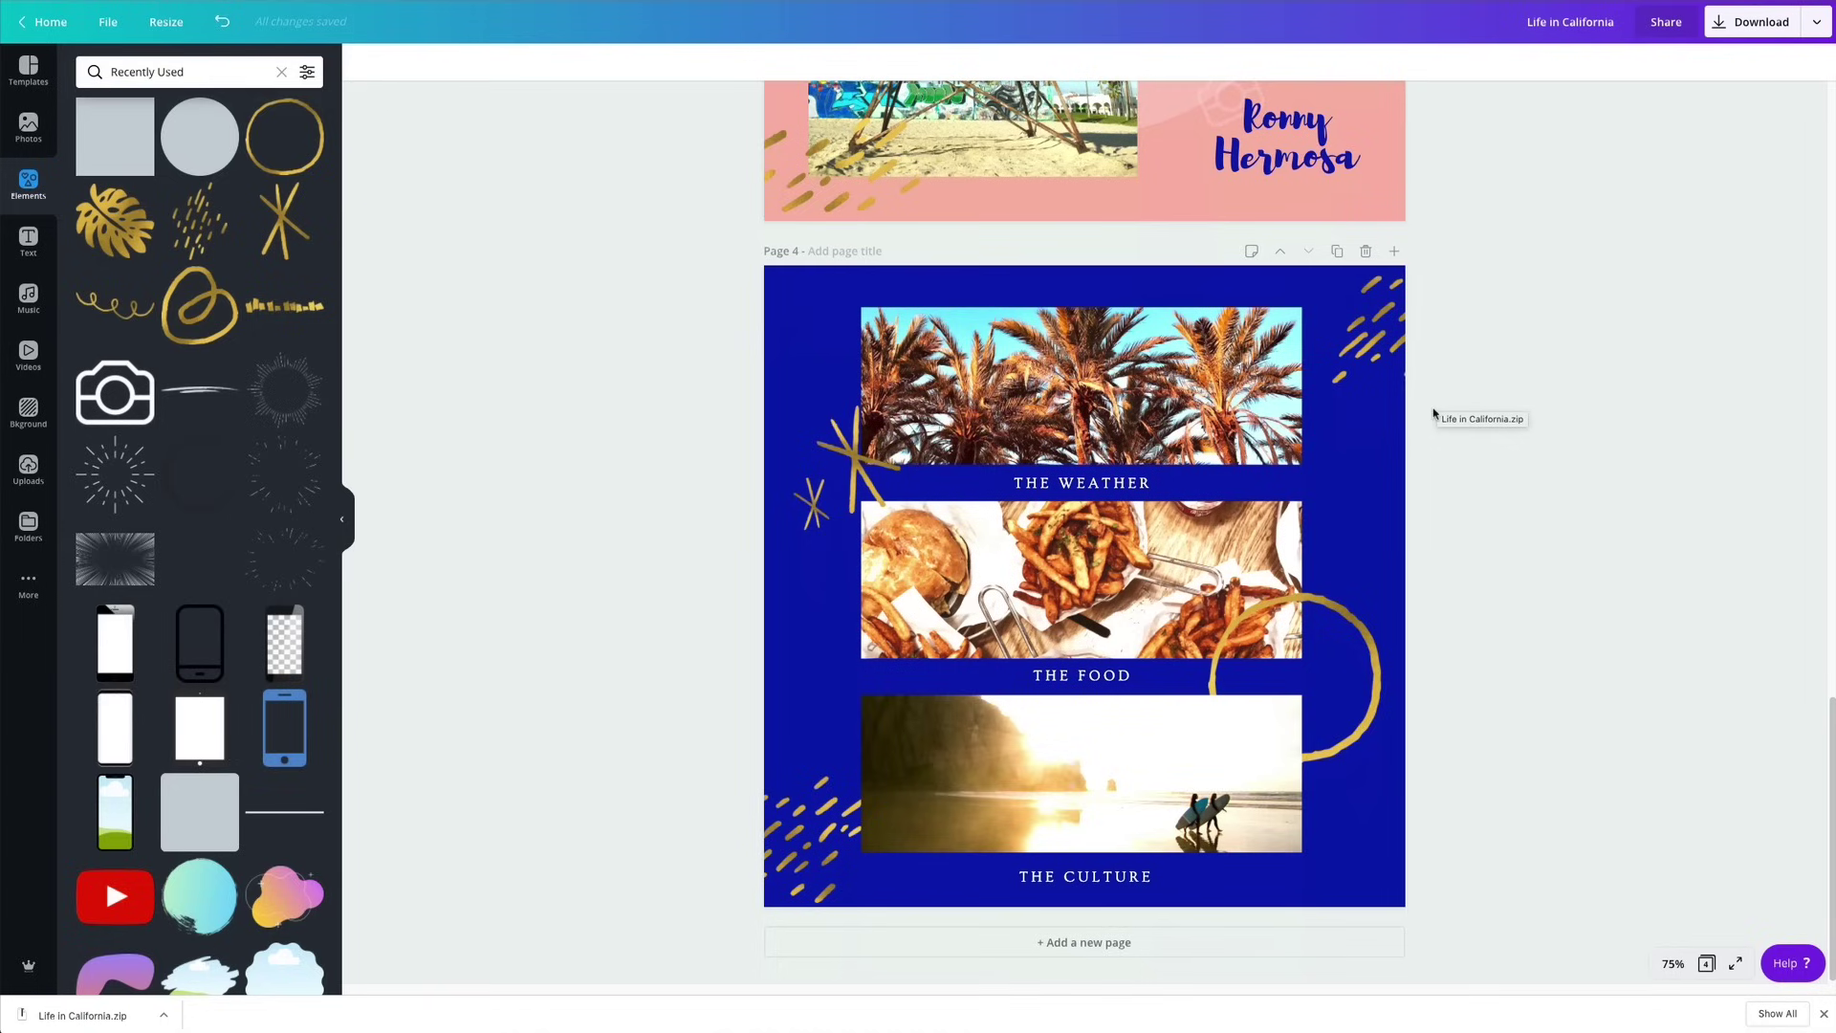
scroll(1434, 420, up, 5)
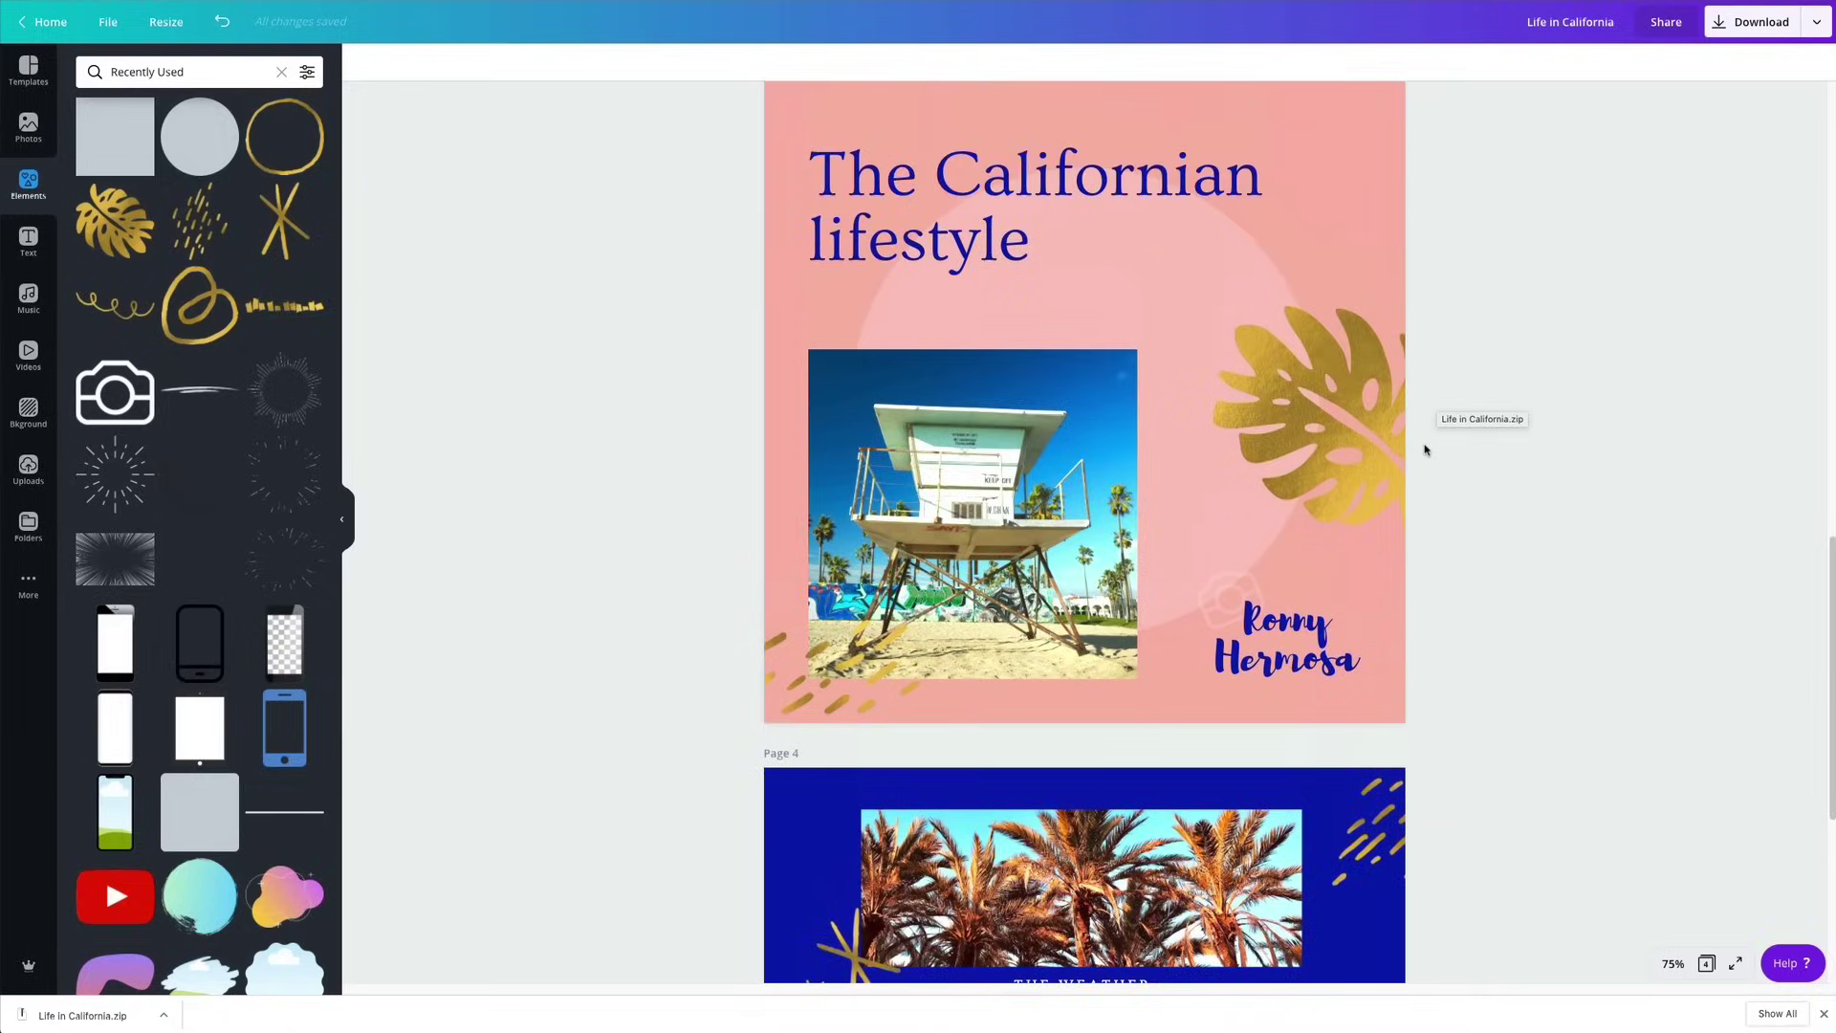
scroll(1425, 449, up, 9)
scroll(1424, 451, up, 5)
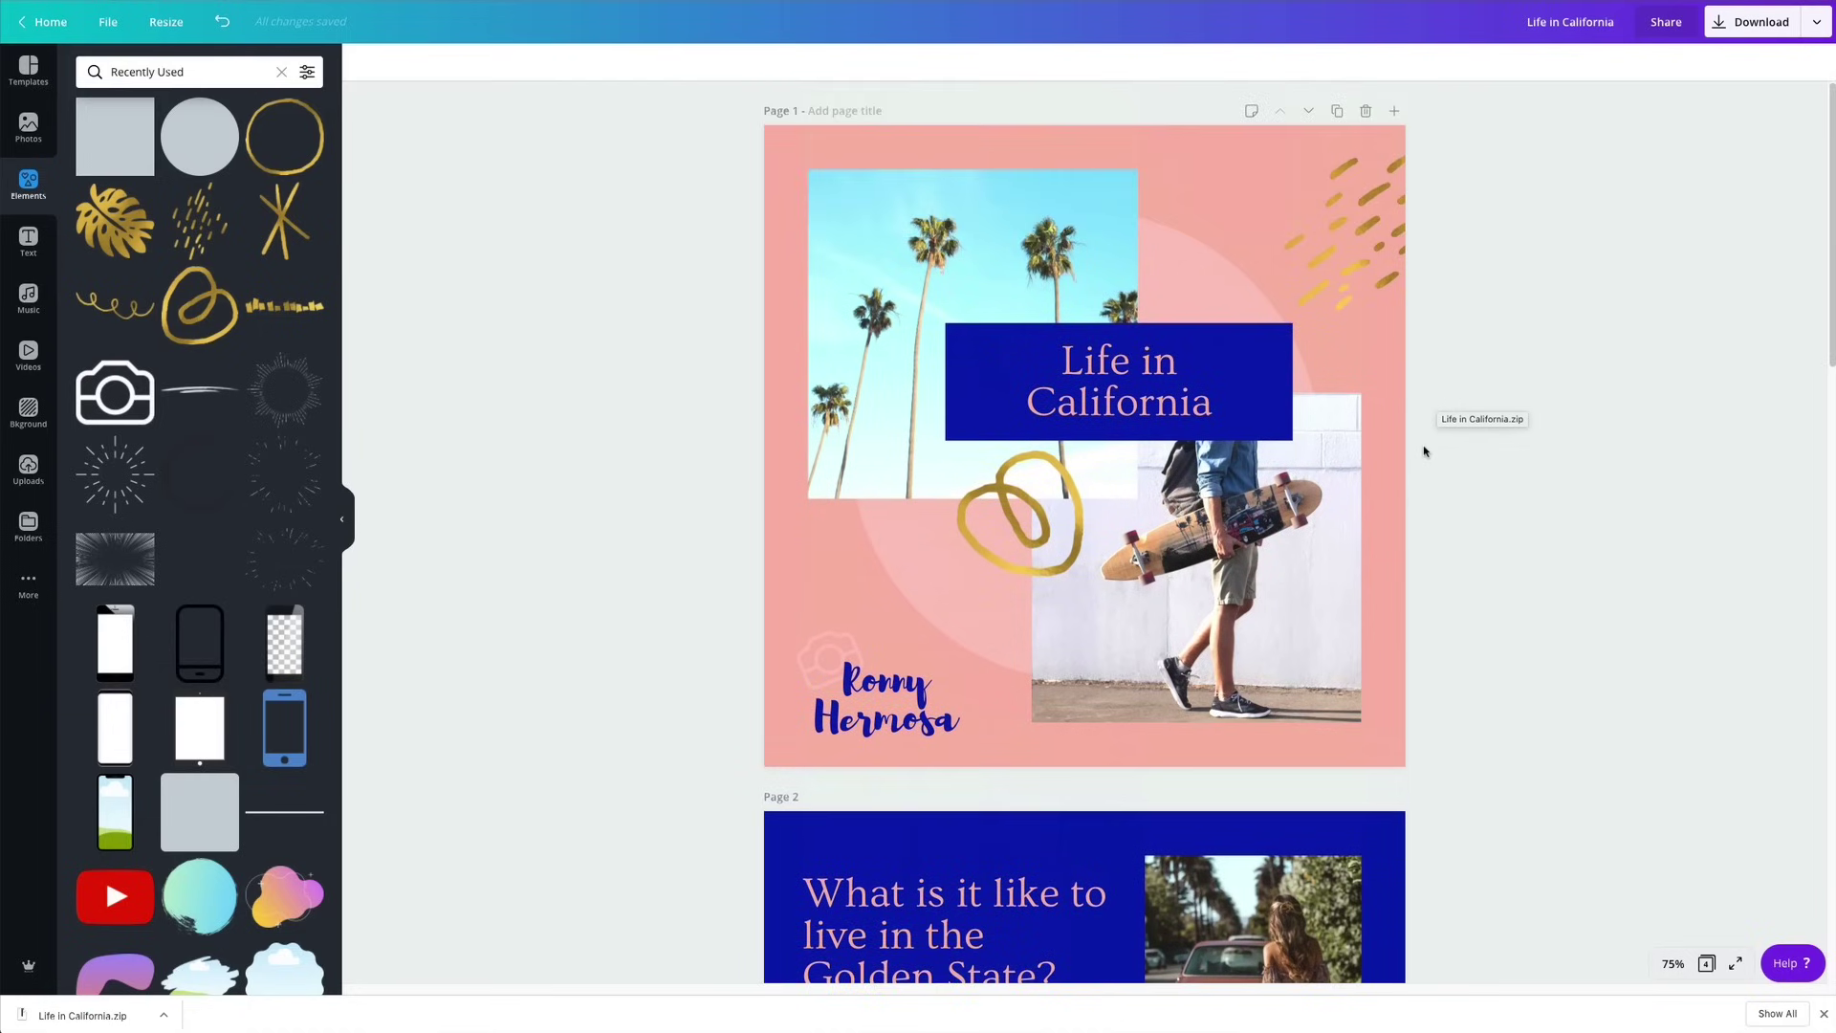
scroll(1424, 451, down, 20)
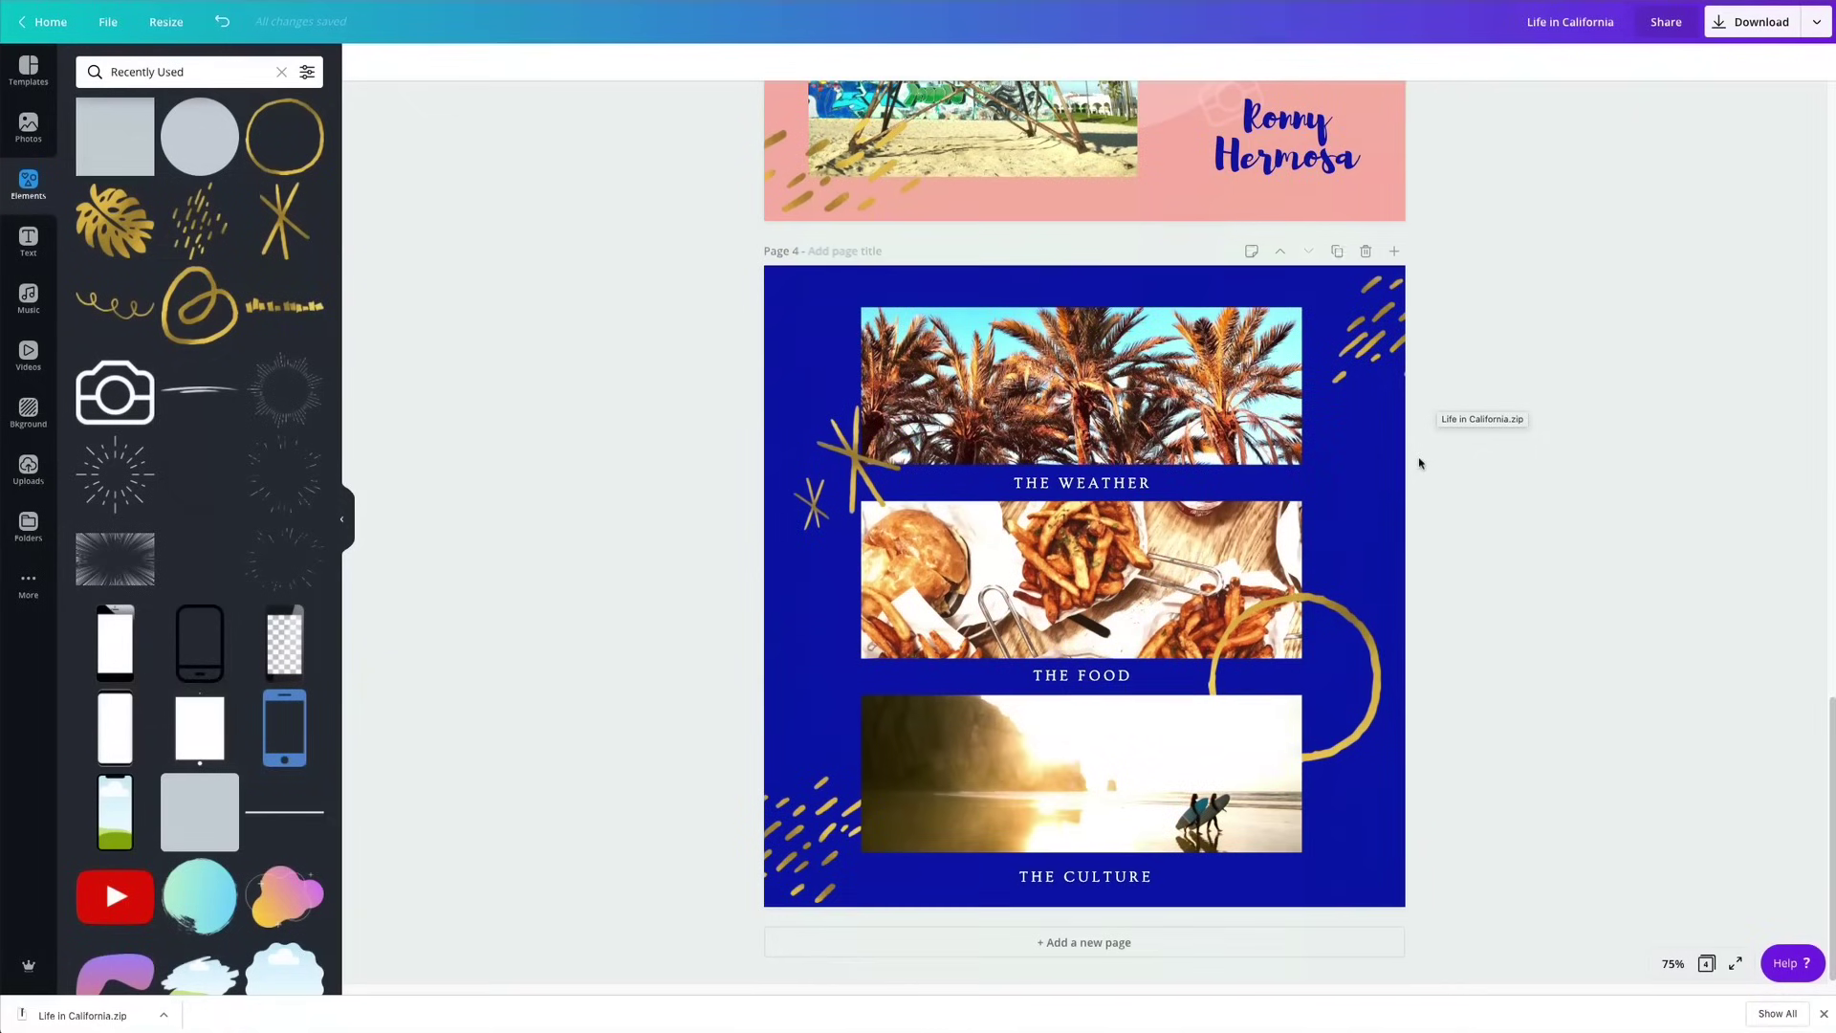